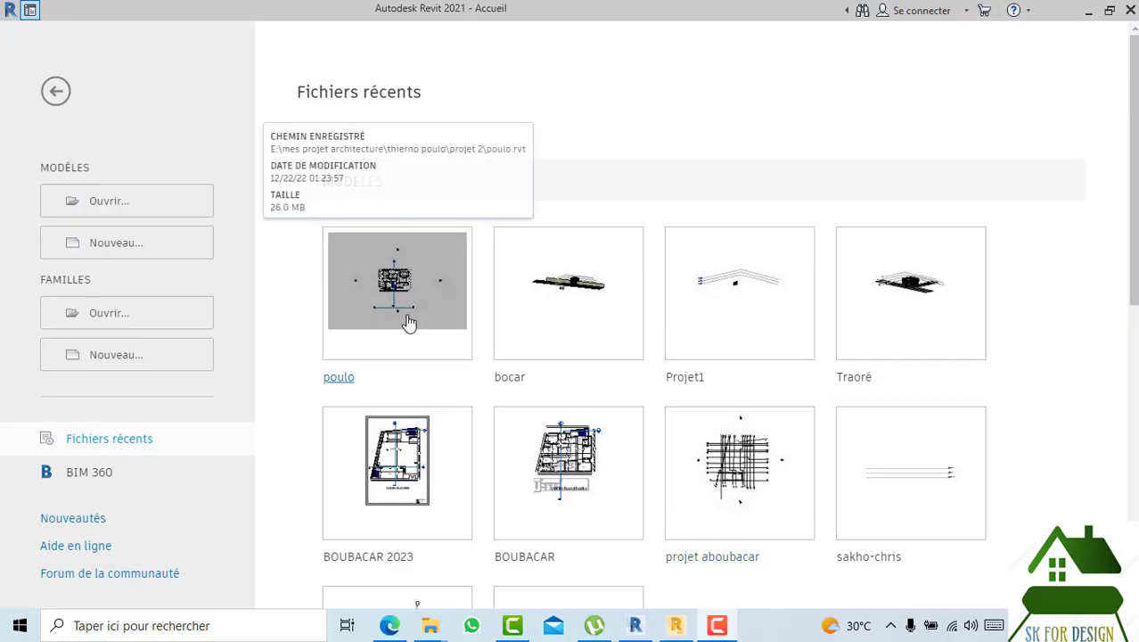
- Create a new project from the Structural Analysis-DefaultFRAFRA.rte template
click(147, 243)
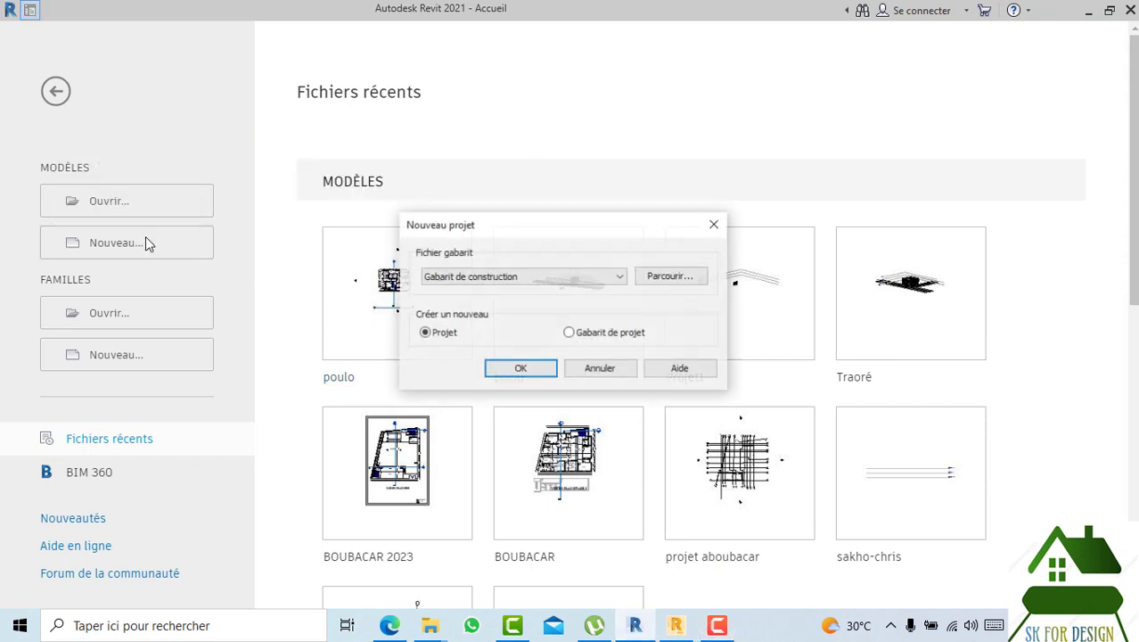
click(672, 279)
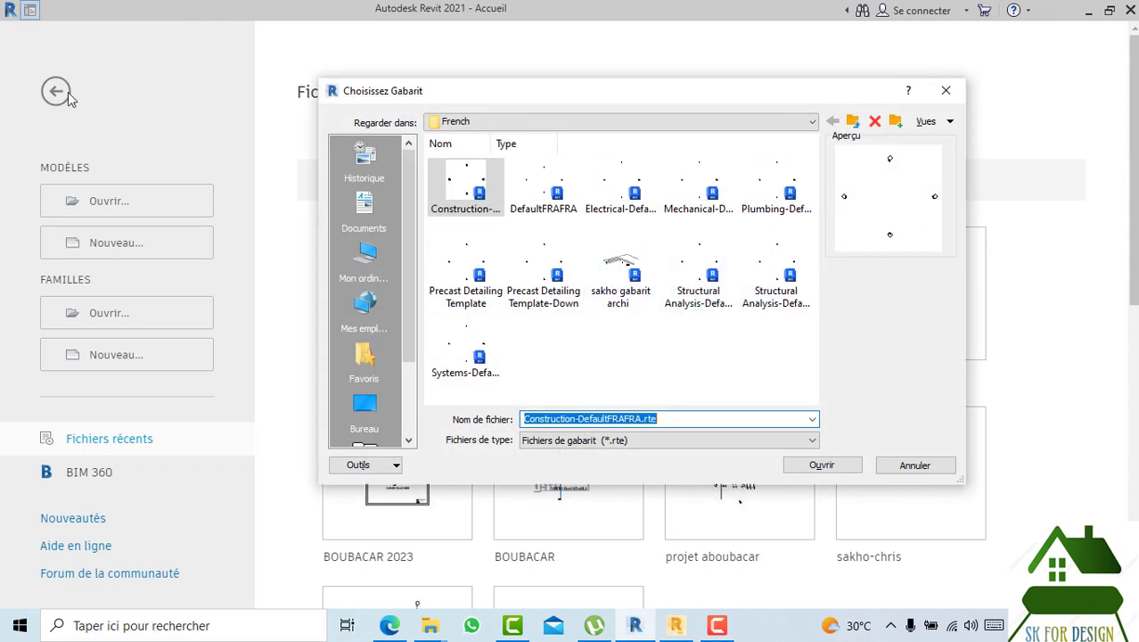
click(699, 268)
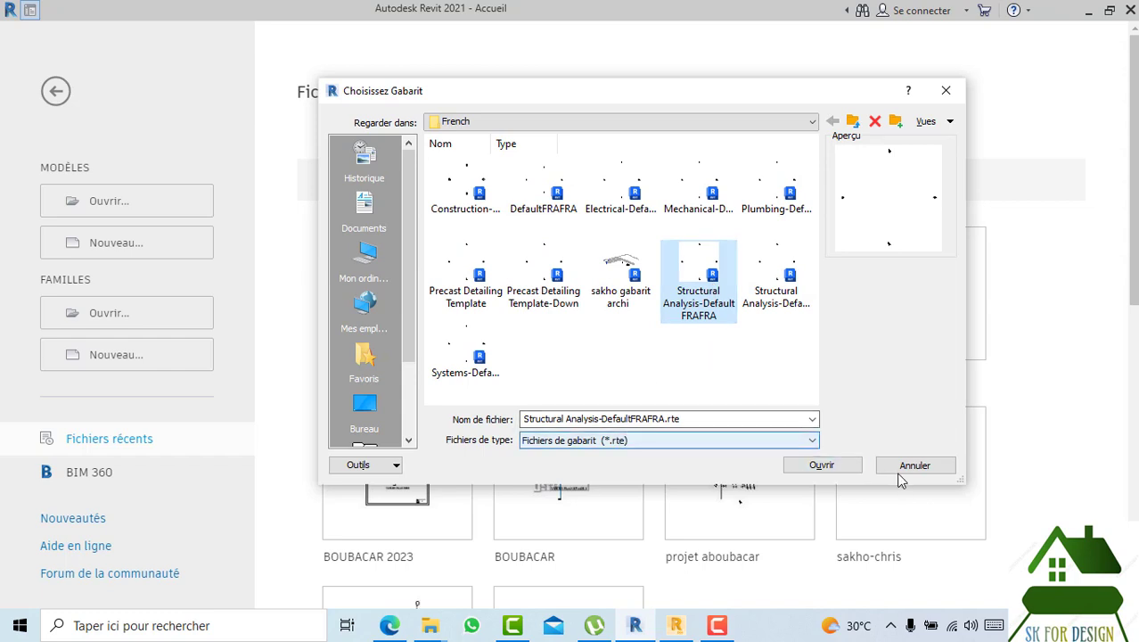
click(820, 465)
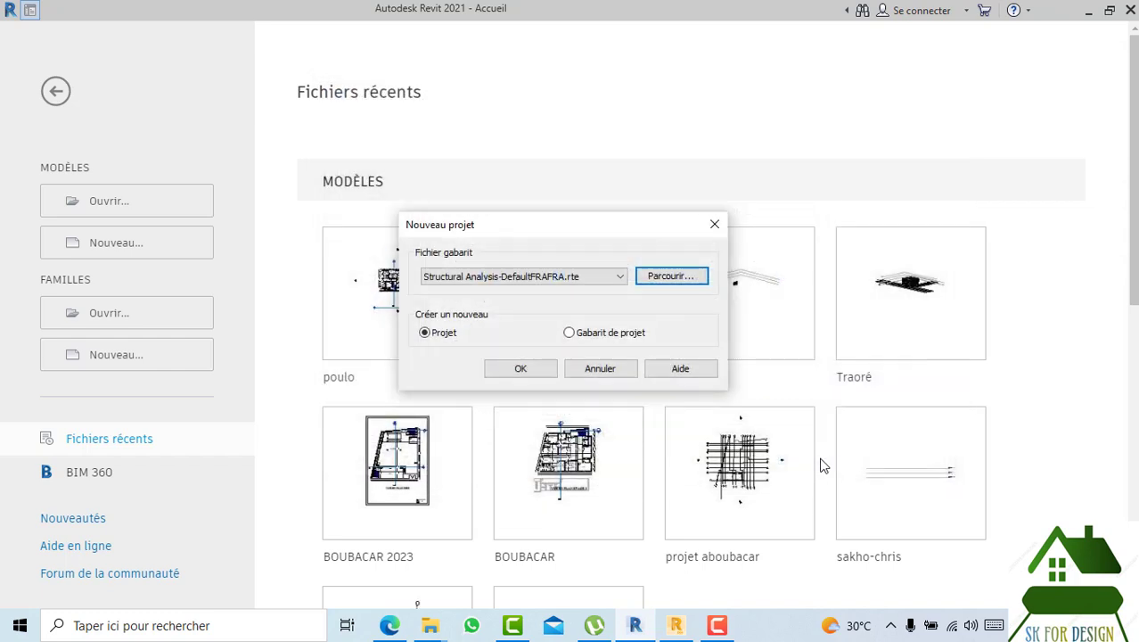
click(532, 375)
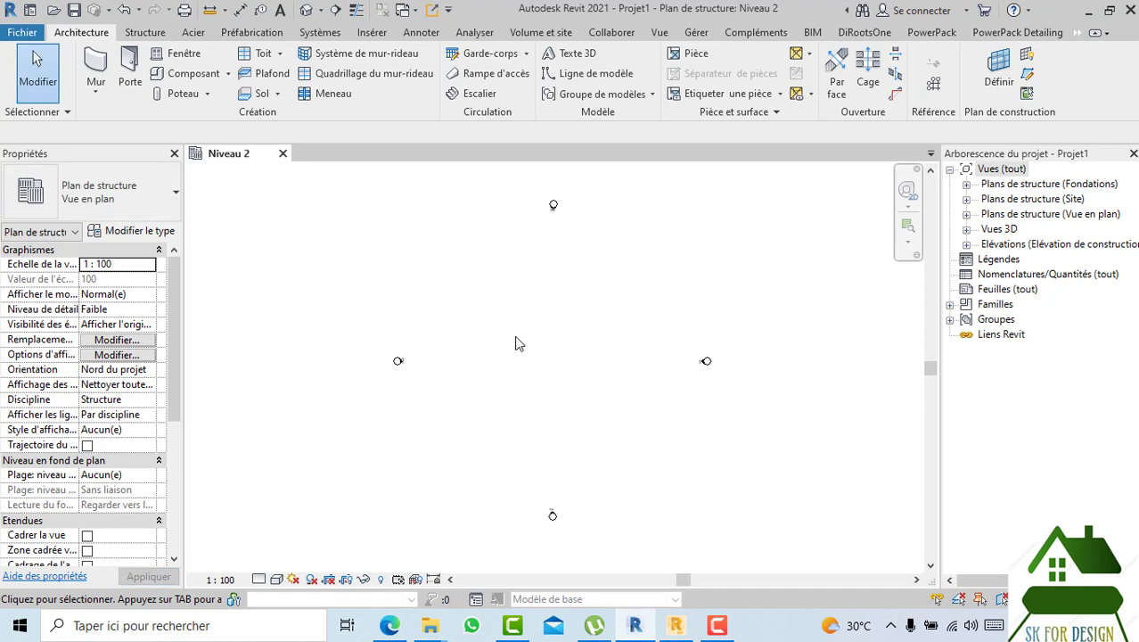
- Start saving the new project to a file
click(10, 35)
scroll(183, 374, down, 1)
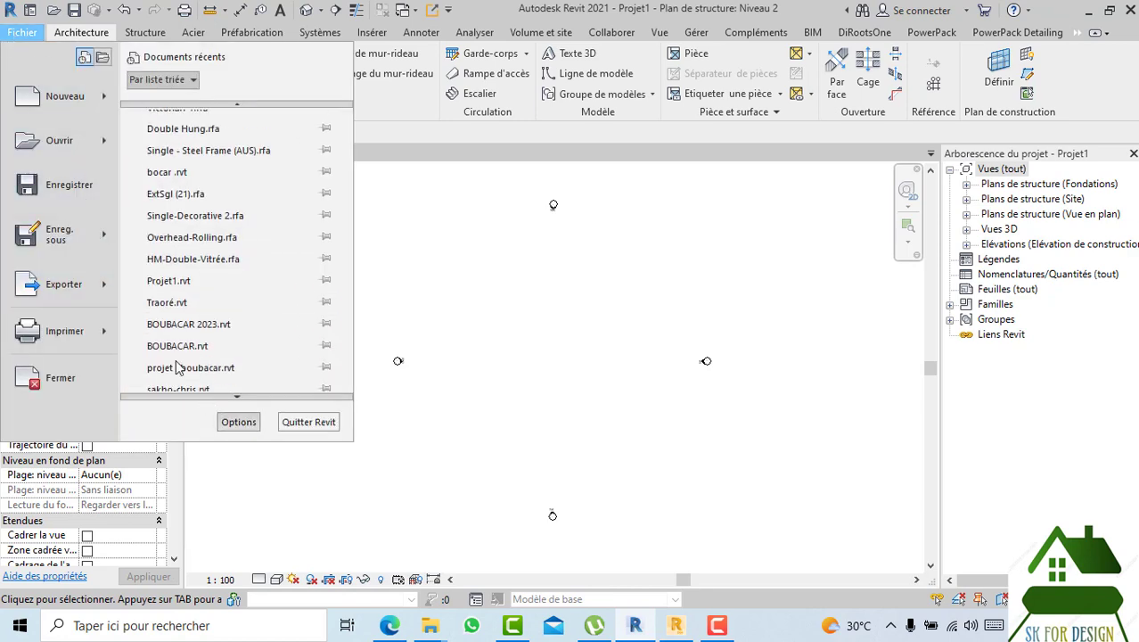
click(69, 191)
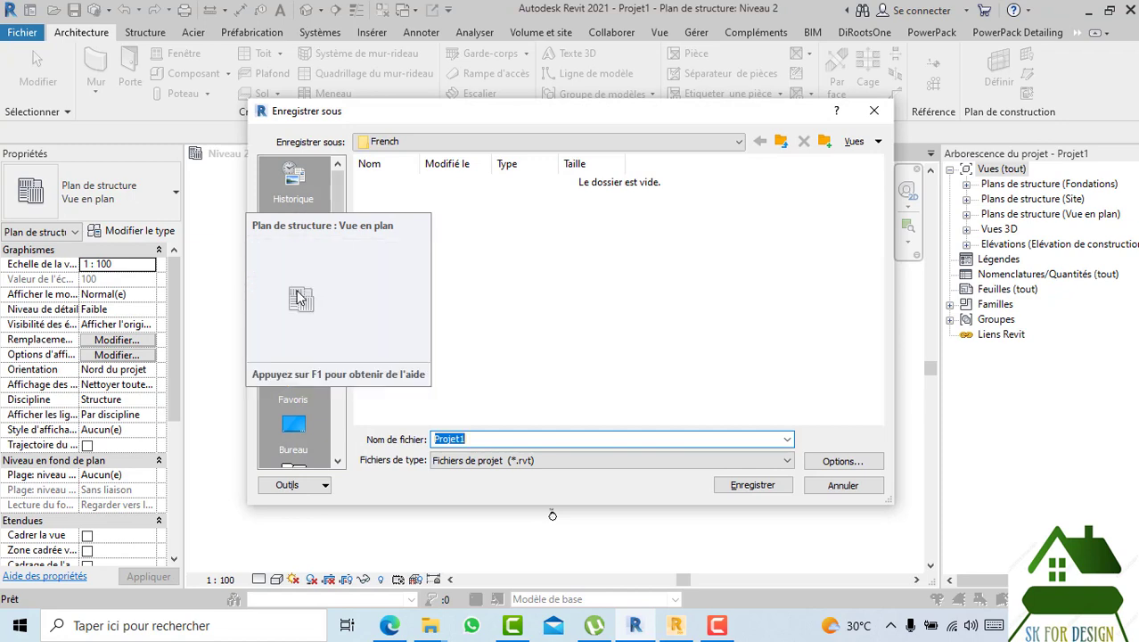
click(516, 292)
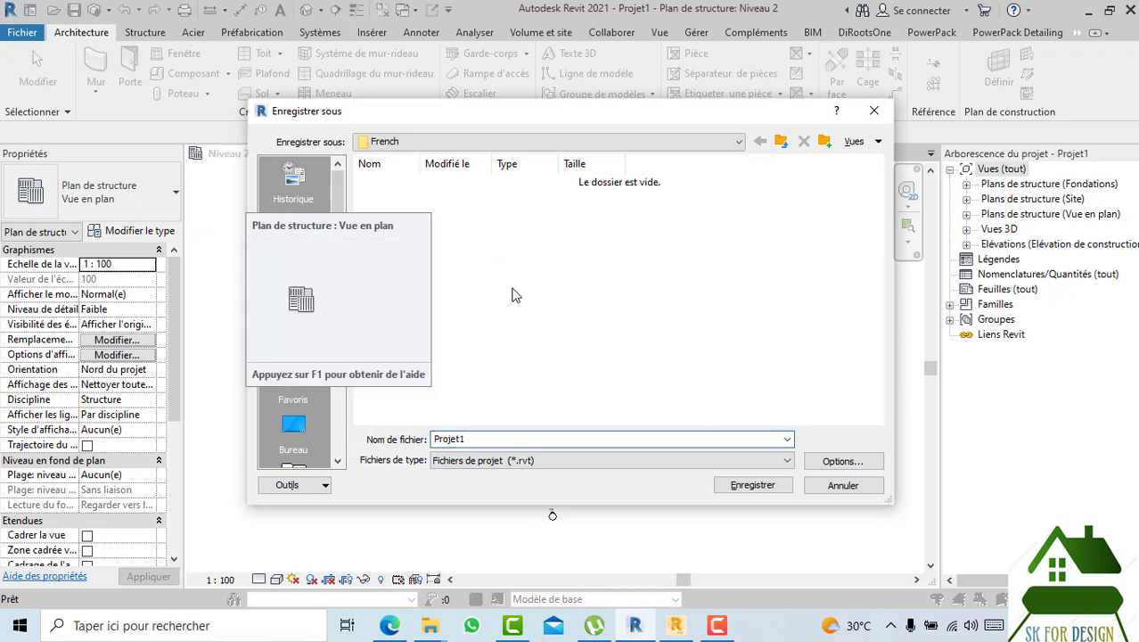
click(311, 431)
click(307, 291)
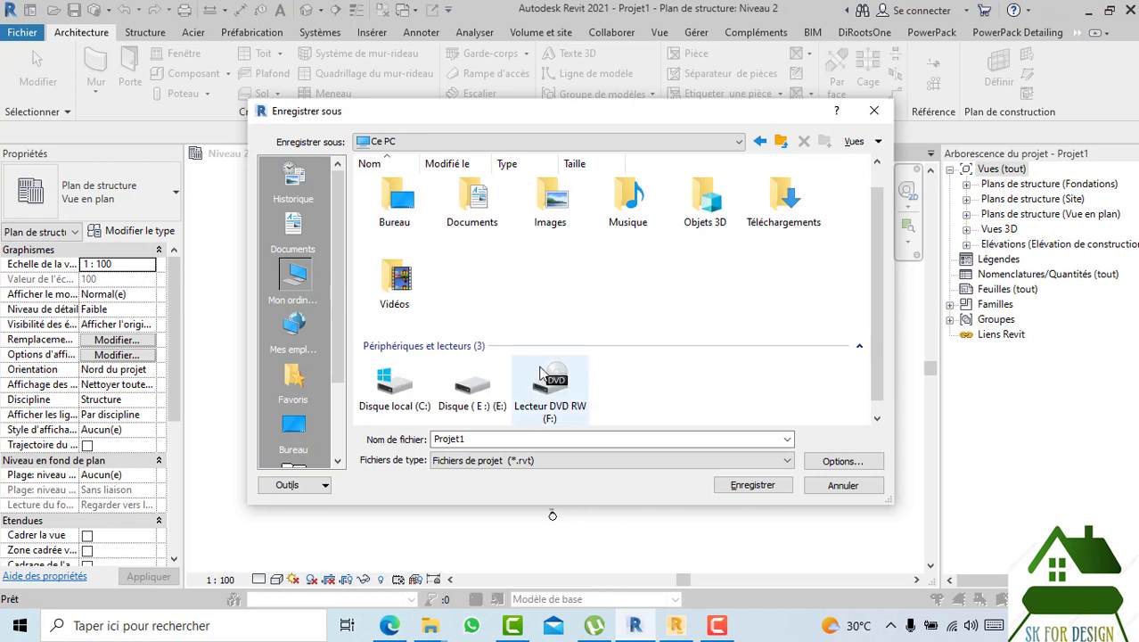
double_click(480, 392)
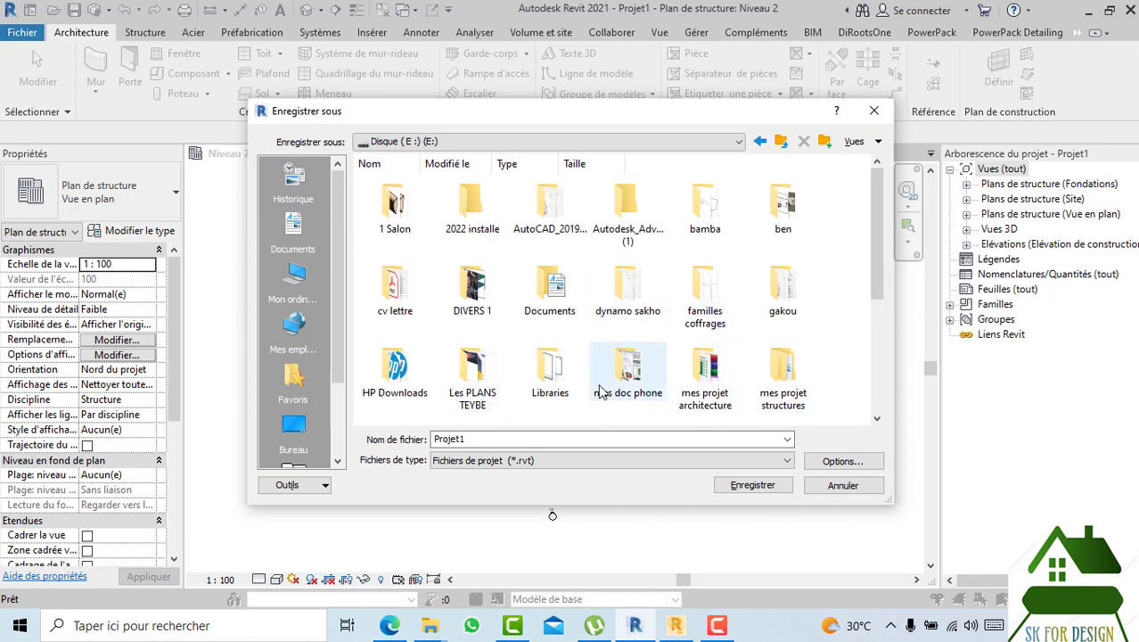
scroll(561, 392, down, 3)
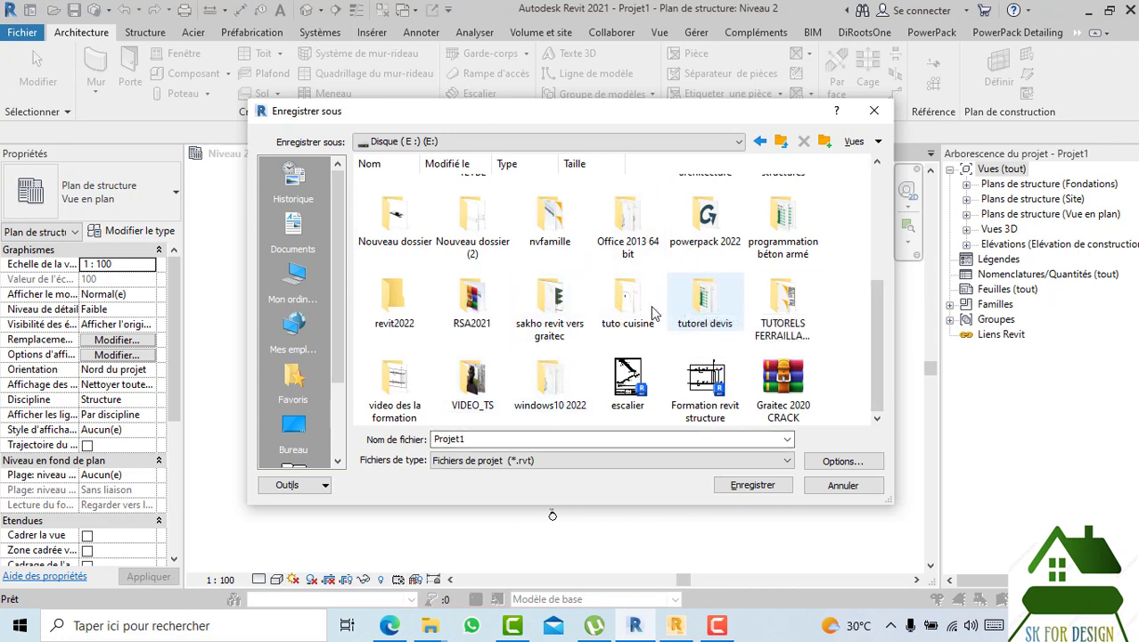
scroll(615, 307, up, 2)
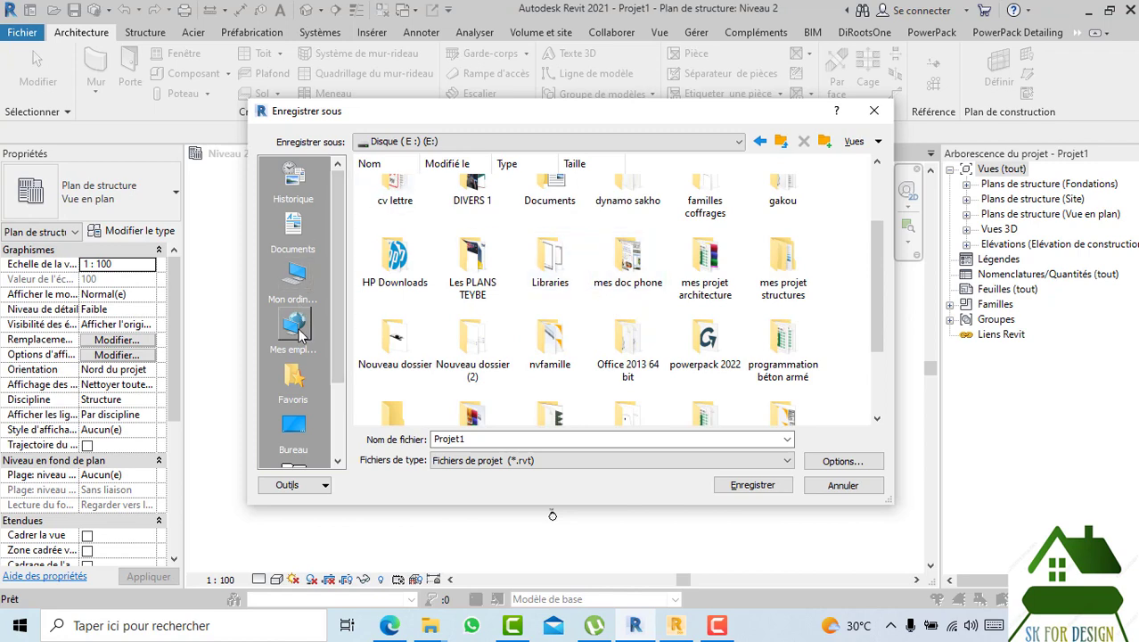
- Choose the DALLOT folder on the desktop as the save location
click(295, 425)
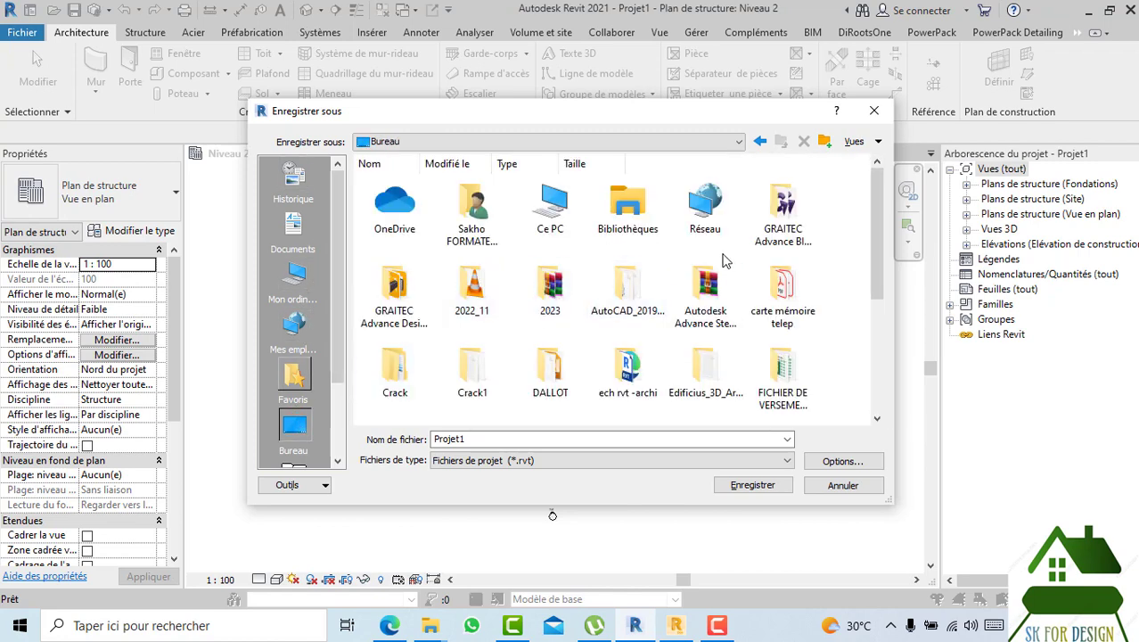
scroll(713, 405, down, 2)
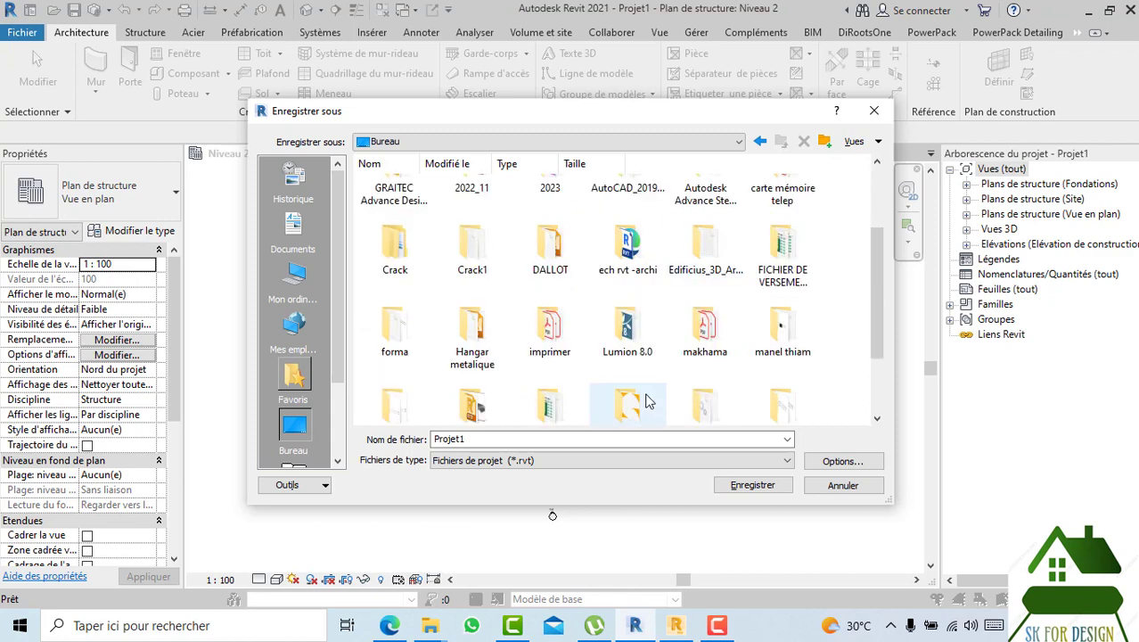
double_click(536, 258)
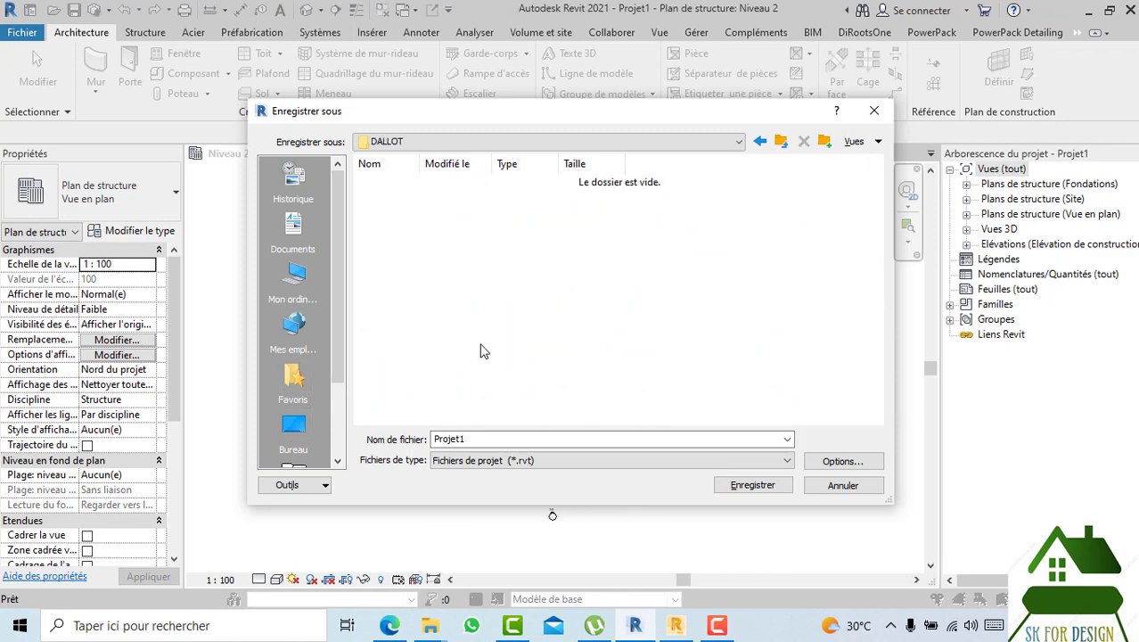
- Save the project under the file name FERRAILLAGE DALLOT, with a maximum of 1 backup in the save options
double_click(475, 439)
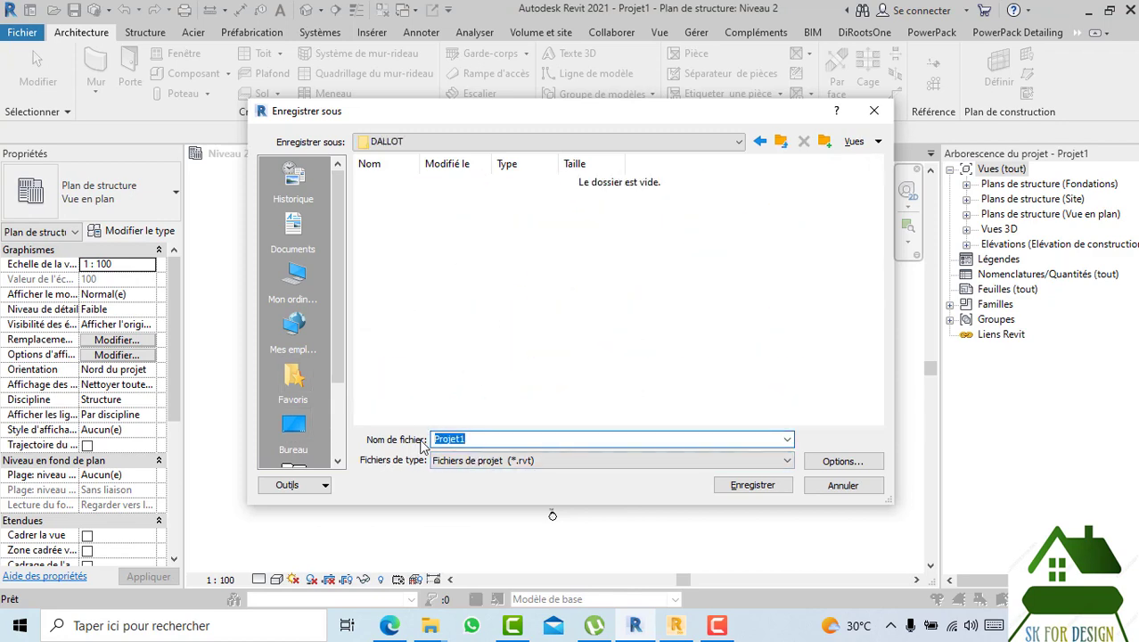
text(DALL)
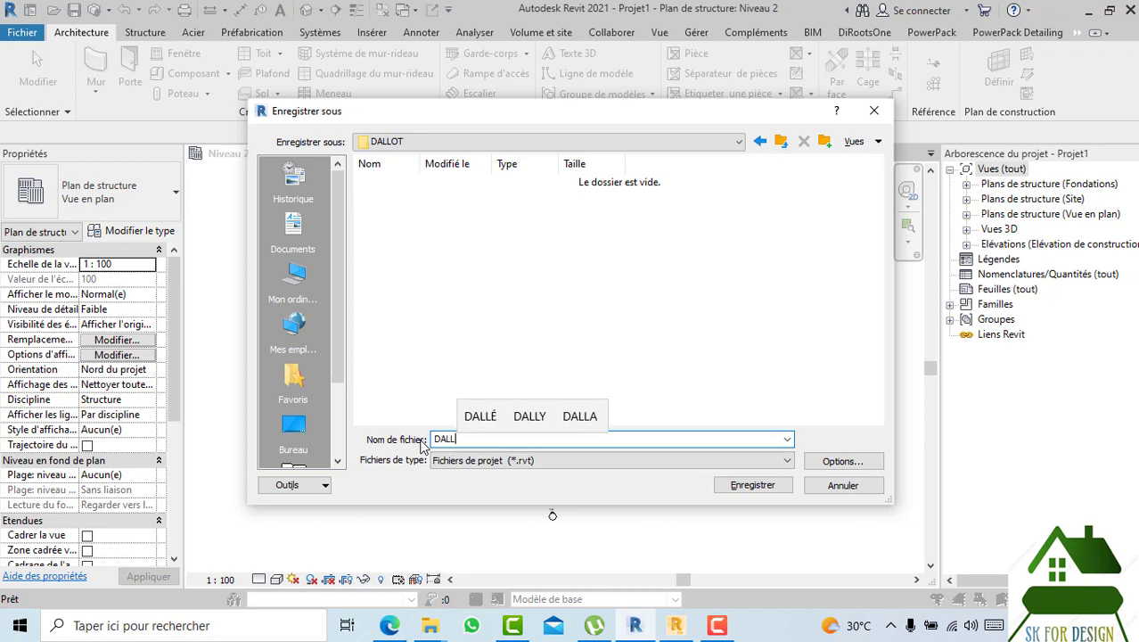
text(OT)
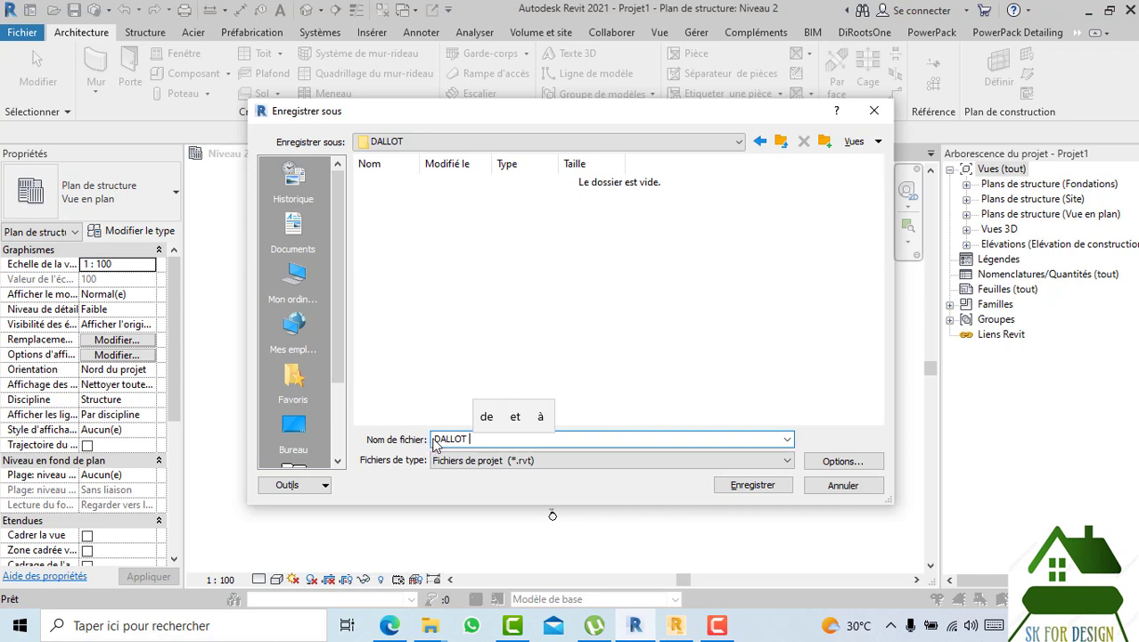
text(FERRAI)
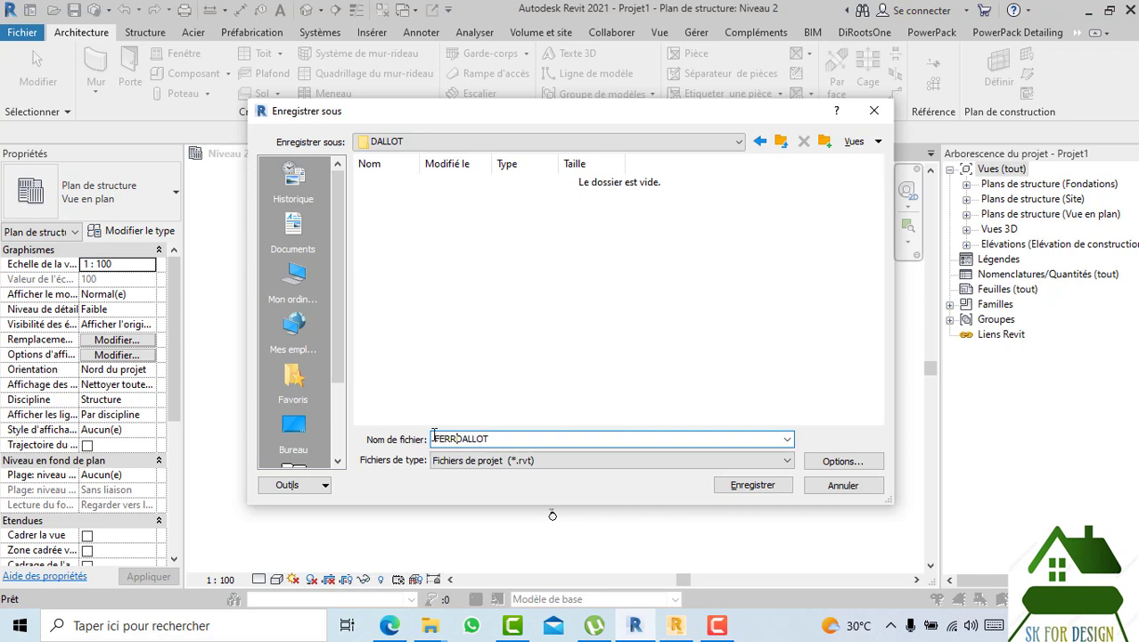
text(LLAGE)
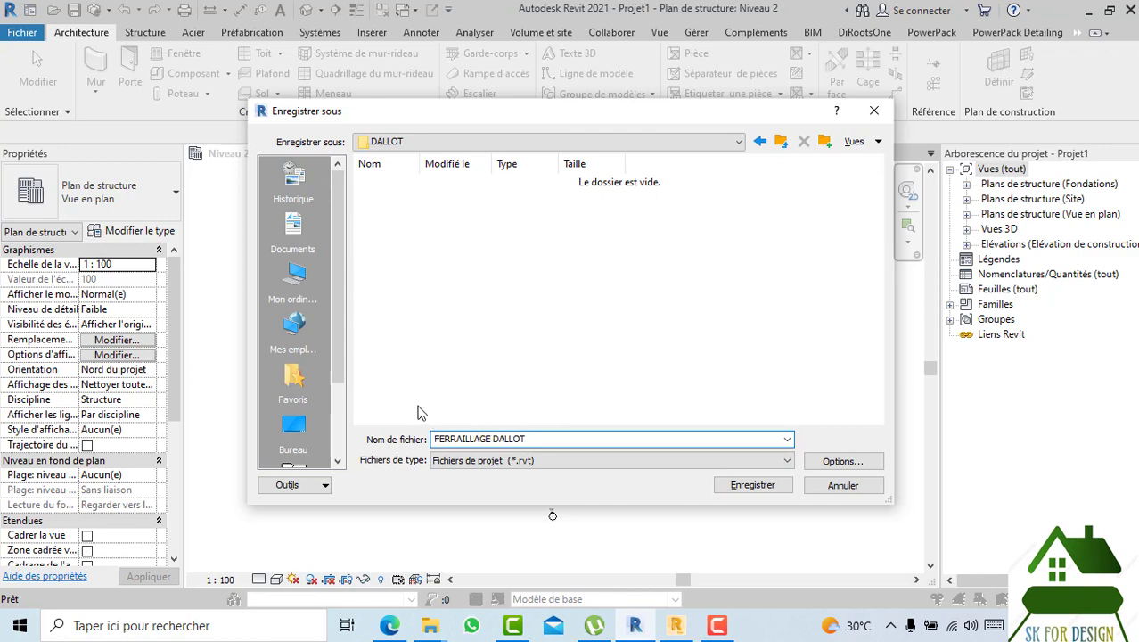
click(842, 461)
click(580, 424)
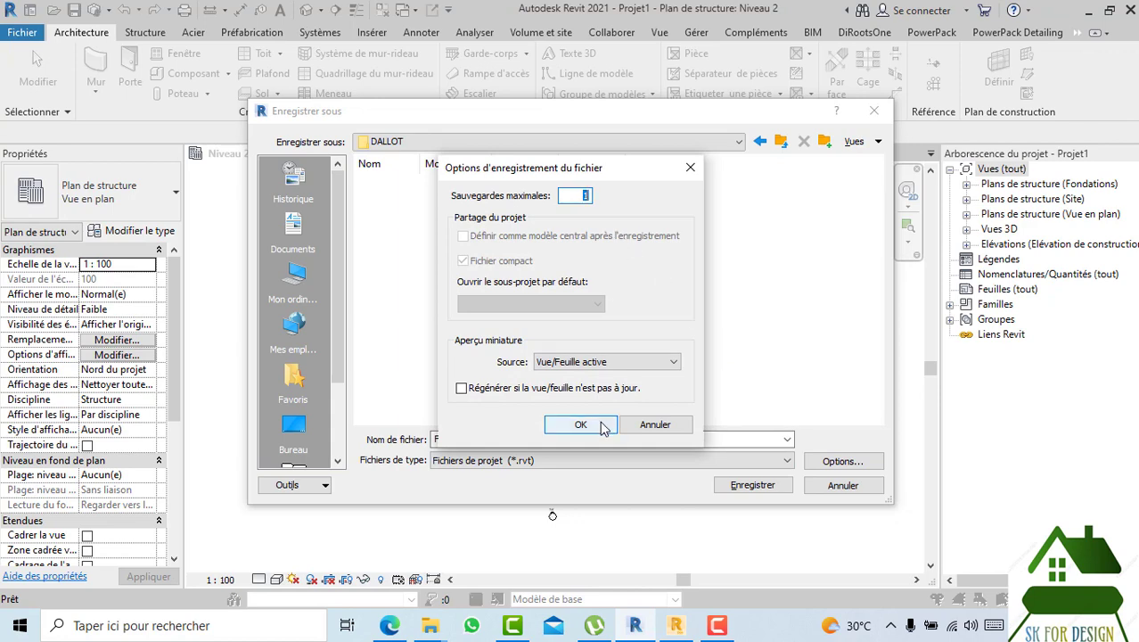
click(765, 489)
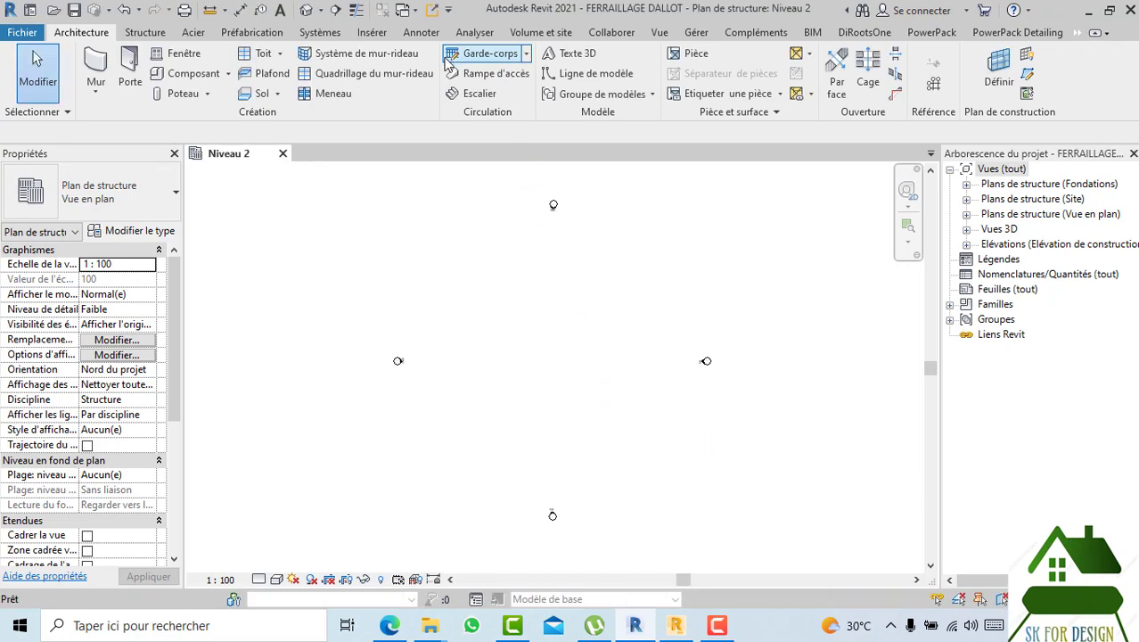
- Set the project's length format to metres with 3 decimals and apply the project units
click(428, 34)
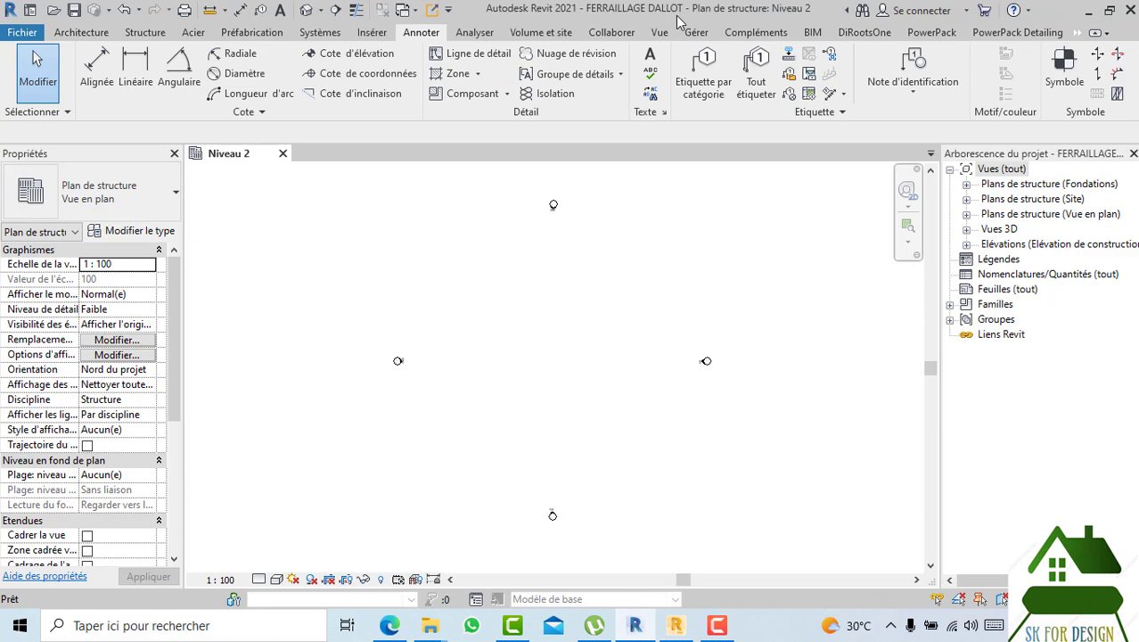
click(693, 33)
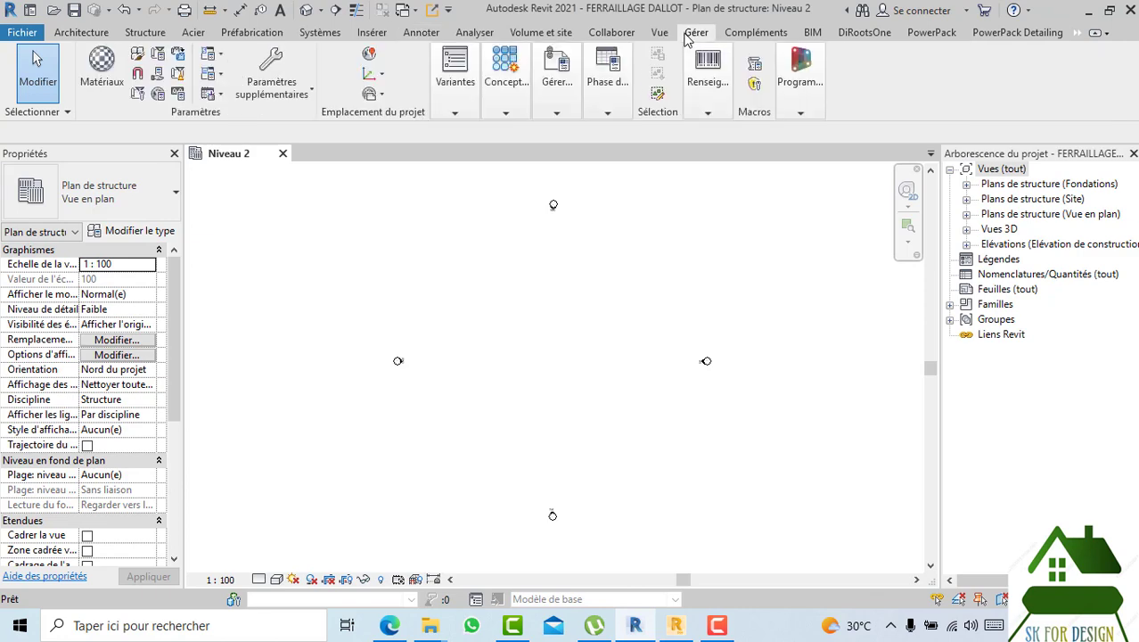
click(178, 97)
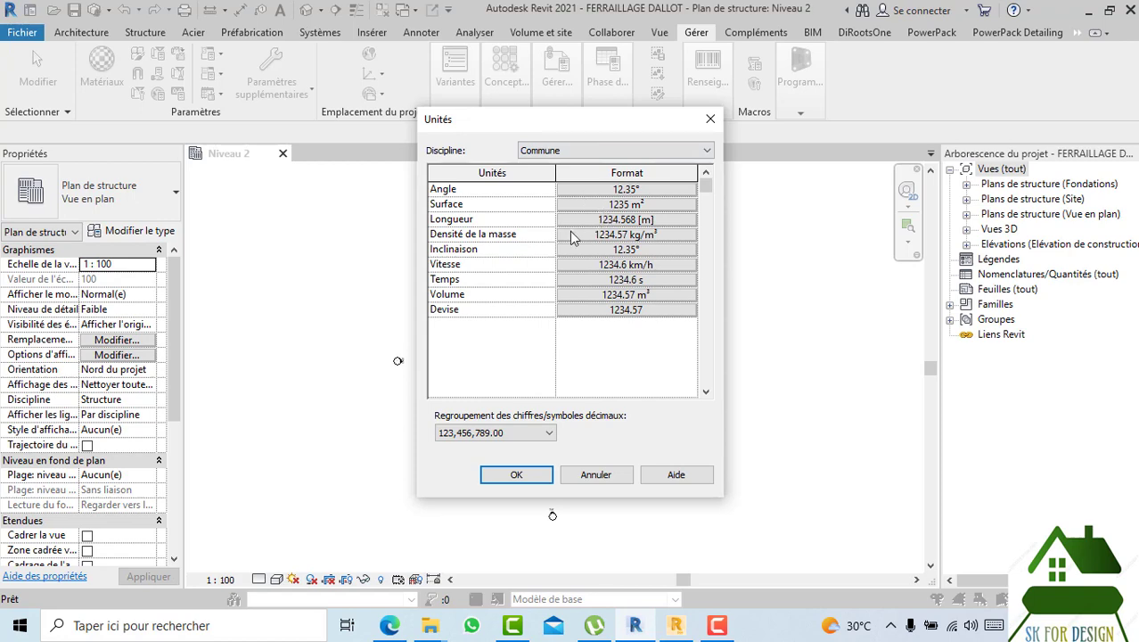
click(617, 221)
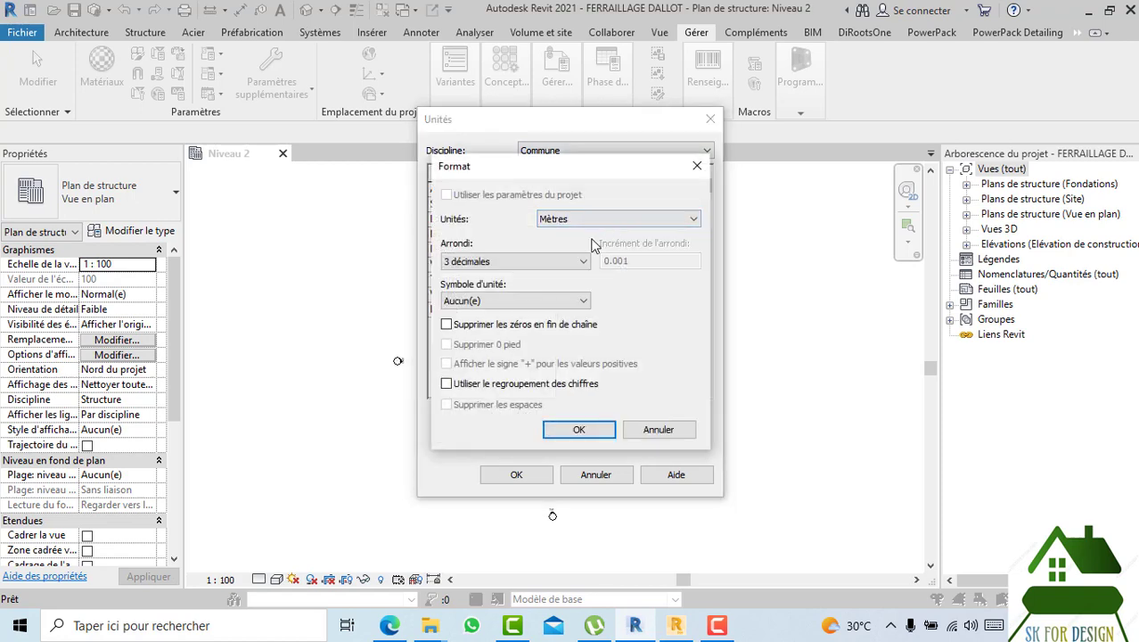
click(499, 261)
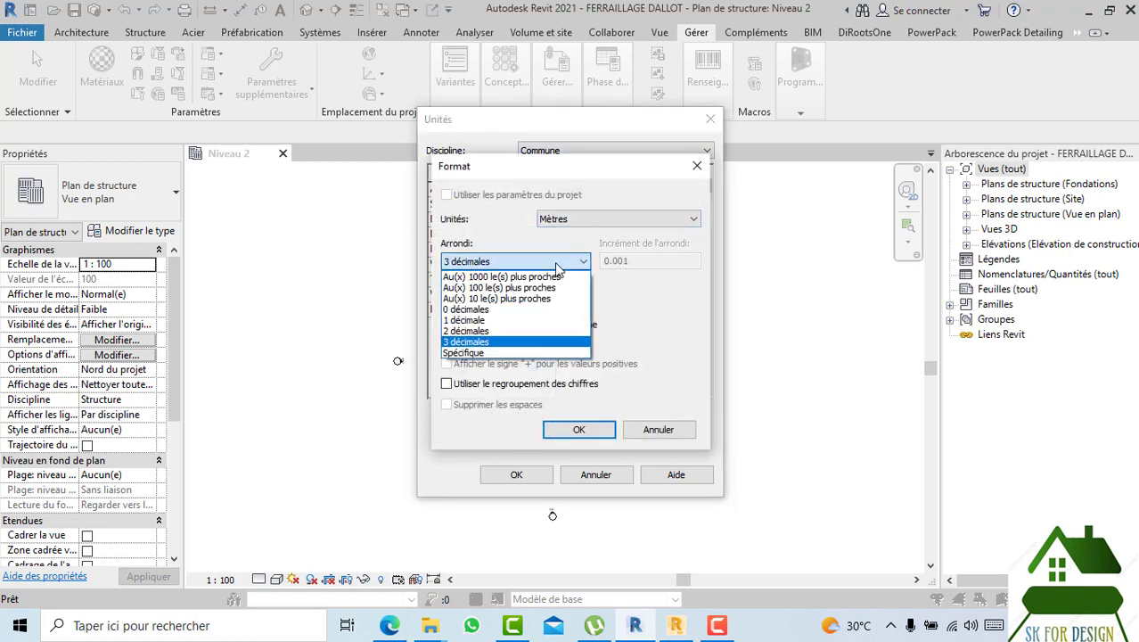
click(496, 342)
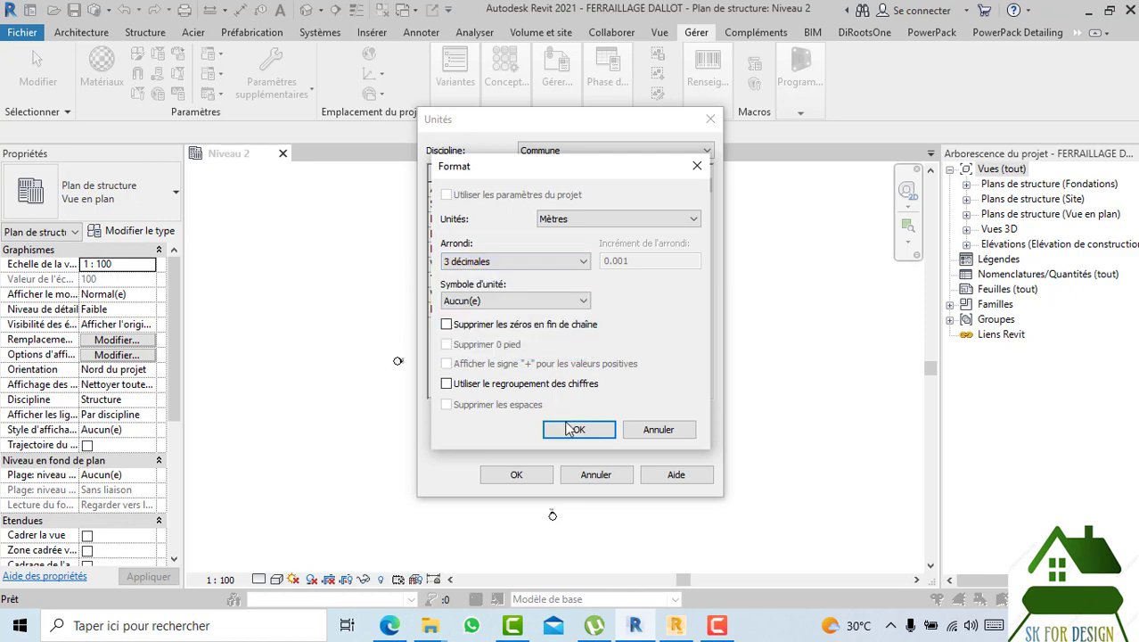
click(579, 429)
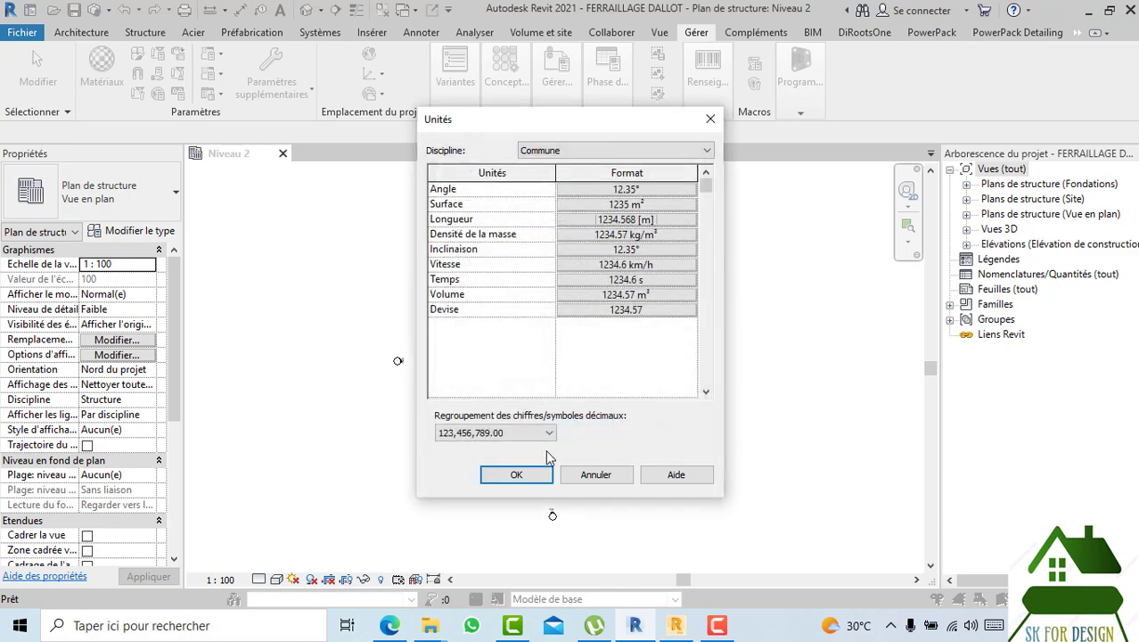
click(532, 476)
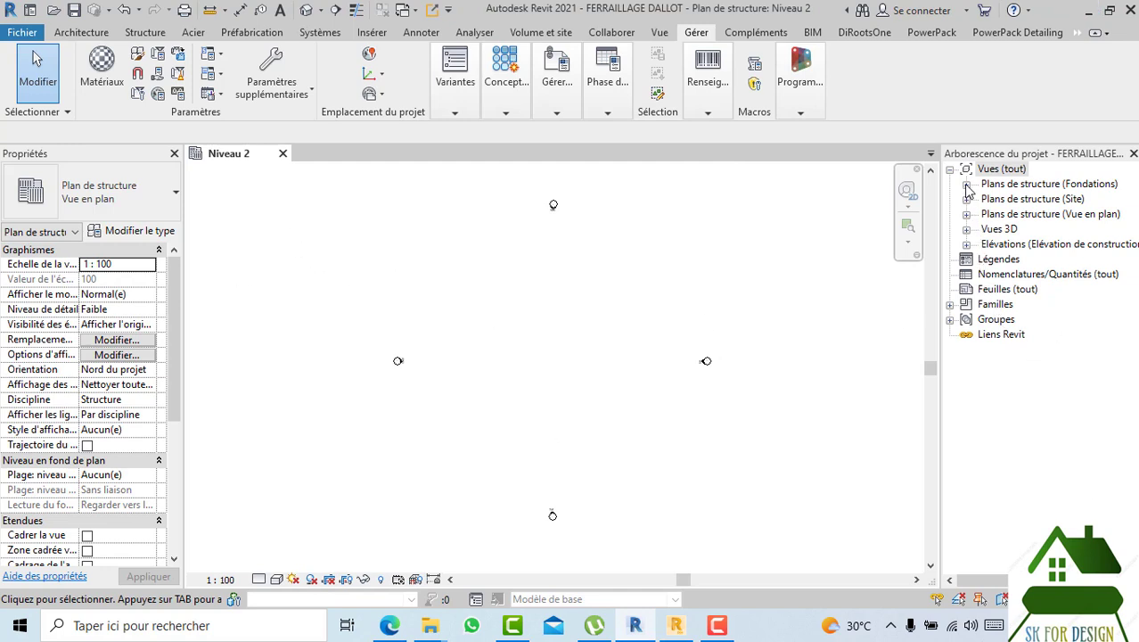
- Open the Est elevation view to show the project's levels
click(966, 244)
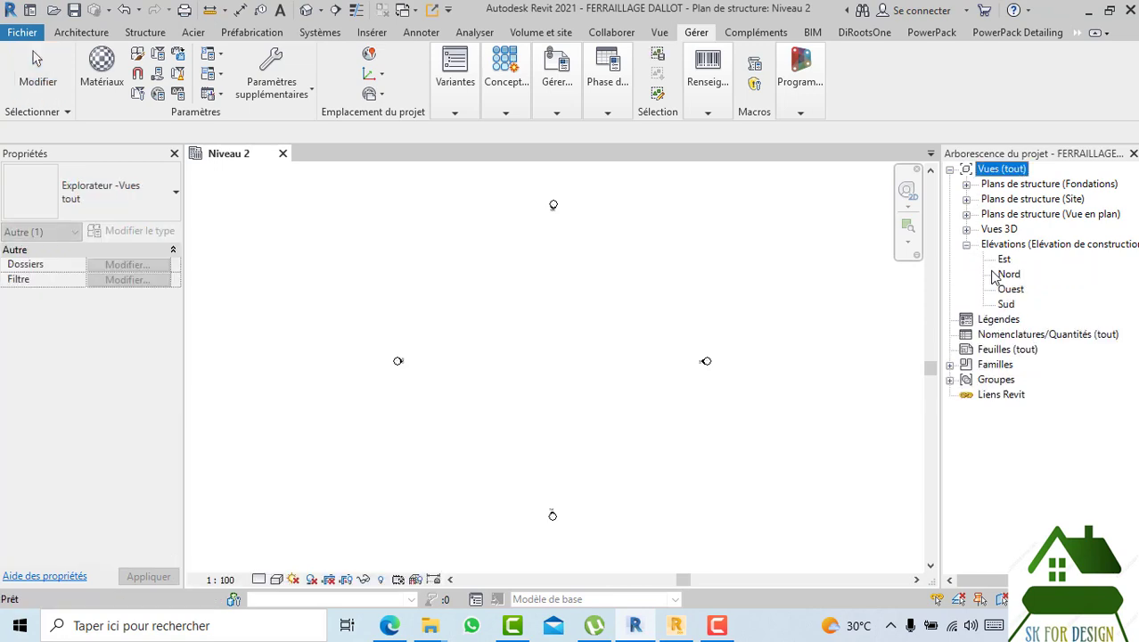
double_click(1004, 260)
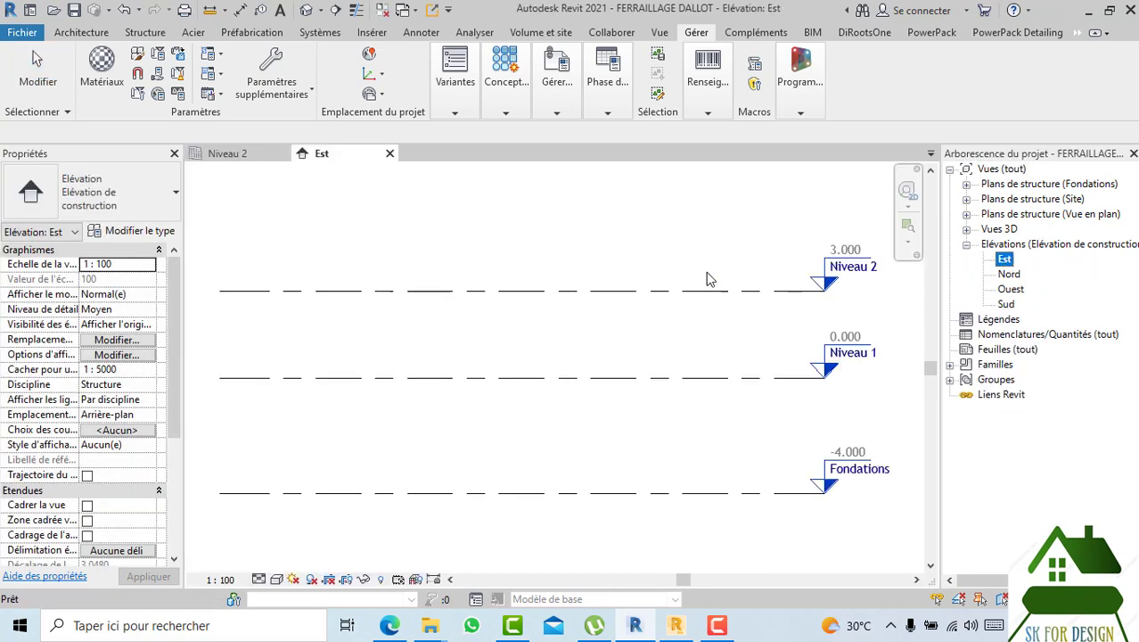
scroll(695, 282, down, 3)
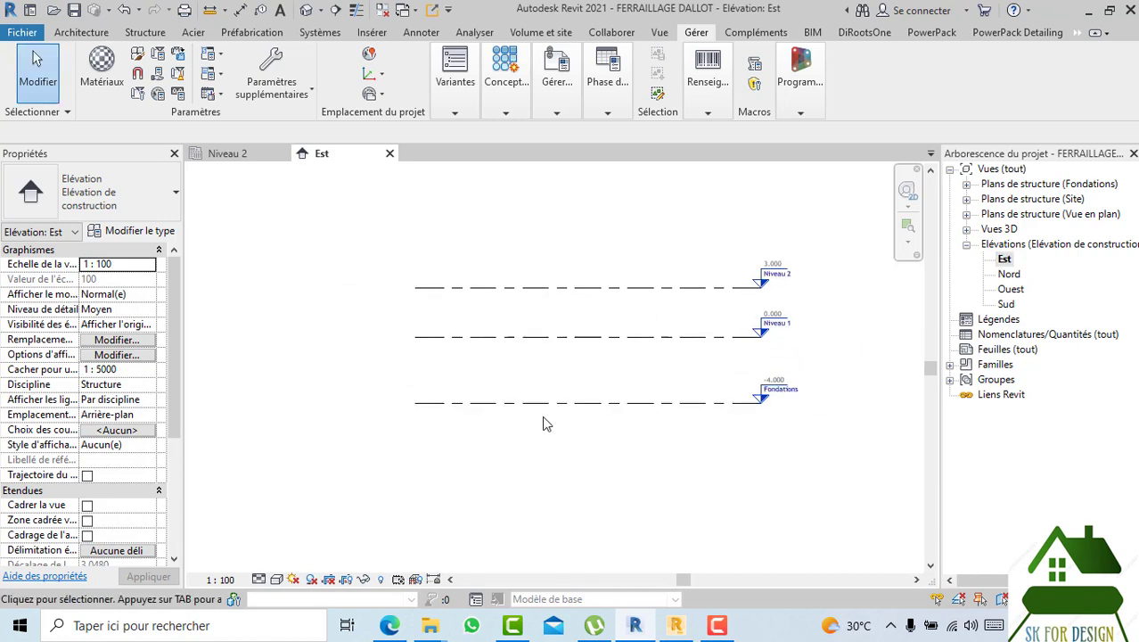
scroll(543, 409, up, 1)
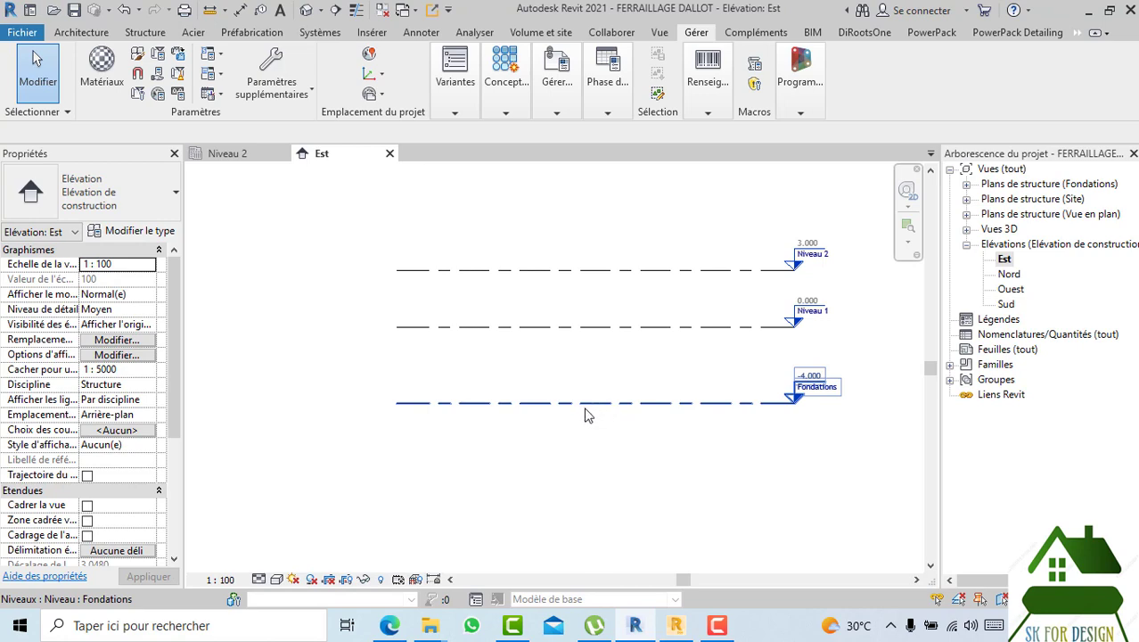
- Delete the Fondations level together with its associated structural plan views
click(540, 404)
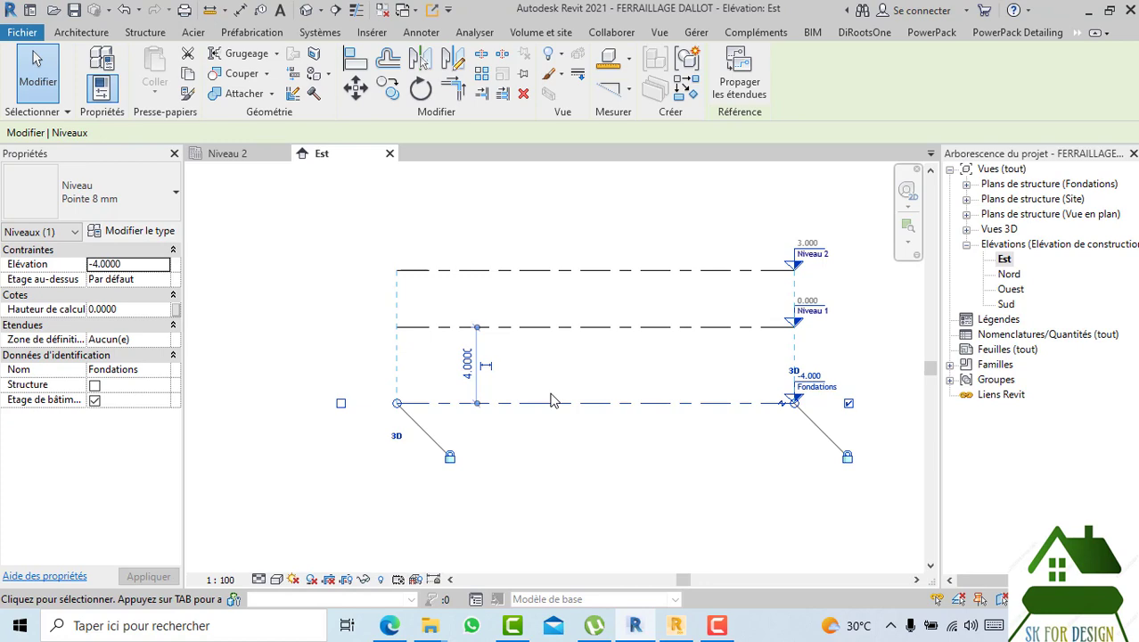
key(Delete)
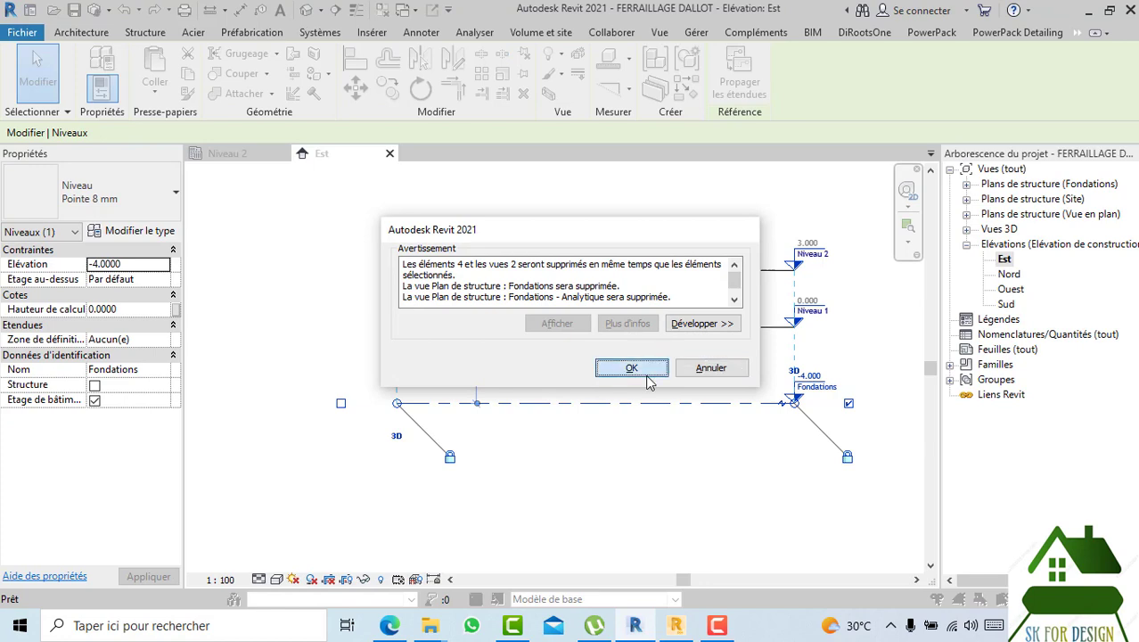
click(649, 377)
middle_drag(713, 339, 629, 351)
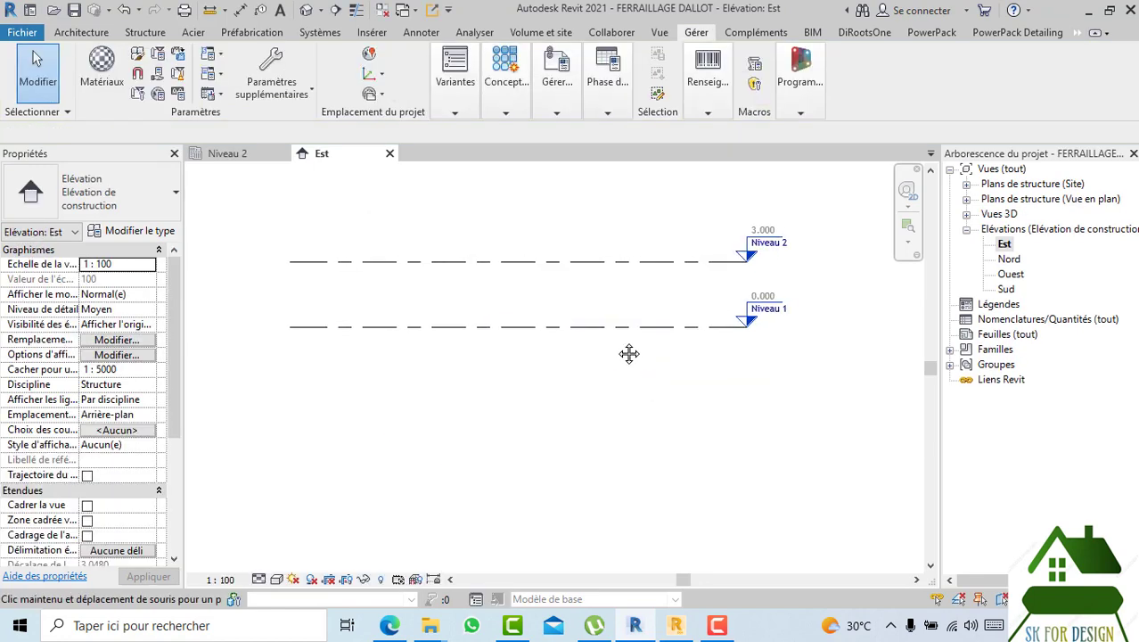
scroll(628, 351, up, 1)
- Set the elevation of level Niveau 1 to -0.5 m
click(702, 308)
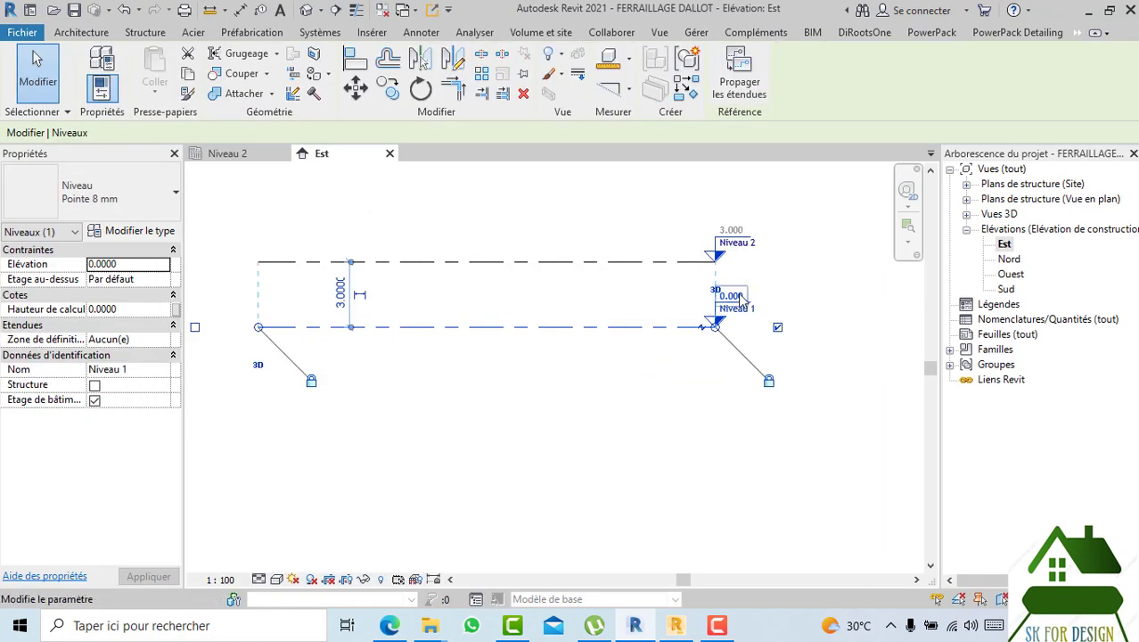
click(742, 296)
key(BackSpace)
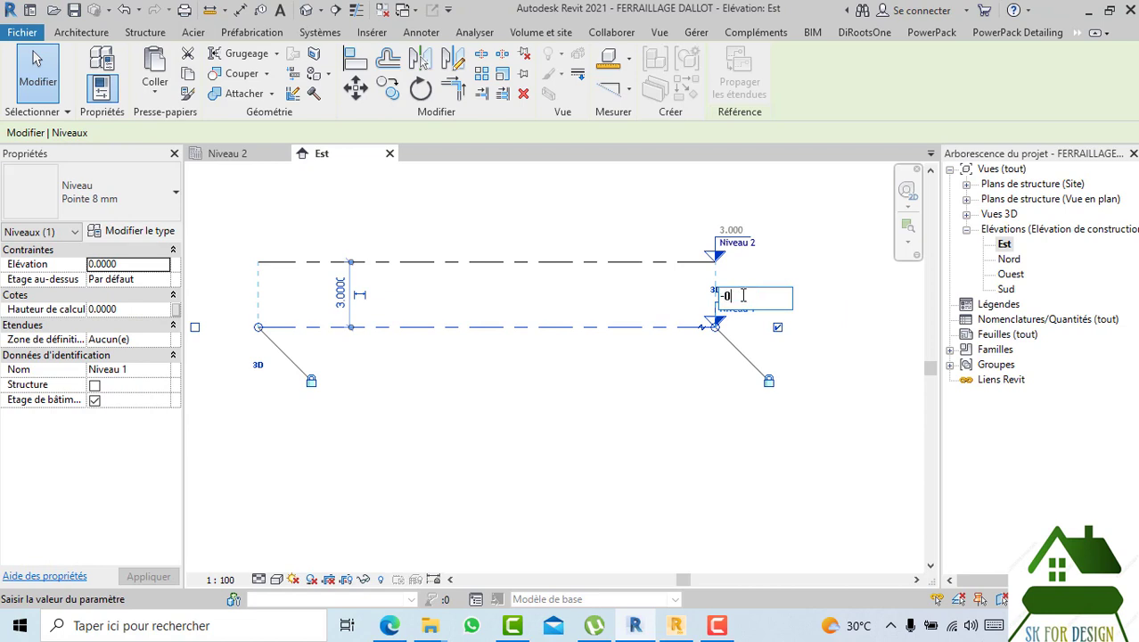
text(5)
key(Return)
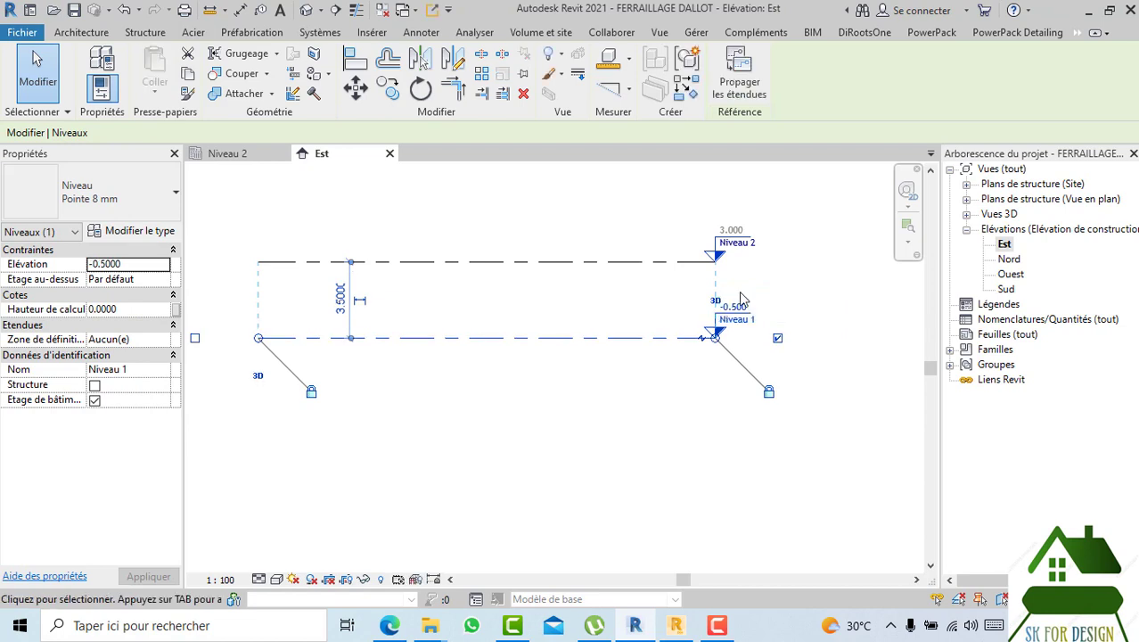
- Set the elevation of level Niveau 1 to 0 m
middle_drag(650, 378, 712, 366)
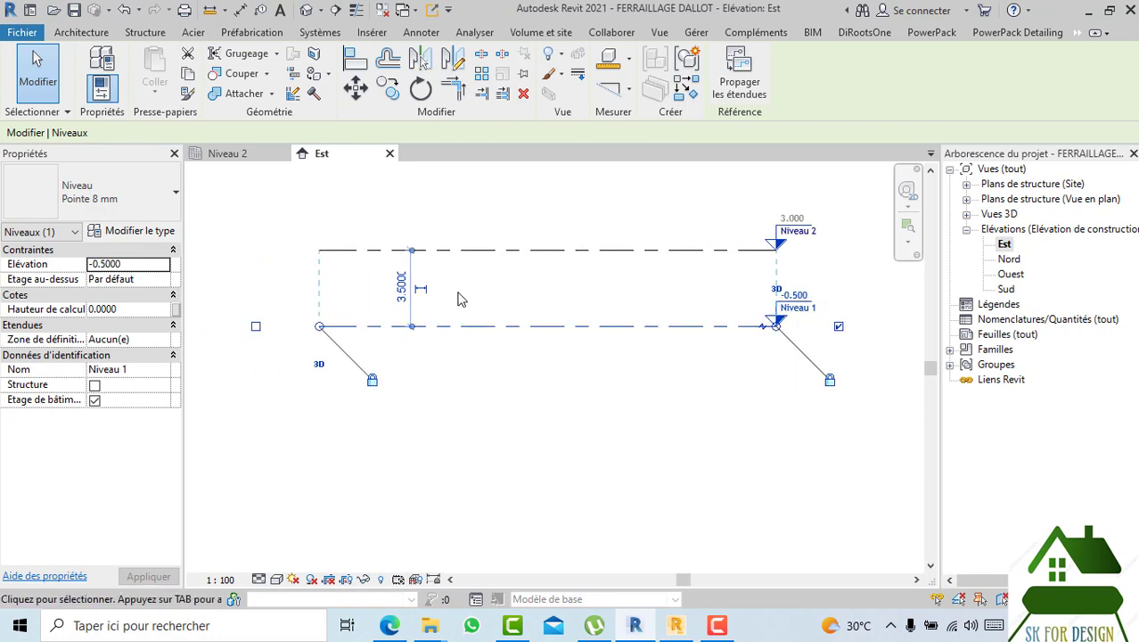
click(798, 295)
text(0)
key(Return)
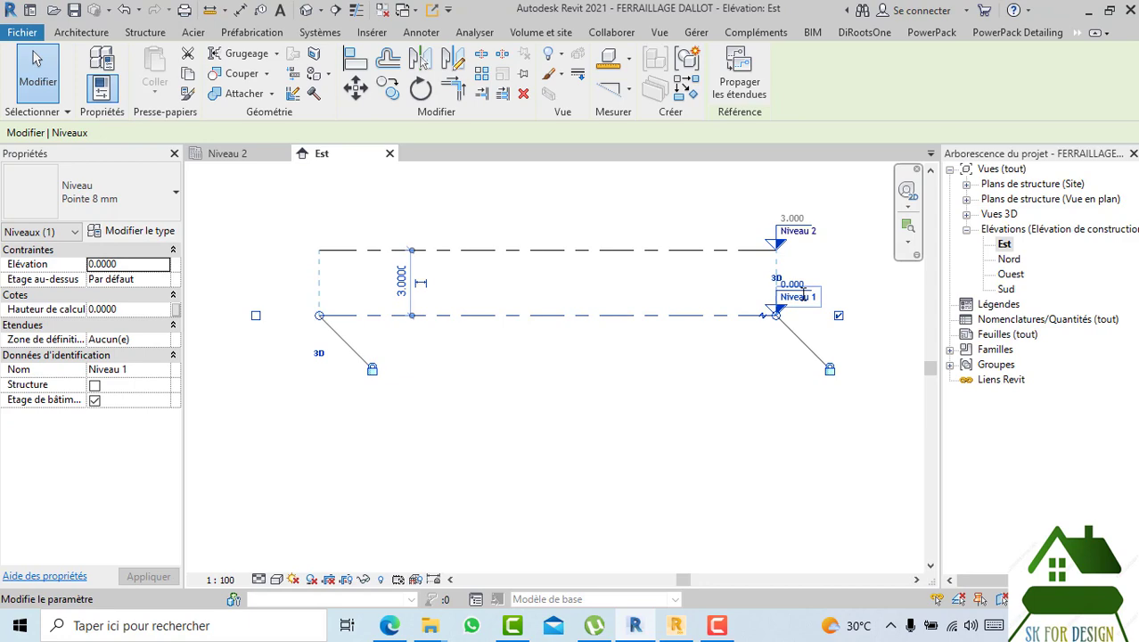
click(708, 388)
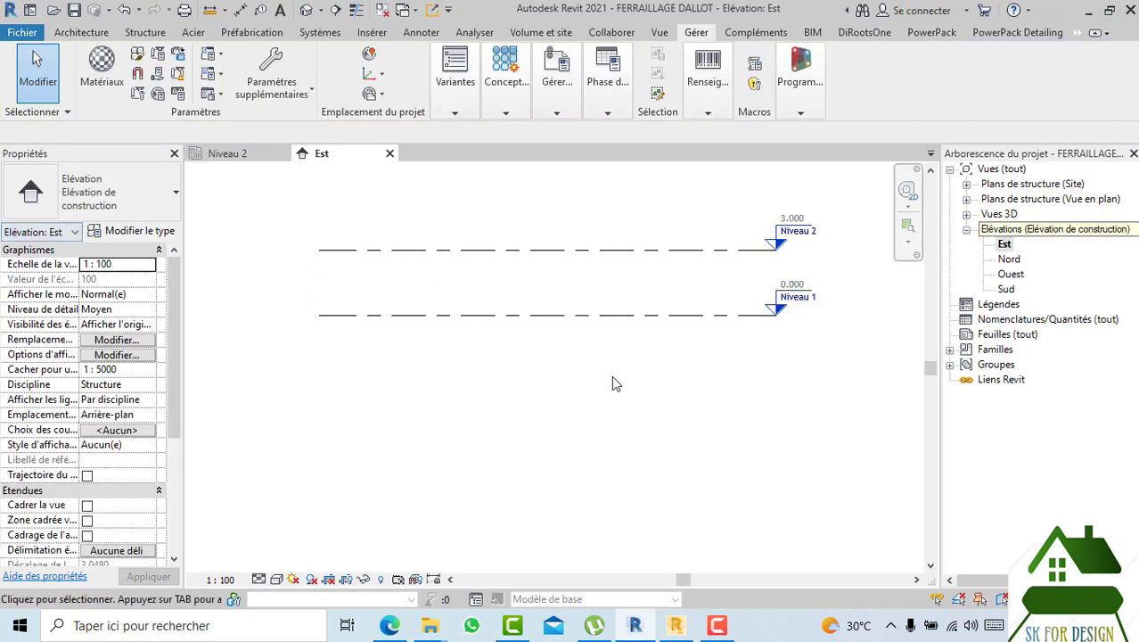
- Rename level Niveau 1 as Fdt and rename its corresponding views too
scroll(813, 306, up, 2)
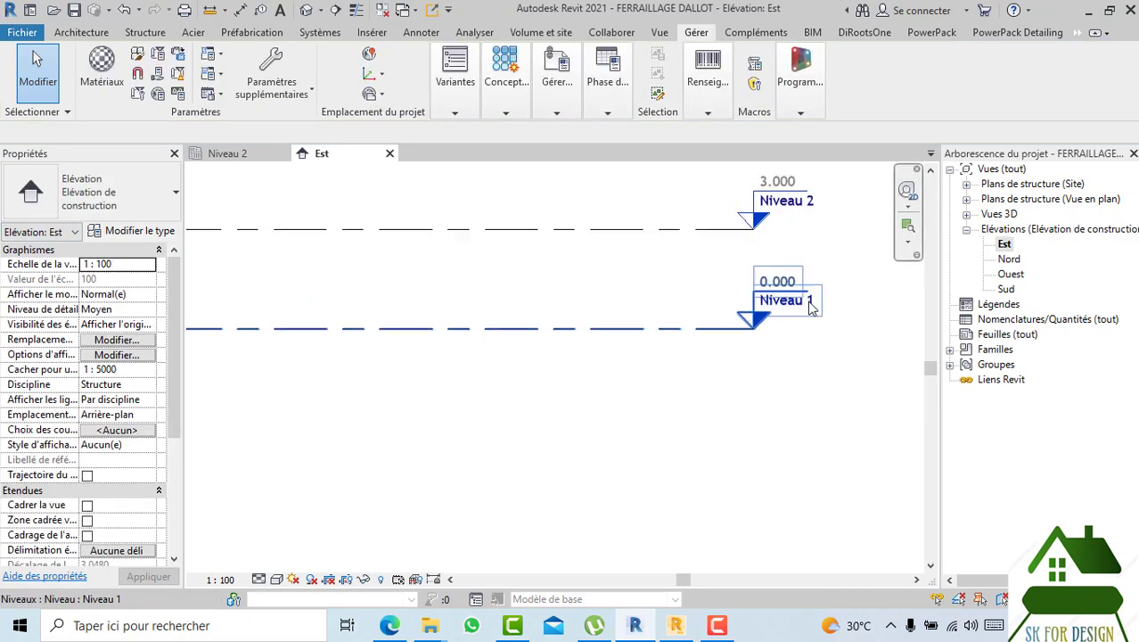
double_click(808, 302)
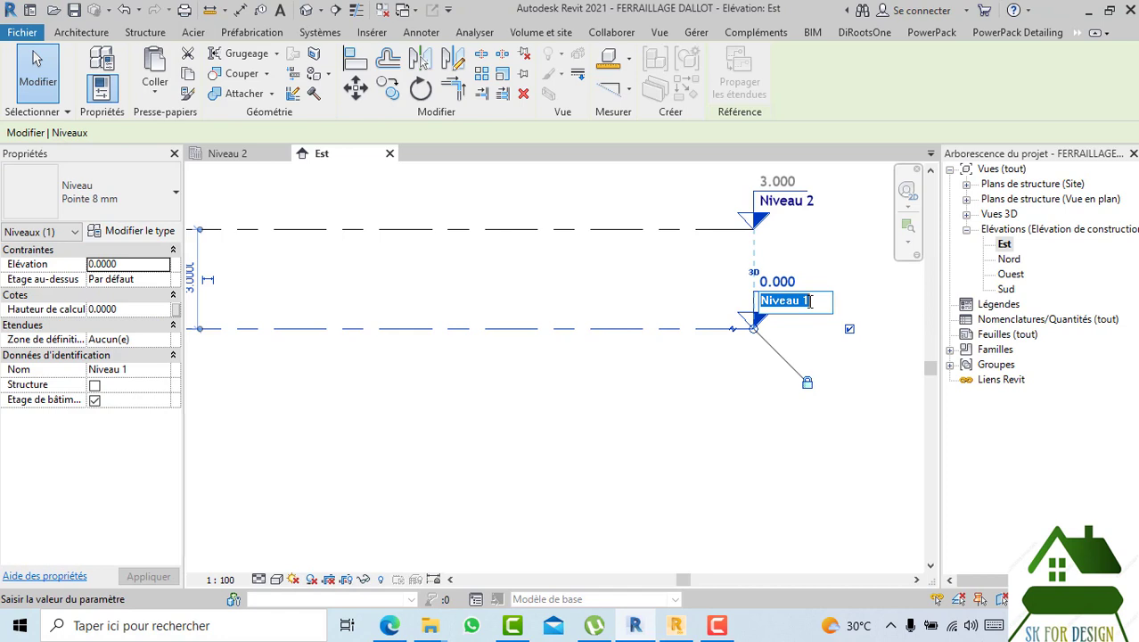
text(F)
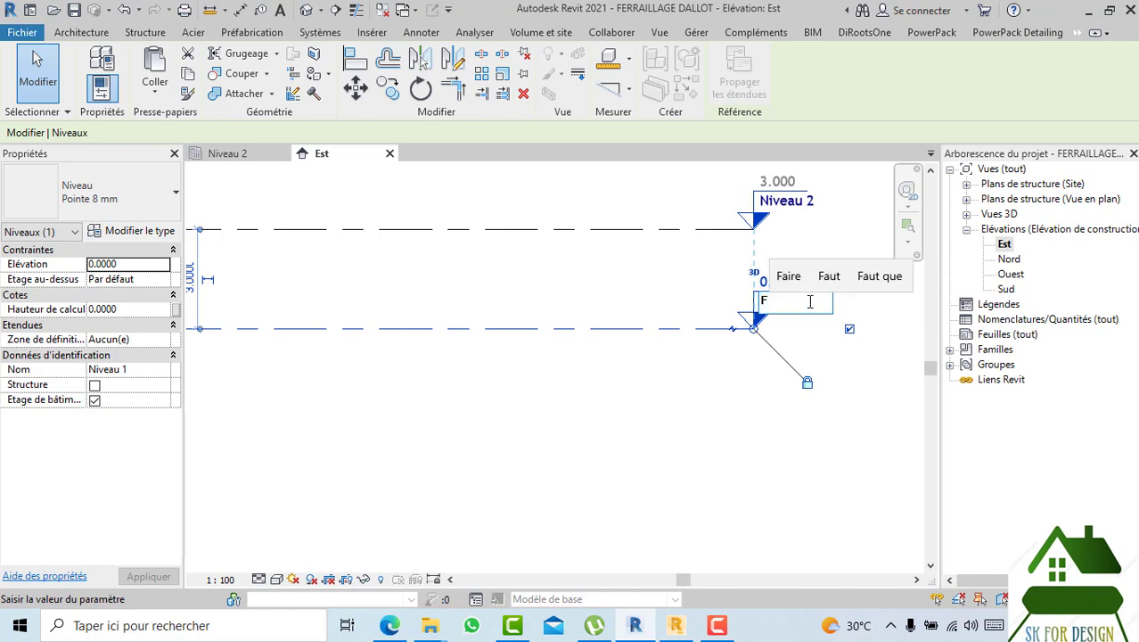
key(BackSpace)
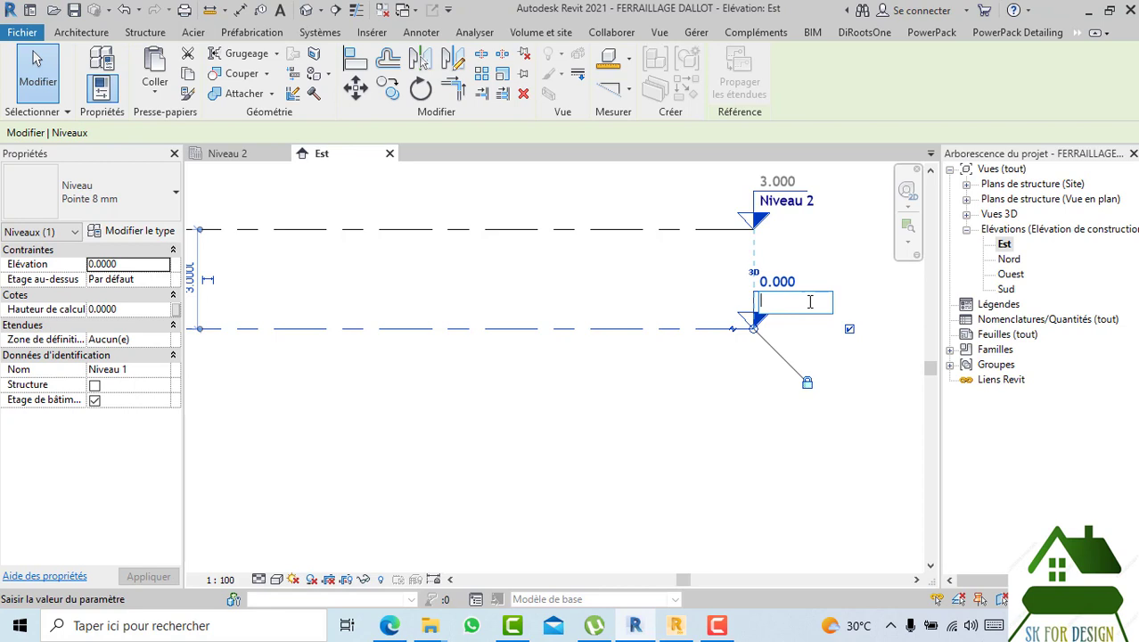
text(FO)
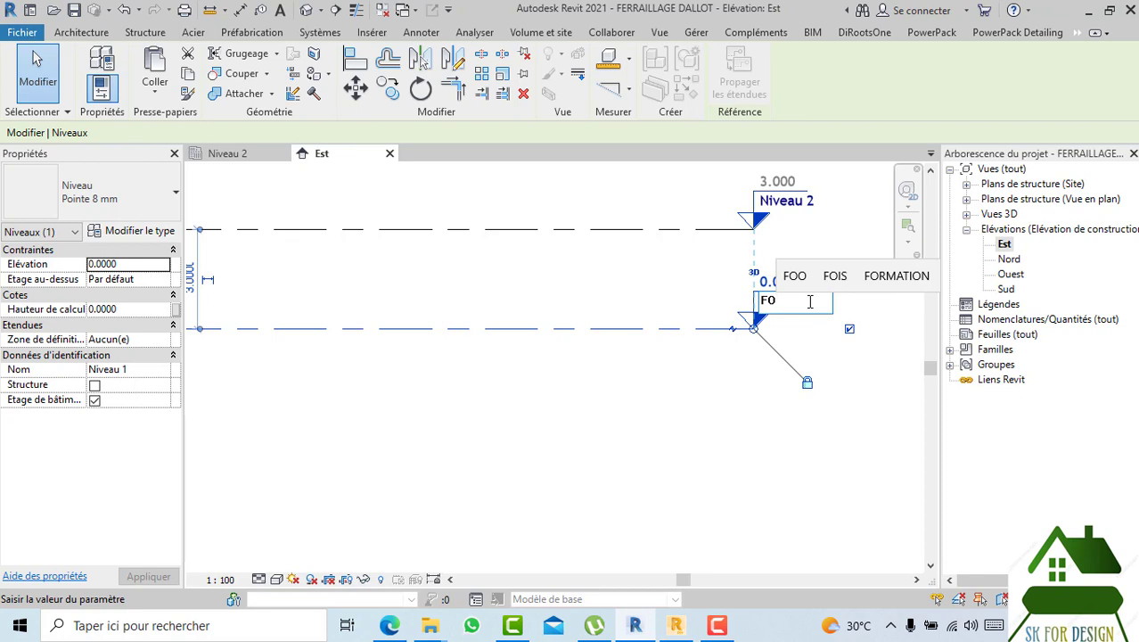
text(N)
key(BackSpace)
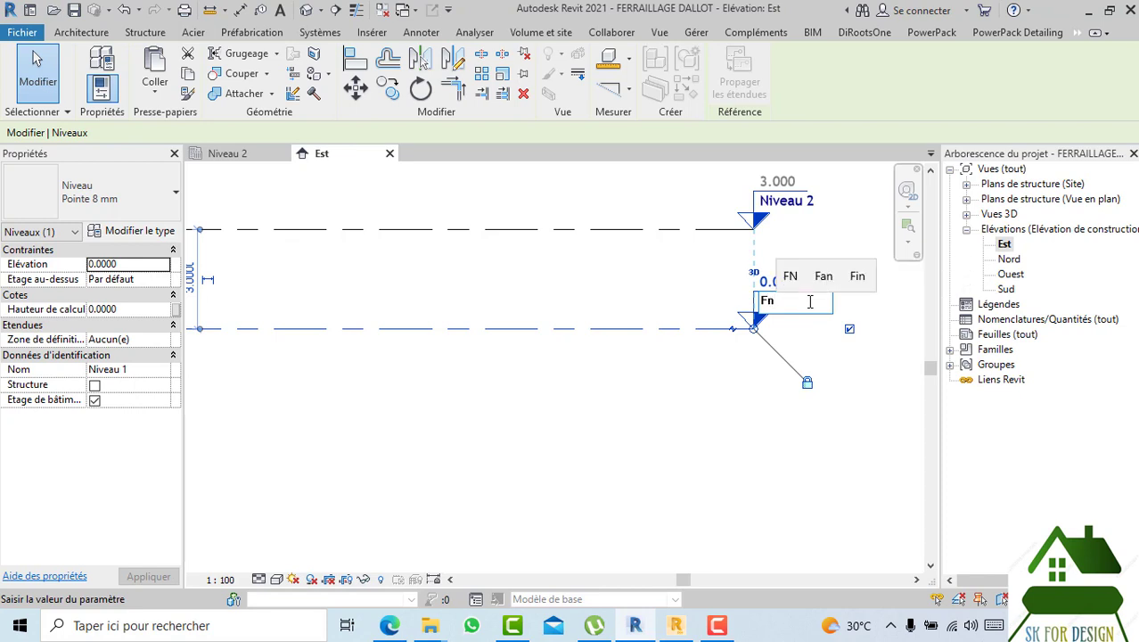
key(BackSpace)
text(dt)
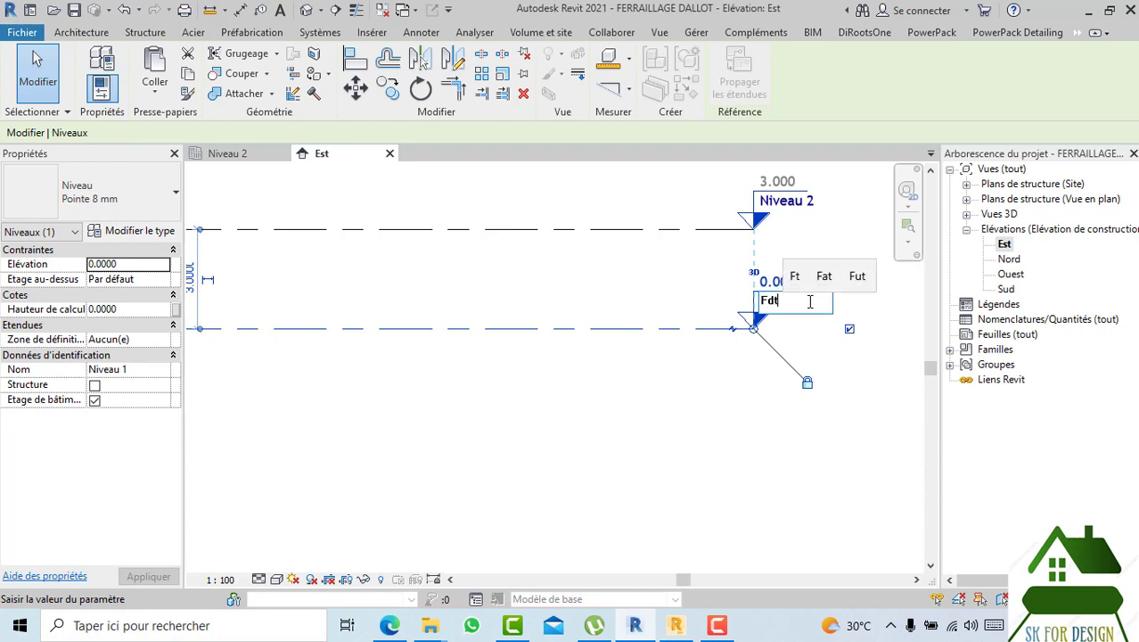
key(Return)
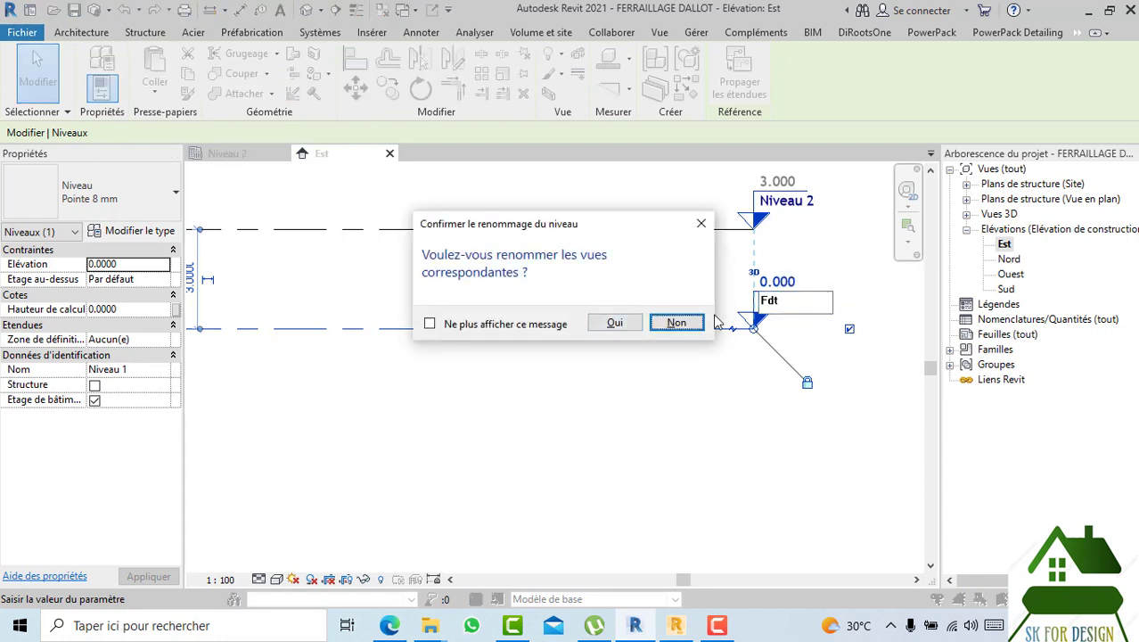
click(615, 323)
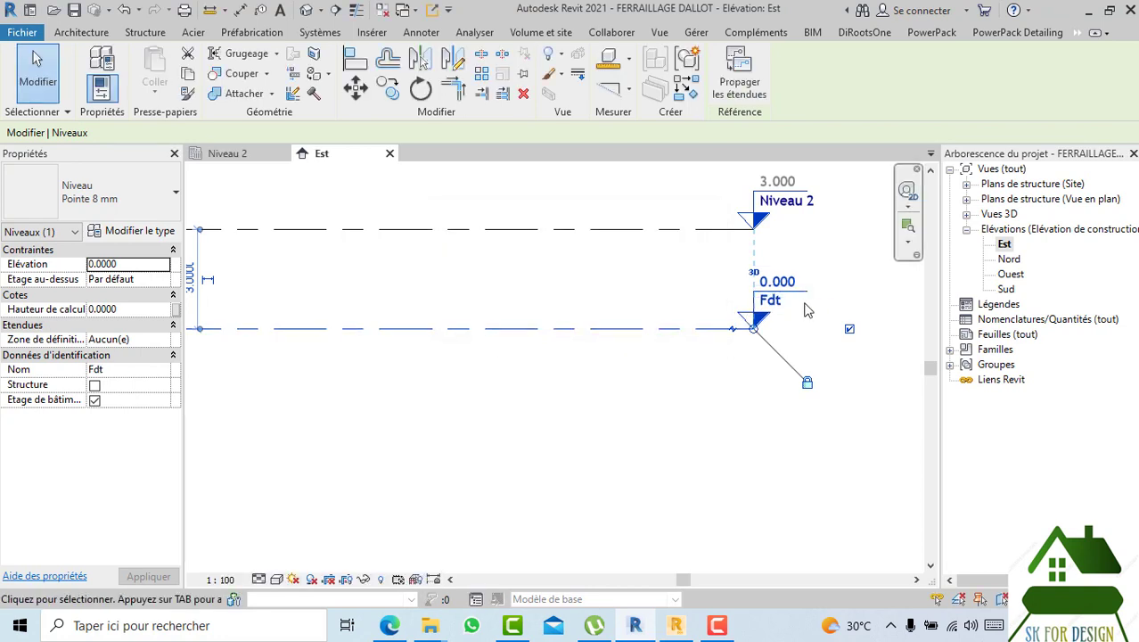
- Rename the level at elevation 0.000 as NV-1, including its corresponding views
middle_drag(811, 331, 834, 391)
scroll(802, 374, up, 2)
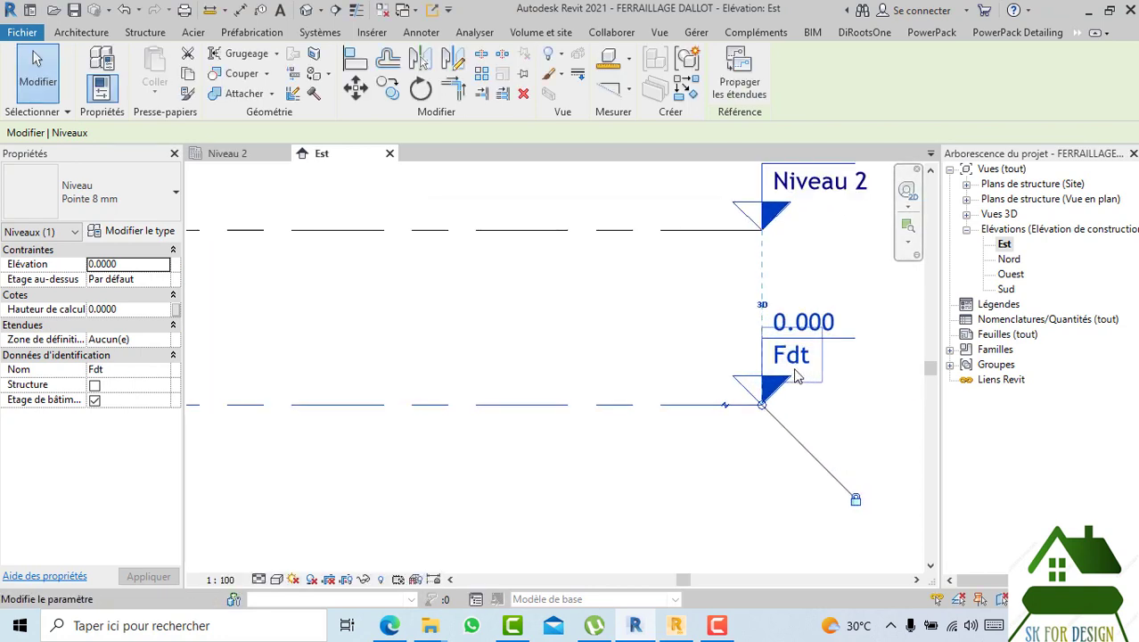
click(800, 357)
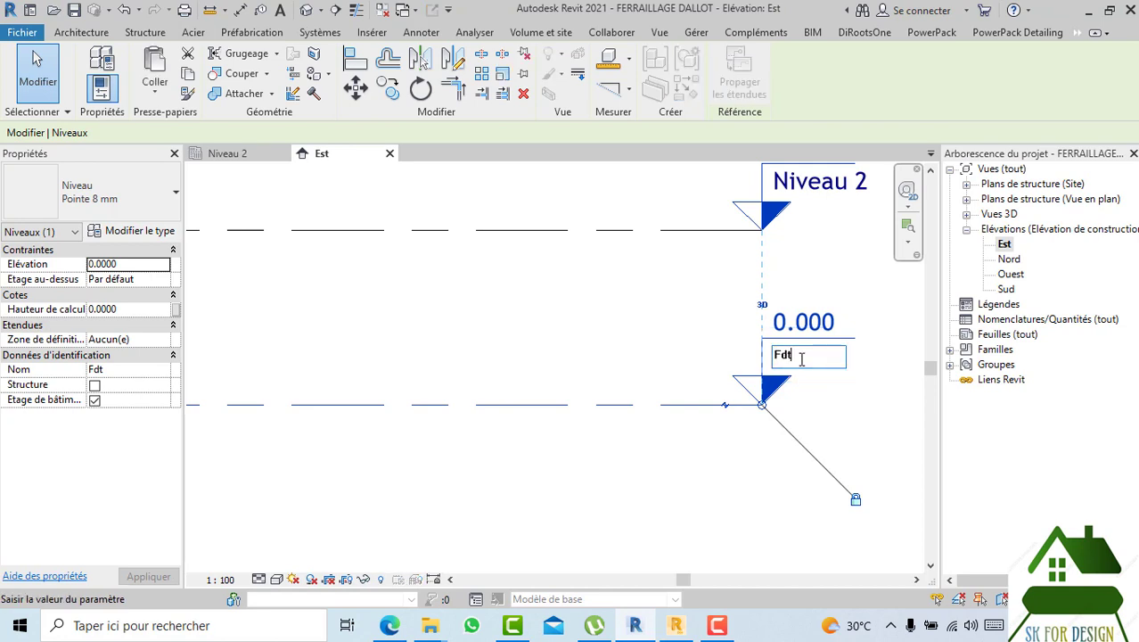
drag(802, 356, 745, 364)
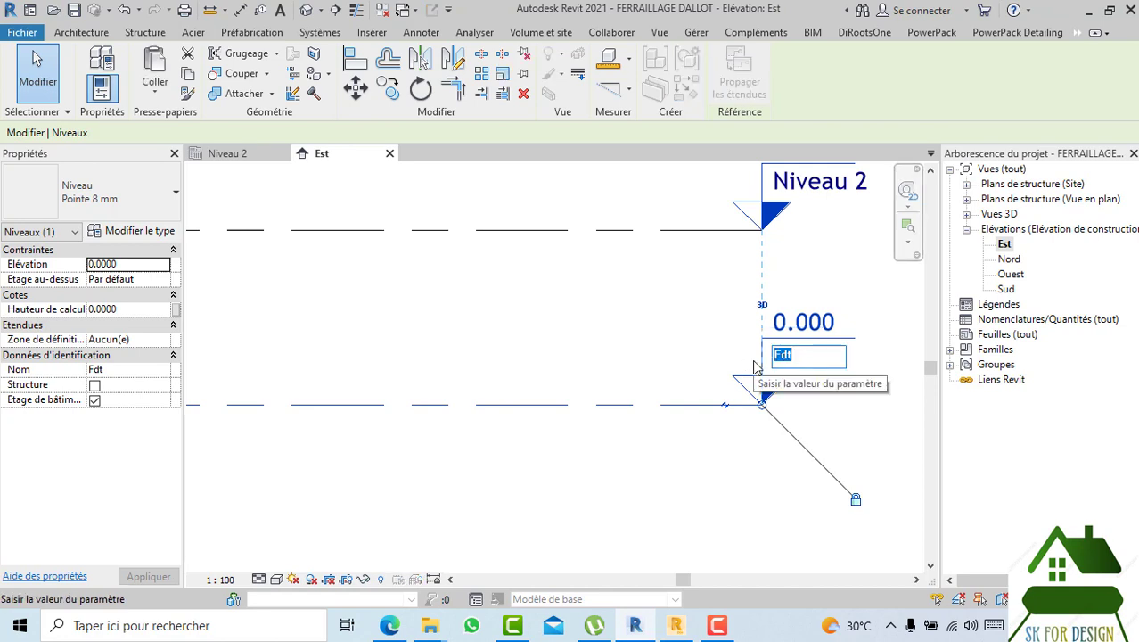
text(n=)
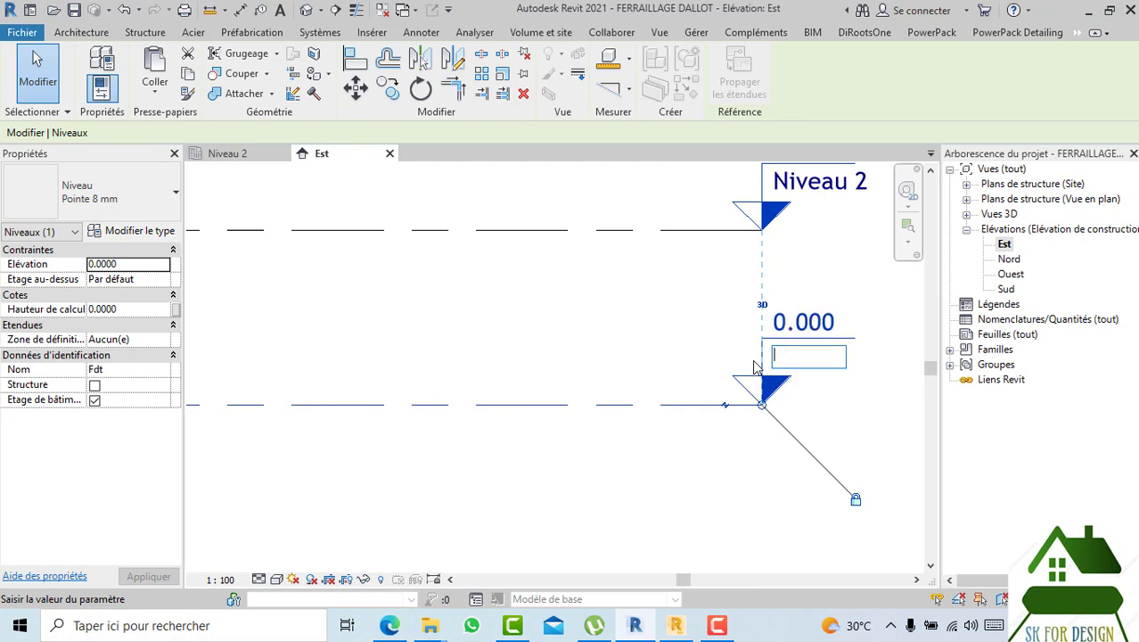
text(NV-1)
key(Return)
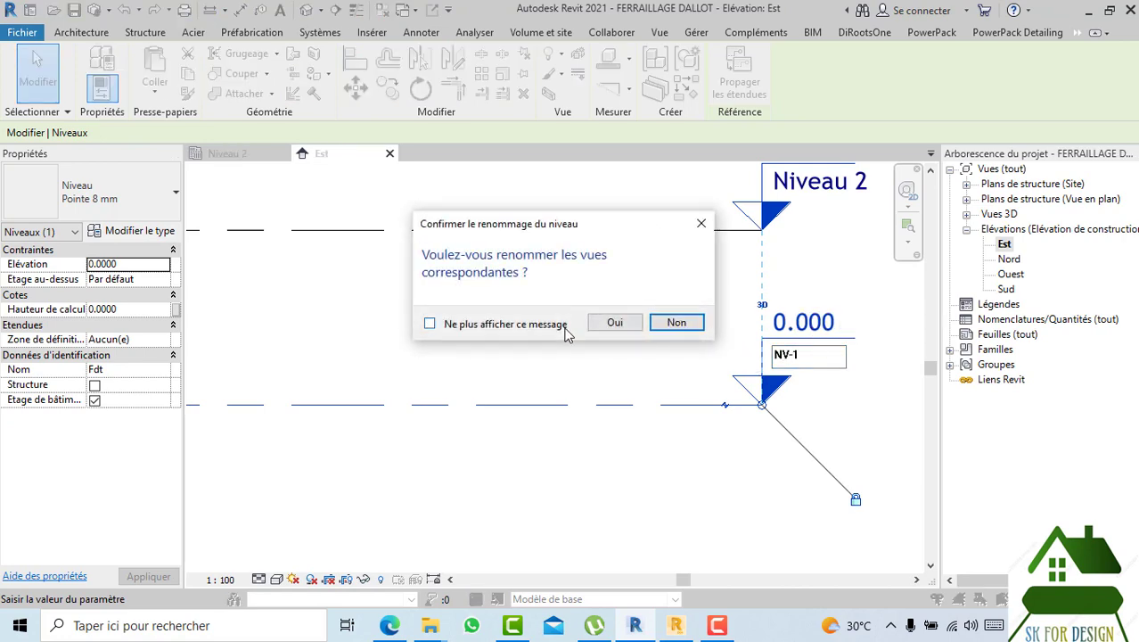
click(615, 321)
click(614, 341)
- Rename level Niveau 2 as NV-2, including its corresponding views
scroll(808, 317, down, 3)
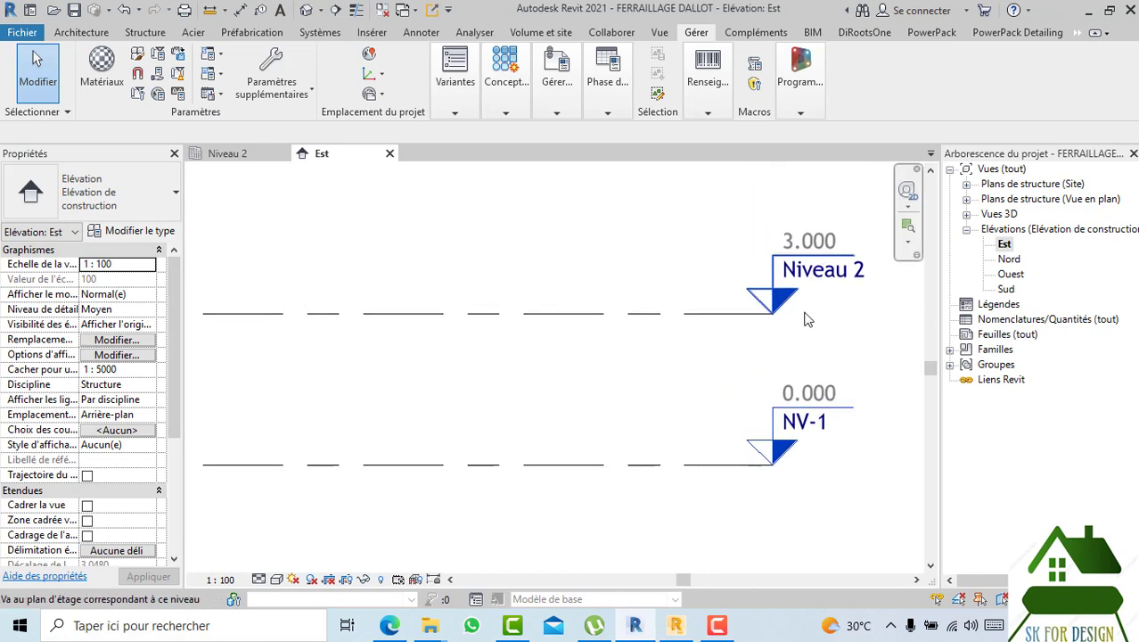
scroll(728, 390, up, 4)
double_click(736, 356)
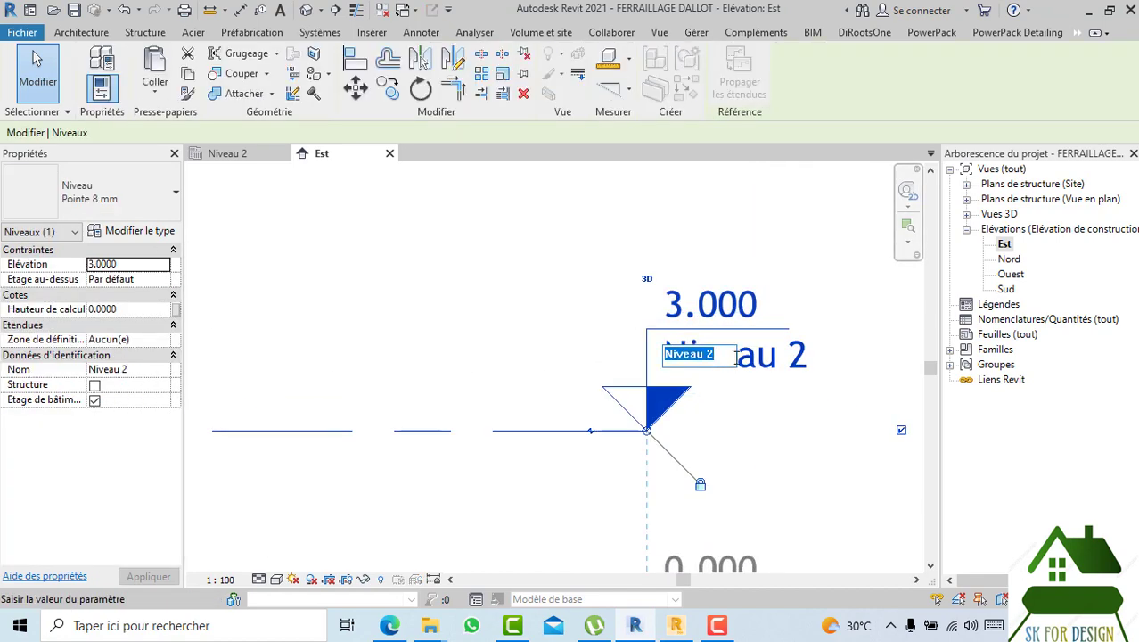
text(NV)
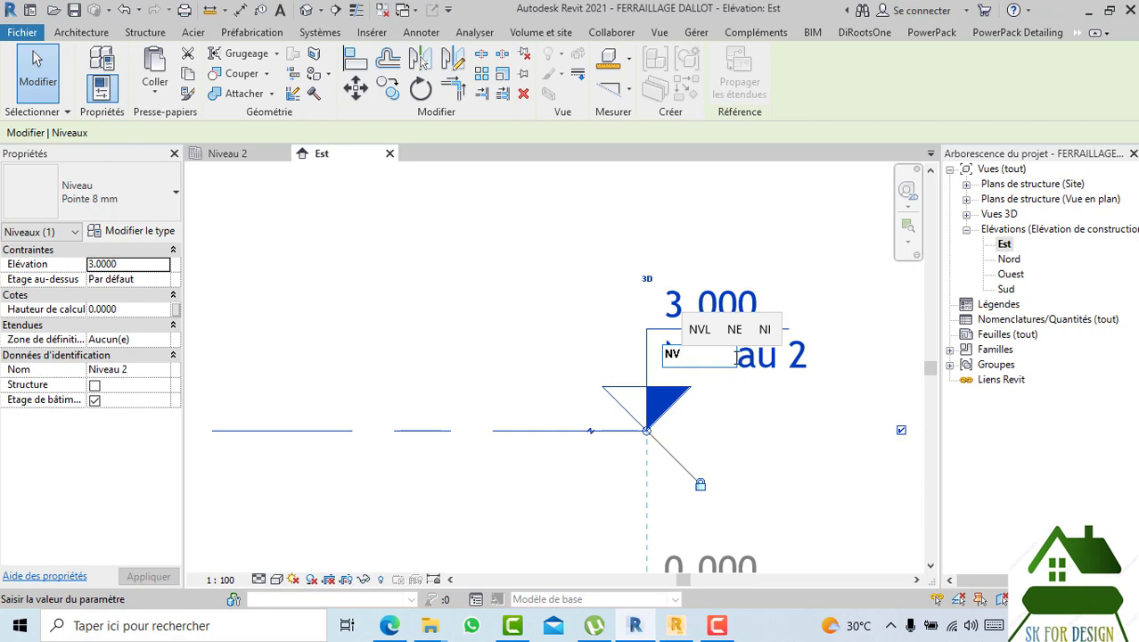
text(-)
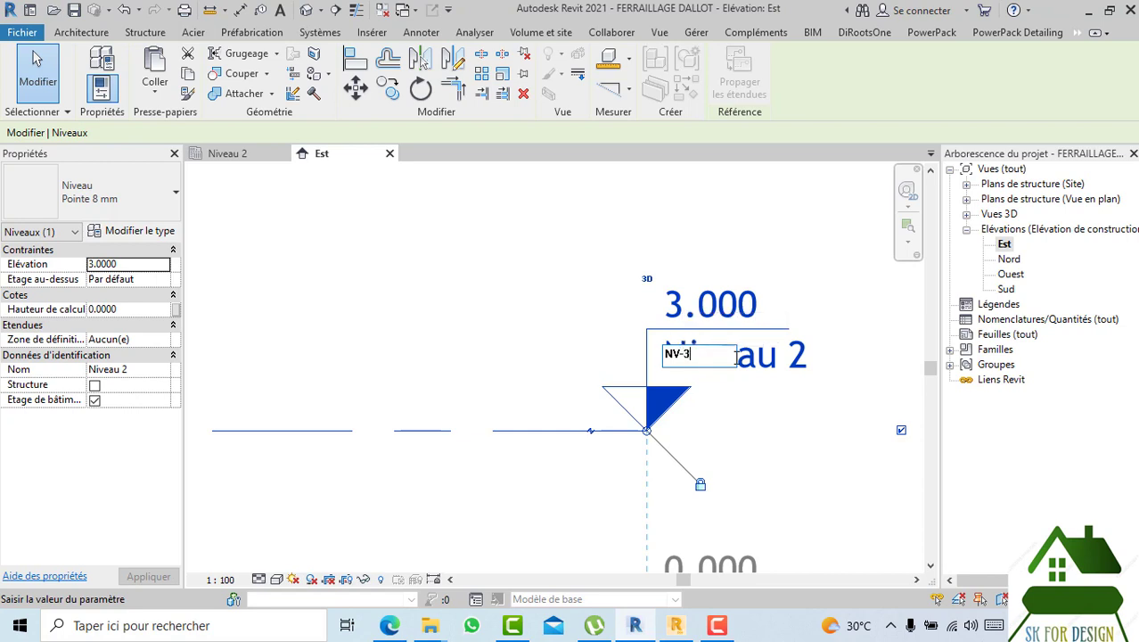
text(2)
key(Return)
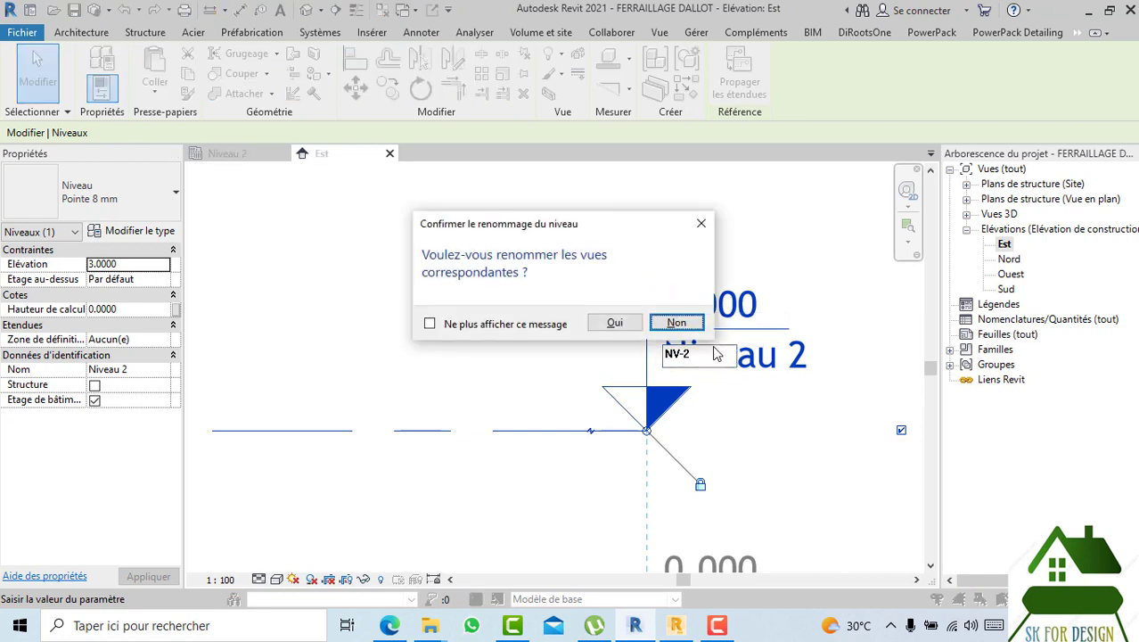
click(614, 322)
click(509, 342)
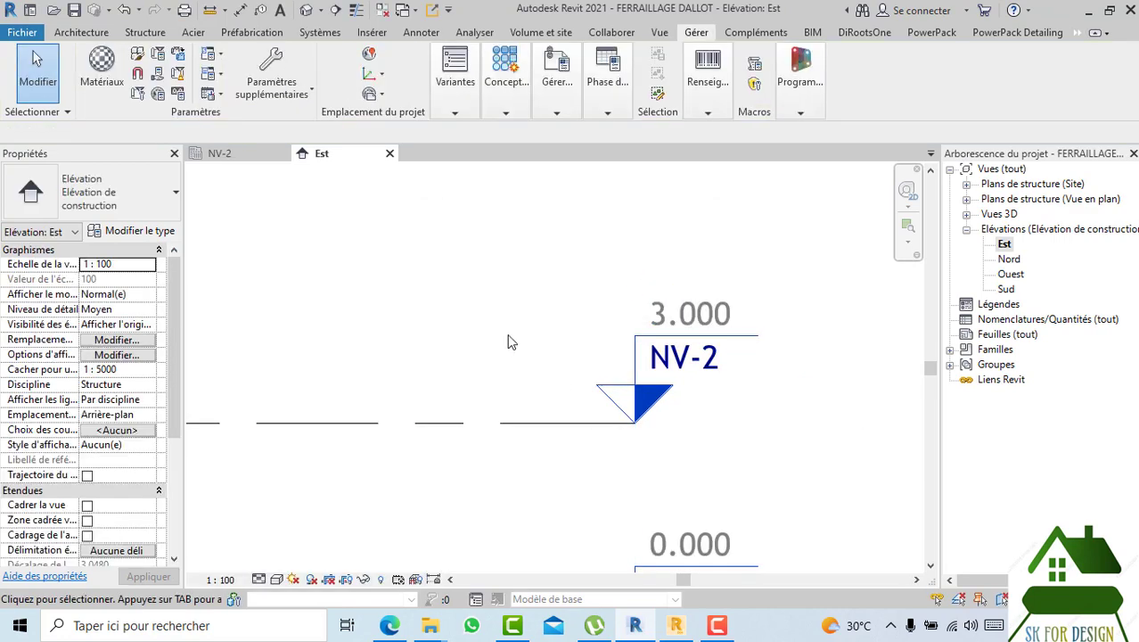
- Set the distance from level NV-1 up to level NV-2 to 2.20 m
scroll(510, 342, down, 5)
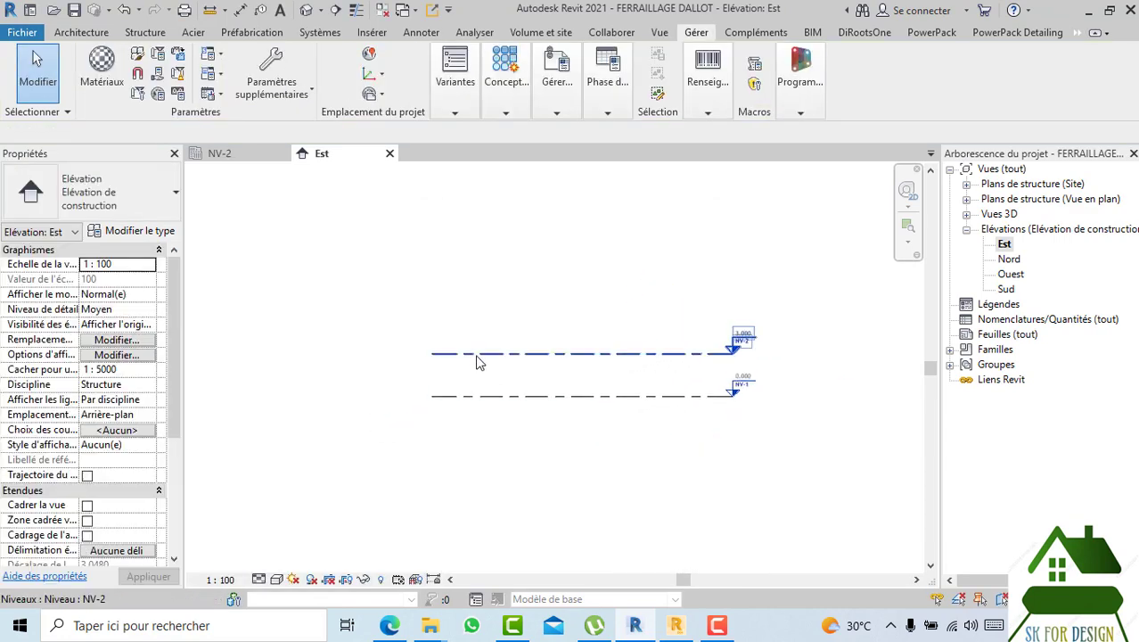
scroll(493, 356, up, 1)
click(494, 354)
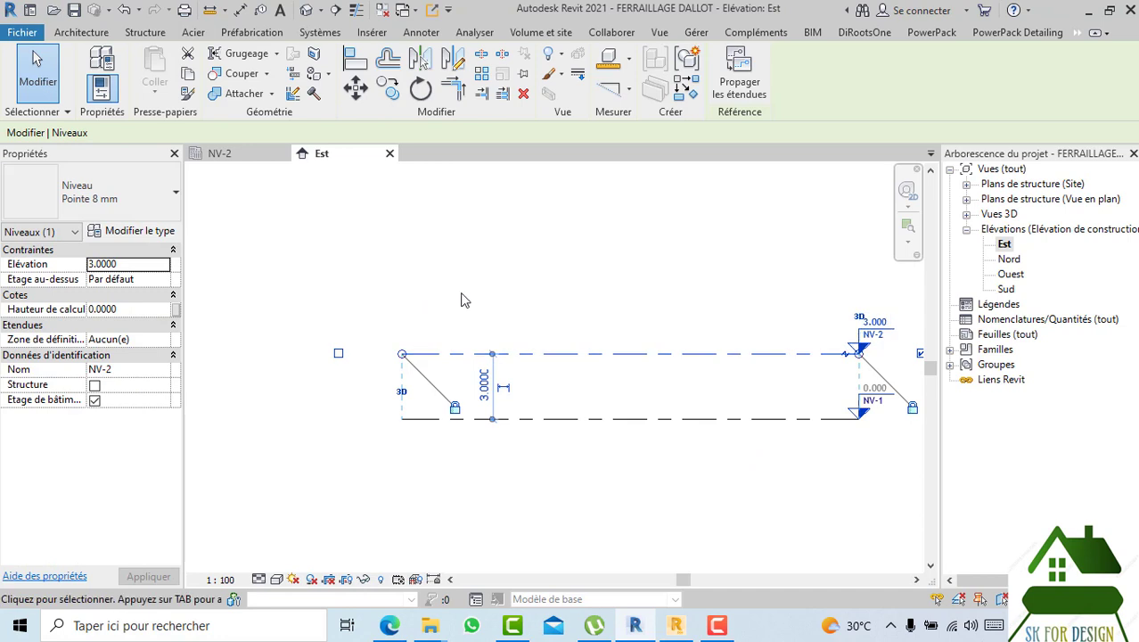
middle_drag(518, 341, 465, 333)
click(418, 371)
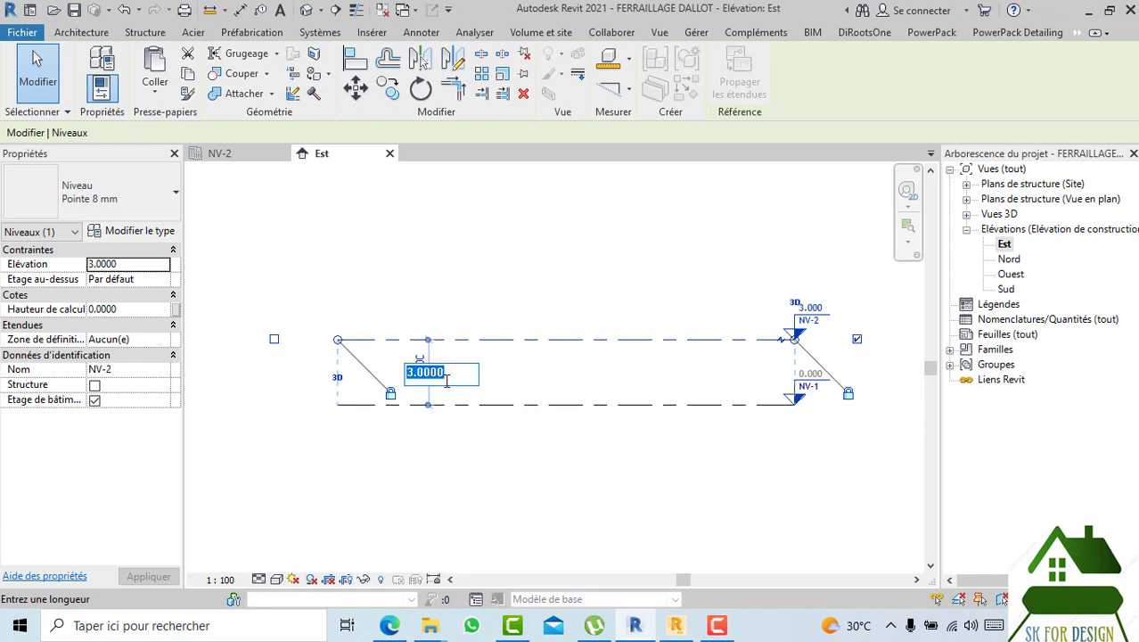
text(2.20)
key(Return)
click(473, 278)
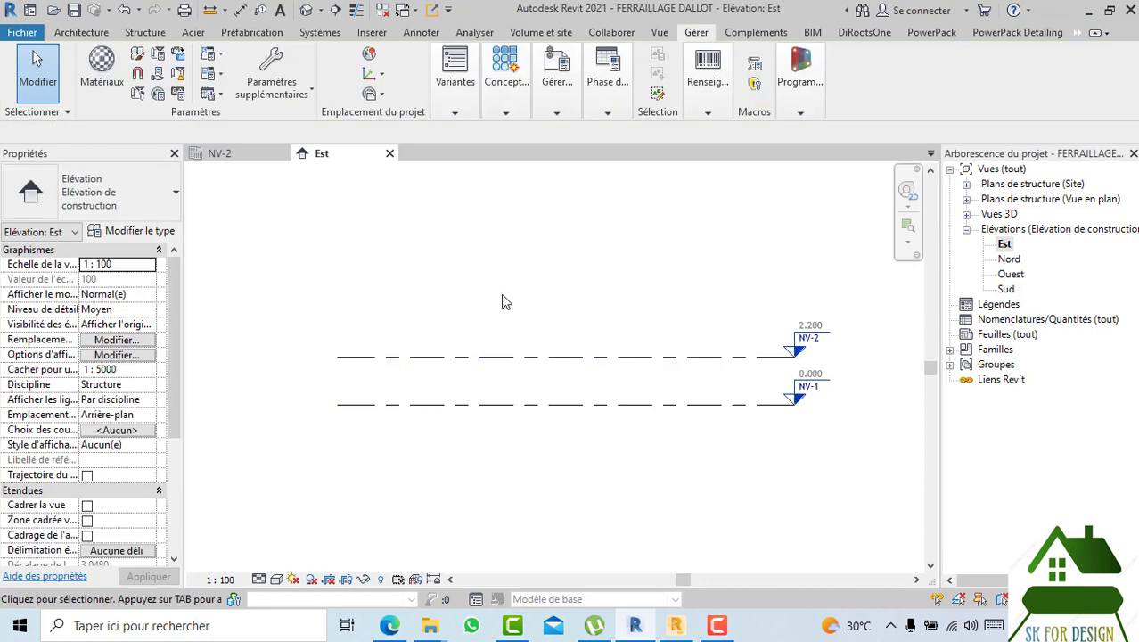
- Create a new level similar to NV-2, 0.3 m above it and spanning the same extent
scroll(497, 296, up, 1)
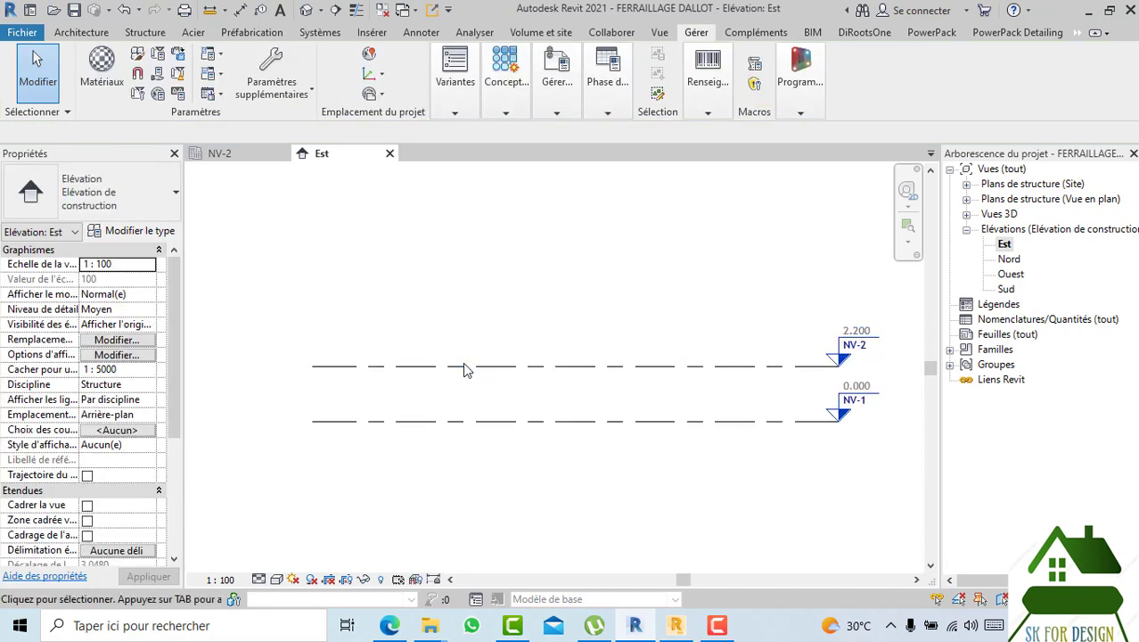
click(464, 369)
right_click(462, 372)
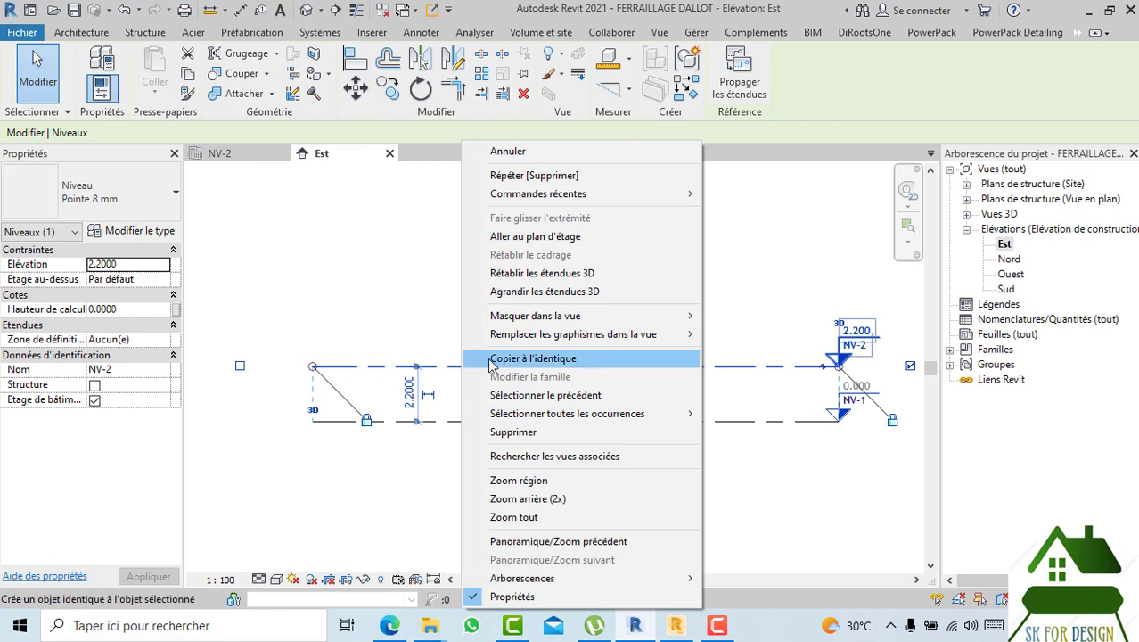
click(533, 358)
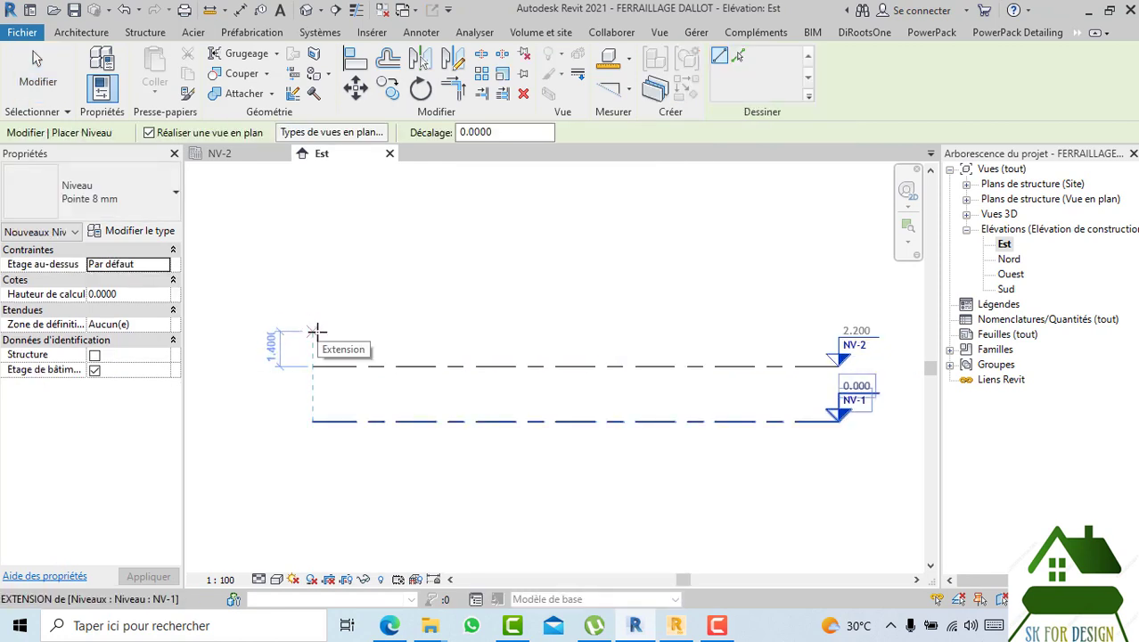
text(0.3)
key(Return)
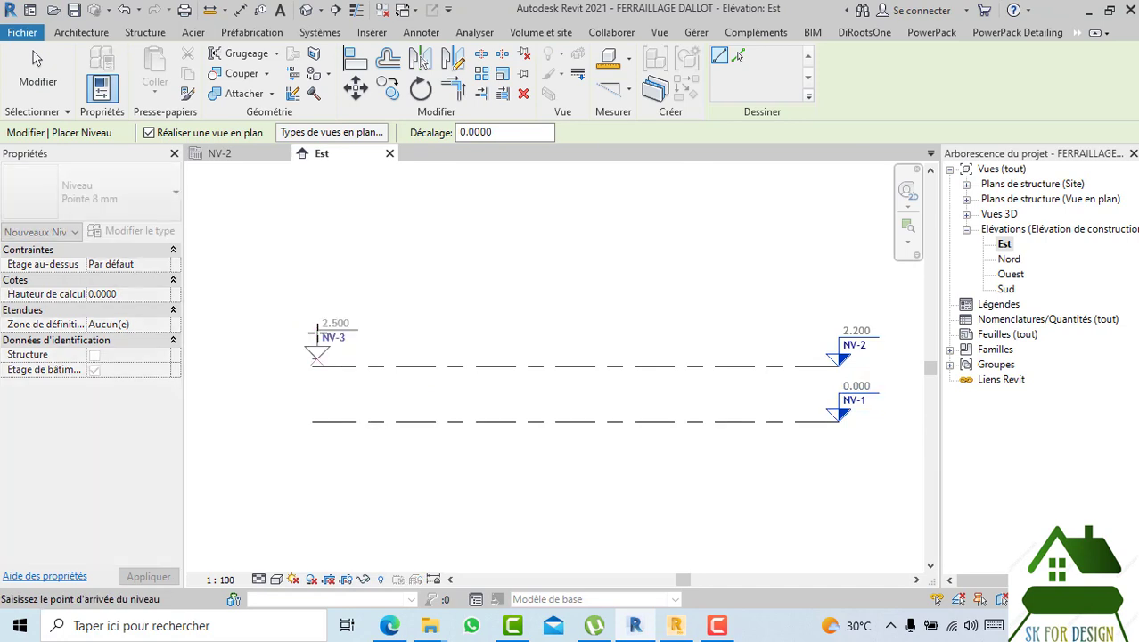
middle_drag(772, 445, 698, 435)
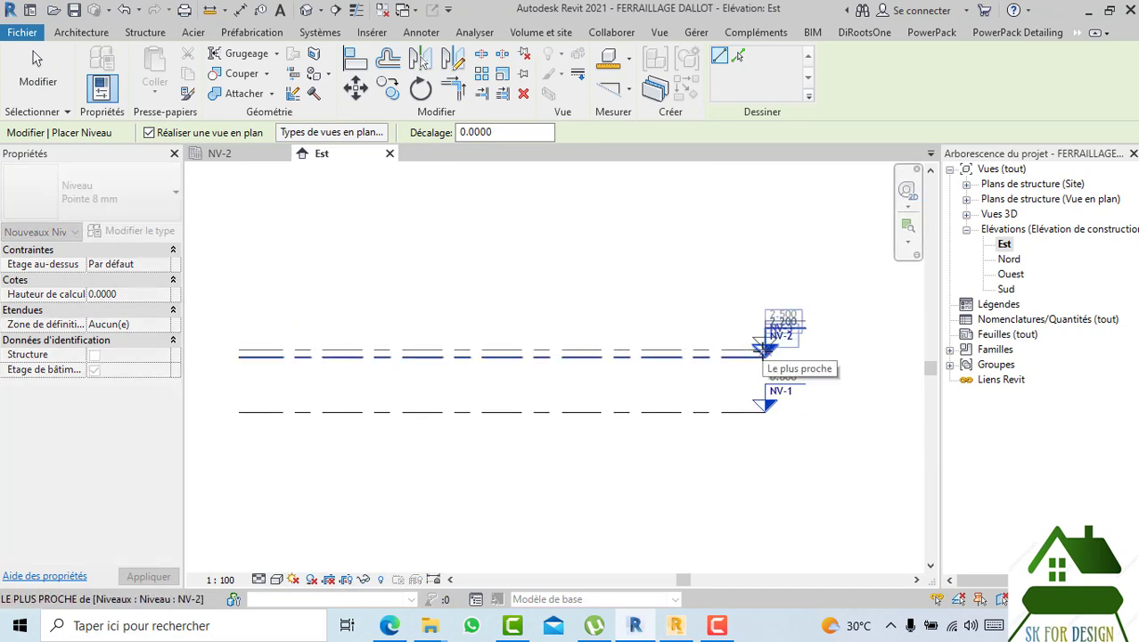
click(766, 350)
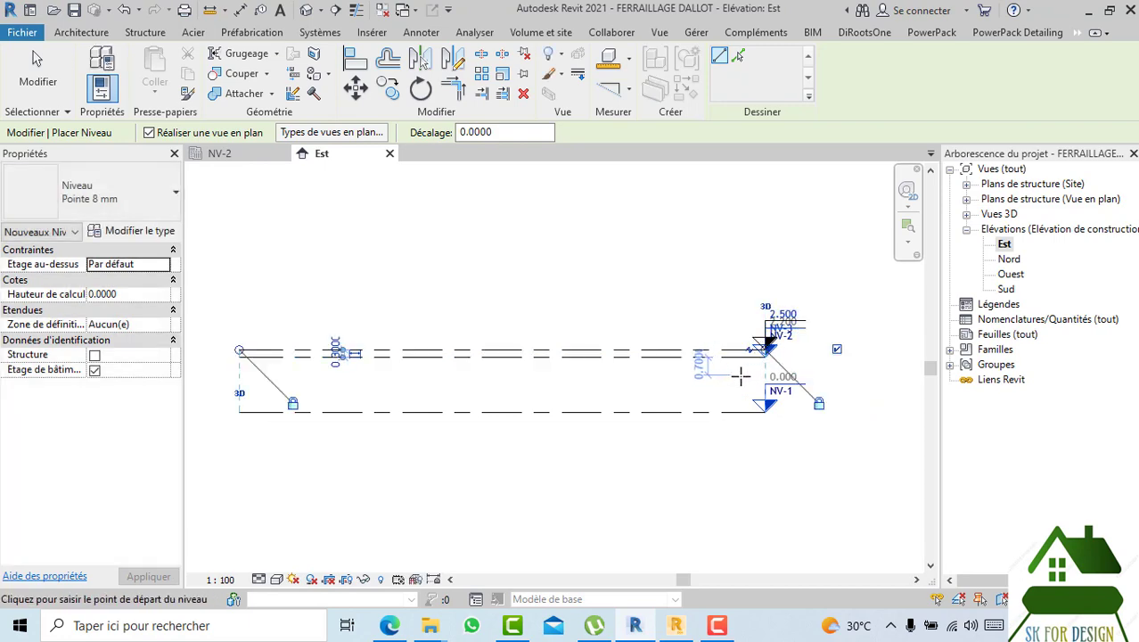
key(Escape)
key(Escape)
- Add an elbow to level NV-2's line to separate its head from the NV-3 head
click(741, 361)
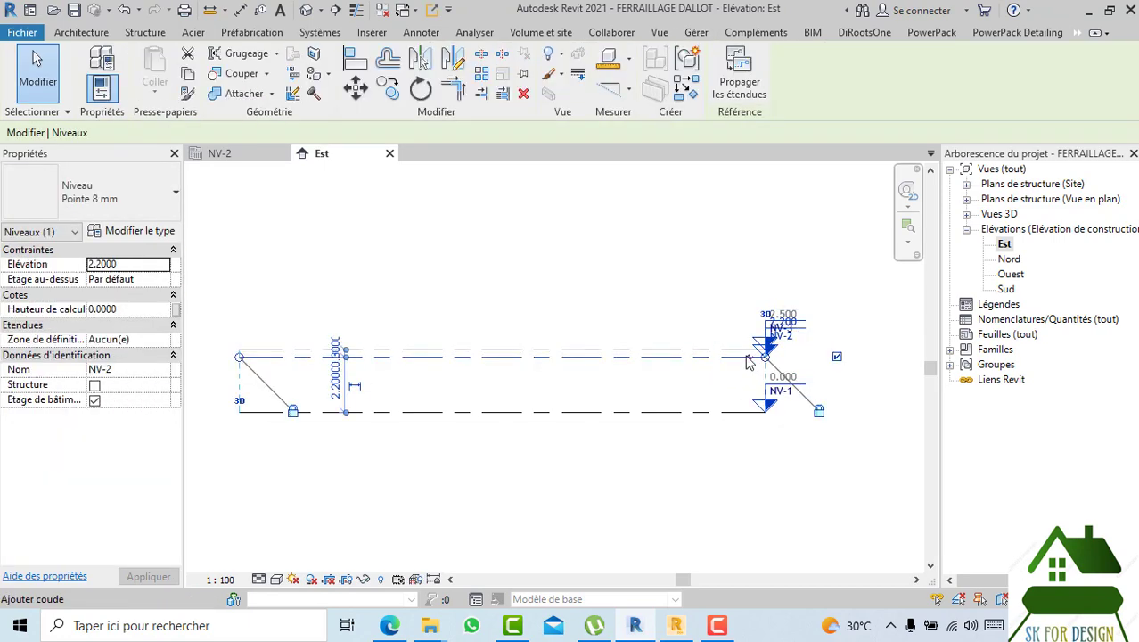
click(748, 361)
click(726, 400)
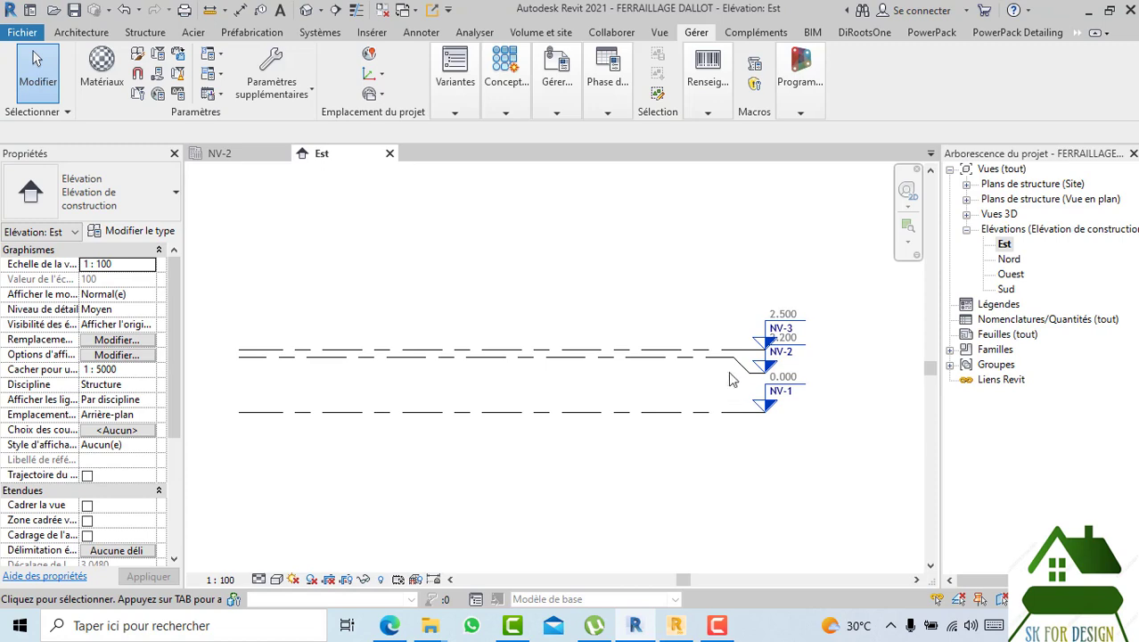
click(744, 350)
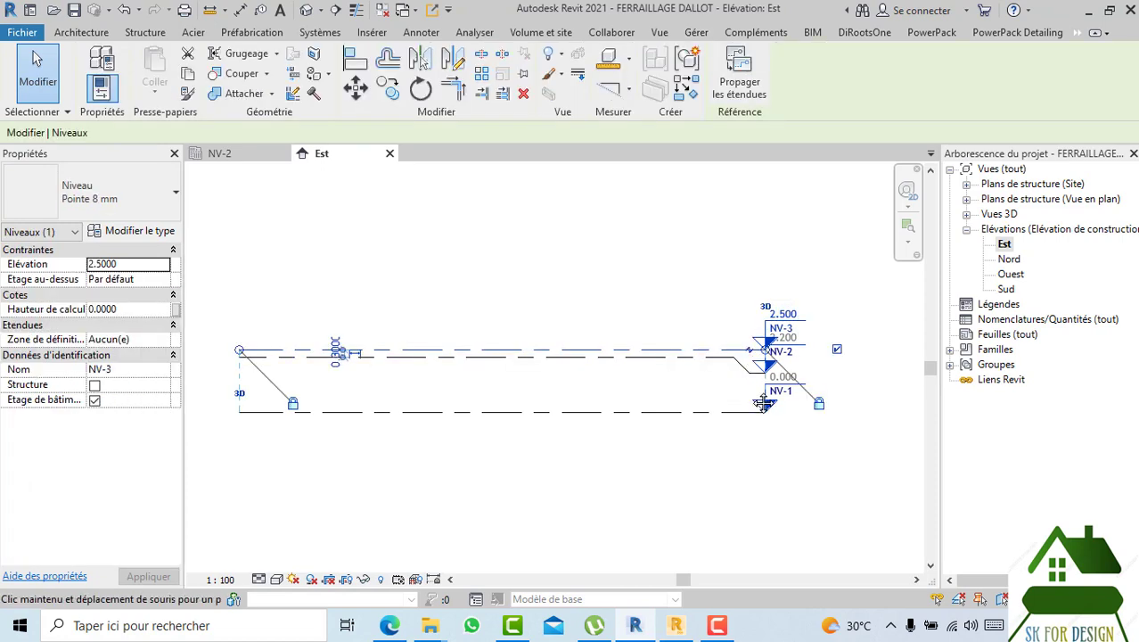
click(698, 447)
middle_drag(636, 482, 645, 466)
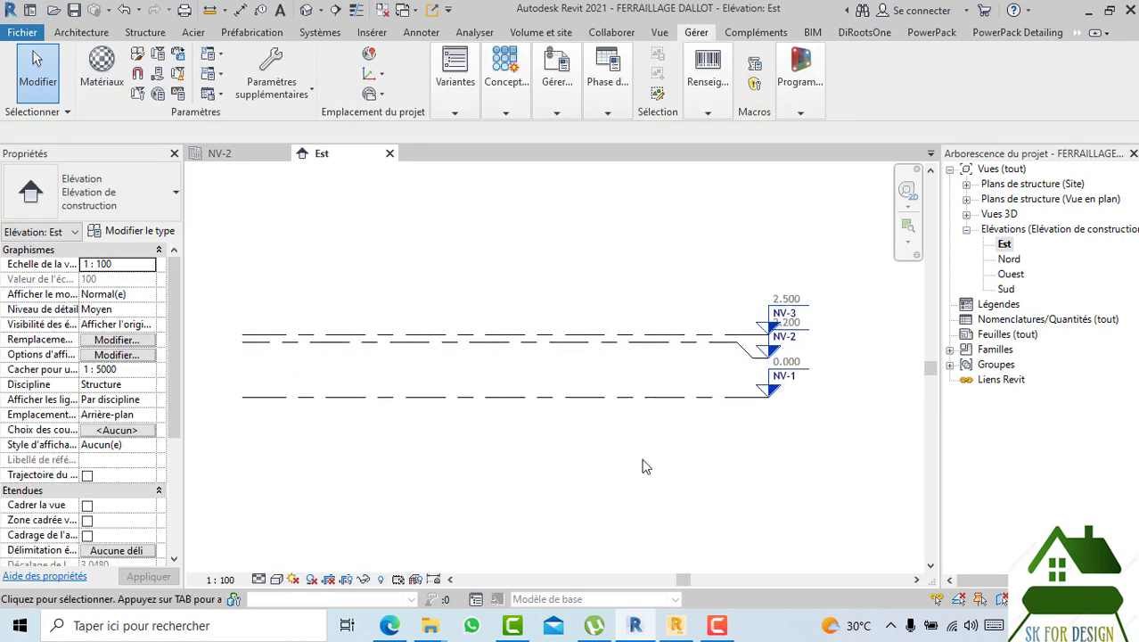
- Create a new level similar to NV-1, about 1.4 m below it and spanning the same extent
click(507, 397)
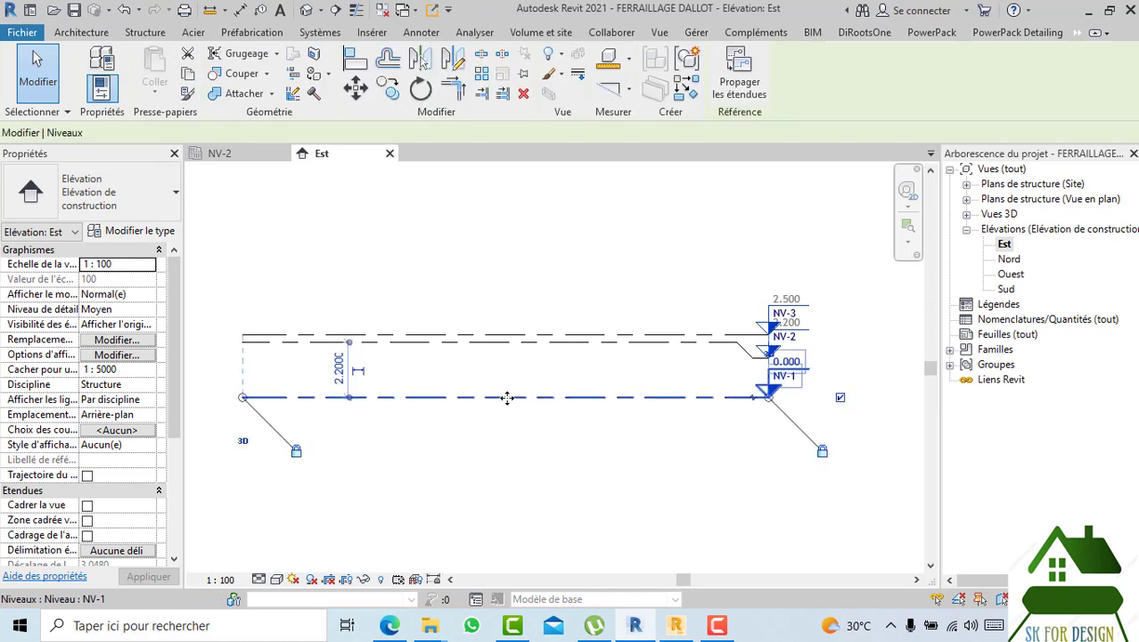
right_click(507, 397)
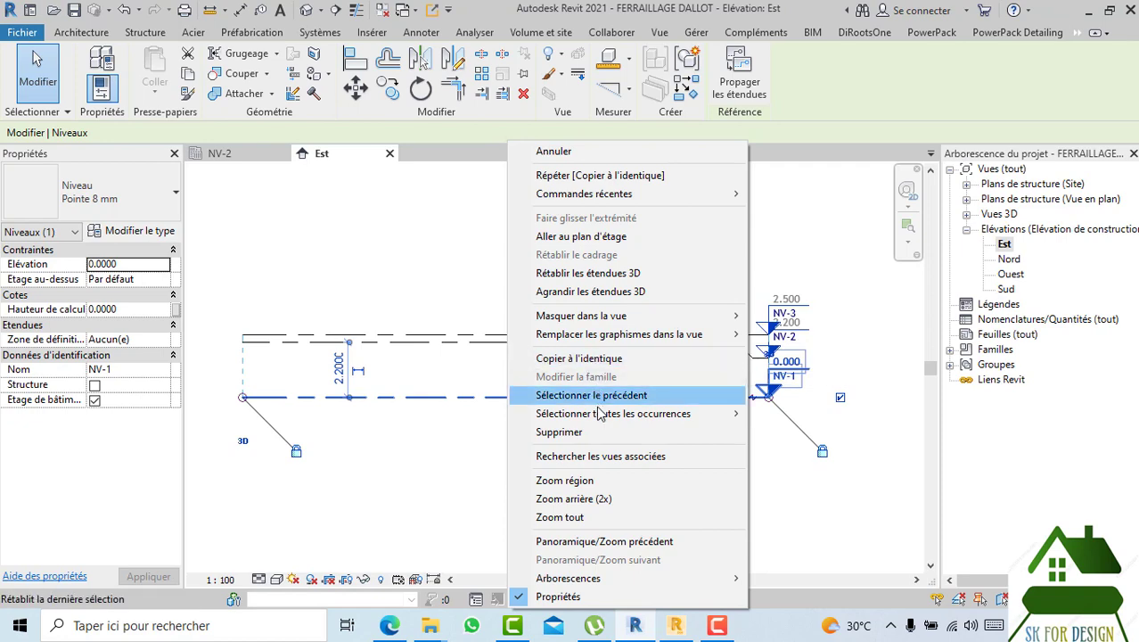
click(593, 358)
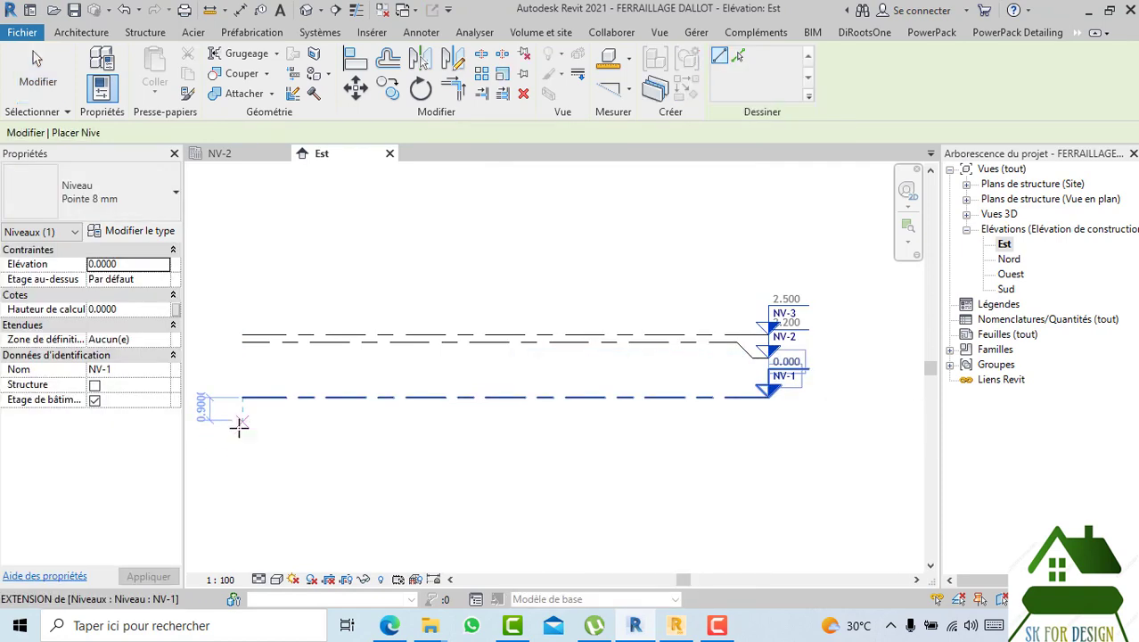
click(241, 432)
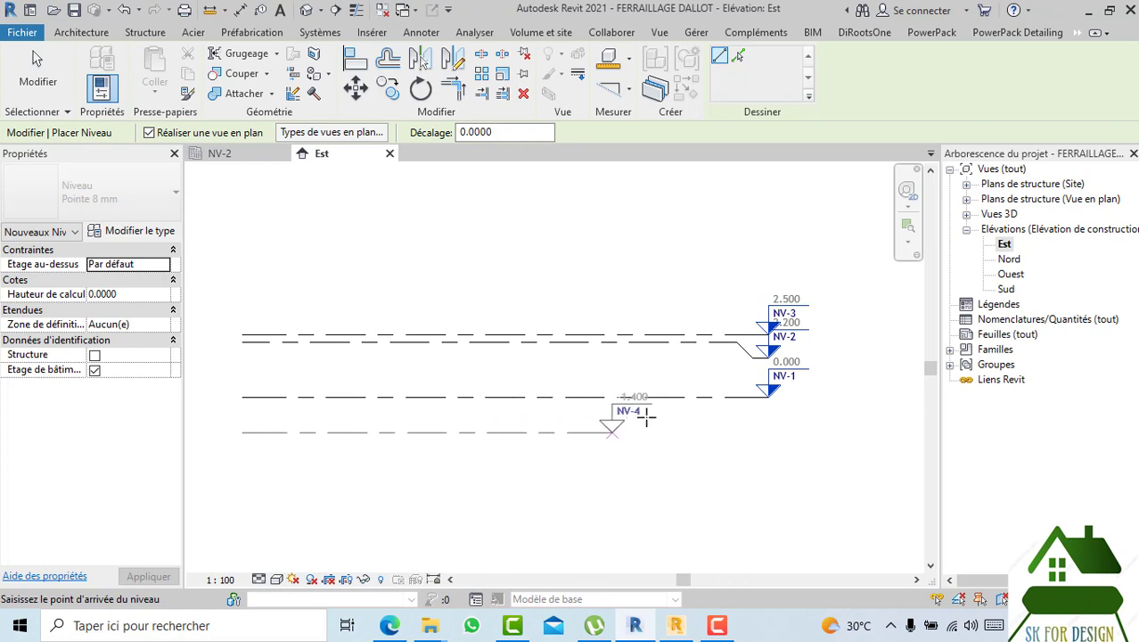
click(769, 431)
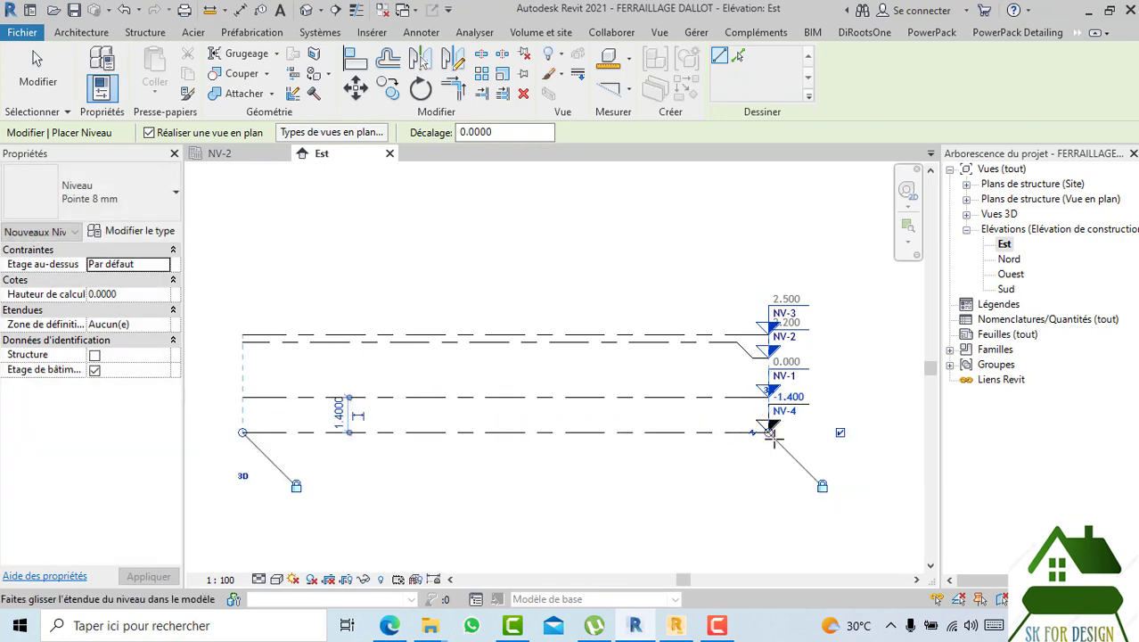
key(Escape)
key(Escape)
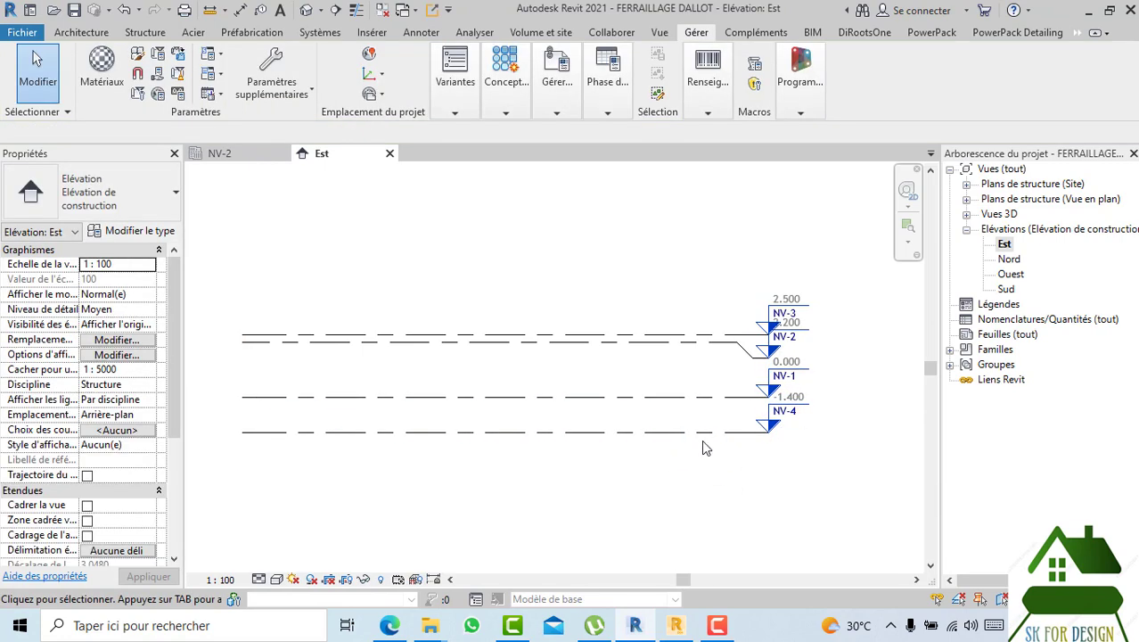
- Add an elbow at the lowest level's head and rename that level NV-0, including its corresponding views
click(756, 446)
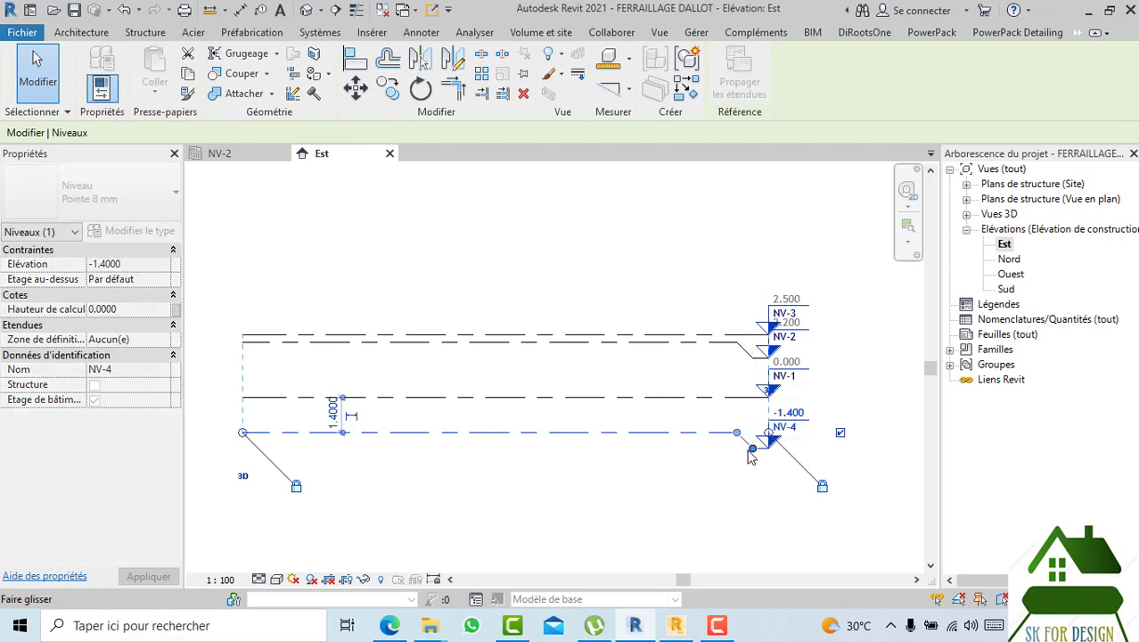
key(Escape)
scroll(796, 437, up, 1)
click(784, 421)
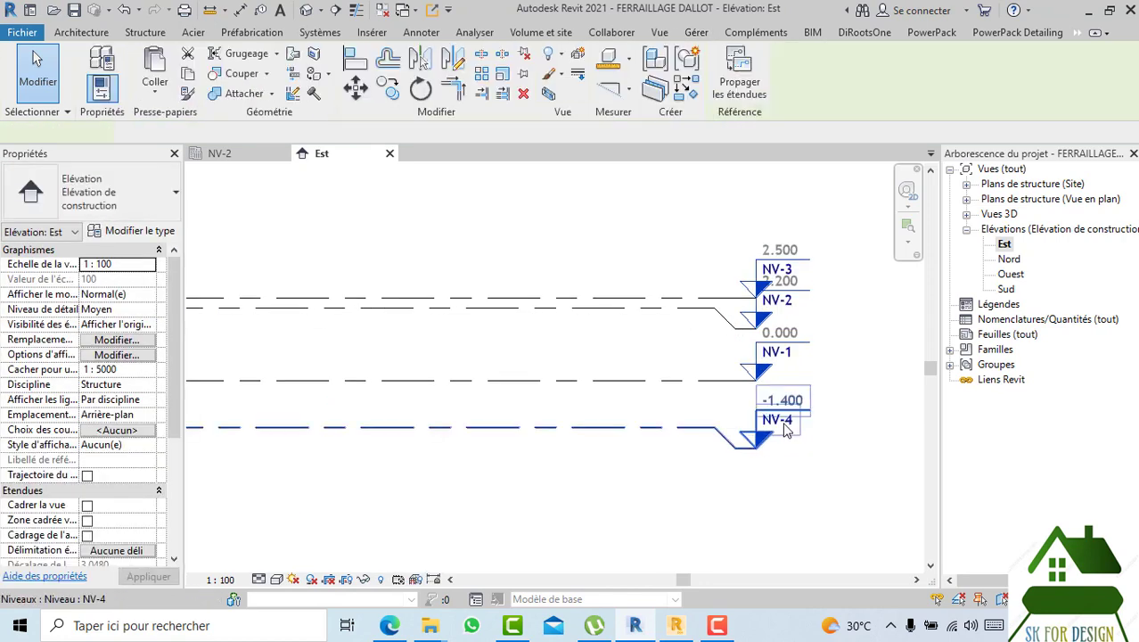
click(784, 420)
click(818, 423)
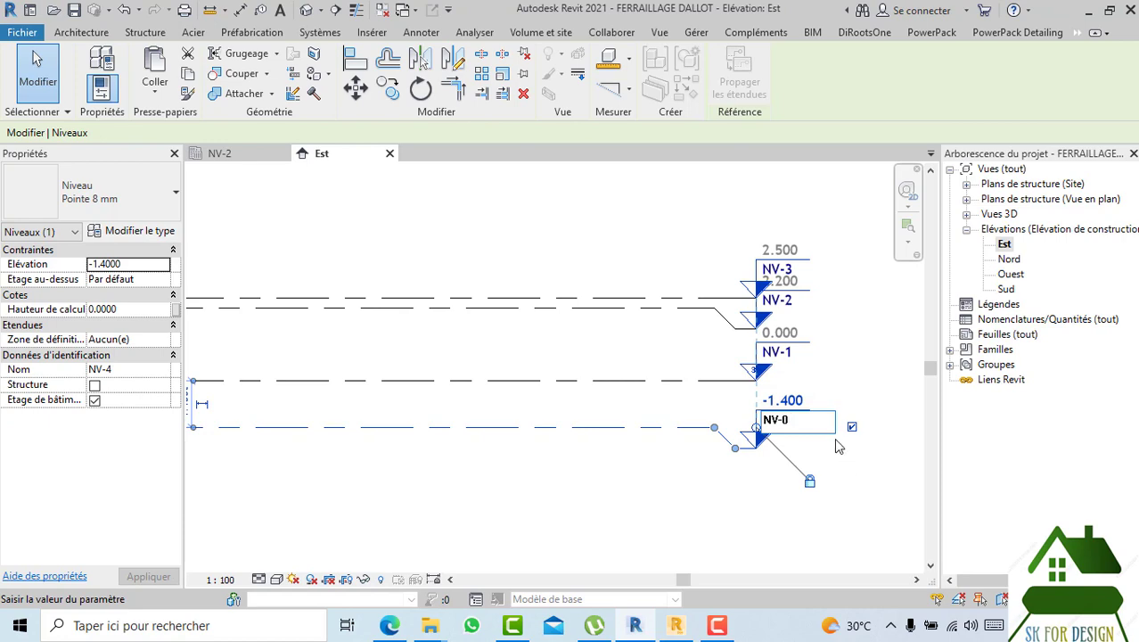
key(Return)
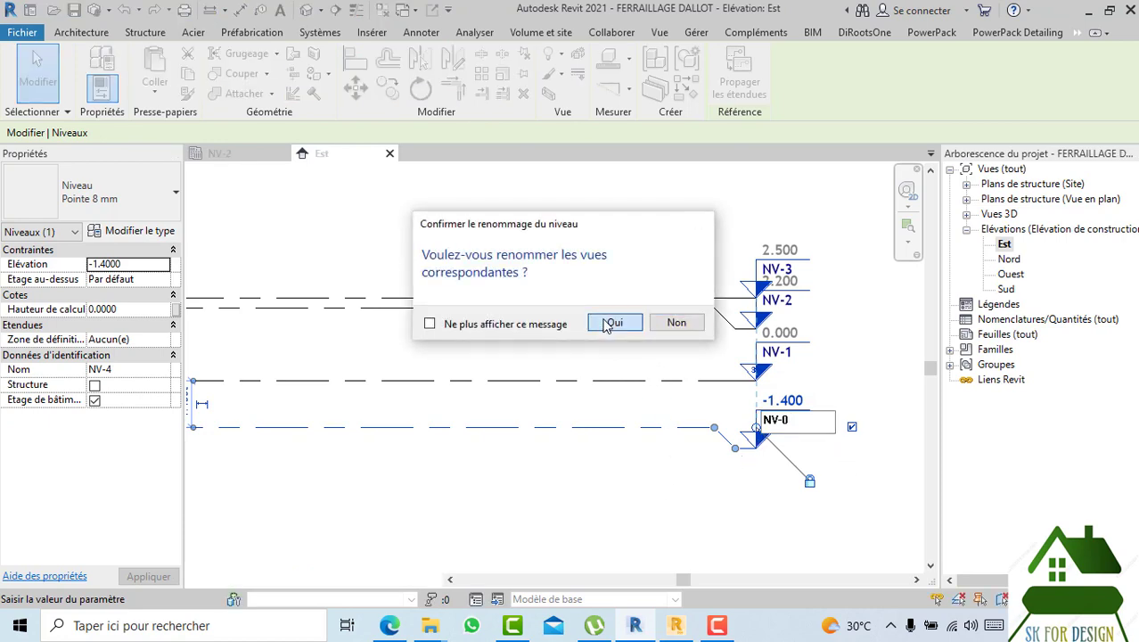
click(611, 321)
click(677, 469)
- Set the distance from level NV-0 up to level NV-1 to 0.3 m
middle_drag(679, 486, 970, 394)
click(490, 333)
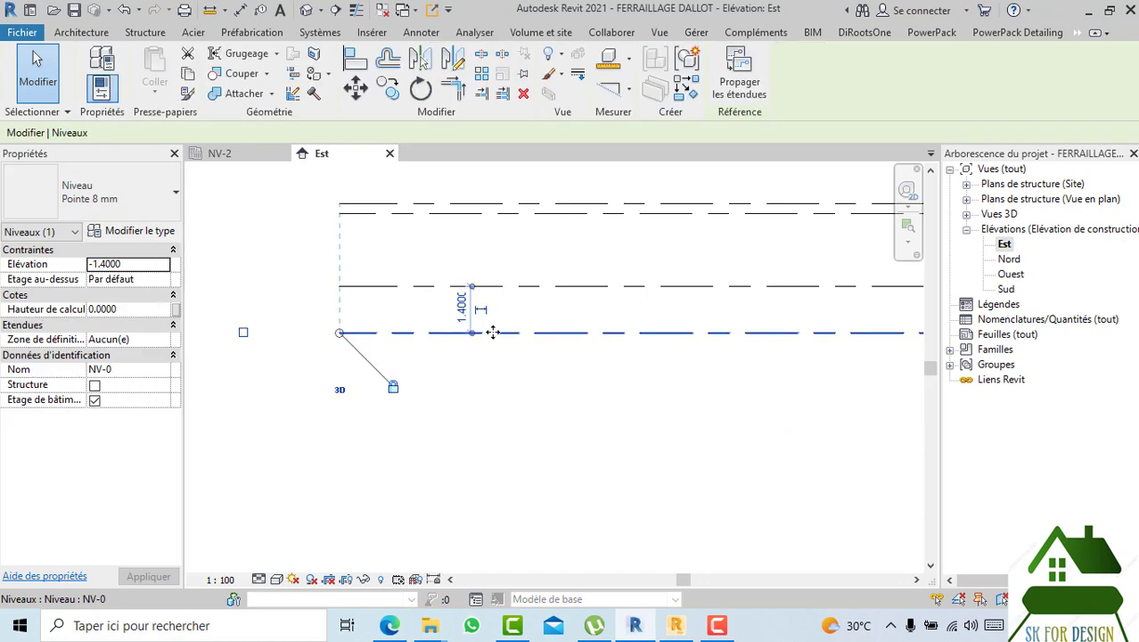
click(461, 309)
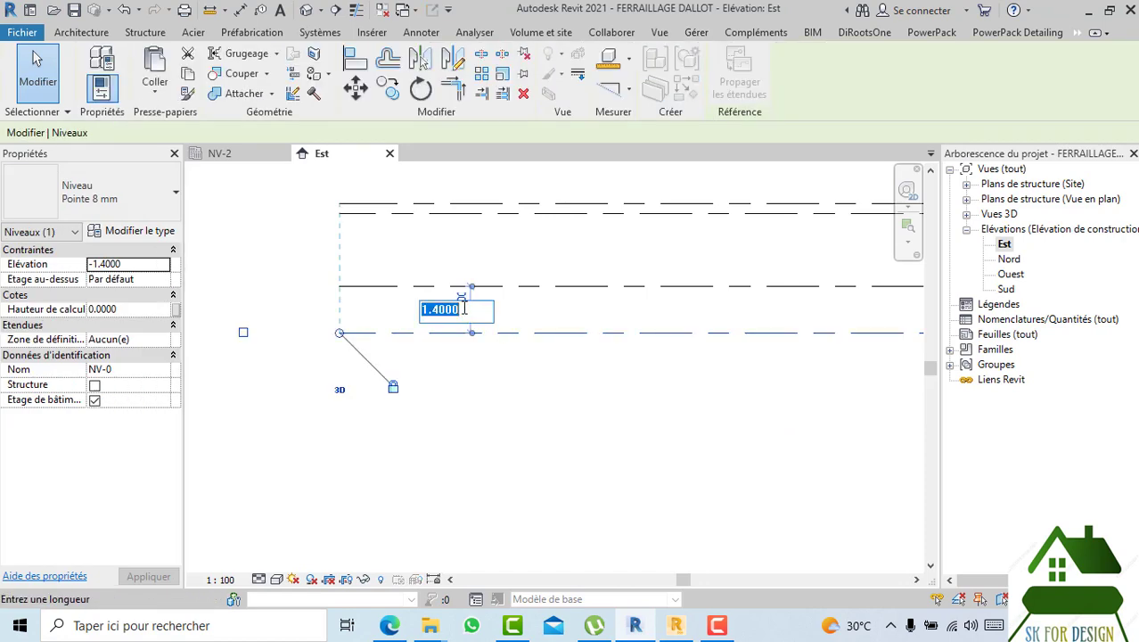
text(0.)
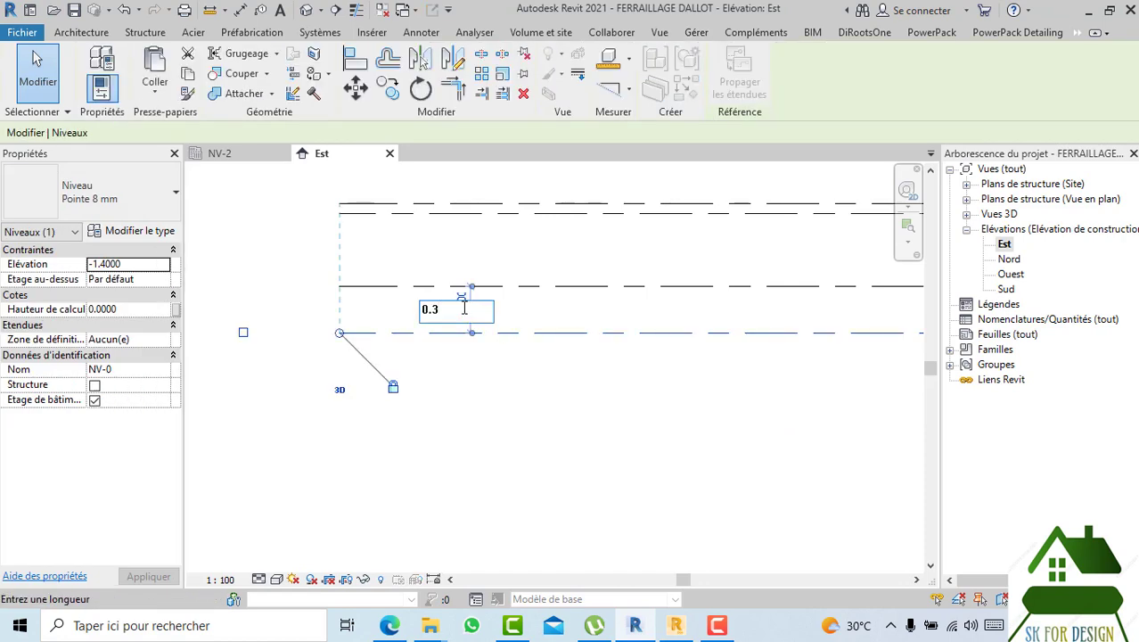
text(3)
key(Return)
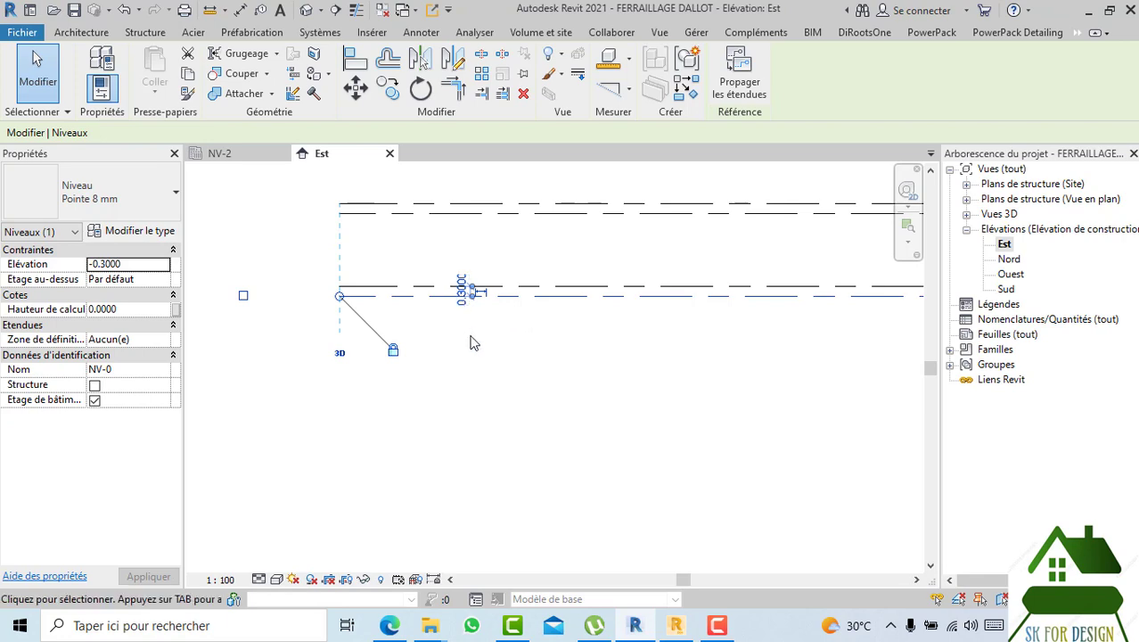
click(502, 381)
scroll(429, 398, down, 2)
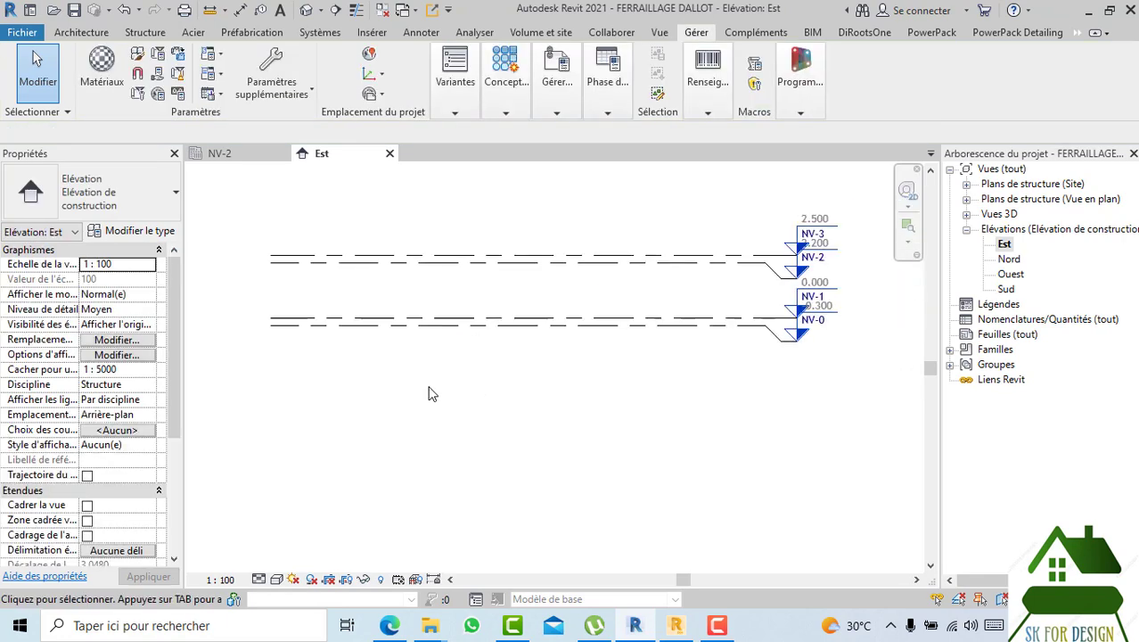
scroll(430, 394, down, 1)
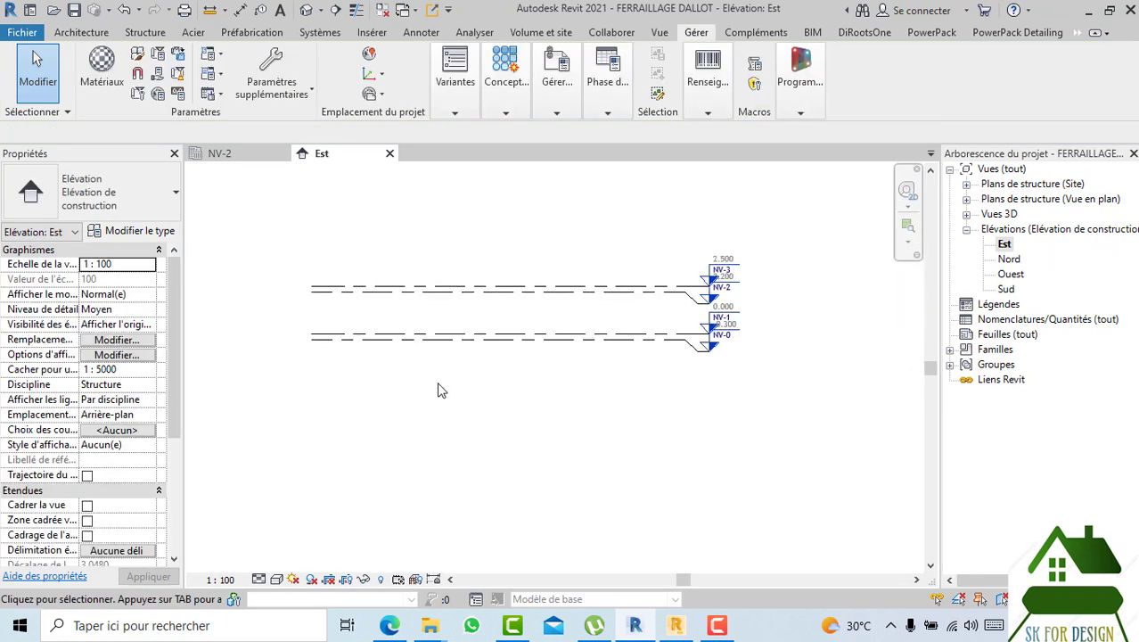
- Close the Est elevation view and save the project
click(390, 154)
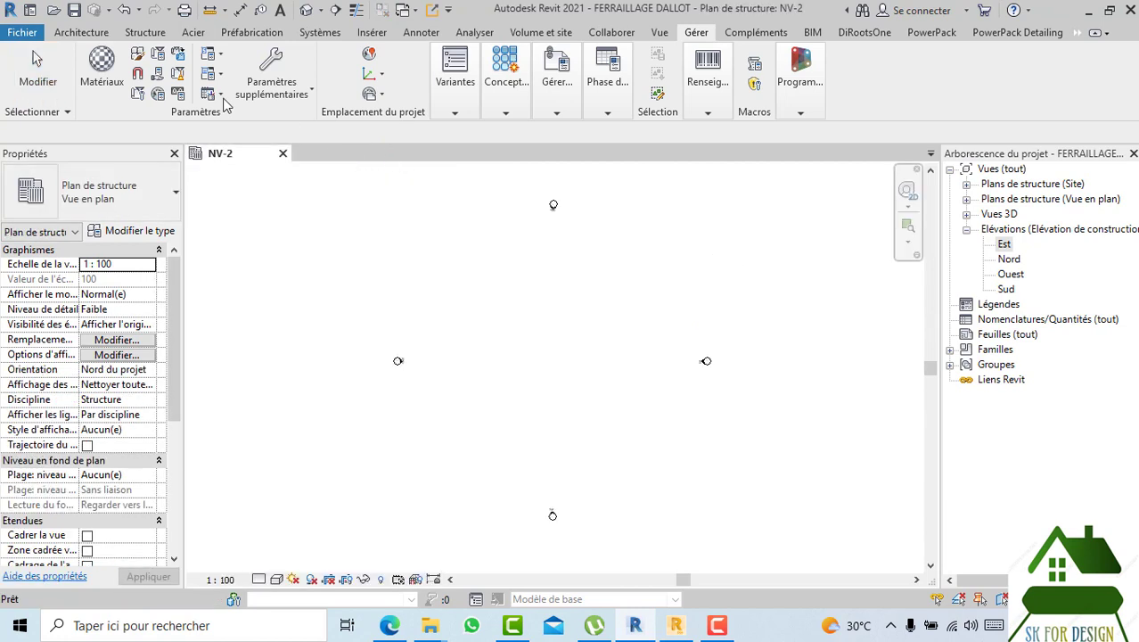
click(73, 12)
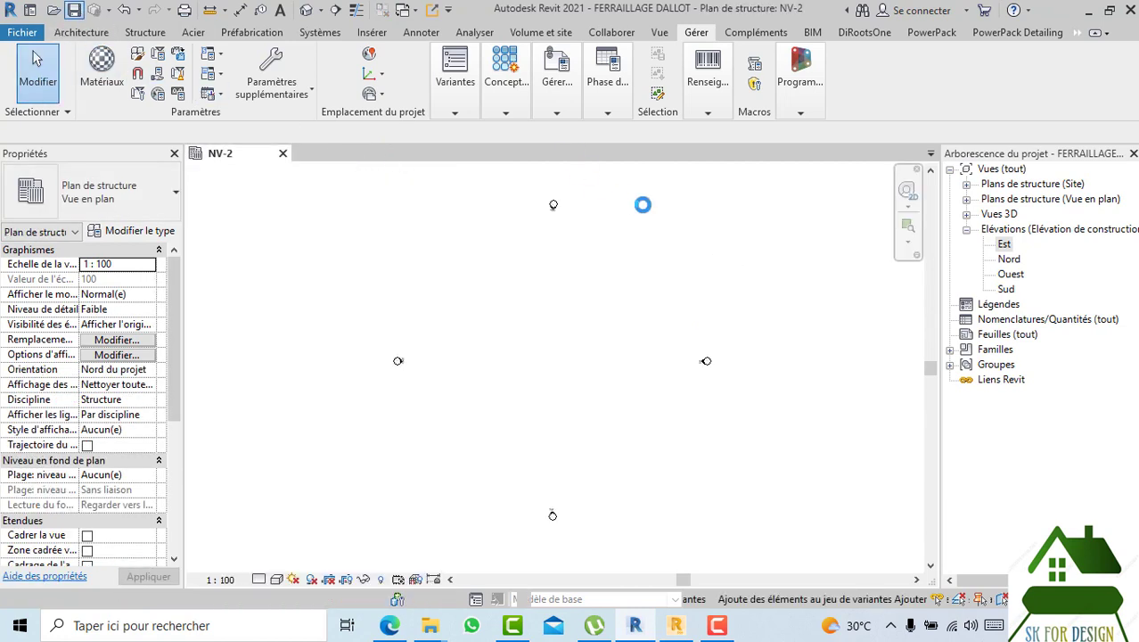
mouse_move(726, 270)
middle_down()
mouse_move(624, 272)
mouse_move(718, 280)
middle_up()
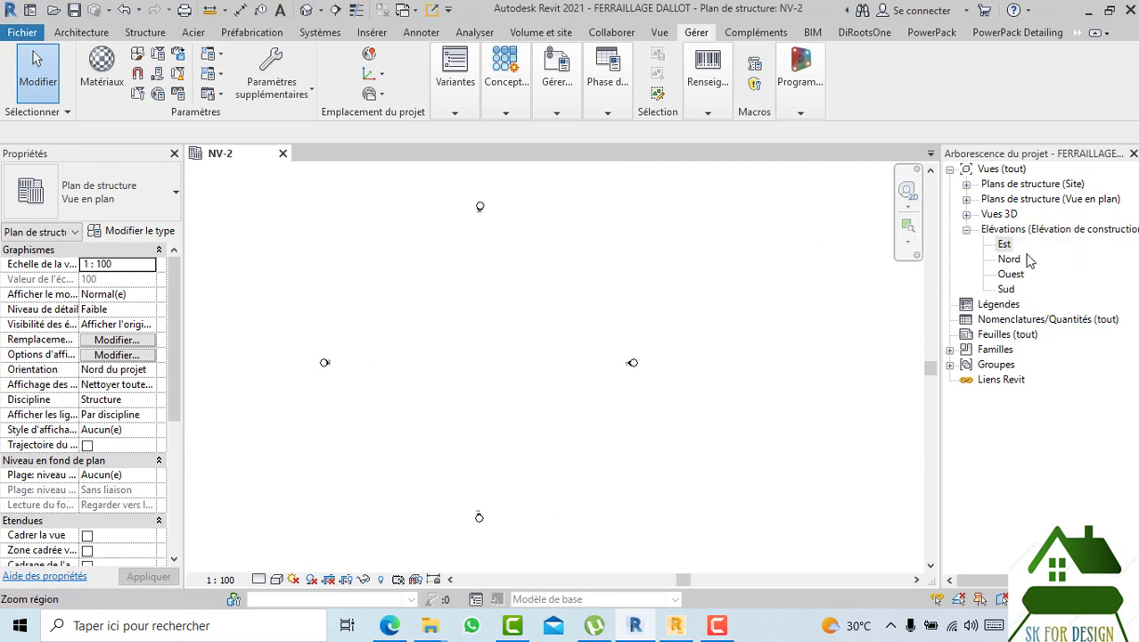
- Delete the Niveau 1 - Analytique and Niveau 2 - Analytique structural plan views from the project
click(967, 200)
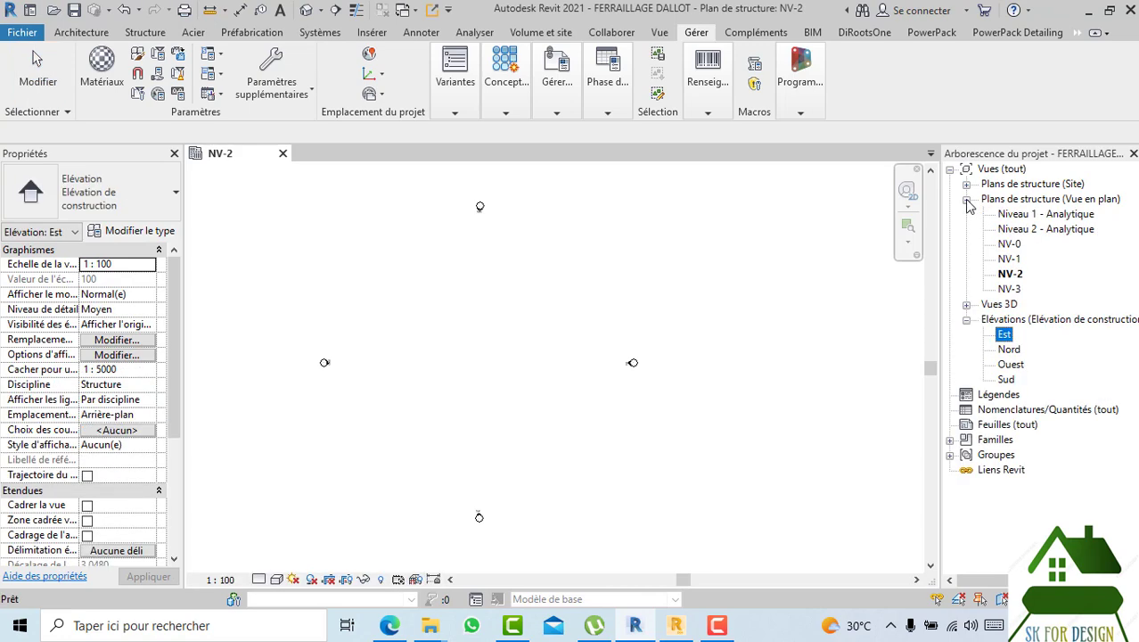
right_click(1016, 230)
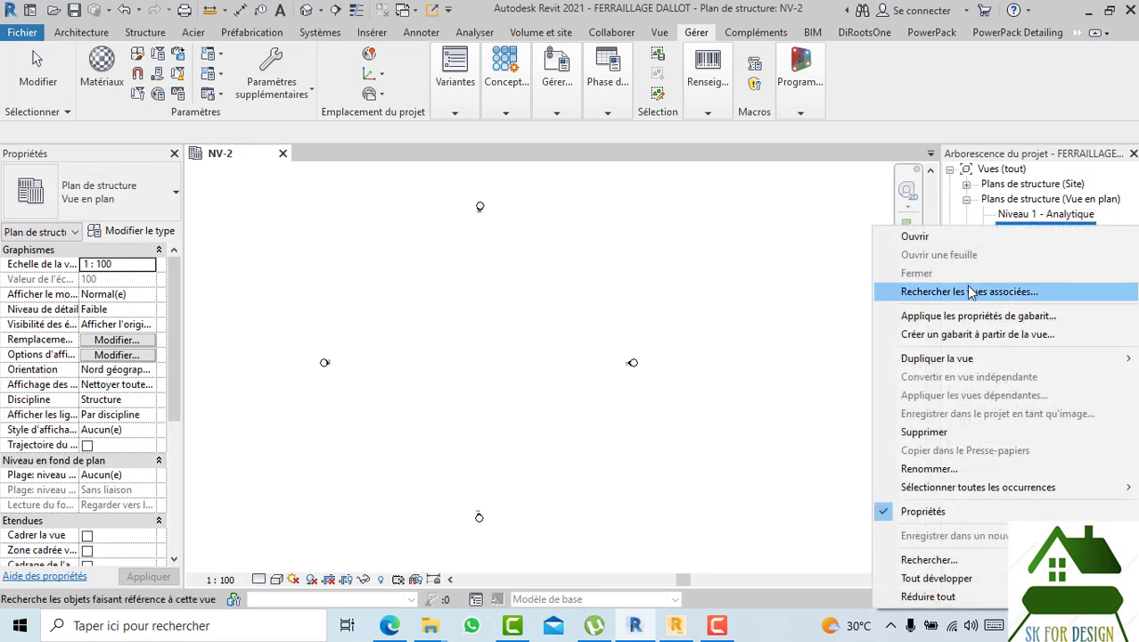
click(924, 431)
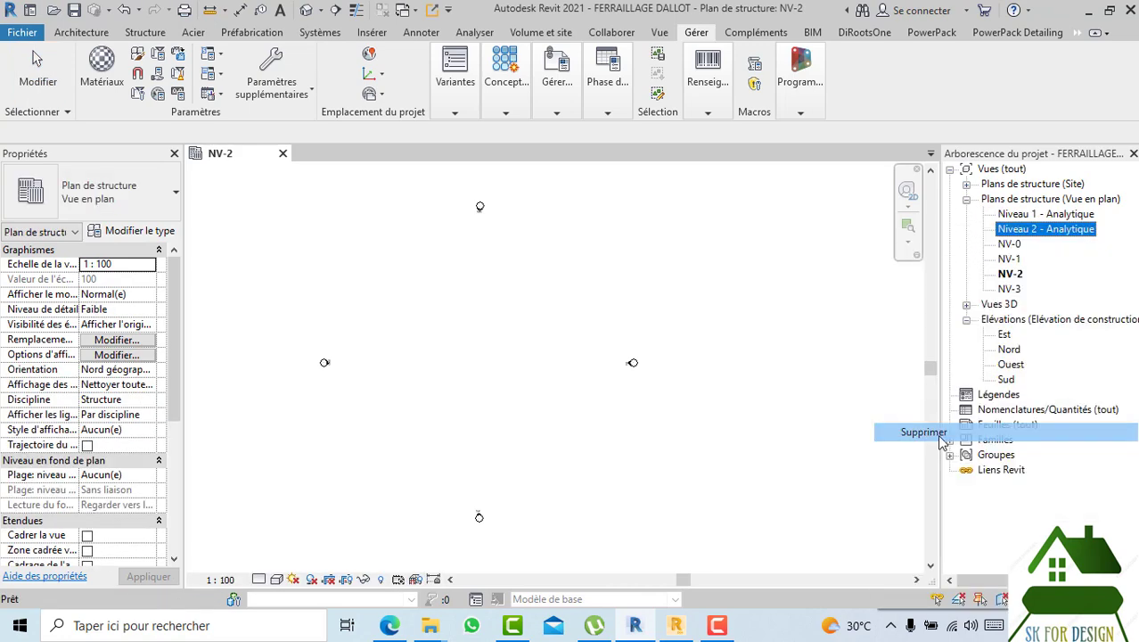
right_click(1017, 221)
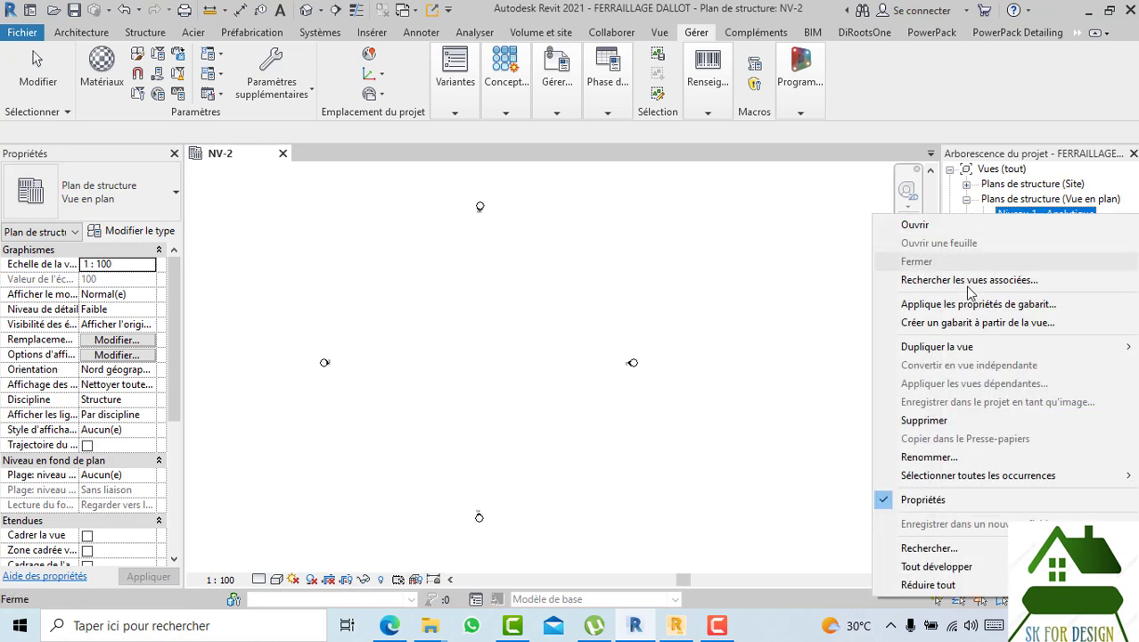
click(936, 421)
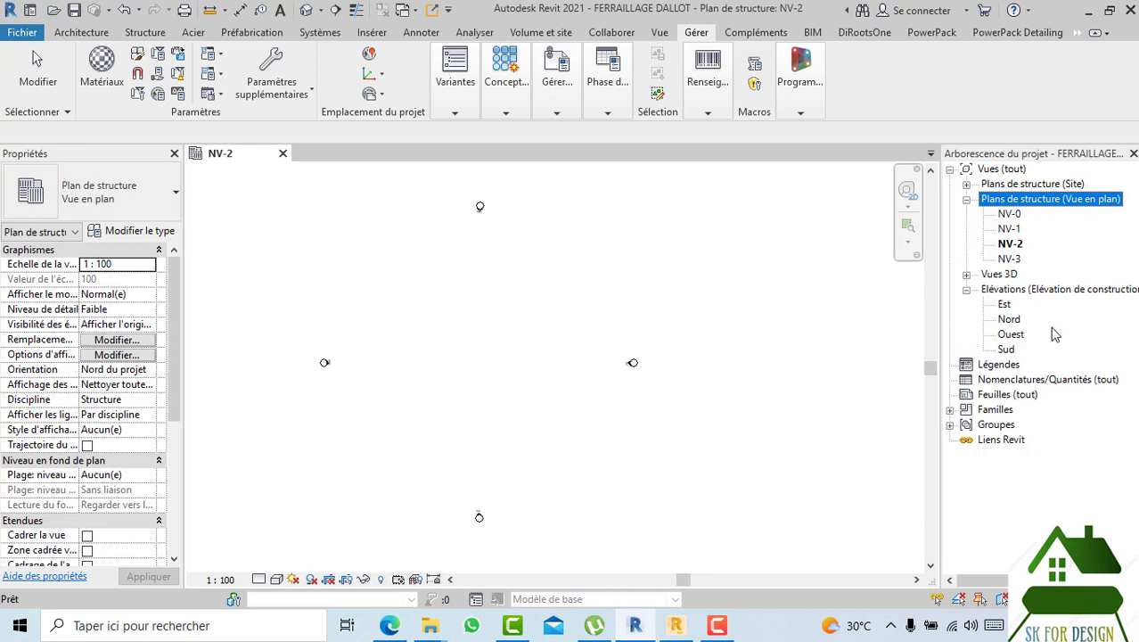
- Delete the Site view from the site structural plans
click(986, 184)
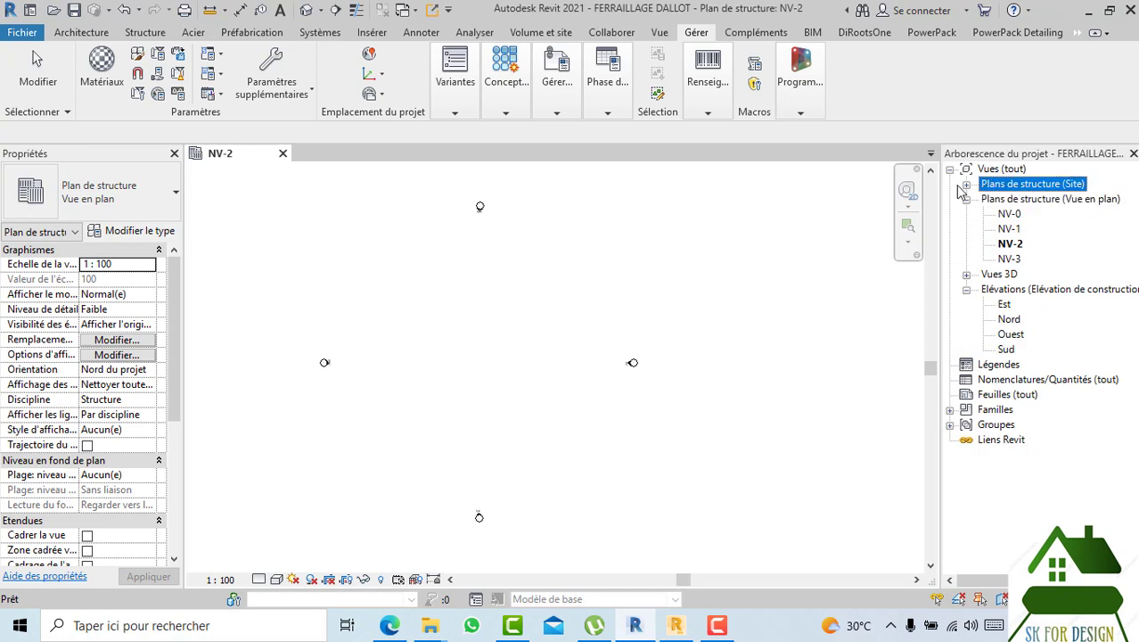
click(968, 185)
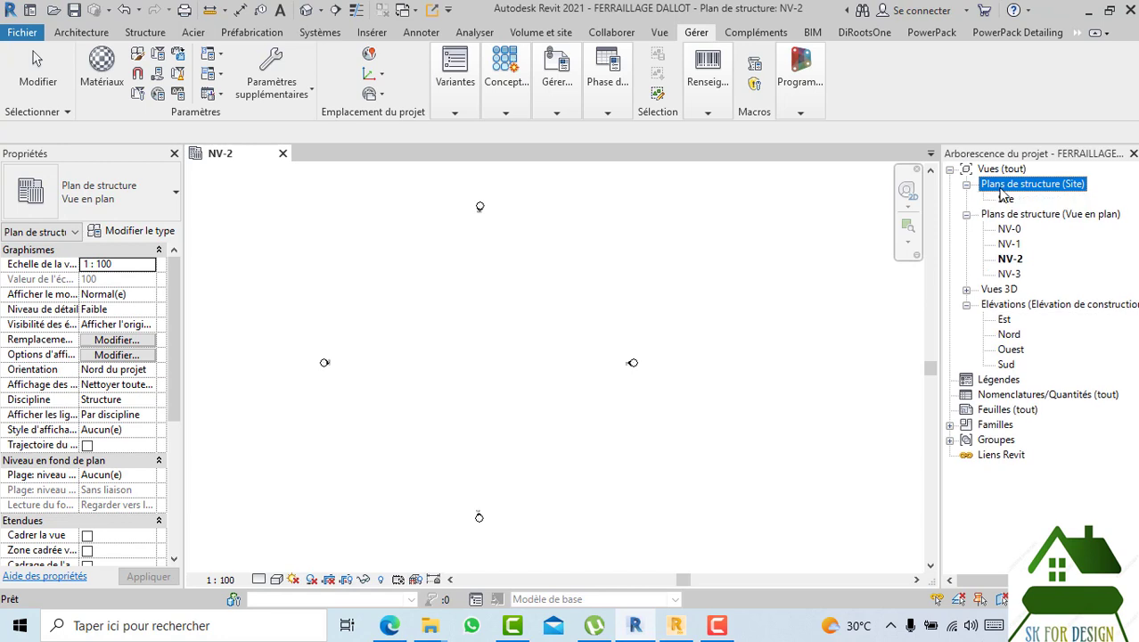
right_click(1001, 190)
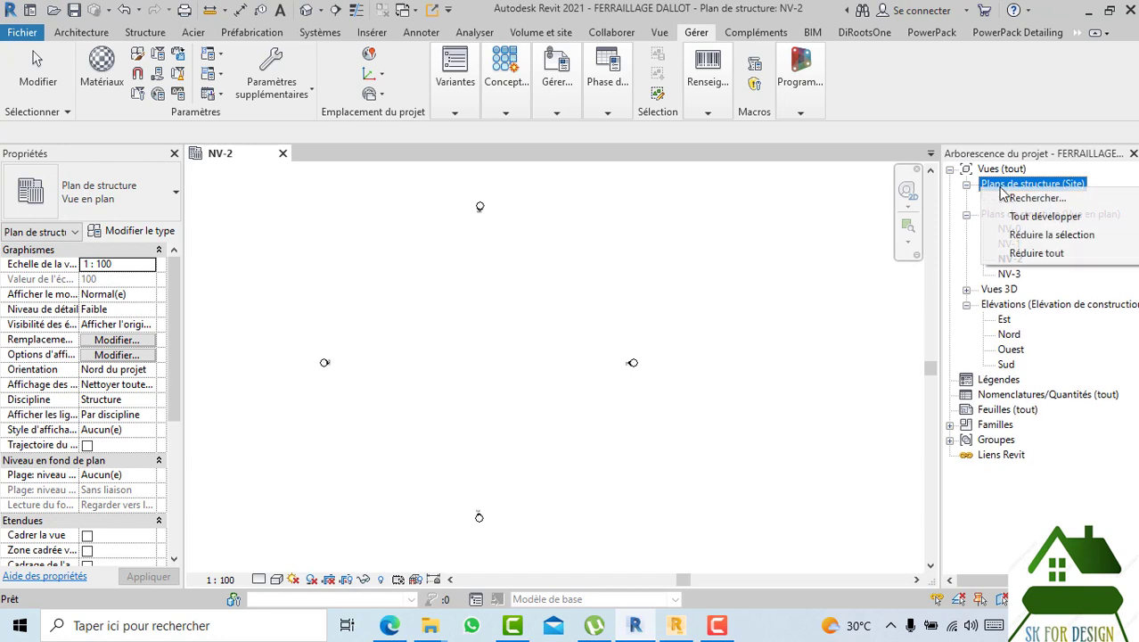
click(963, 263)
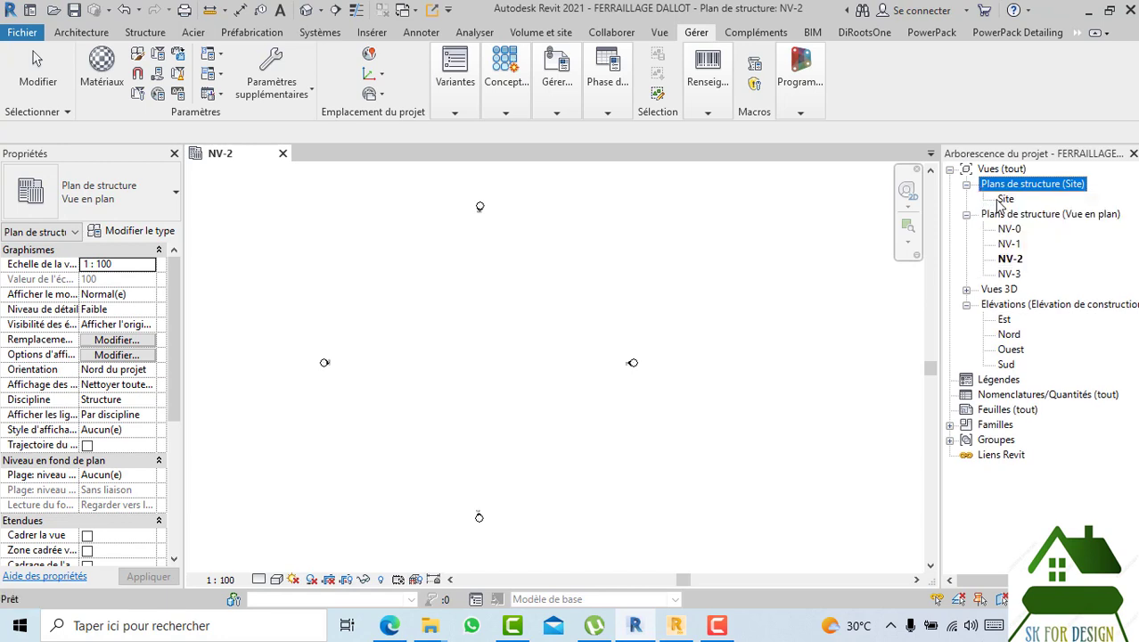
click(1002, 200)
right_click(1002, 201)
click(1003, 201)
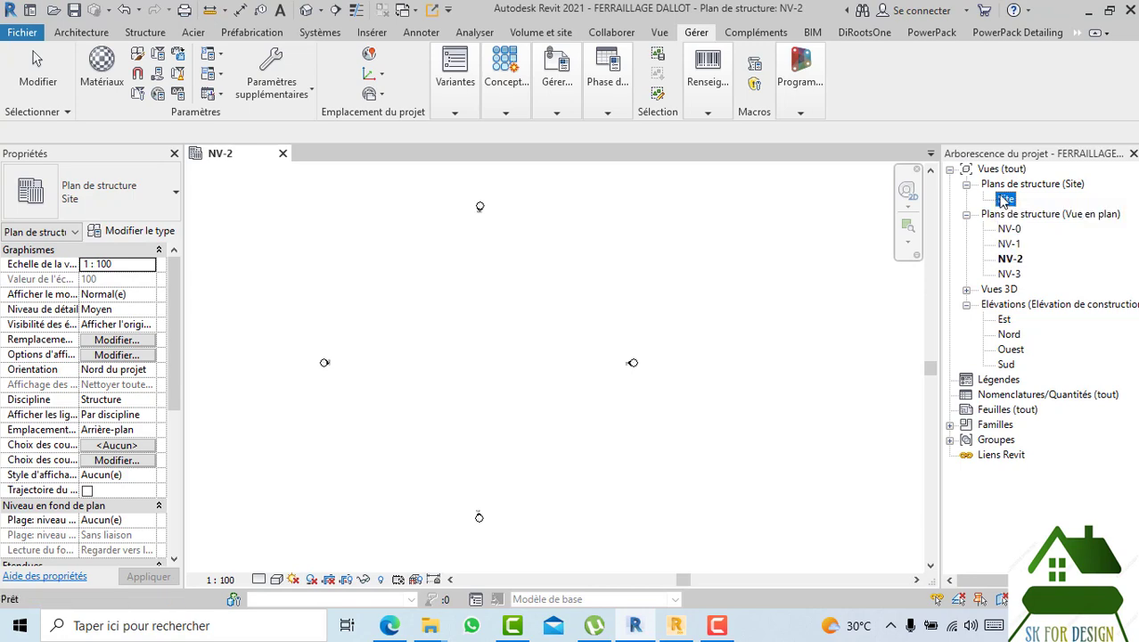
right_click(1012, 206)
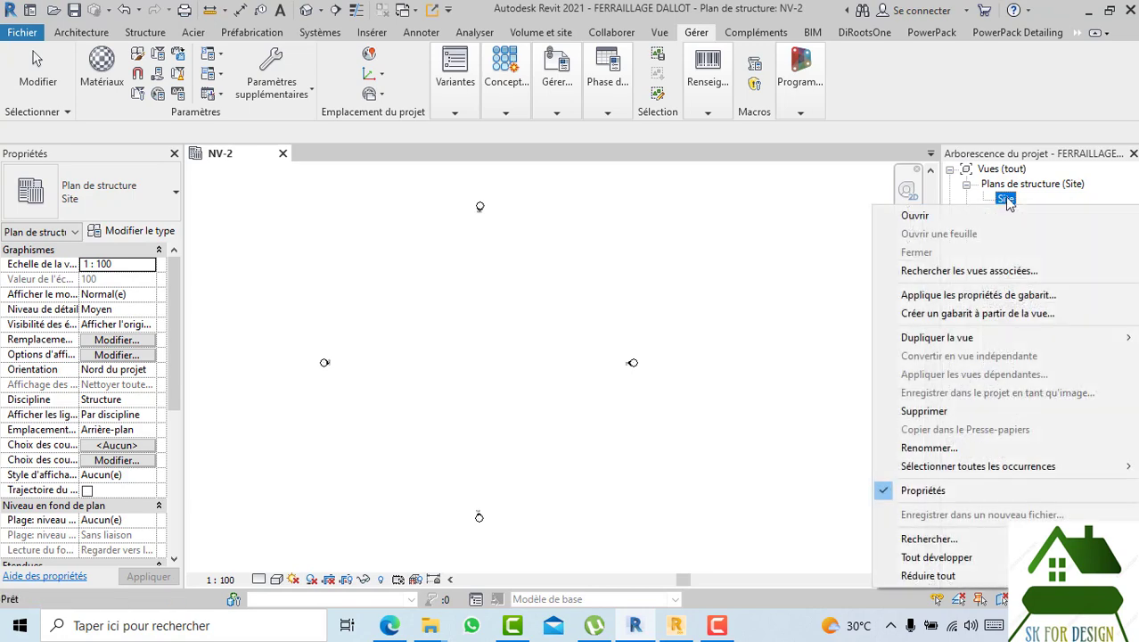
click(950, 412)
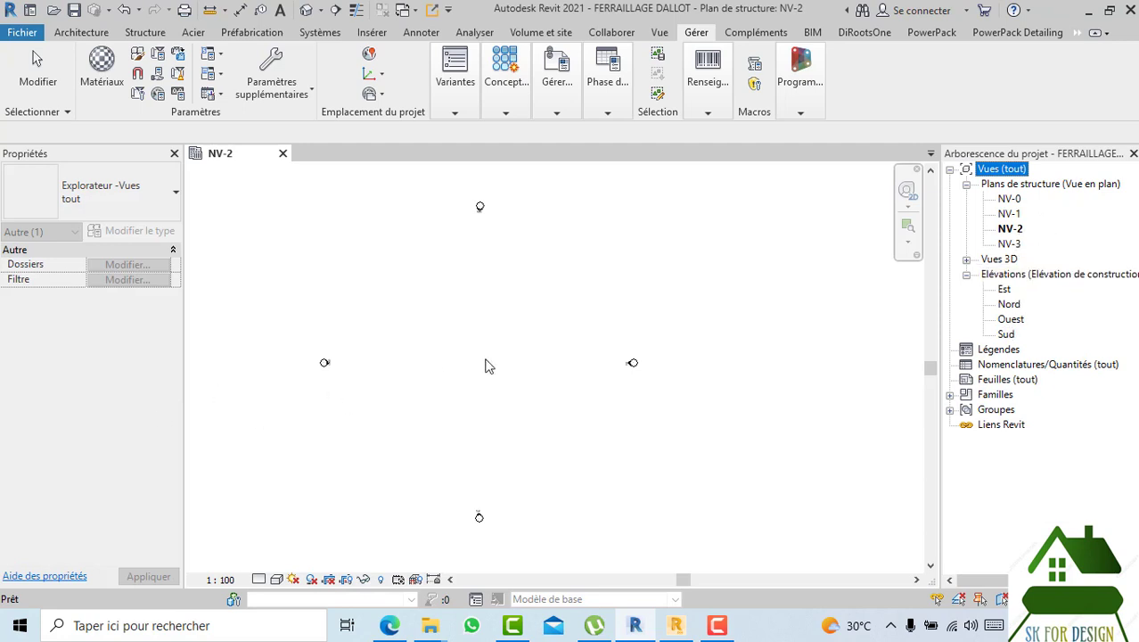
- Open the NV-0 structural plan and draw a horizontal grid line in the upper part between the elevation markers
double_click(1011, 199)
scroll(858, 293, down, 1)
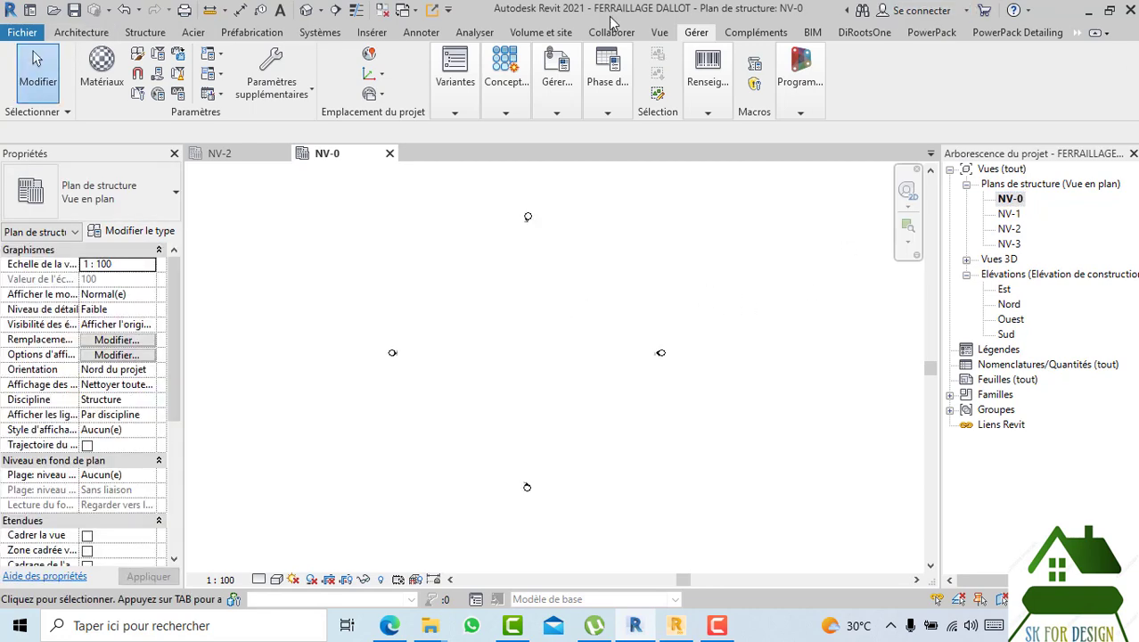
click(77, 33)
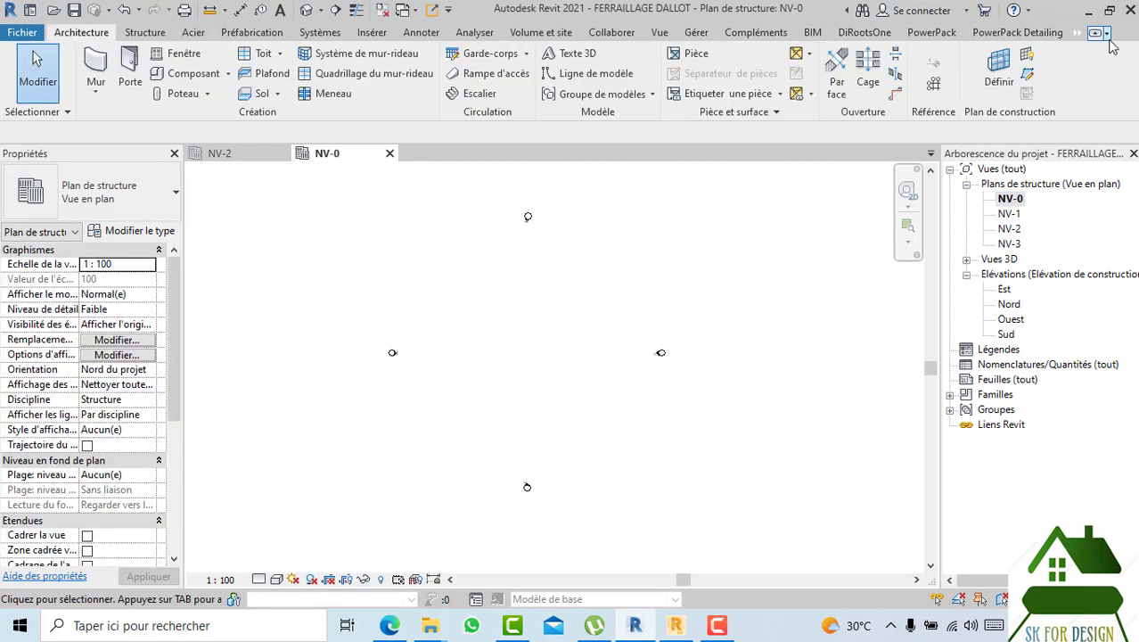
click(930, 85)
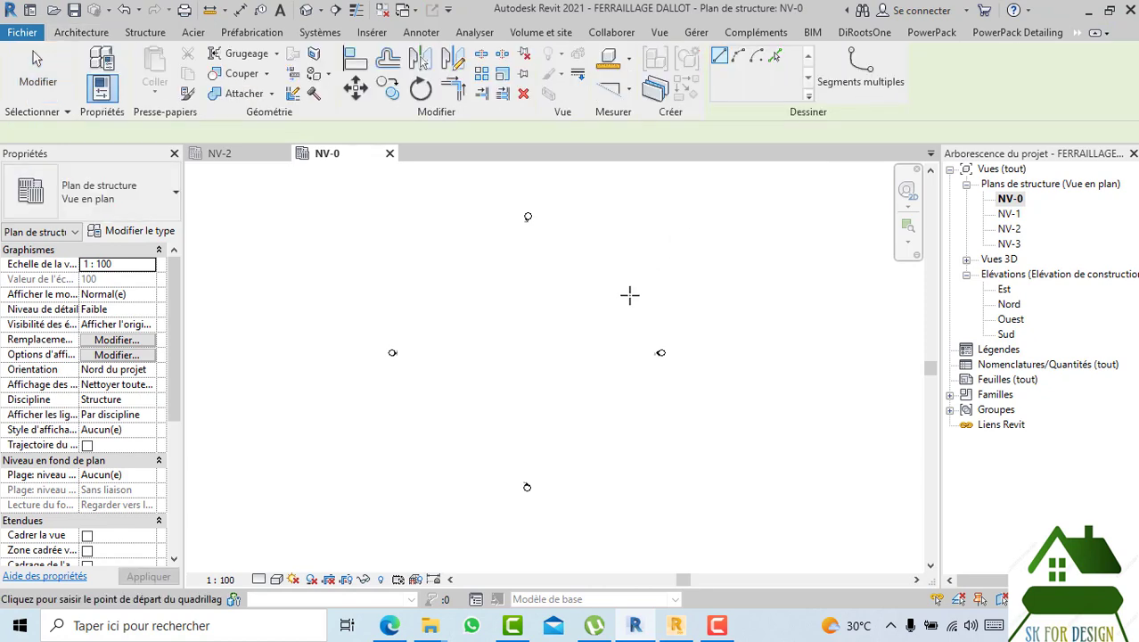
scroll(490, 357, up, 1)
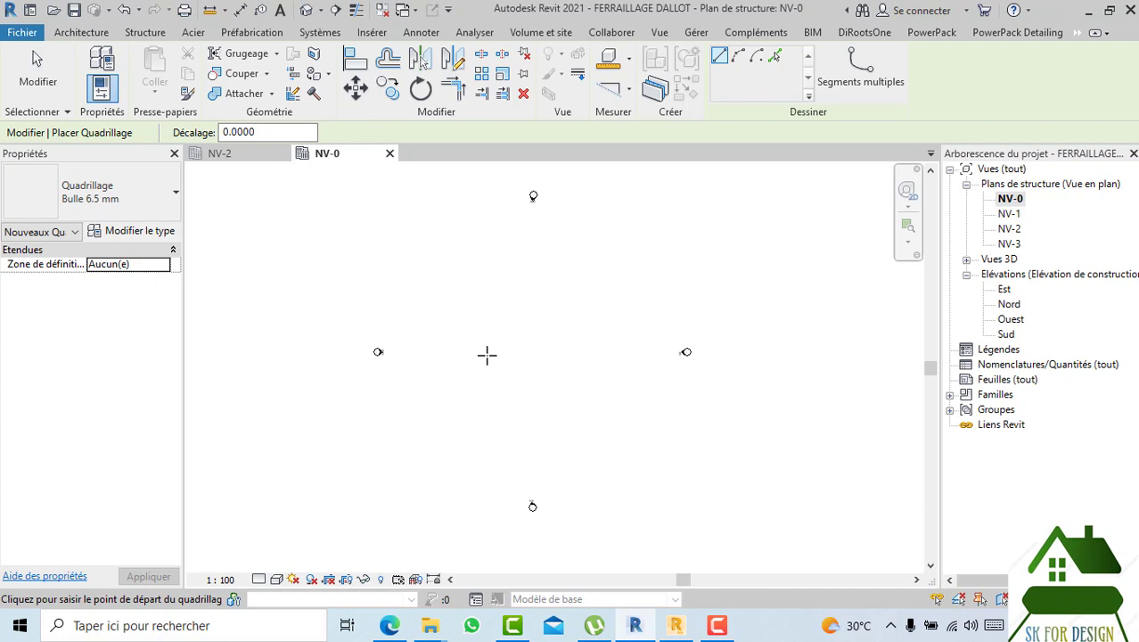
click(449, 304)
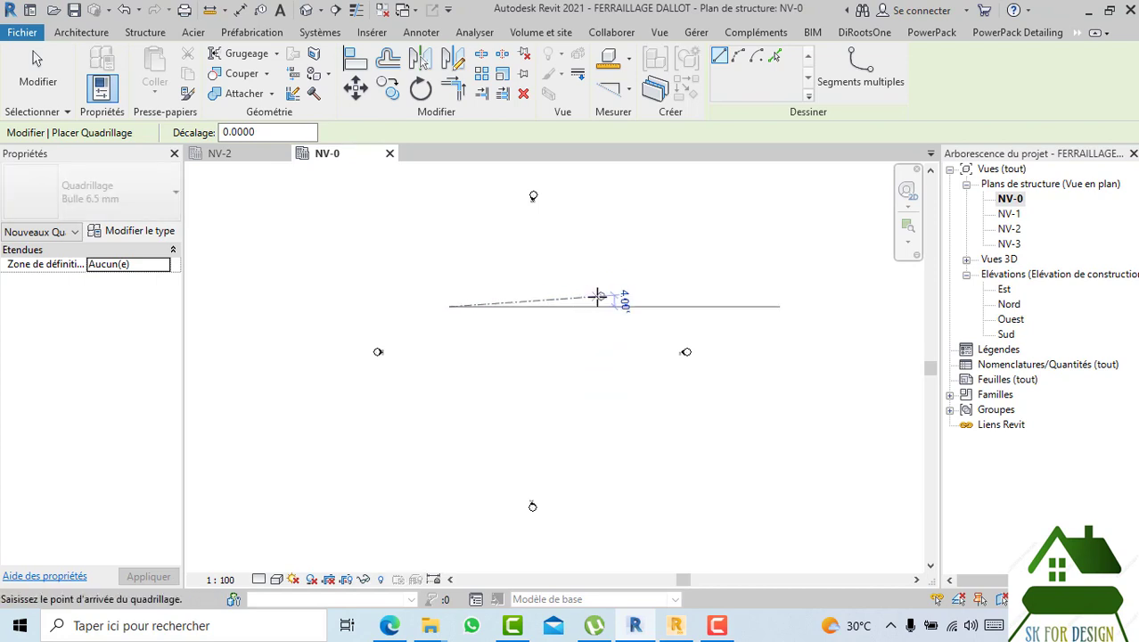
click(631, 306)
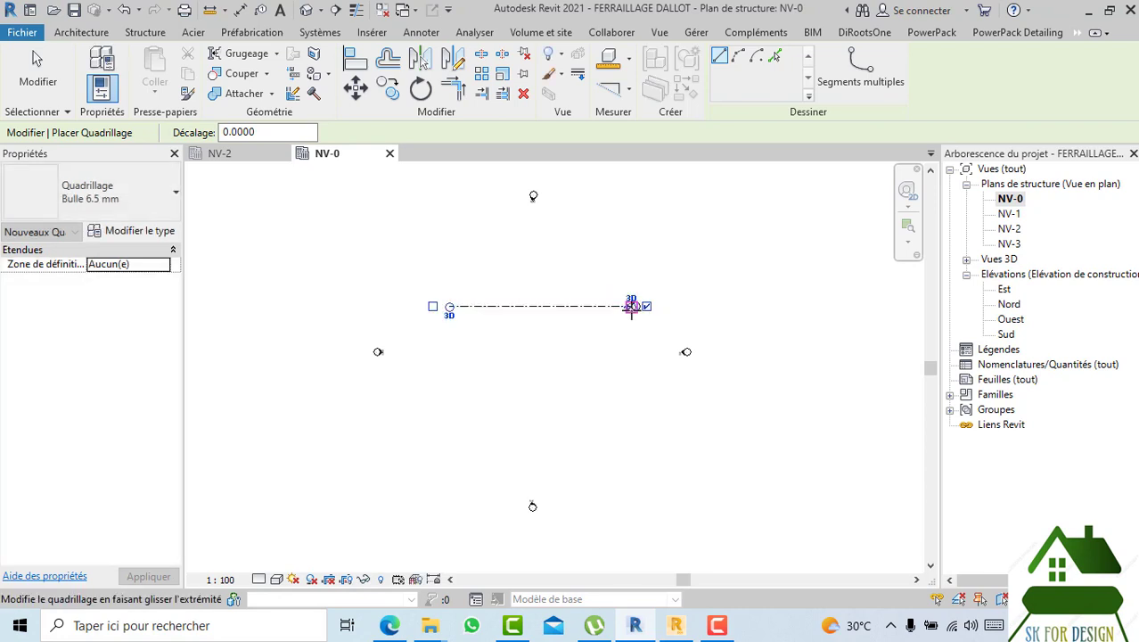
- Draw a second horizontal grid line about 10 m below the first, aligned with both its ends
scroll(465, 376, up, 1)
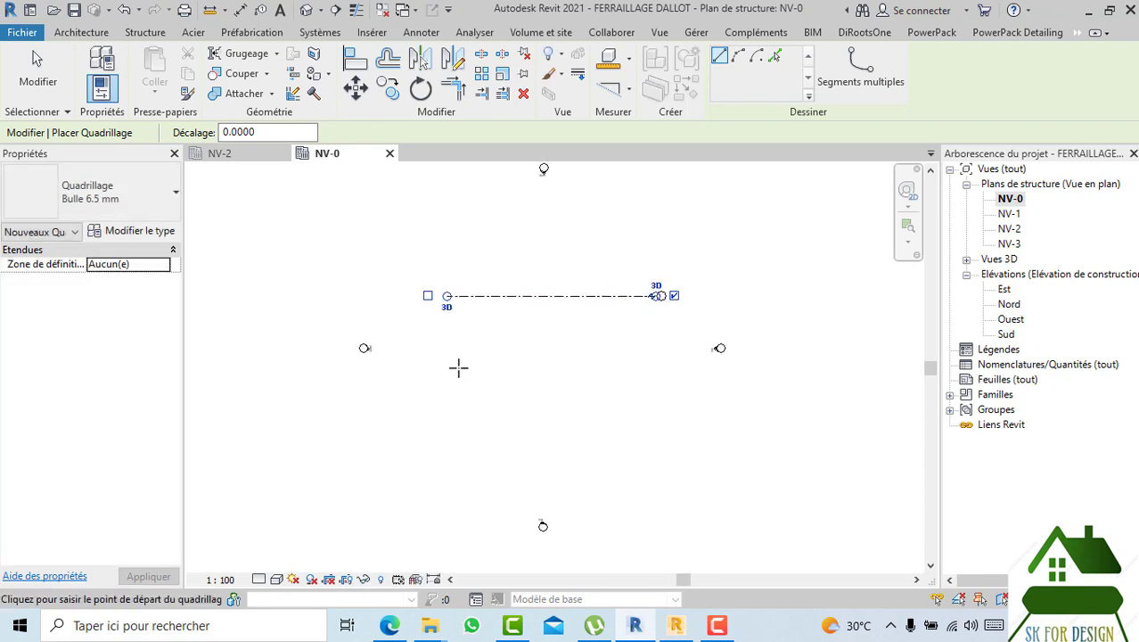
scroll(443, 365, up, 1)
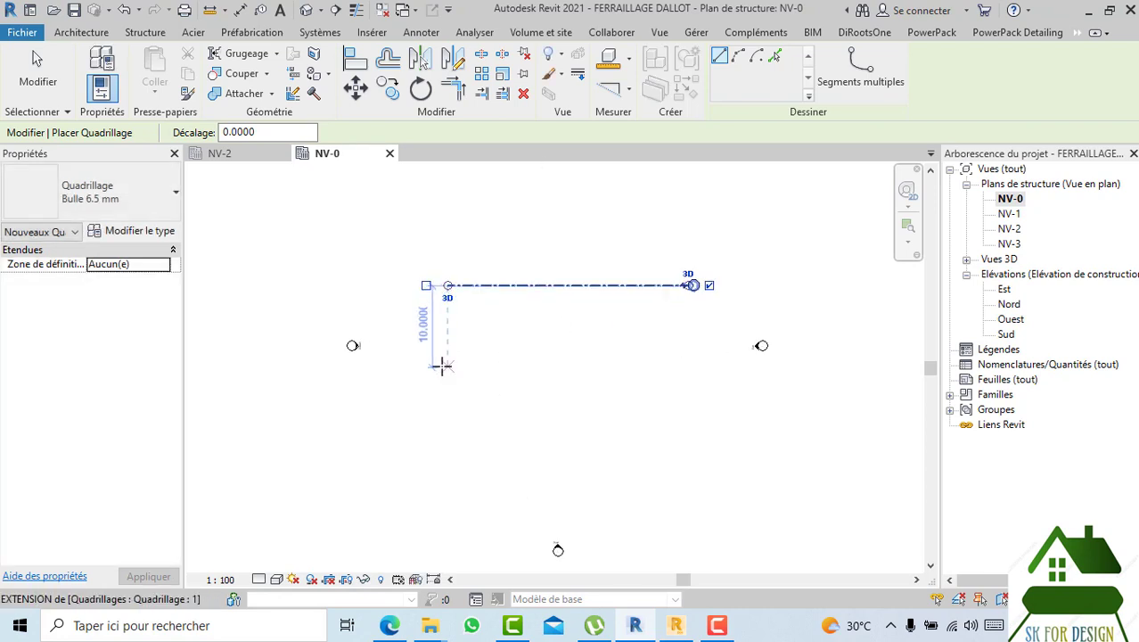
click(443, 368)
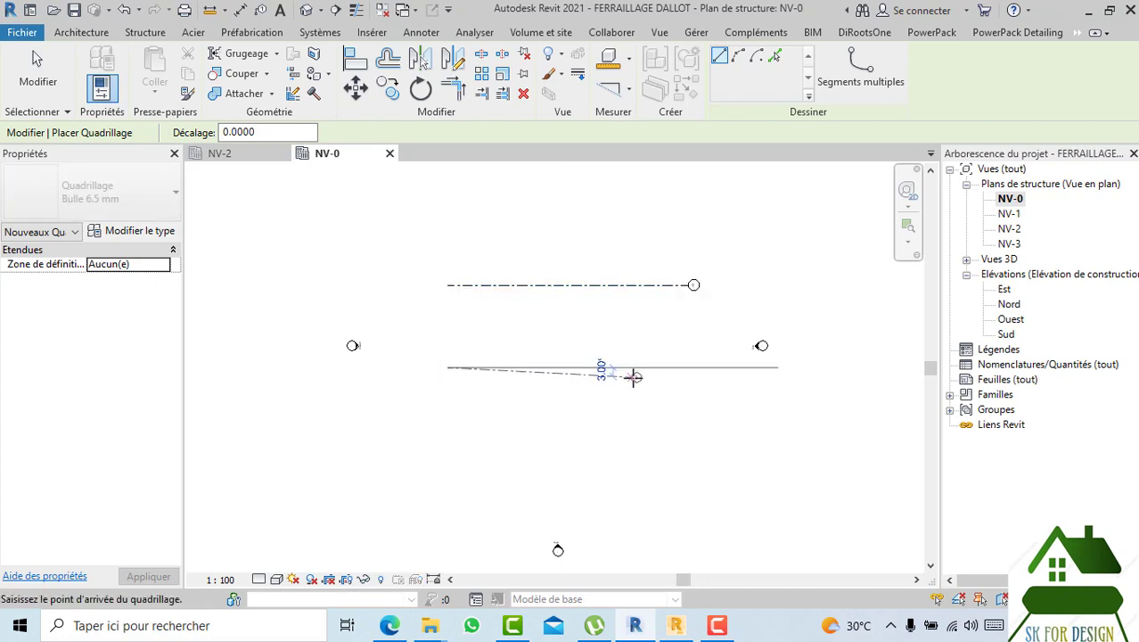
click(686, 365)
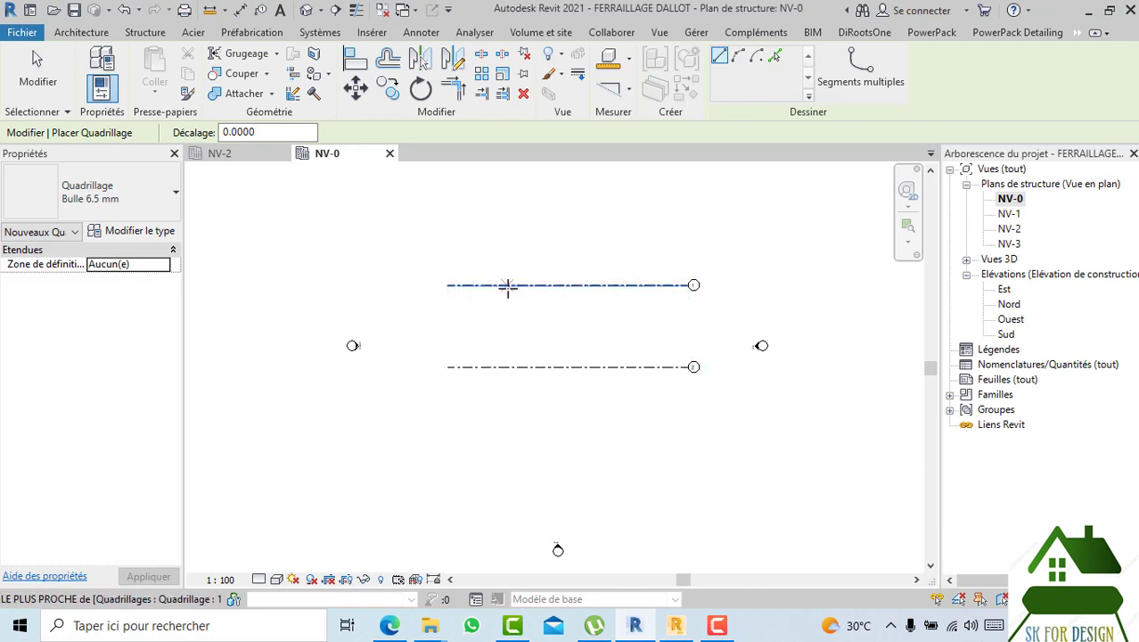
- Draw a vertical grid line crossing both horizontal grids near their left ends, with its bubble at the lower end
scroll(506, 287, up, 1)
scroll(722, 287, up, 1)
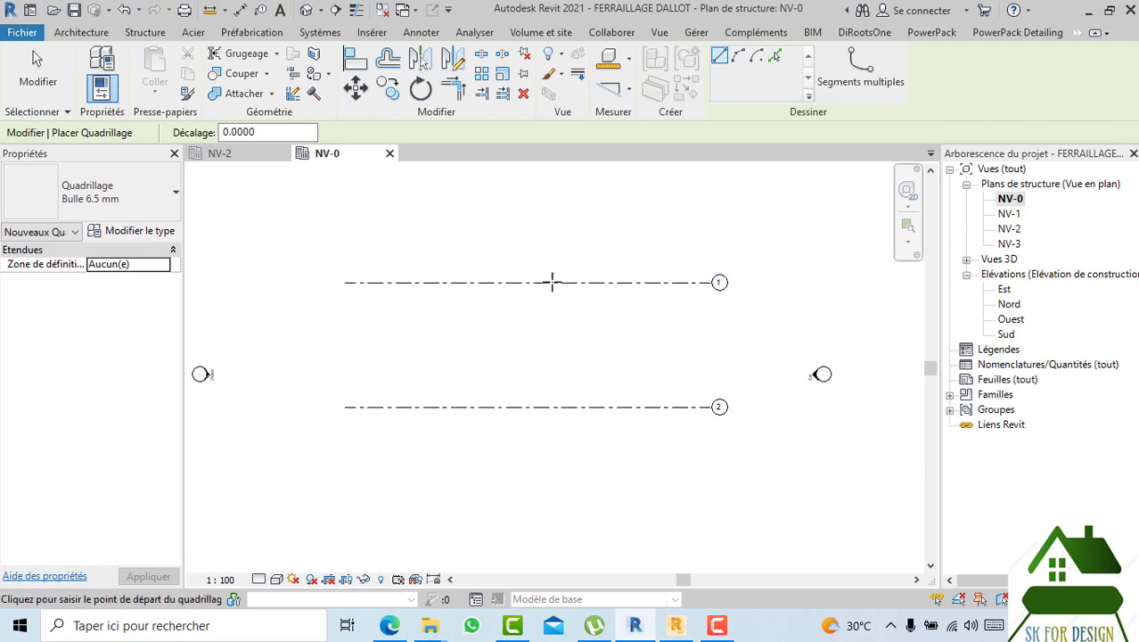
click(424, 211)
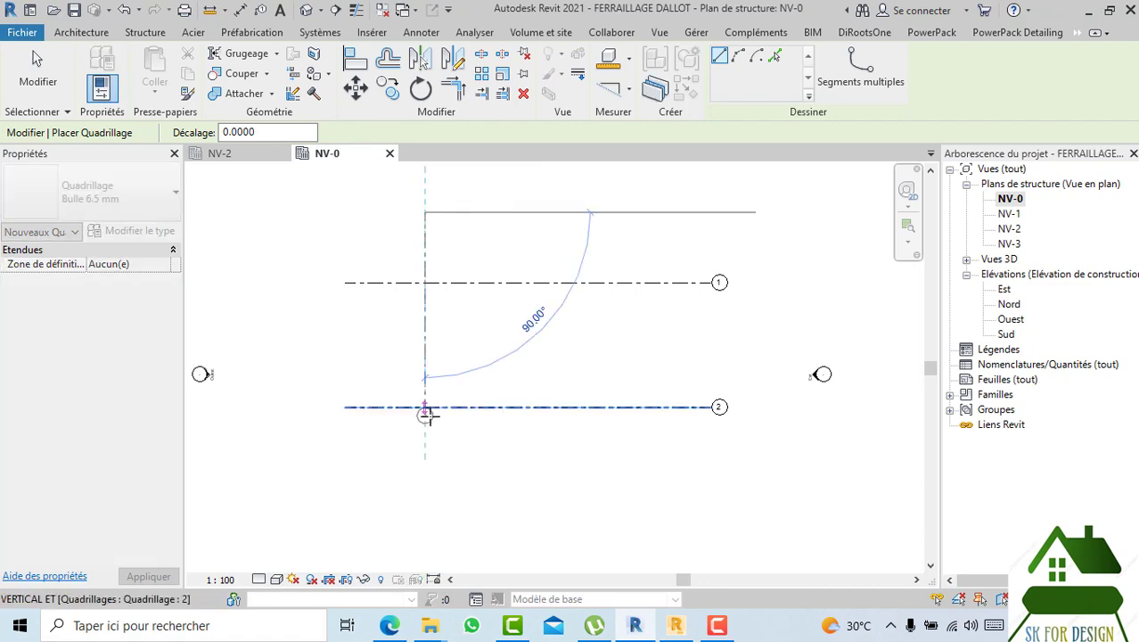
click(424, 497)
key(Escape)
key(Escape)
- Rename the vertical grid line as A
click(424, 502)
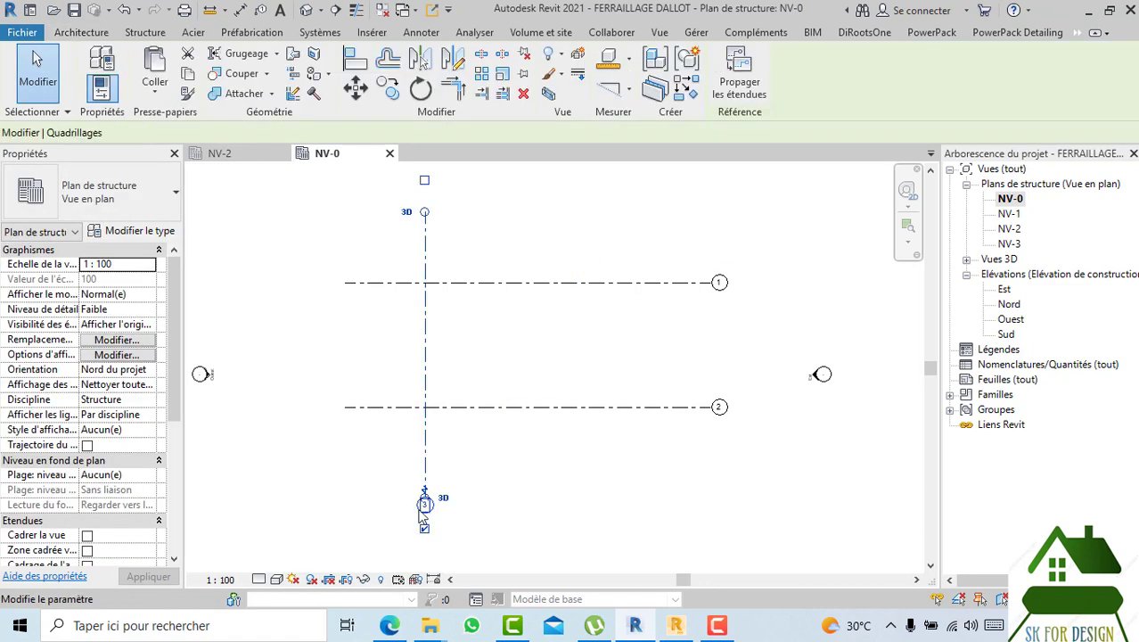
scroll(425, 531, up, 2)
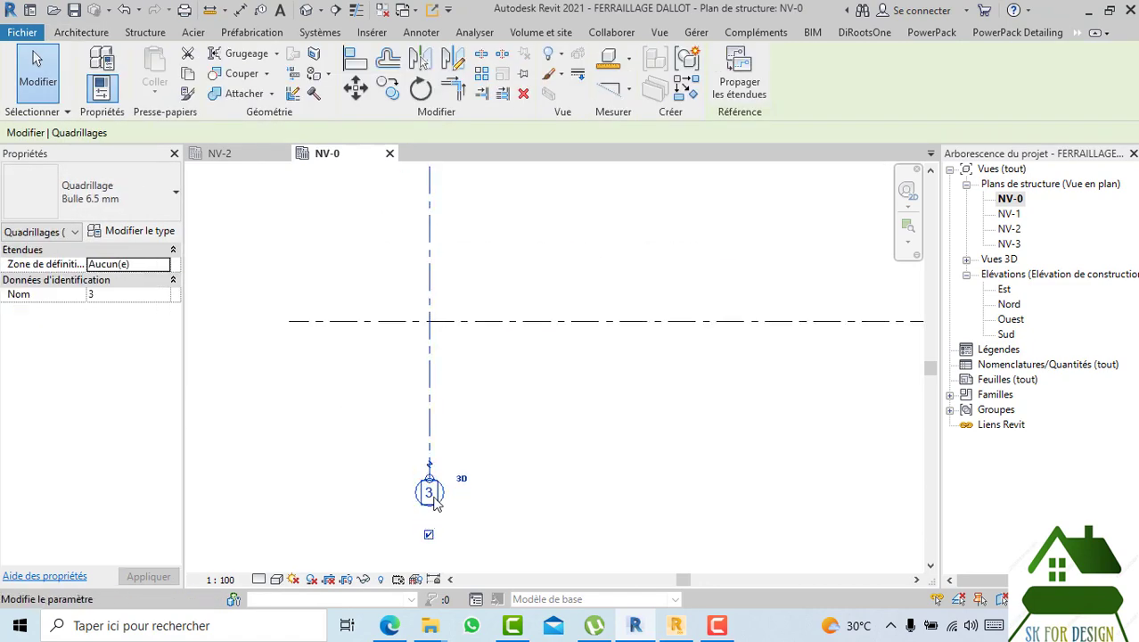
click(432, 492)
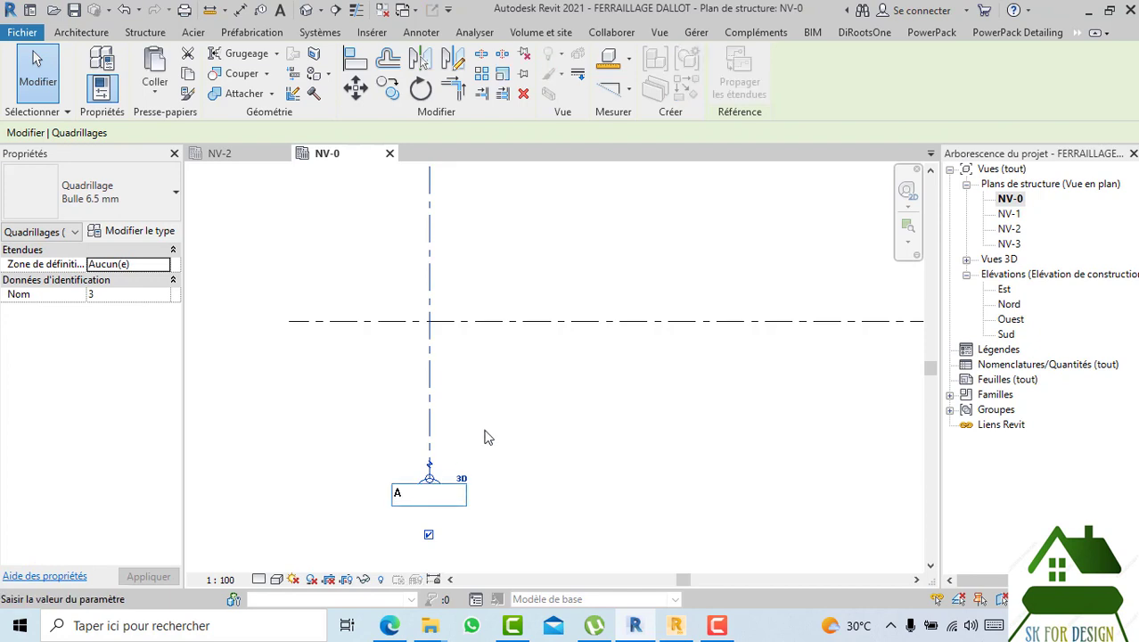
key(Return)
scroll(499, 435, down, 2)
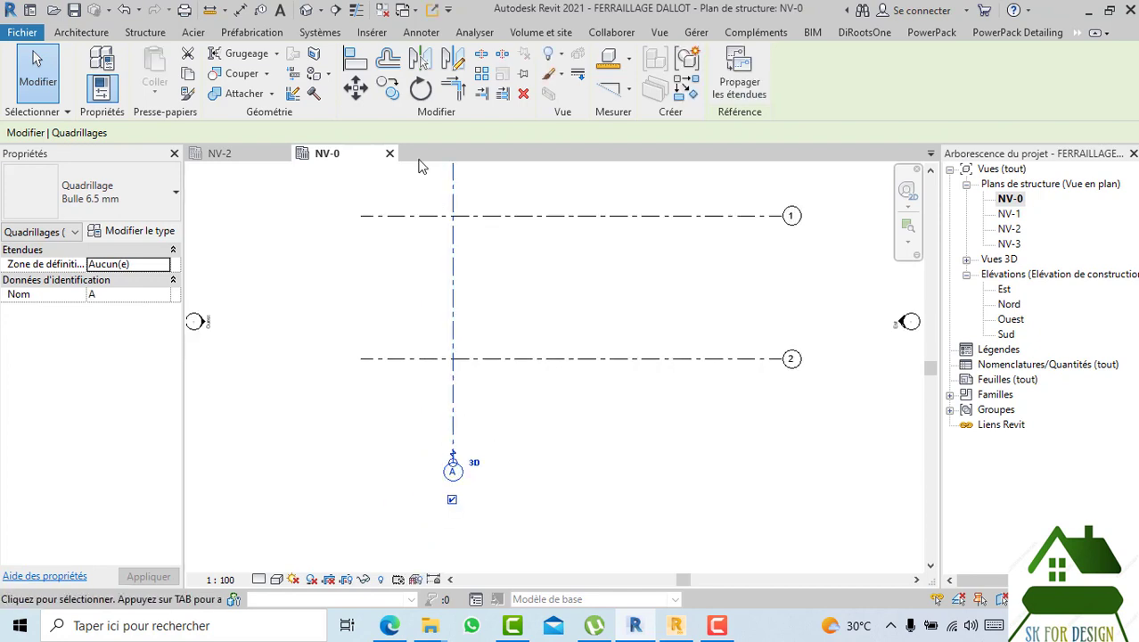
- Copy grid A twice to its right using multiple copies, placing the first copy about 7.4 m away
click(387, 89)
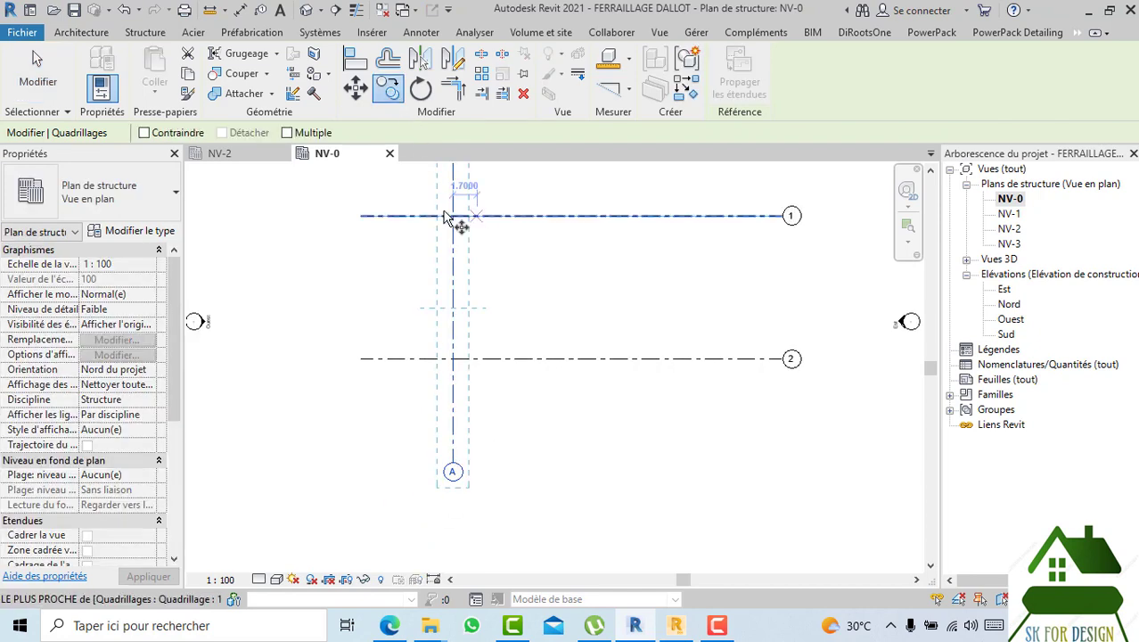
click(287, 132)
click(453, 271)
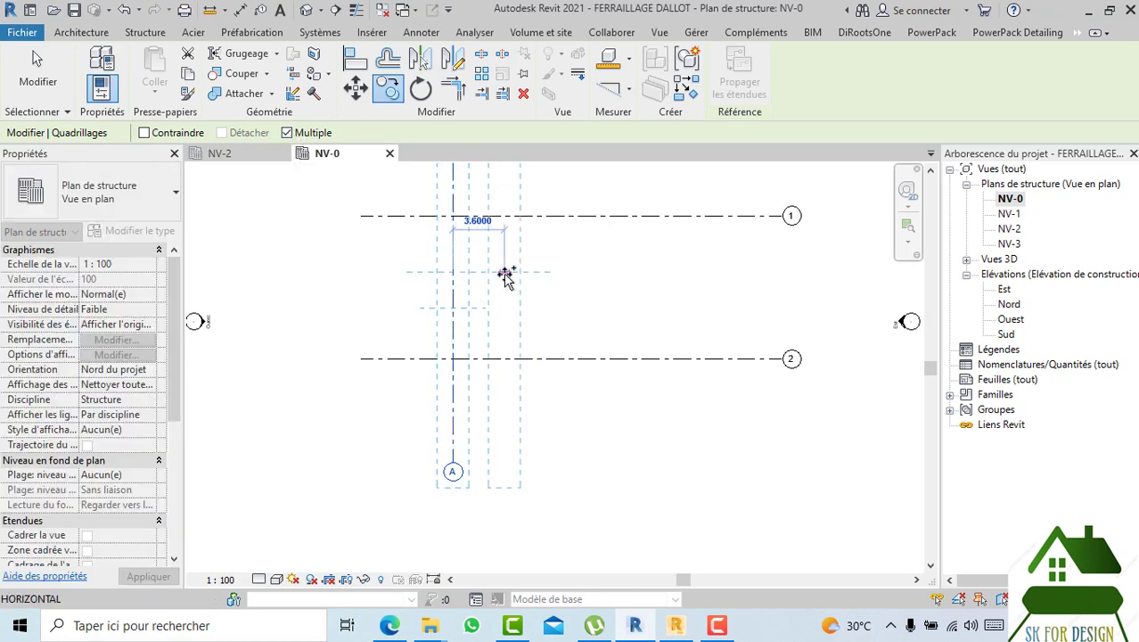
click(559, 271)
click(680, 272)
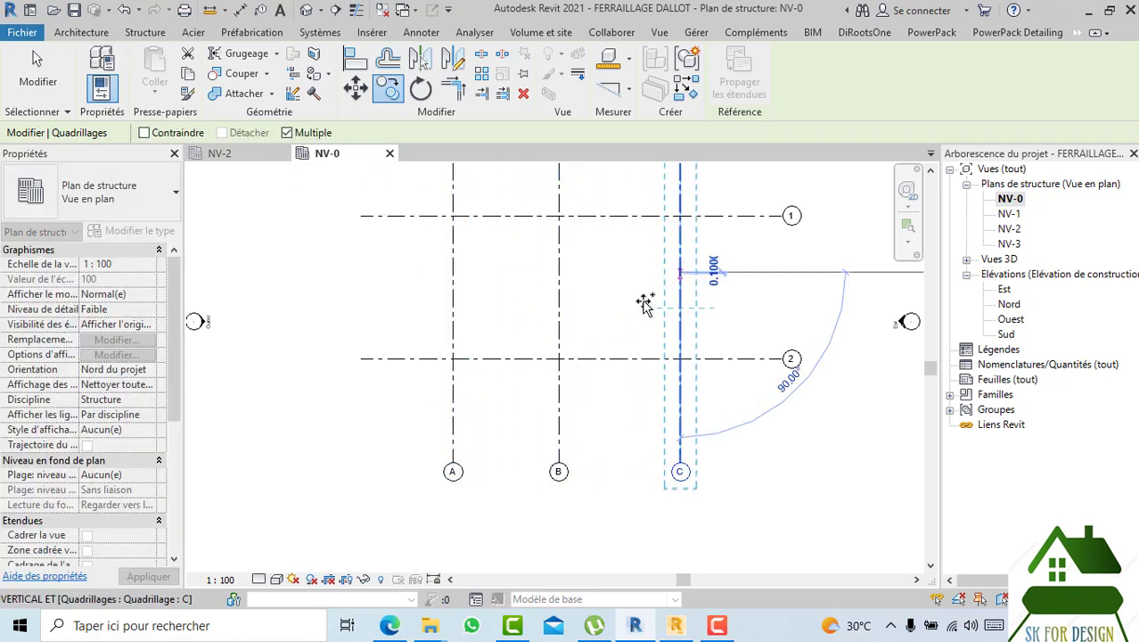
scroll(645, 303, down, 2)
key(Escape)
key(Escape)
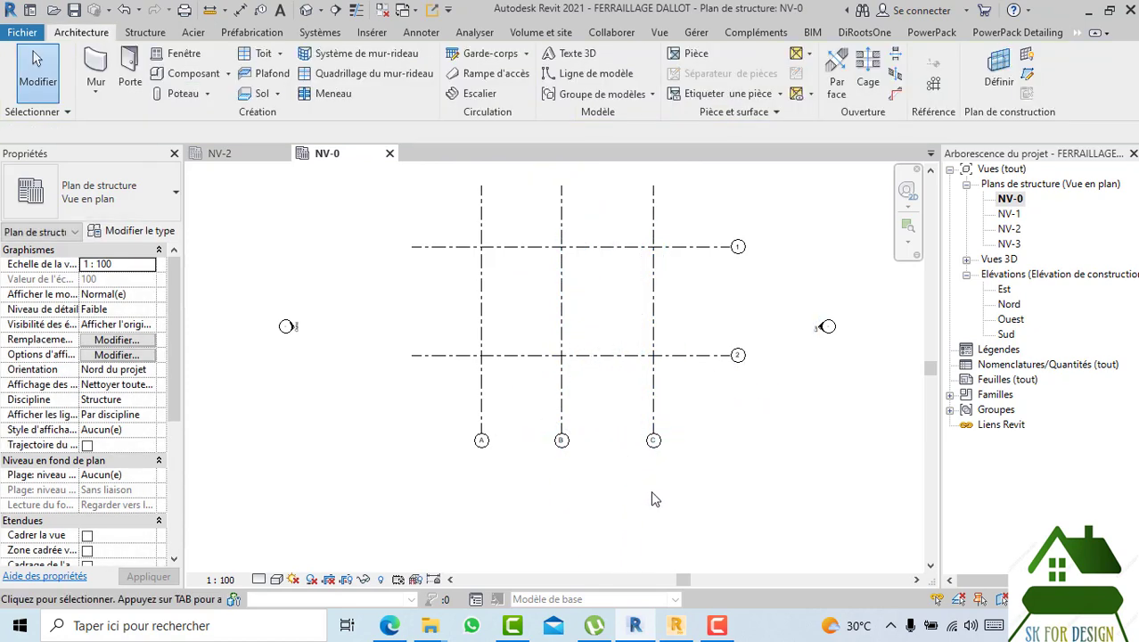
- Set the spacing between vertical grids A and B to 4 m by moving grid A
scroll(471, 406, down, 2)
middle_drag(458, 427, 482, 375)
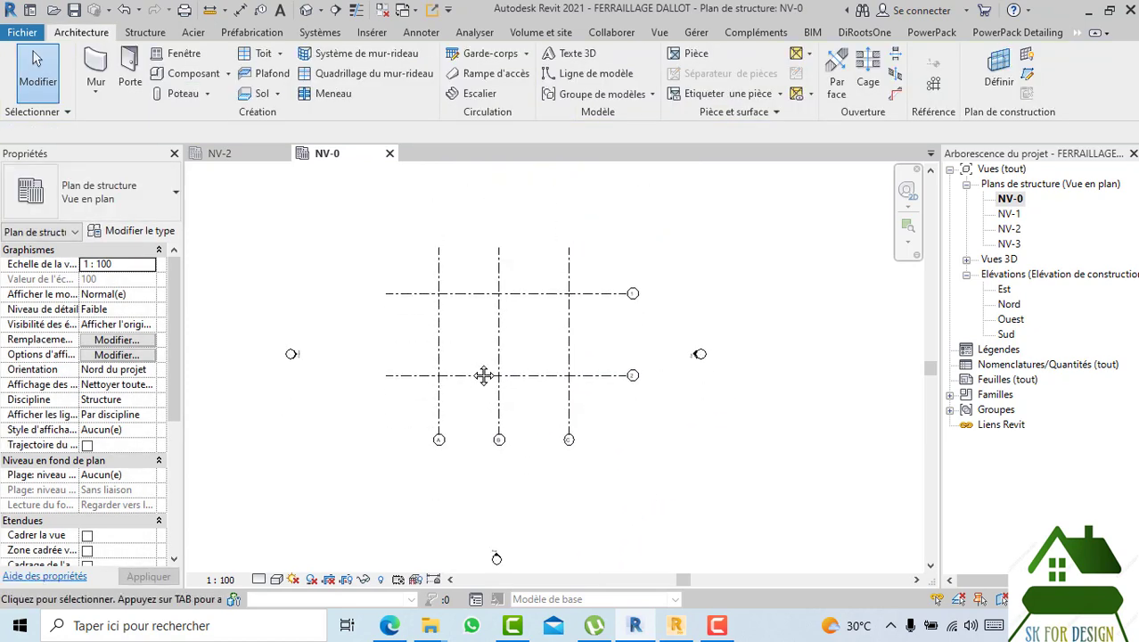
scroll(482, 375, up, 1)
click(429, 330)
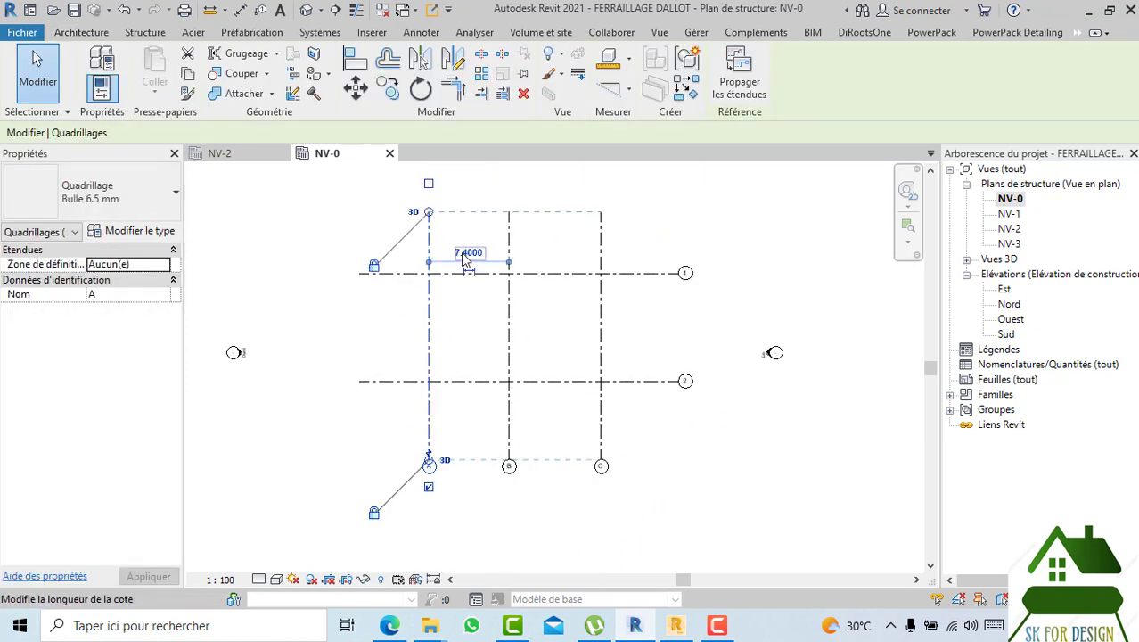
click(465, 254)
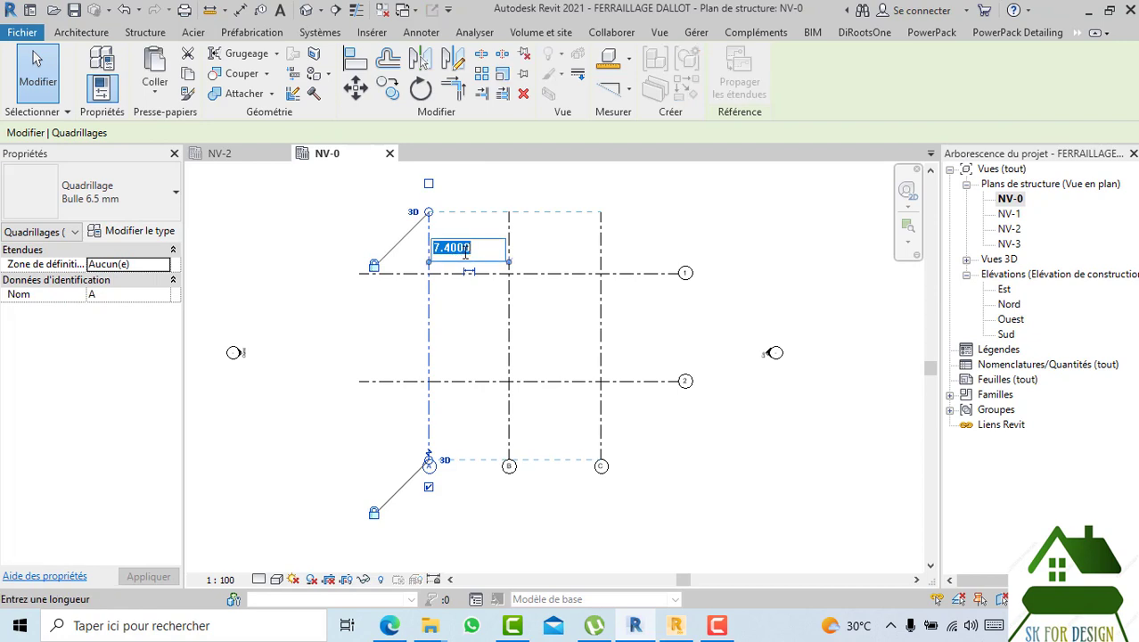
text(4)
key(Return)
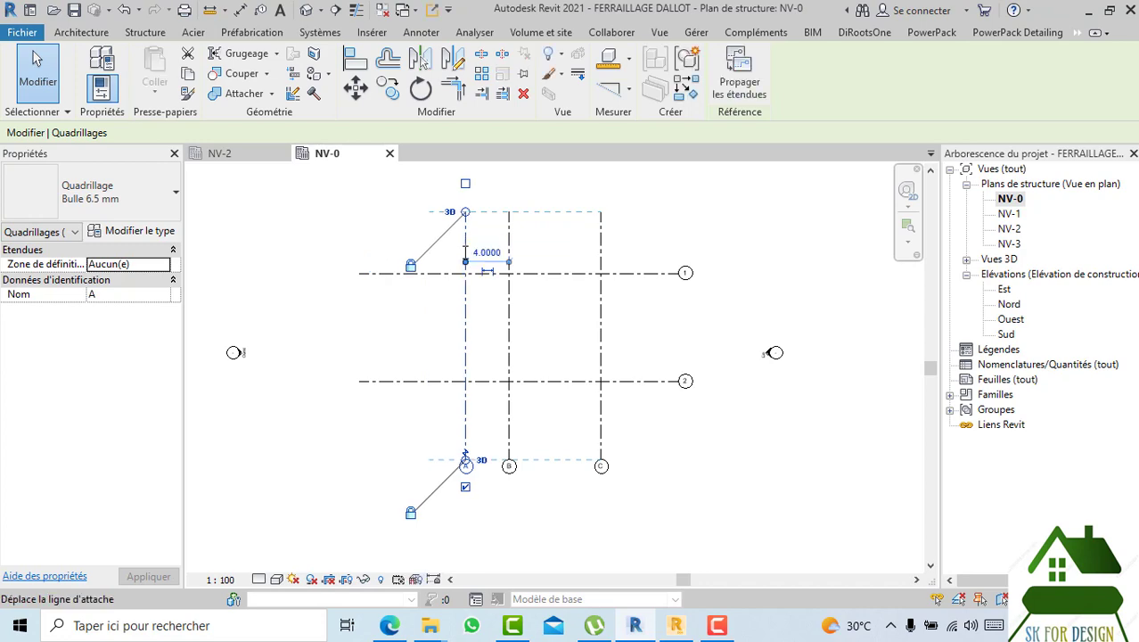
click(531, 254)
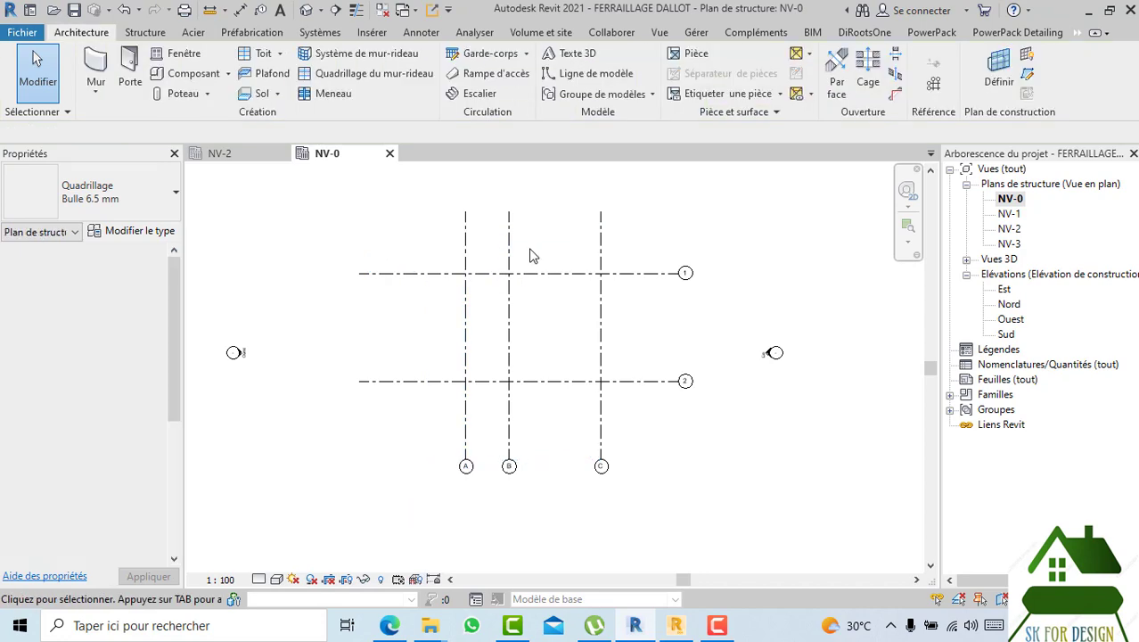
- Set the spacing between vertical grids B and C to 4 m by moving grid C
click(601, 314)
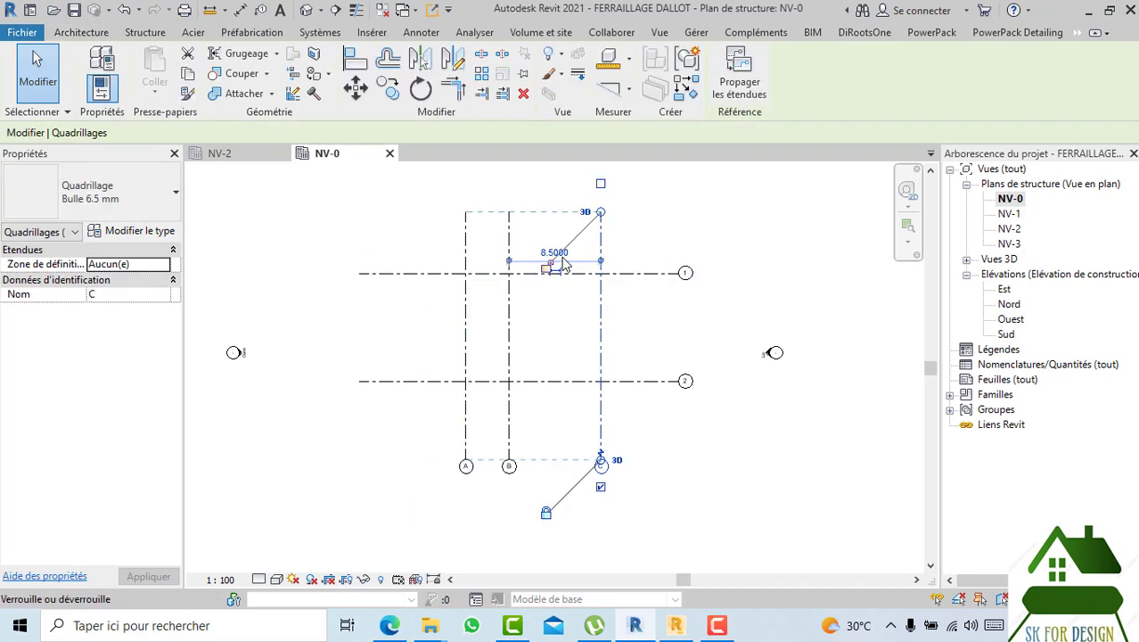
scroll(545, 260, up, 1)
scroll(545, 256, up, 1)
click(542, 251)
click(616, 284)
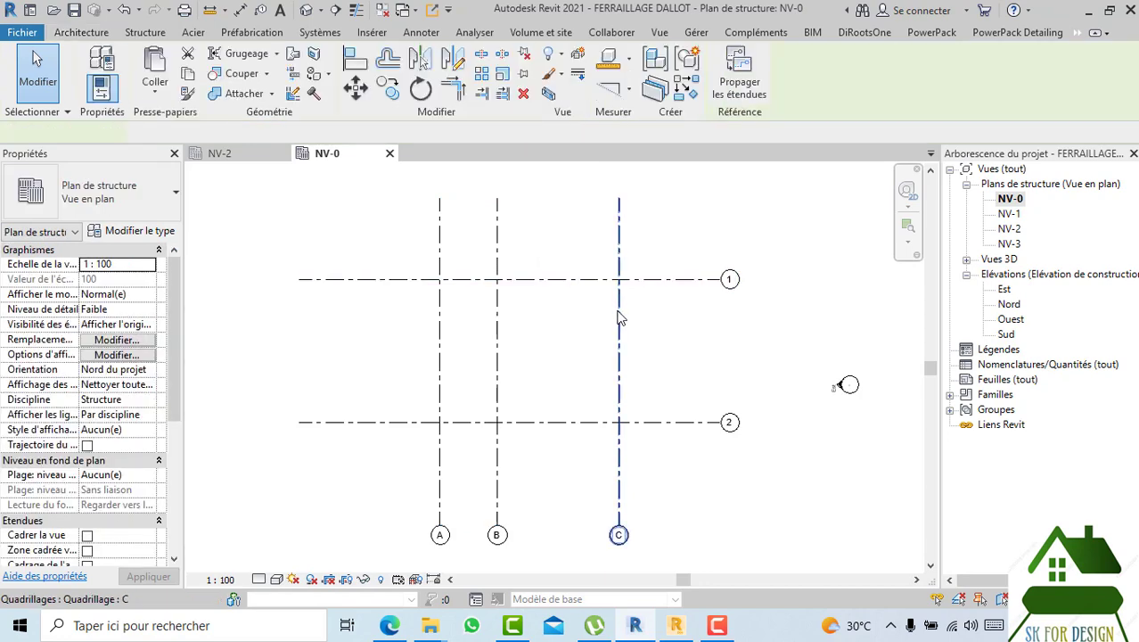
scroll(546, 254, up, 2)
click(549, 259)
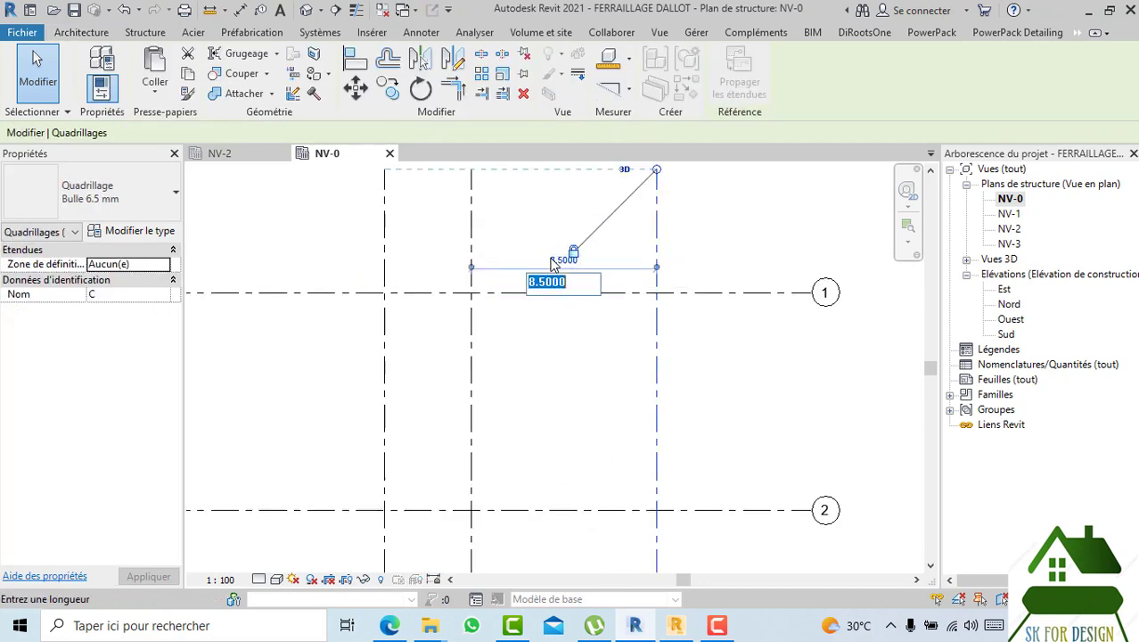
text(4)
key(Return)
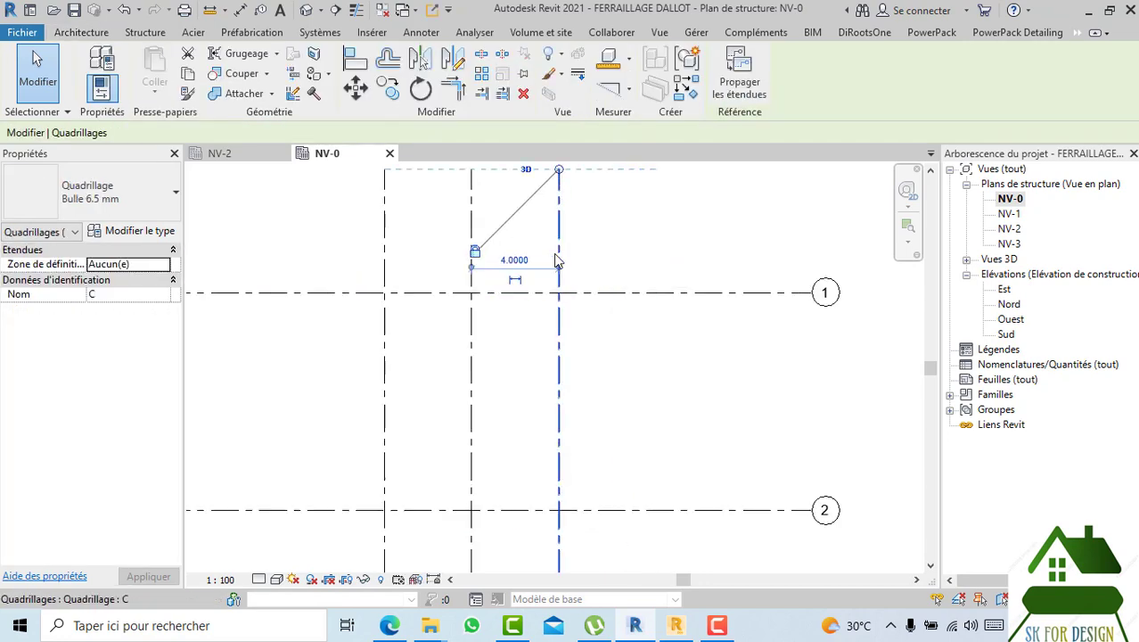
scroll(598, 415, down, 4)
key(Escape)
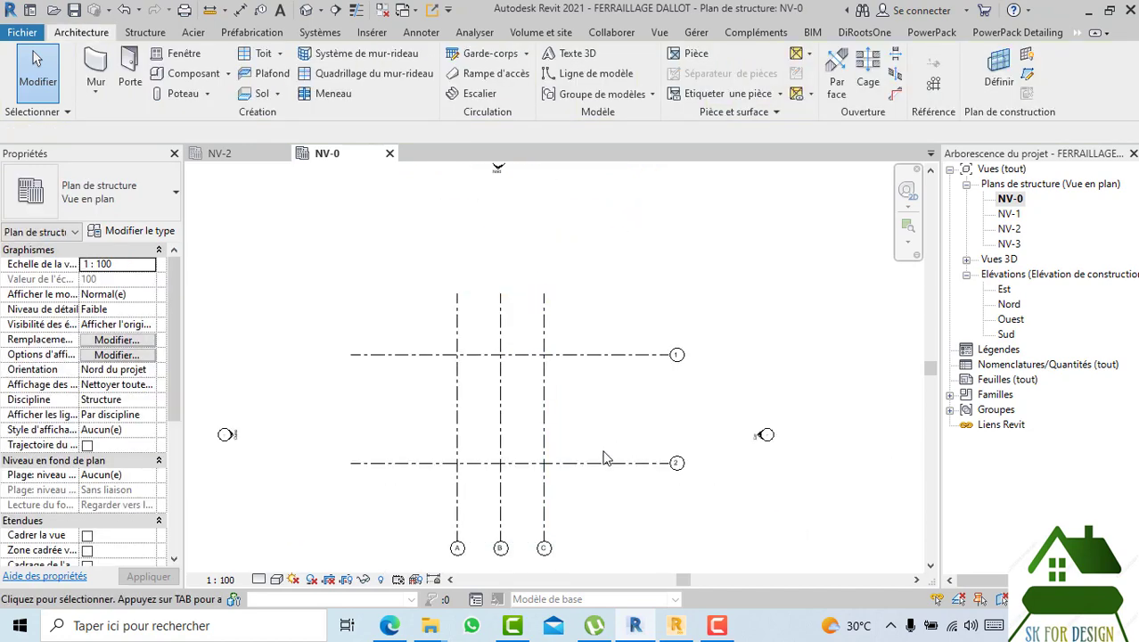
- Check the spacing between horizontal grids 1 and 2 and between vertical grids A and B
scroll(588, 418, up, 2)
scroll(517, 435, up, 2)
click(512, 424)
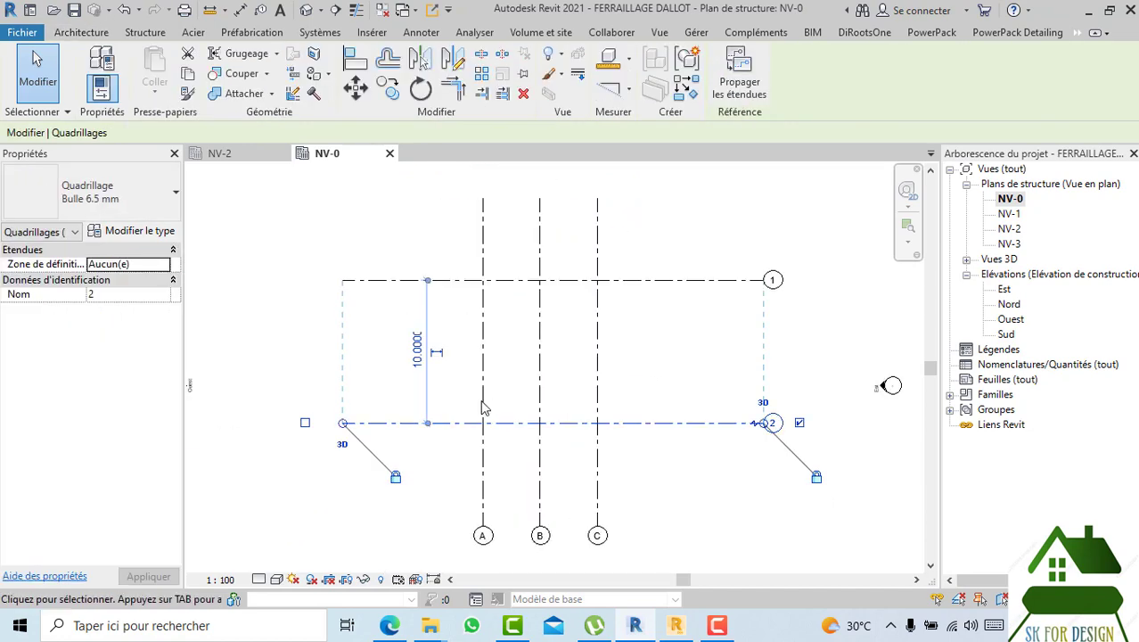
click(416, 350)
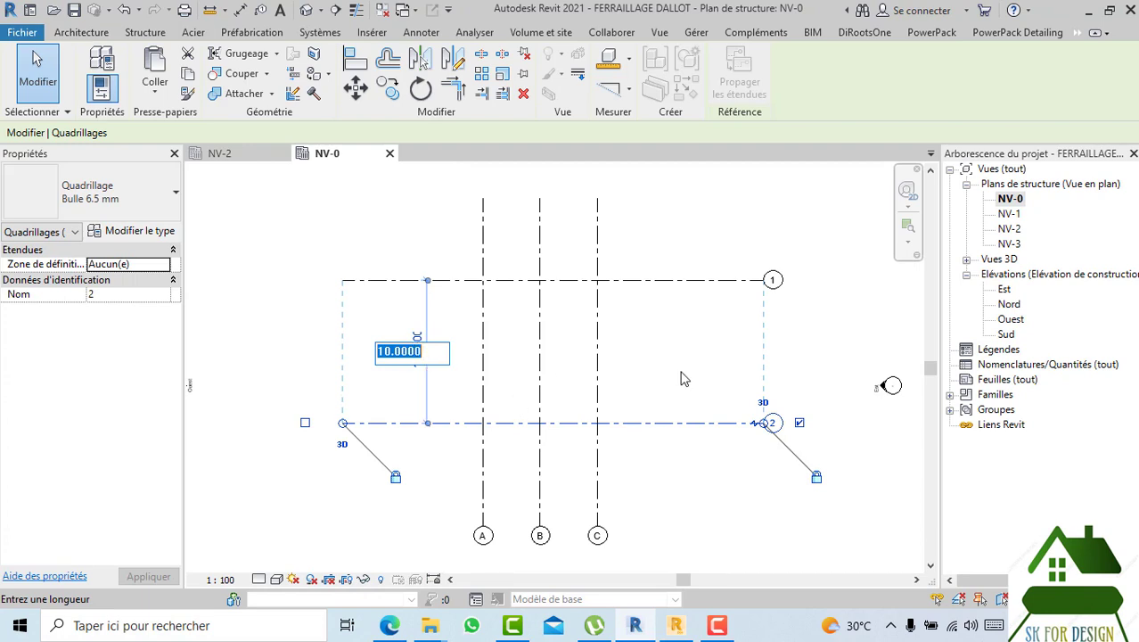
key(Escape)
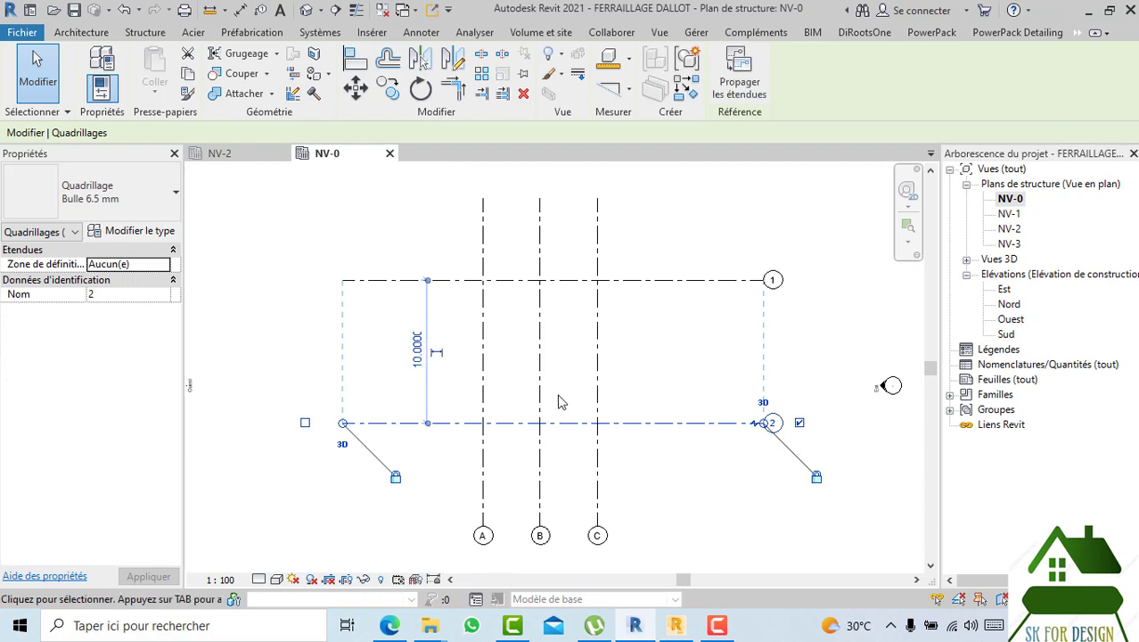
click(417, 352)
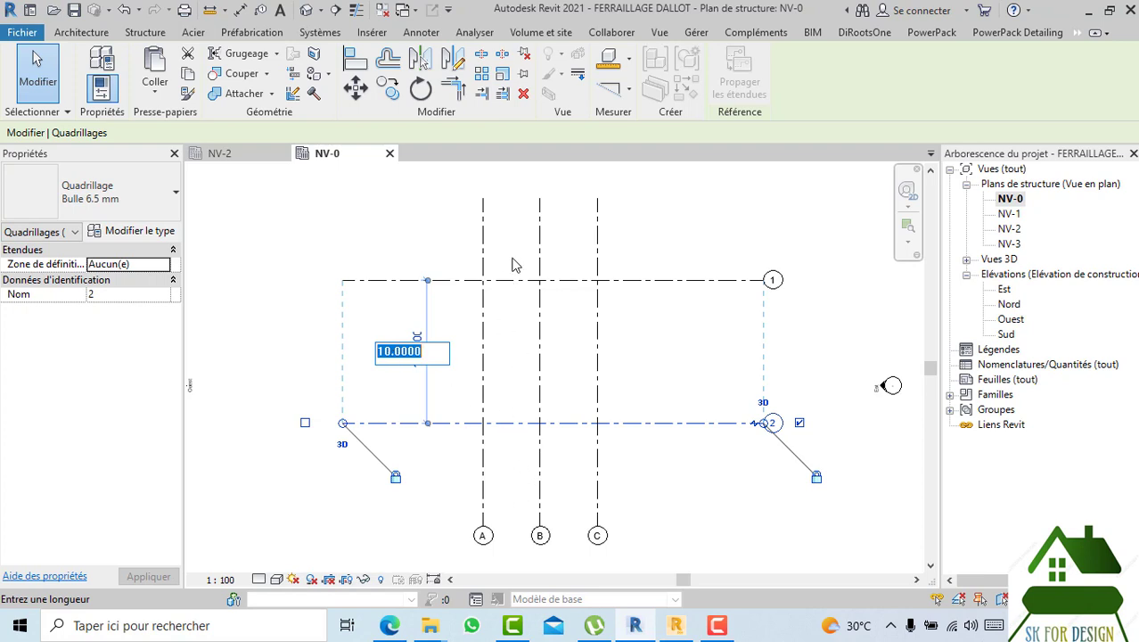
key(Return)
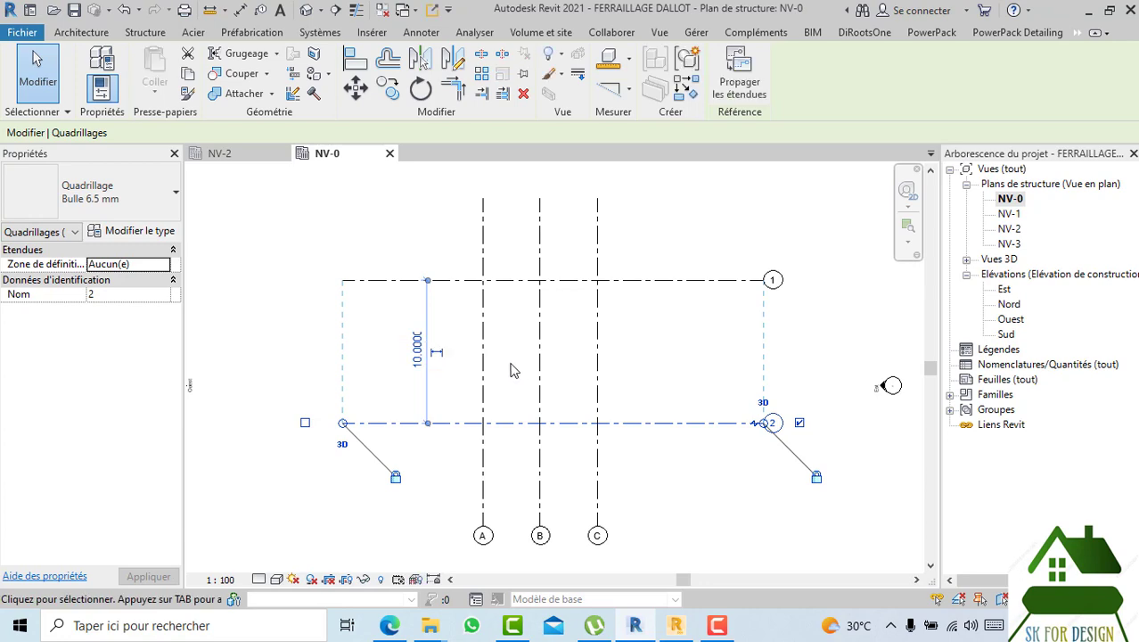
click(457, 296)
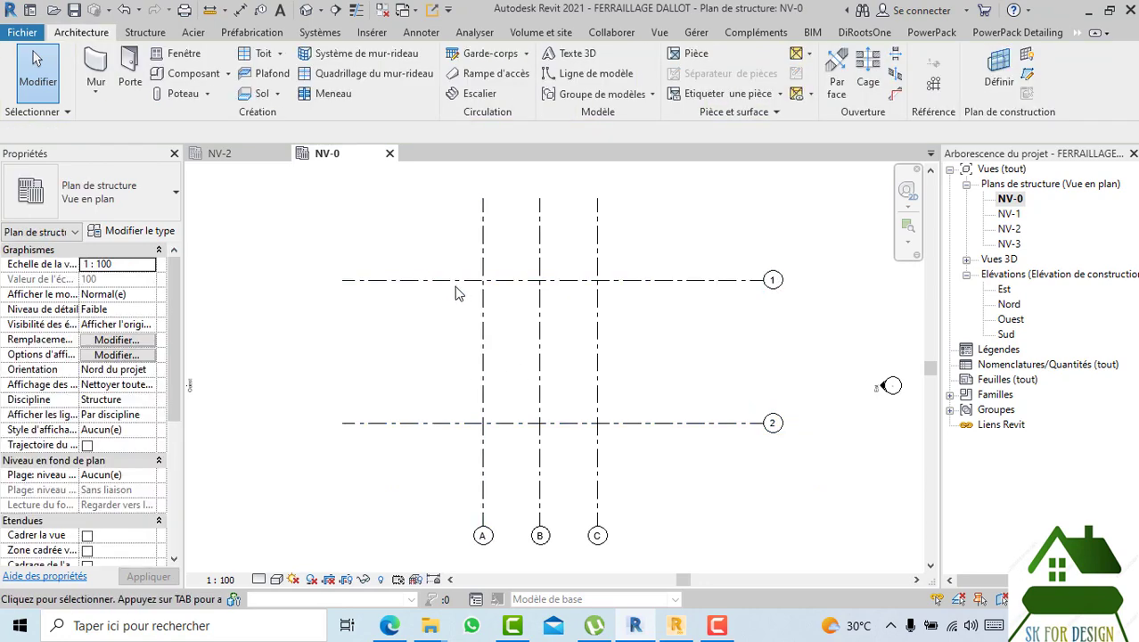
click(457, 282)
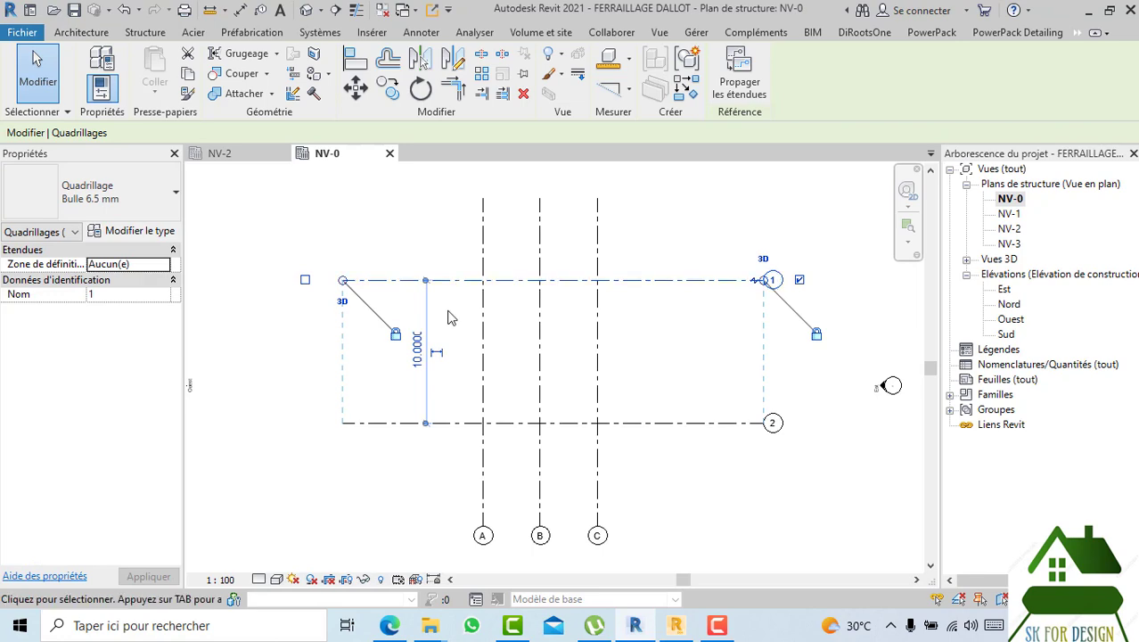
click(465, 365)
click(480, 355)
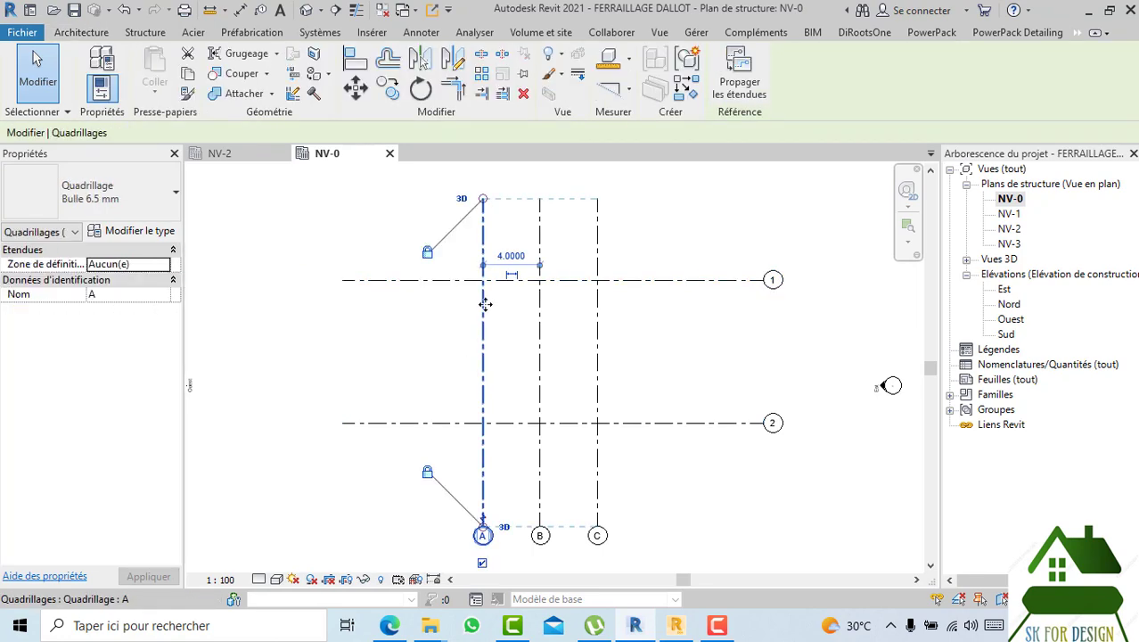
click(509, 257)
click(513, 336)
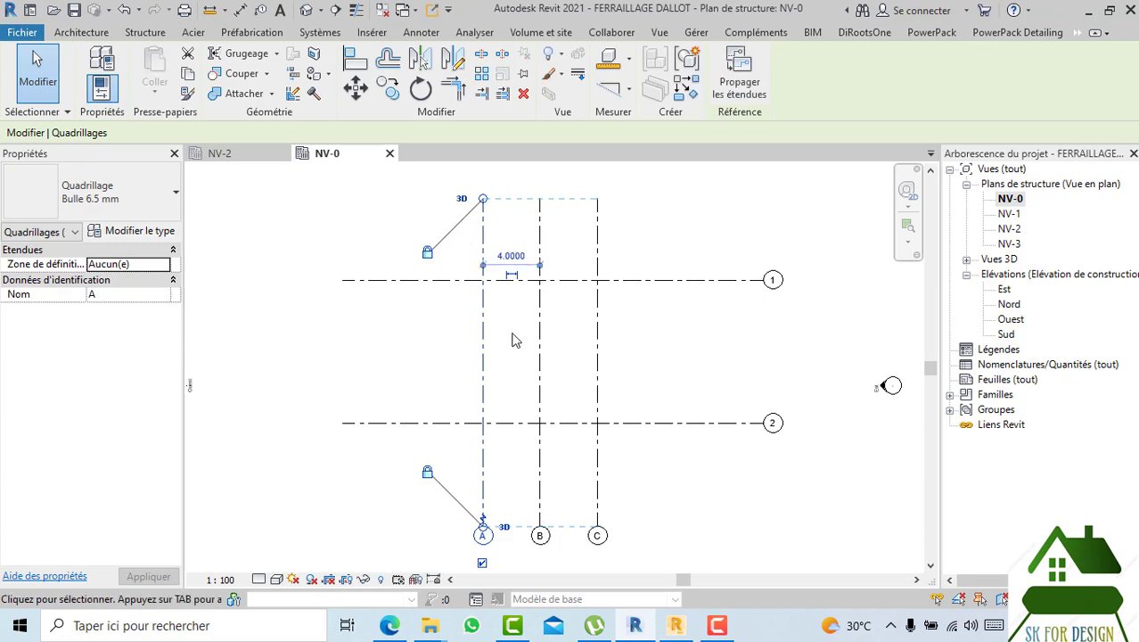
click(513, 341)
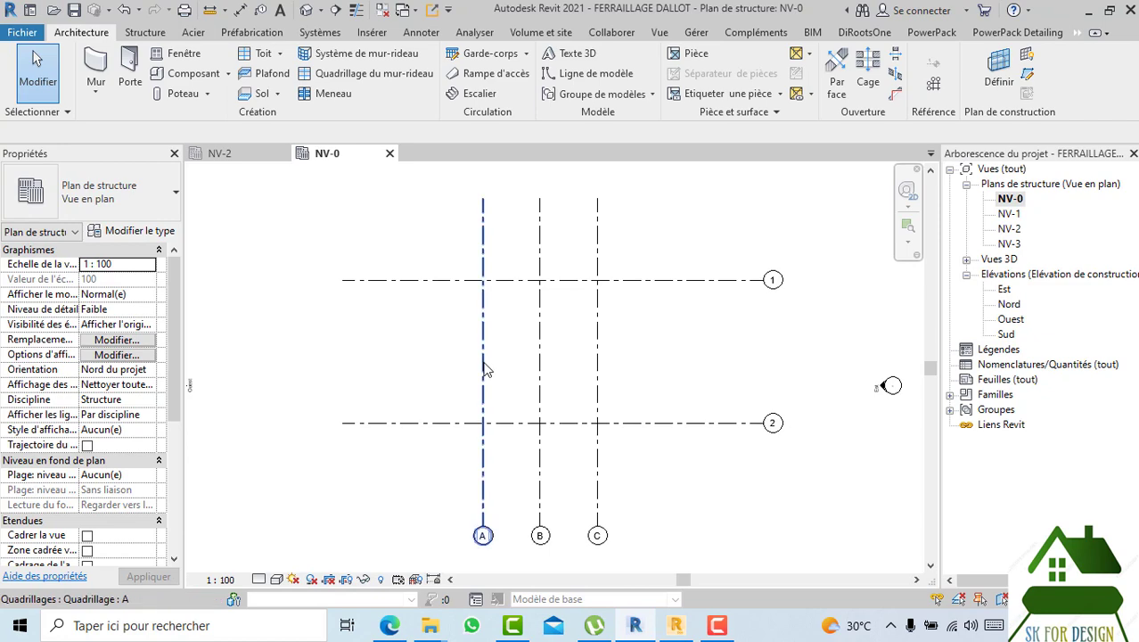
- Move grid 2 closer to grid 1, setting their spacing first to 8 m and finally to 7 m
scroll(546, 382, up, 3)
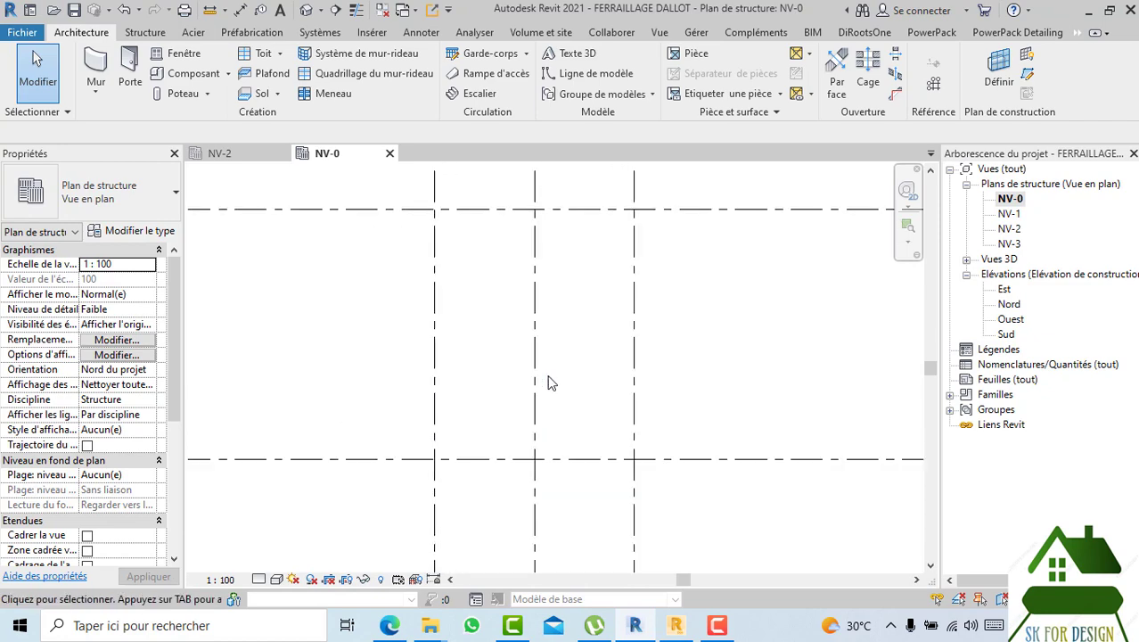
scroll(548, 381, down, 3)
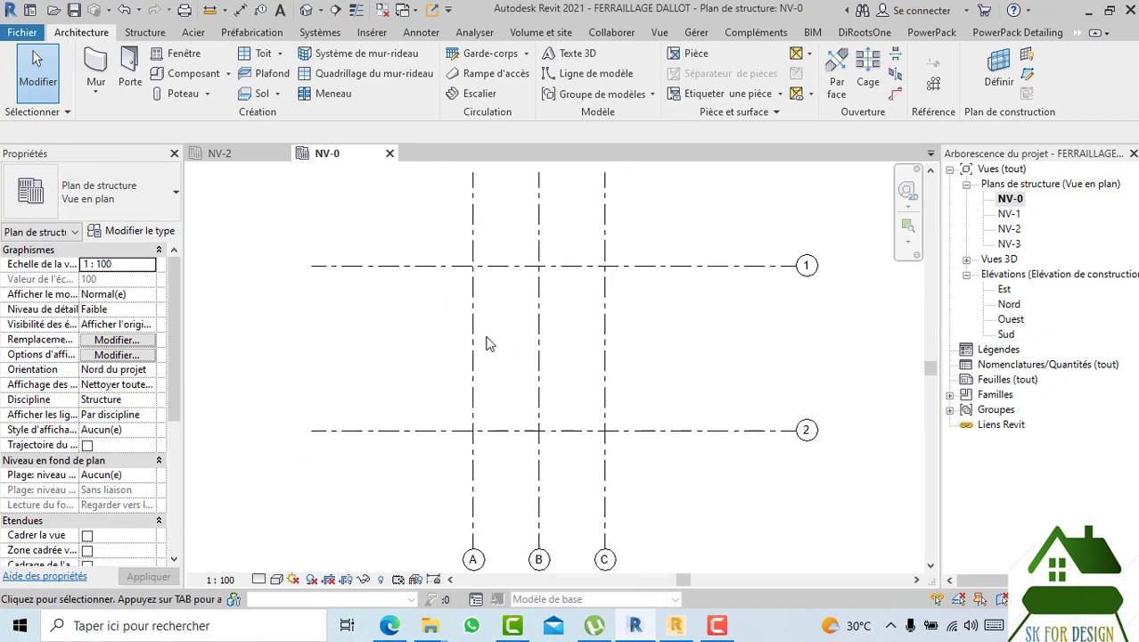
click(437, 428)
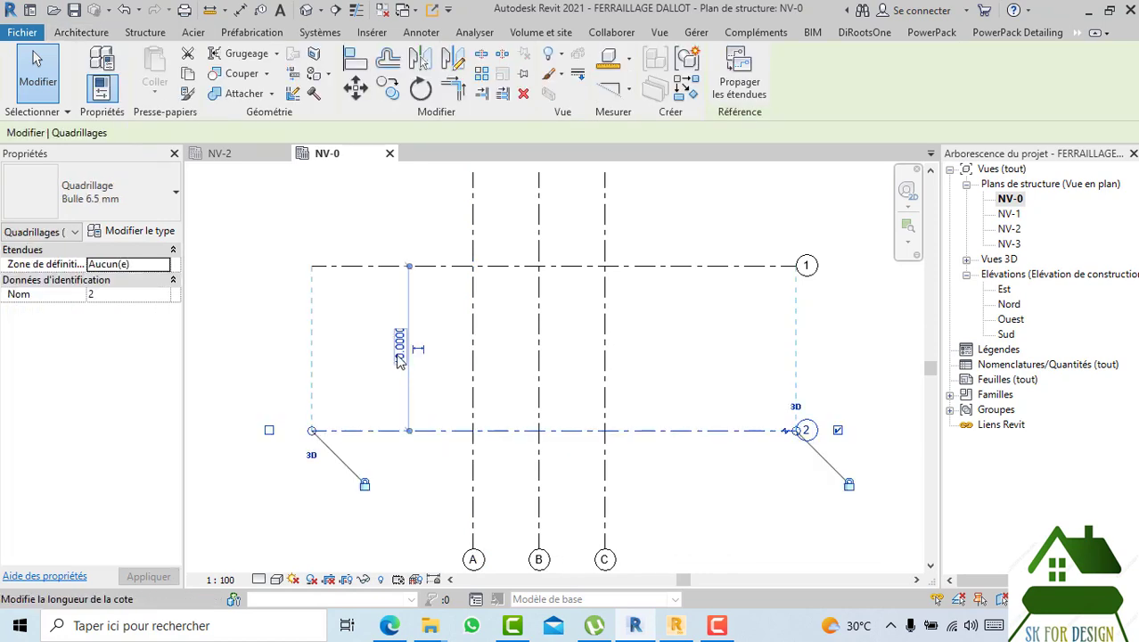
click(398, 354)
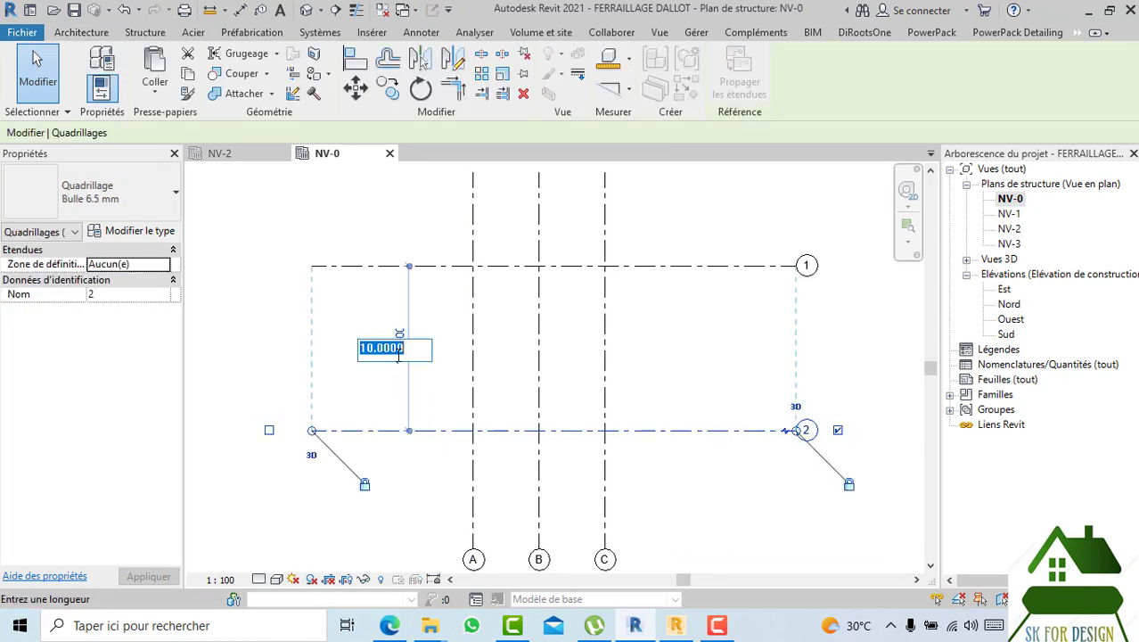
text(8)
key(Return)
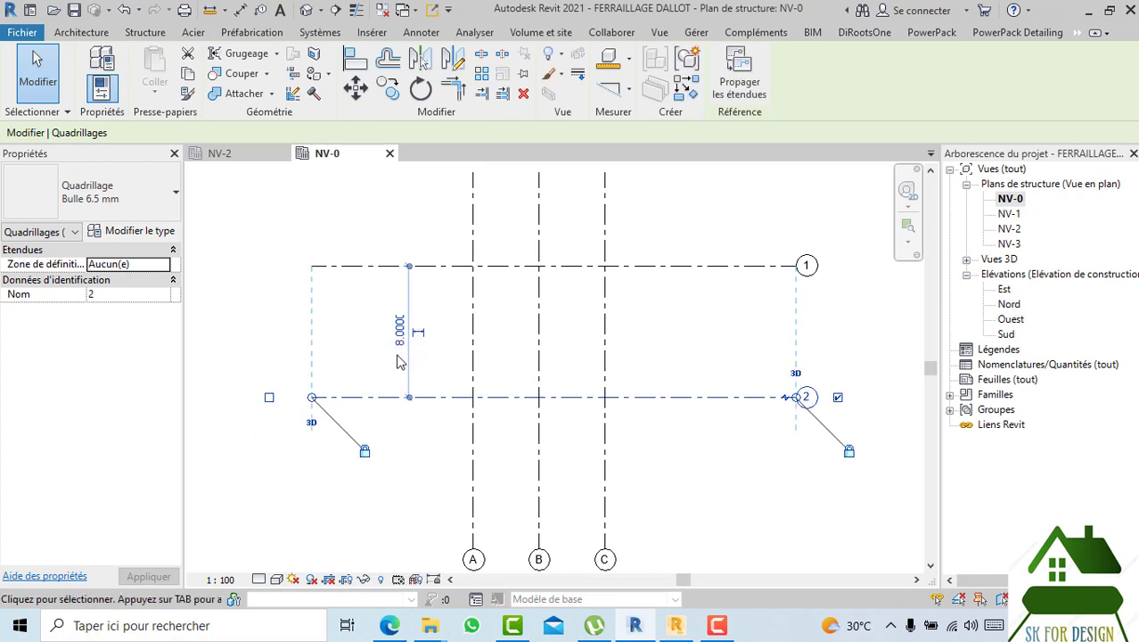
click(400, 331)
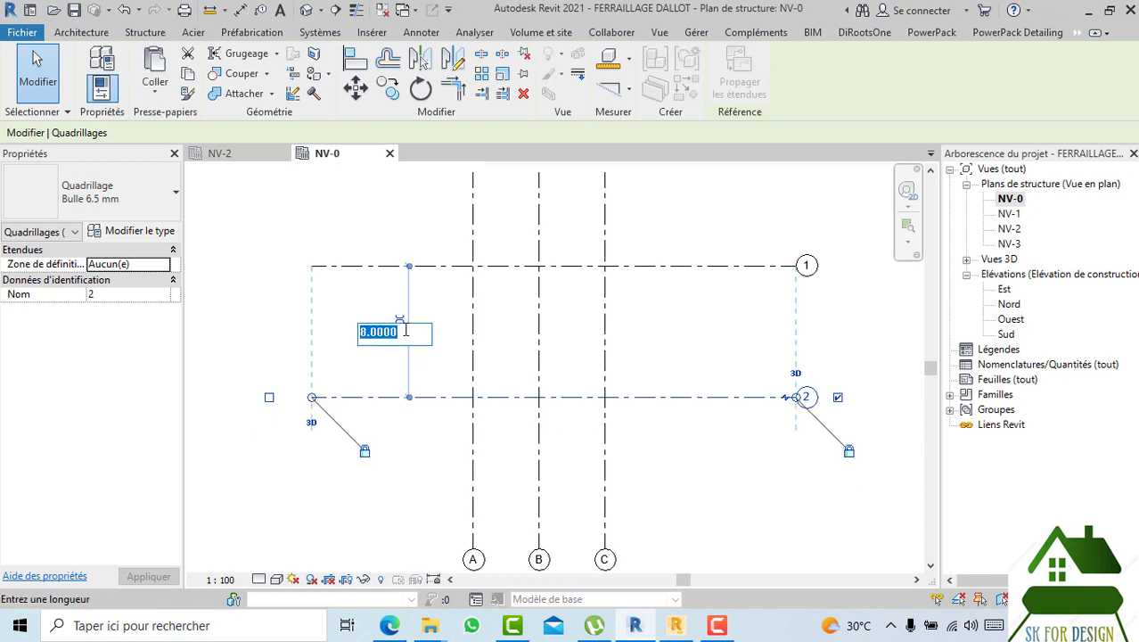
text(7)
key(Return)
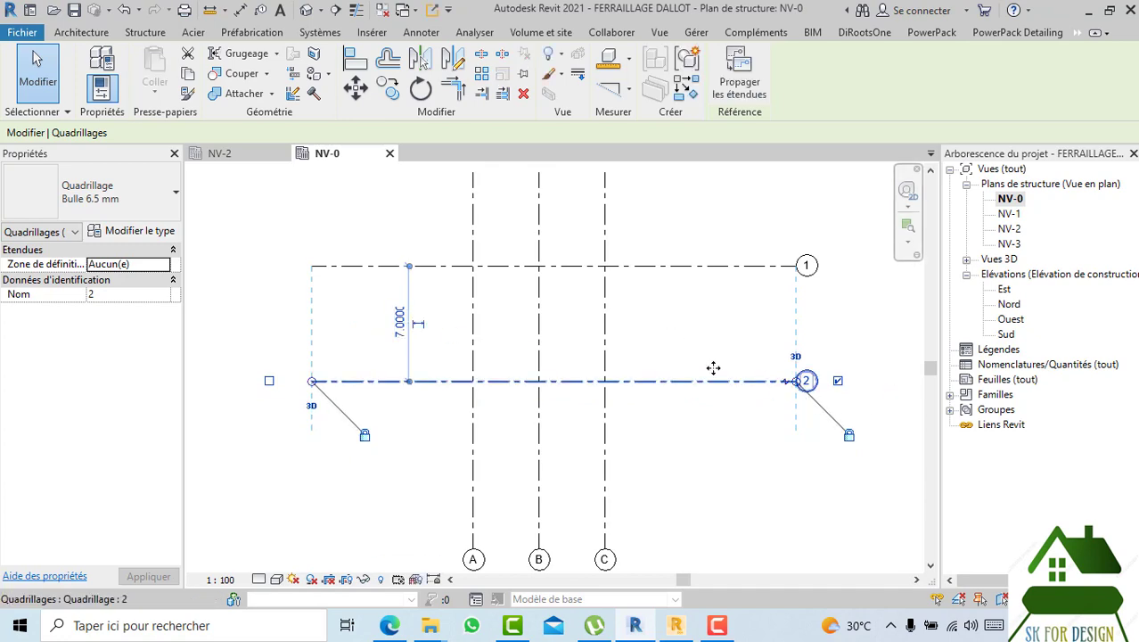
click(684, 347)
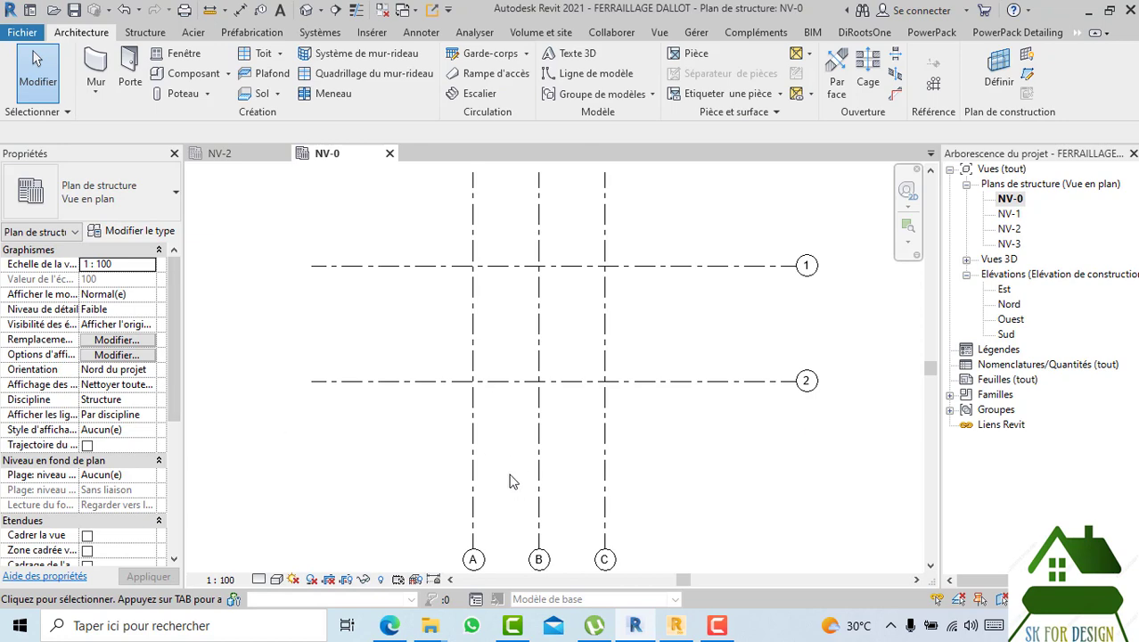
- Preview the open folders, and minimise Revit and Robot Structural Analysis to bring up the DALLOT folder in File Explorer
mouse_move(427, 631)
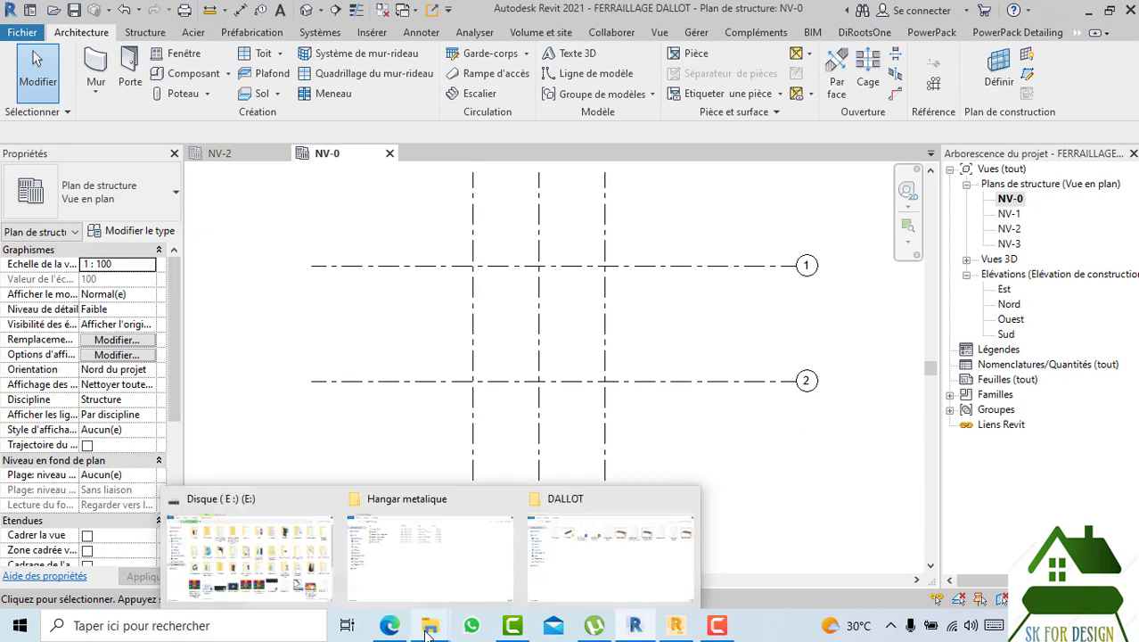
mouse_move(426, 560)
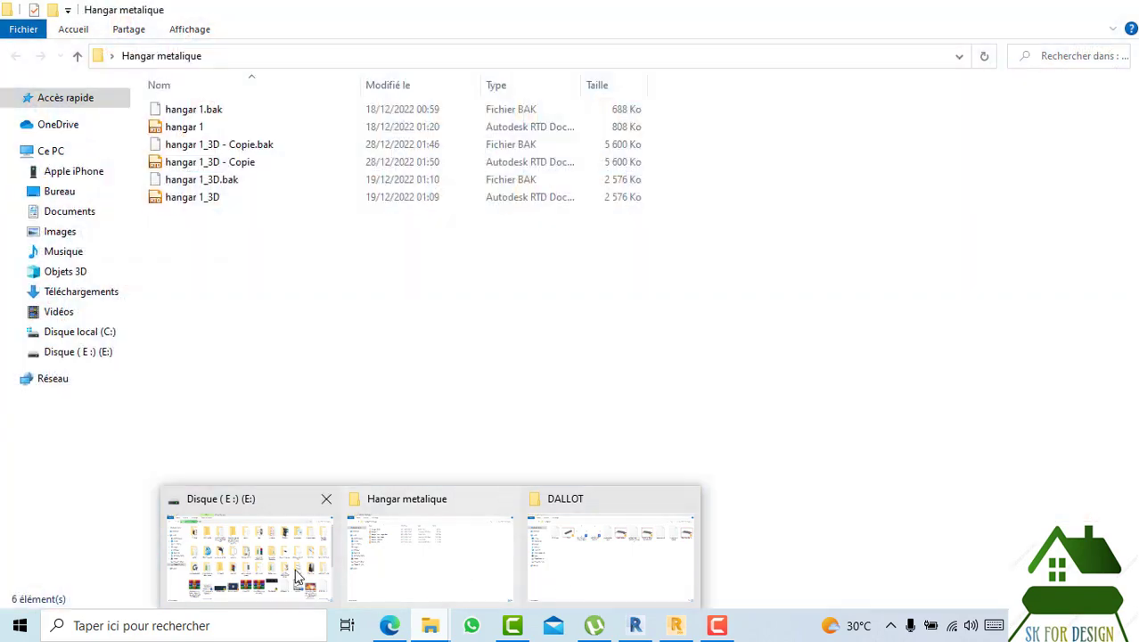
mouse_move(288, 573)
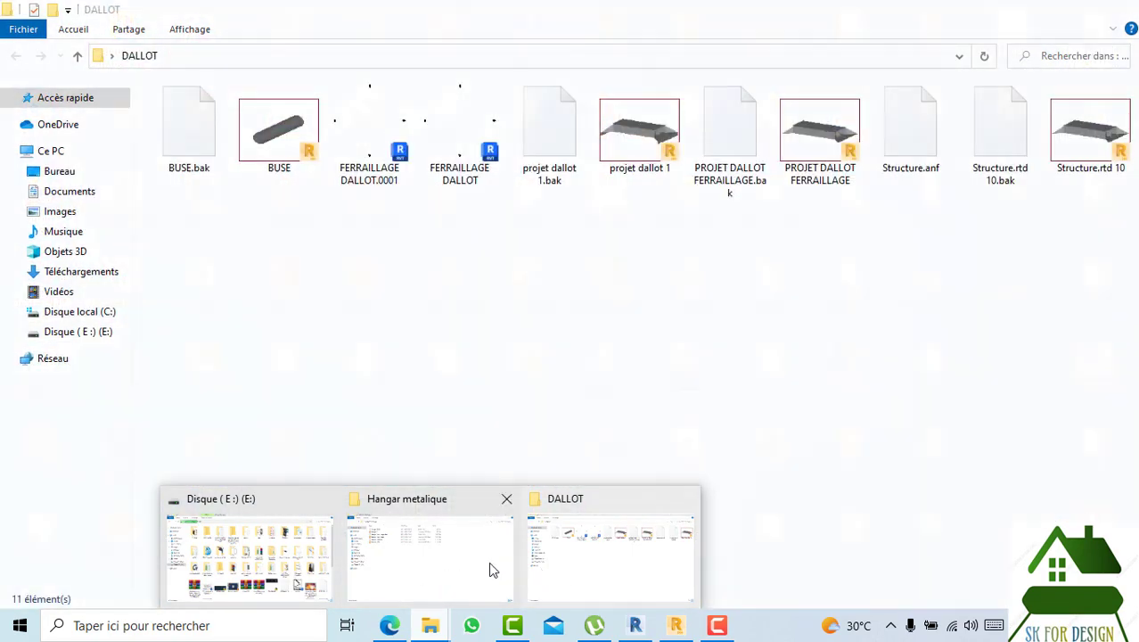
mouse_move(490, 567)
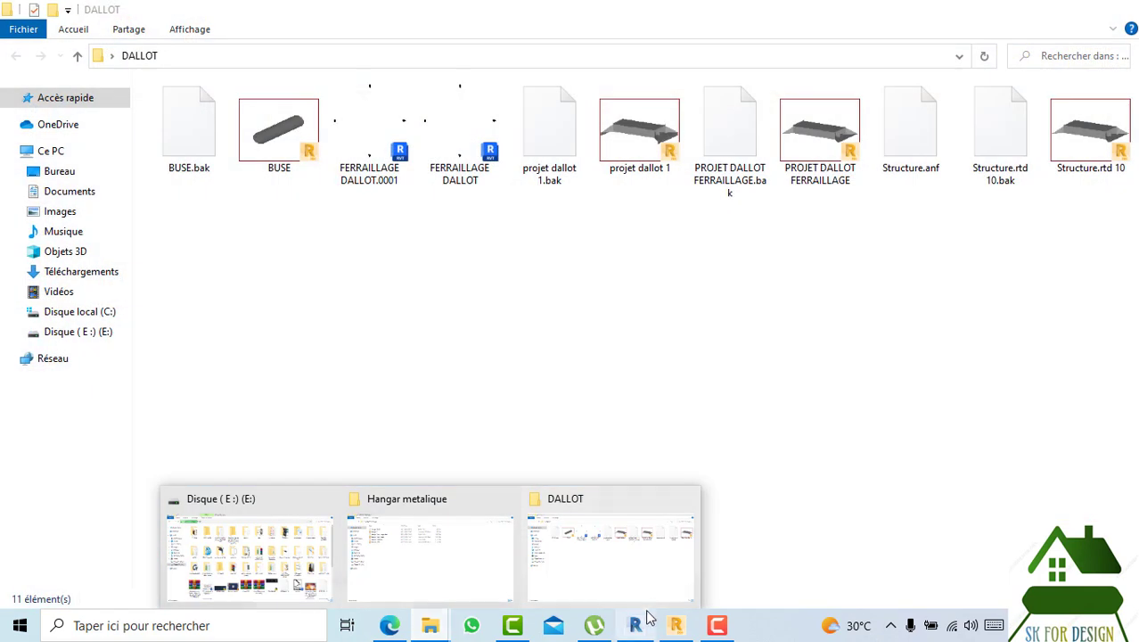
click(637, 624)
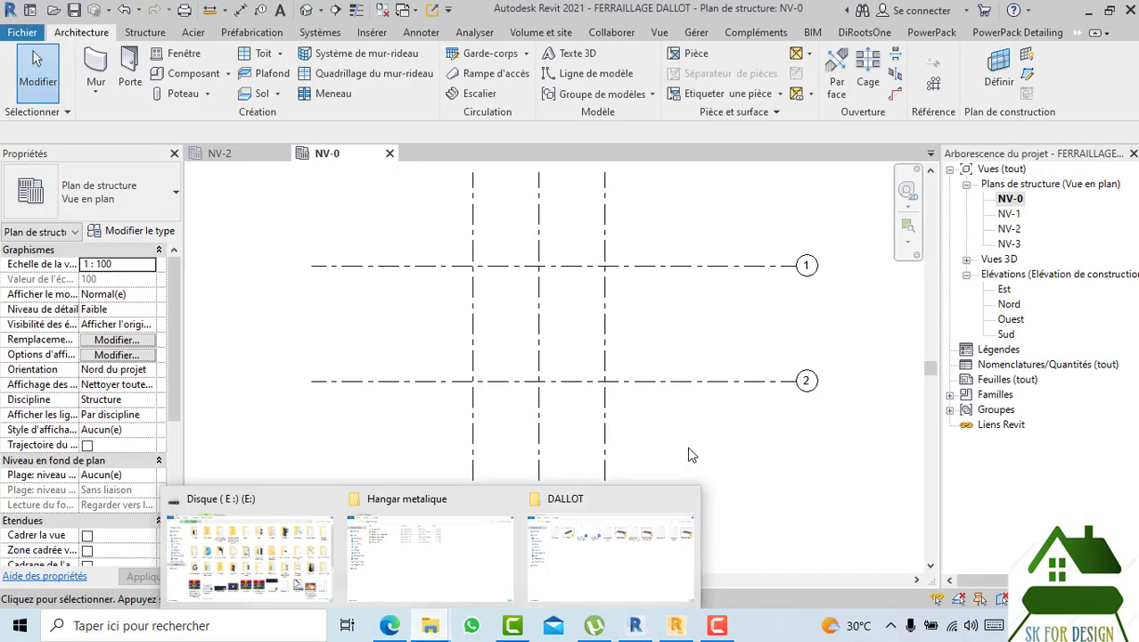
click(1081, 11)
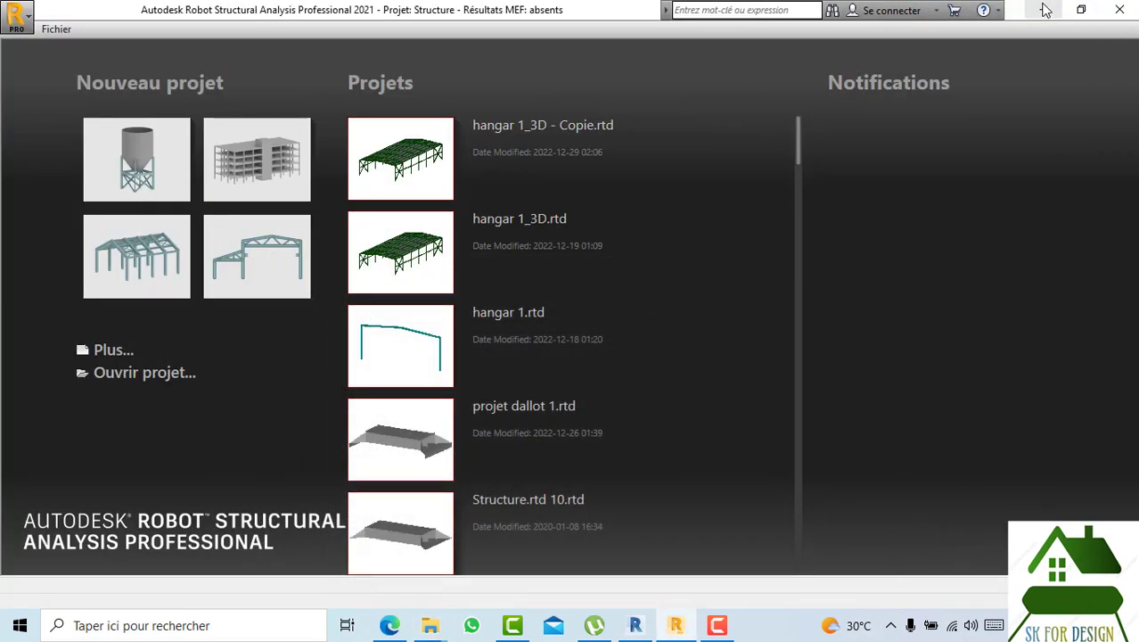
click(1043, 10)
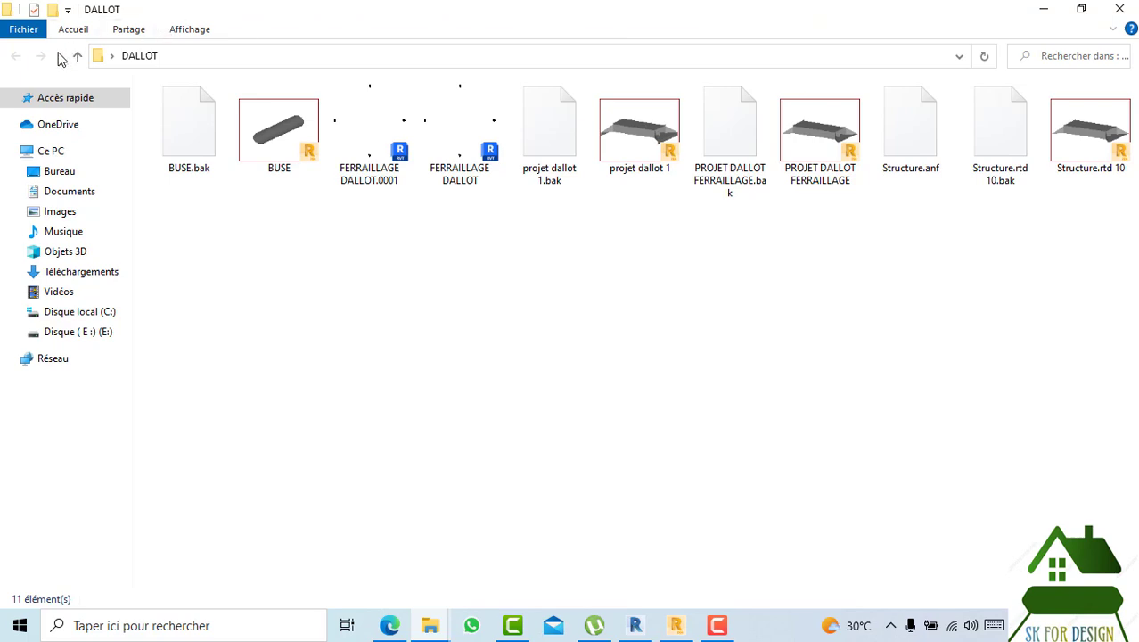
- Look through the MON DOSSIER SK desktop folder for the culvert drawing, and close it
click(1043, 10)
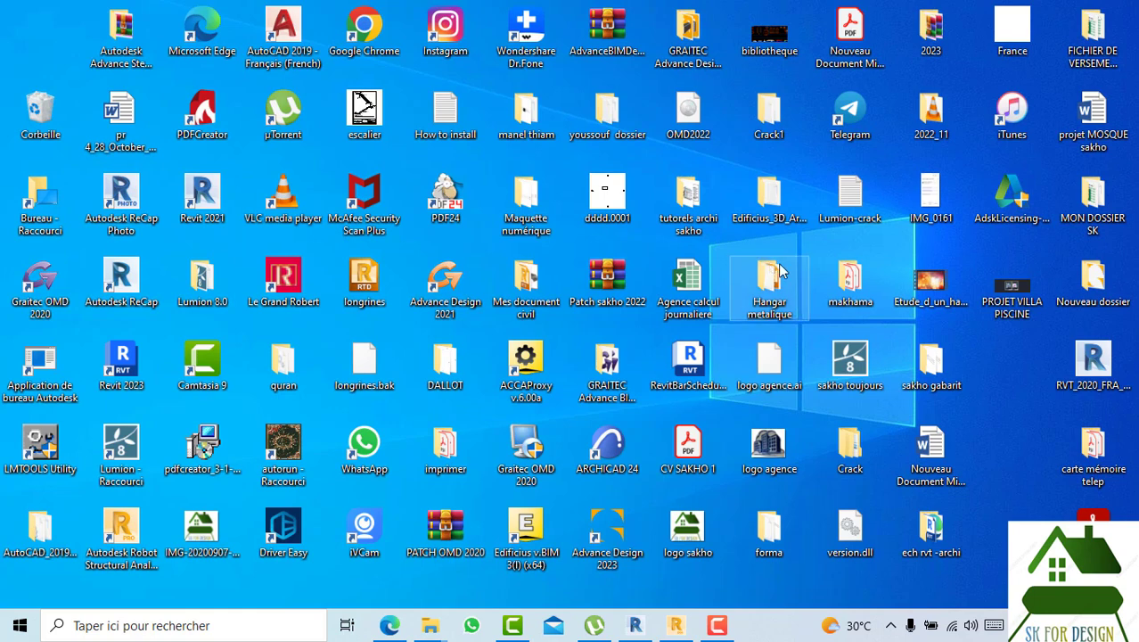
double_click(1093, 200)
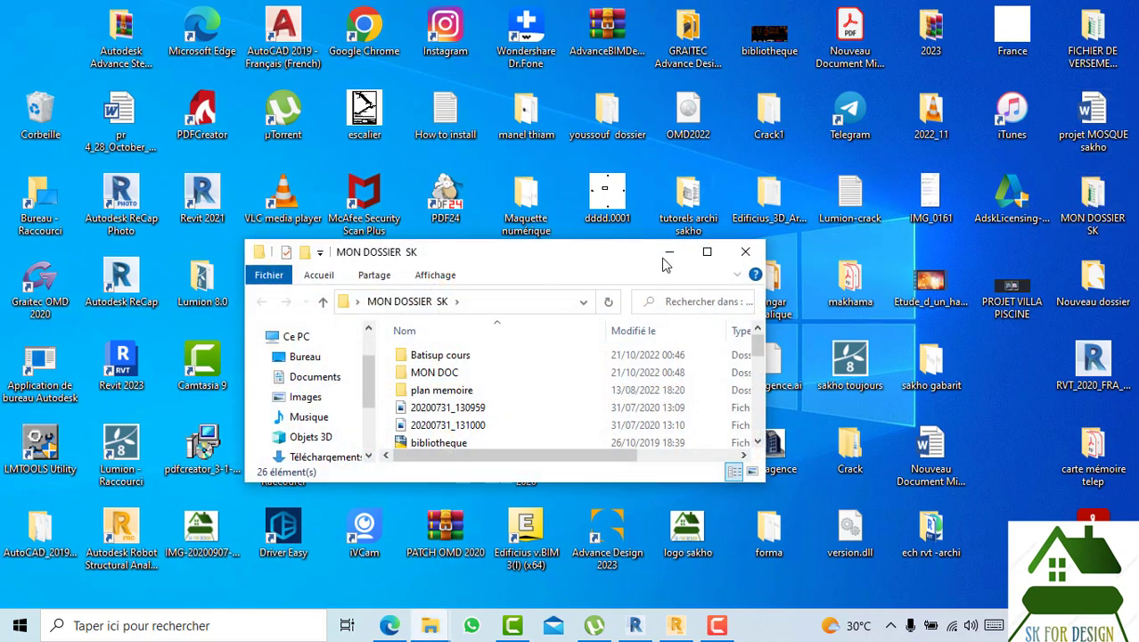
click(707, 251)
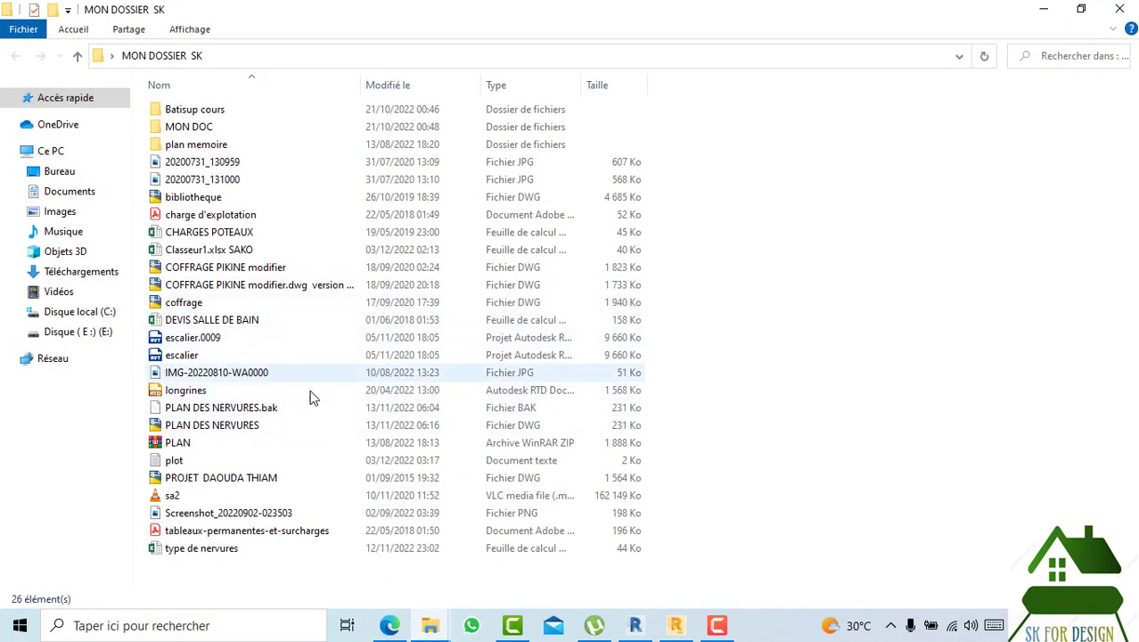
click(1115, 9)
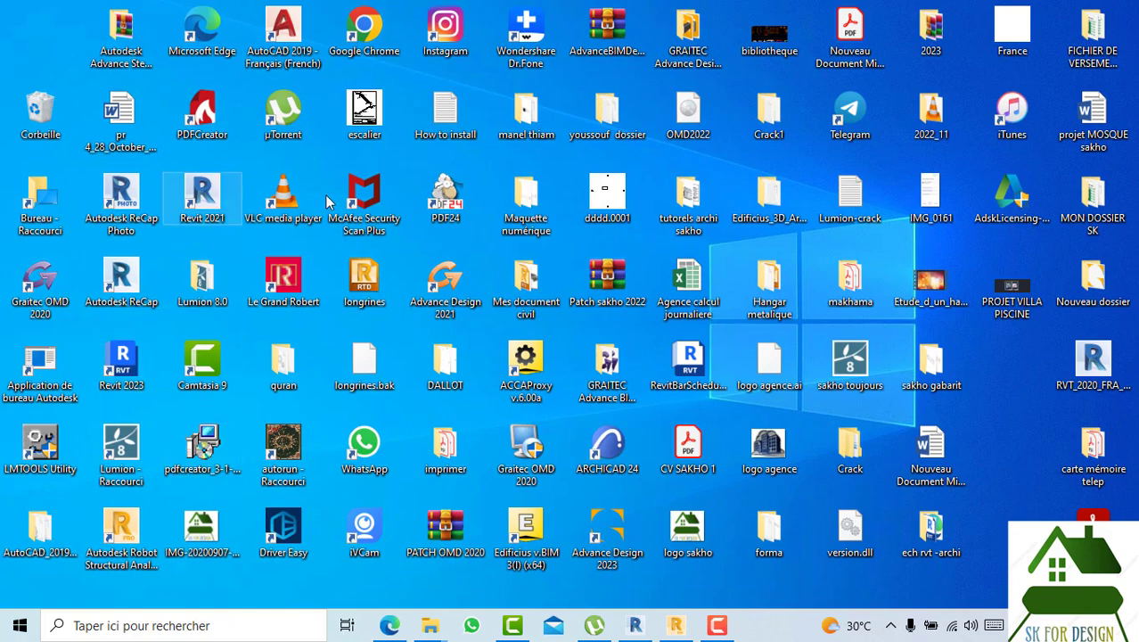
- Open the Dalot Double DWG drawing from the Mes document civil folder in AutoCAD
double_click(526, 289)
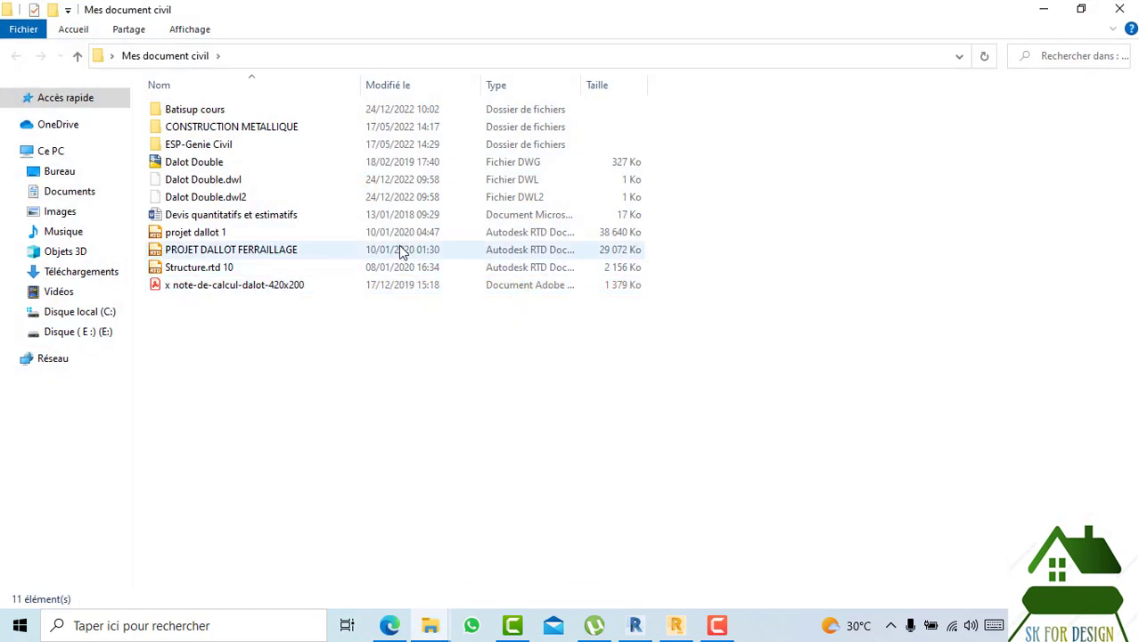
double_click(214, 162)
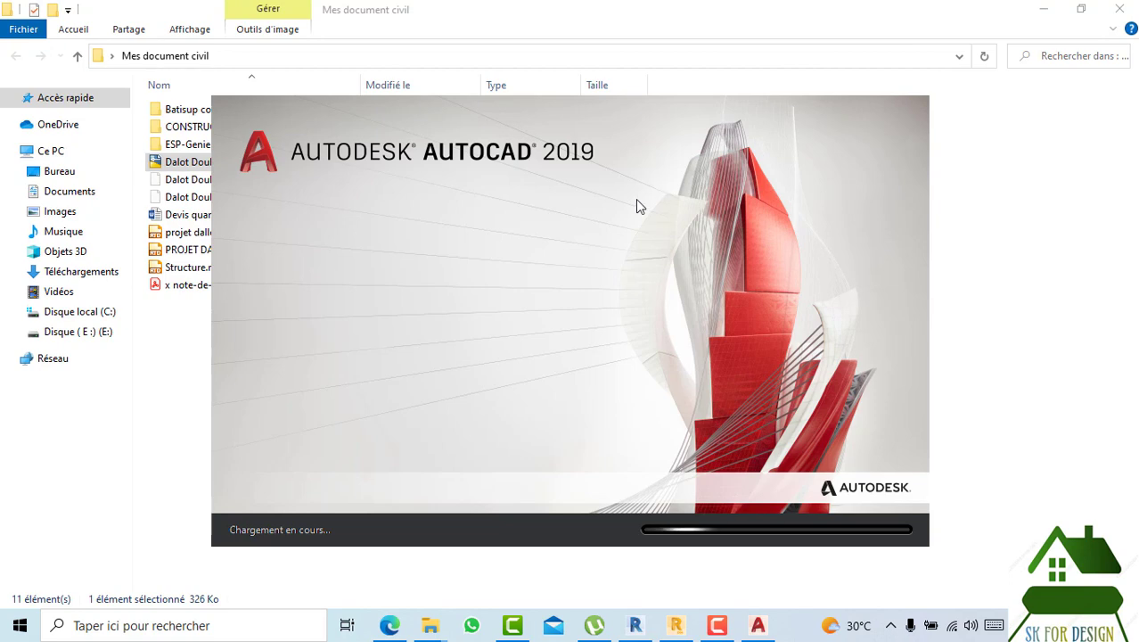
click(638, 628)
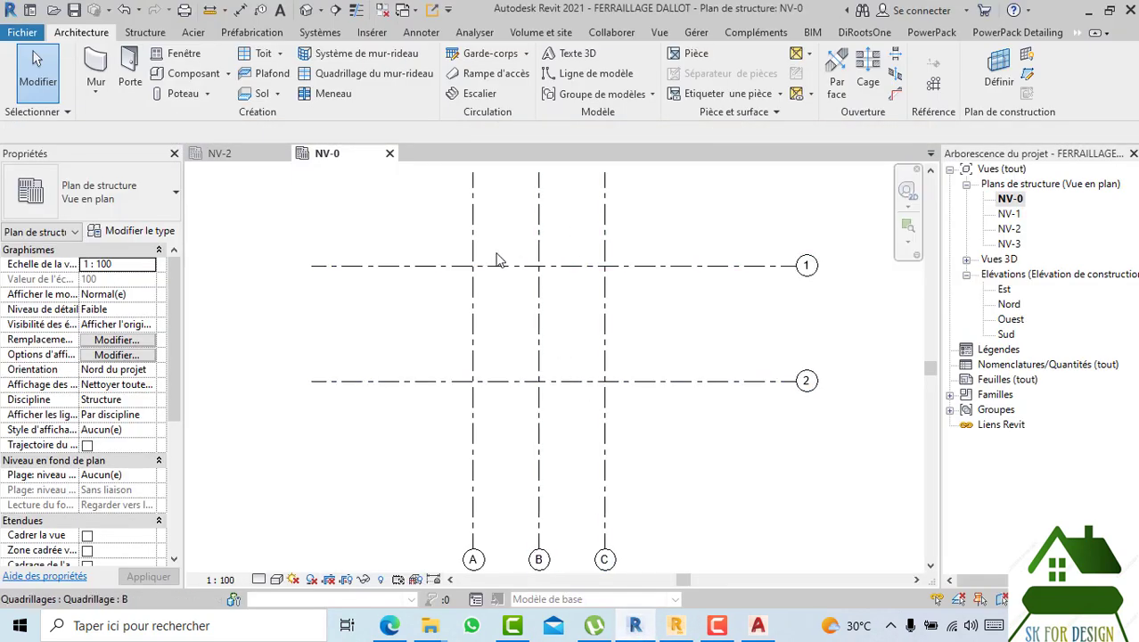
click(758, 624)
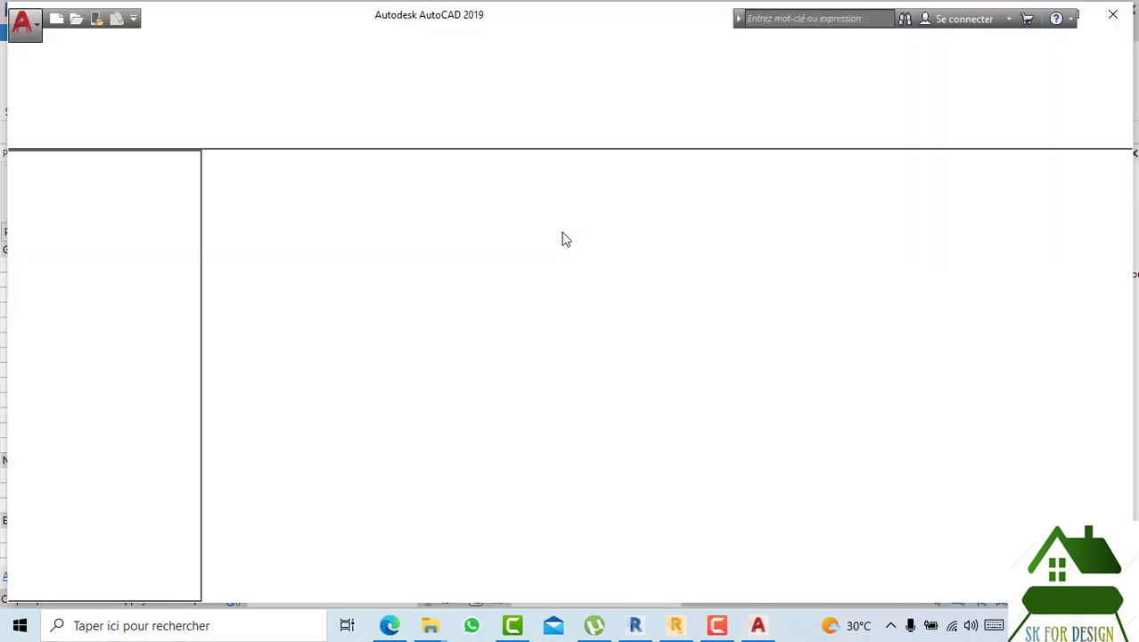
click(690, 344)
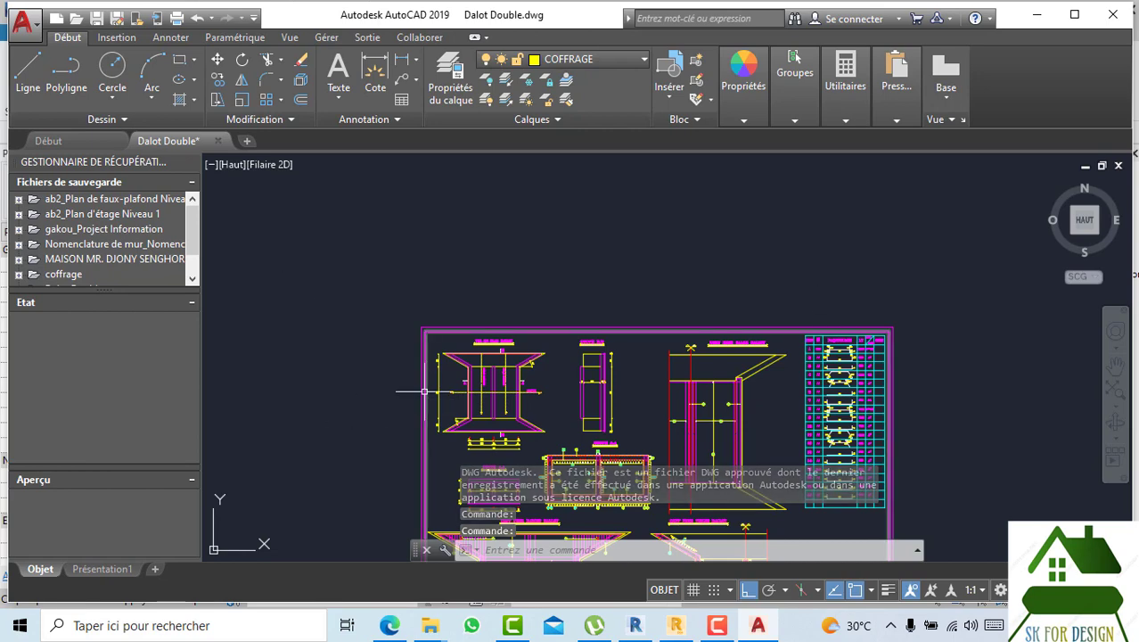
- Examine the double box culvert's plan view and the length dimension along its side
mouse_move(415, 391)
middle_down()
mouse_move(407, 297)
mouse_move(481, 240)
middle_up()
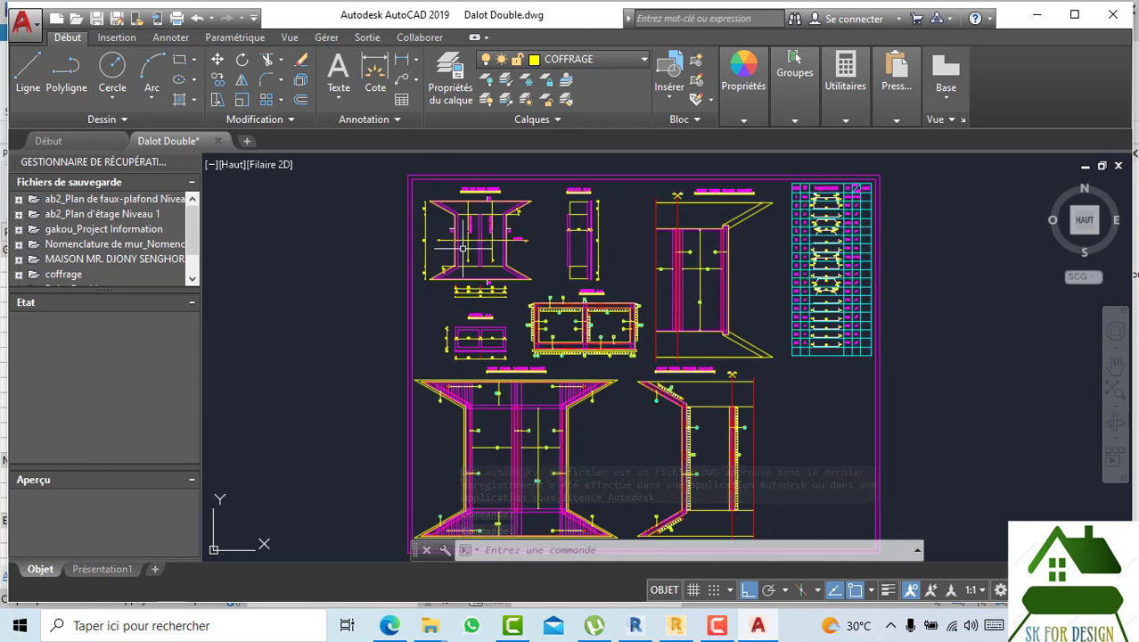
scroll(474, 226, up, 8)
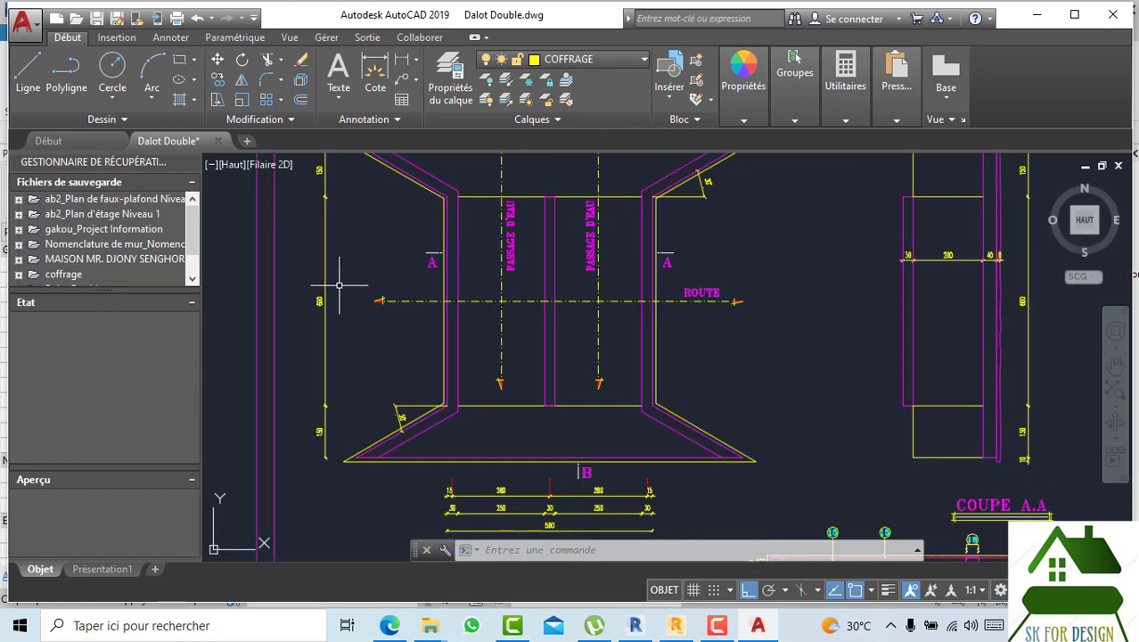
scroll(383, 340, down, 5)
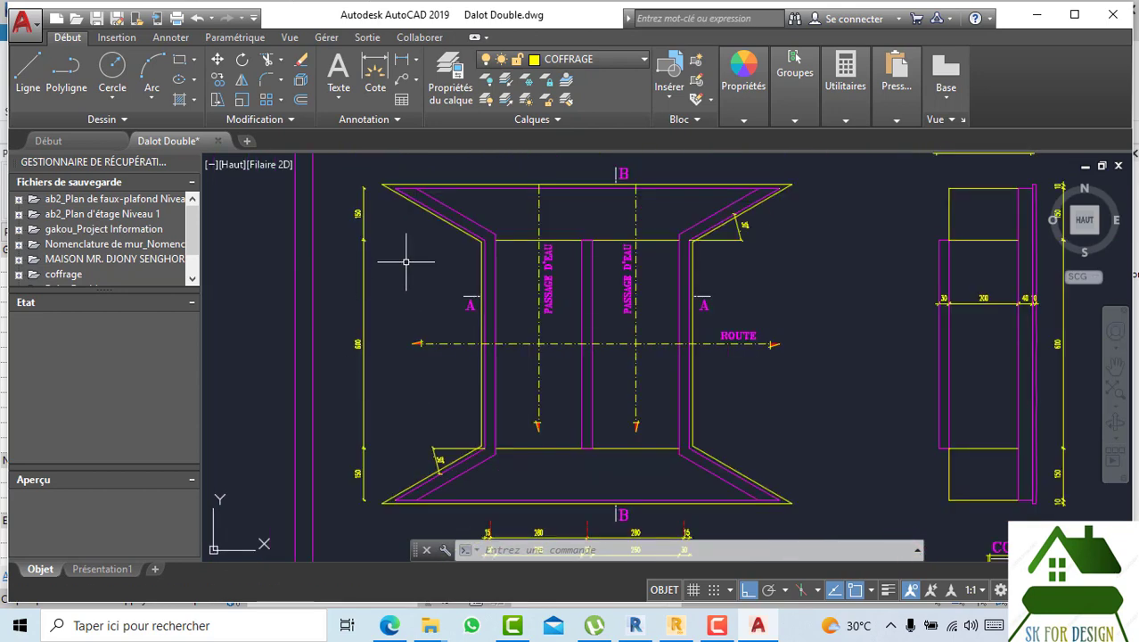
scroll(356, 289, up, 2)
scroll(376, 358, up, 4)
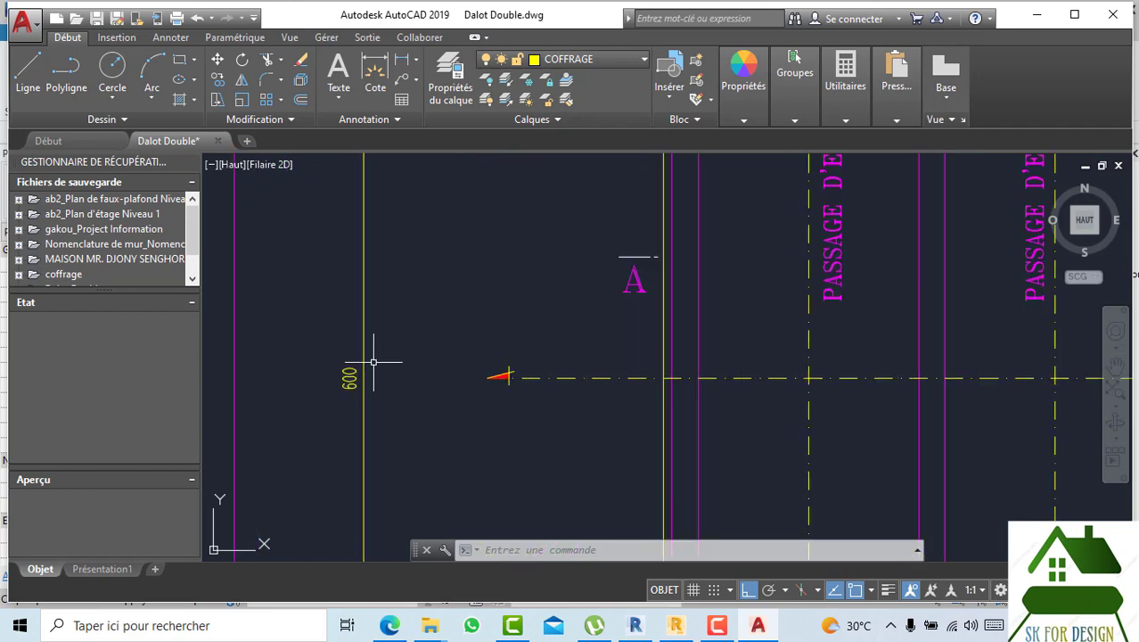
scroll(376, 334, down, 6)
- Examine the span, wall thickness and overall width dimensions below the culvert plan, and section A-A
middle_drag(548, 286, 541, 292)
scroll(615, 499, up, 3)
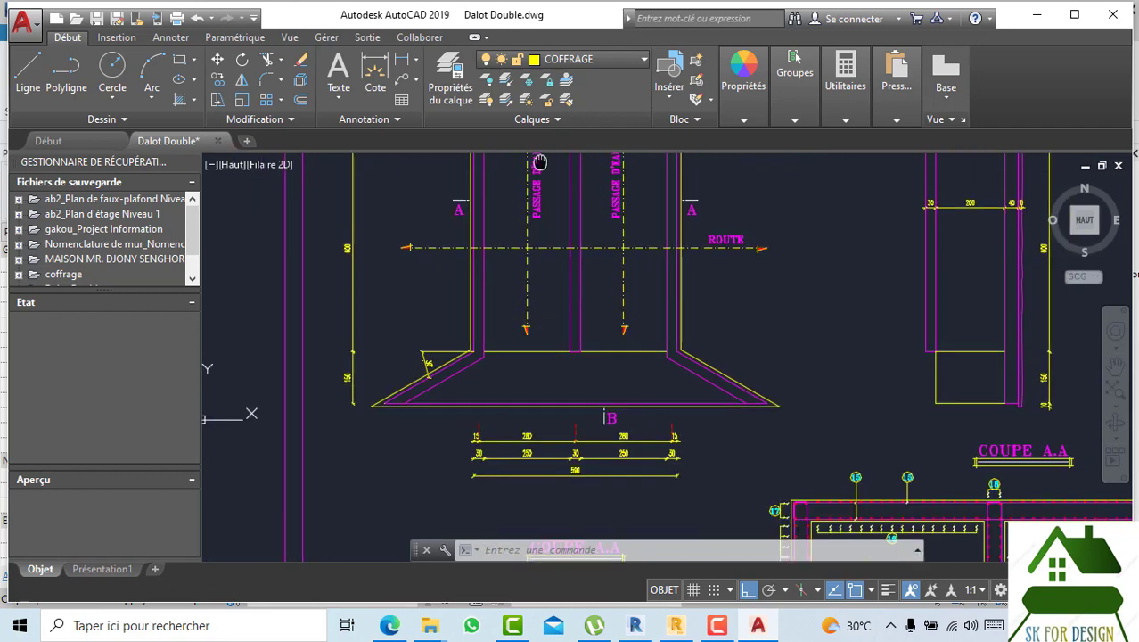
scroll(521, 445, up, 4)
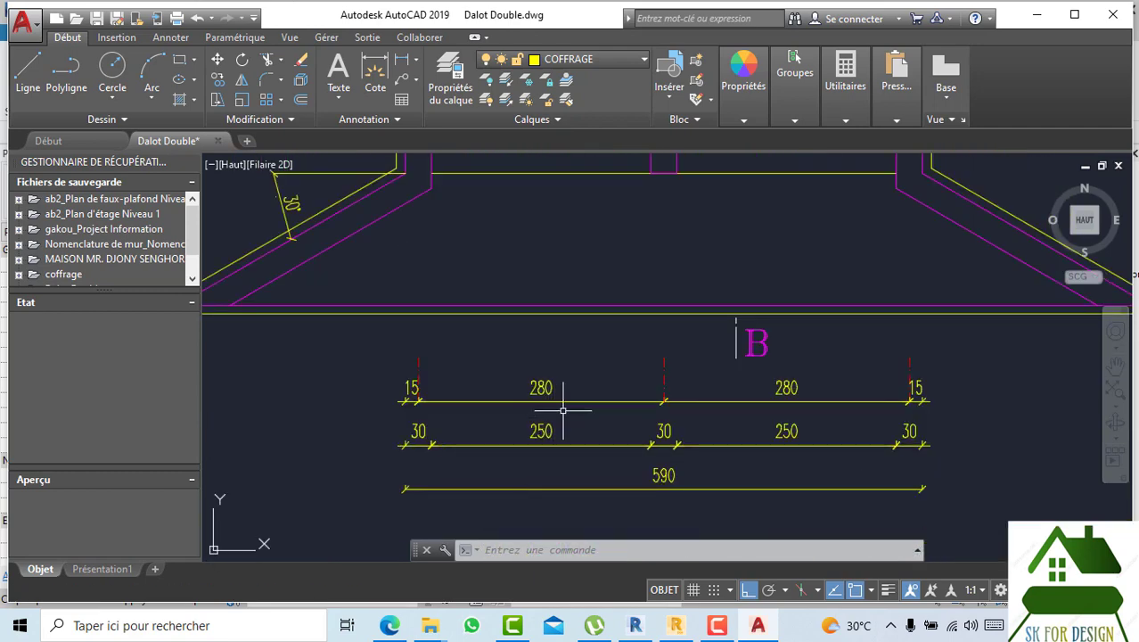
scroll(548, 428, down, 2)
middle_drag(560, 447, 491, 447)
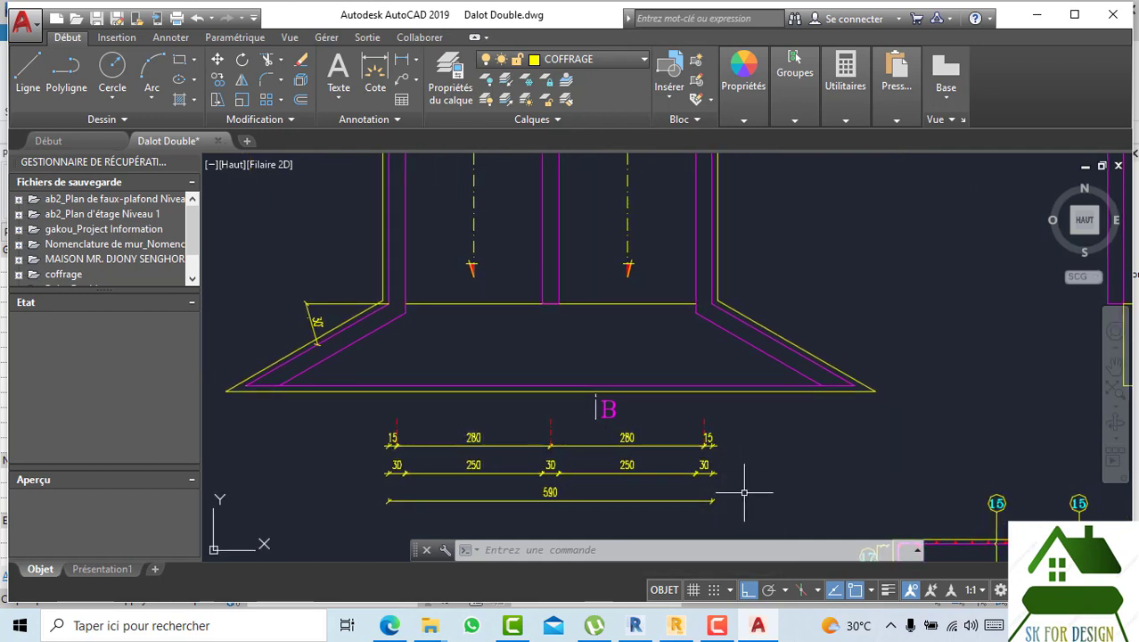
scroll(646, 303, down, 4)
mouse_move(646, 303)
middle_down()
mouse_move(572, 330)
mouse_move(545, 367)
mouse_move(589, 410)
mouse_move(582, 453)
mouse_move(608, 327)
middle_up()
scroll(475, 385, up, 2)
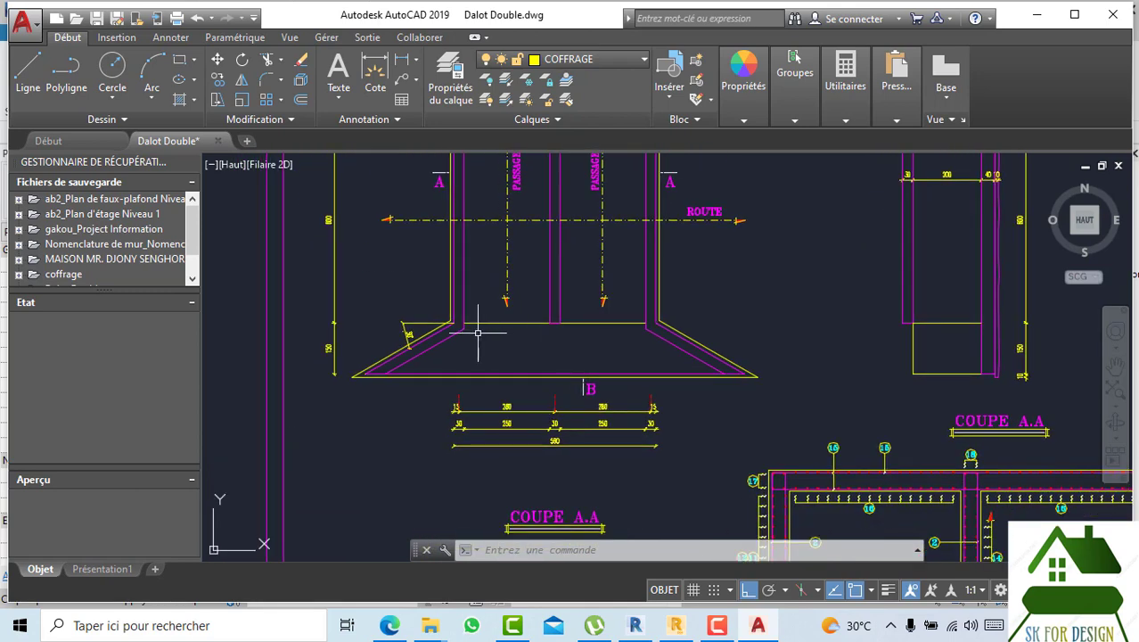
middle_drag(850, 359, 728, 206)
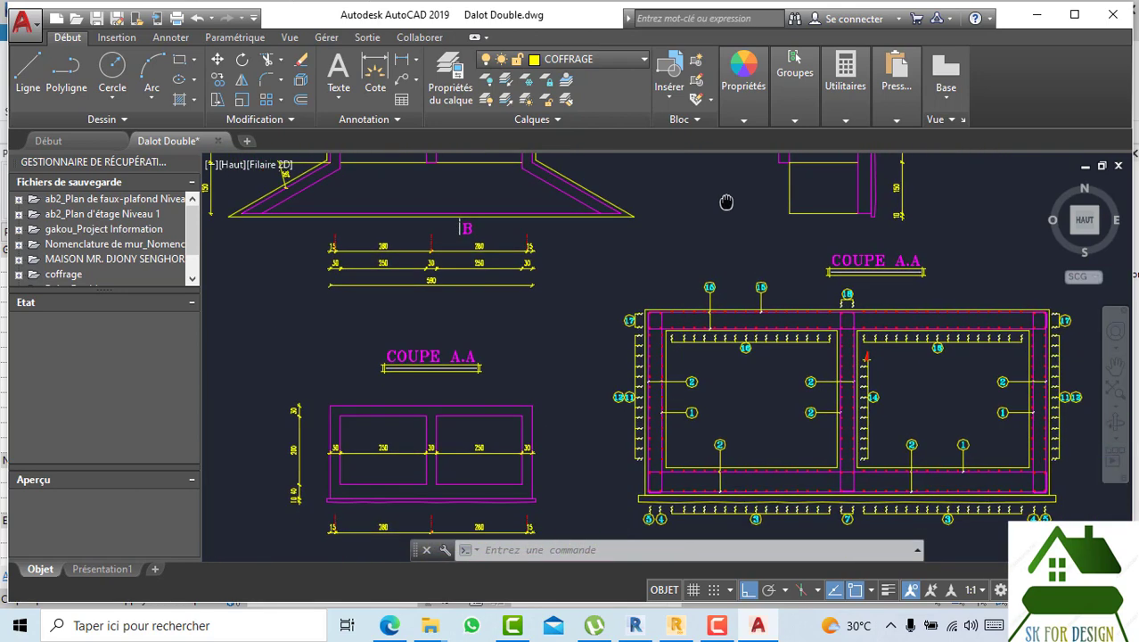
- Inspect the lower-left wing wall's angle and measure its sloping outer edge with a temporary dimension, turning Ortho off
scroll(457, 247, up, 6)
scroll(517, 256, down, 5)
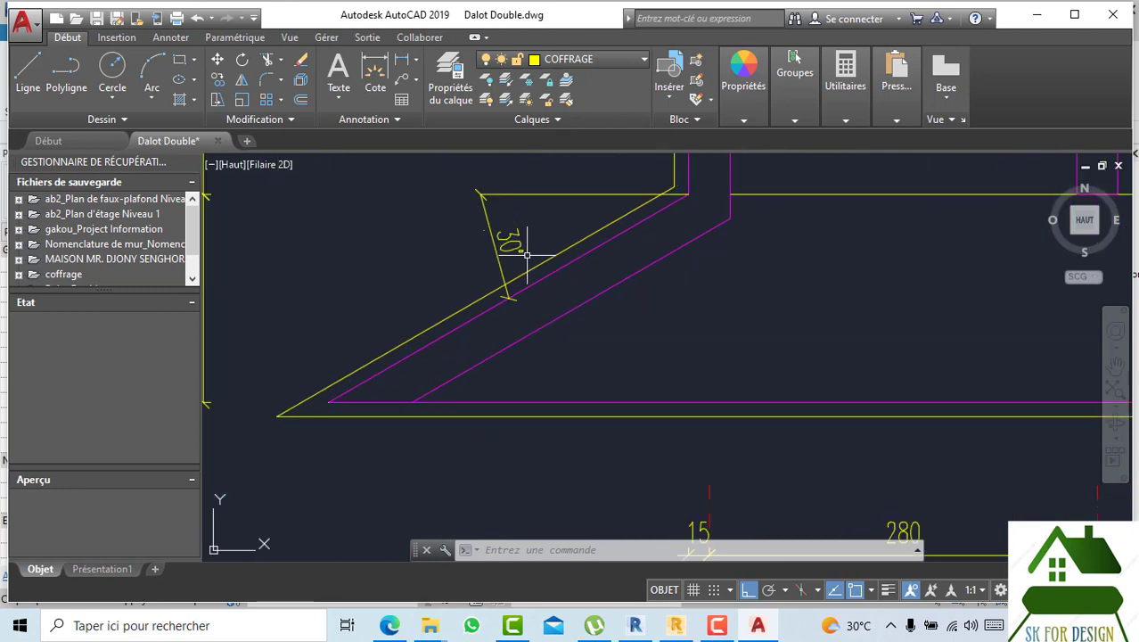
click(384, 69)
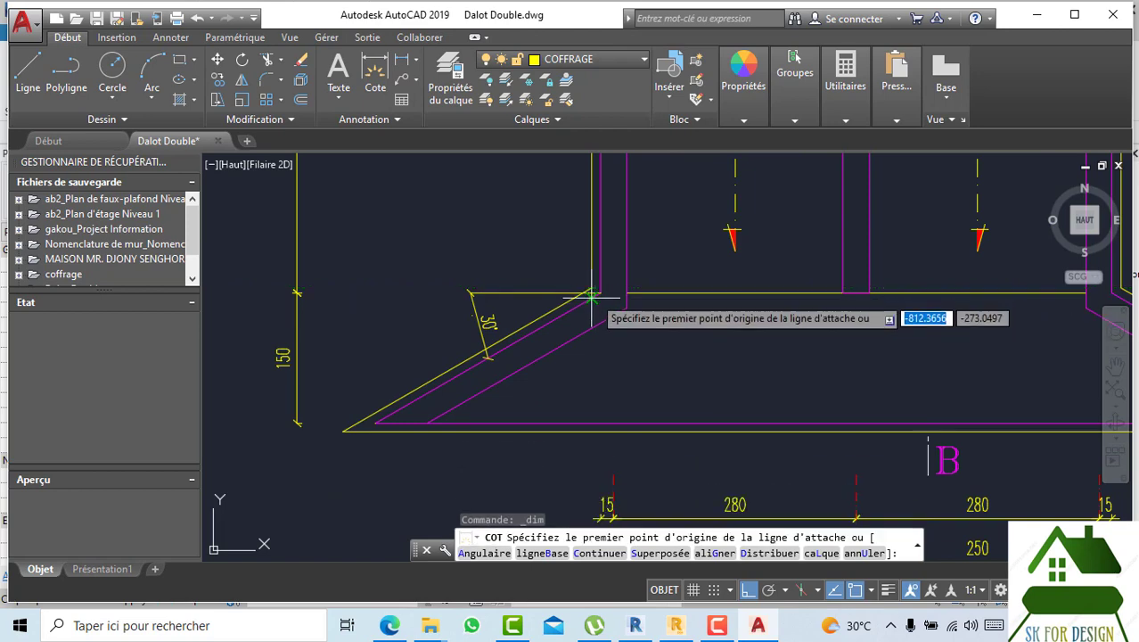
click(590, 294)
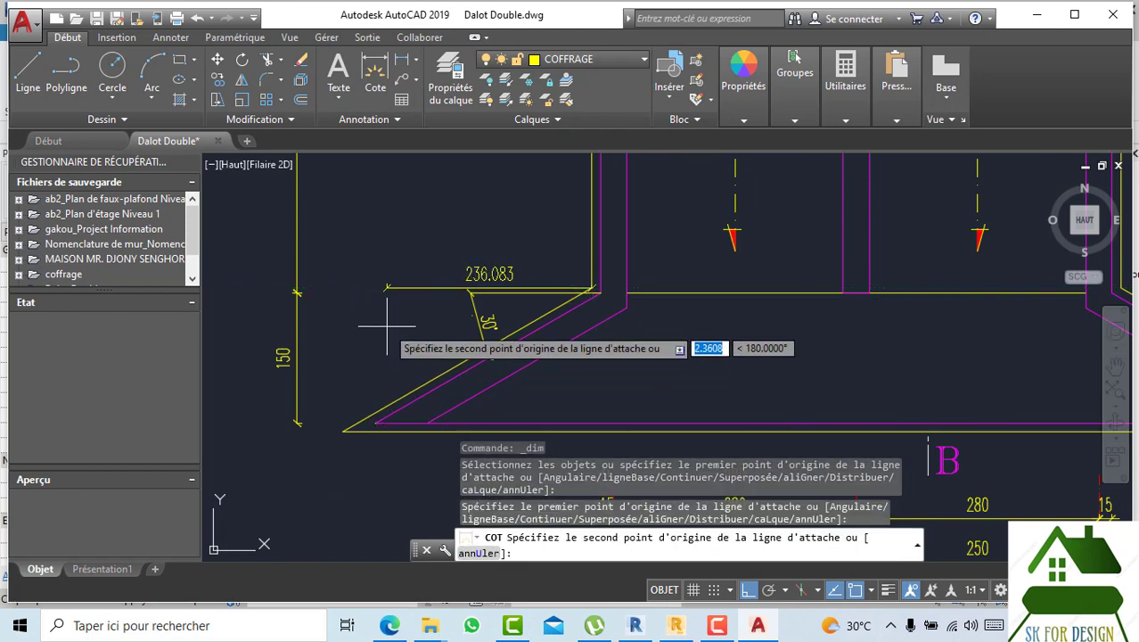
click(745, 590)
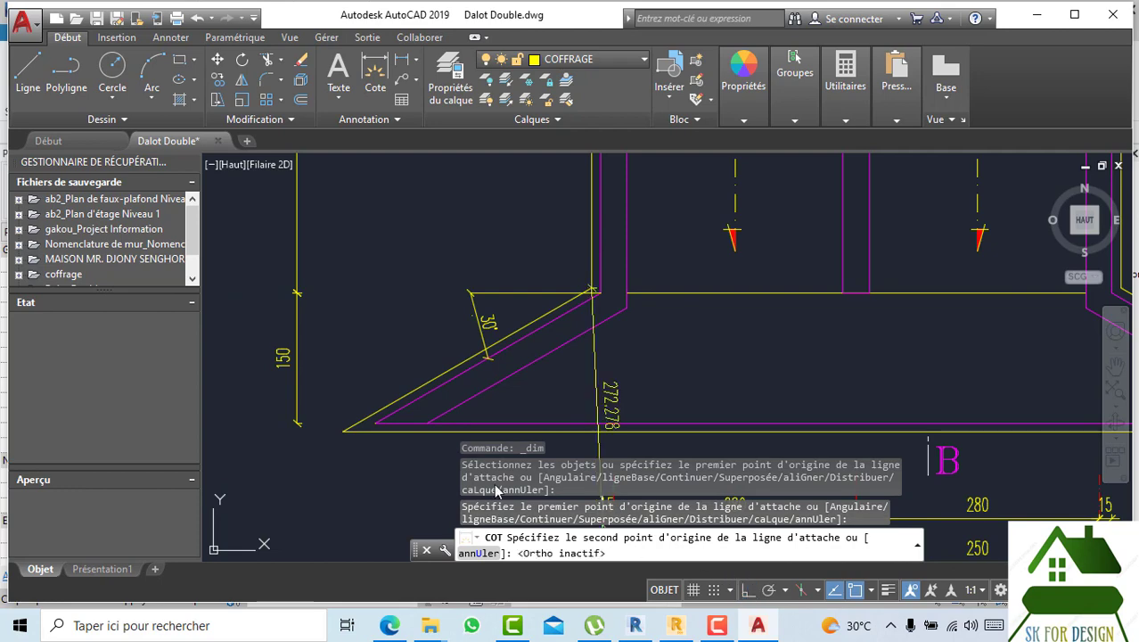
click(342, 431)
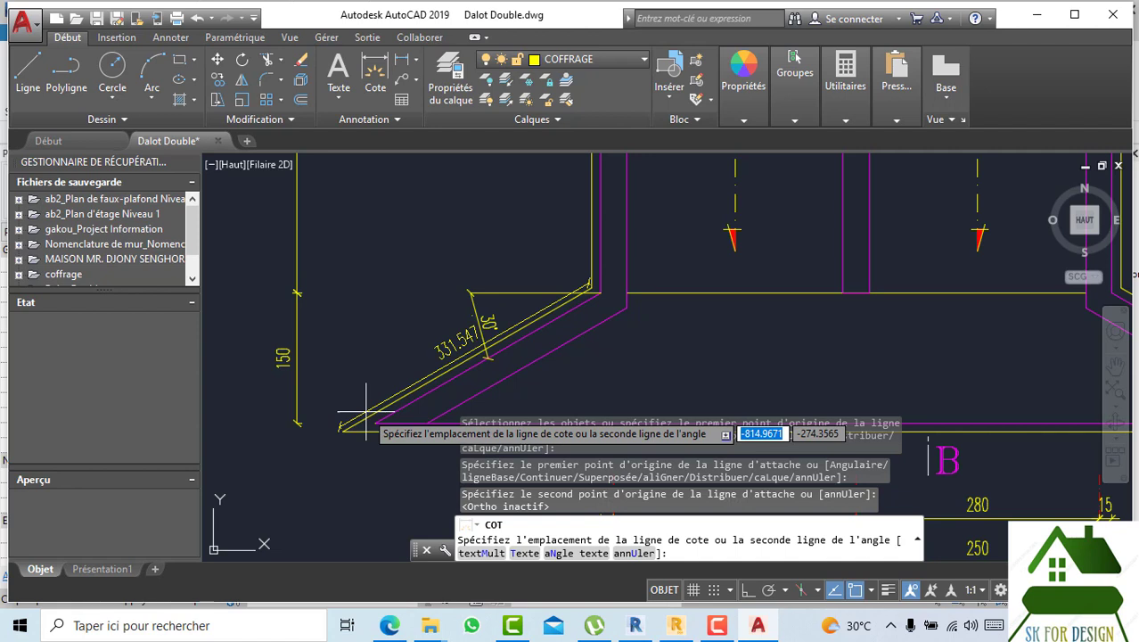
key(Escape)
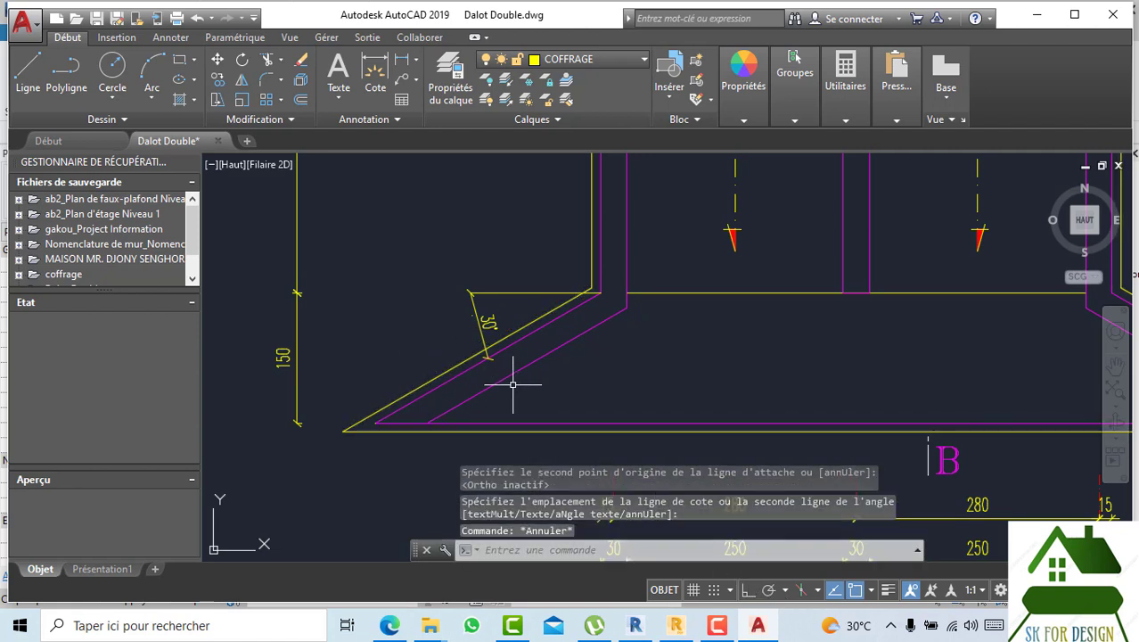
- Repeat the temporary aligned dimension on the lower-left wing wall's outer edge to read its length
scroll(512, 385, down, 2)
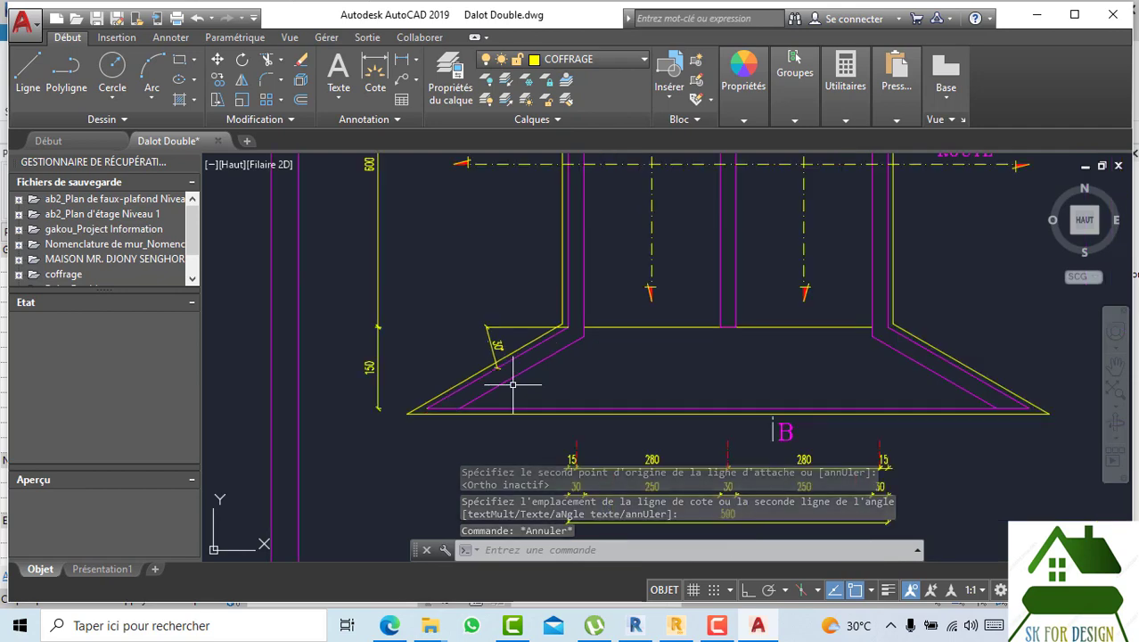
click(377, 71)
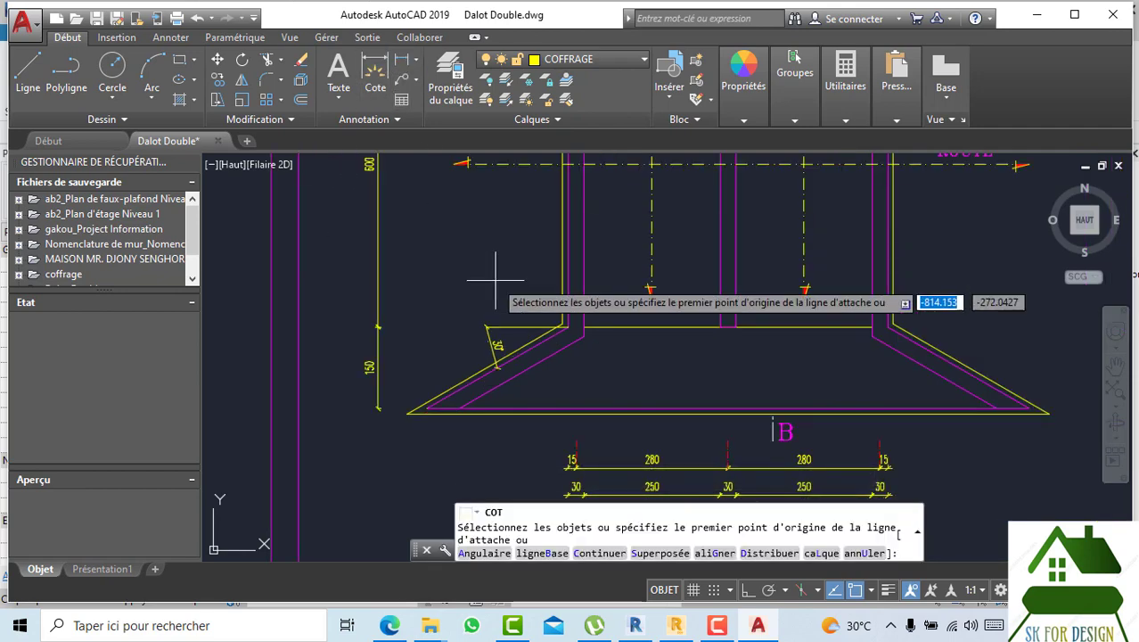
click(563, 326)
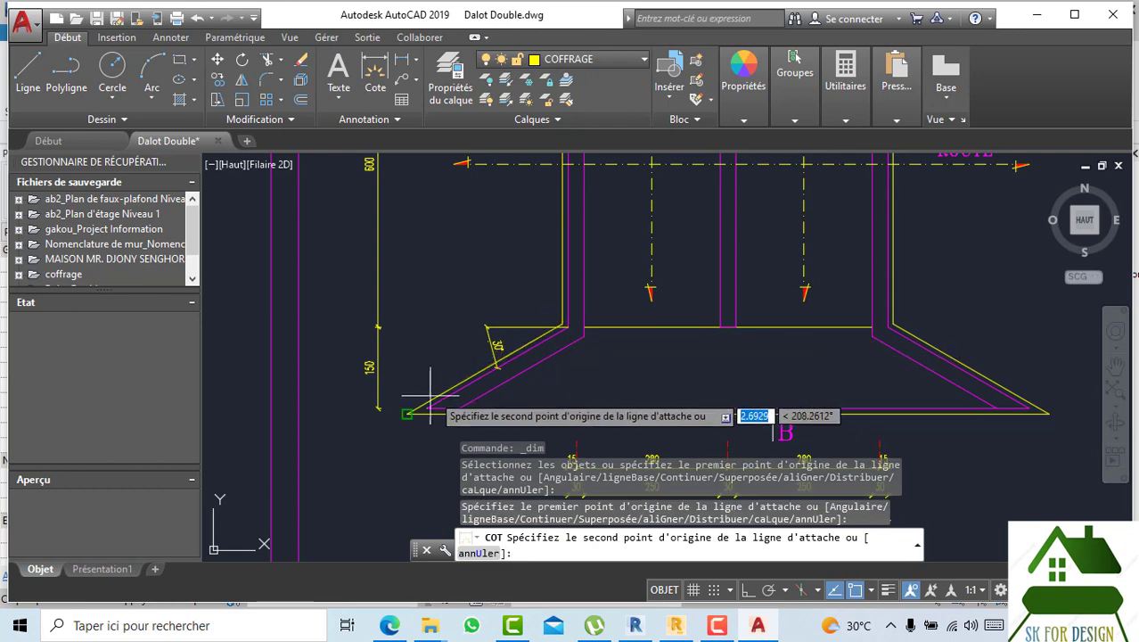
click(406, 414)
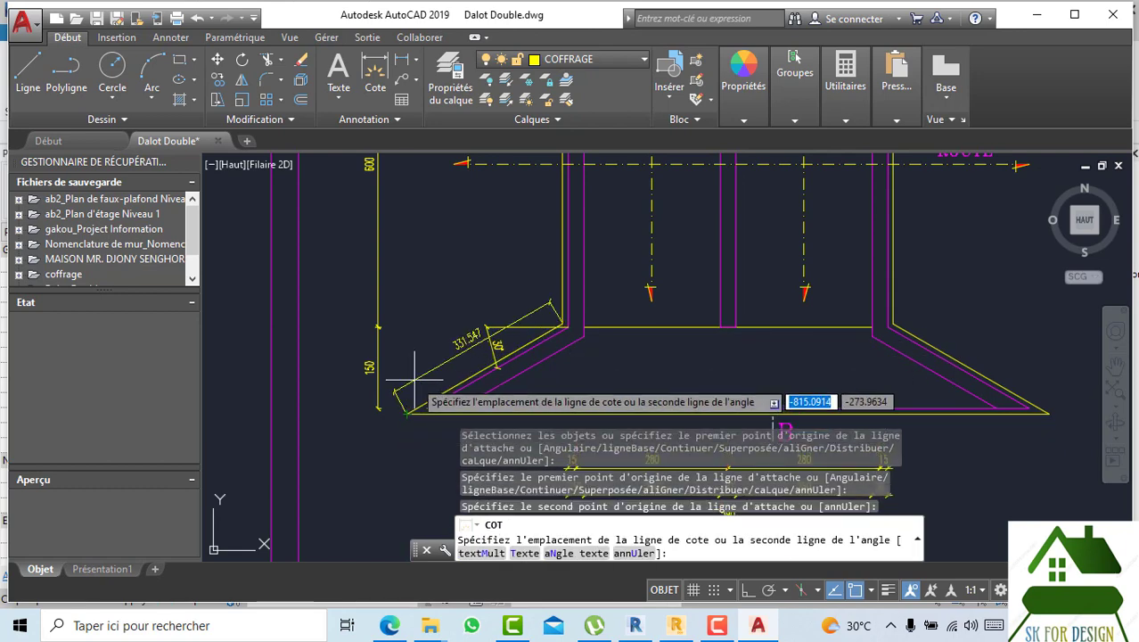
scroll(415, 381, up, 2)
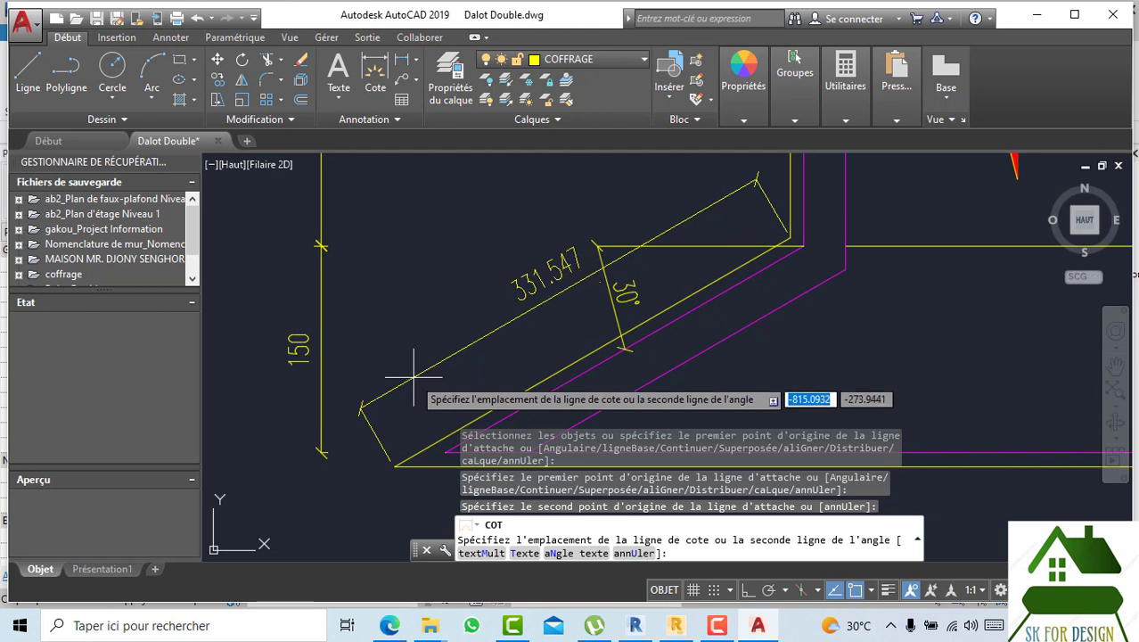
scroll(414, 379, down, 2)
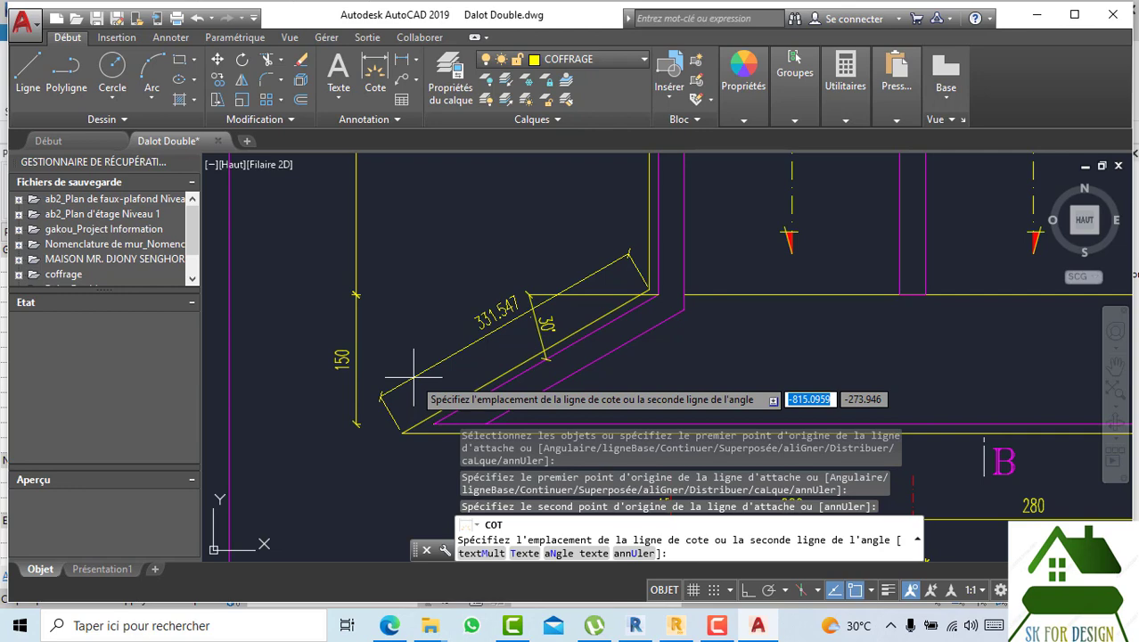
scroll(414, 378, down, 4)
click(414, 374)
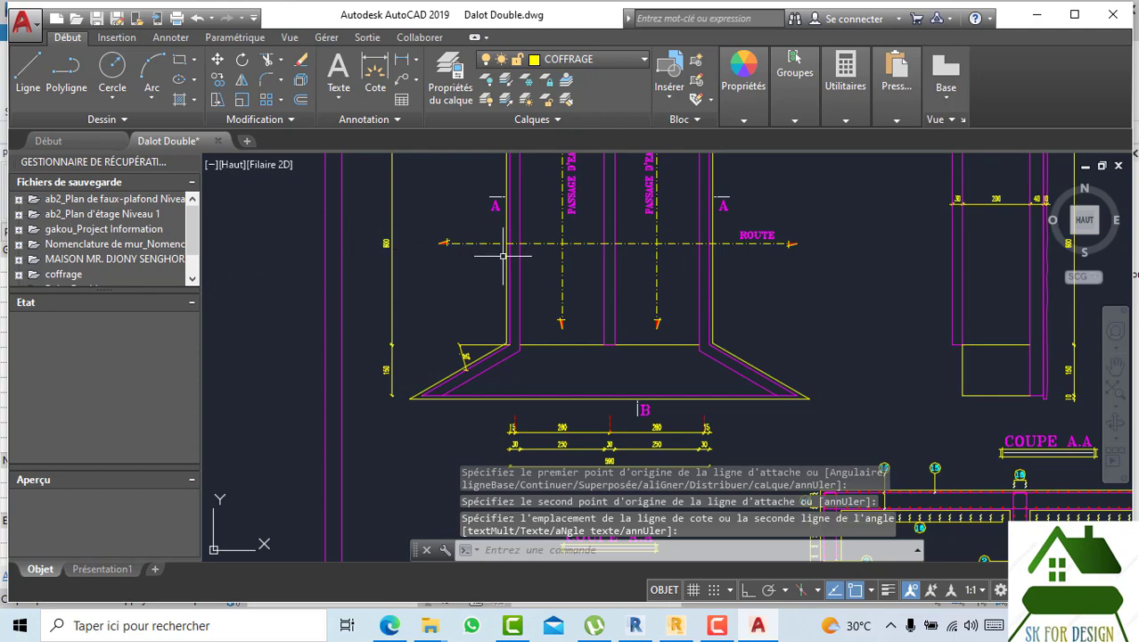
- Review the raft and wall reinforcement drawings, and check the axis spacing dimensions below the culvert plan again
mouse_move(575, 283)
middle_down()
mouse_move(561, 285)
mouse_move(533, 235)
mouse_move(627, 247)
middle_up()
scroll(626, 247, down, 3)
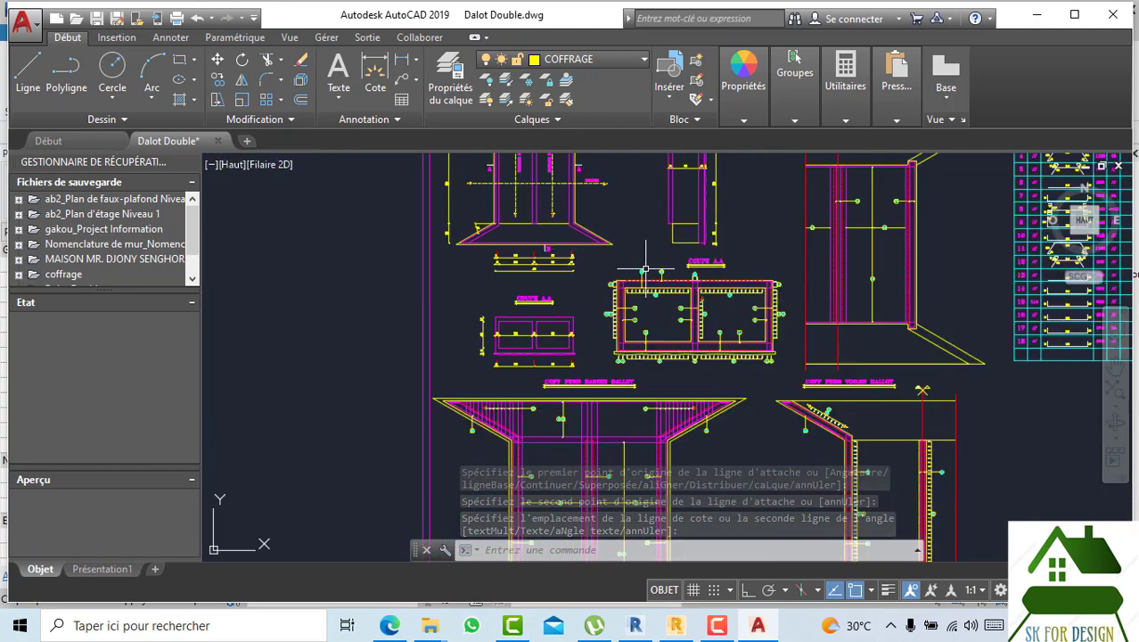
middle_drag(708, 297, 532, 259)
scroll(633, 367, up, 8)
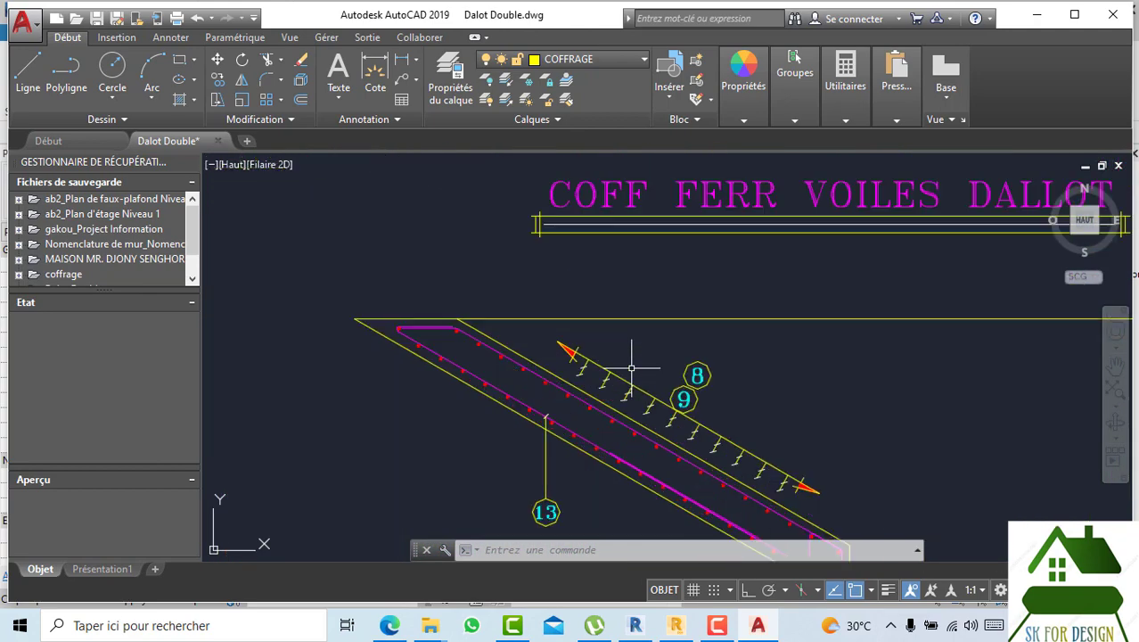
scroll(660, 307, down, 10)
scroll(467, 471, up, 8)
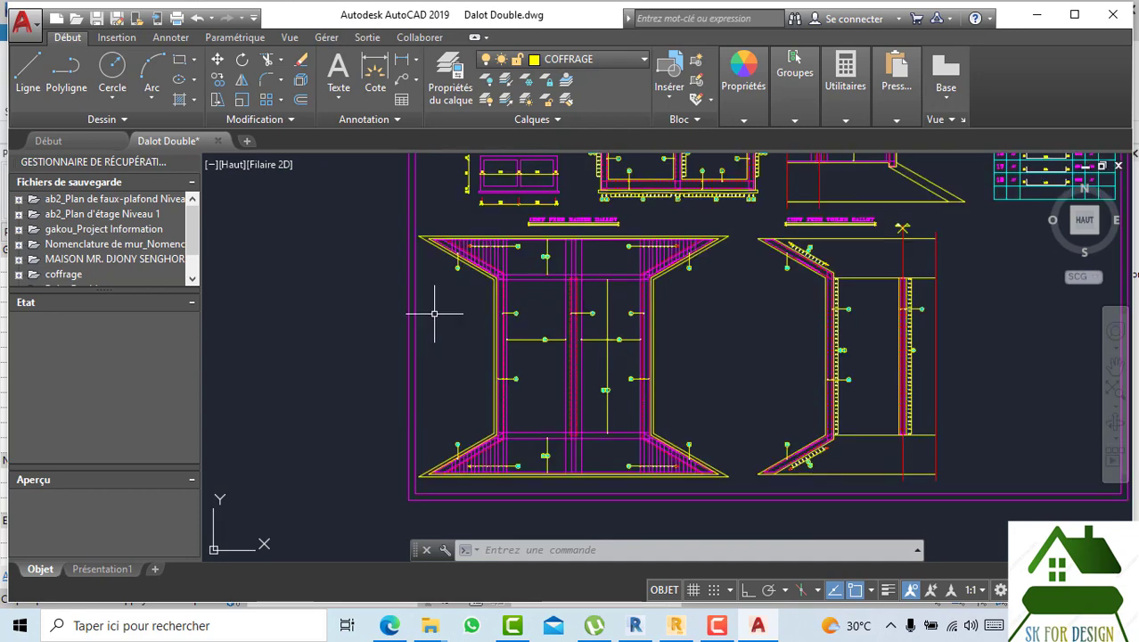
scroll(533, 249, up, 4)
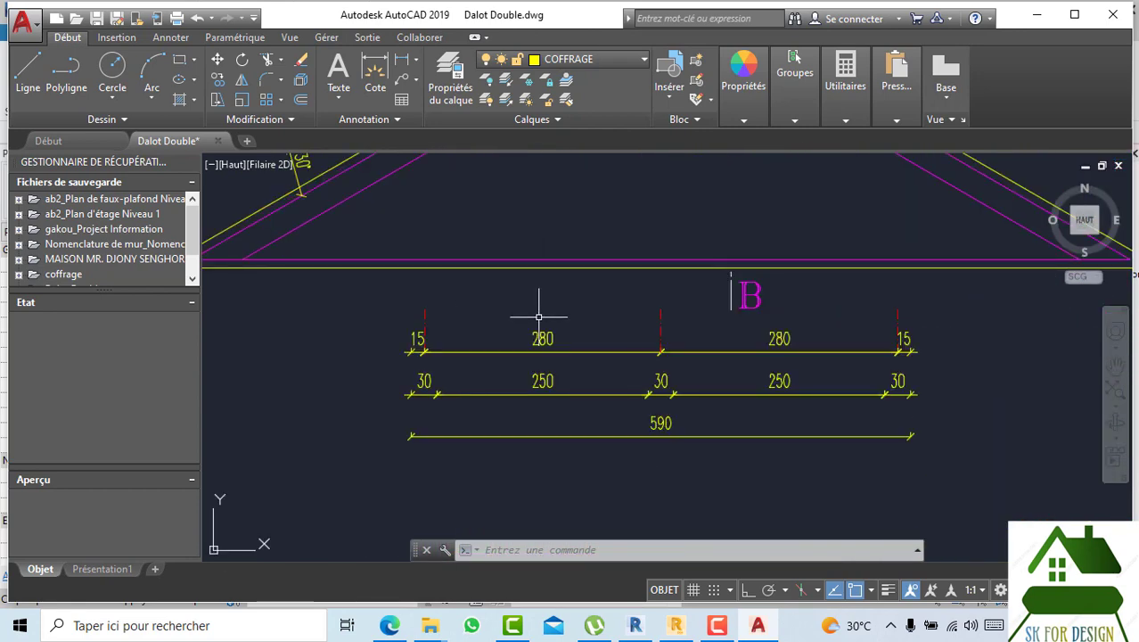
- Measure the lower-left wing wall's outer edge again with a temporary dimension, without placing it
middle_drag(542, 381, 623, 427)
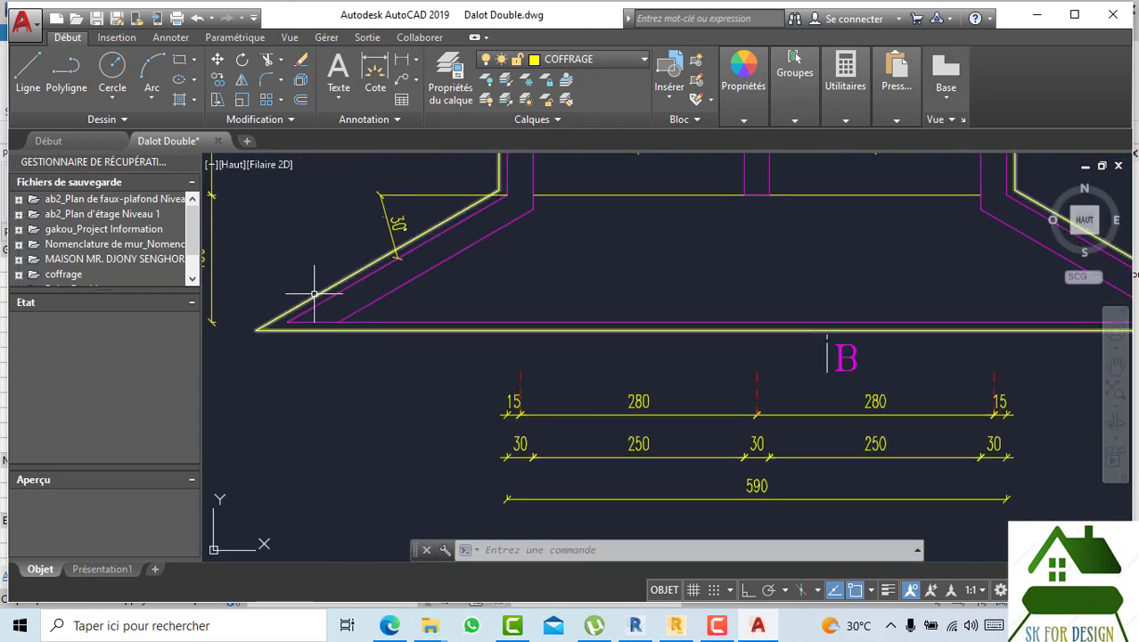
mouse_move(321, 293)
middle_down()
mouse_move(351, 325)
mouse_move(359, 359)
middle_up()
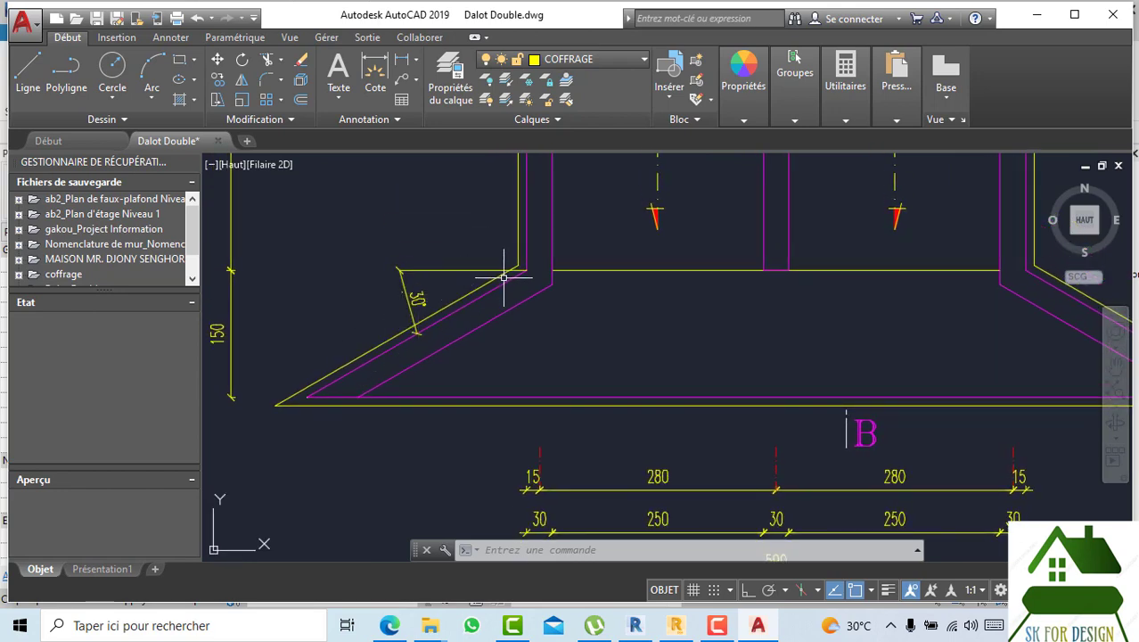
click(382, 77)
key(Return)
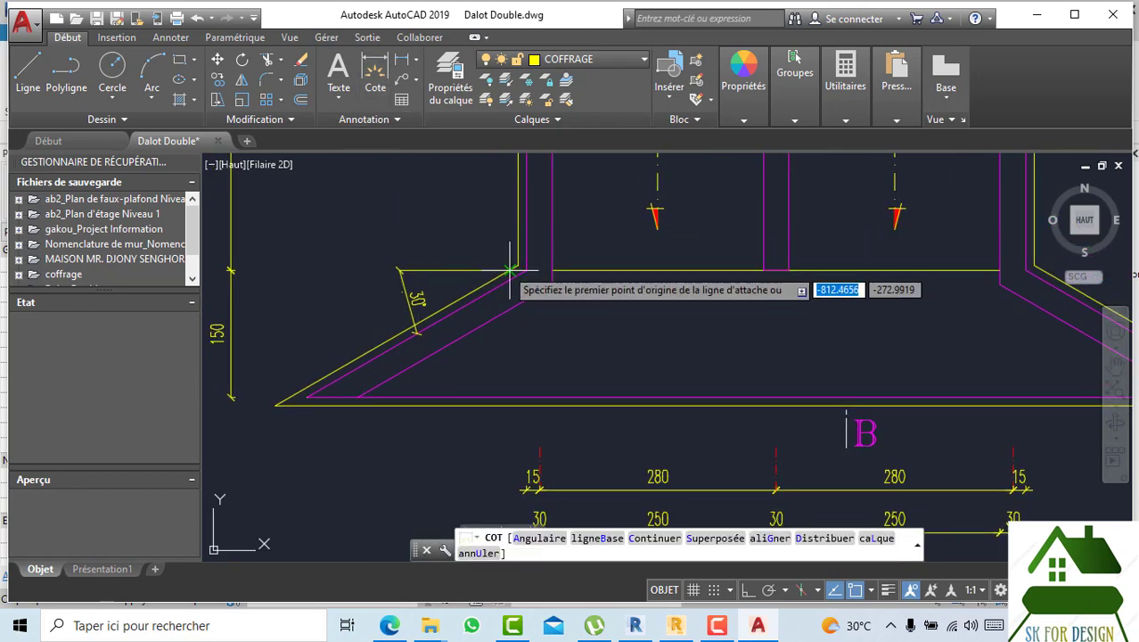
click(524, 268)
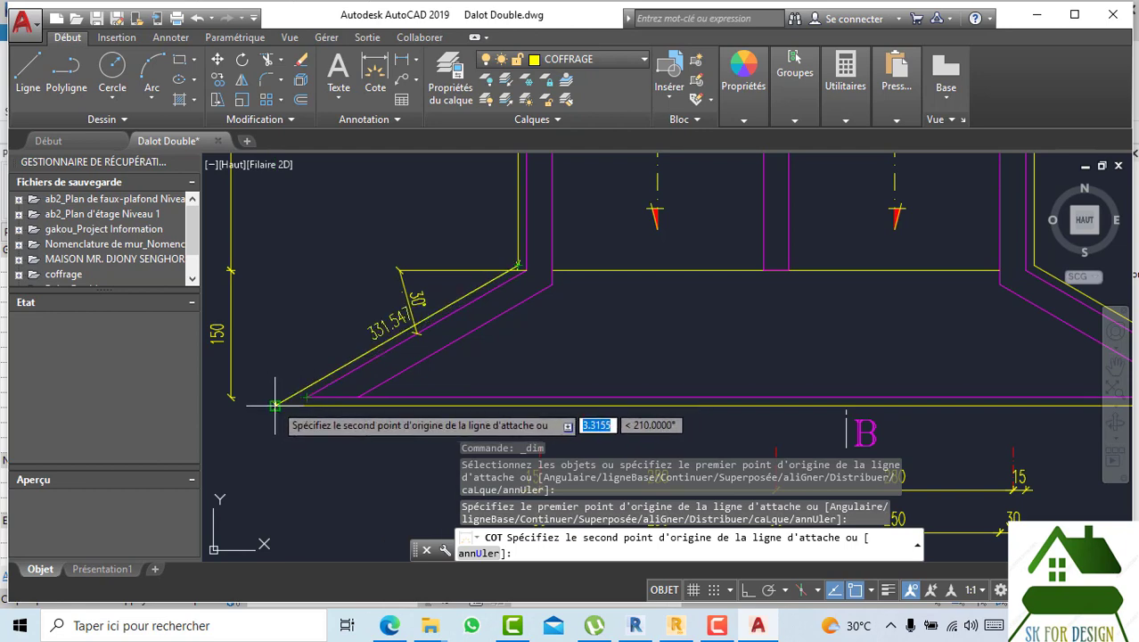
scroll(275, 405, down, 4)
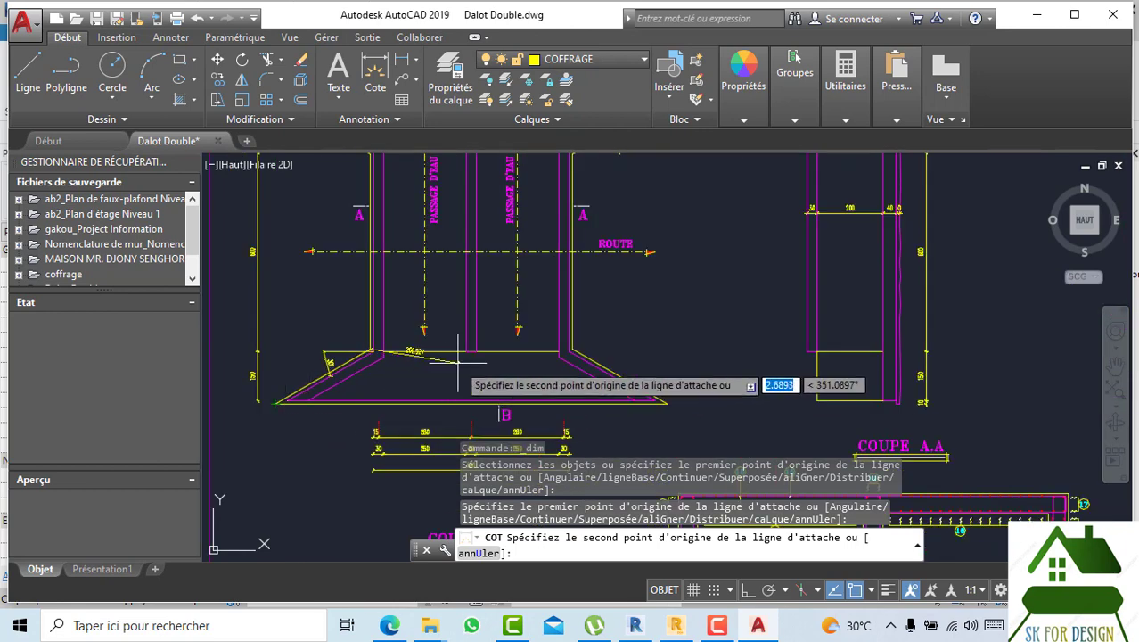
scroll(357, 374, up, 4)
key(Escape)
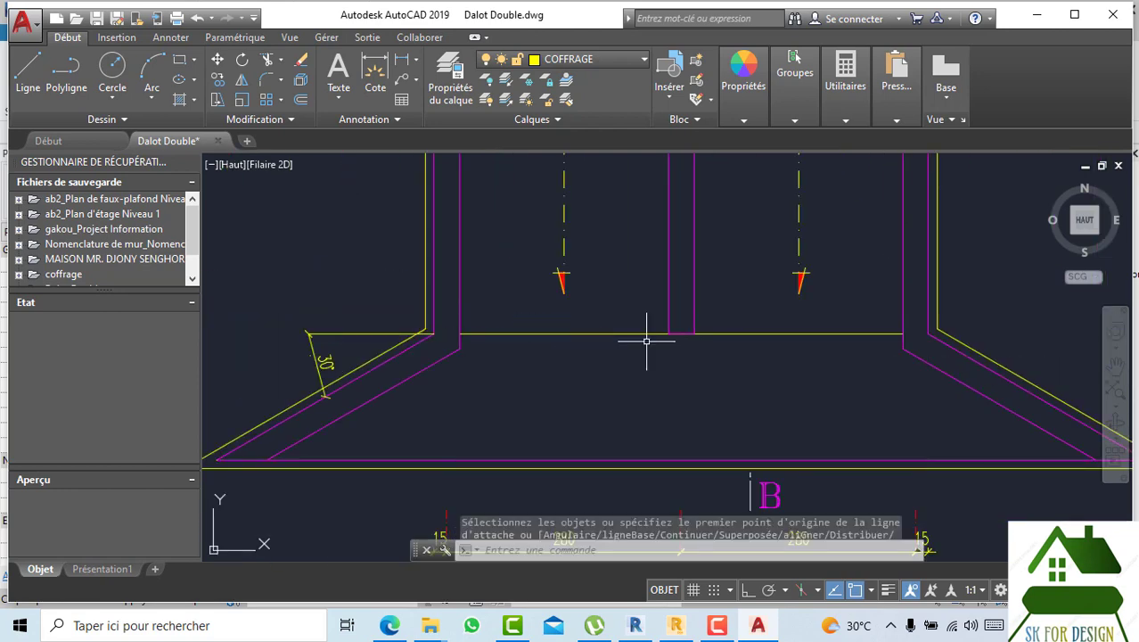
- Measure the left cell's clear span at the culvert's lower end with a temporary dimension and compare it with the plan dimensions below
click(375, 71)
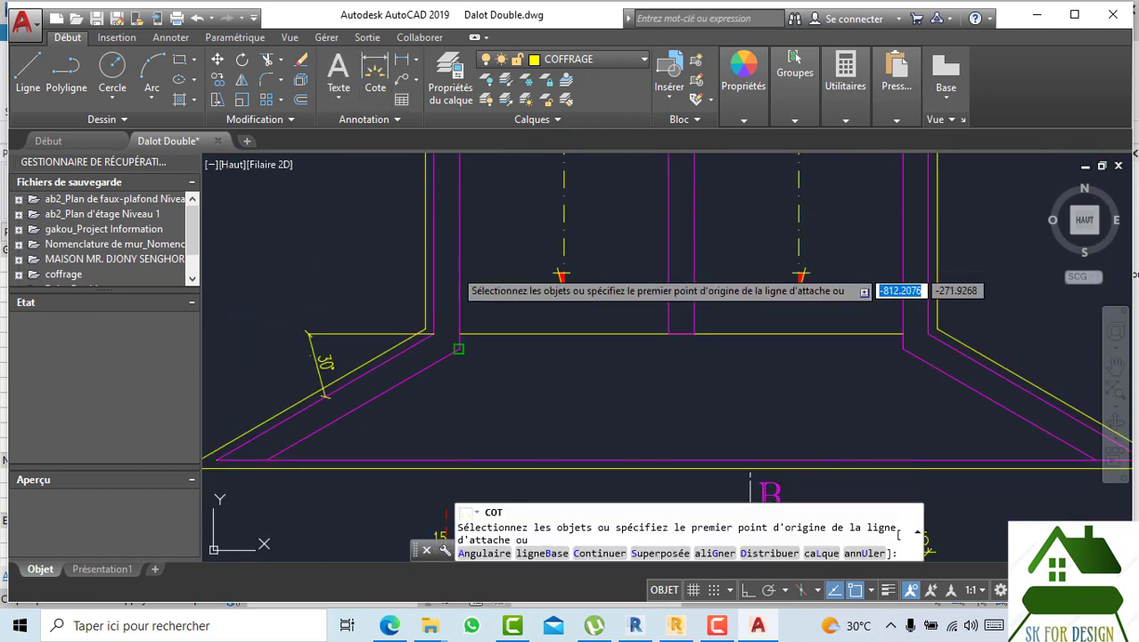
click(459, 333)
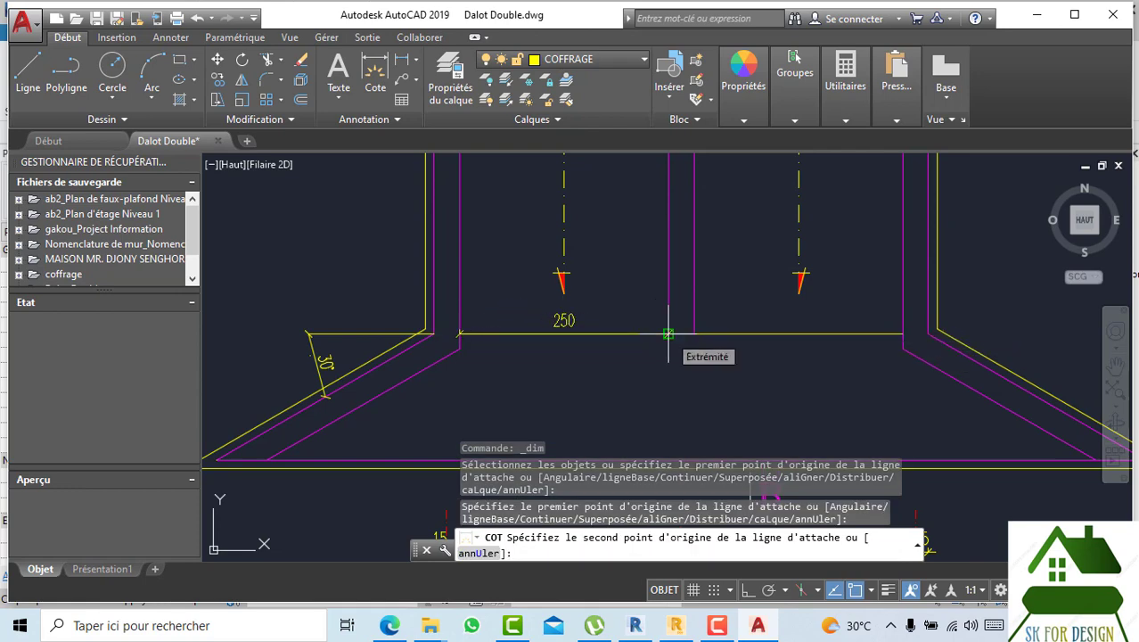
scroll(668, 333, down, 2)
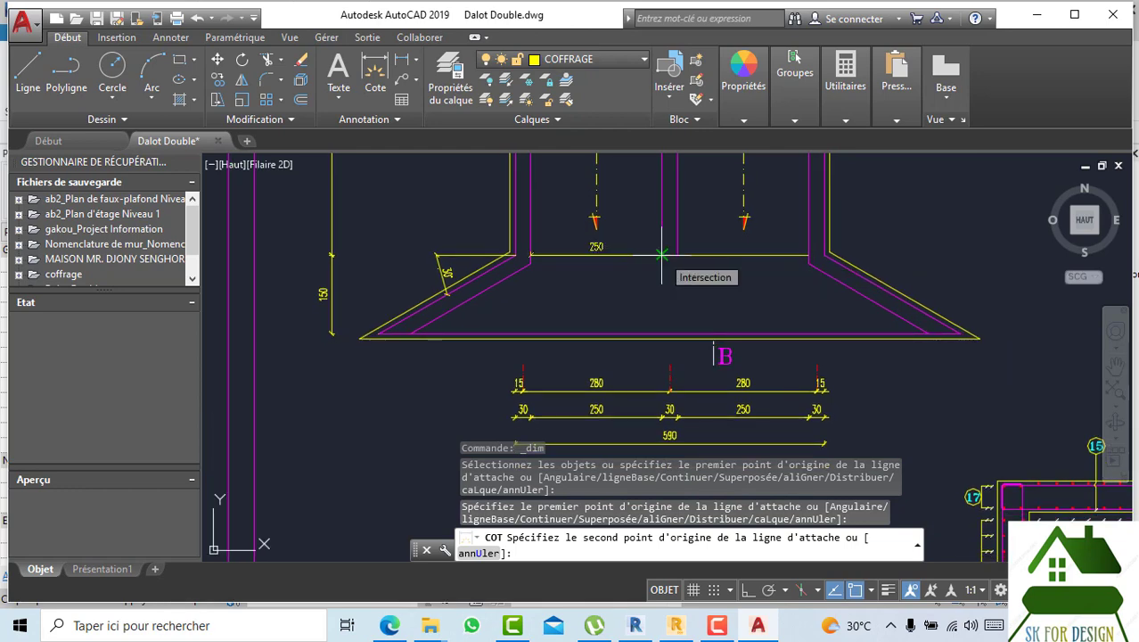
scroll(661, 255, down, 2)
key(Escape)
scroll(695, 438, down, 1)
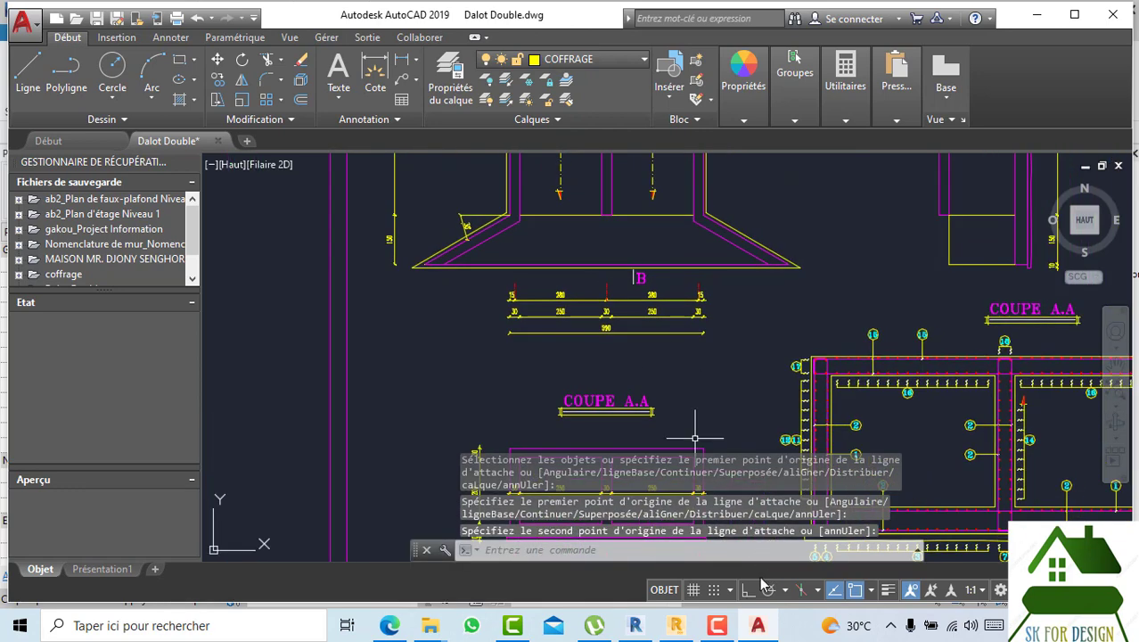
- Switch to the Revit project and set the spacing between grids 1 and 2 to 6.5 by moving grid 1
click(638, 627)
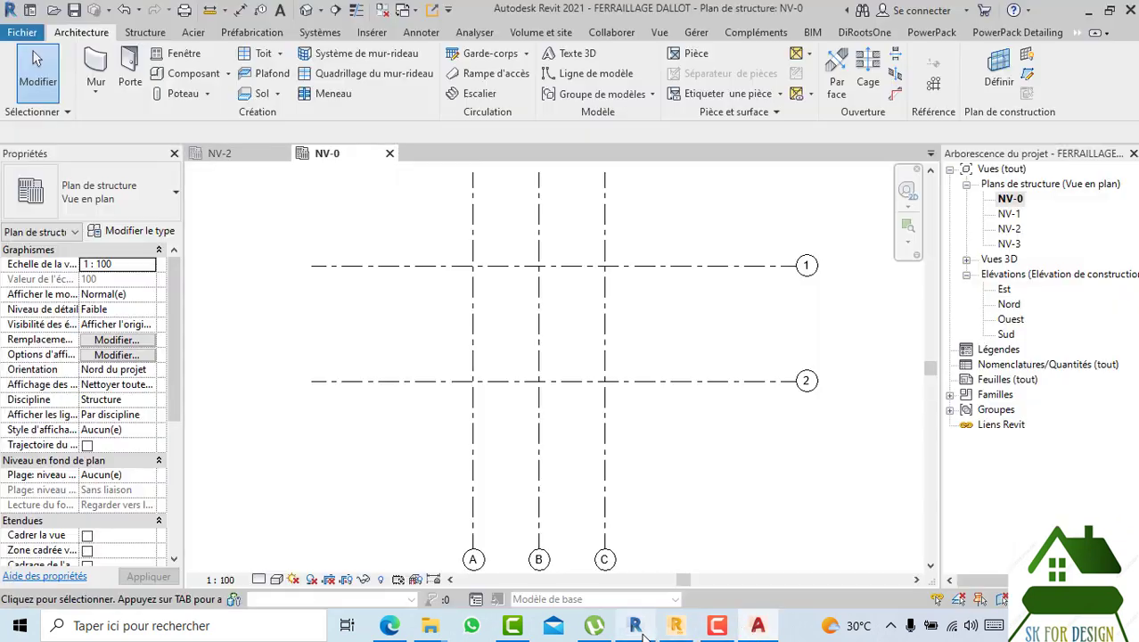
click(353, 265)
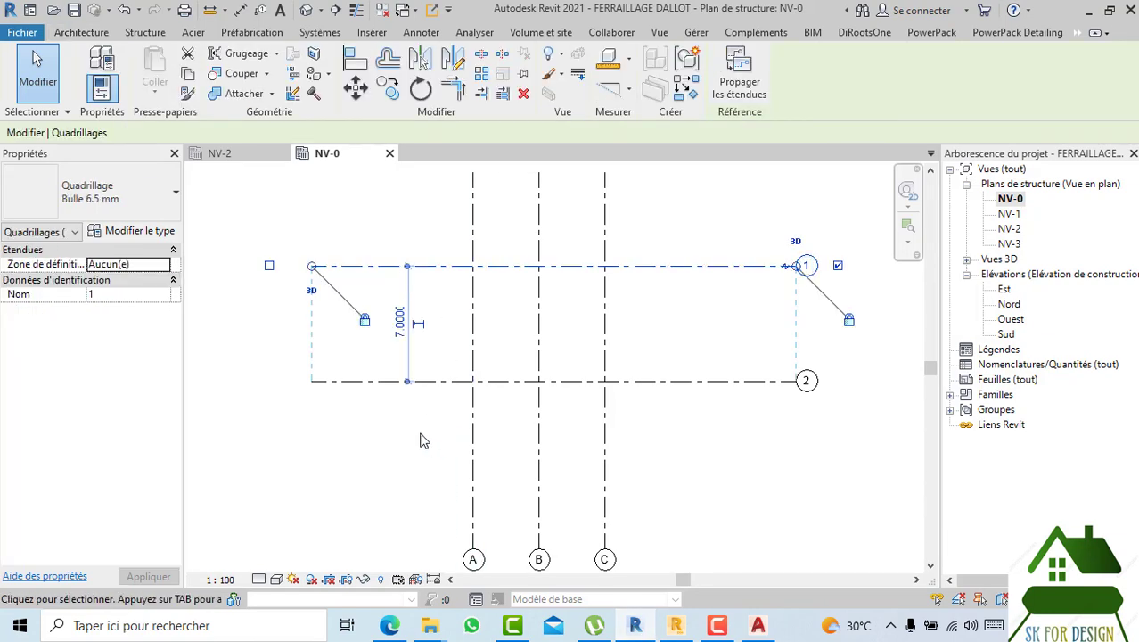
click(400, 322)
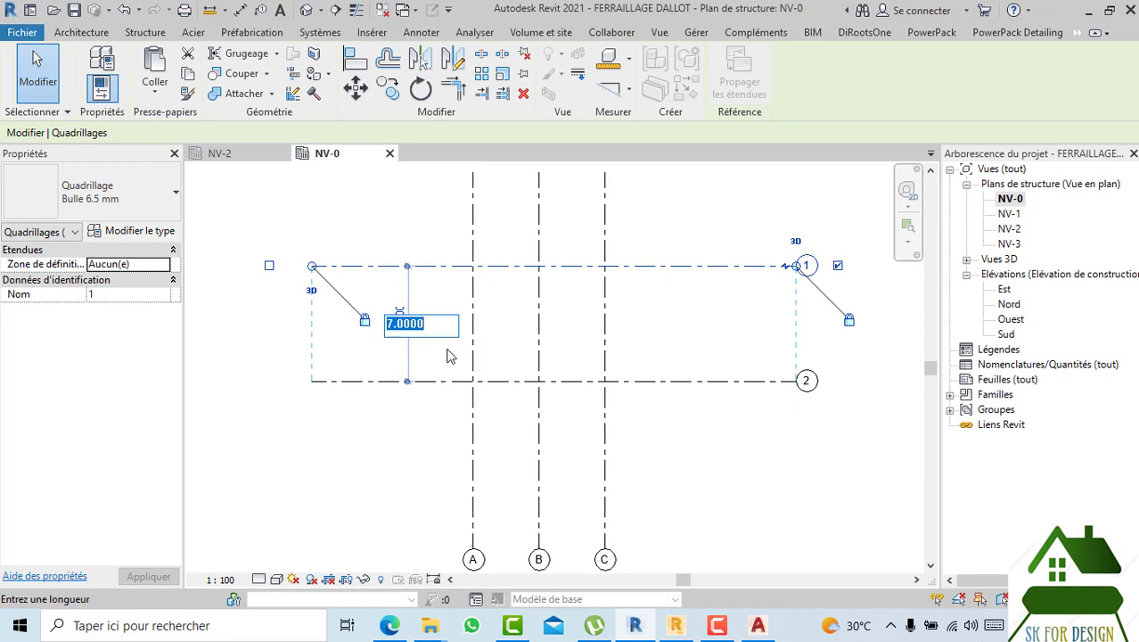
double_click(407, 322)
text(6.5)
key(Return)
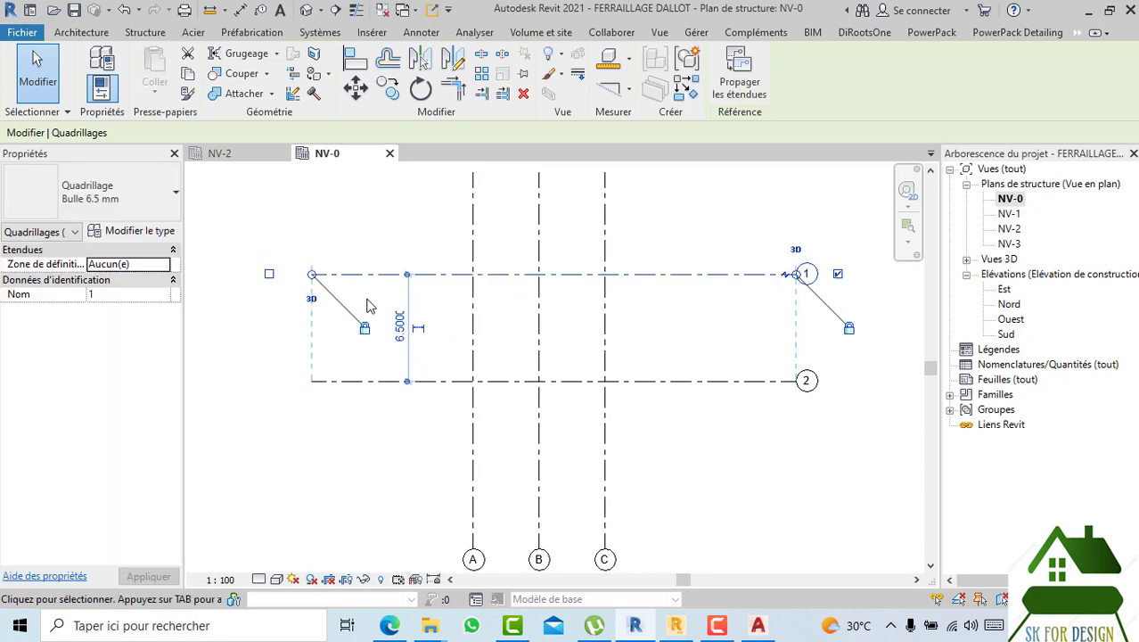
click(401, 224)
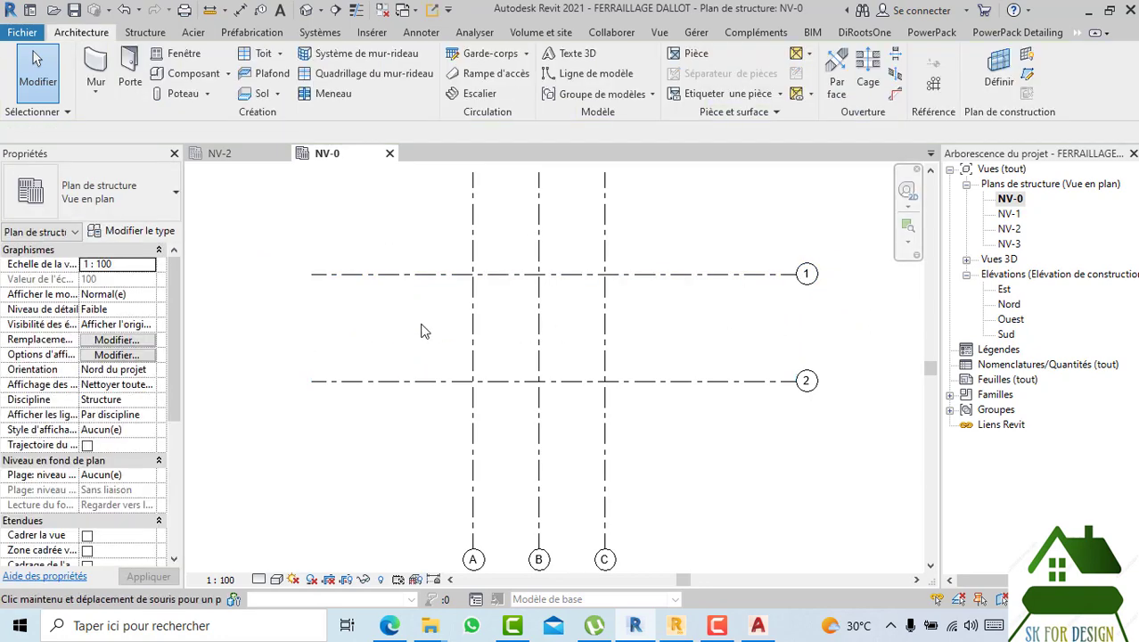
- Draw a diagonal grid line in NV-0 from the intersection of grids A and 1 to the intersection of grids C and 2
scroll(540, 329, up, 2)
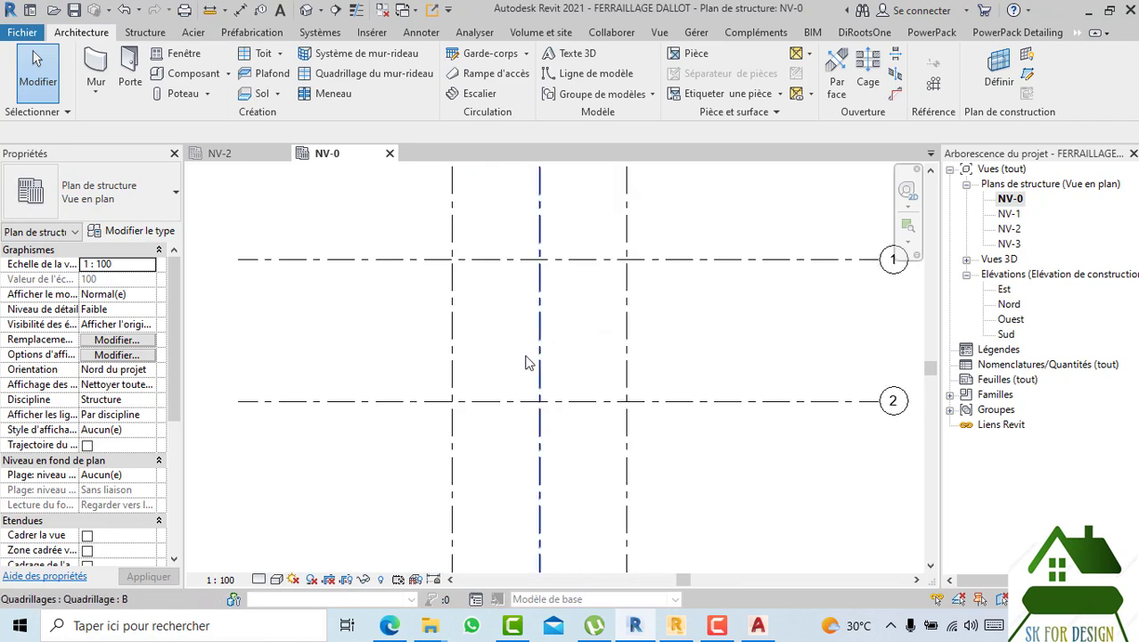
middle_drag(501, 323, 487, 318)
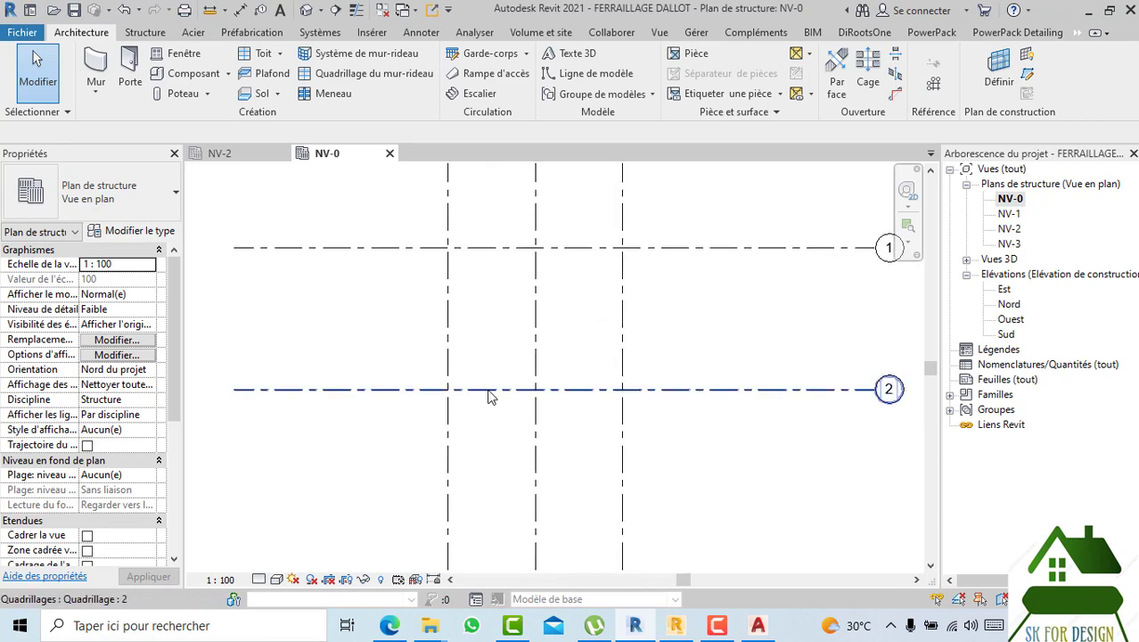
scroll(488, 392, down, 1)
middle_drag(490, 405, 499, 372)
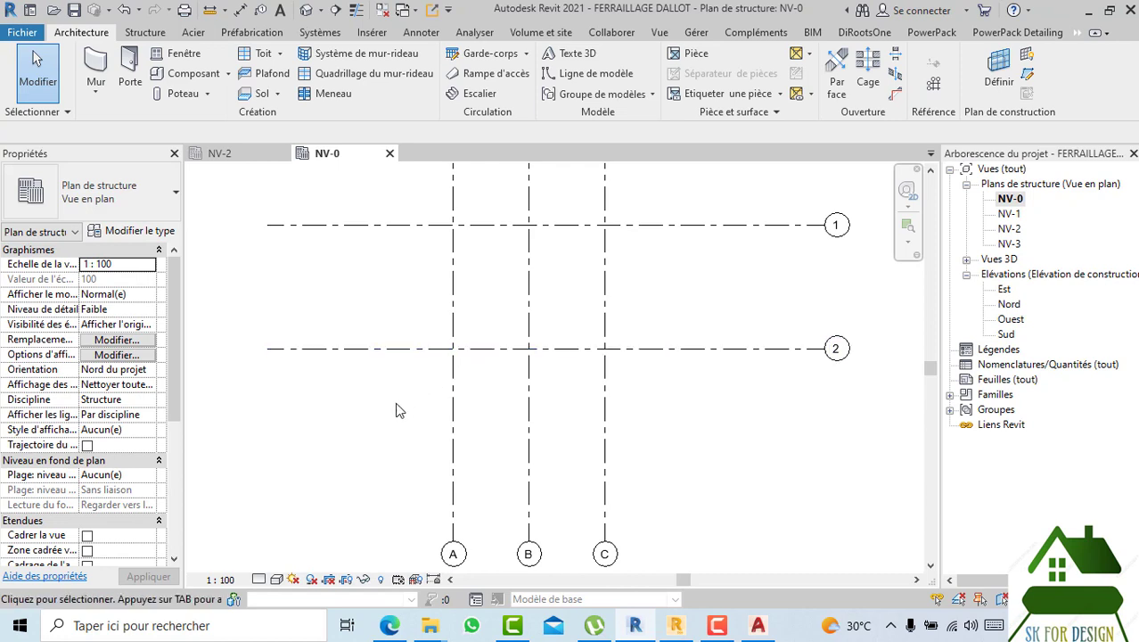
middle_drag(405, 392, 419, 481)
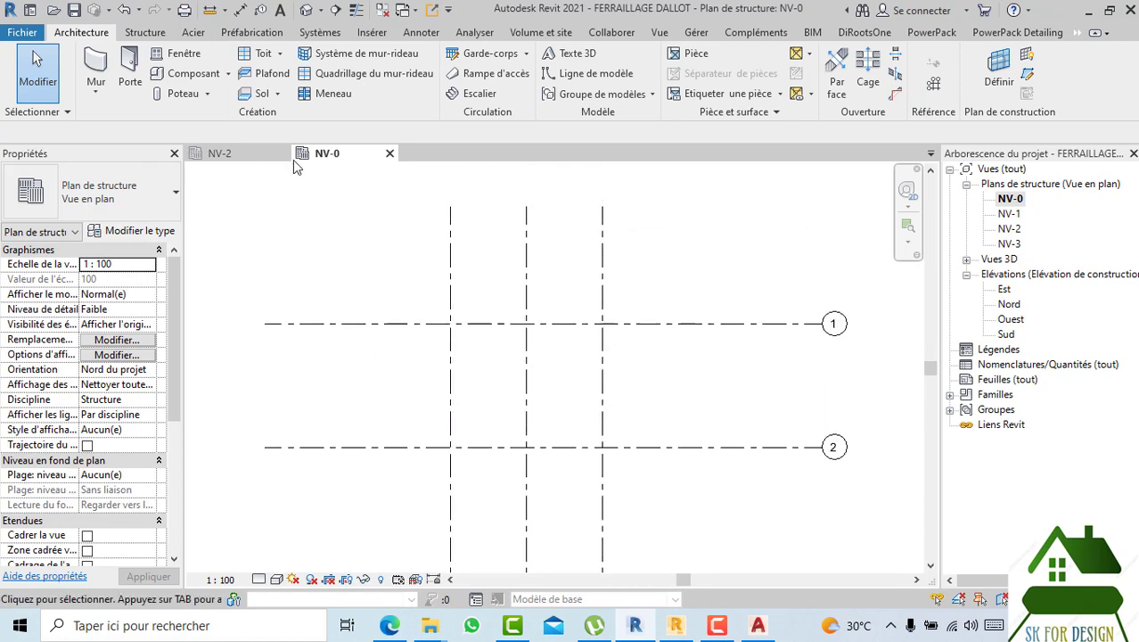
click(929, 84)
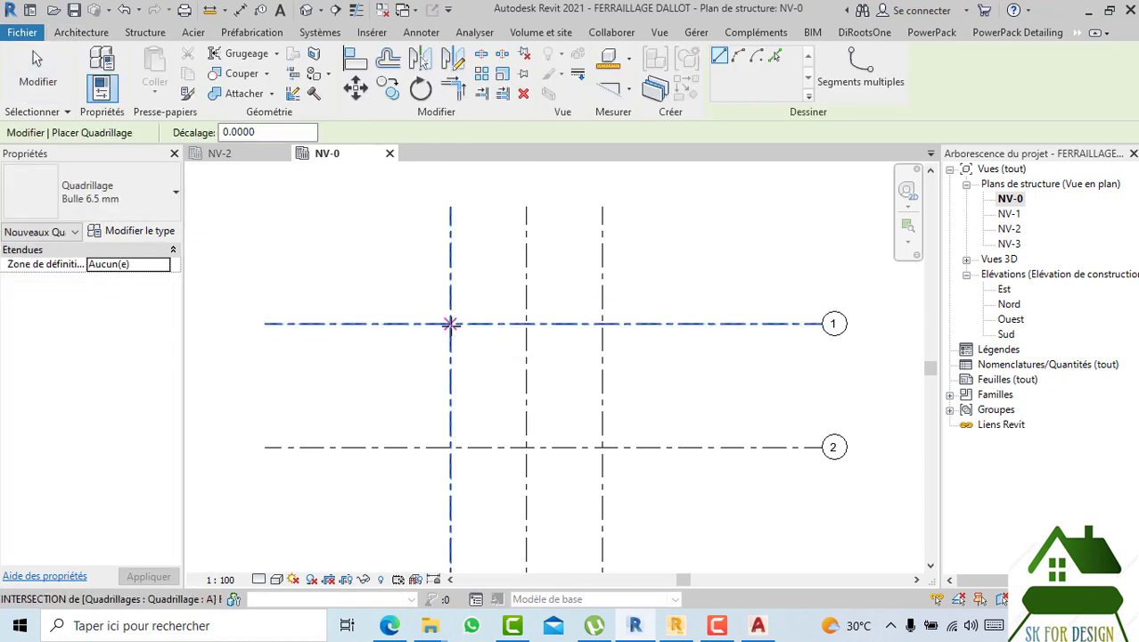
click(450, 323)
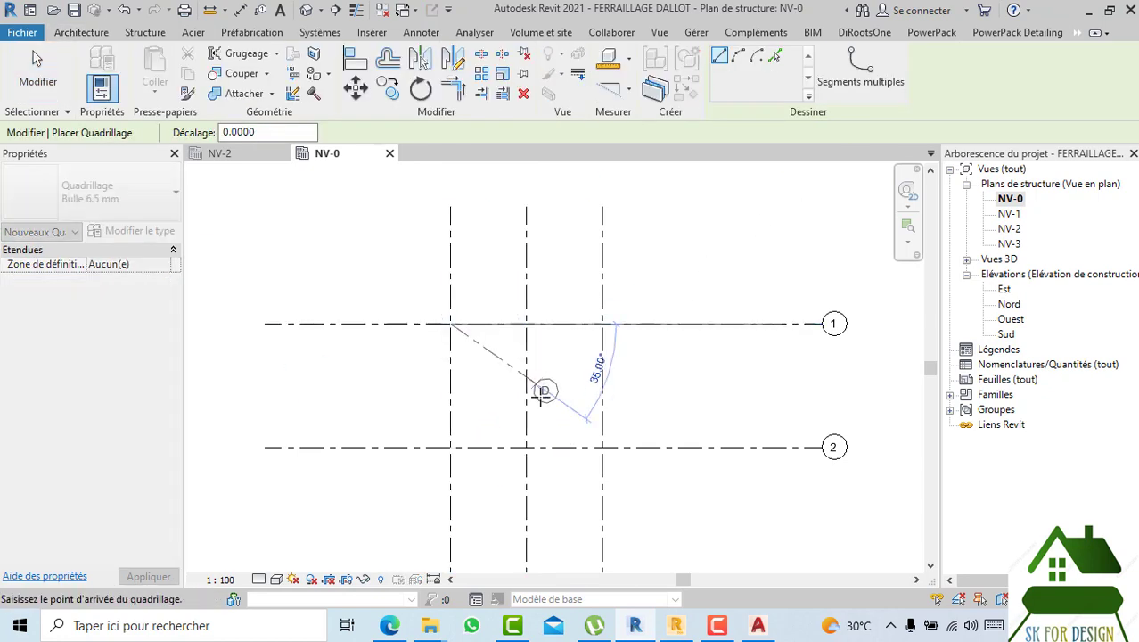
click(603, 447)
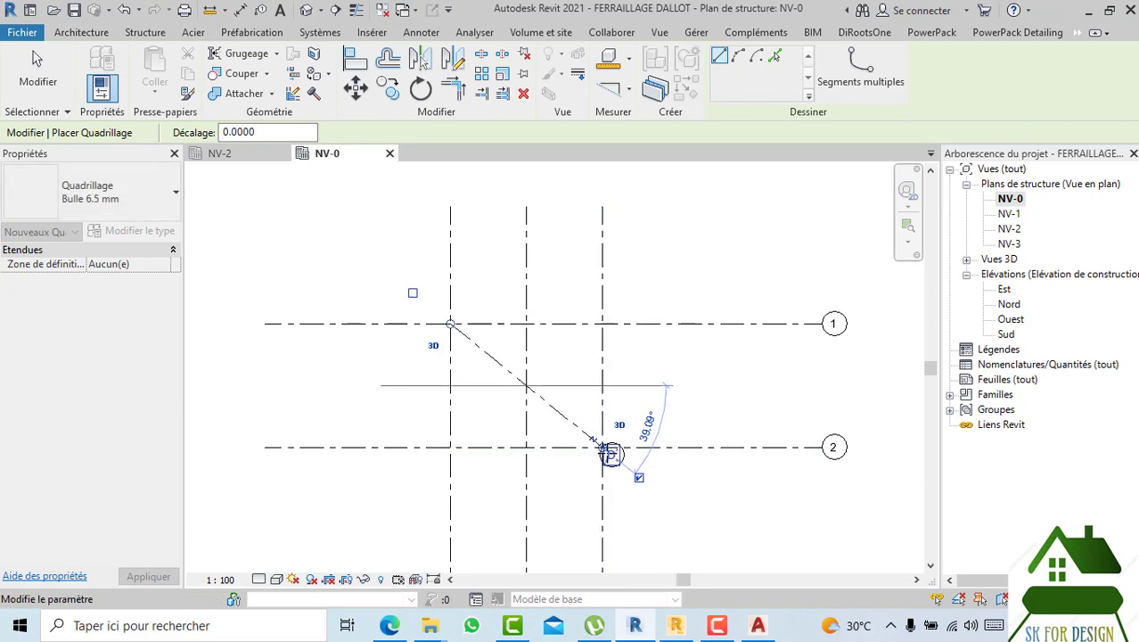
key(Escape)
key(Escape)
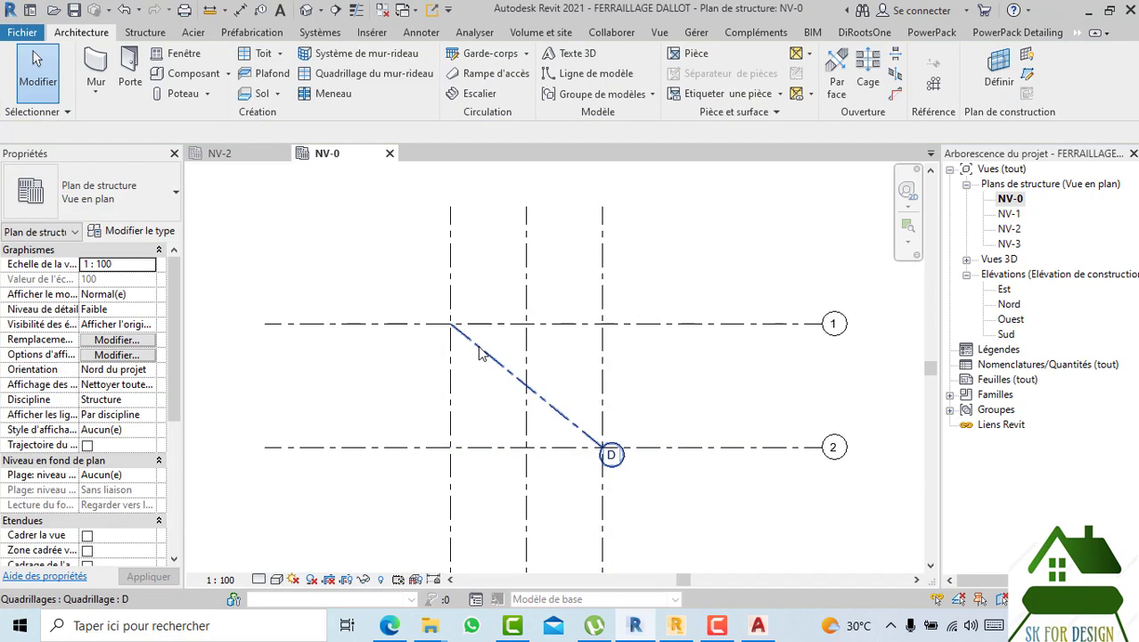
- Extend the diagonal grid's upper-left end well beyond the intersection of grids A and 1
click(459, 325)
drag(454, 327, 307, 208)
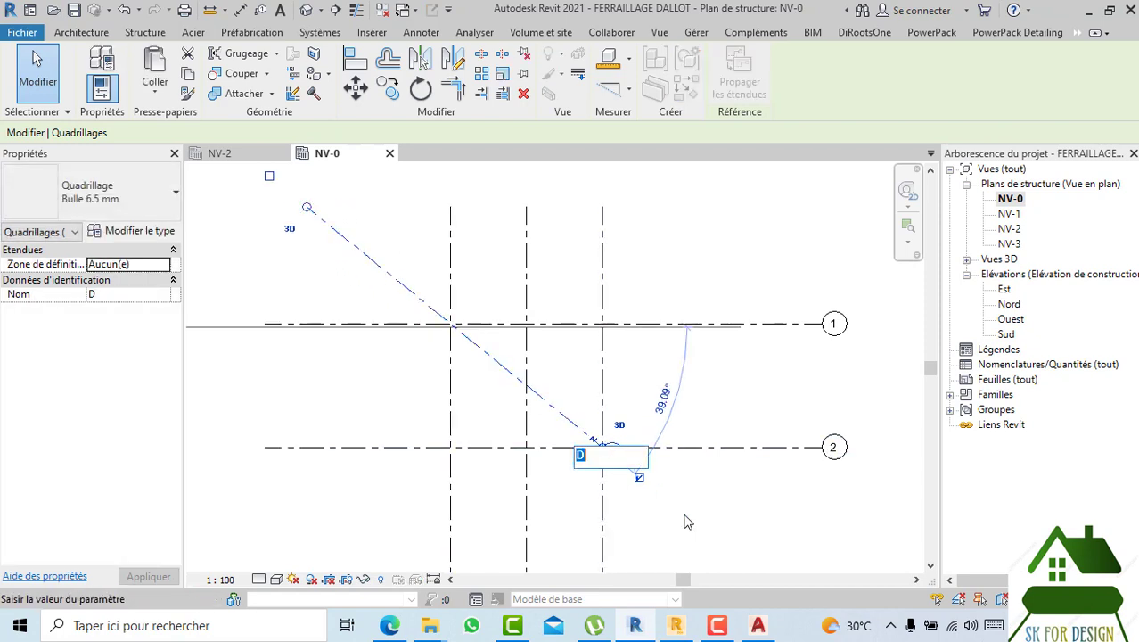
scroll(599, 448, up, 2)
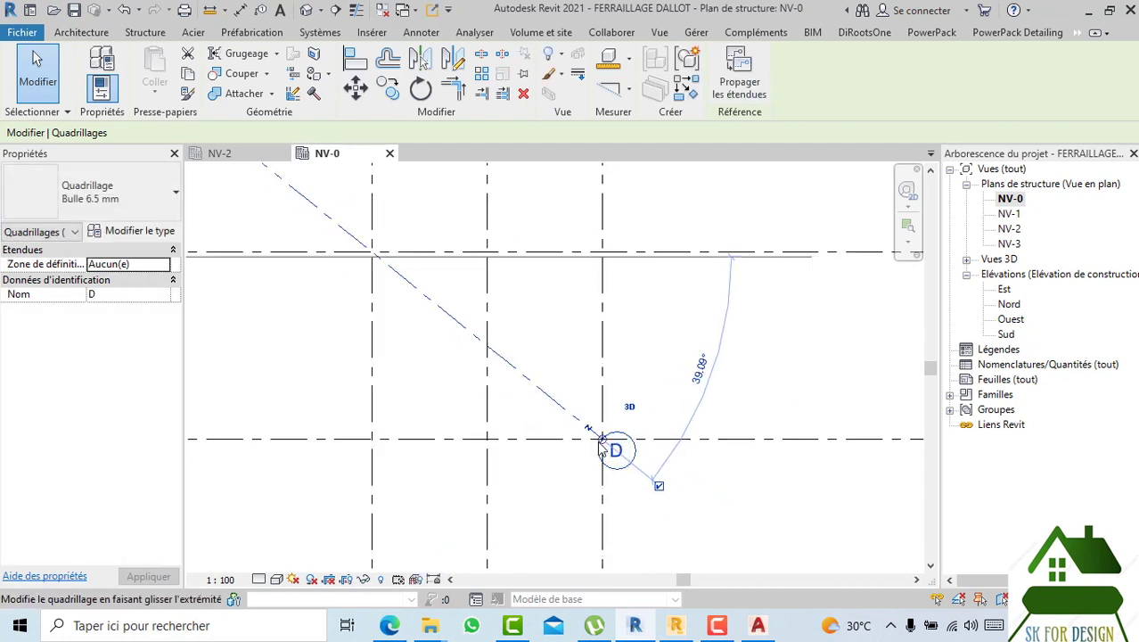
key(Escape)
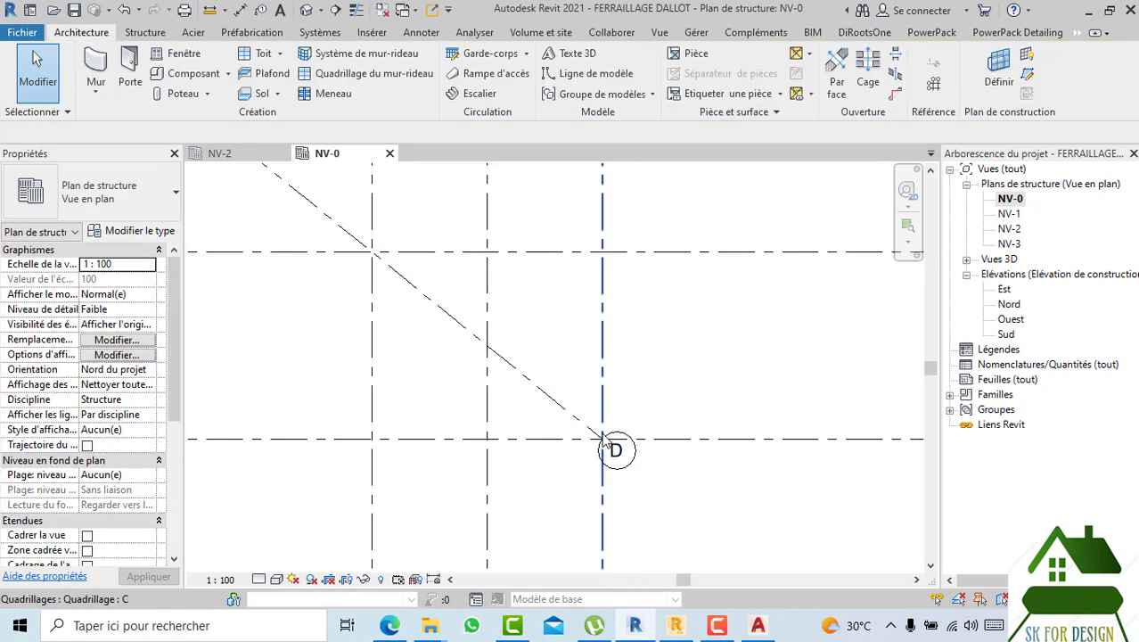
- Extend the bubble end of diagonal grid D past the intersection of grids C and 2, keeping its direction
click(607, 444)
scroll(597, 440, up, 2)
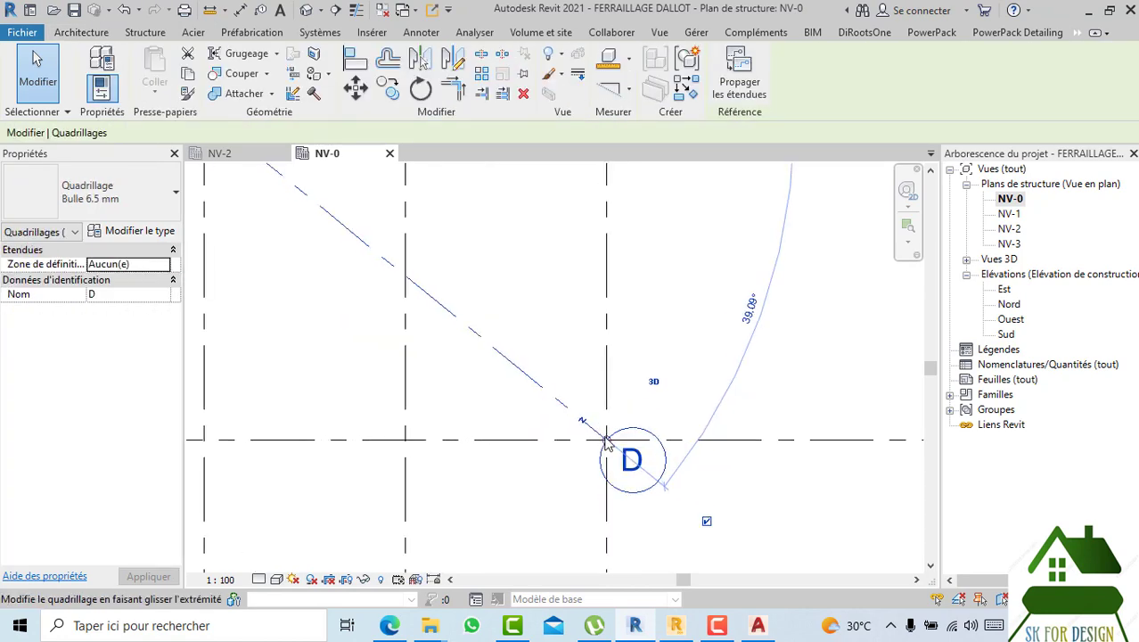
middle_drag(490, 208, 663, 303)
scroll(704, 339, down, 2)
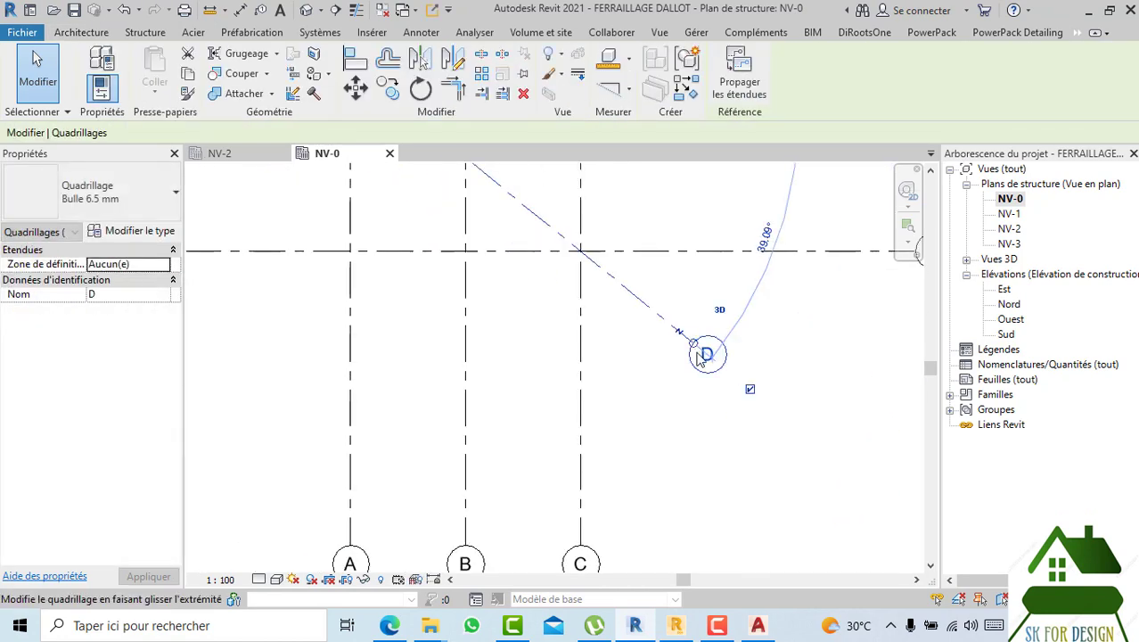
drag(691, 343, 830, 455)
key(Escape)
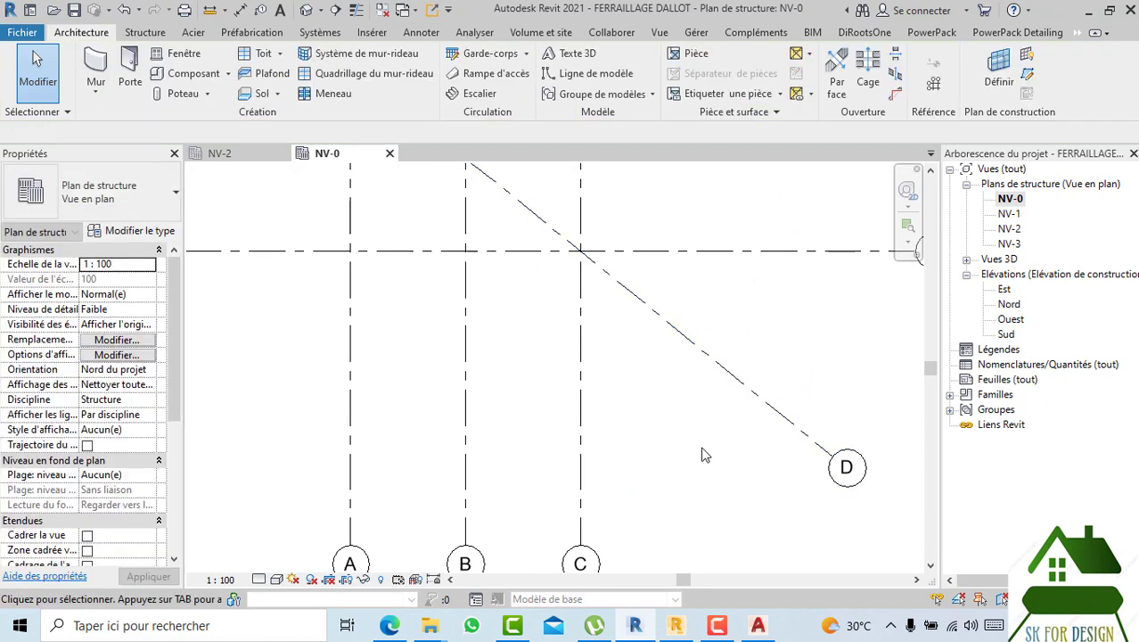
- Mirror a copy of diagonal grid D about an axis drawn along grid B between grids 1 and 2
scroll(763, 550, down, 2)
middle_drag(738, 503, 762, 544)
click(784, 504)
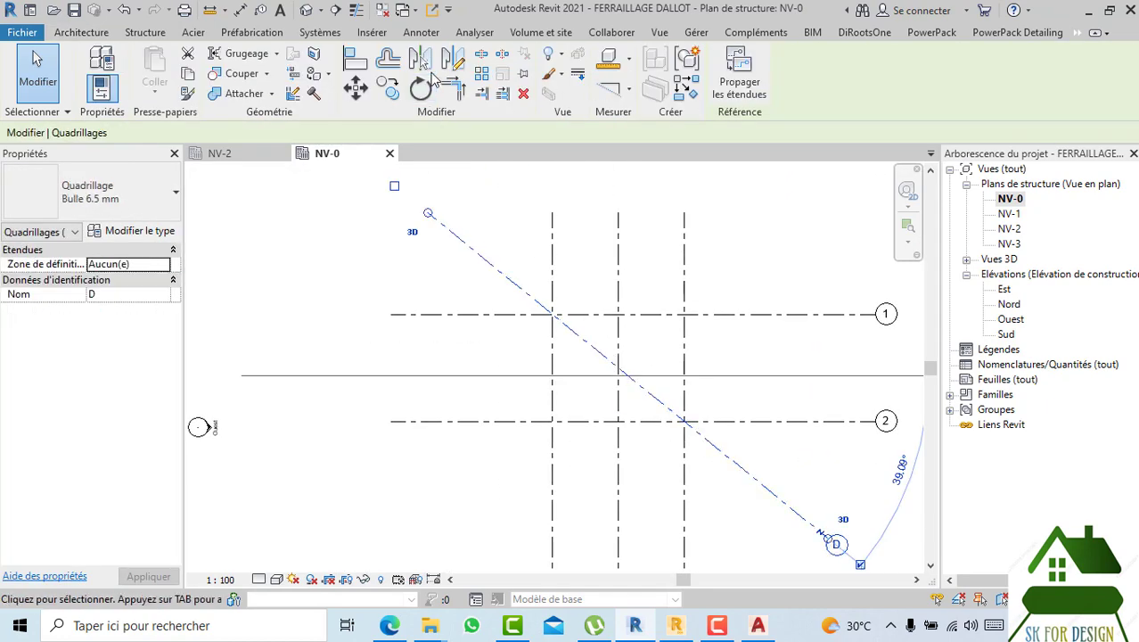
click(619, 321)
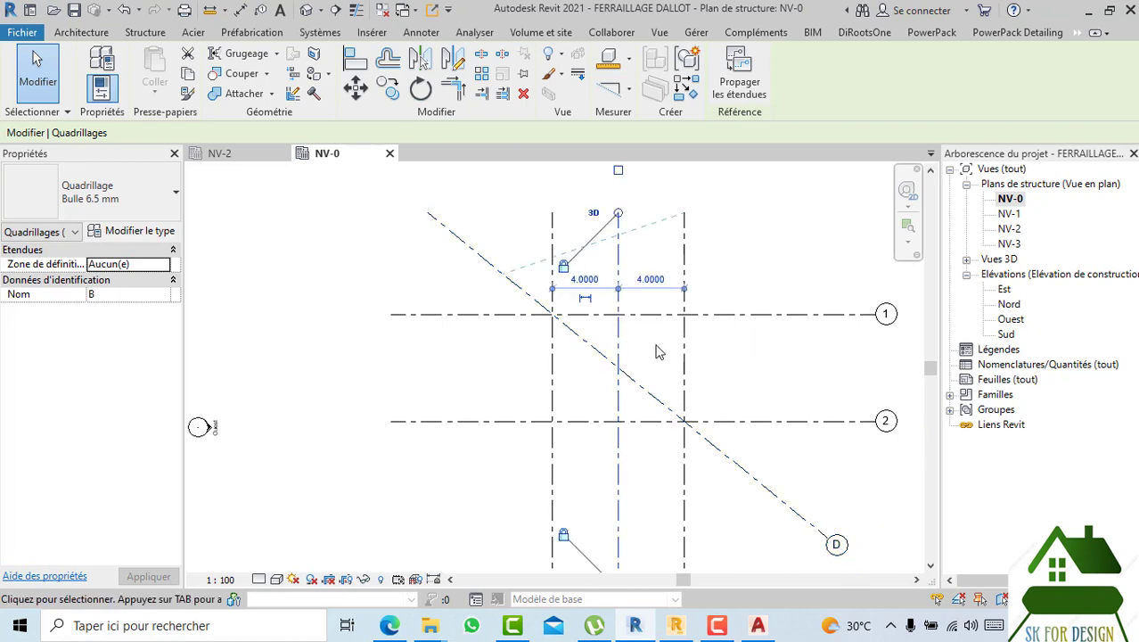
click(655, 352)
click(655, 396)
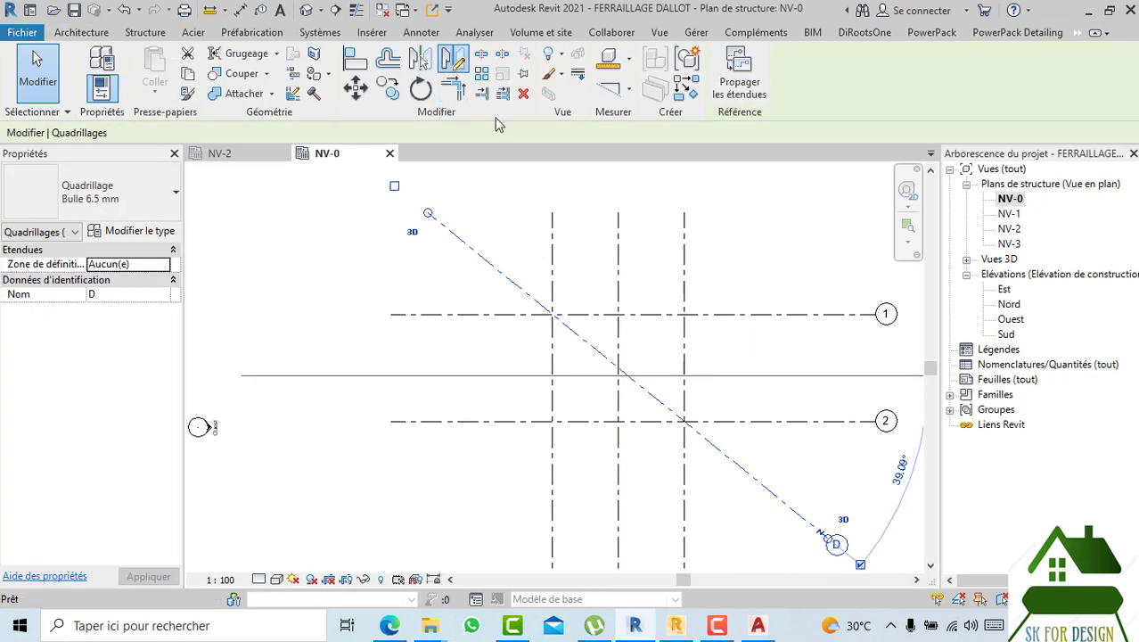
key(m)
key(m)
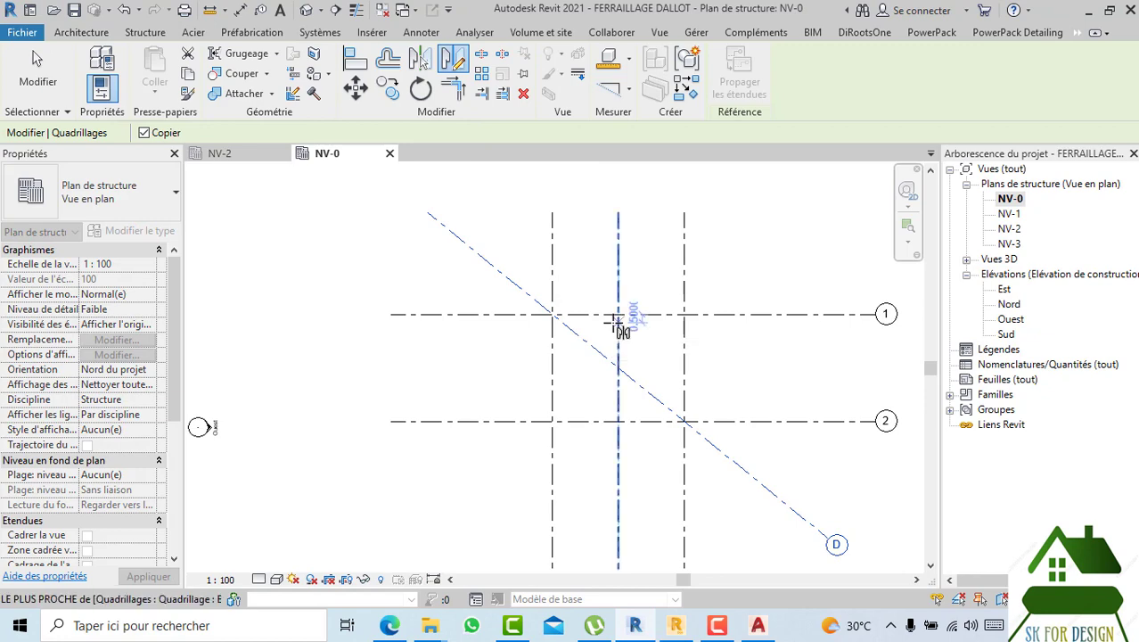
click(617, 314)
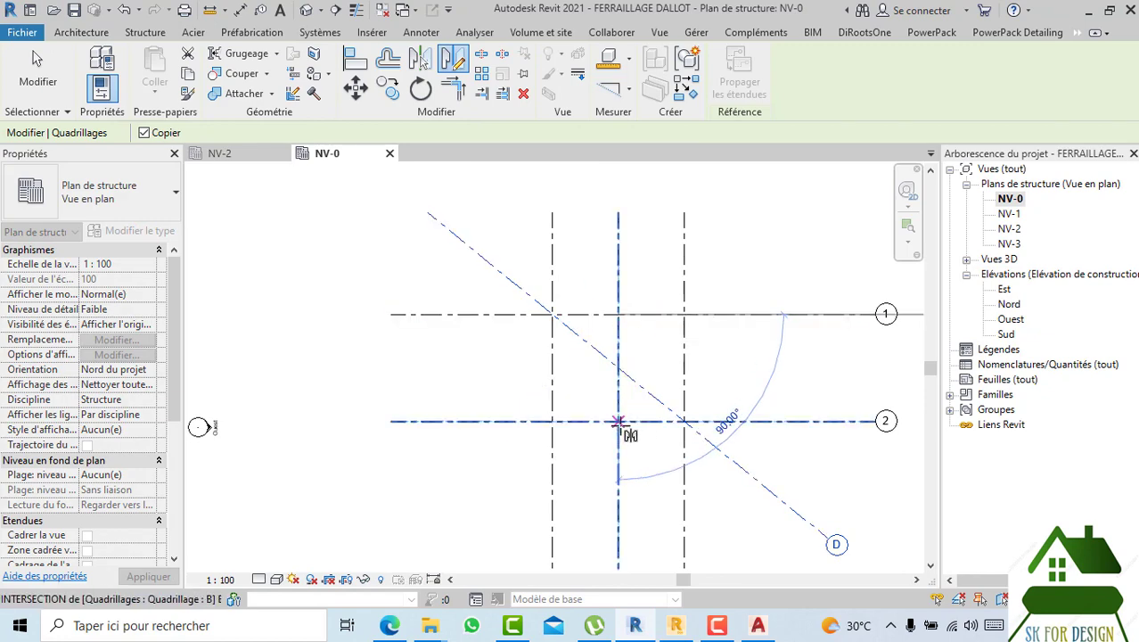
click(617, 420)
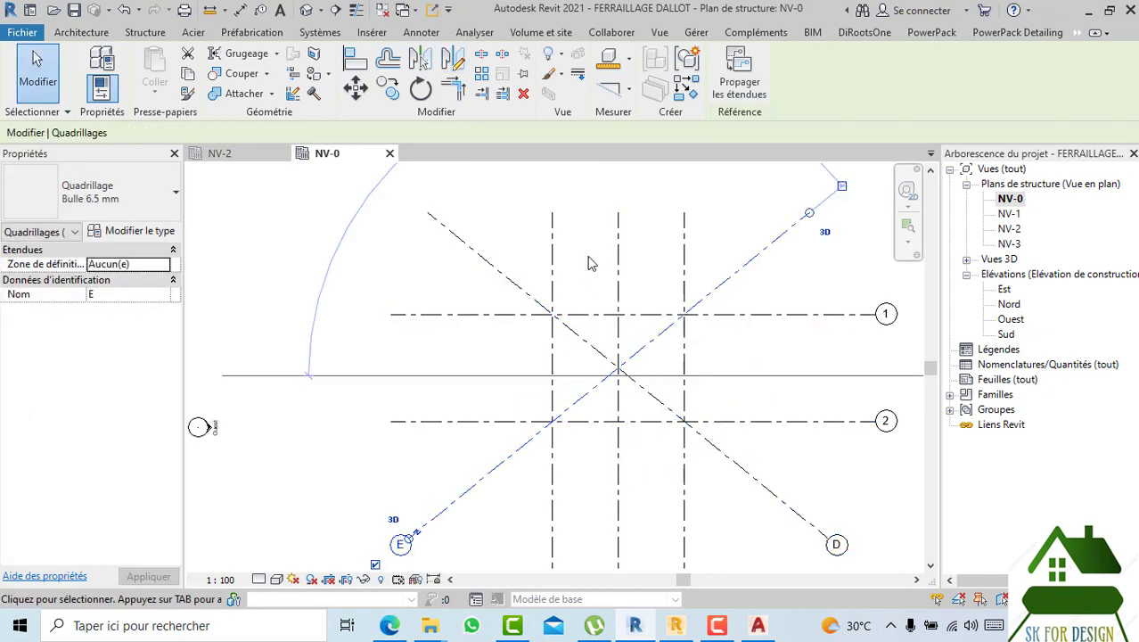
- Examine the complete layout of orthogonal and diagonal grids in the NV-0 plan
key(Escape)
scroll(588, 263, down, 2)
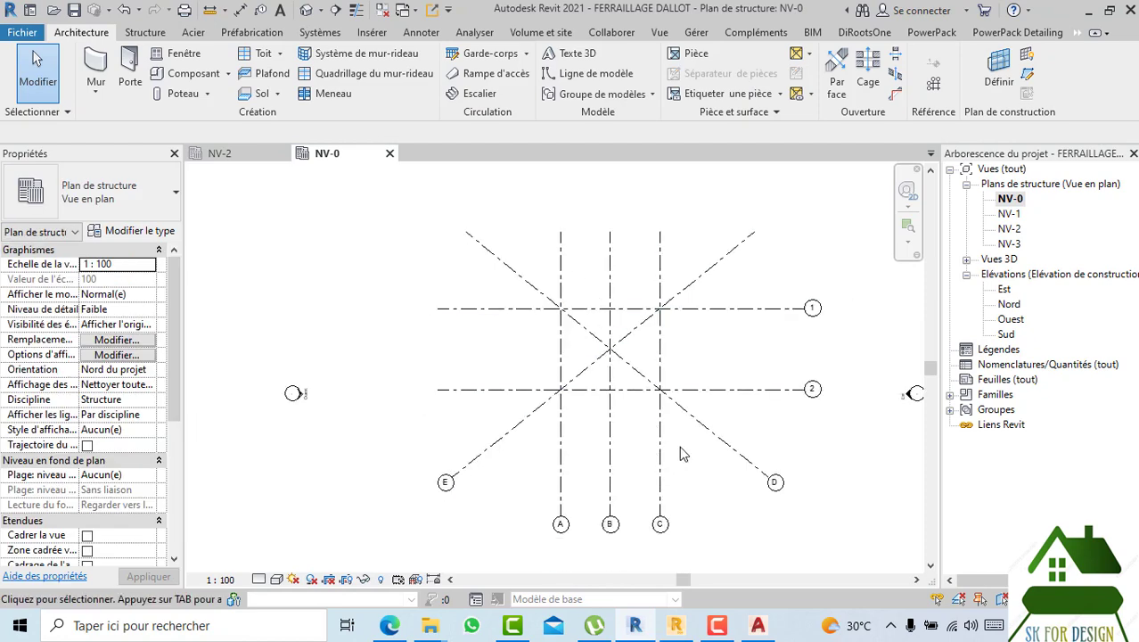
scroll(680, 454, up, 2)
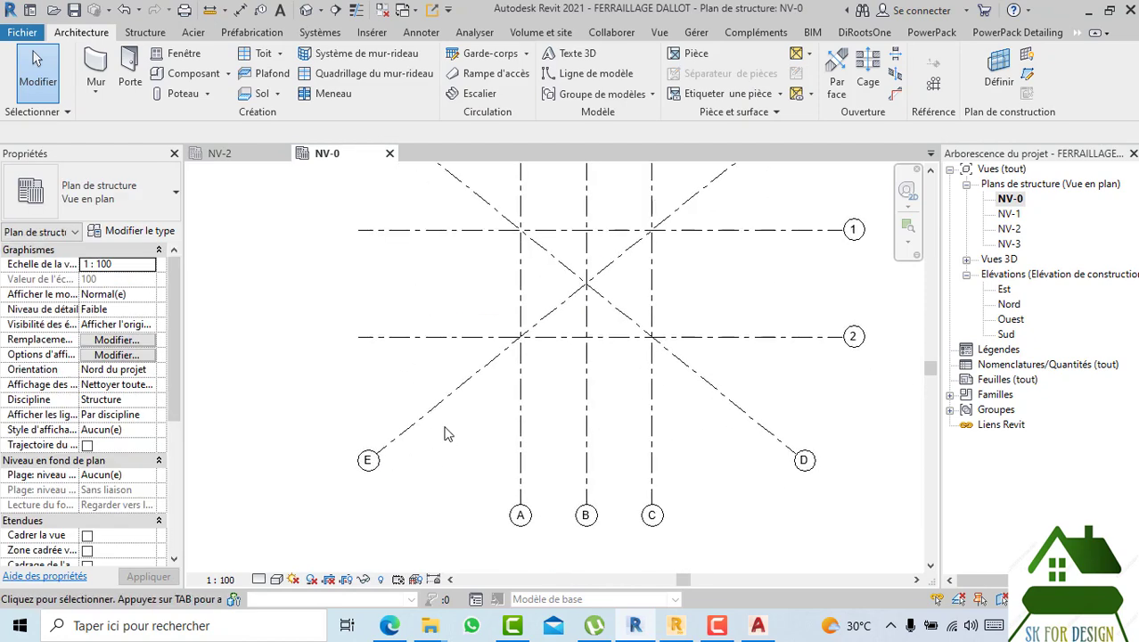
middle_drag(449, 434, 442, 529)
middle_drag(376, 258, 368, 232)
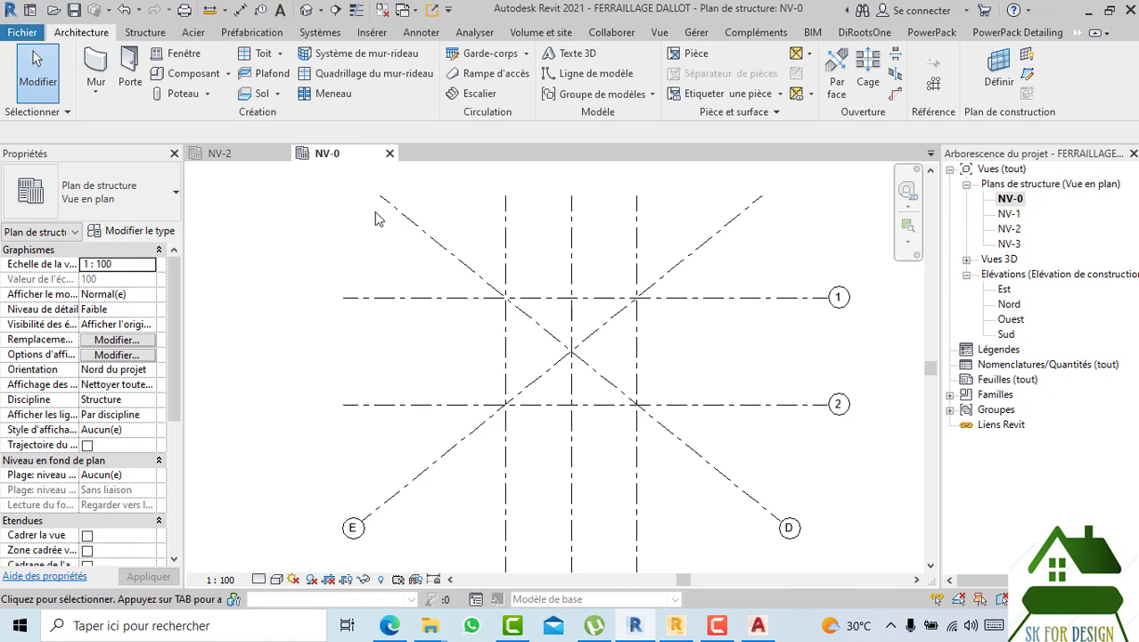
scroll(401, 222, down, 1)
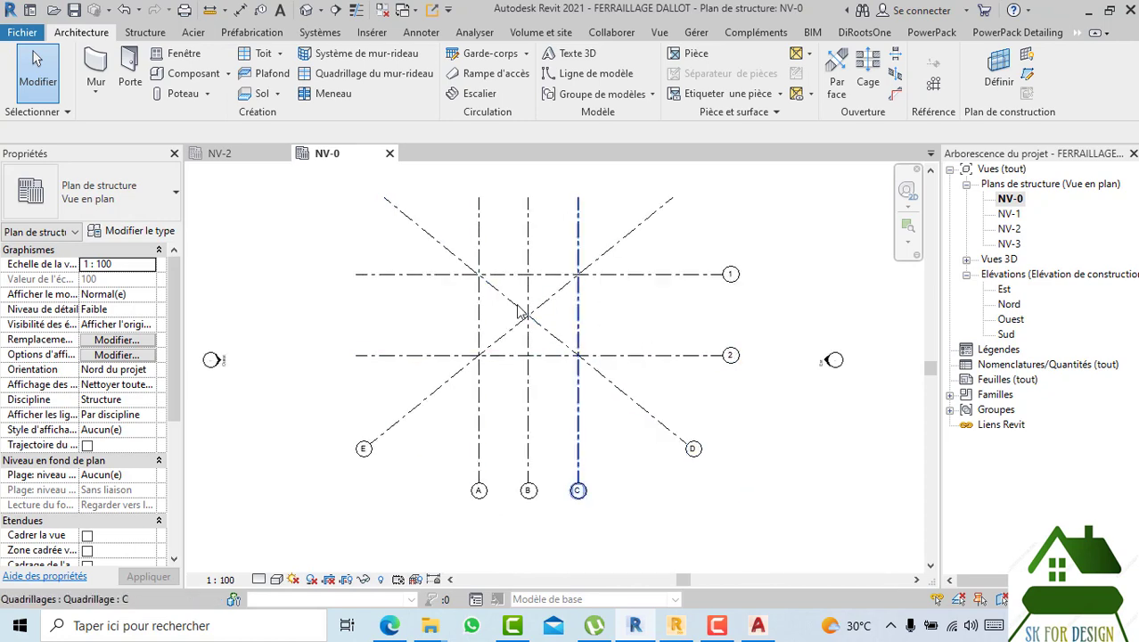
scroll(500, 341, up, 1)
middle_drag(510, 372, 529, 433)
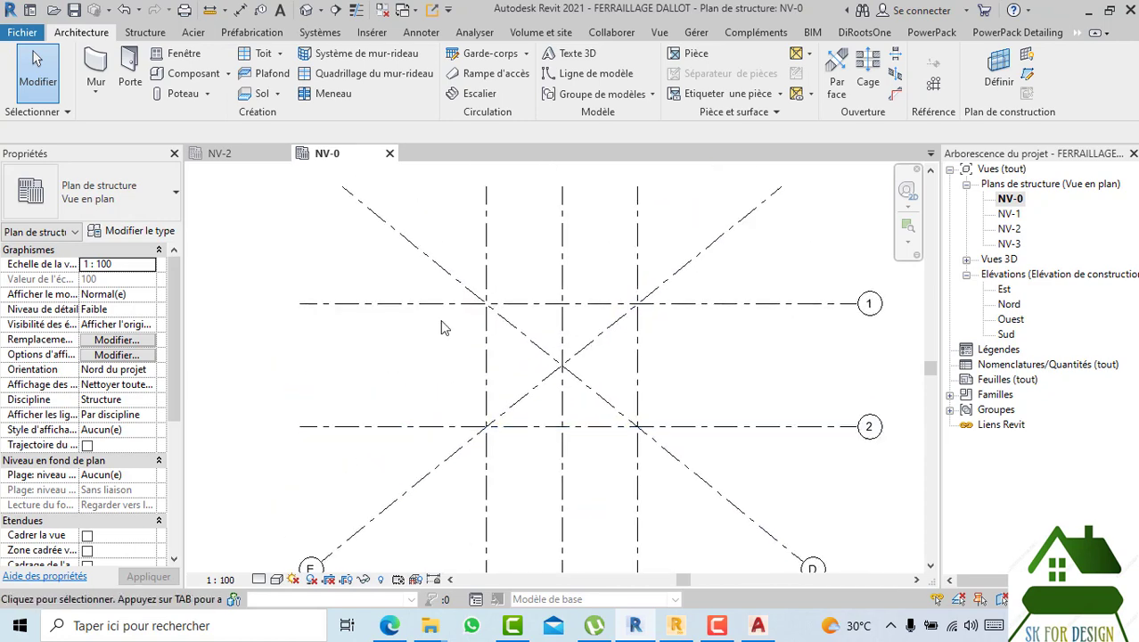
- Start a structural wall and duplicate the Générique - 200 mm type under the name VOIL 20
click(145, 32)
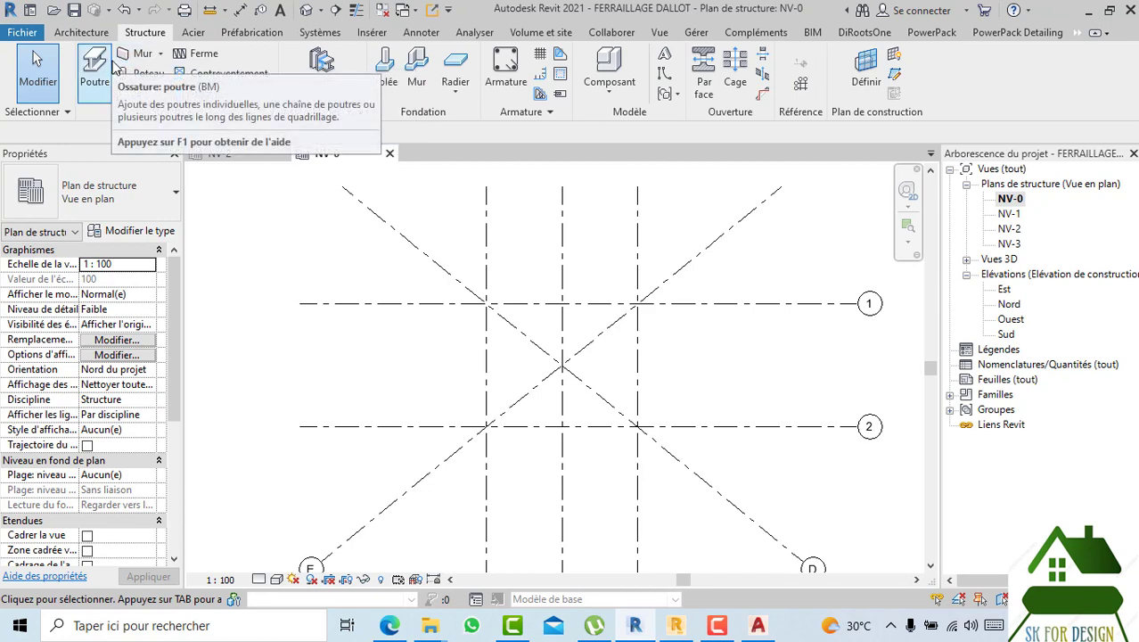
click(138, 56)
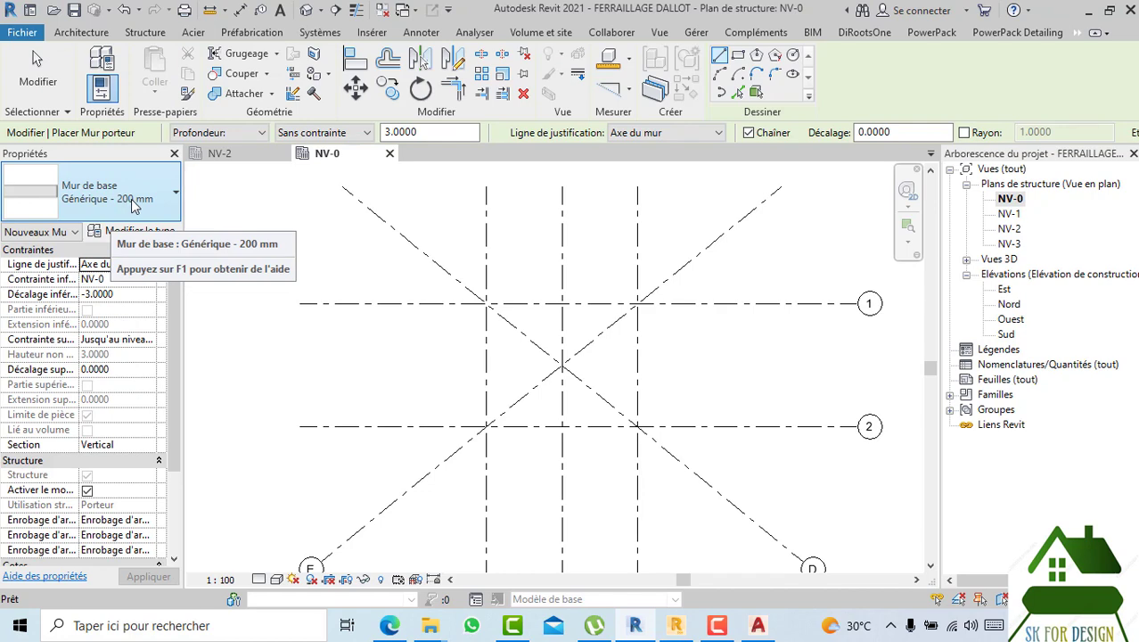
click(142, 231)
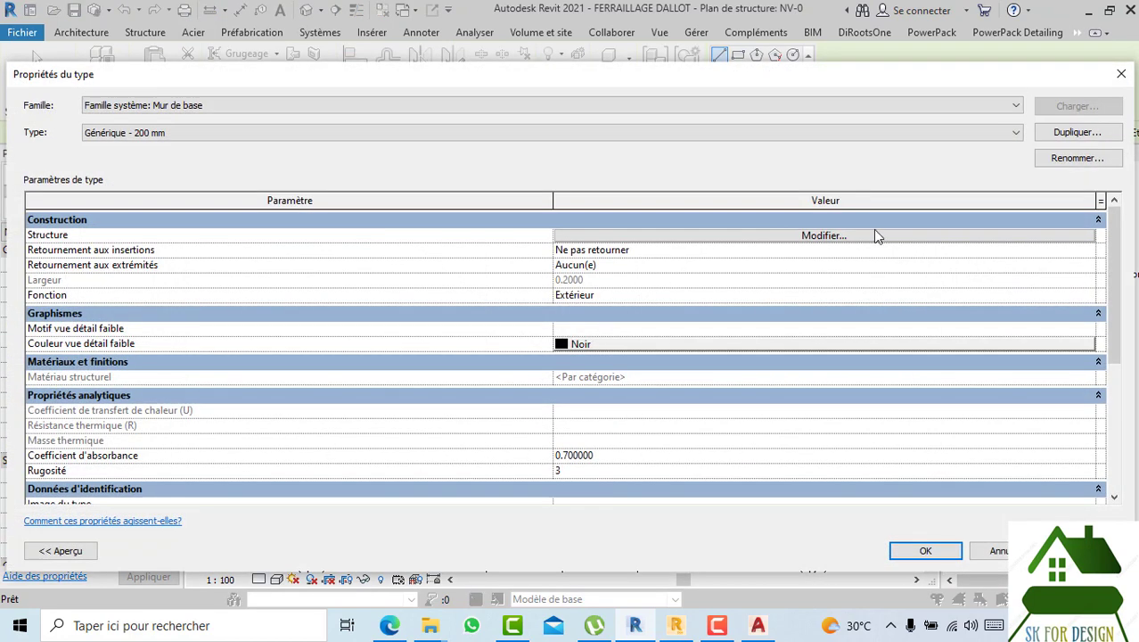
click(1077, 132)
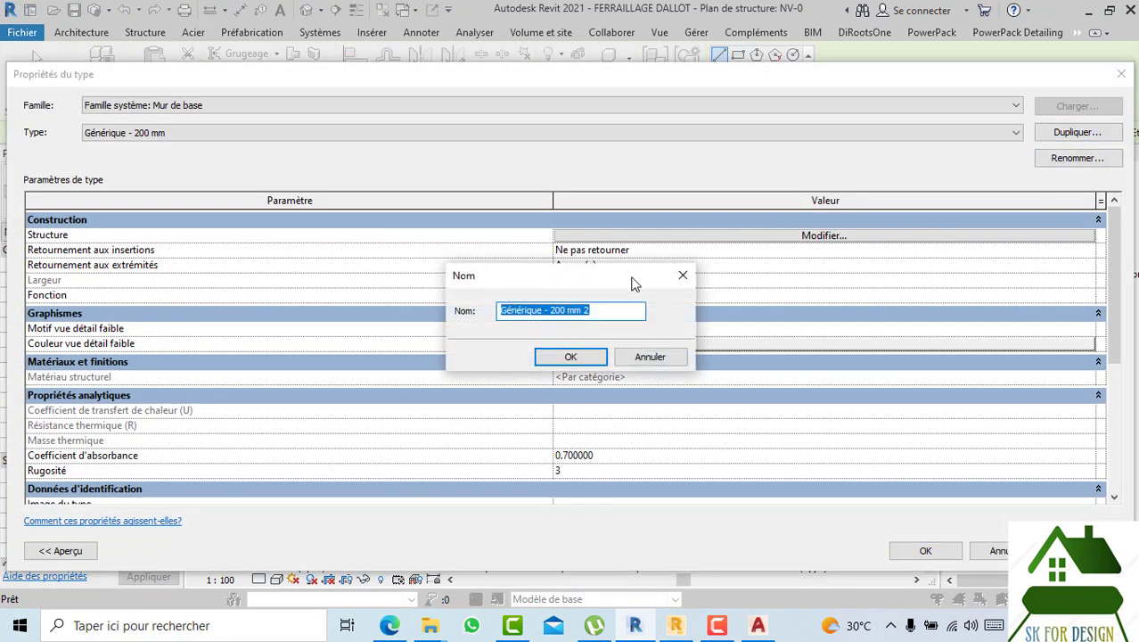
text(VOIL )
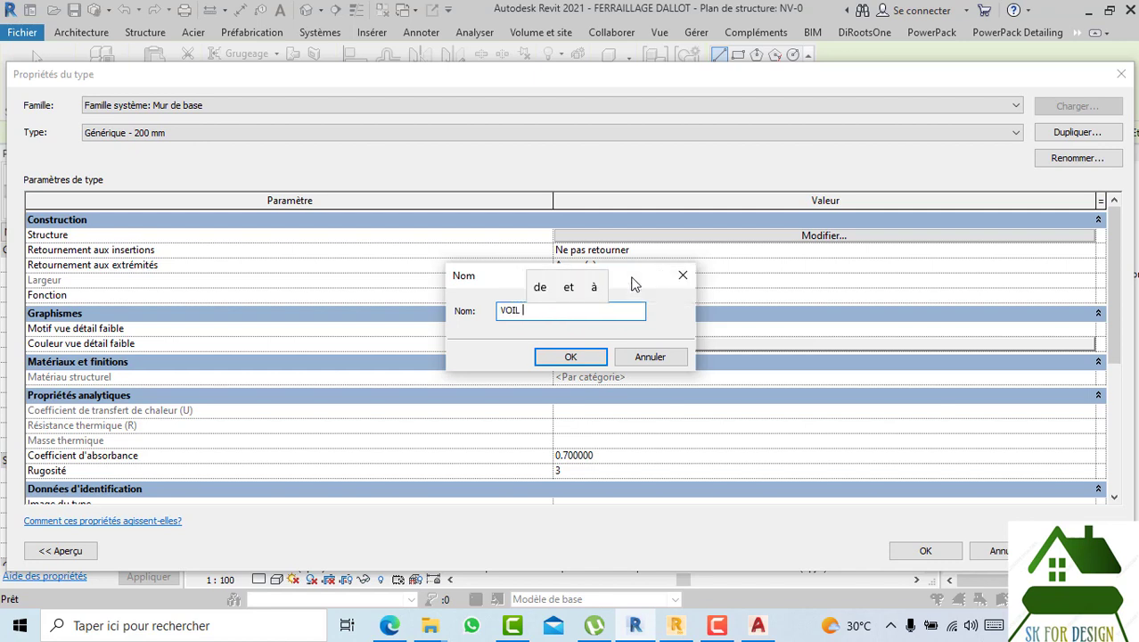
text(20)
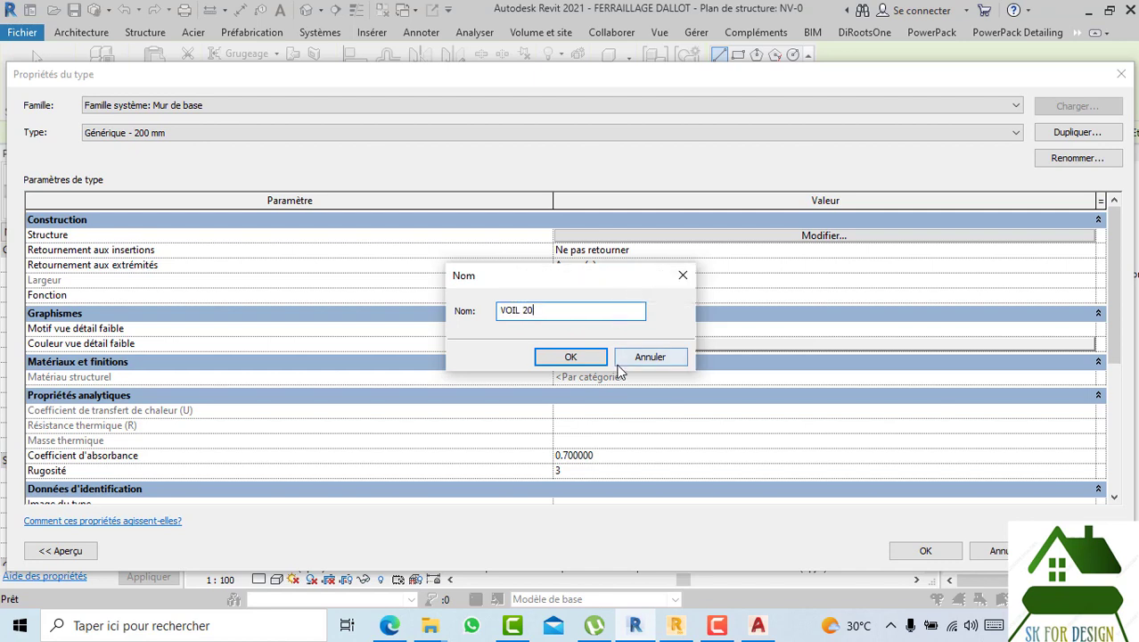
click(570, 357)
- Assign the material Béton - Coulé sur place - Béton25 to the structural layer of wall type VOIL 20
click(722, 239)
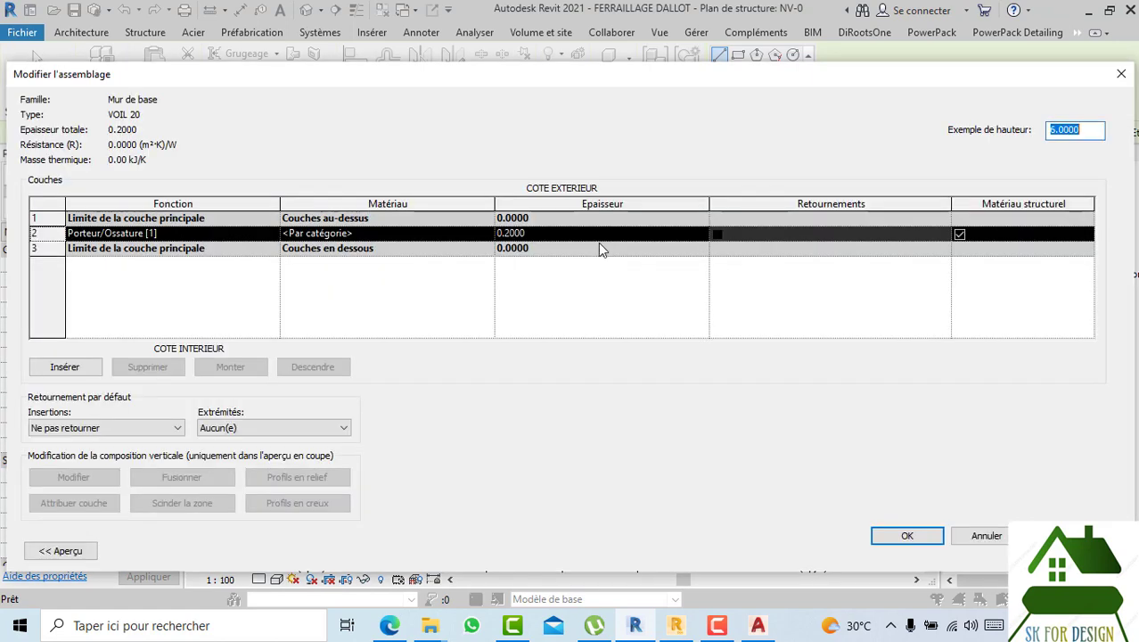
click(489, 234)
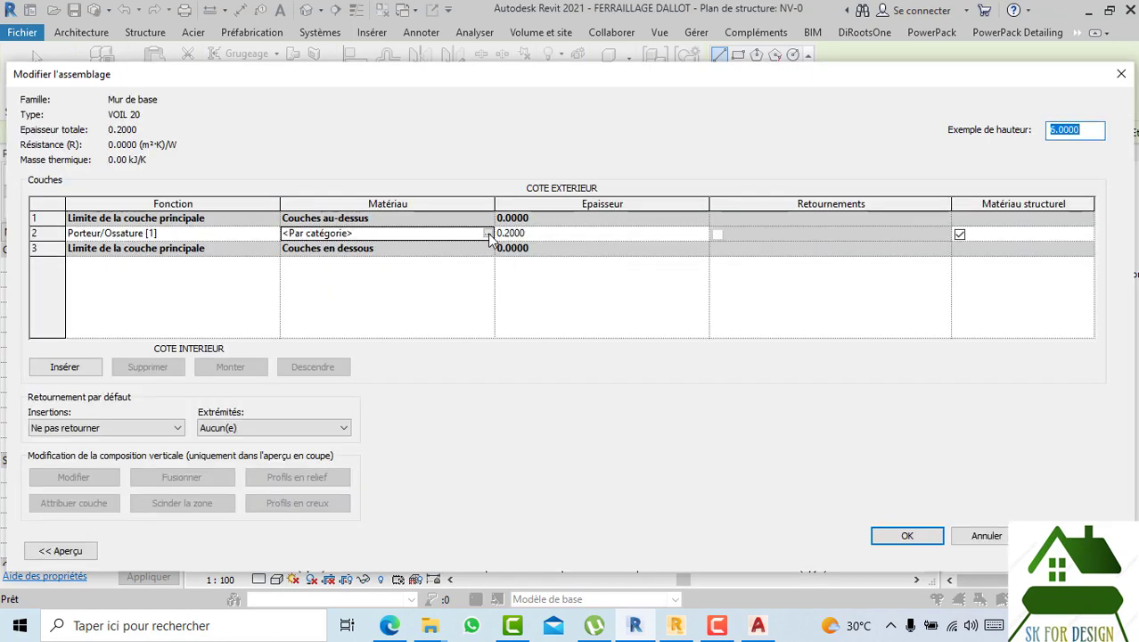
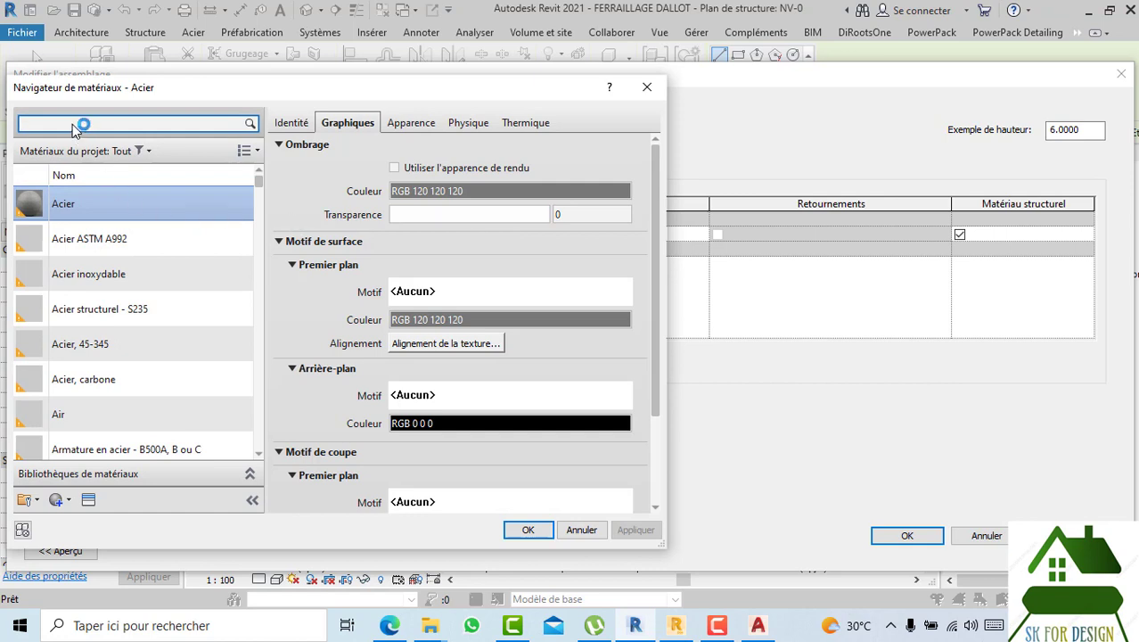
text(Bé)
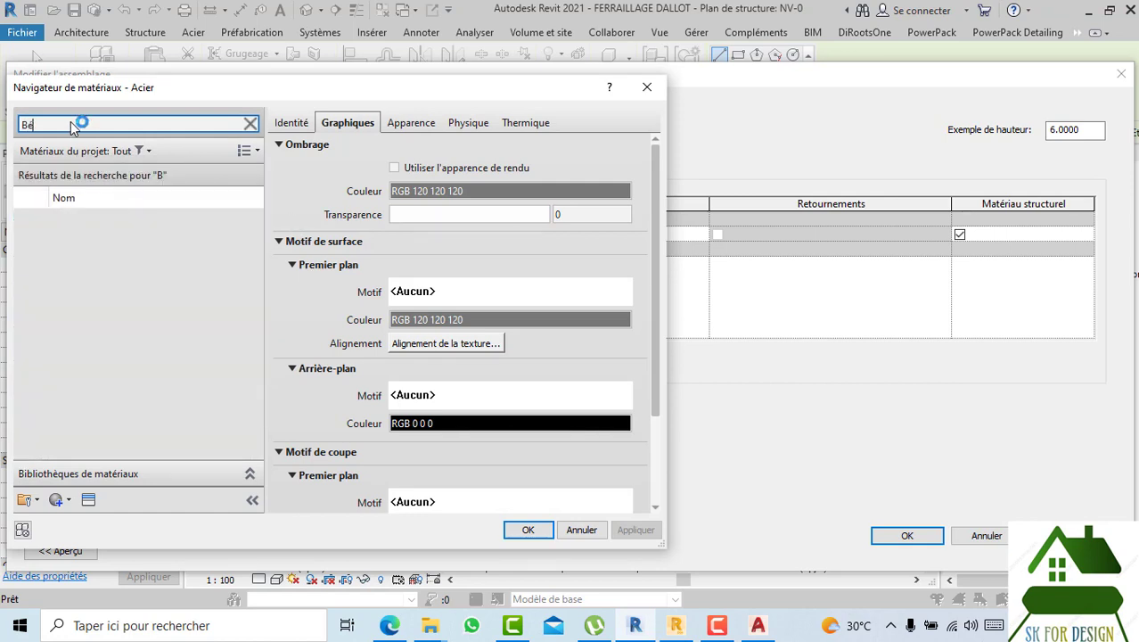
text(y)
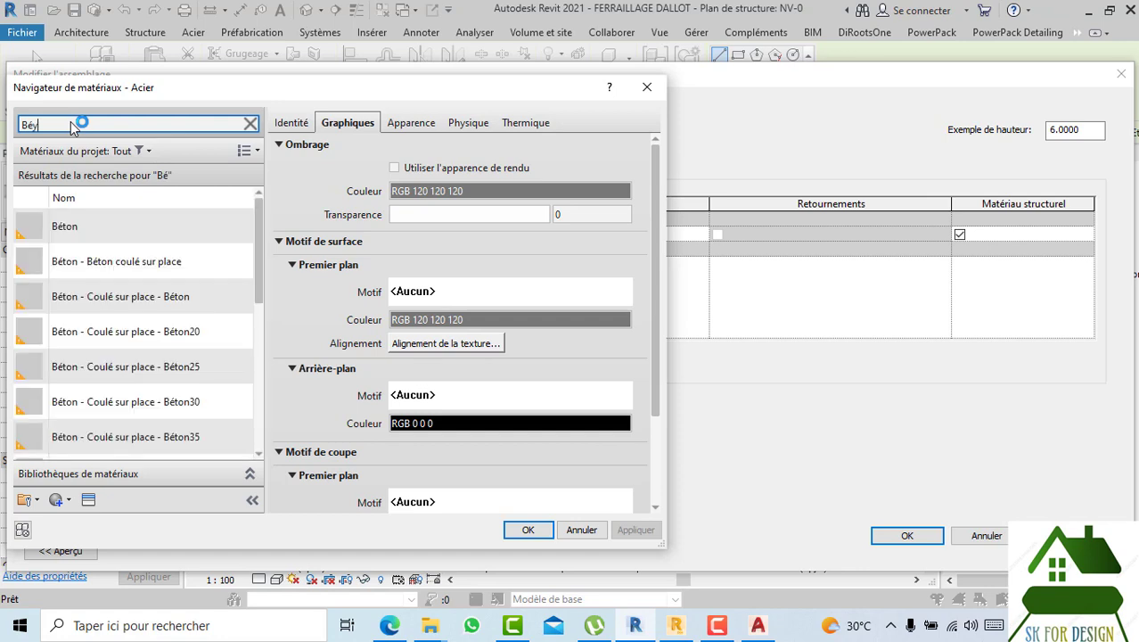
text(o)
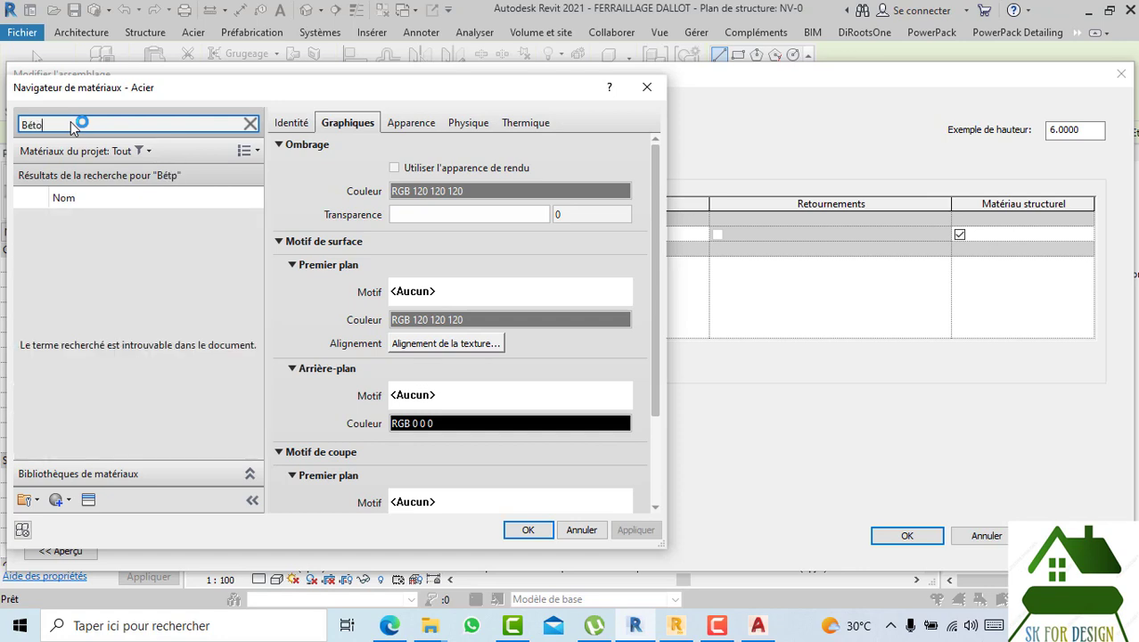
text(n)
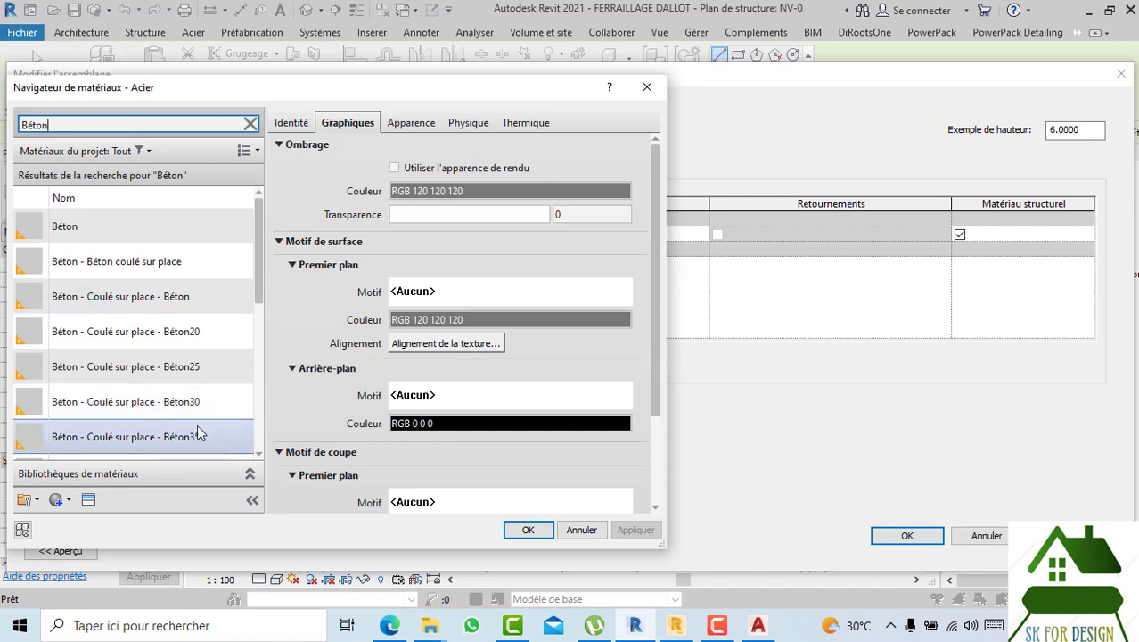
click(210, 373)
key(Return)
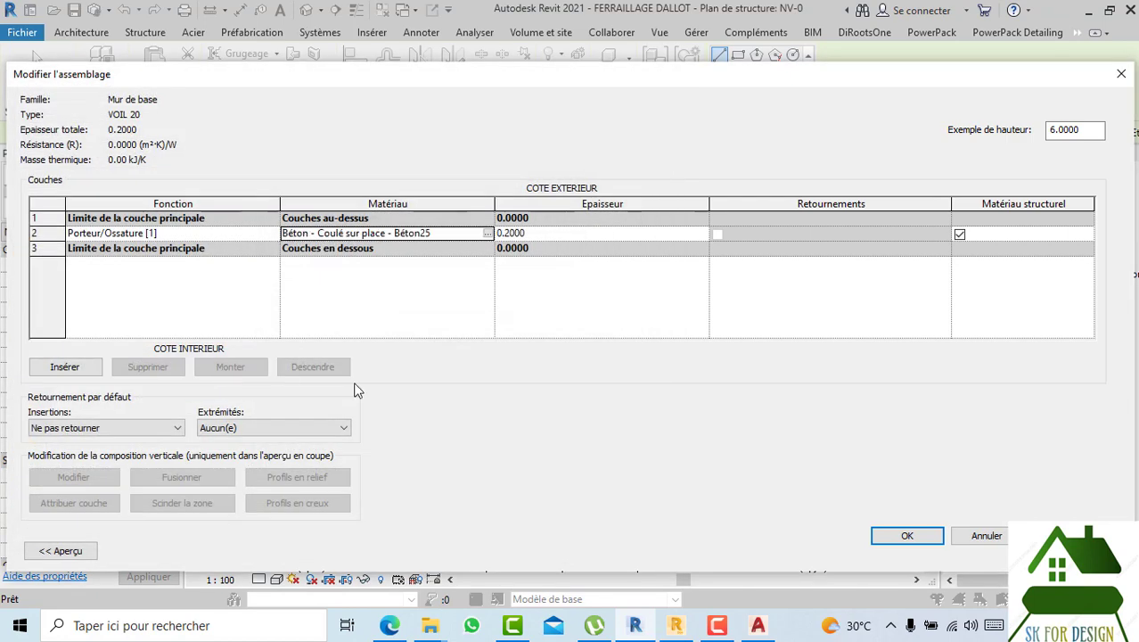
click(906, 537)
click(923, 550)
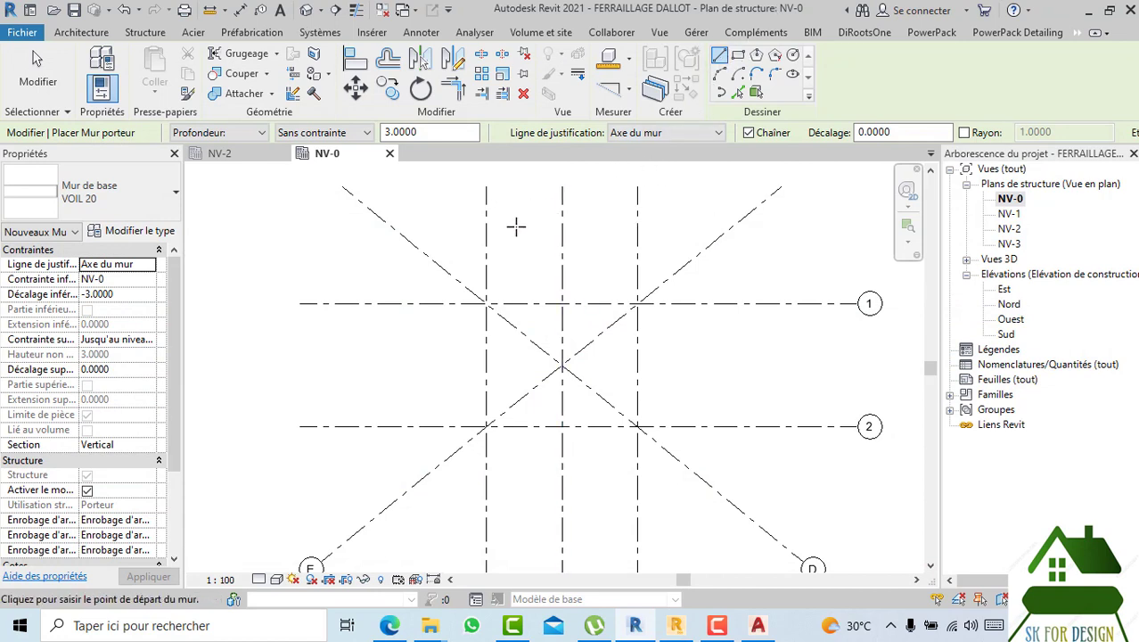
- In plan NV-1, start a VOIL 20 structural wall defined by height (Hauteur) up to level NV-2
double_click(1010, 214)
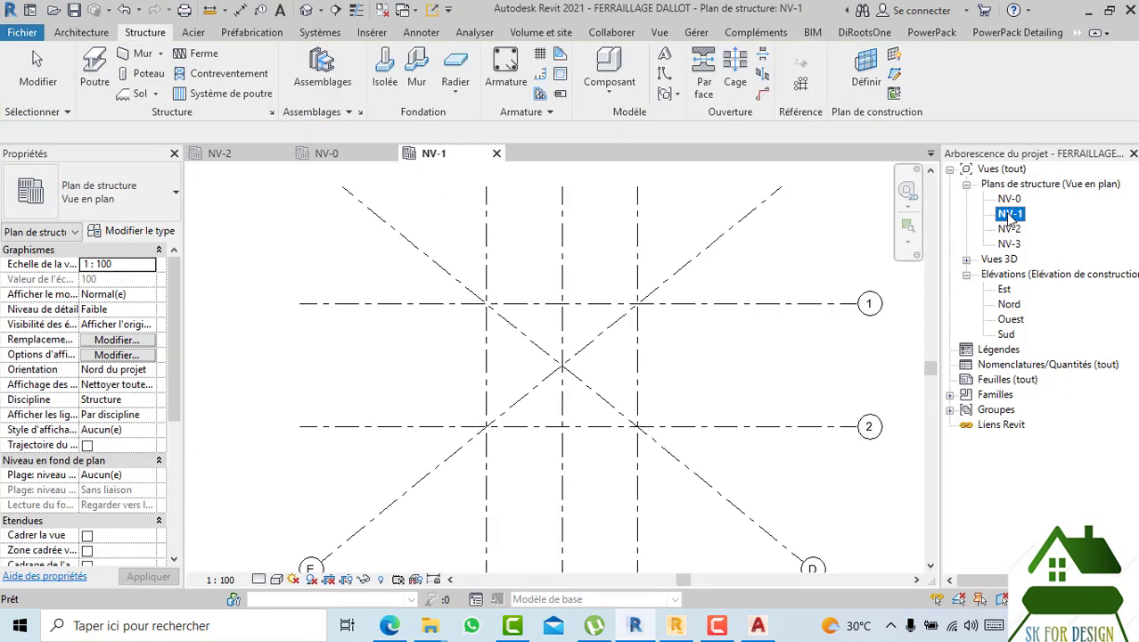
scroll(598, 343, down, 1)
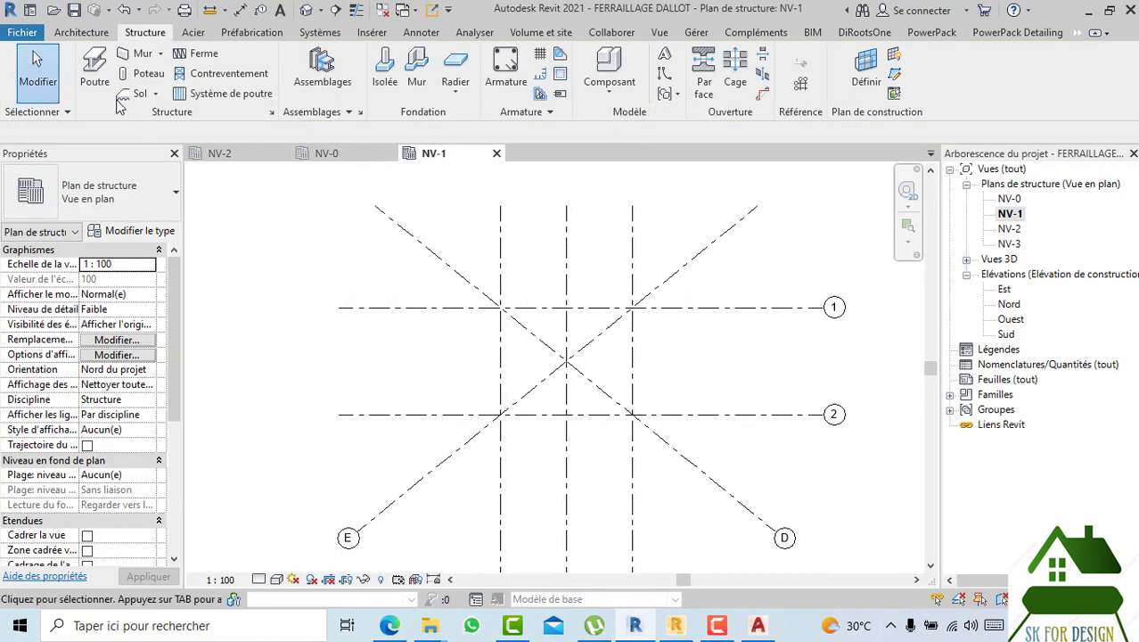
click(131, 59)
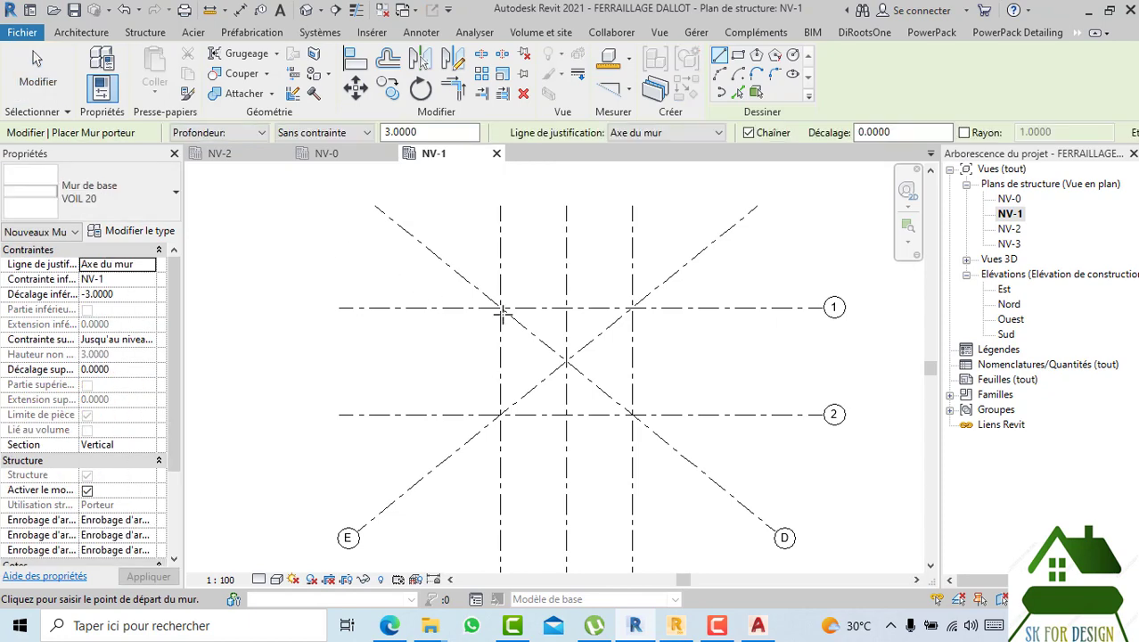
middle_drag(542, 333, 488, 334)
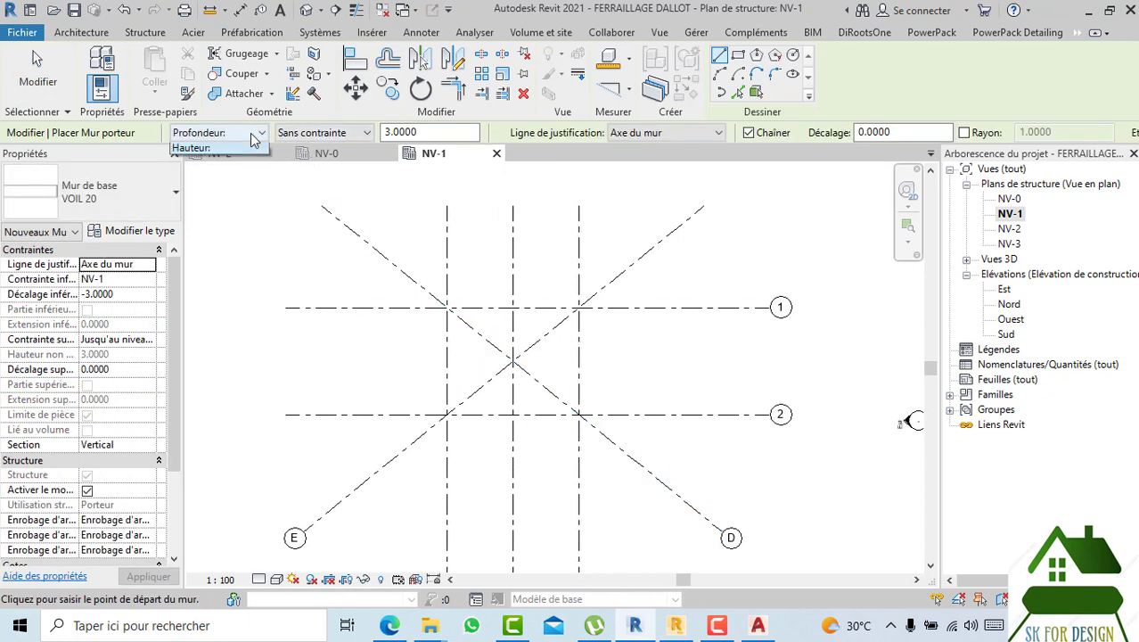
click(256, 134)
click(255, 133)
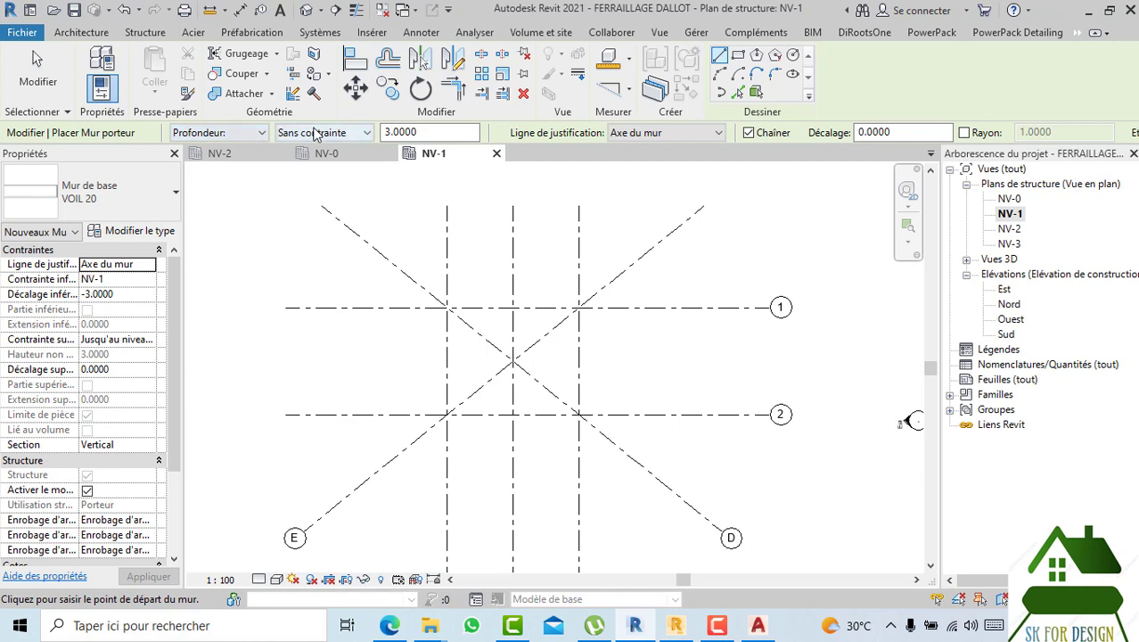
click(314, 132)
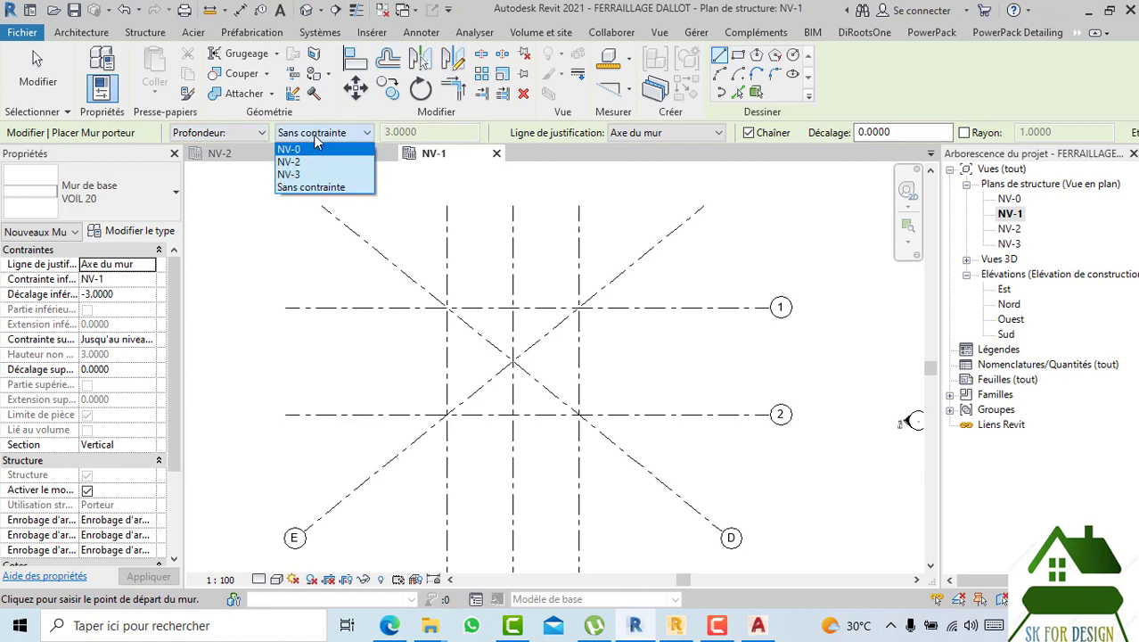
click(266, 131)
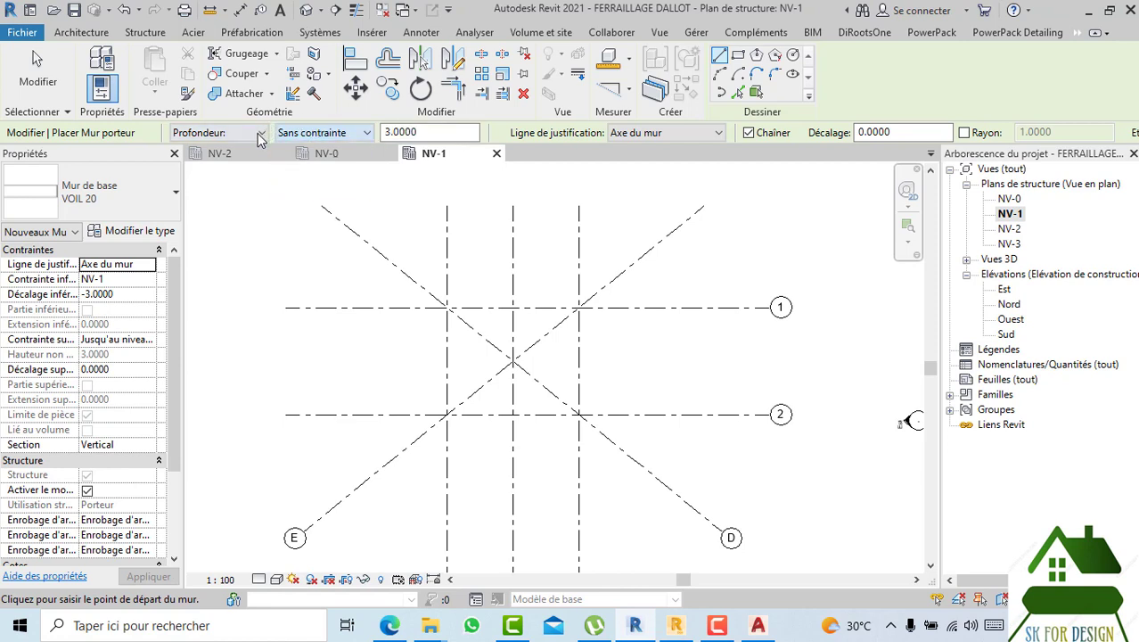
click(259, 133)
click(230, 162)
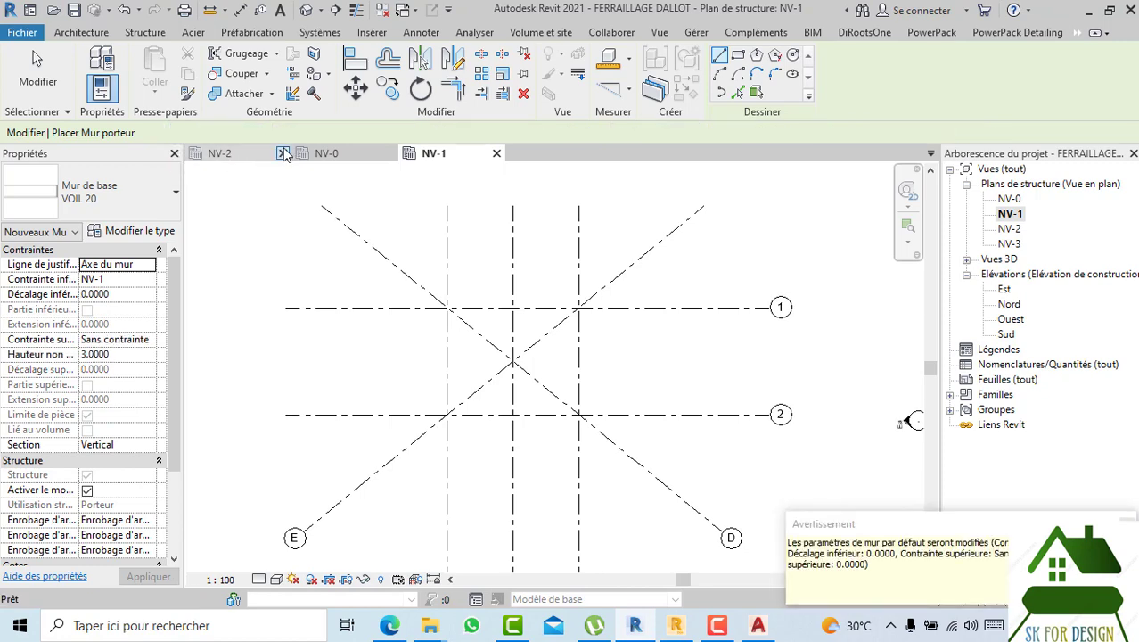
click(298, 138)
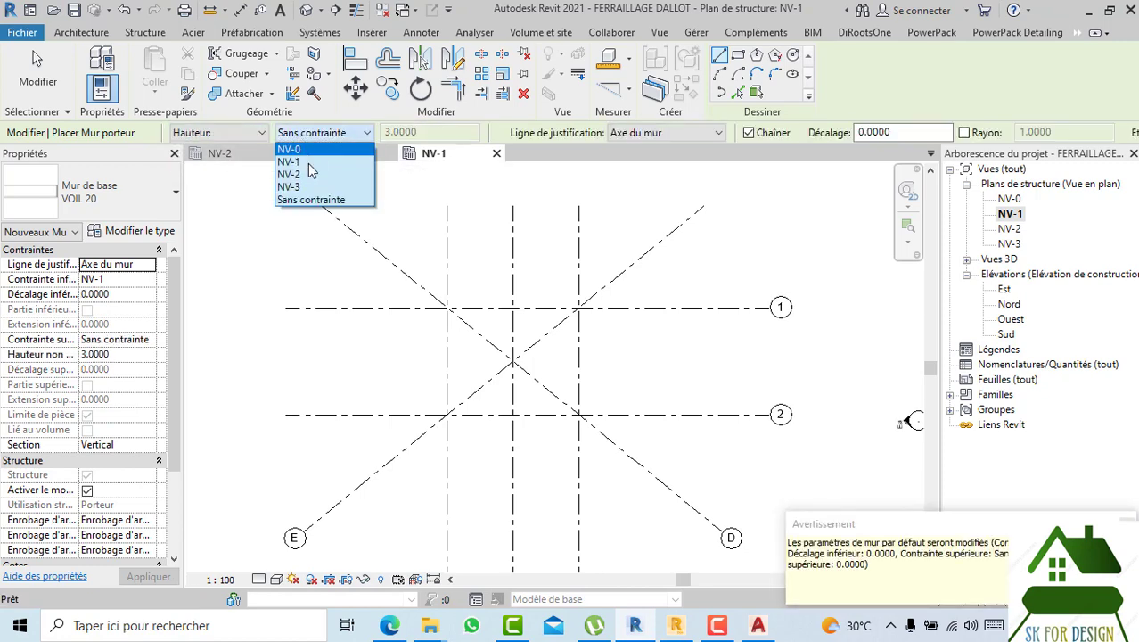
click(313, 174)
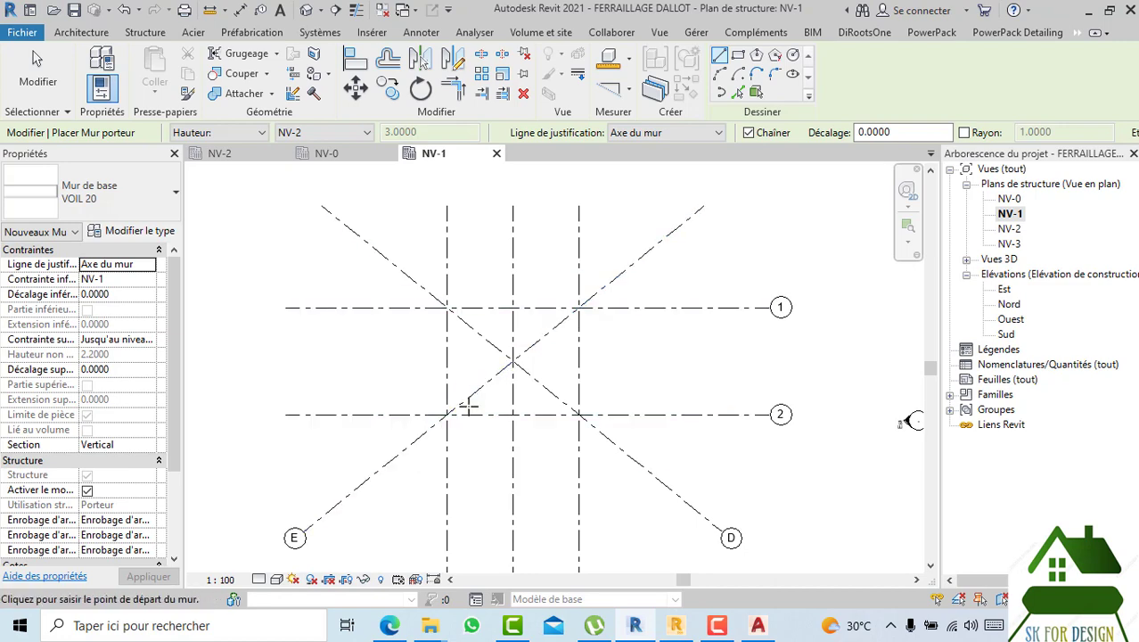
- Draw a VOIL 20 wall along grid A from grid 1 to grid 2
click(446, 307)
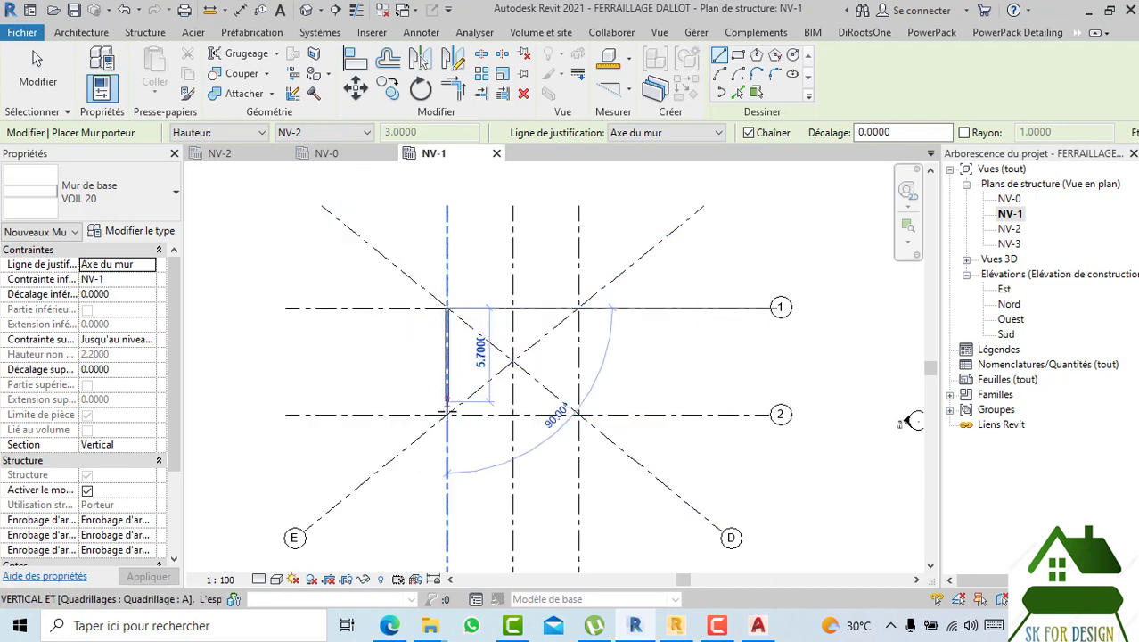
click(447, 414)
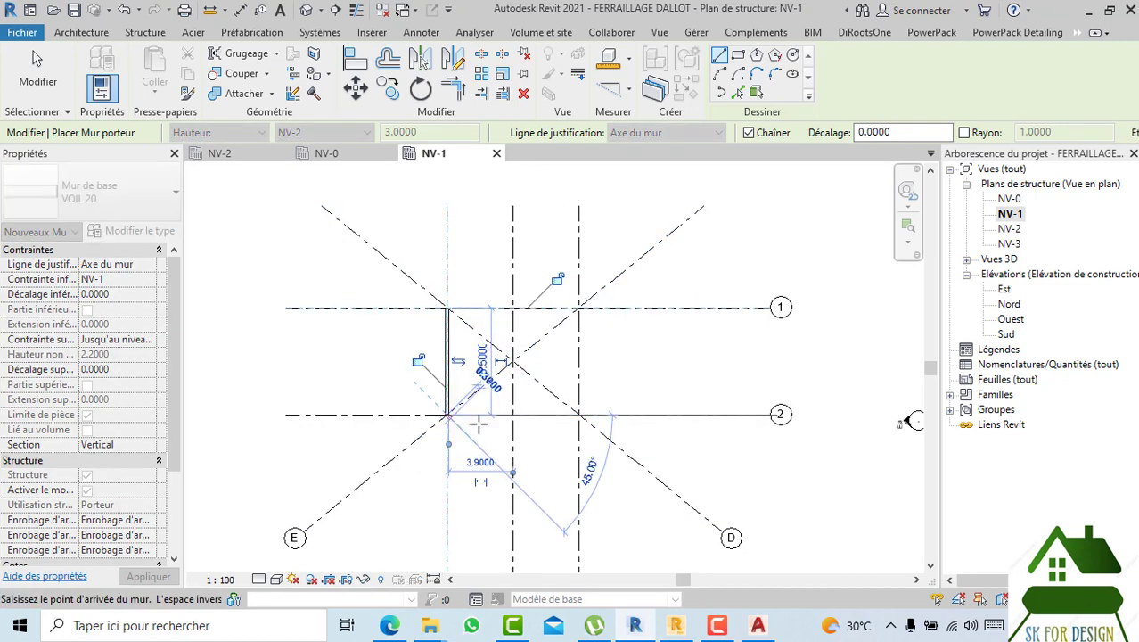
key(Escape)
key(Escape)
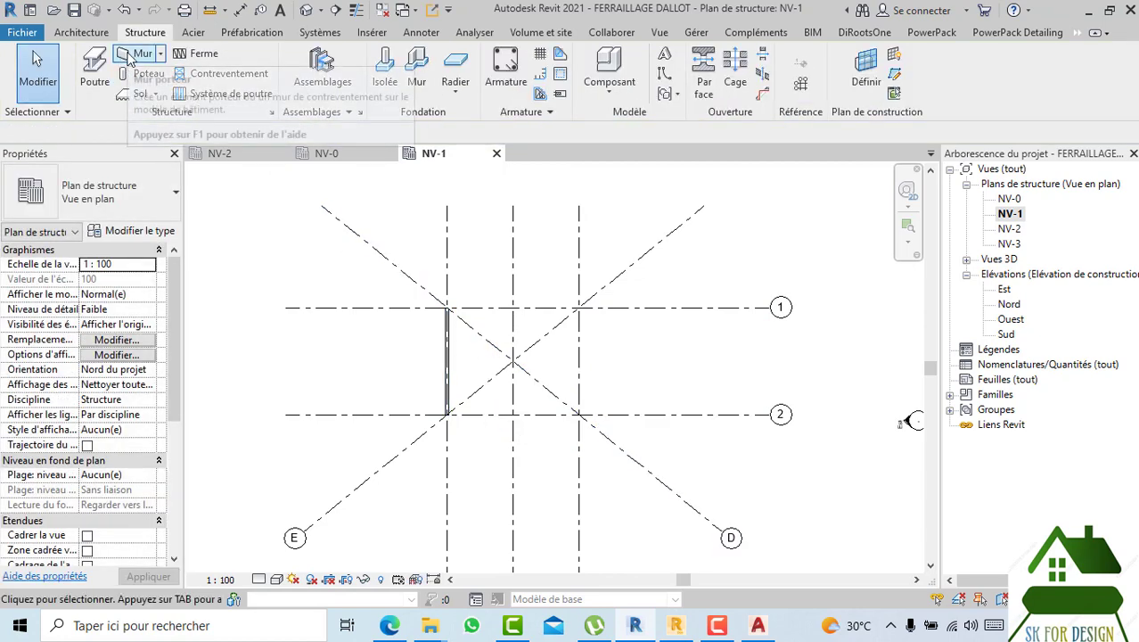
- Draw a second VOIL 20 wall along grid B from grid 1 to grid 2
click(123, 58)
click(513, 307)
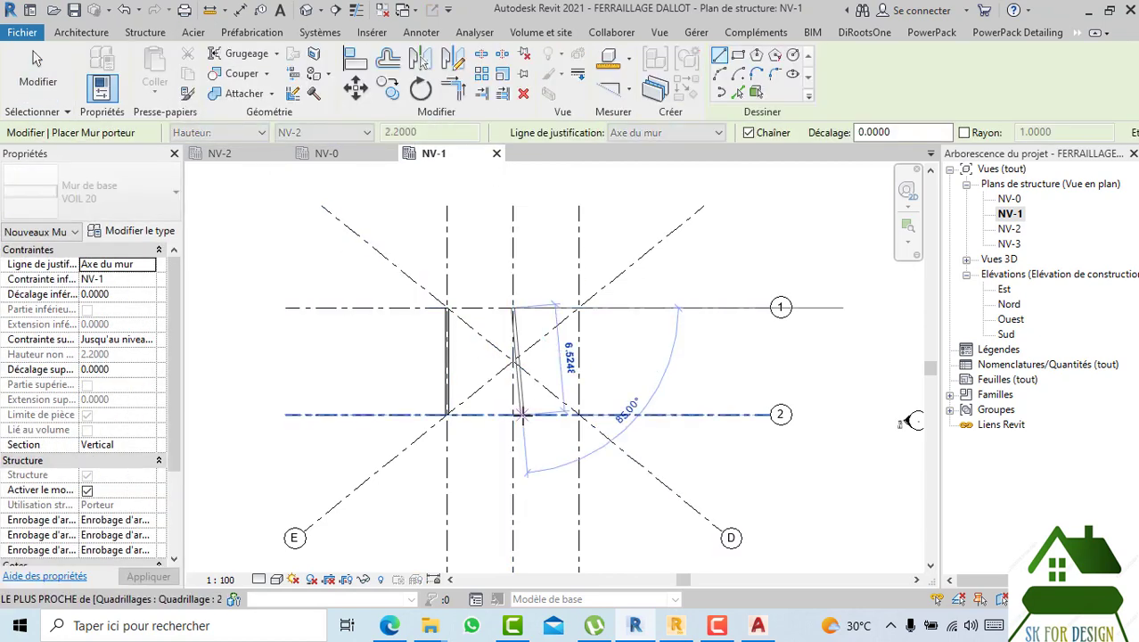
click(513, 414)
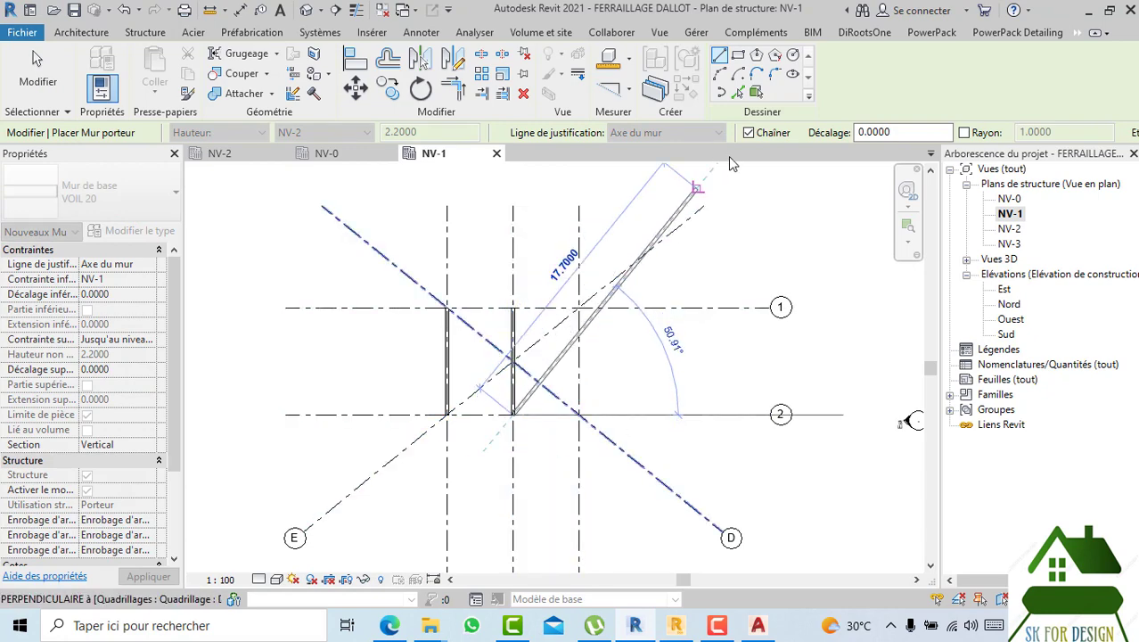
- Turn off wall chaining and draw a third VOIL 20 wall along grid C from grid 1 to grid 2
click(748, 132)
key(Escape)
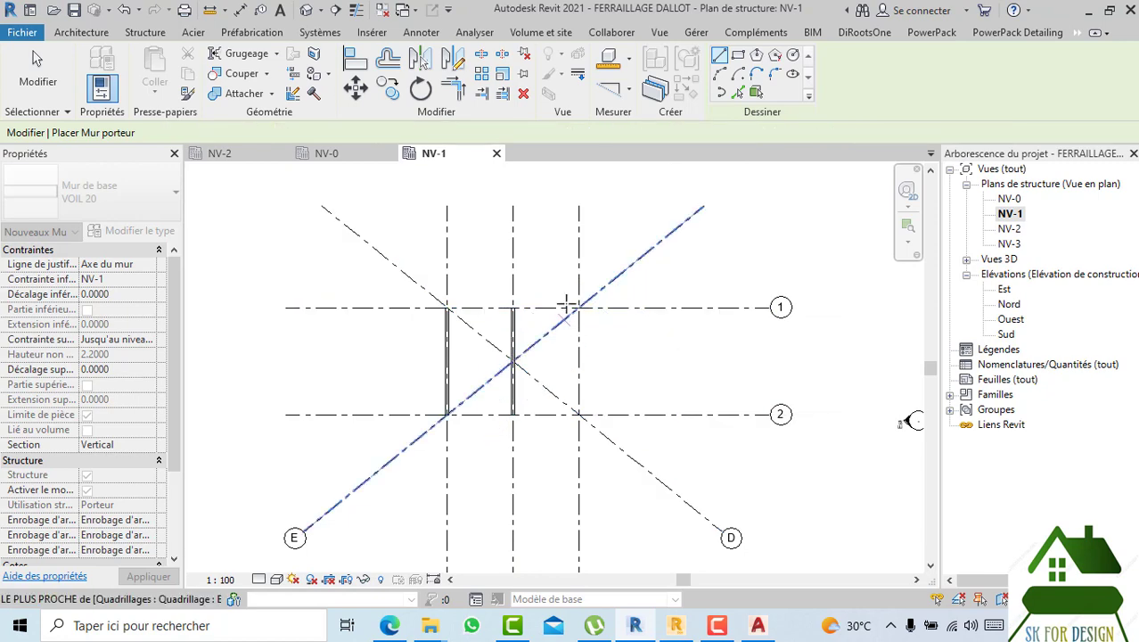
click(579, 308)
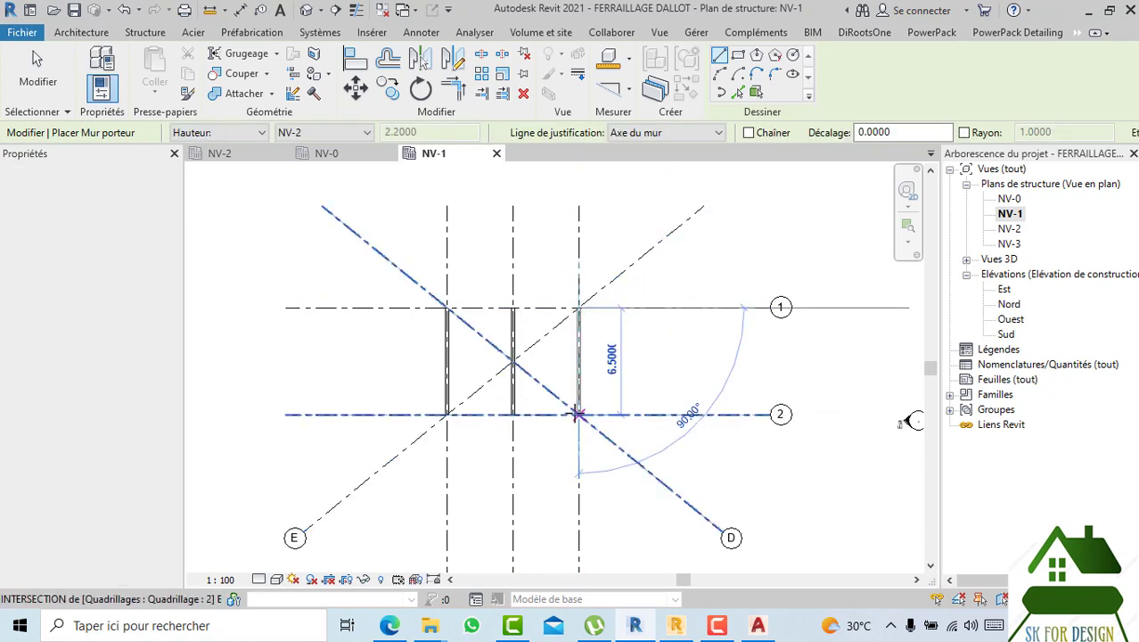
click(580, 414)
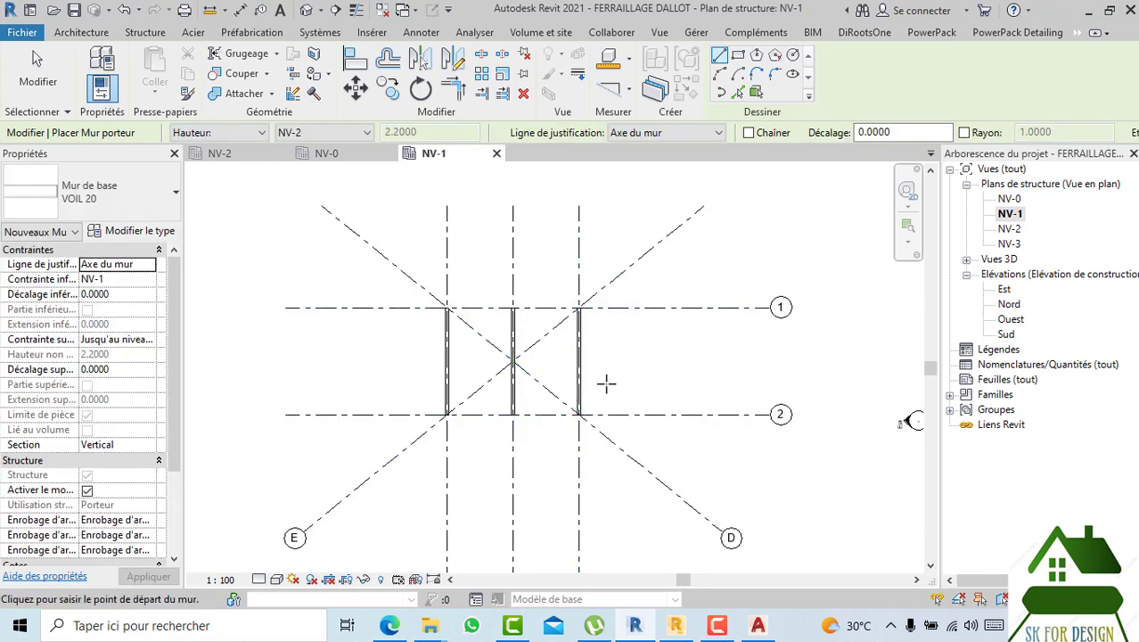
- Draw a 3 m VOIL 20 wing wall outward along grid E, starting from the grid A and grid 2 intersection
middle_drag(603, 381, 583, 342)
scroll(453, 305, up, 1)
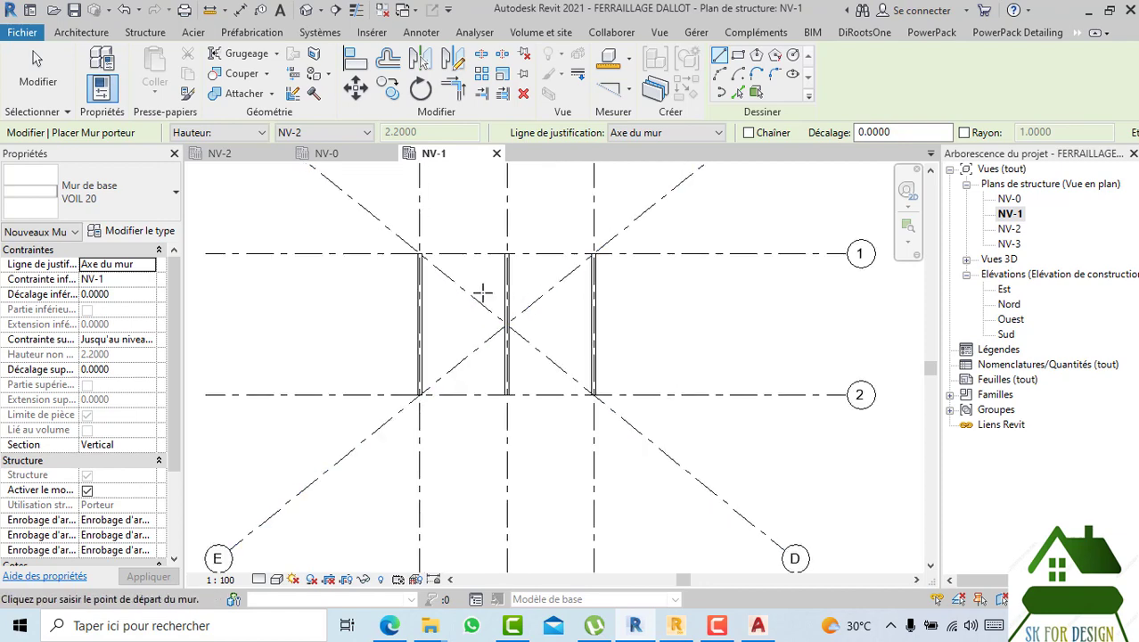
middle_drag(564, 448, 562, 428)
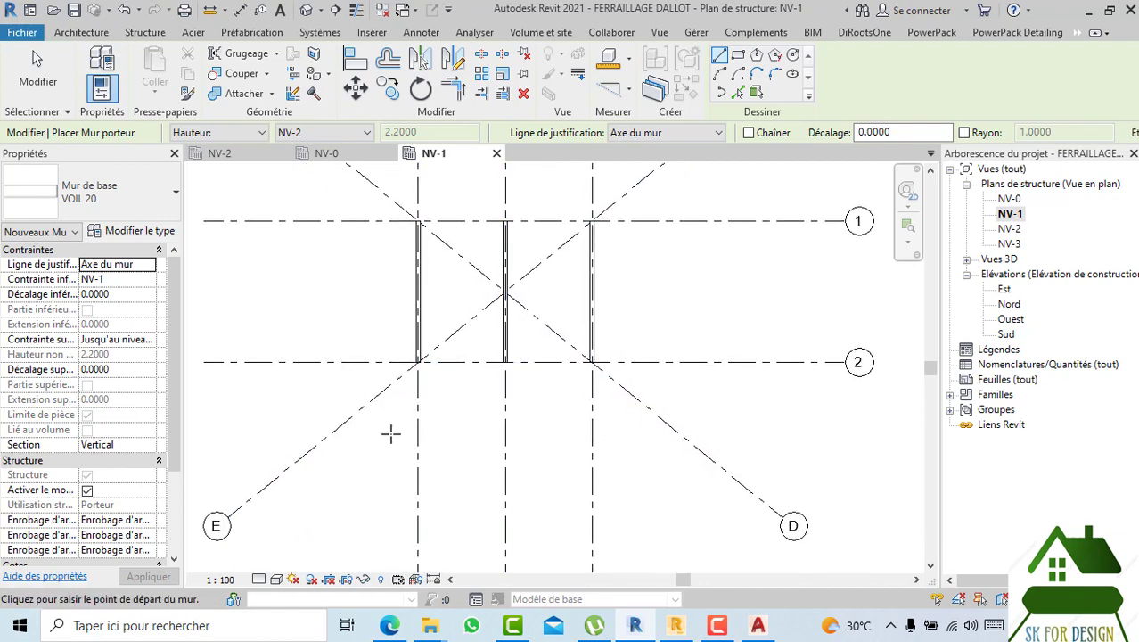
scroll(391, 433, up, 1)
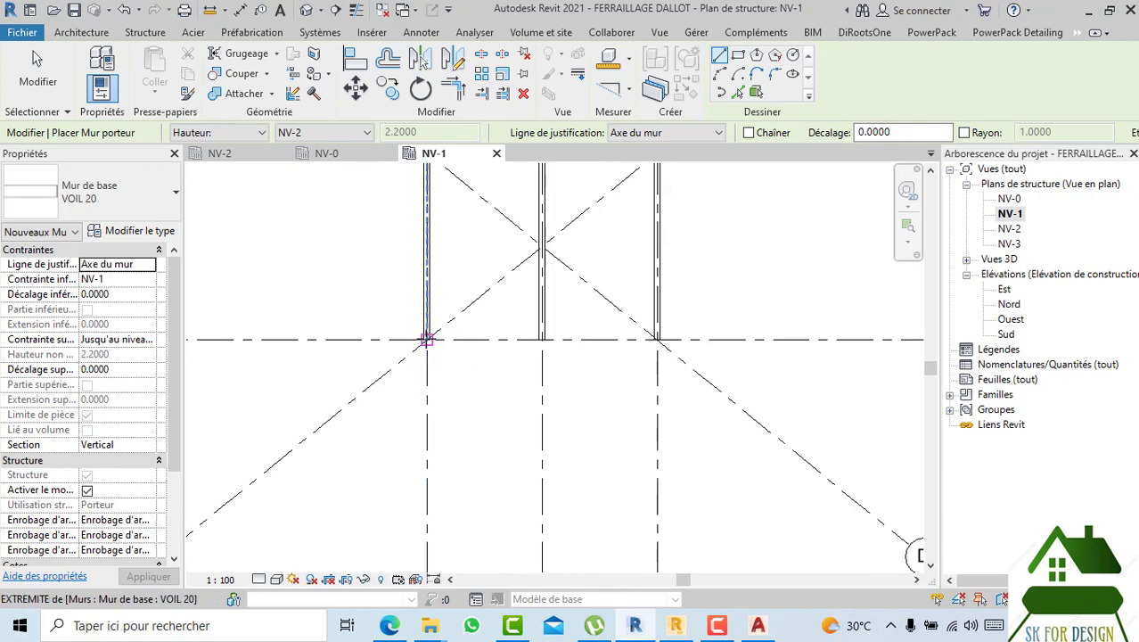
click(426, 339)
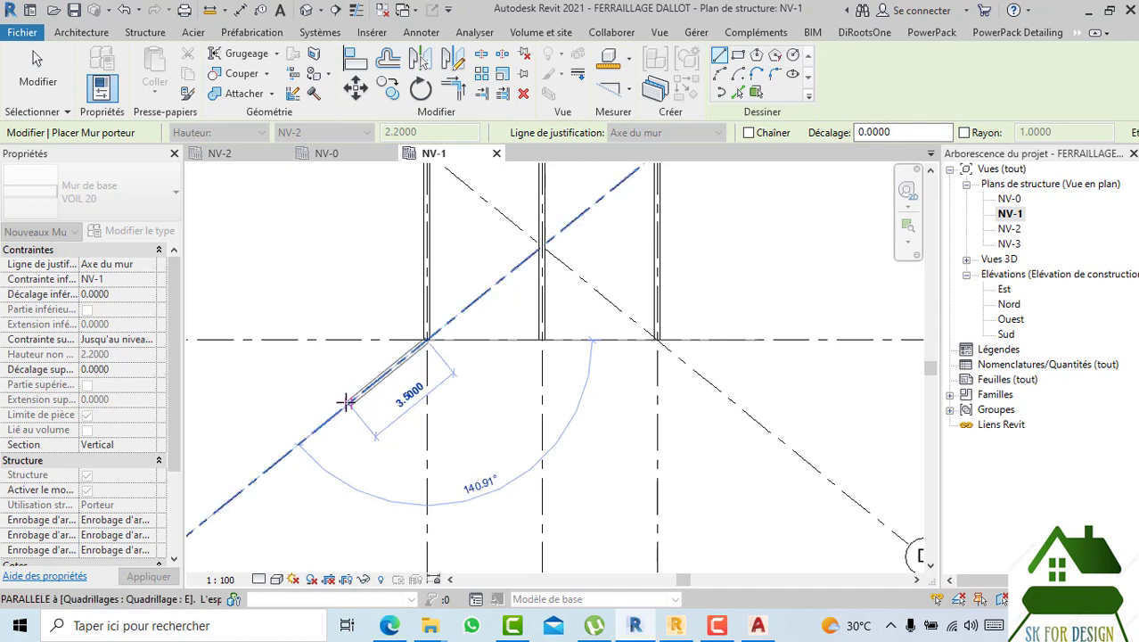
text(3)
key(Return)
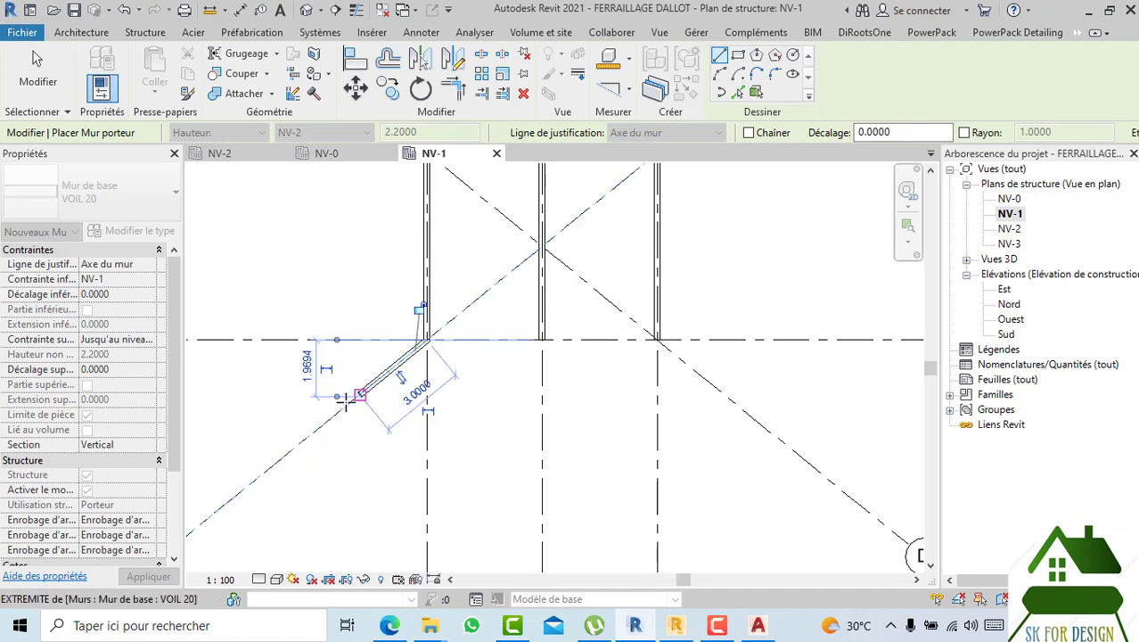
key(Escape)
key(Escape)
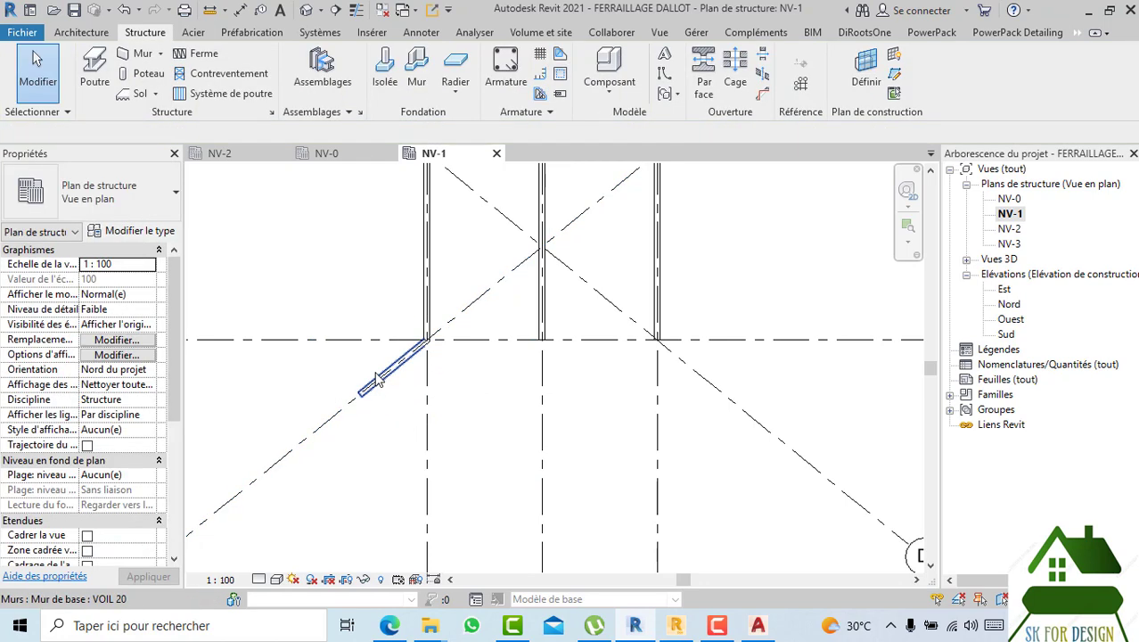
- Mirror a copy of the wing wall about a vertical axis drawn along grid B
click(393, 401)
scroll(399, 424, down, 1)
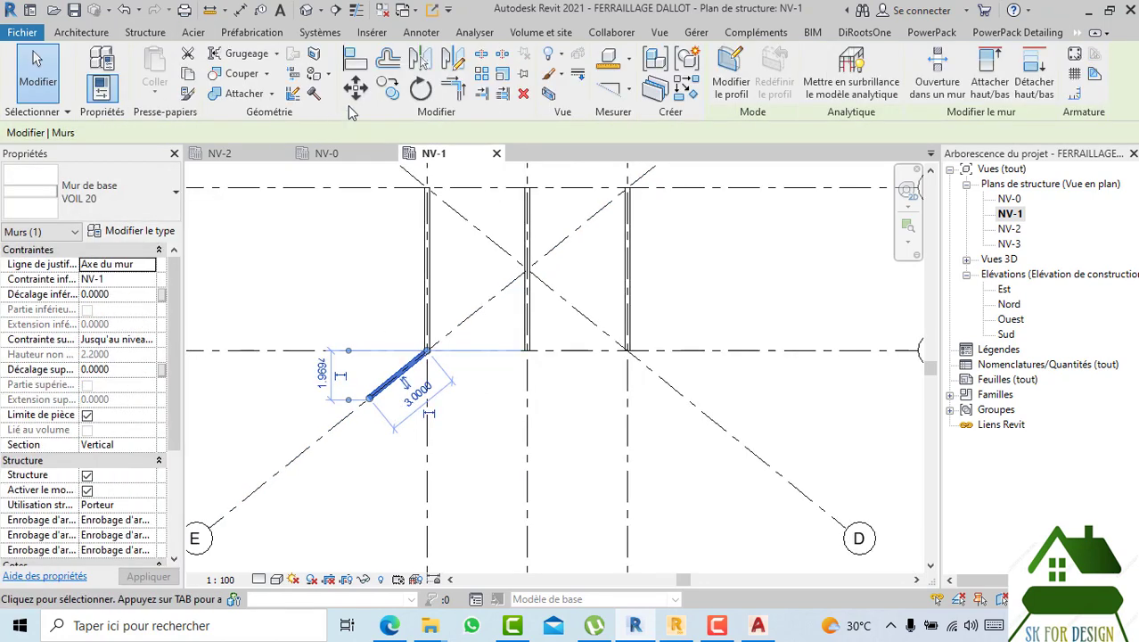
click(452, 58)
scroll(453, 402, up, 1)
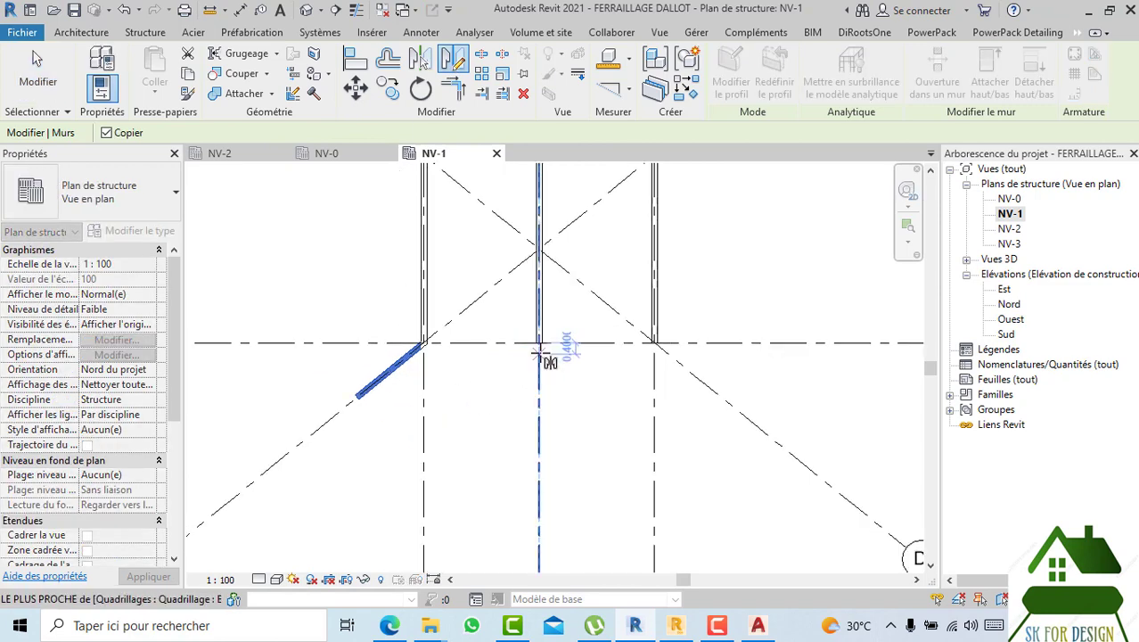
click(538, 356)
click(535, 435)
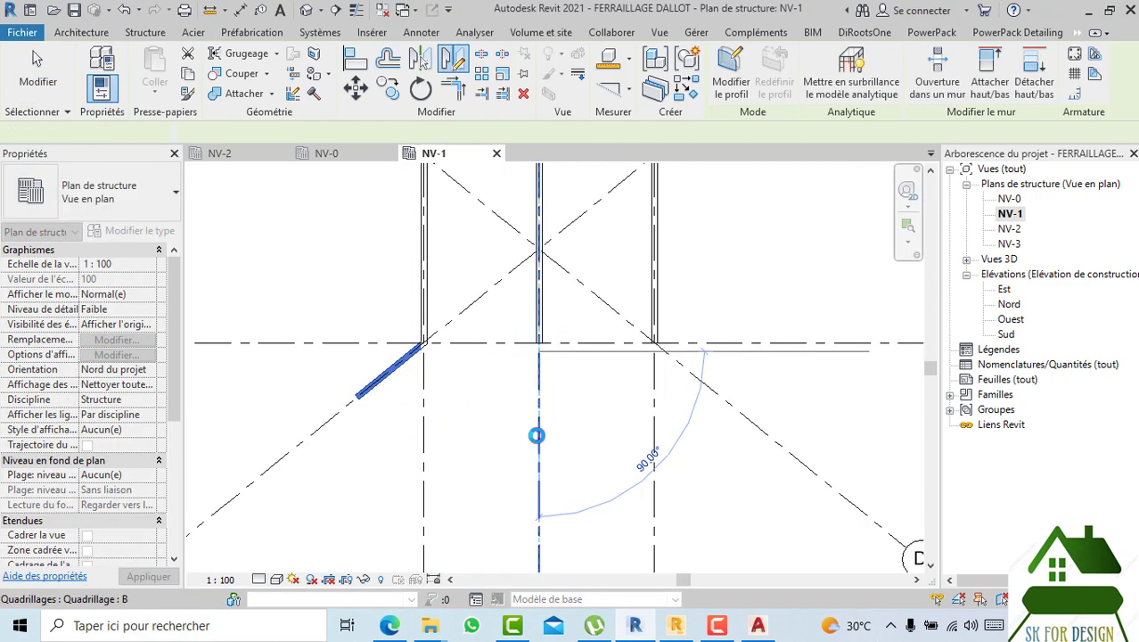
click(524, 437)
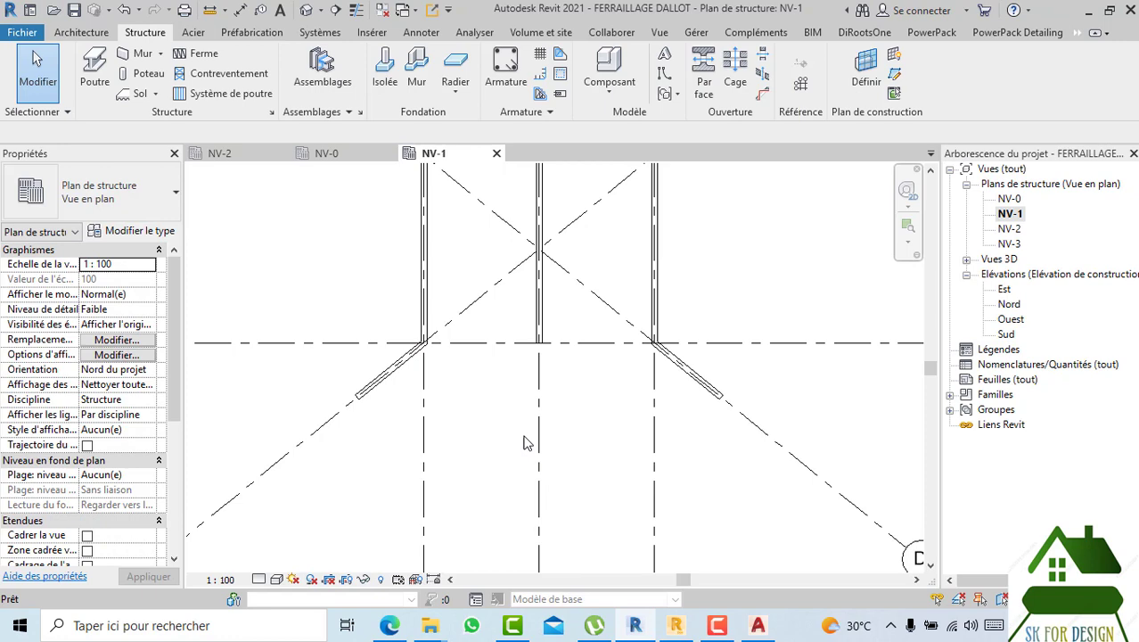
- Mirror copies of both wing walls to the grid 1 side about a horizontal axis through the grid A wall's midpoint
click(384, 393)
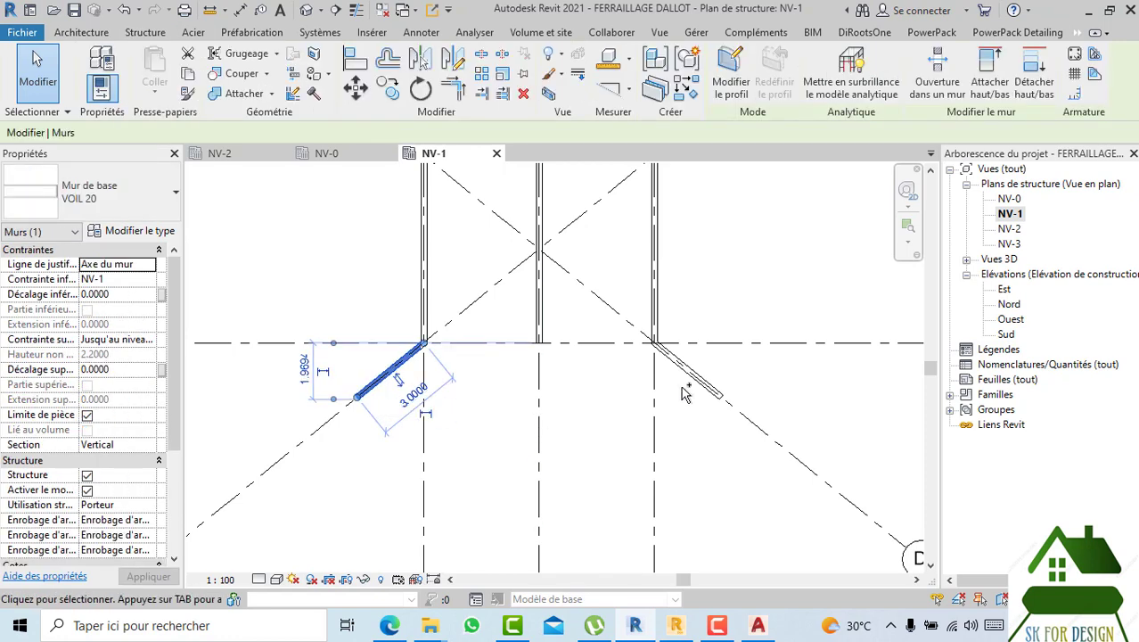
ctrl+click(717, 305)
middle_drag(718, 304, 733, 433)
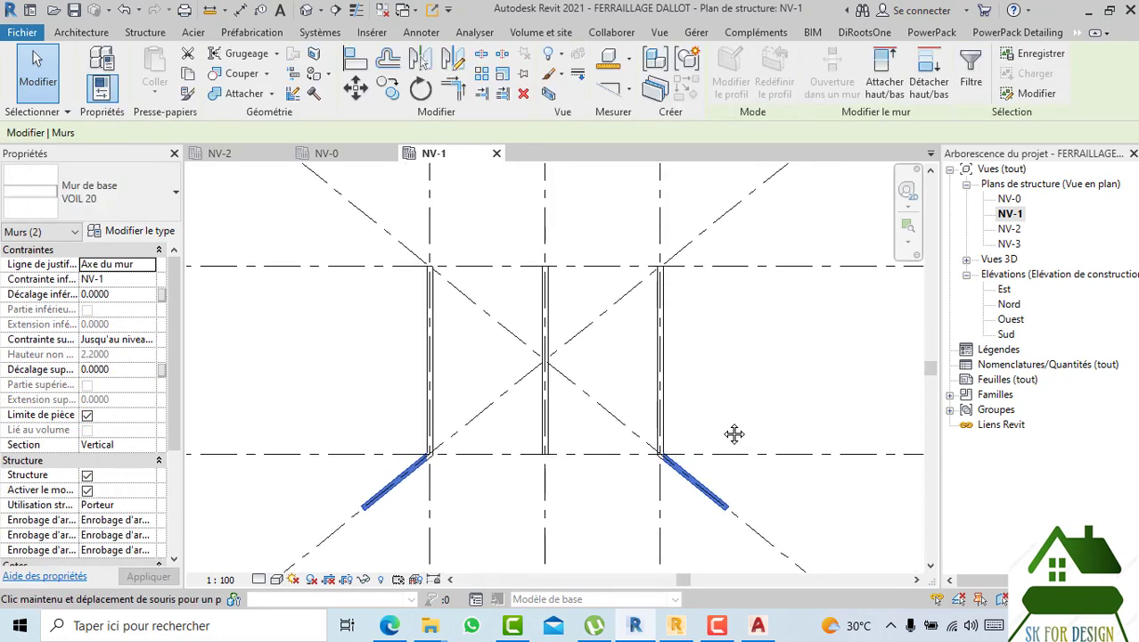
click(449, 60)
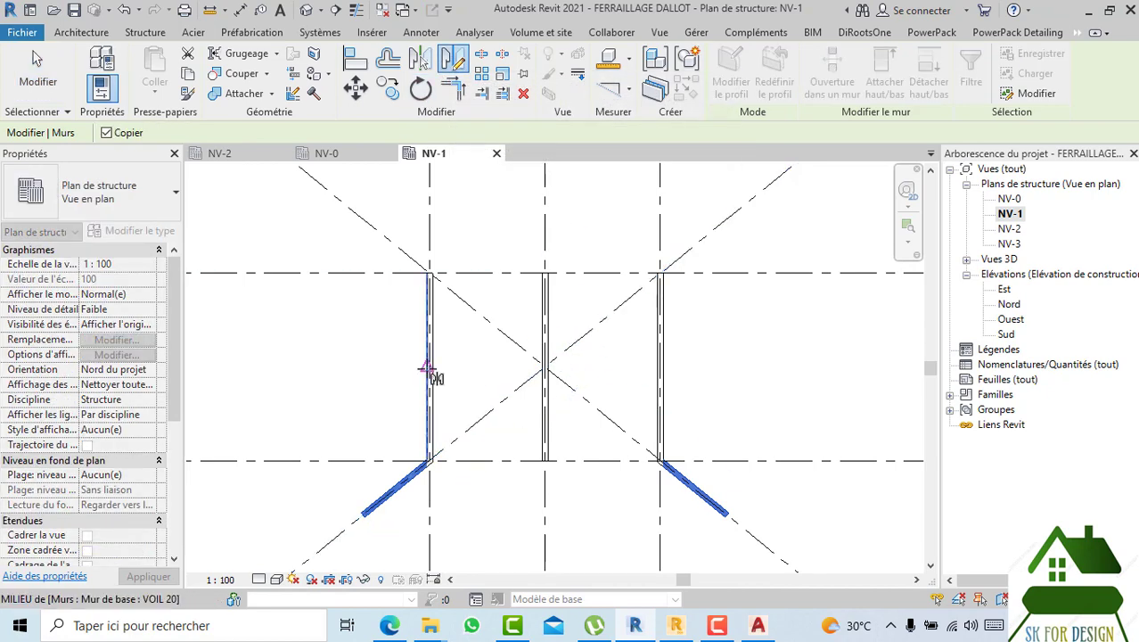
click(430, 365)
click(475, 368)
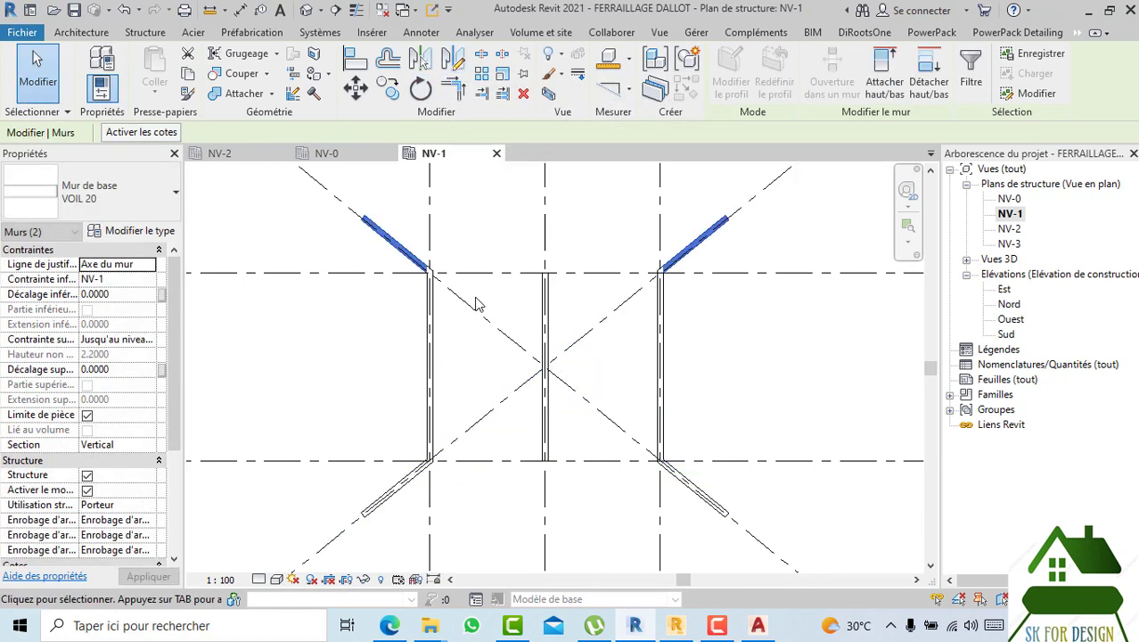
click(481, 208)
- Start a structural floor on NV-1 and duplicate the Générique 300 mm floor type as dalle 20
scroll(481, 208, down, 1)
middle_drag(493, 223, 488, 247)
scroll(482, 249, down, 2)
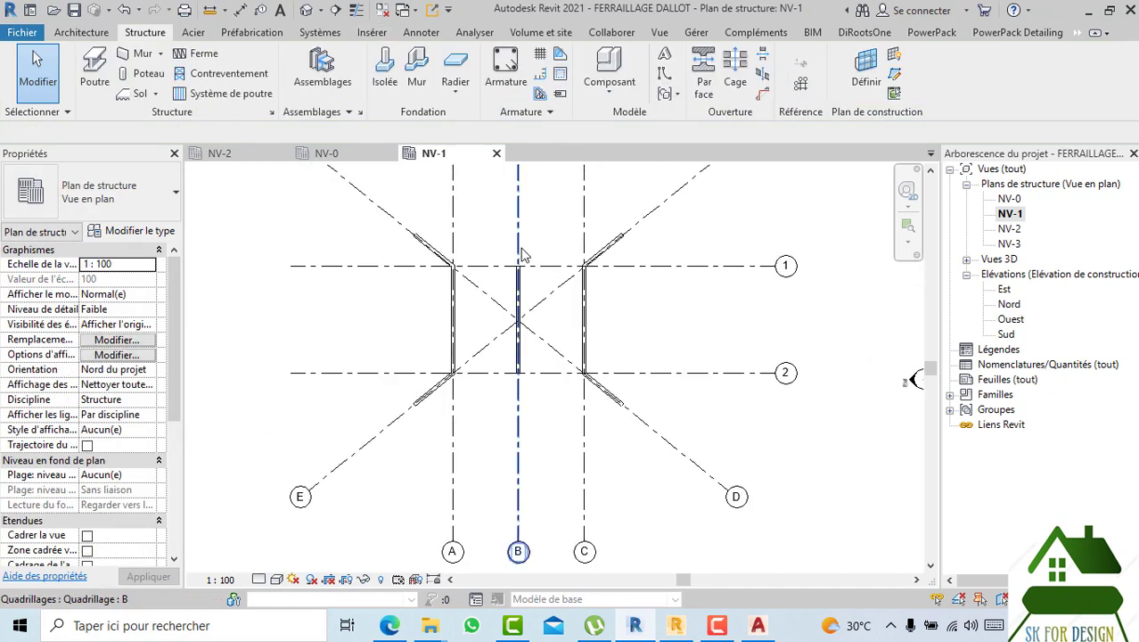
scroll(520, 246, up, 2)
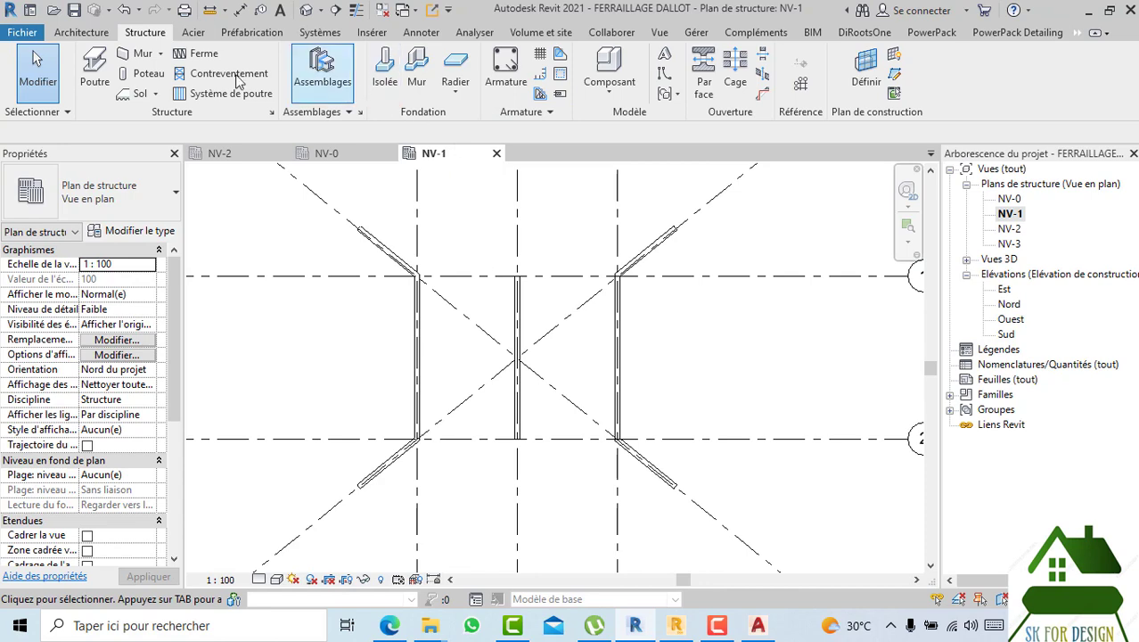
click(140, 93)
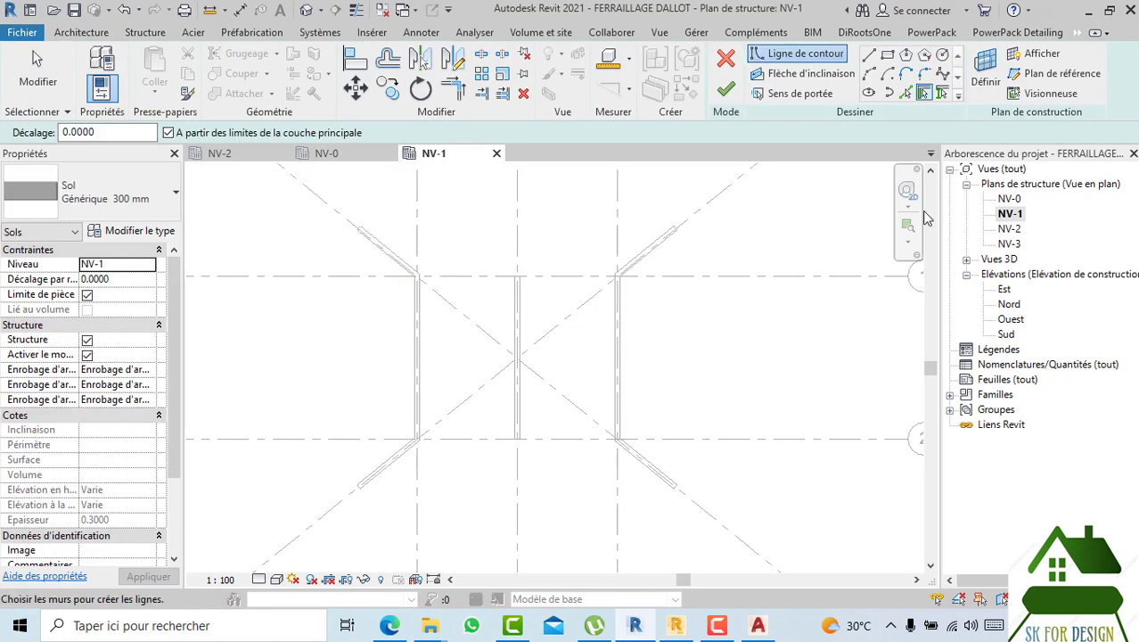
click(130, 232)
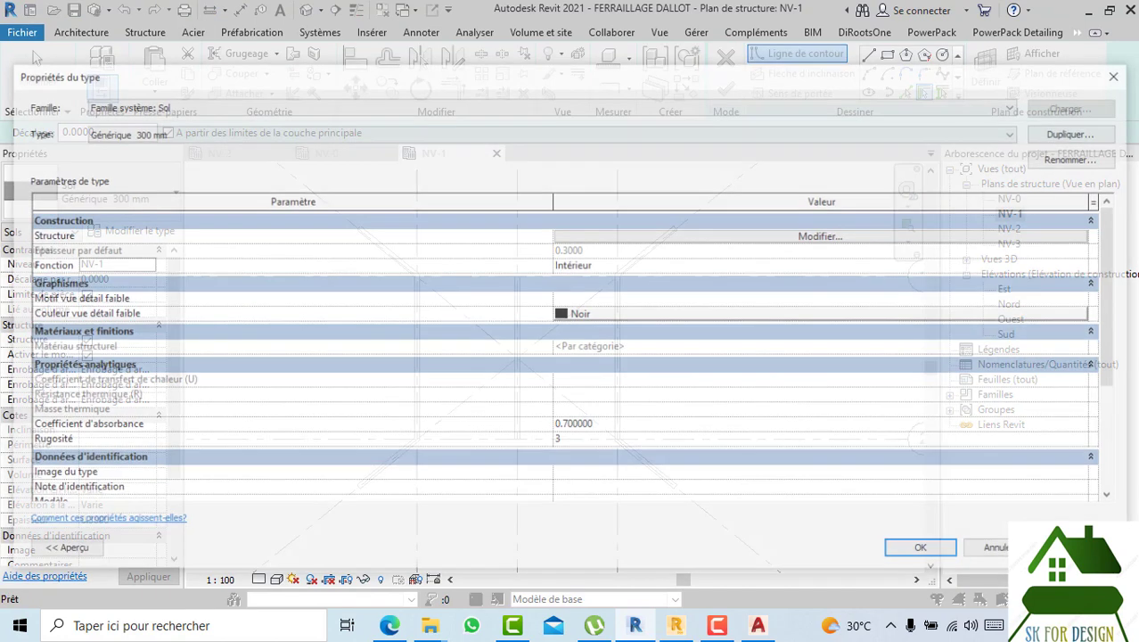
click(1076, 134)
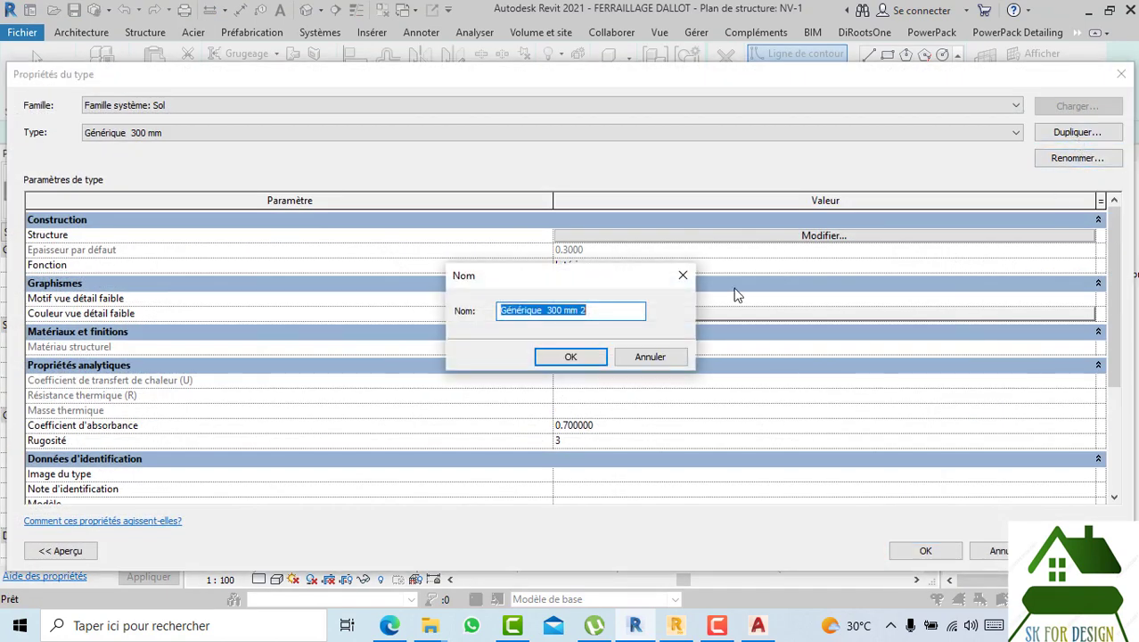
text(da)
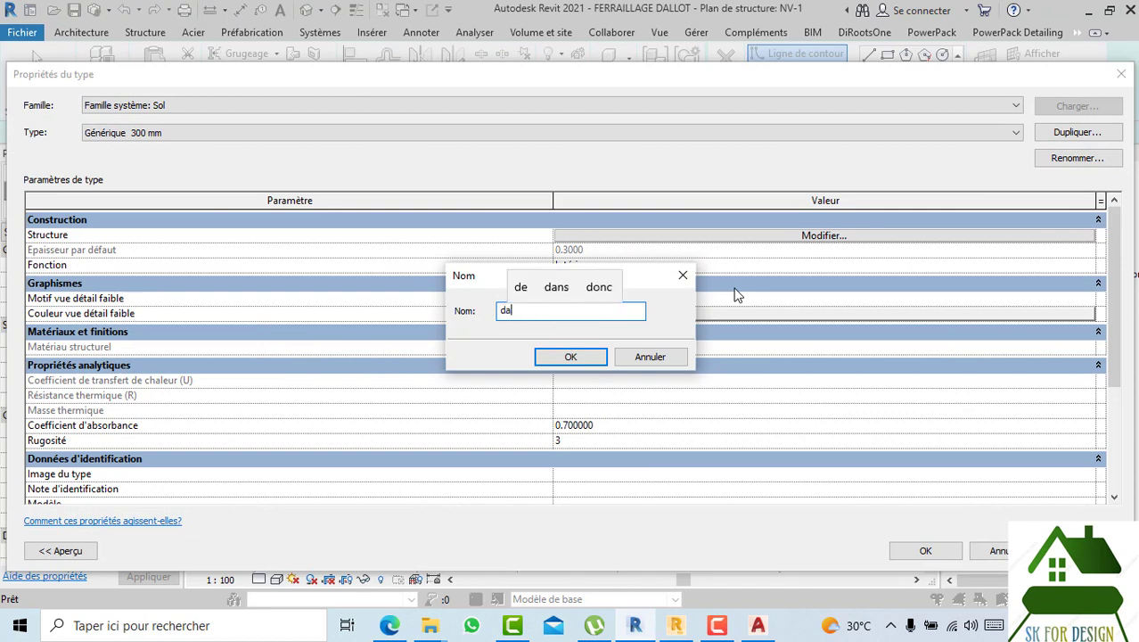
text(lle )
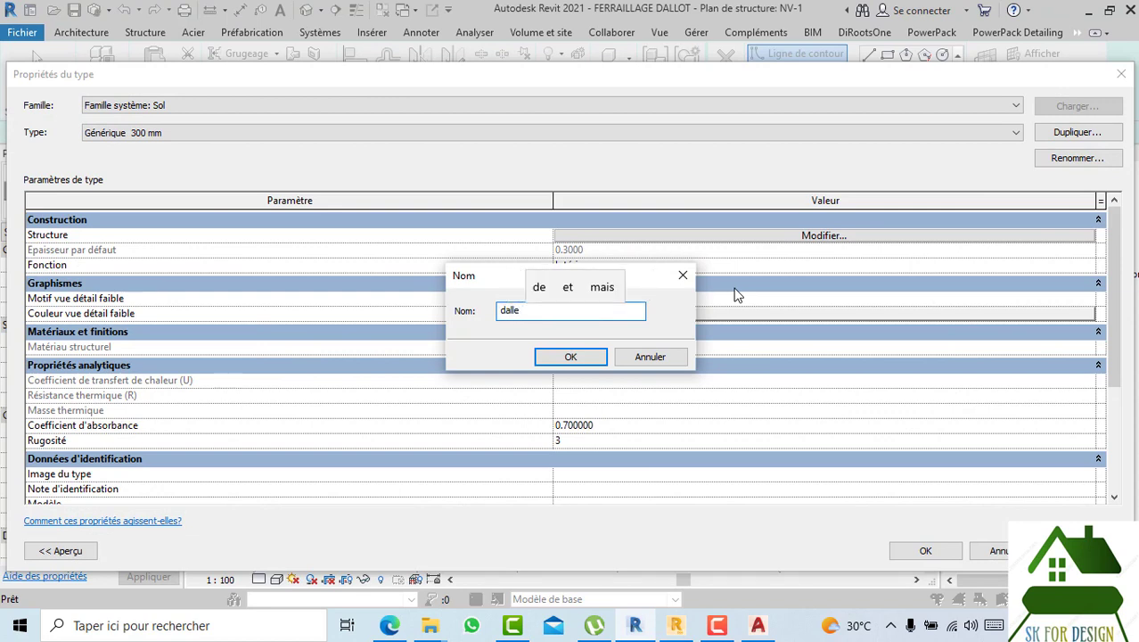
text(20)
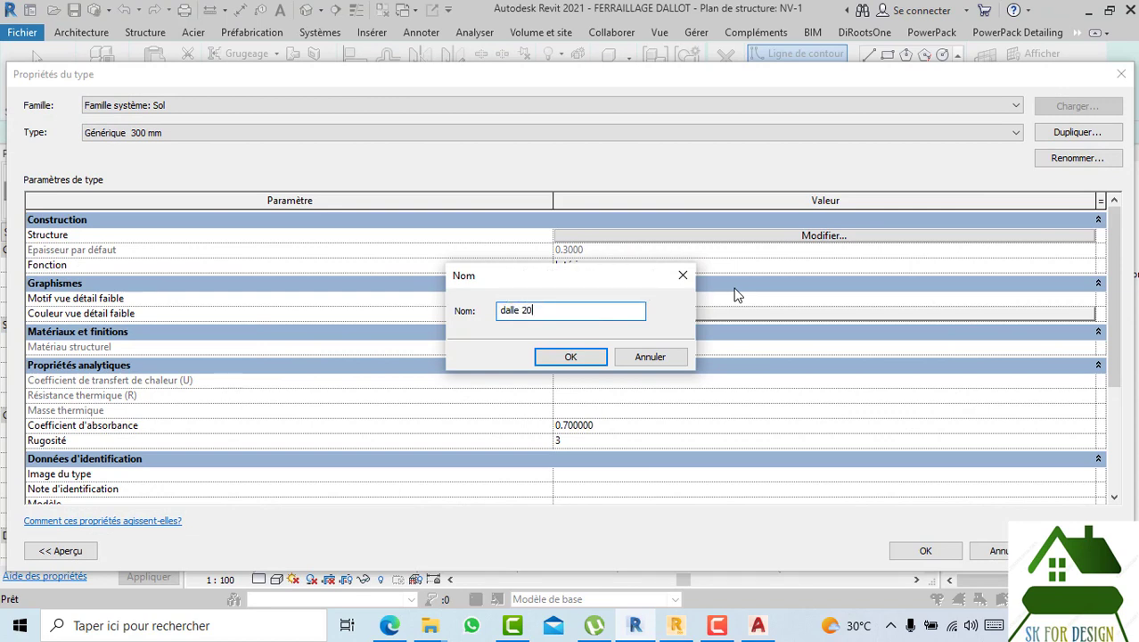
click(571, 357)
- Give the dalle 20 structural layer the material Béton - Coulé sur place - Béton25 and a thickness of 0.20 m
click(674, 237)
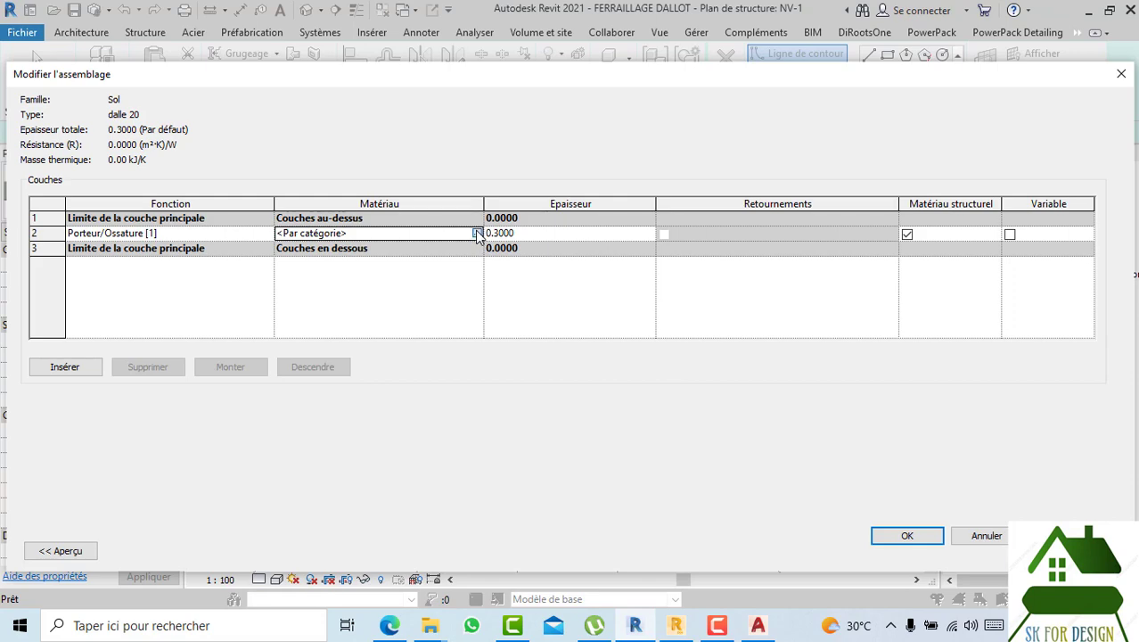
click(476, 234)
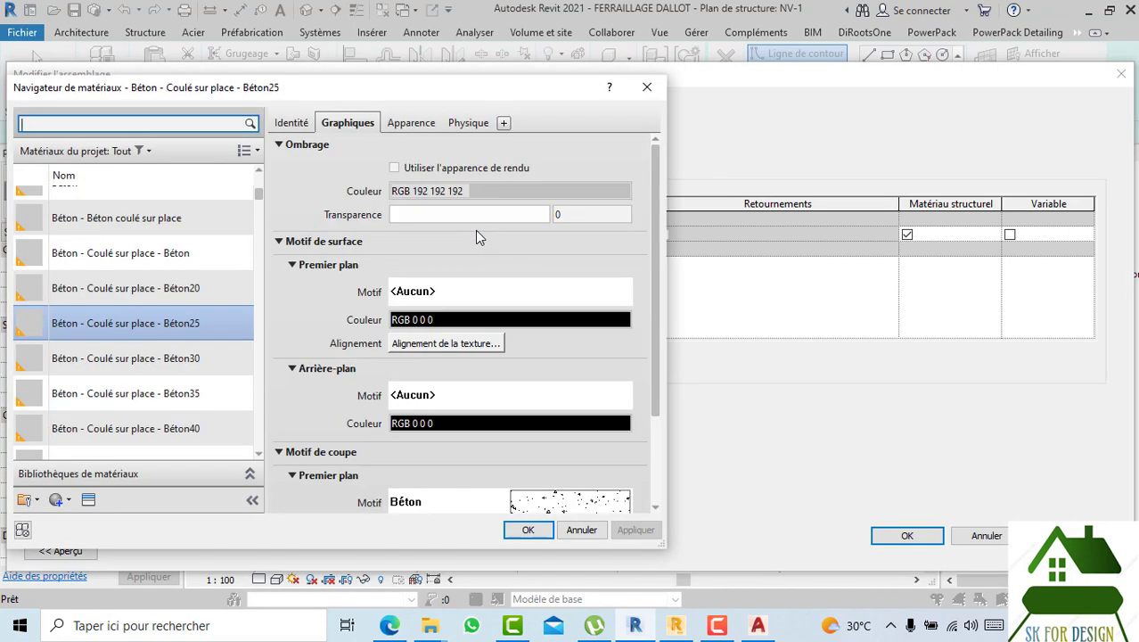
double_click(143, 334)
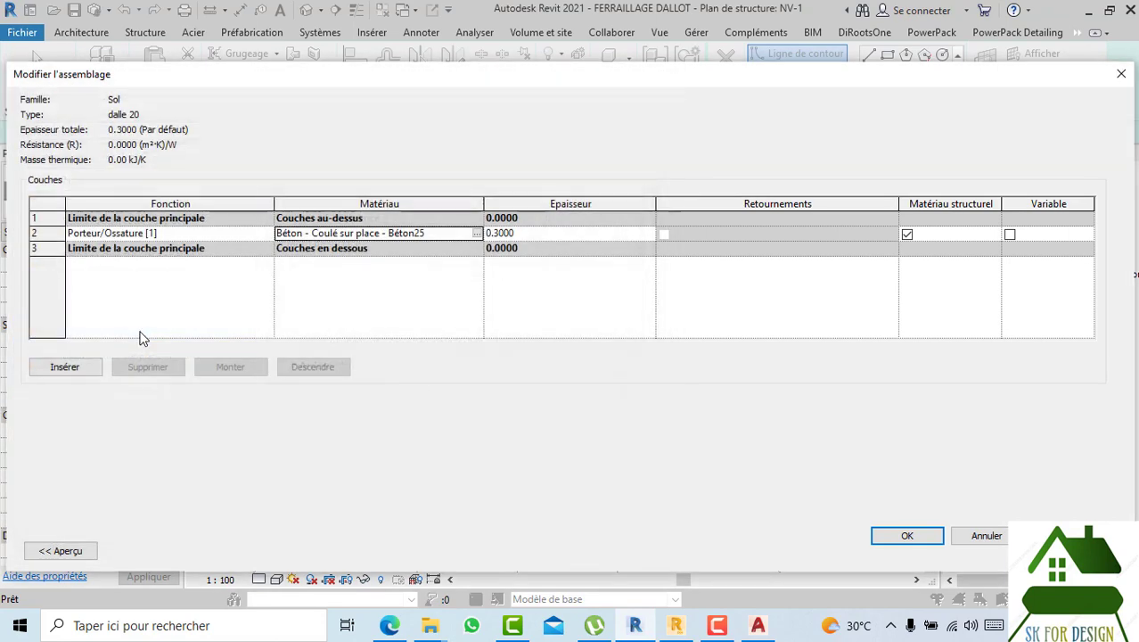
click(550, 237)
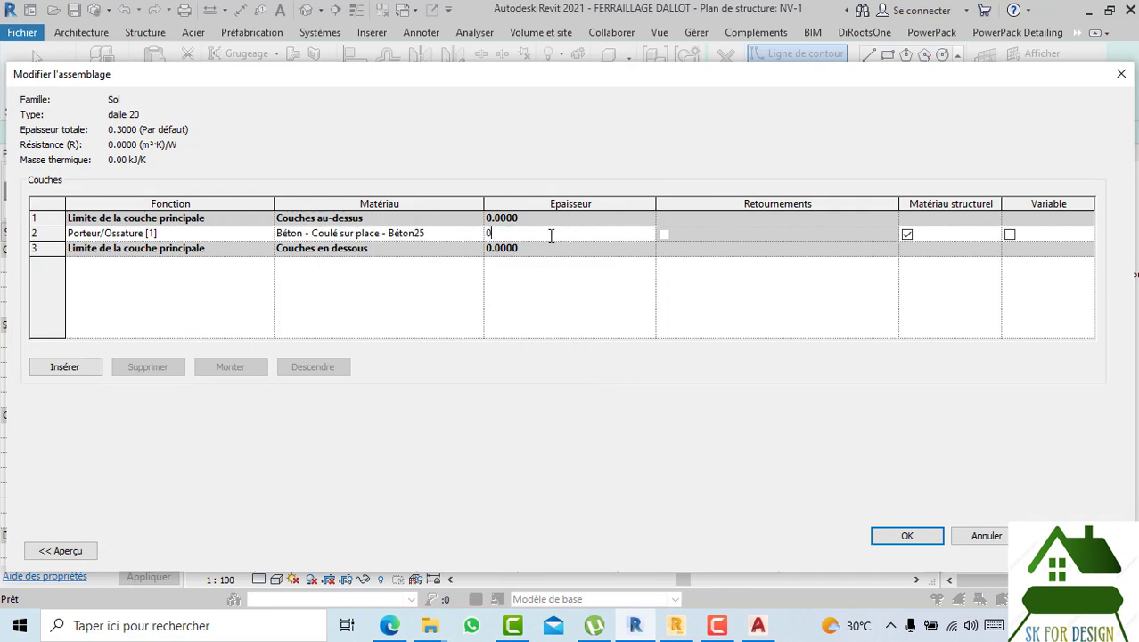
click(907, 536)
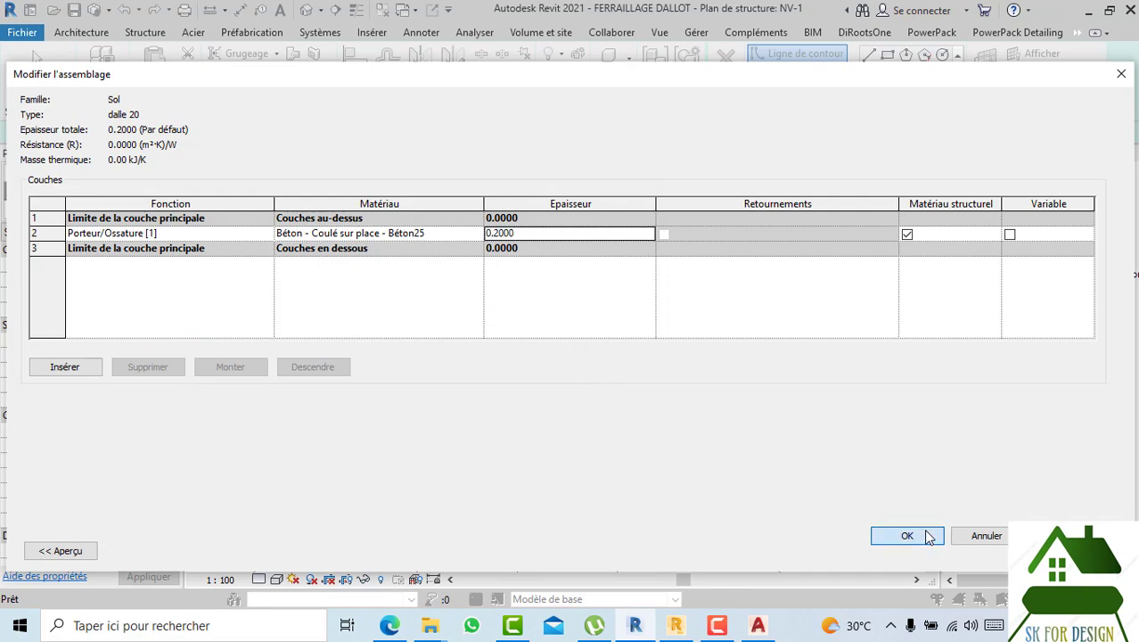
click(924, 550)
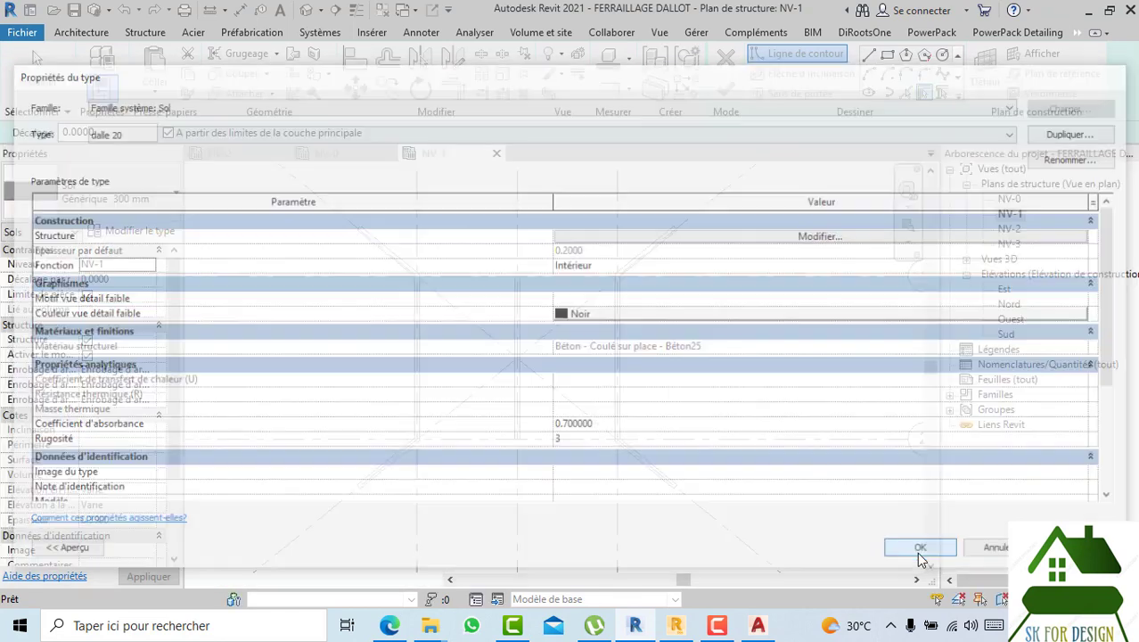
- Sketch the dalle 20 floor boundary as a rectangle between opposite inner corners of the two outer VOIL 20 walls and finish the floor
click(889, 59)
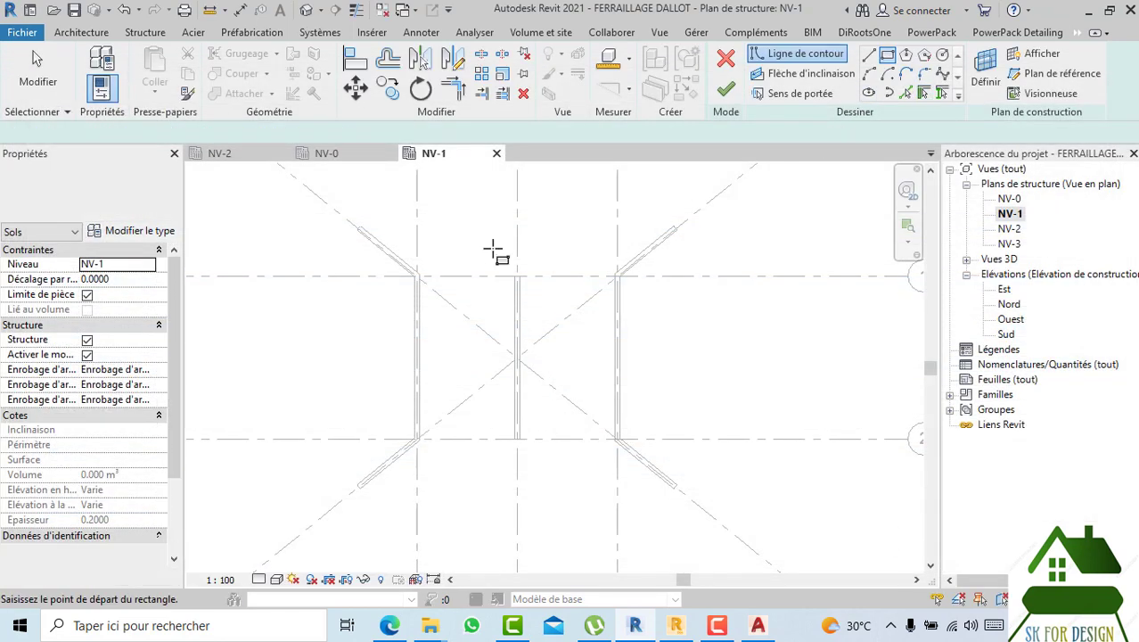
scroll(415, 278, up, 3)
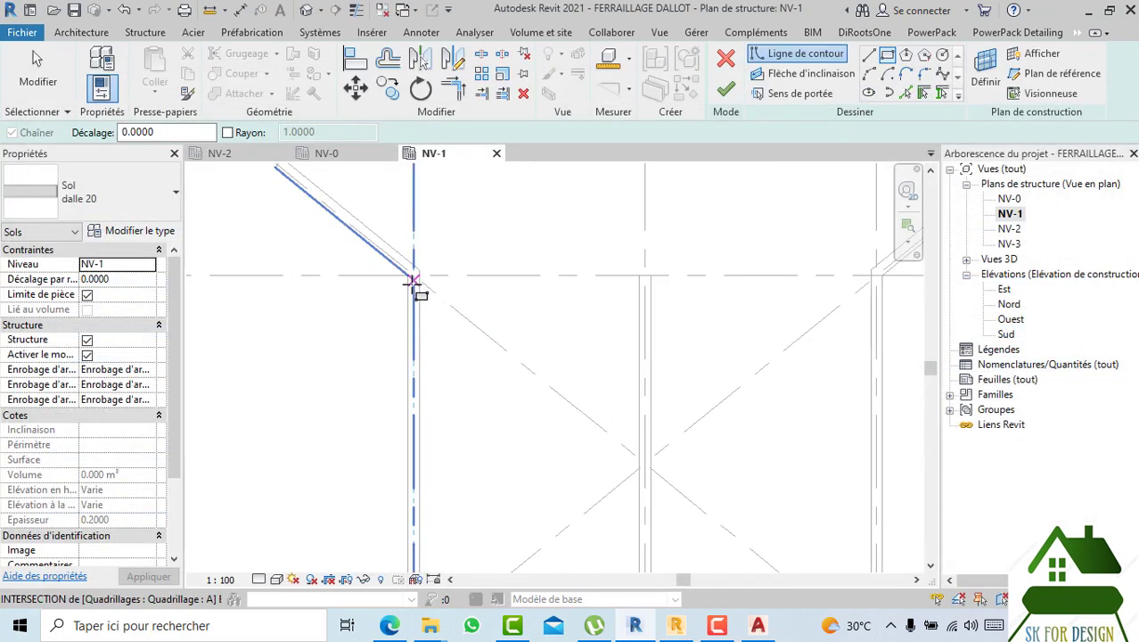
scroll(411, 278, up, 2)
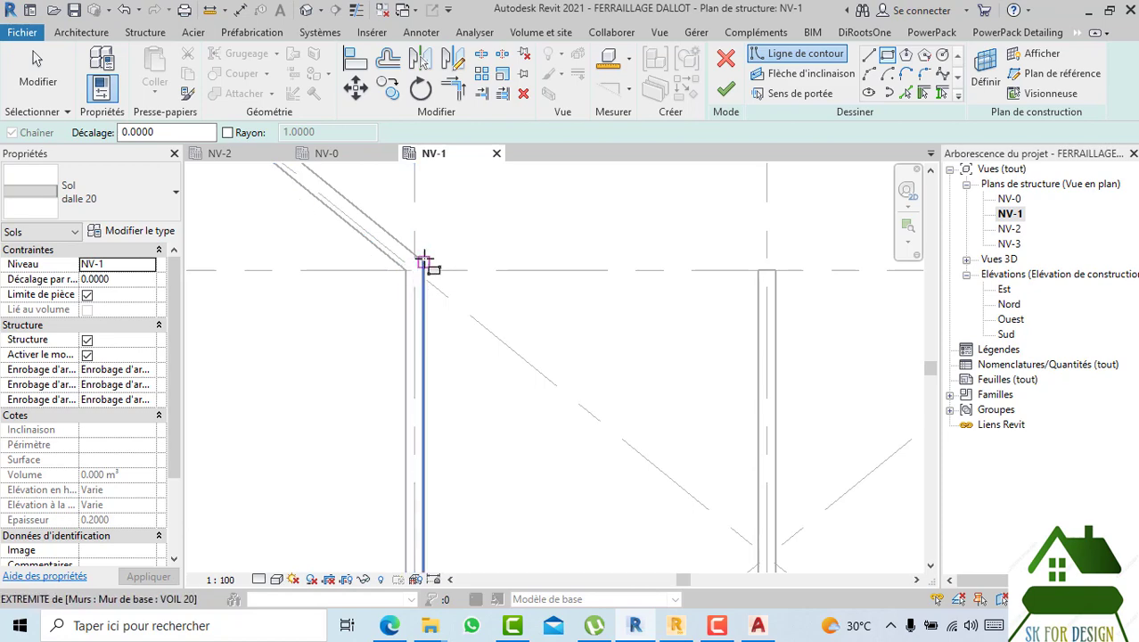
click(415, 270)
scroll(495, 328, down, 2)
scroll(564, 394, up, 4)
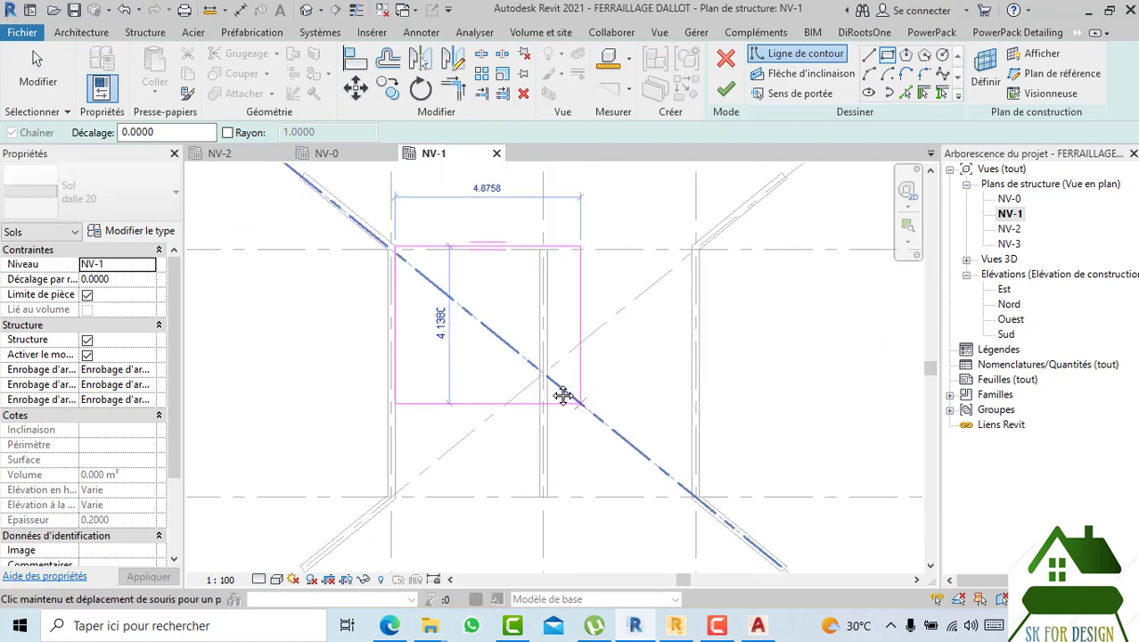
scroll(645, 464, up, 4)
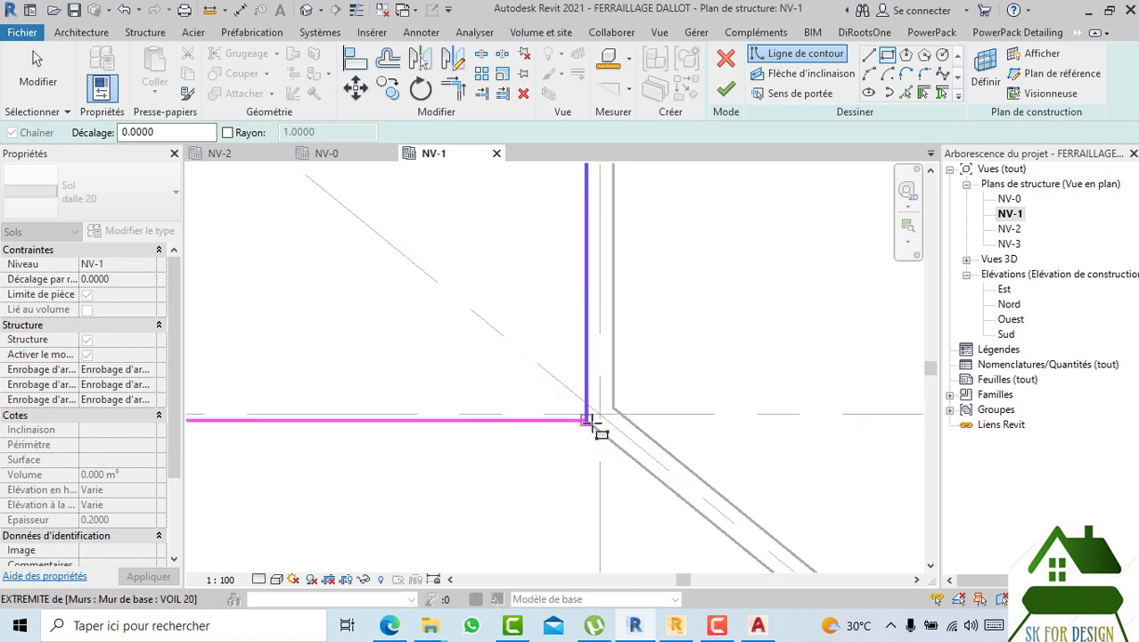
click(595, 413)
scroll(545, 490, down, 3)
mouse_move(539, 493)
middle_down()
mouse_move(663, 445)
mouse_move(656, 437)
middle_up()
middle_drag(337, 262, 373, 285)
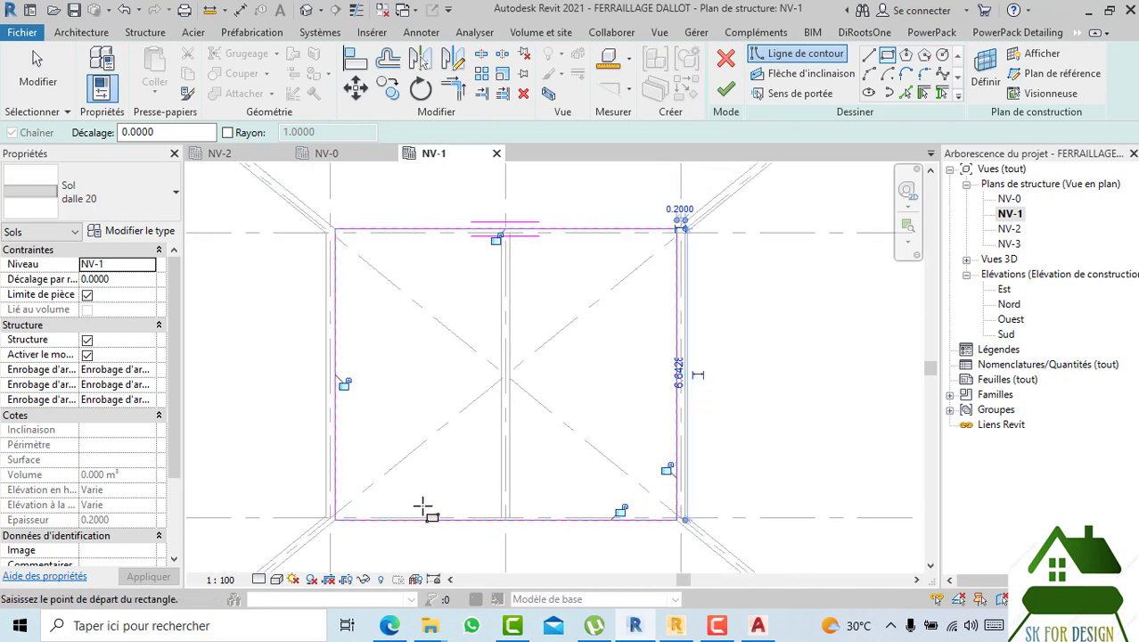
middle_drag(432, 513, 440, 472)
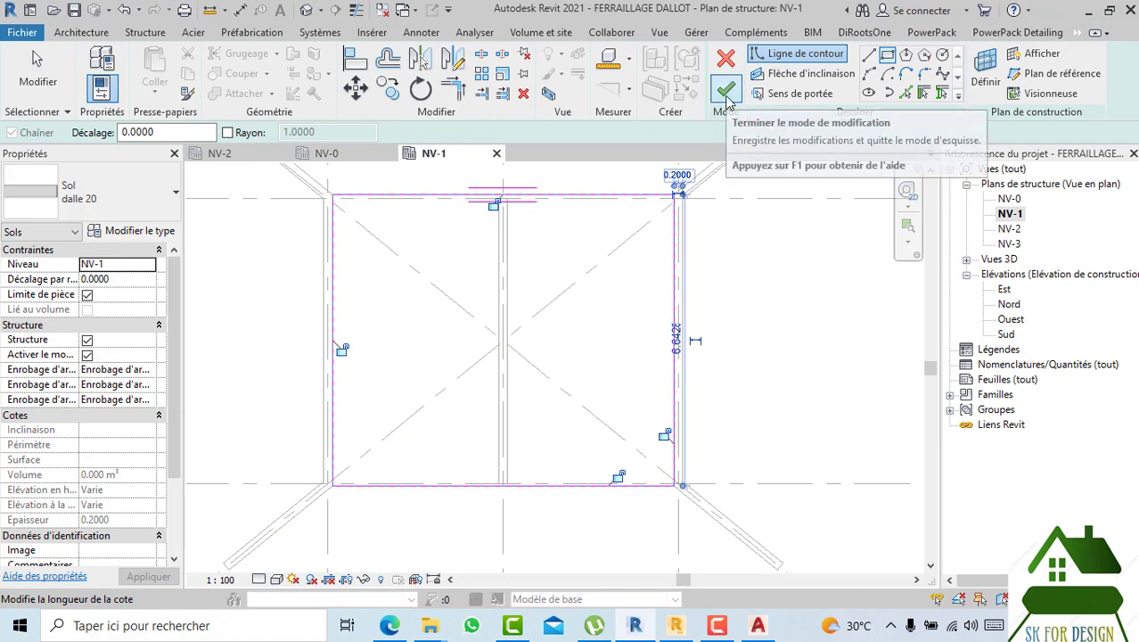
click(726, 92)
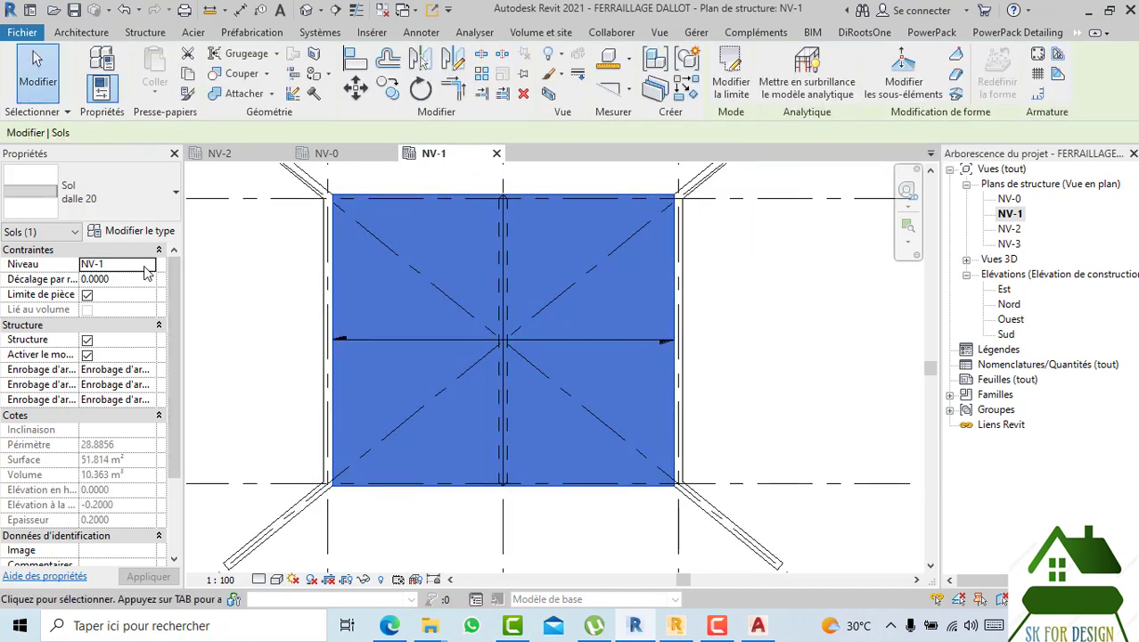
- Move the dalle 20 floor to level NV-2
click(148, 266)
click(107, 308)
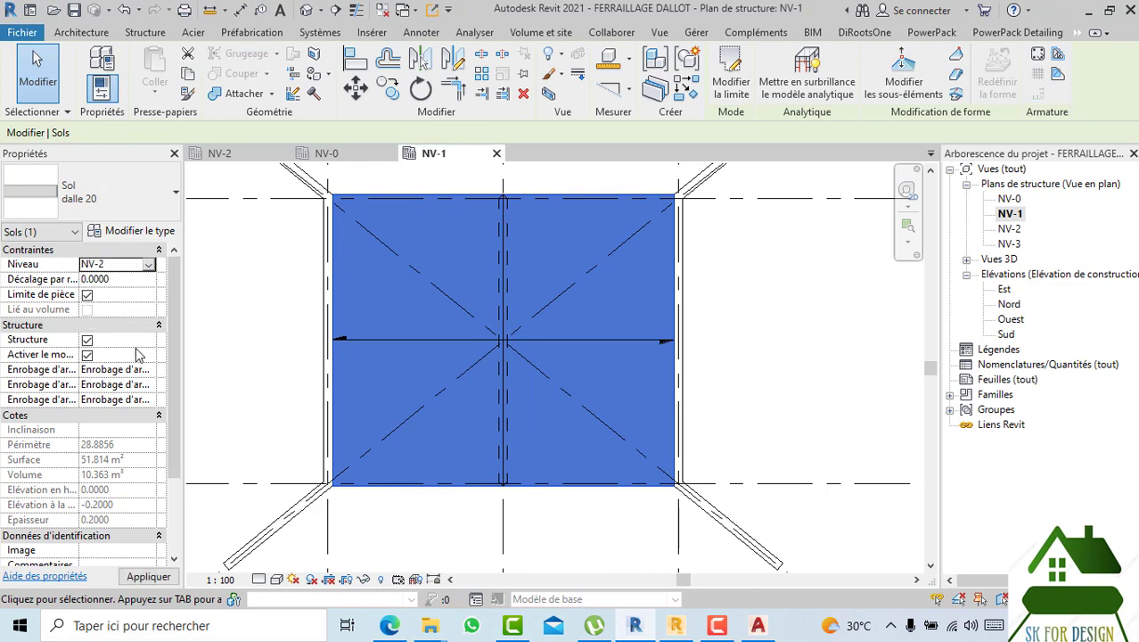
click(148, 577)
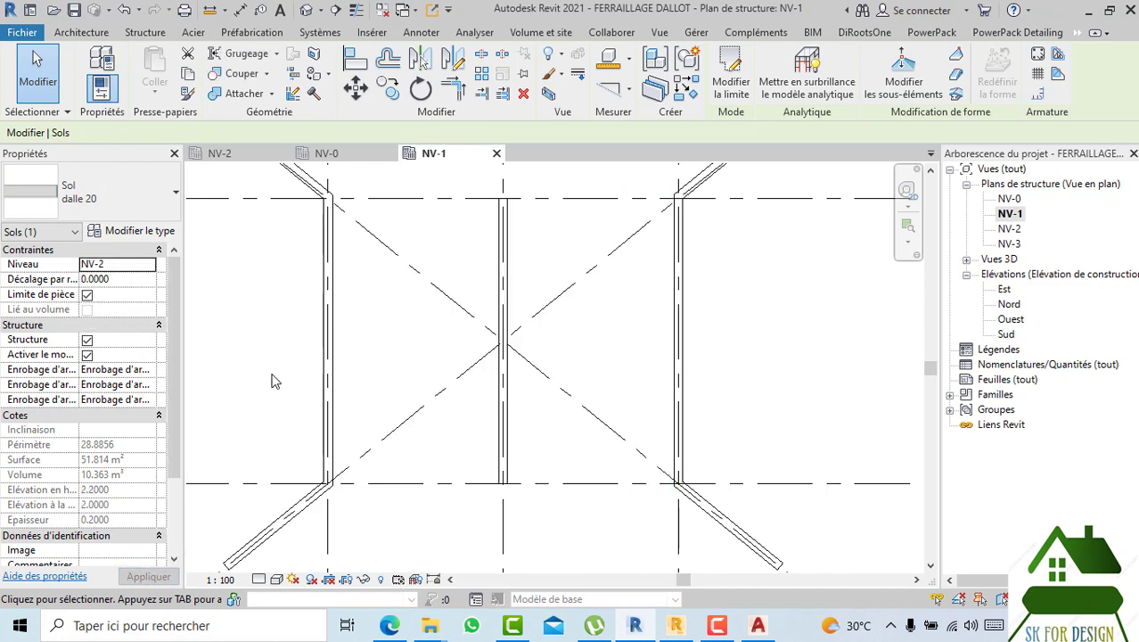
scroll(283, 352, down, 2)
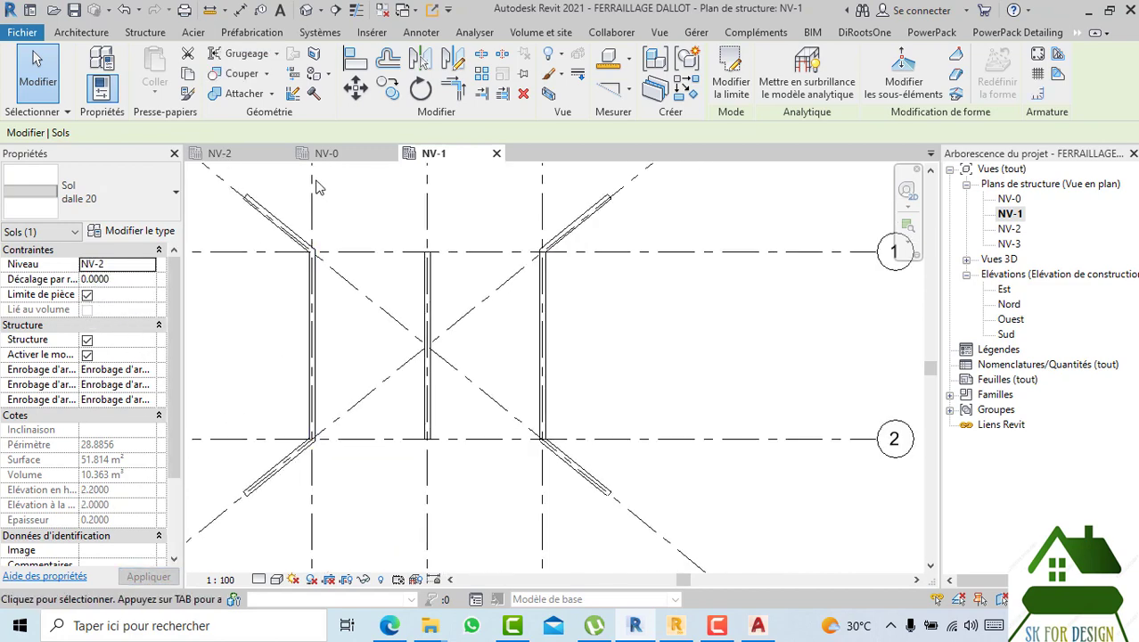
- Open the default 3D view of the culvert and save the project
click(306, 11)
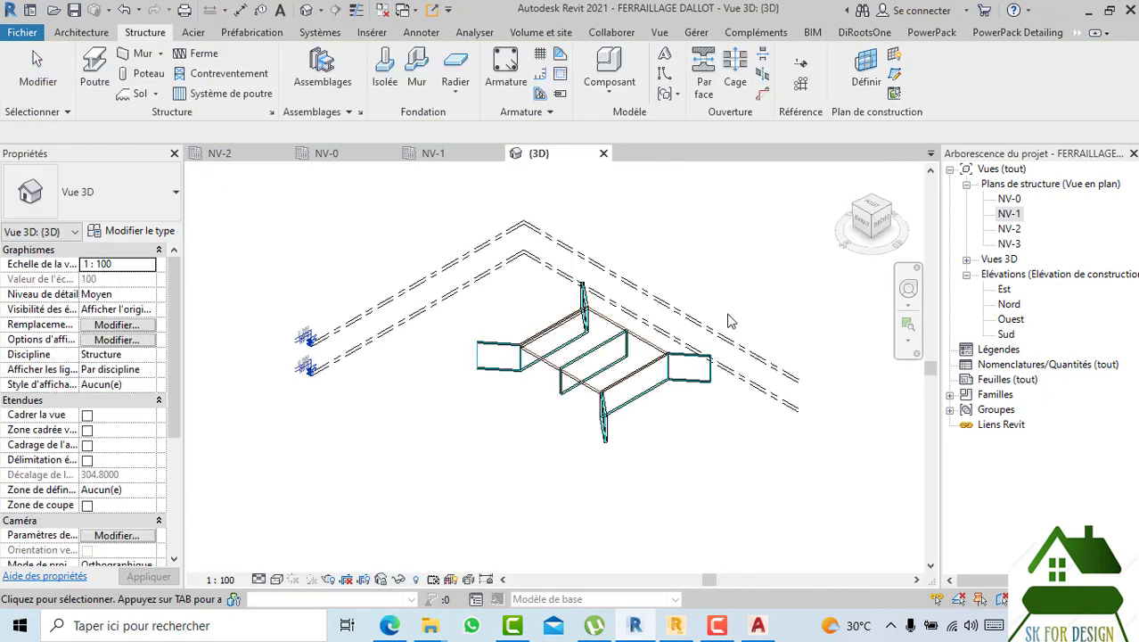
scroll(656, 395, up, 2)
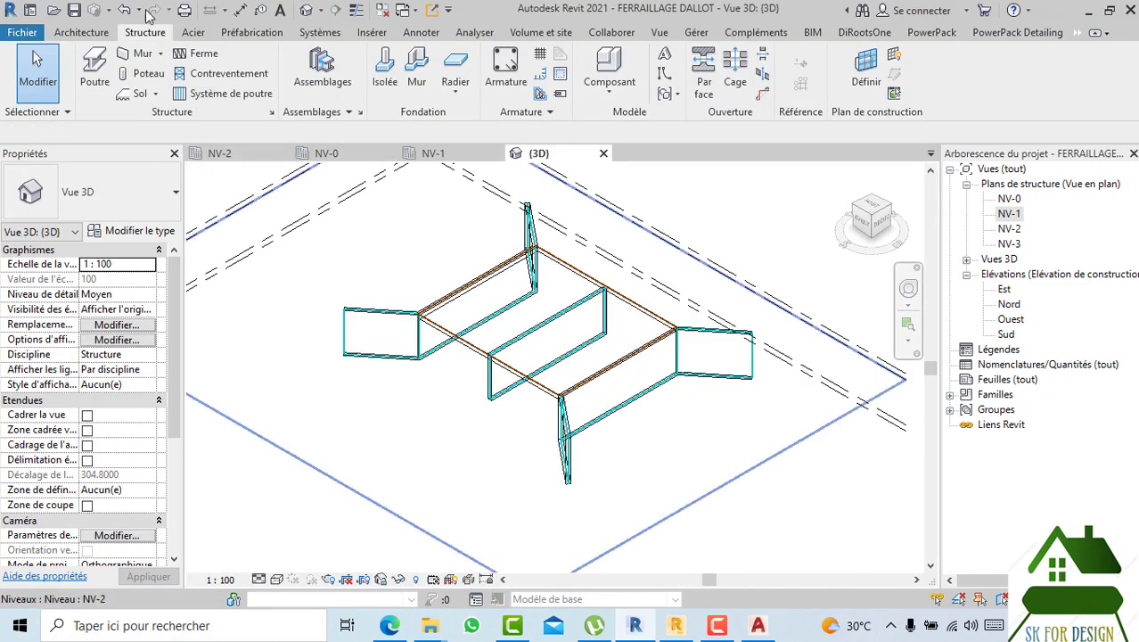
click(75, 12)
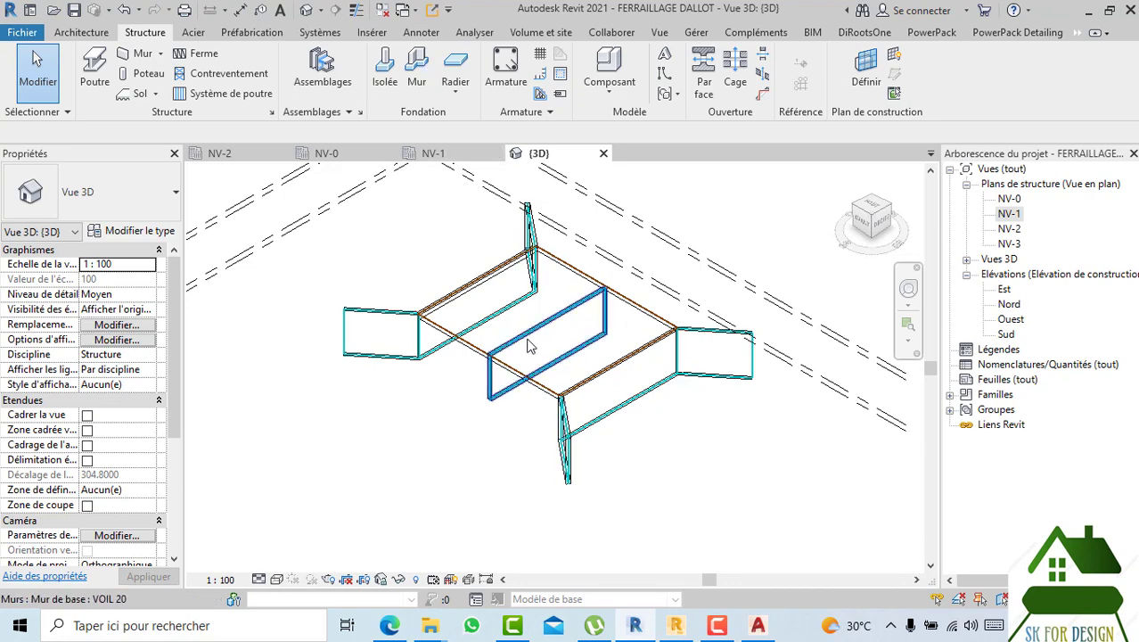
- Examine the culvert's slab, walls and wing walls in 3D from different sides
scroll(528, 344, up, 3)
scroll(493, 482, down, 1)
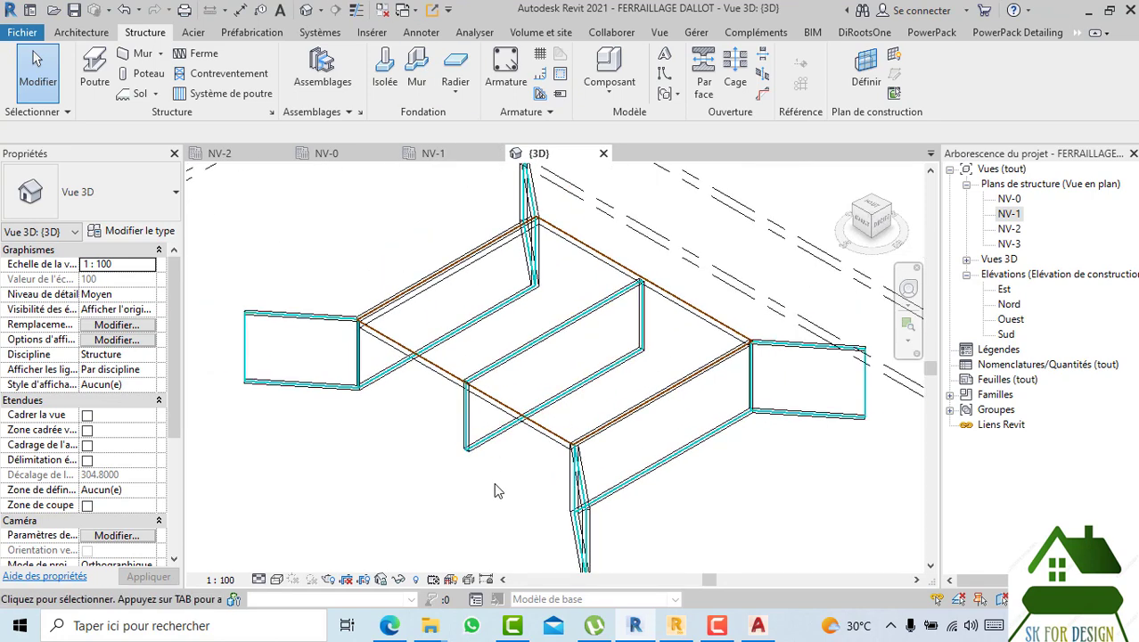
scroll(493, 482, down, 1)
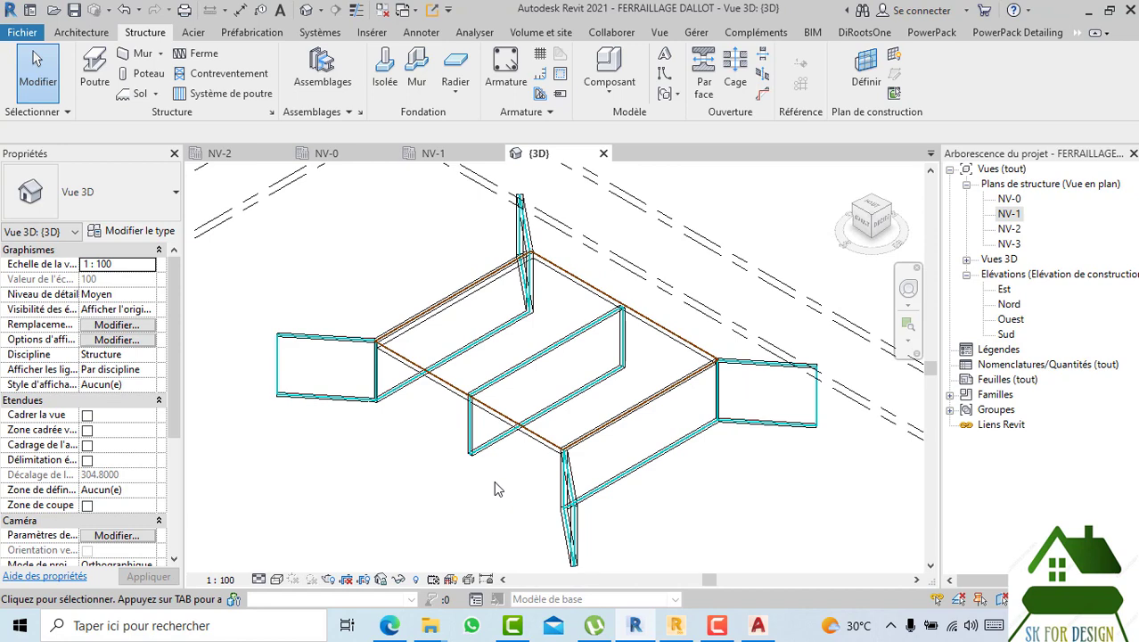
scroll(494, 481, down, 3)
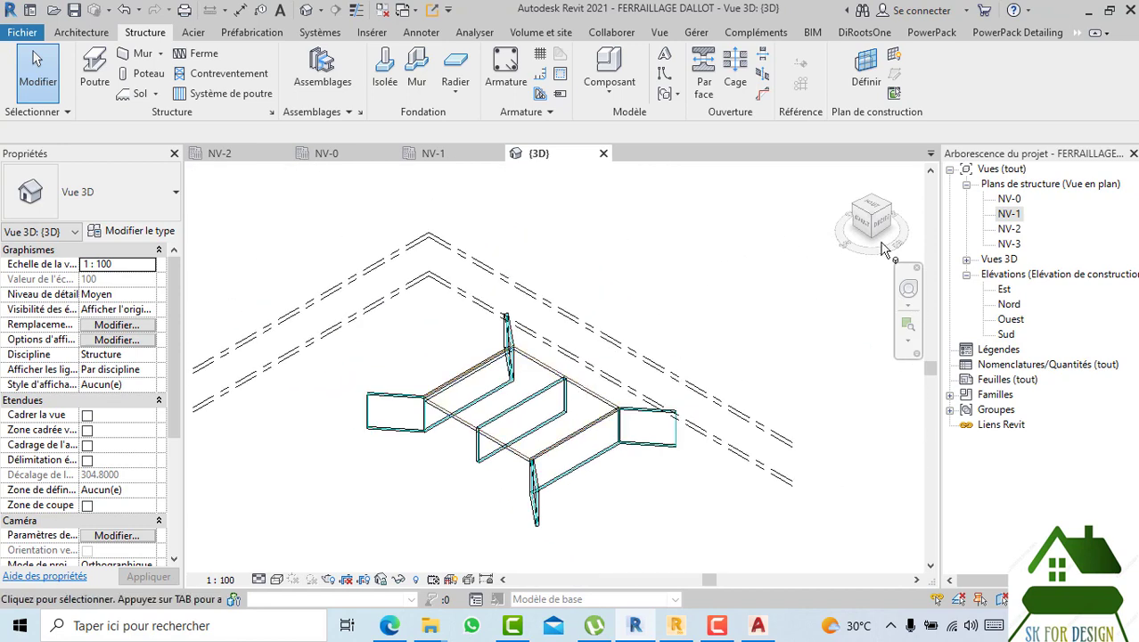
drag(873, 223, 933, 207)
scroll(437, 406, up, 3)
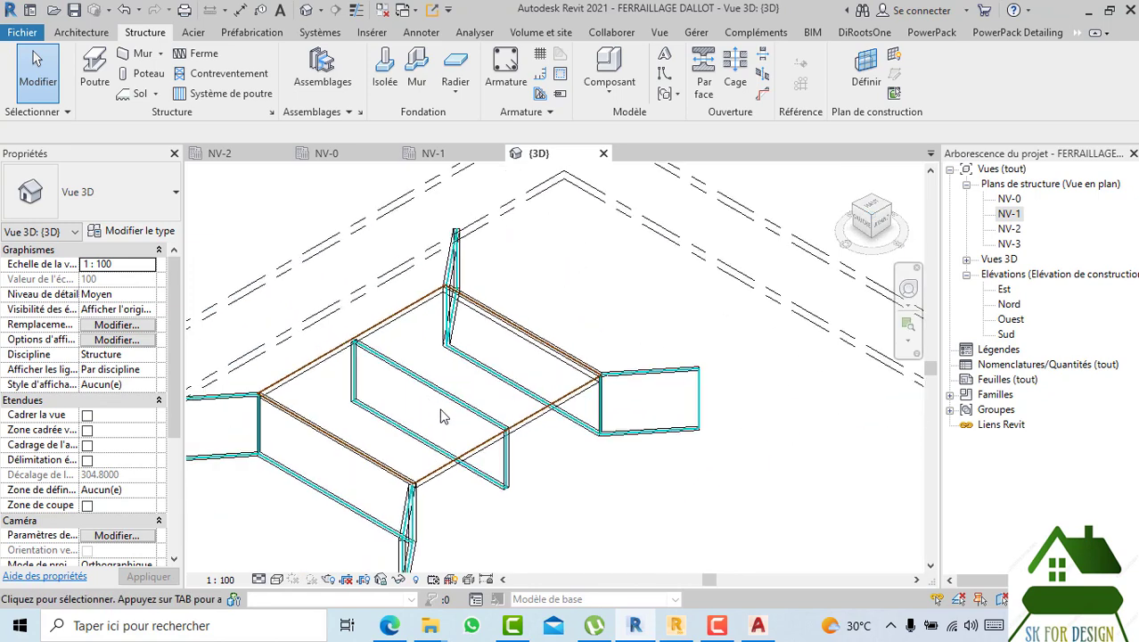
middle_drag(566, 462, 575, 458)
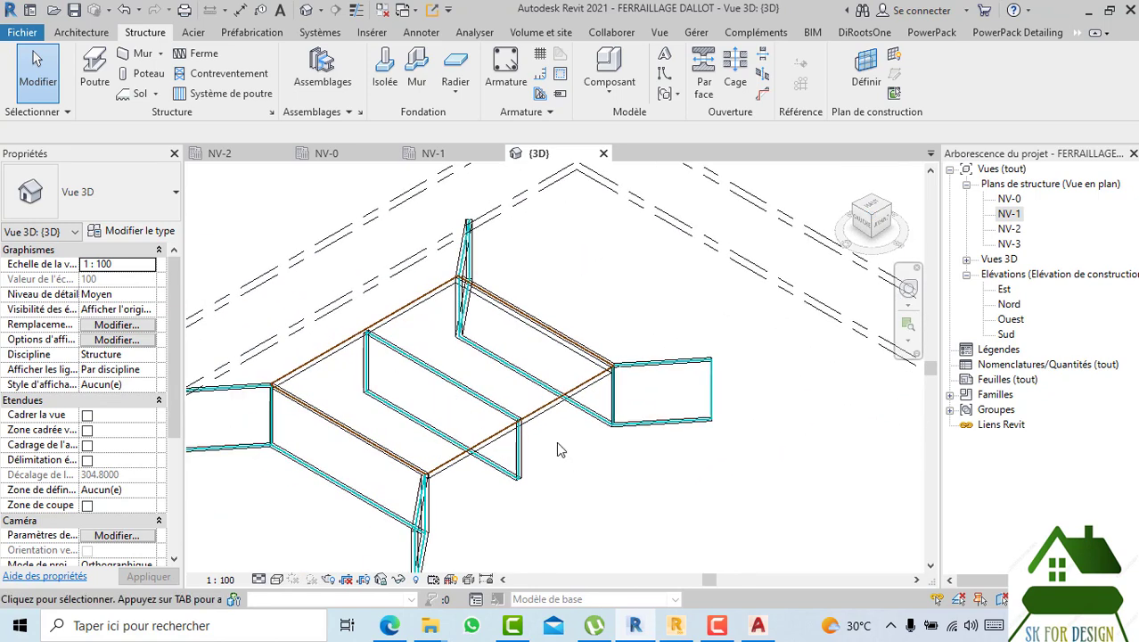
scroll(575, 458, down, 1)
- Start a structural floor in the NV-0 plan with the dalle 20 type and check its type properties
click(358, 159)
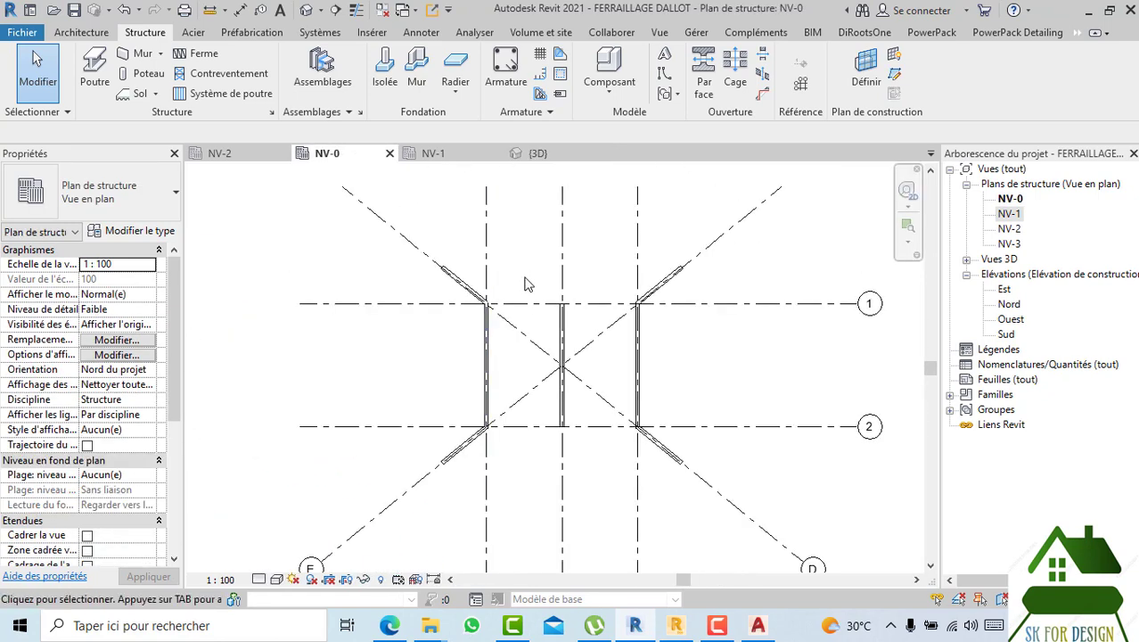
scroll(552, 399, up, 2)
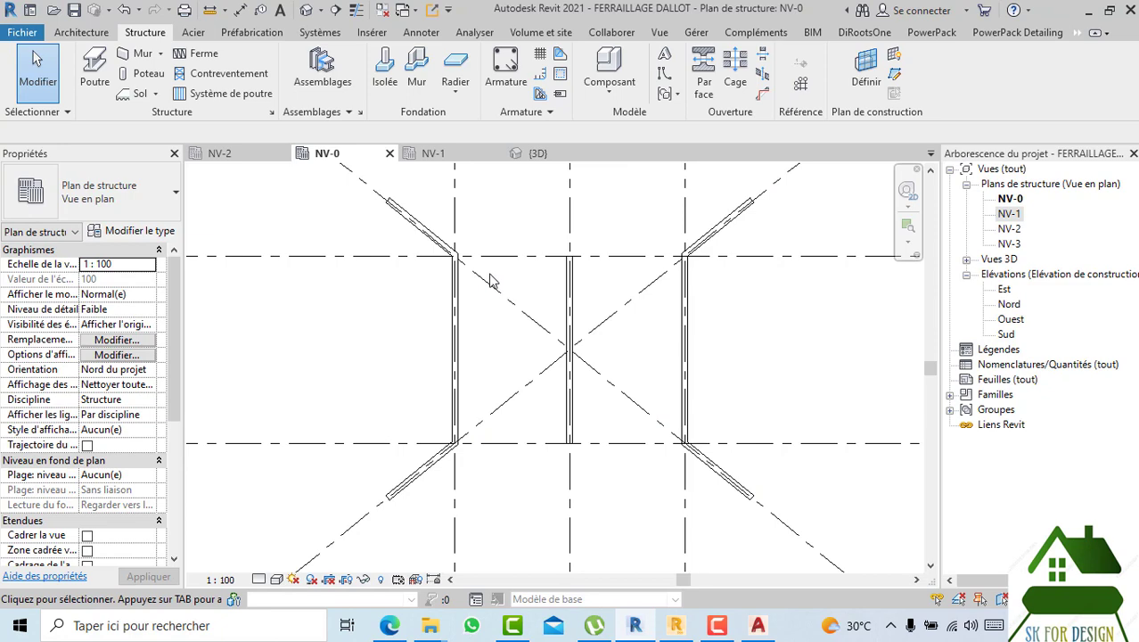
middle_drag(524, 305, 478, 318)
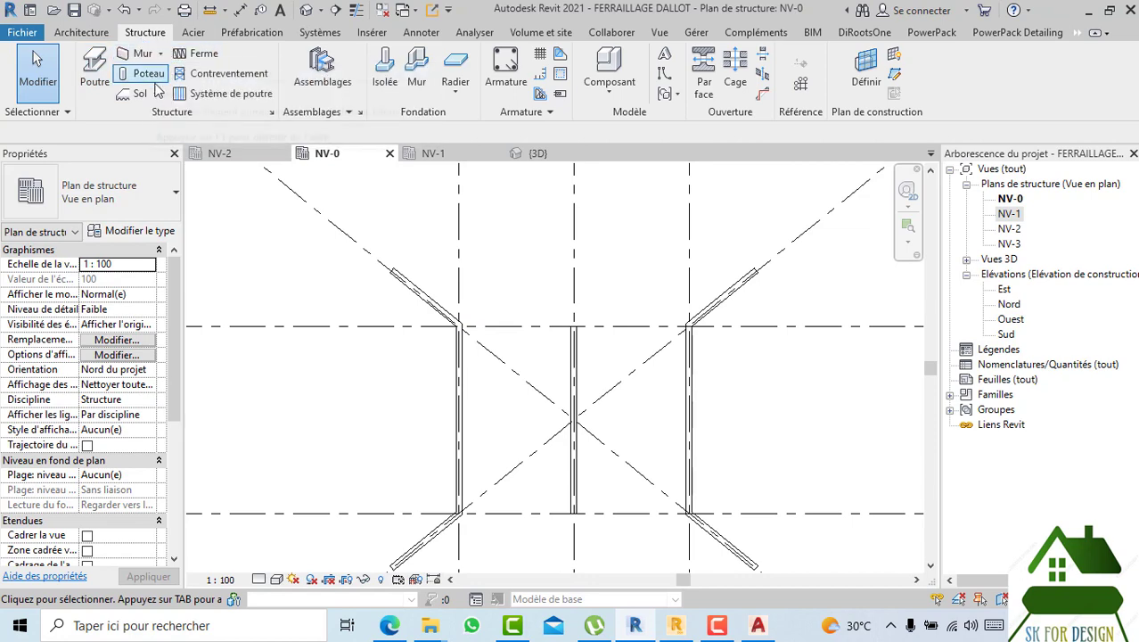
click(142, 98)
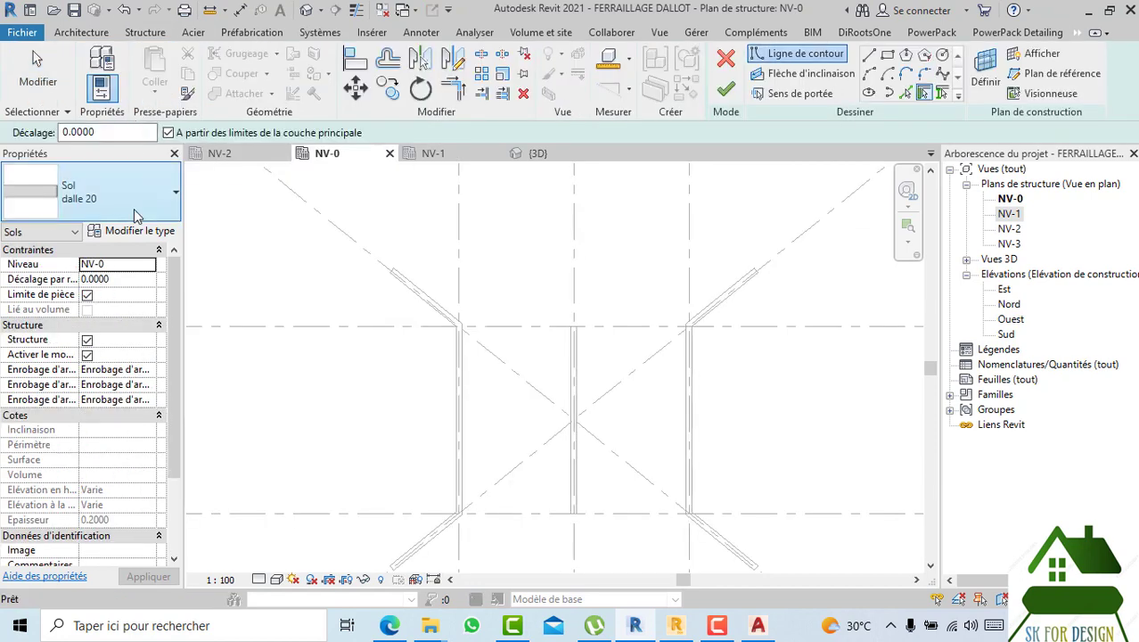
click(135, 234)
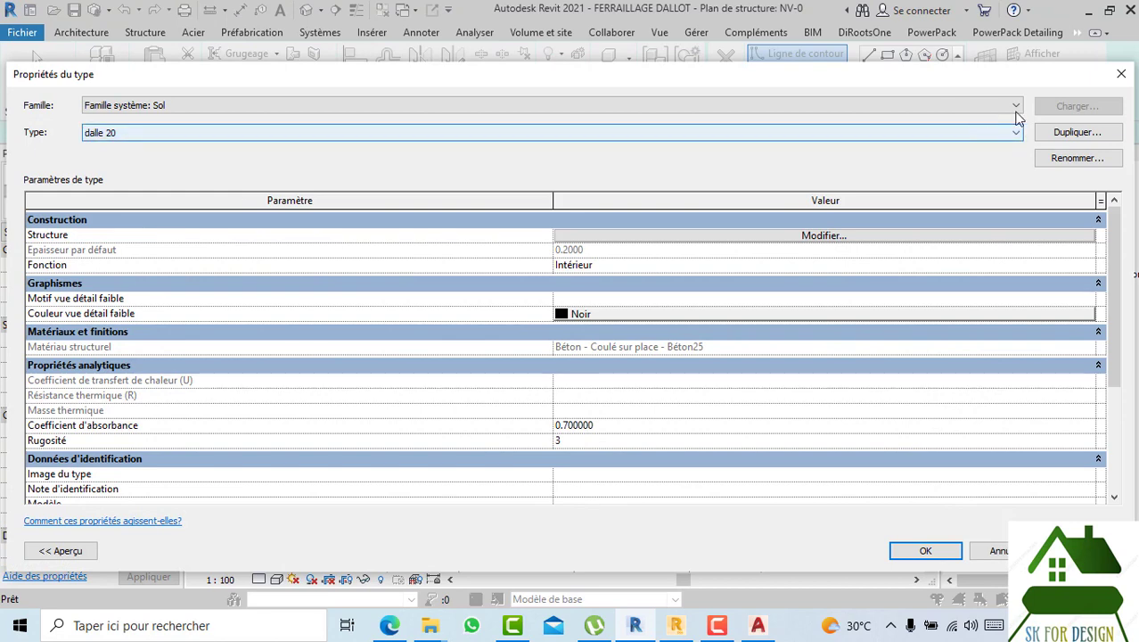
click(1120, 74)
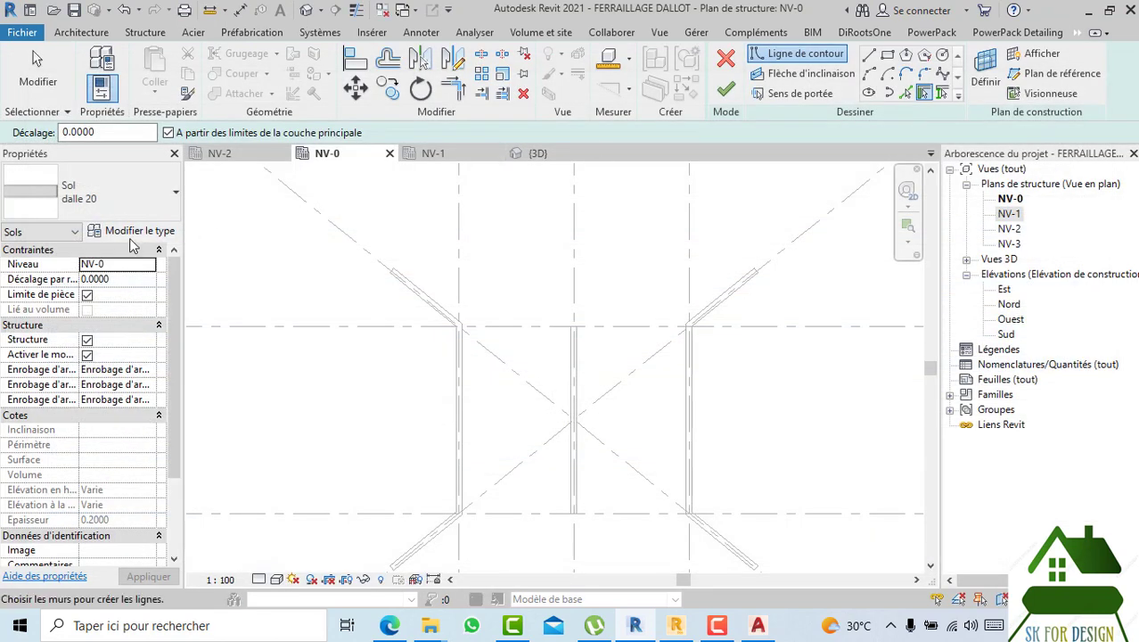
middle_drag(580, 307, 565, 289)
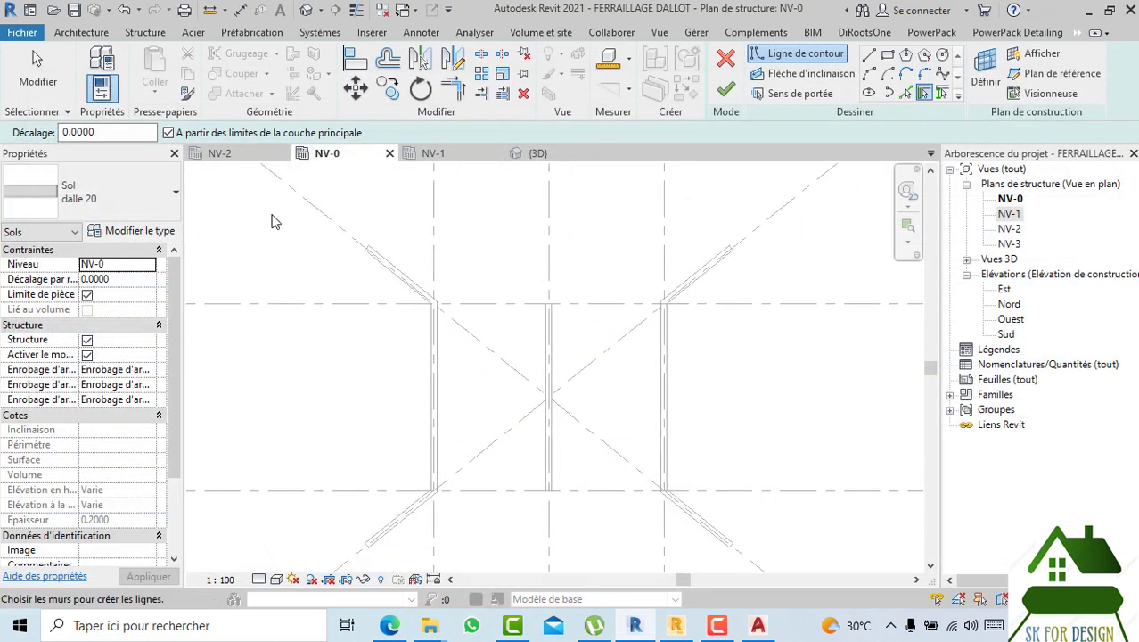
- Pick the outer faces of the grid A wall and its two wing walls as floor boundary lines
click(887, 55)
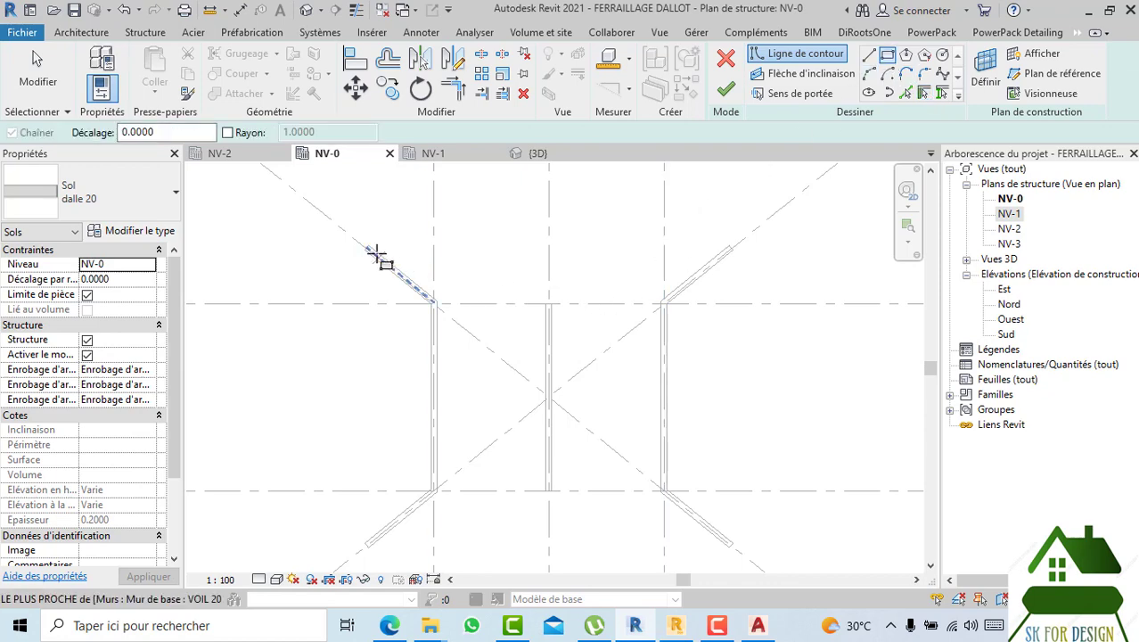
scroll(375, 248, up, 2)
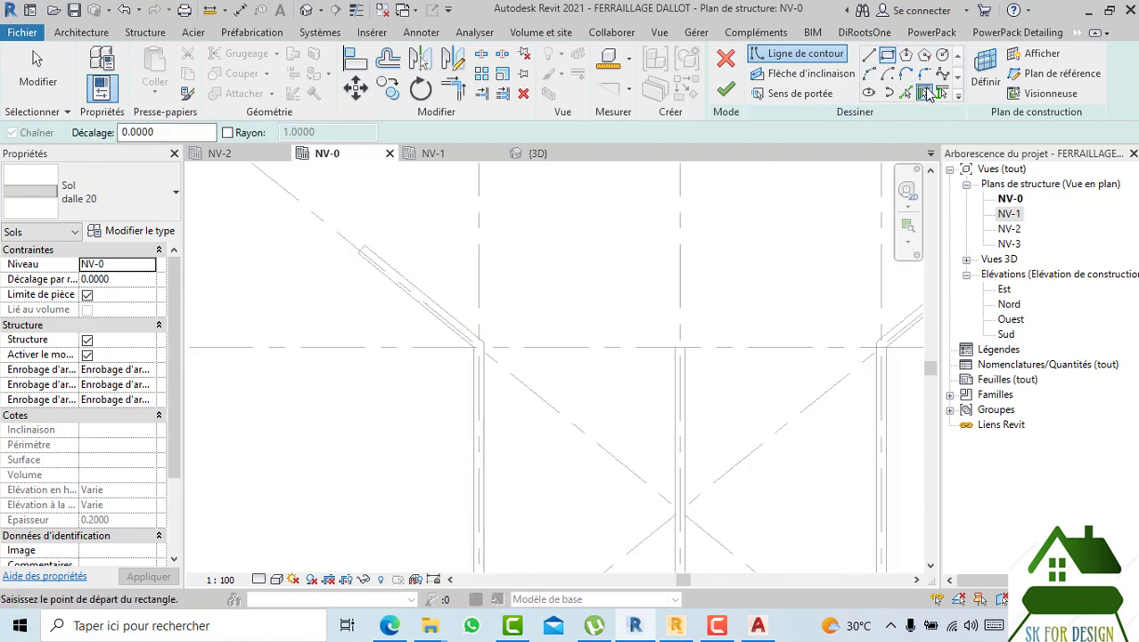
click(906, 94)
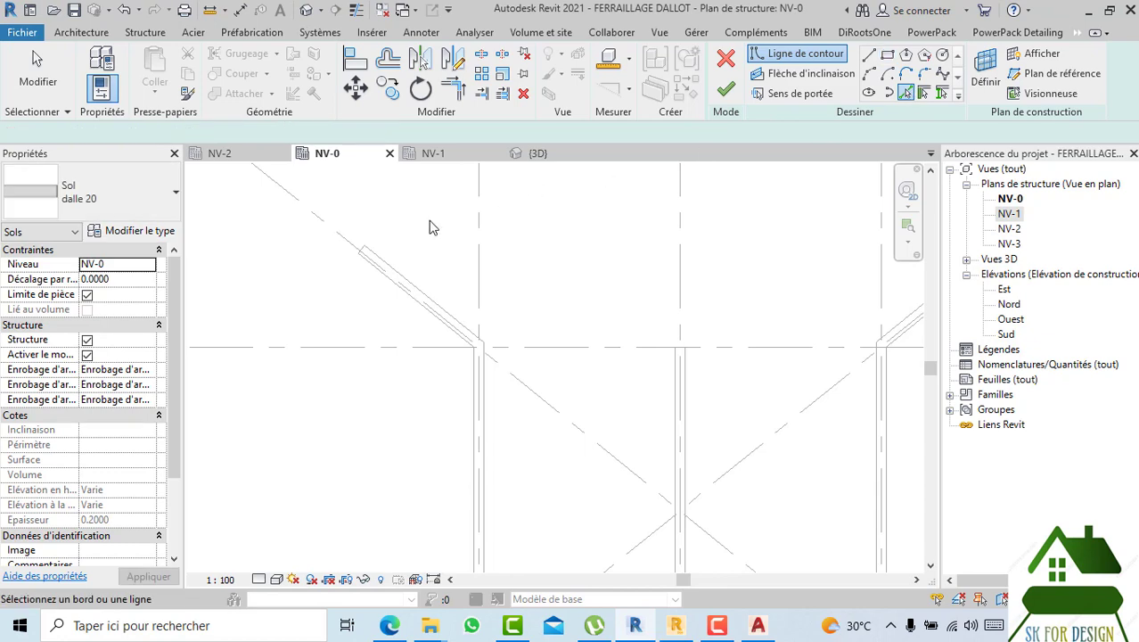
click(365, 268)
middle_drag(365, 277, 369, 170)
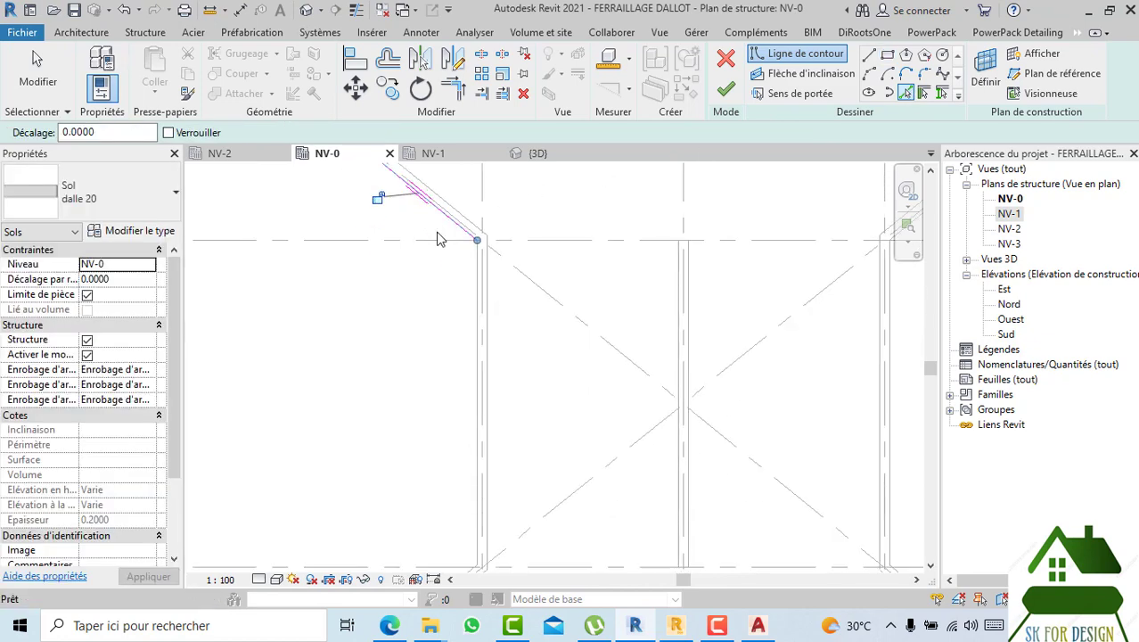
click(481, 349)
middle_drag(494, 412, 474, 238)
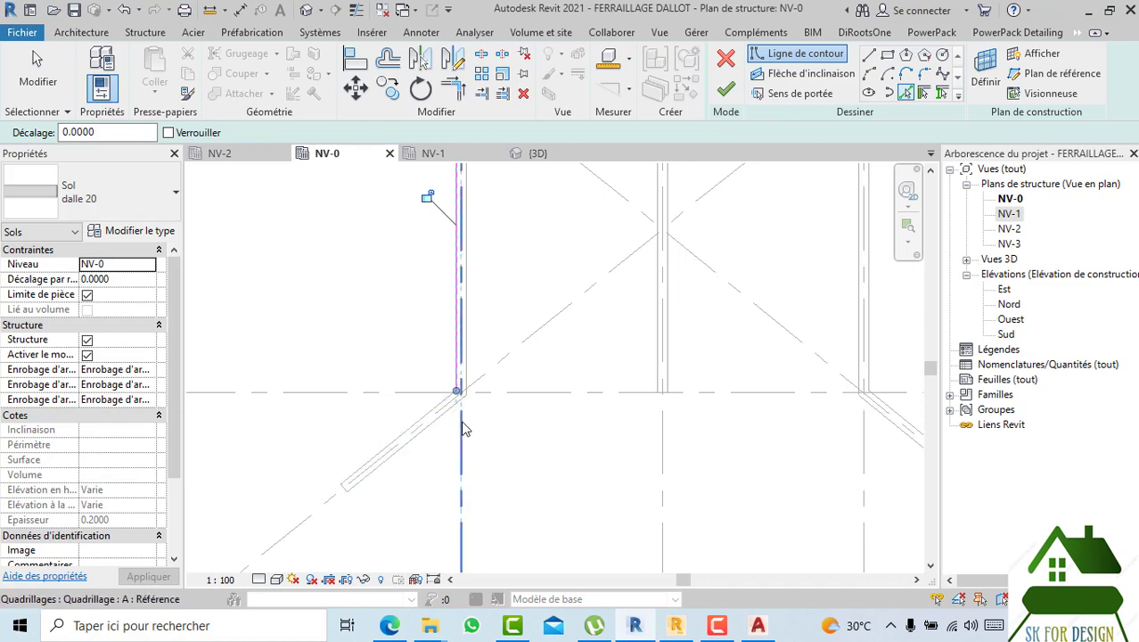
click(427, 425)
- Pick the outer faces of the opposite outer wall and its two wing walls as floor boundary lines
middle_drag(473, 444, 315, 351)
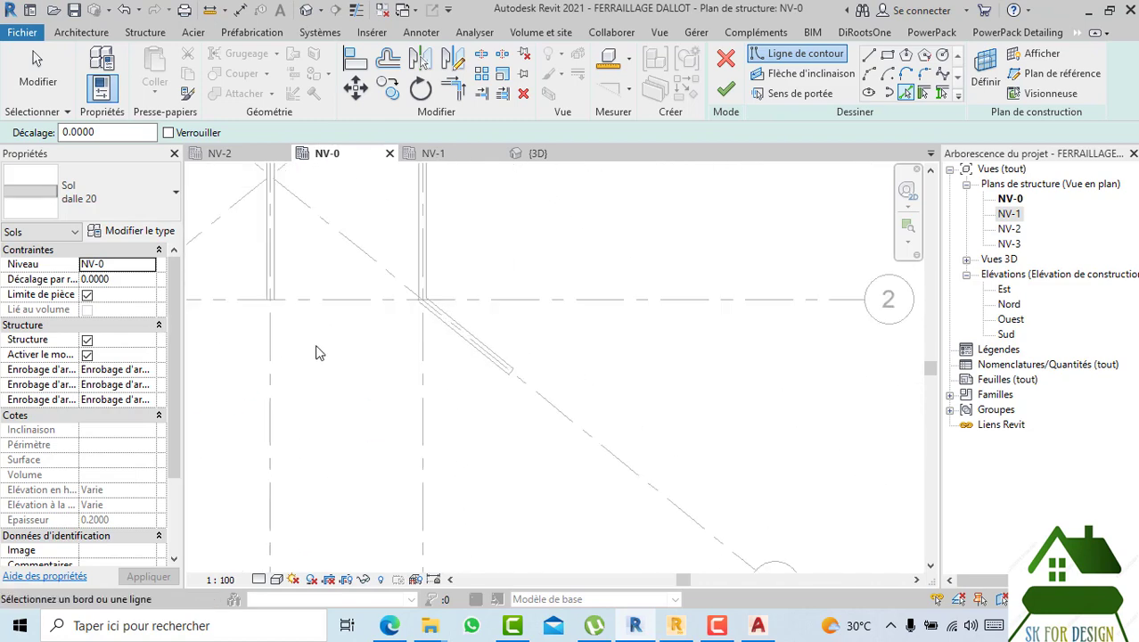
click(439, 312)
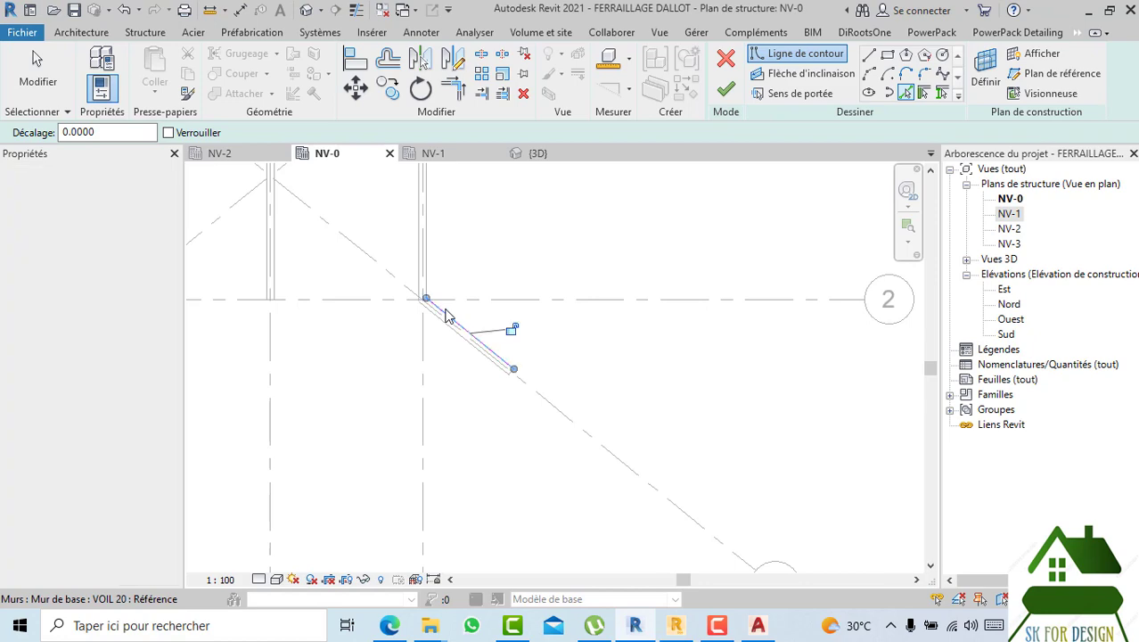
click(420, 238)
middle_drag(454, 274, 643, 412)
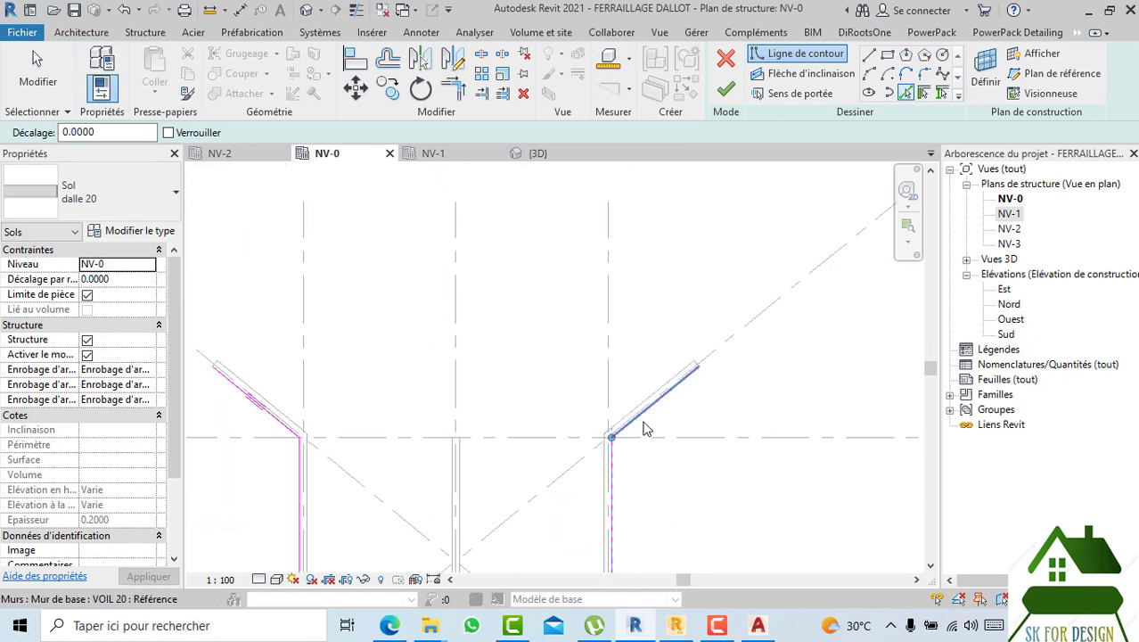
click(645, 427)
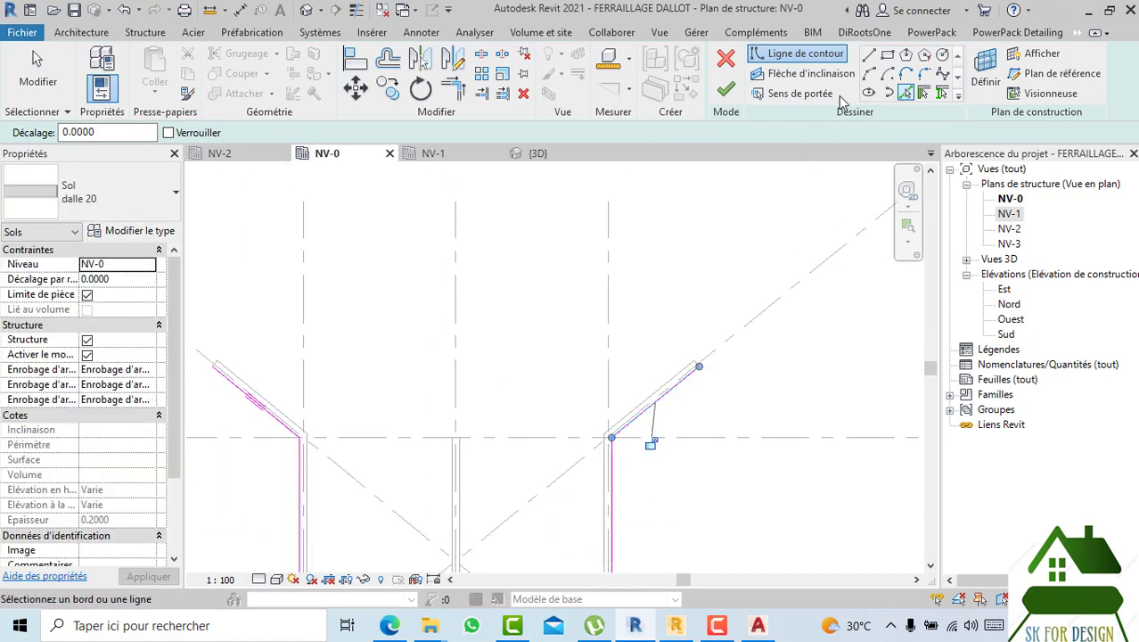
- Draw the floor boundary line joining the upper wing walls' inner end corners and close it across the upper-right wing wall's end
click(869, 55)
scroll(303, 378, up, 5)
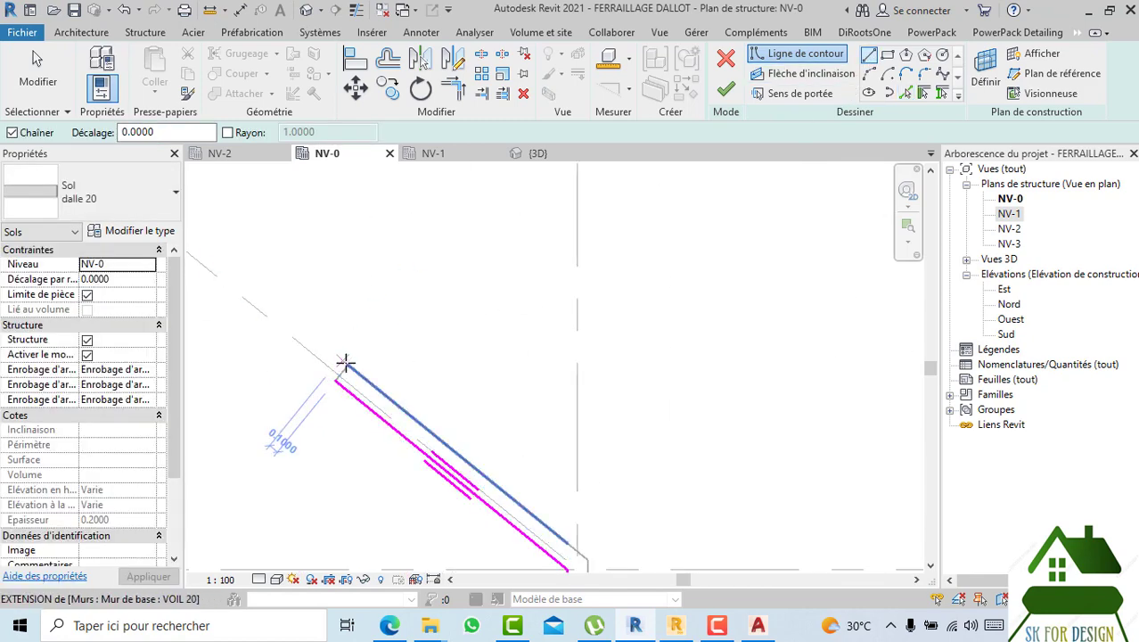
click(346, 365)
scroll(228, 340, down, 3)
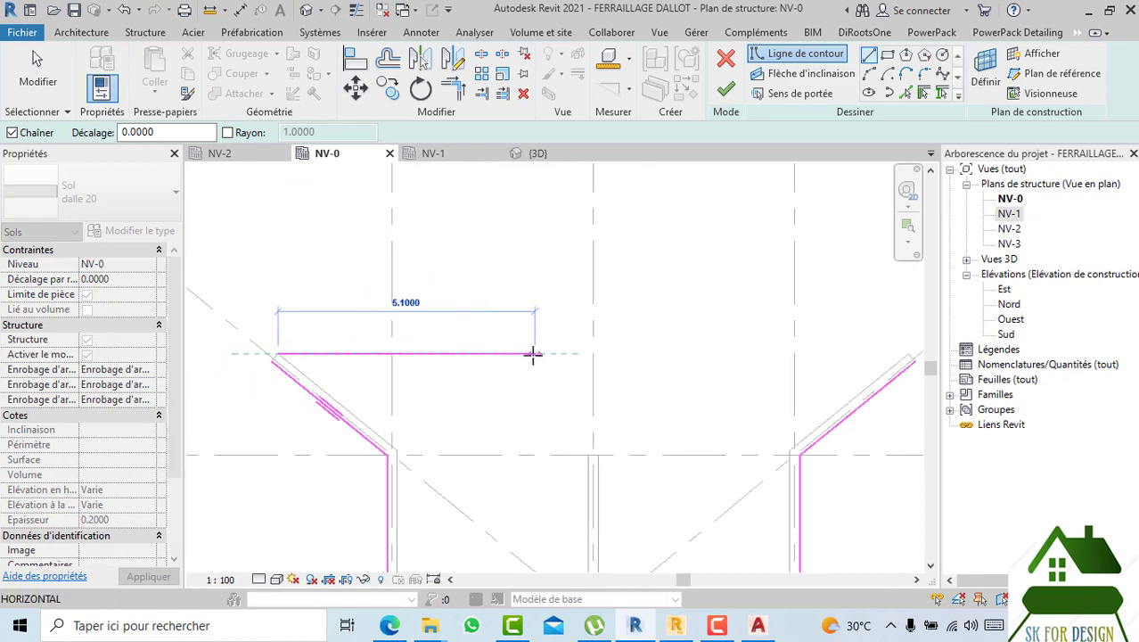
middle_drag(536, 354, 200, 341)
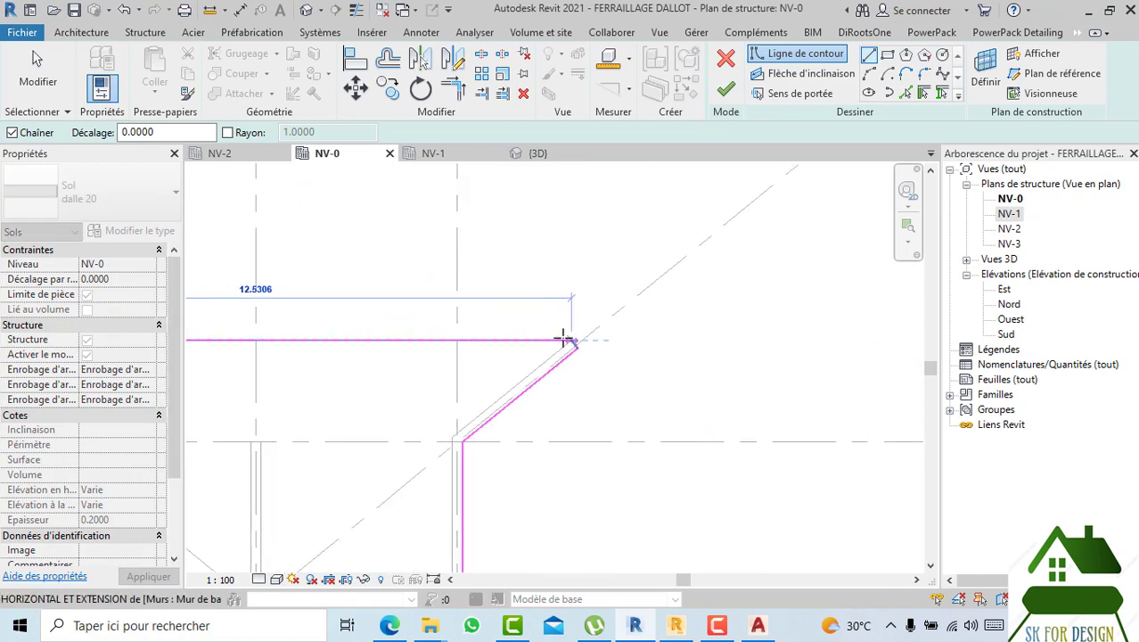
scroll(571, 340, up, 2)
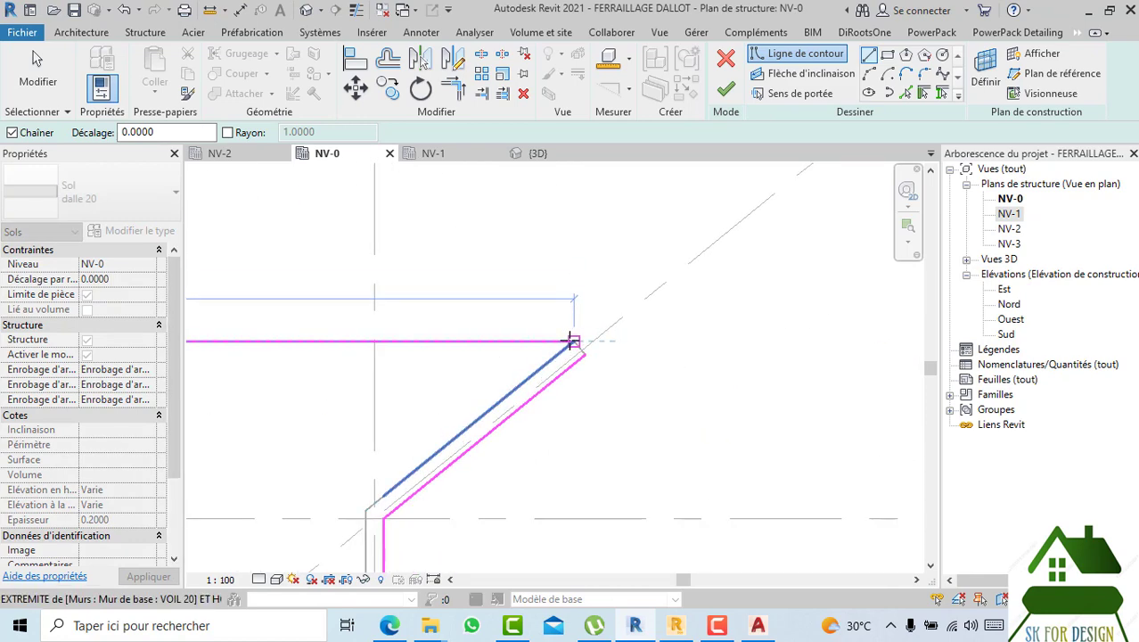
click(572, 341)
click(585, 356)
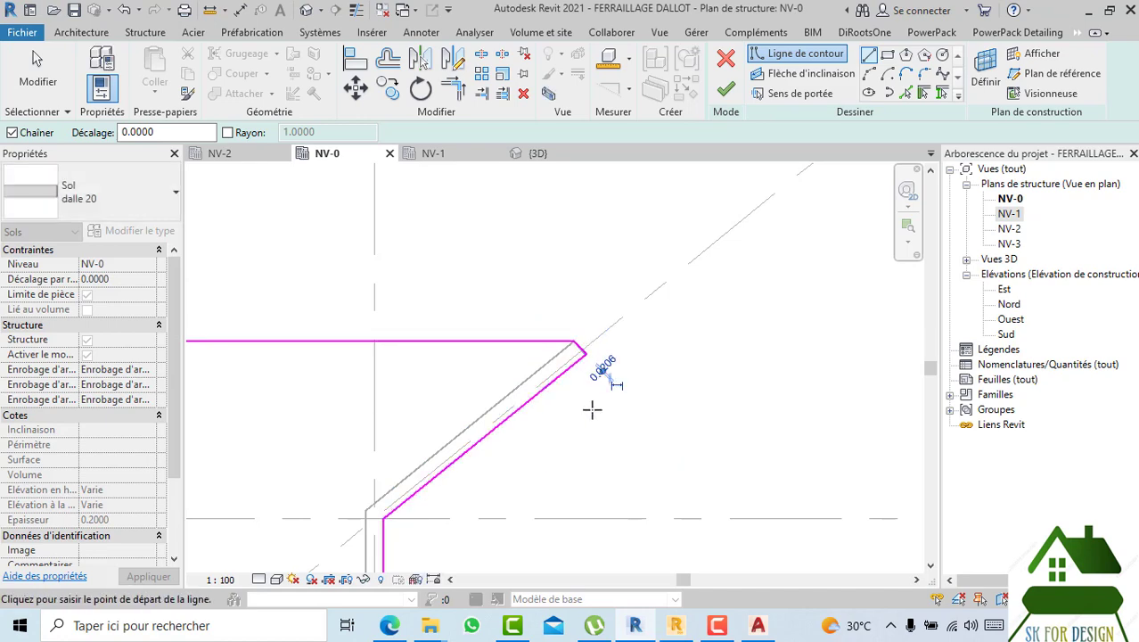
- Draw a short floor boundary line across the end of the upper-left wing wall
mouse_move(490, 388)
middle_down()
mouse_move(877, 417)
mouse_move(871, 404)
mouse_move(1025, 399)
middle_up()
scroll(495, 398, down, 1)
scroll(452, 395, up, 2)
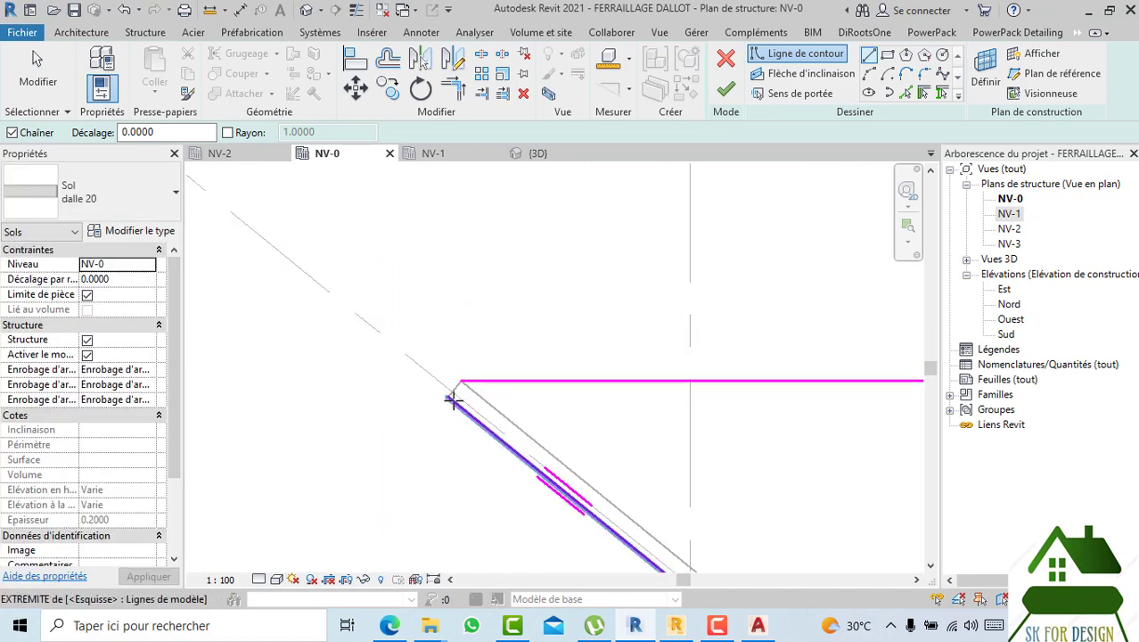
click(446, 397)
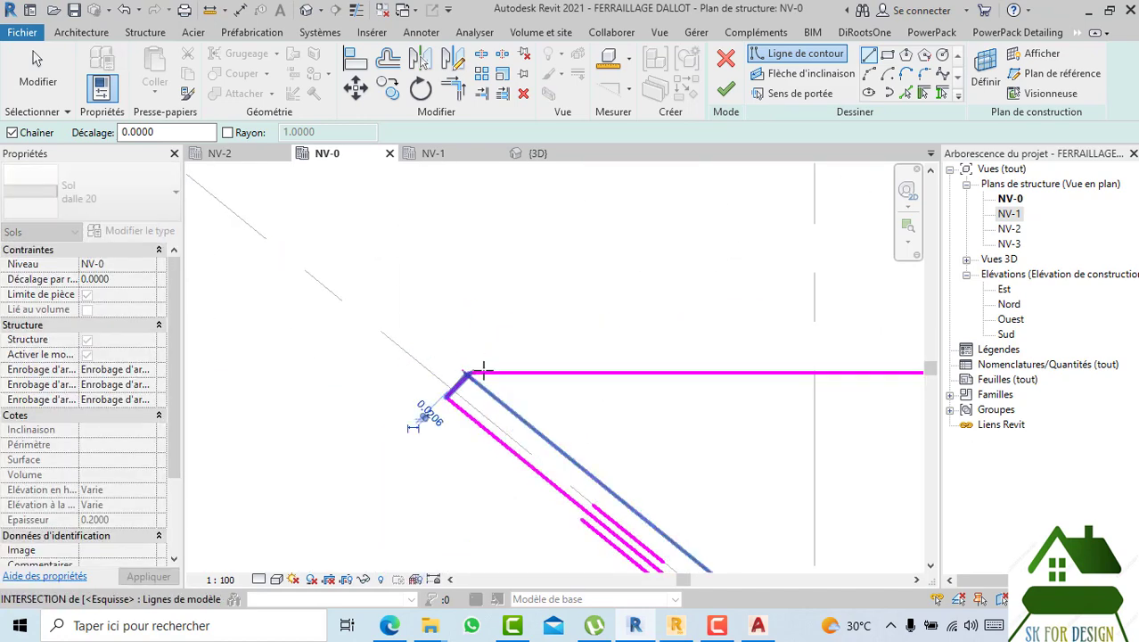
click(427, 412)
scroll(558, 357, down, 2)
scroll(624, 384, down, 4)
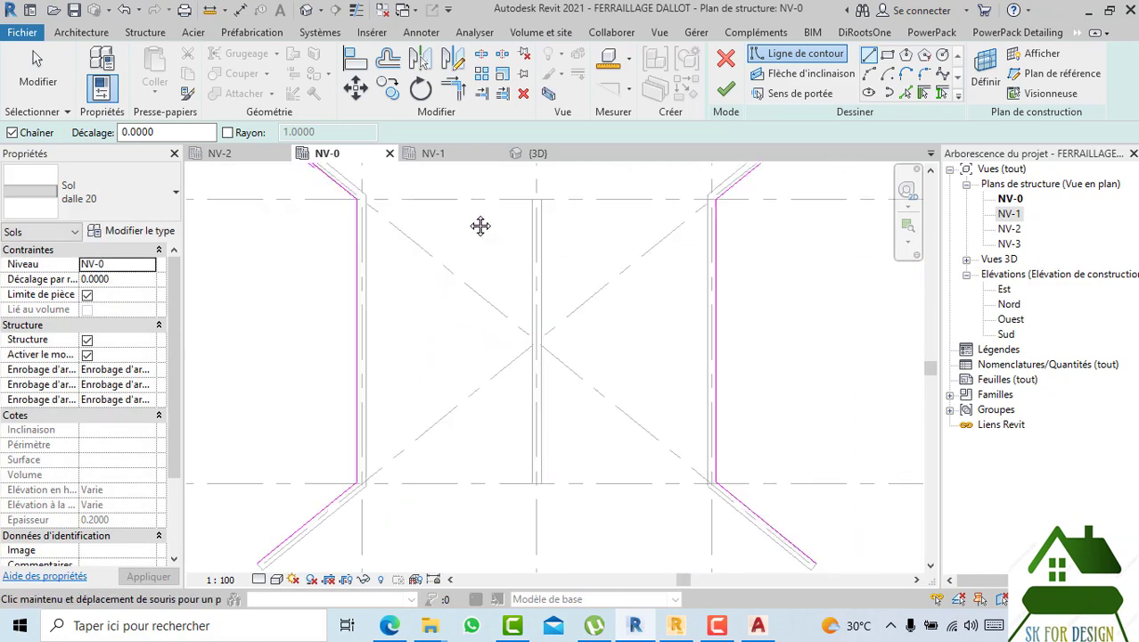
- Draw a short floor boundary line across the end of the lower-left wing wall
middle_drag(478, 227, 633, 185)
scroll(328, 324, down, 1)
scroll(294, 303, up, 3)
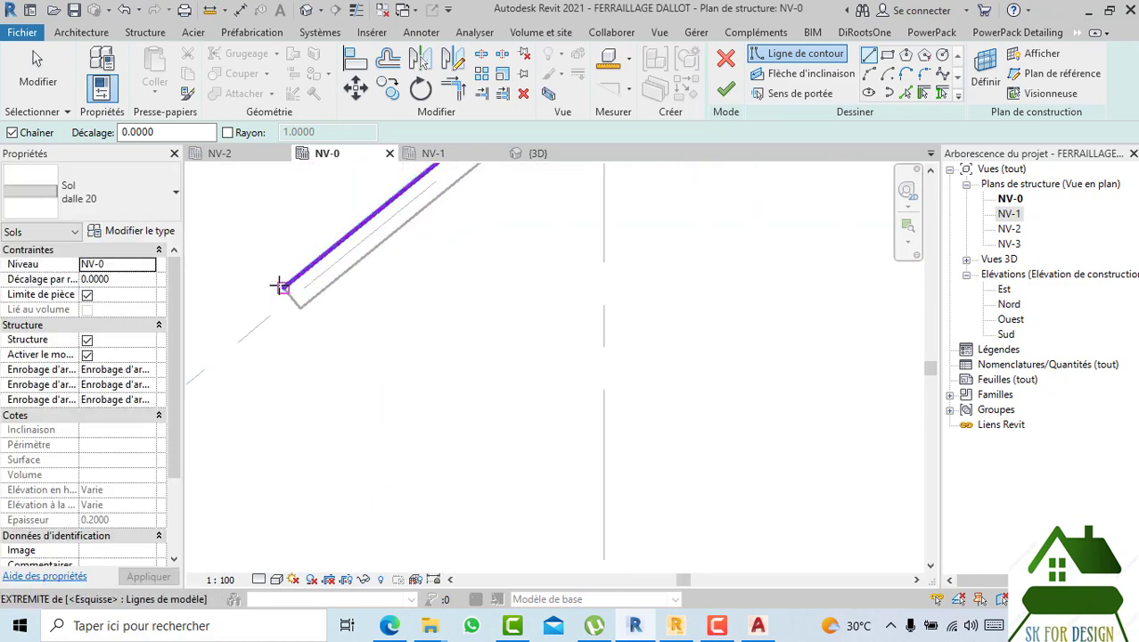
click(285, 287)
click(301, 307)
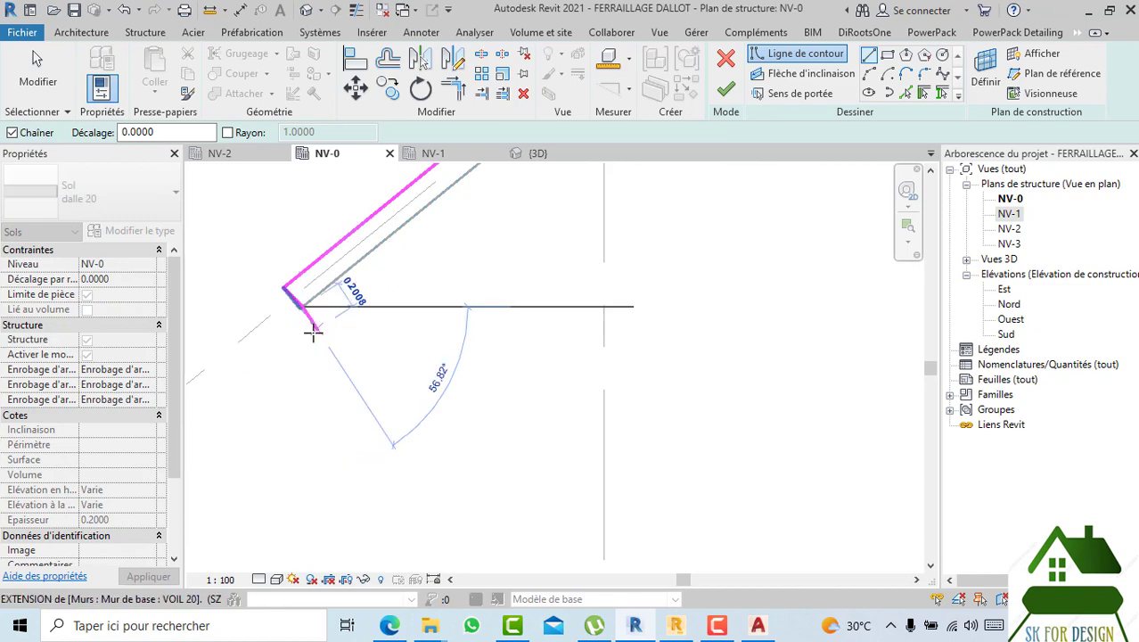
scroll(307, 328, up, 3)
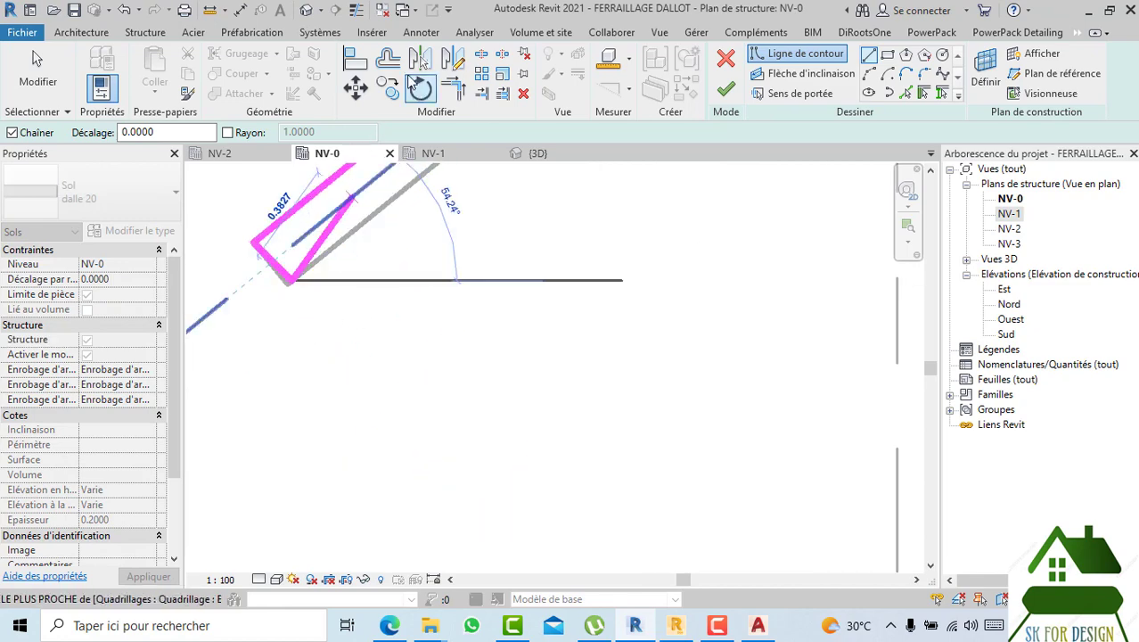
click(356, 59)
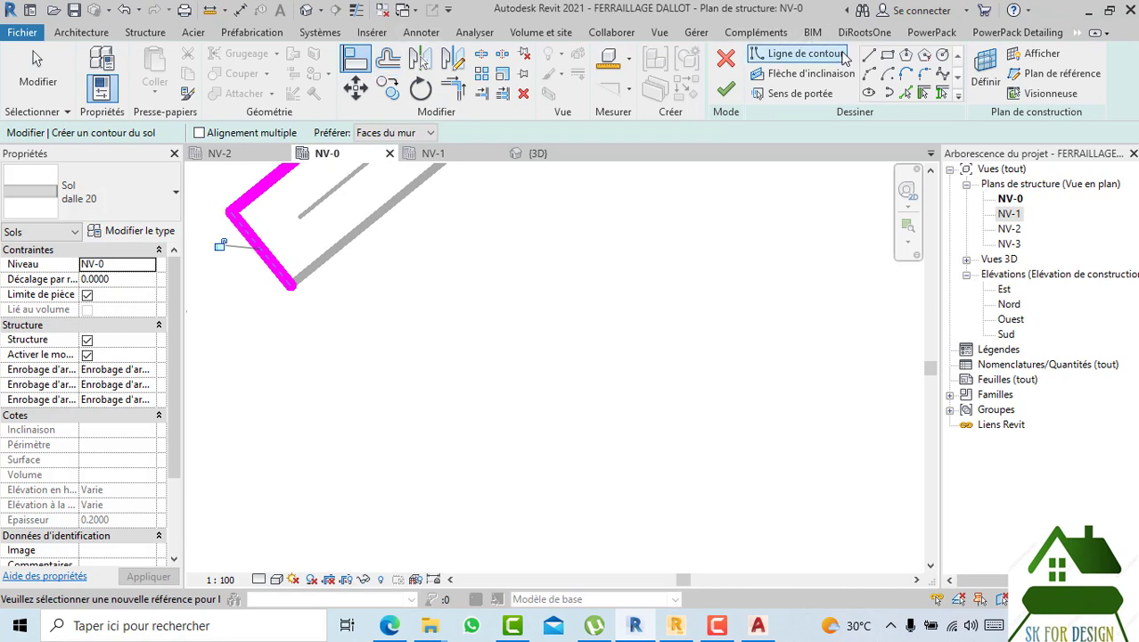
- Draw a horizontal floor boundary line joining the inner end corners of the two lower wing walls
click(798, 54)
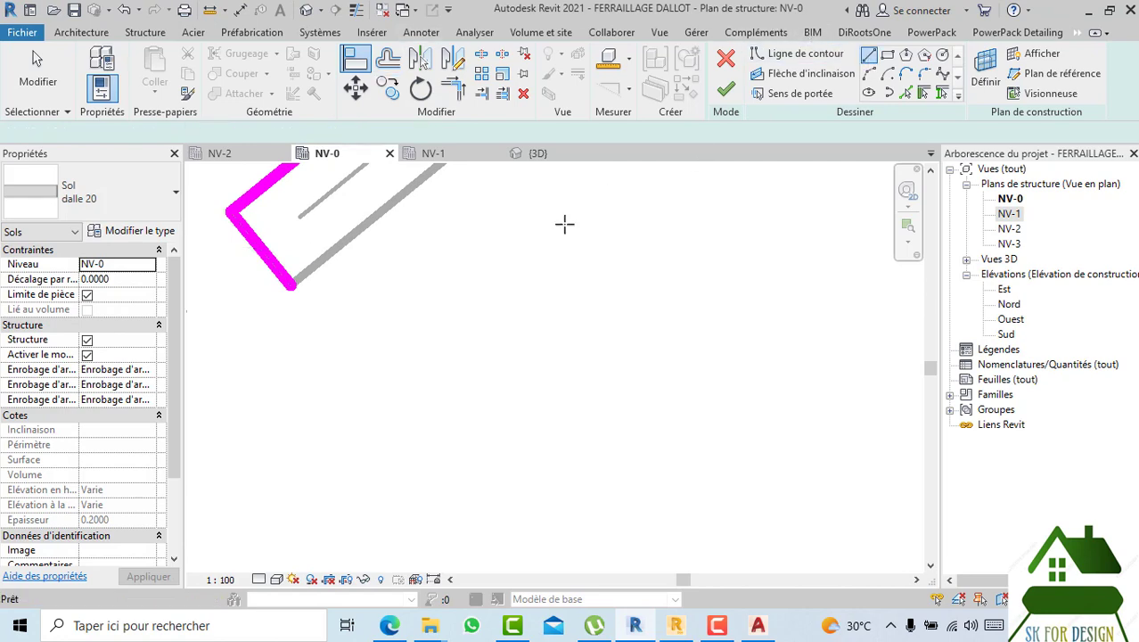
click(292, 285)
scroll(318, 310, up, 3)
scroll(552, 315, down, 3)
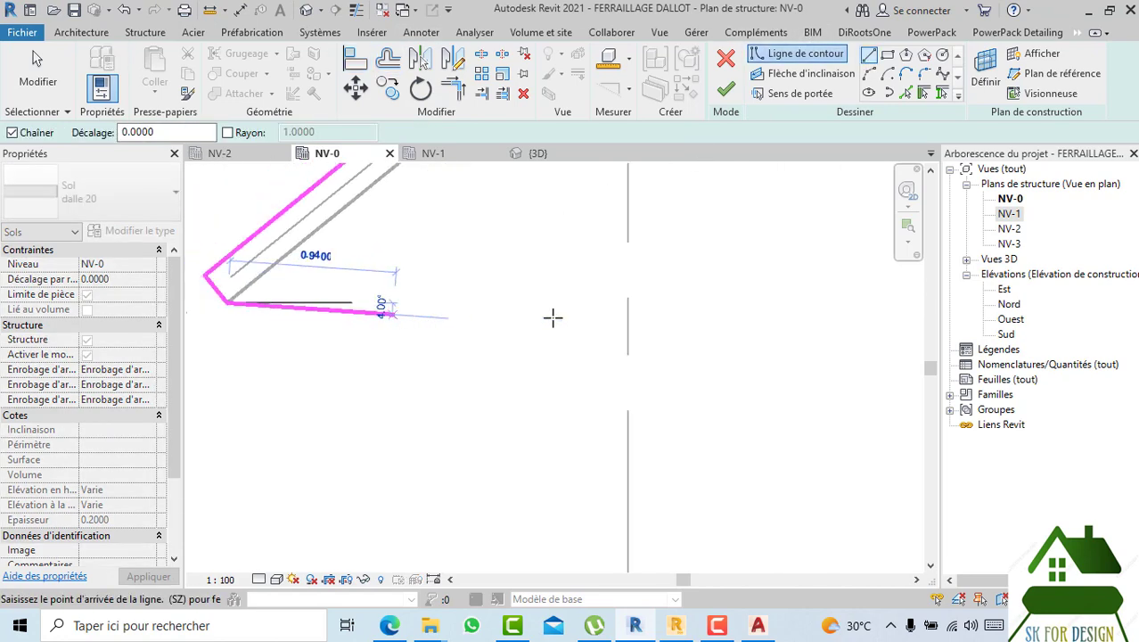
scroll(266, 318, up, 4)
scroll(516, 325, down, 4)
scroll(704, 323, up, 5)
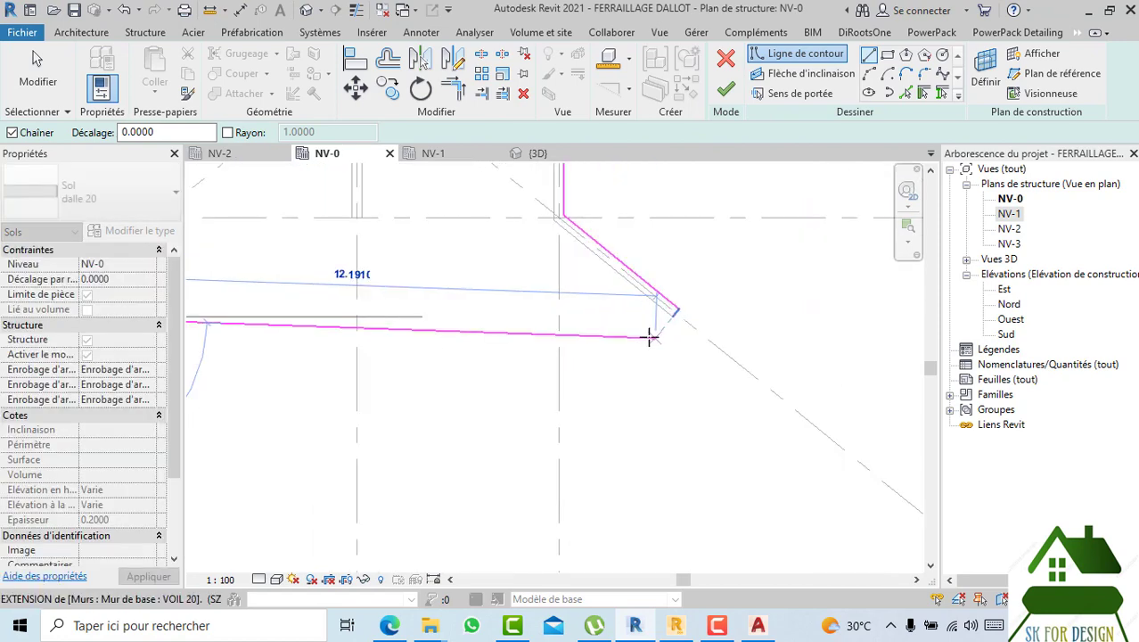
scroll(677, 307, up, 1)
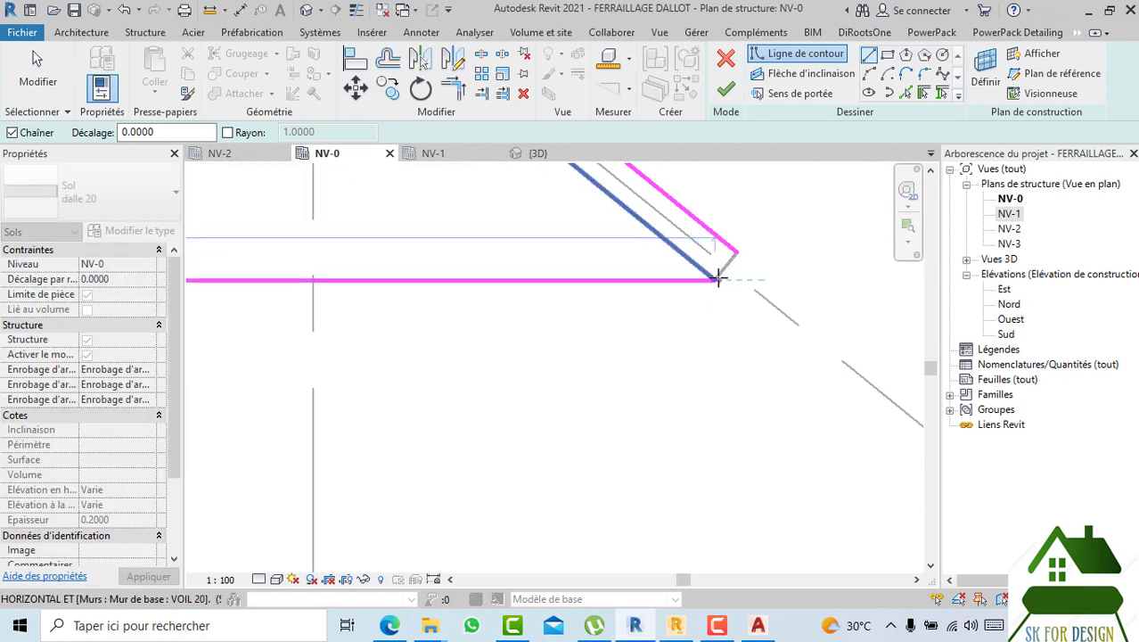
click(717, 277)
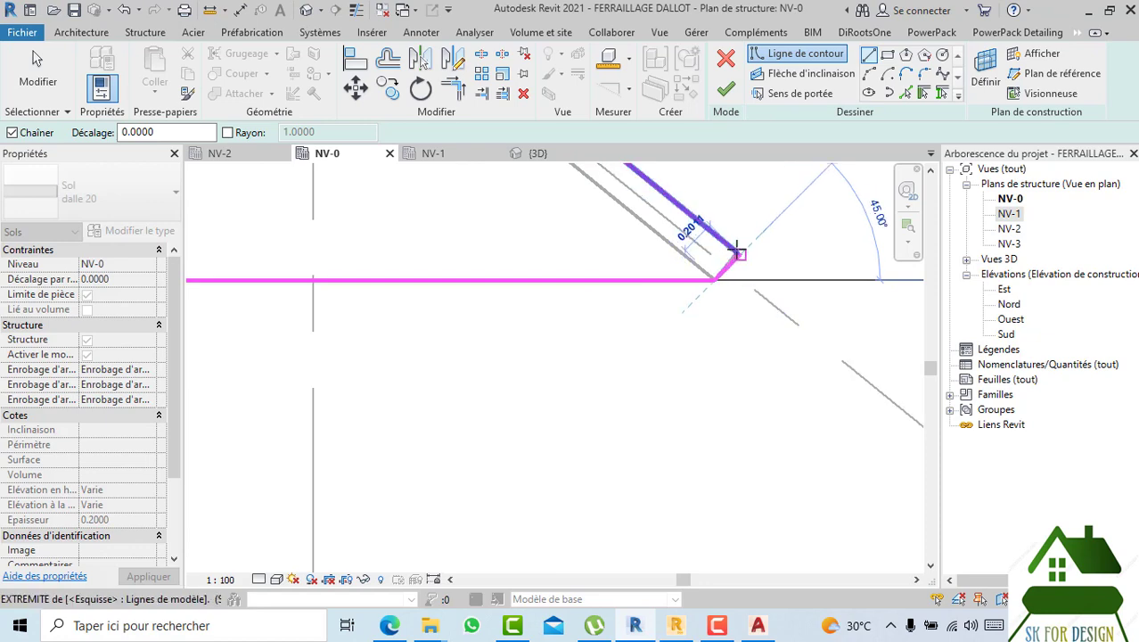
- Close the floor boundary across the lower-right wing wall's end and finish the base slab sketch
scroll(738, 253, up, 2)
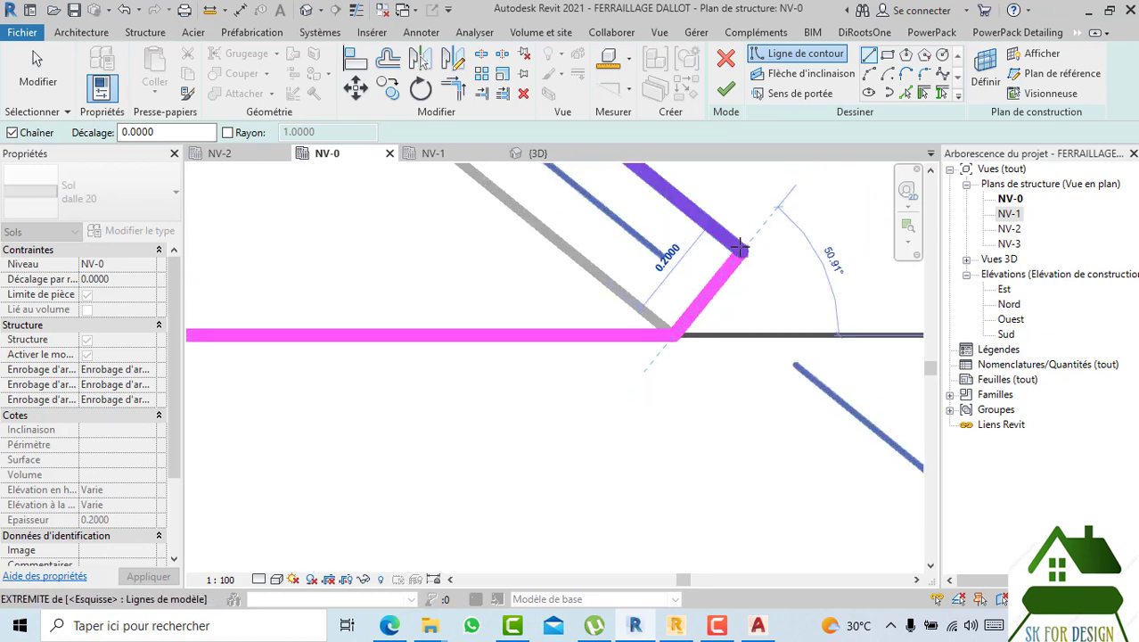
click(740, 249)
scroll(778, 331, down, 6)
middle_drag(529, 288, 656, 413)
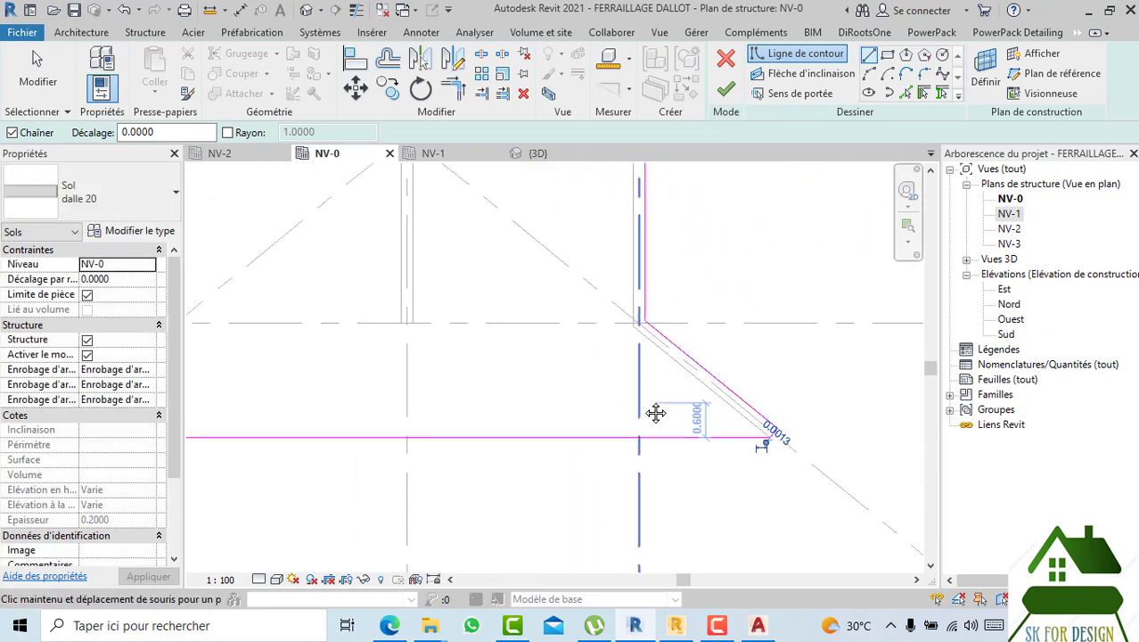
scroll(628, 350, down, 3)
middle_drag(682, 257, 705, 326)
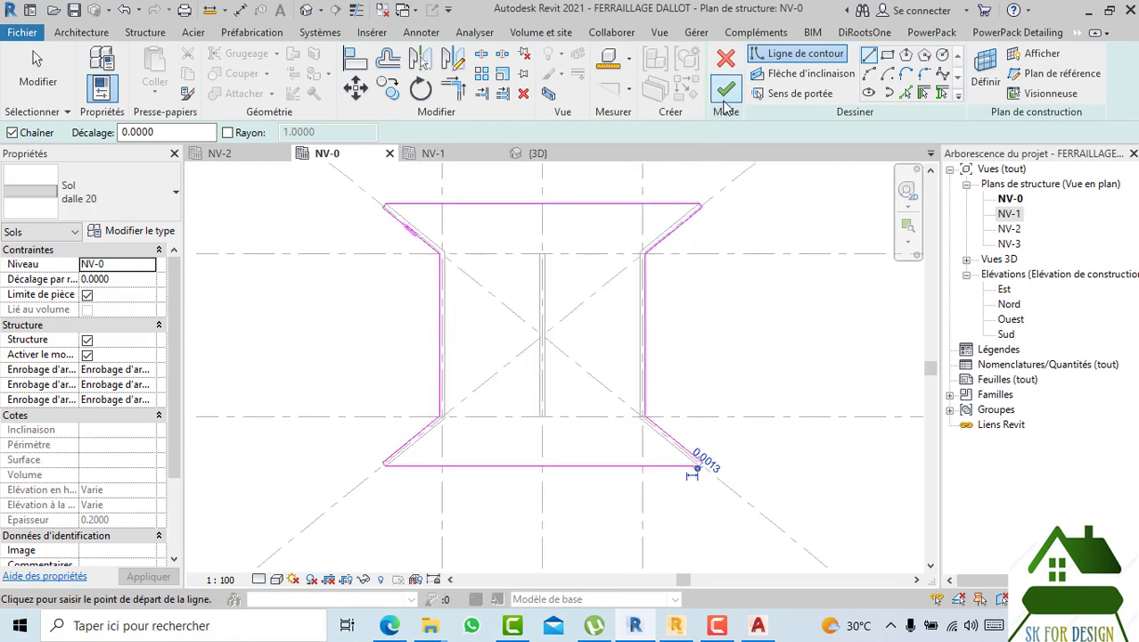
click(725, 89)
click(722, 322)
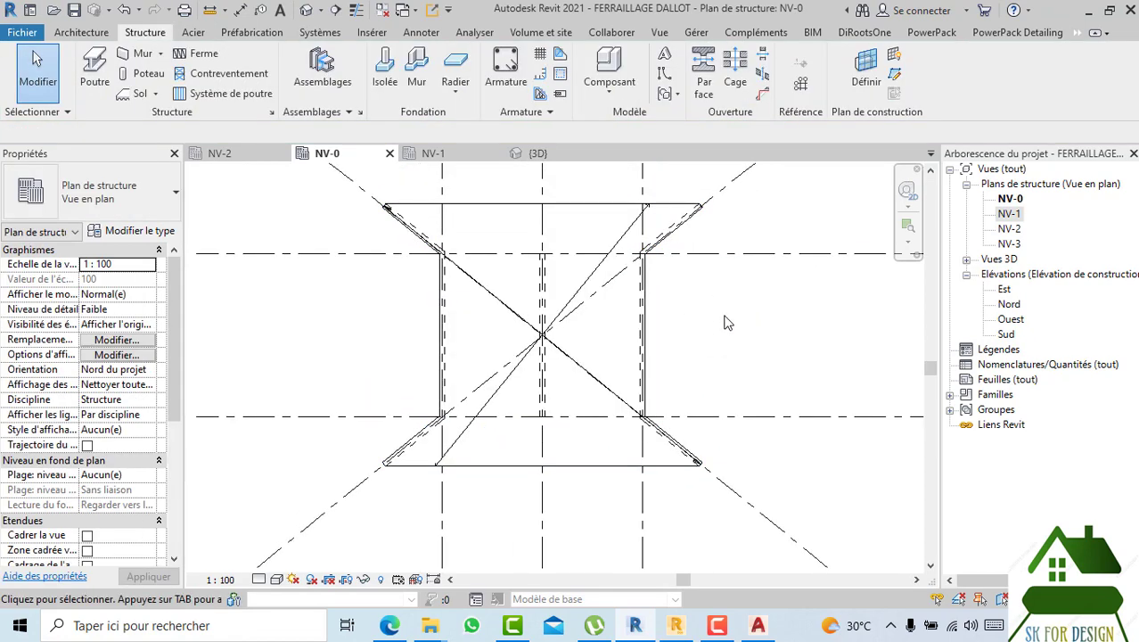
- In the 3D view, set the base slab's level to NV-1
click(535, 153)
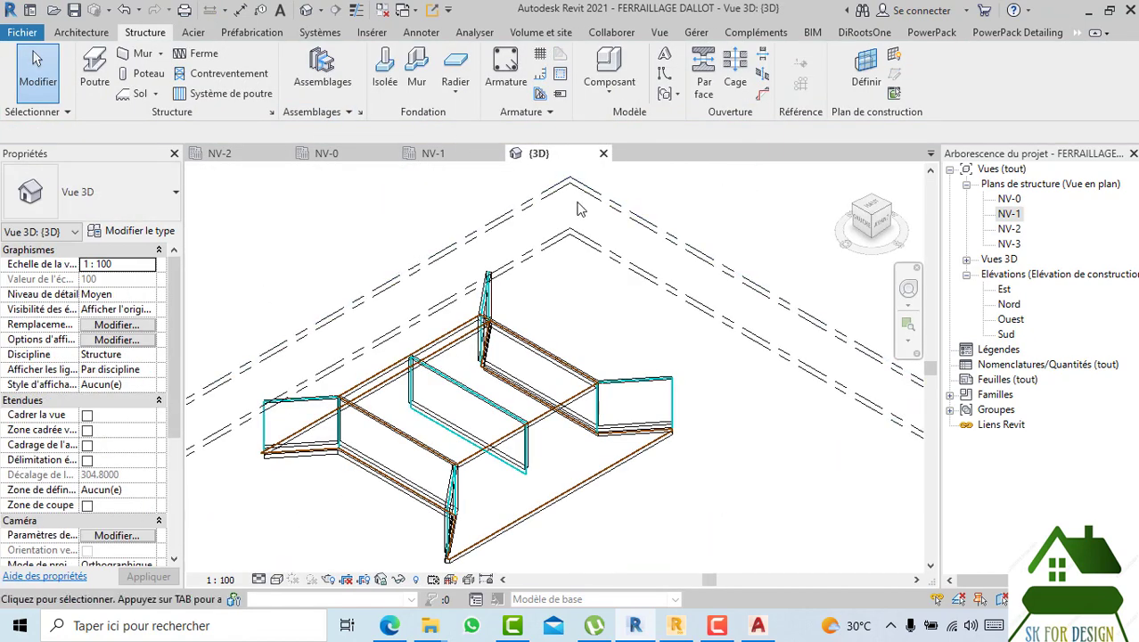
mouse_move(877, 257)
mouse_down()
mouse_move(909, 254)
mouse_move(770, 197)
mouse_move(696, 202)
mouse_move(704, 214)
mouse_up()
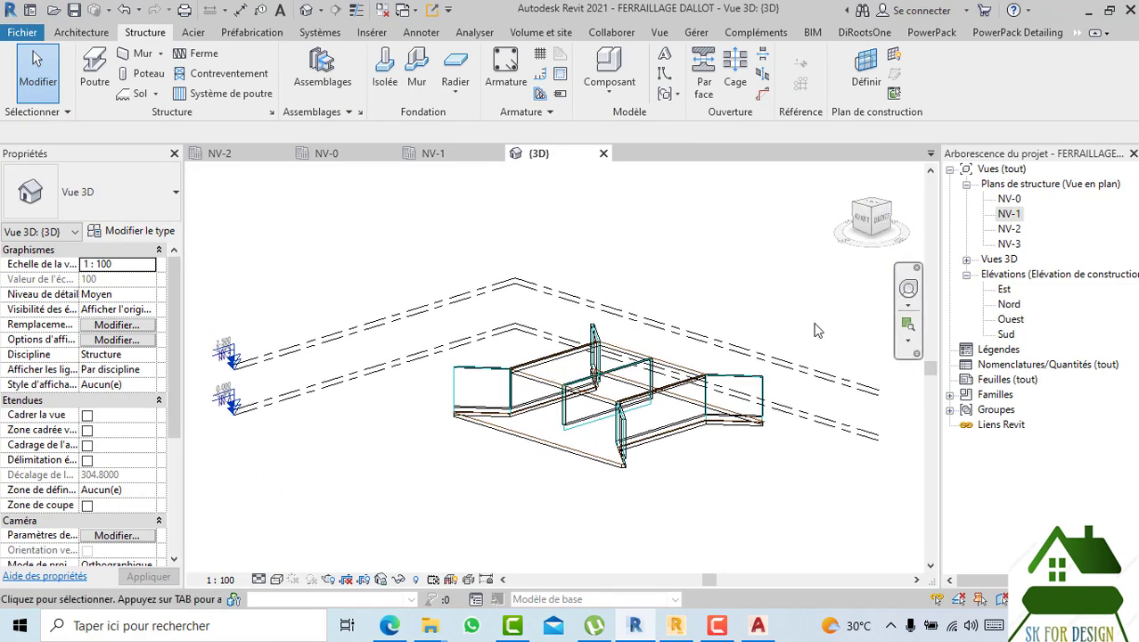
scroll(448, 422, up, 5)
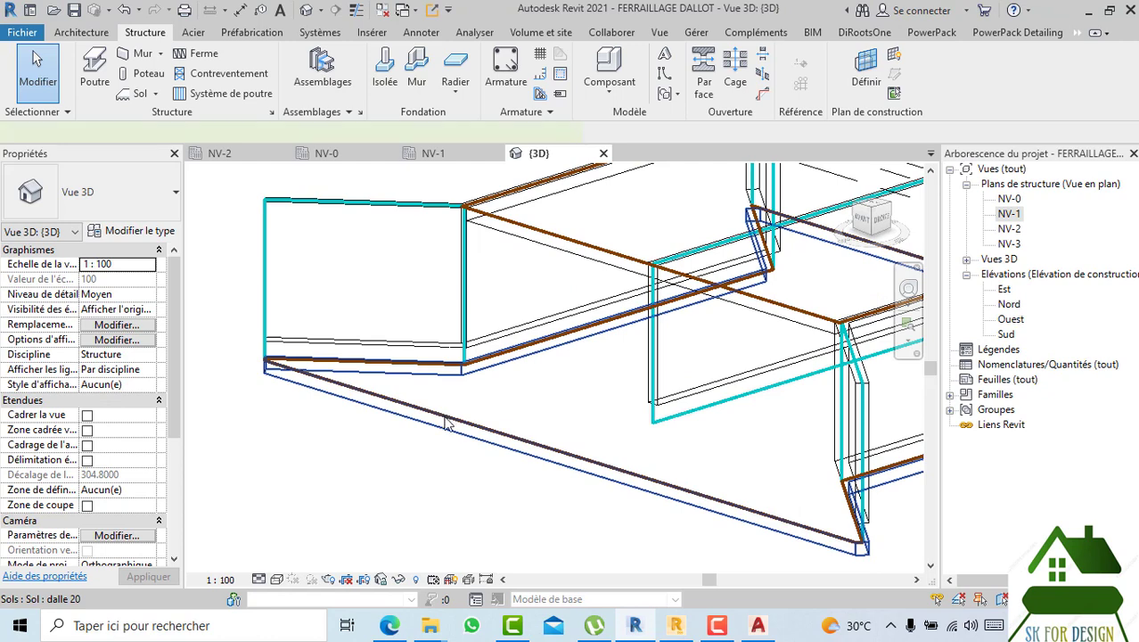
click(447, 423)
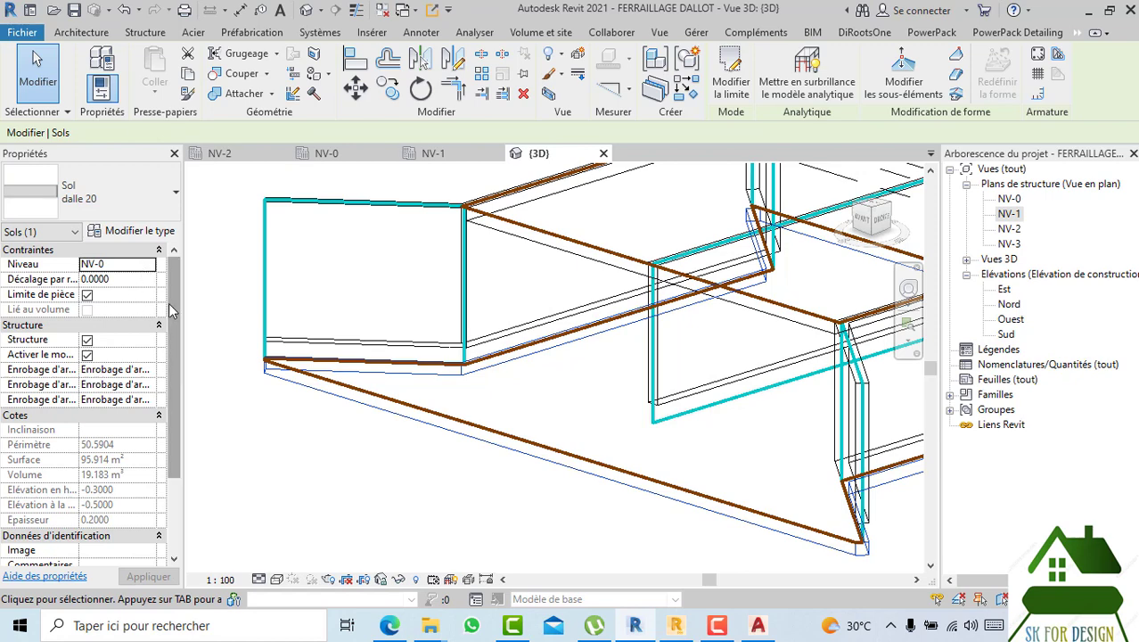
click(149, 264)
click(112, 292)
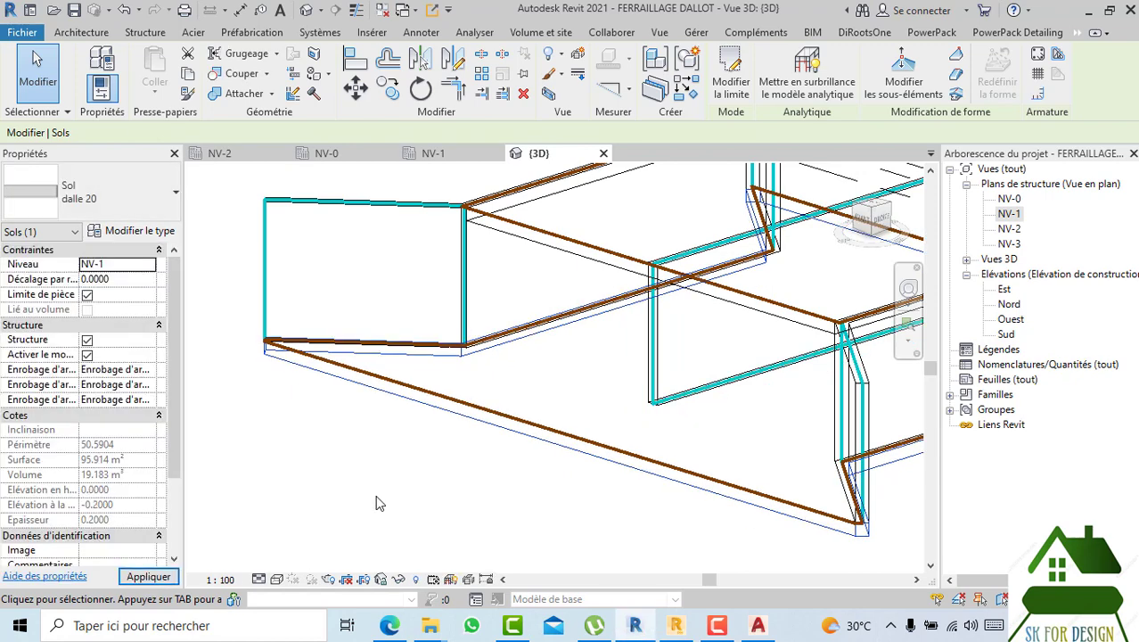
click(353, 478)
- Hide the analytical model in the 3D view and shade the culvert with a realistic visual style
scroll(354, 468, down, 2)
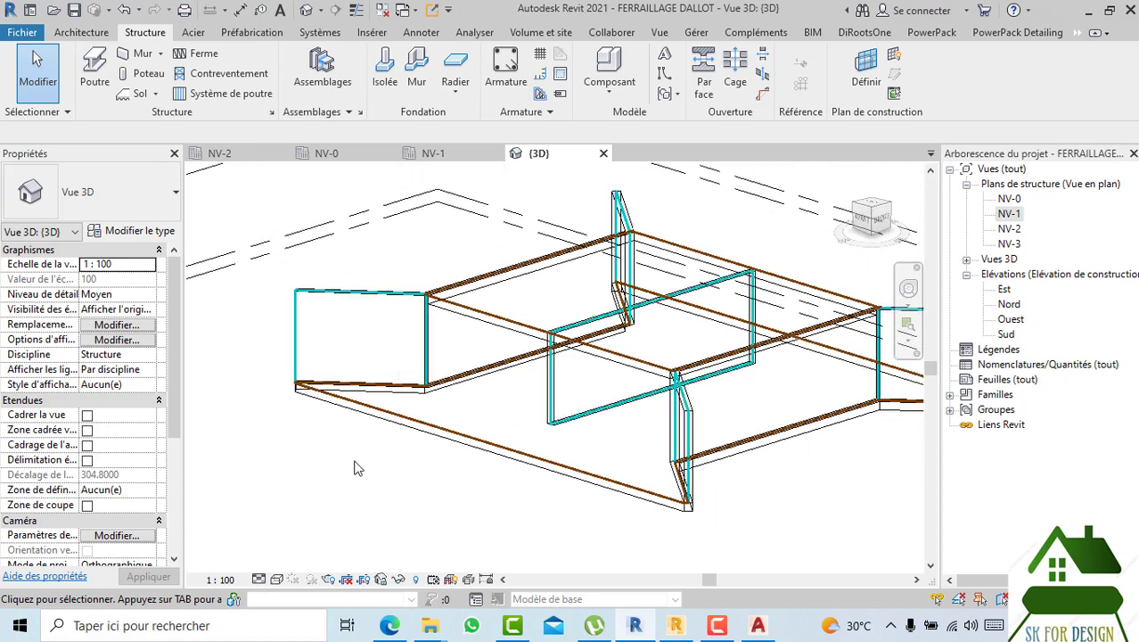
click(450, 580)
mouse_move(871, 218)
mouse_down()
mouse_move(869, 233)
mouse_move(305, 223)
mouse_move(330, 214)
mouse_up()
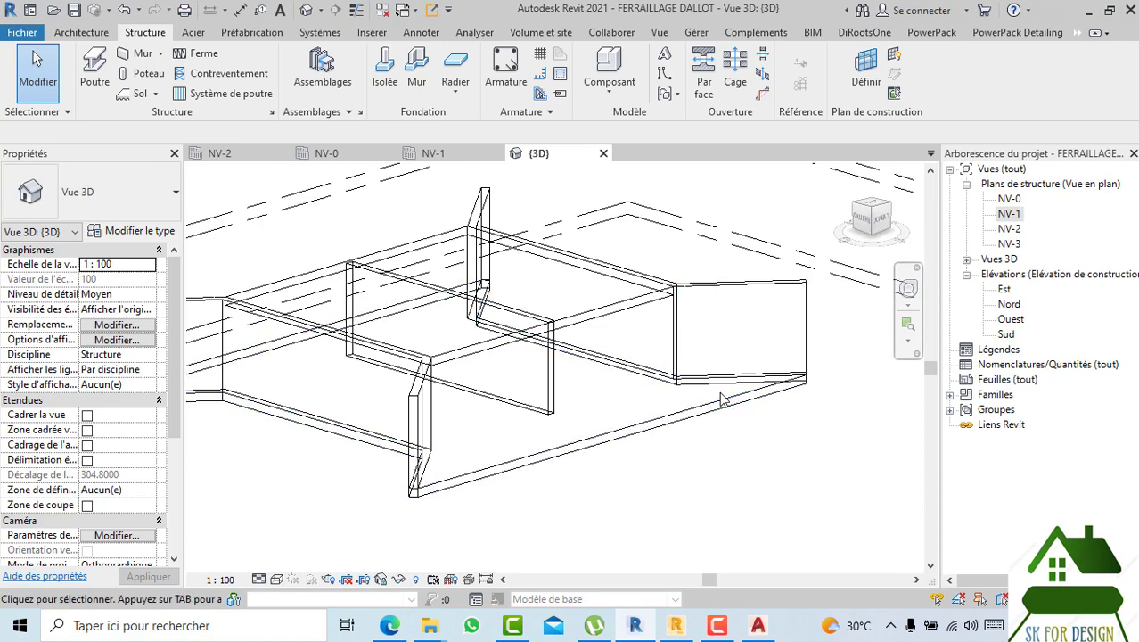
scroll(719, 393, down, 2)
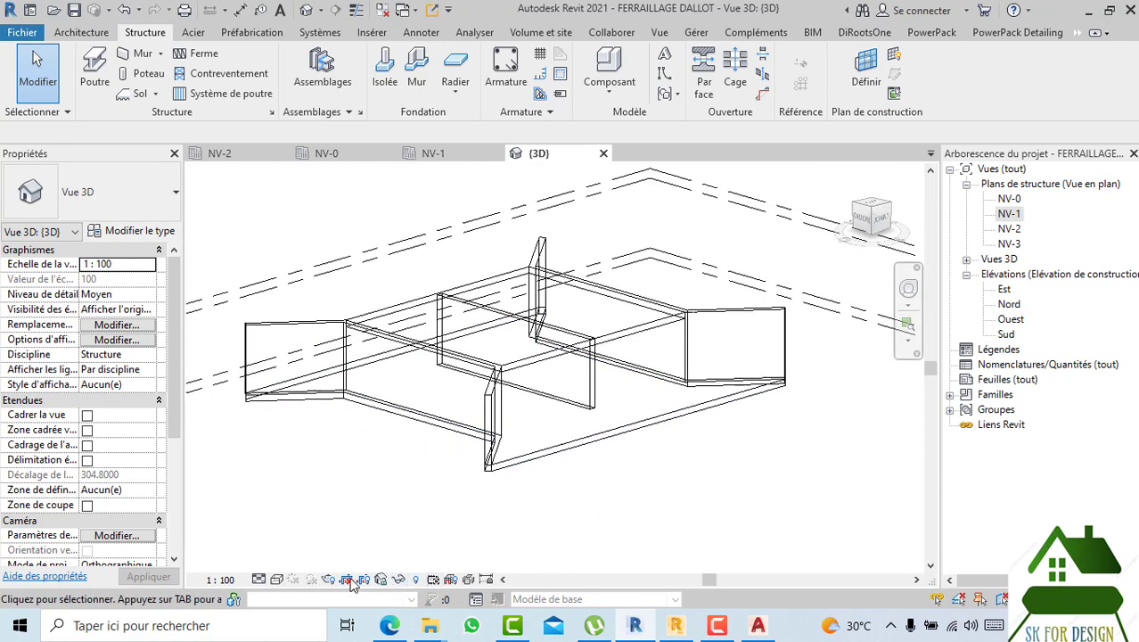
click(277, 579)
click(300, 546)
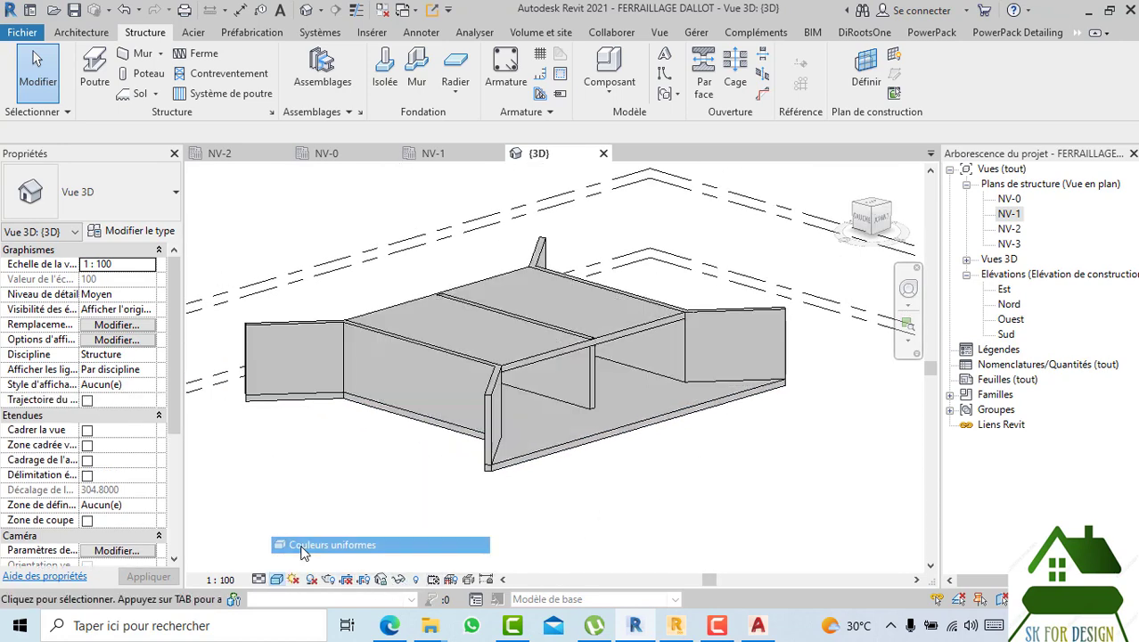
click(278, 579)
click(294, 575)
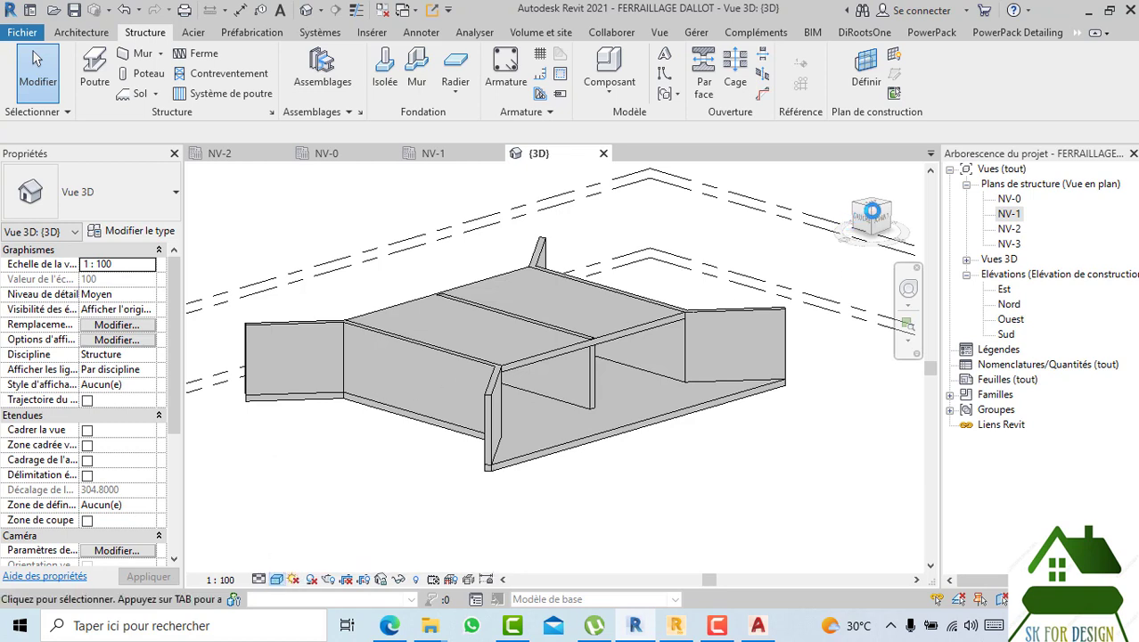
- Select the culvert's dalle 20 top slab in the 3D view
drag(876, 226, 721, 318)
click(652, 397)
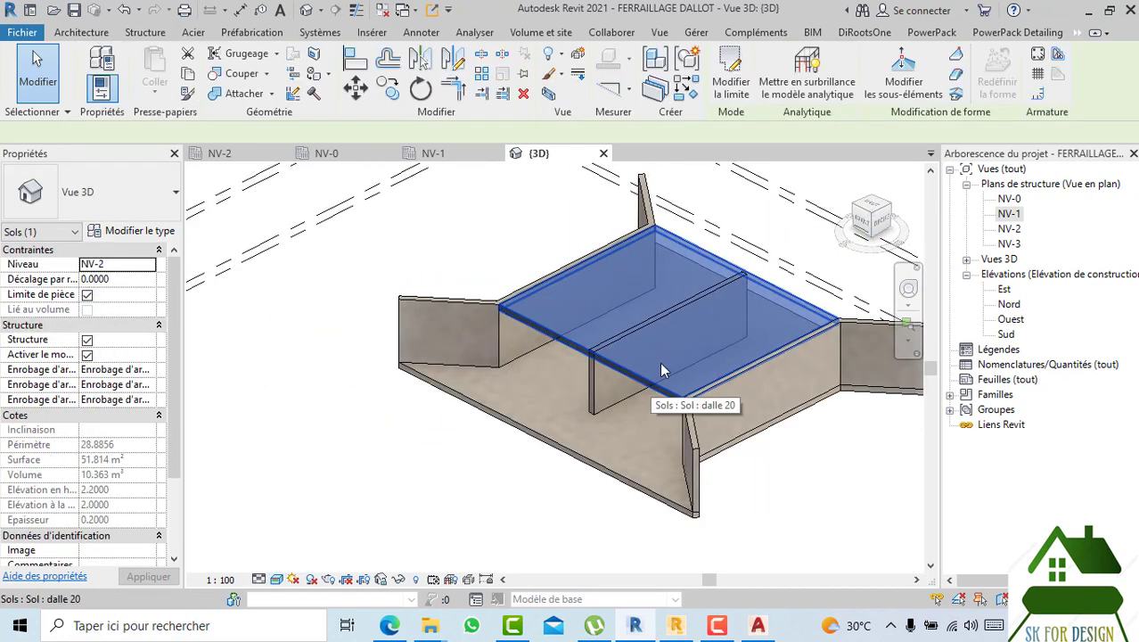
- Reopen the boundary sketch of the top slab, finish it and detach the walls from their targets
click(731, 78)
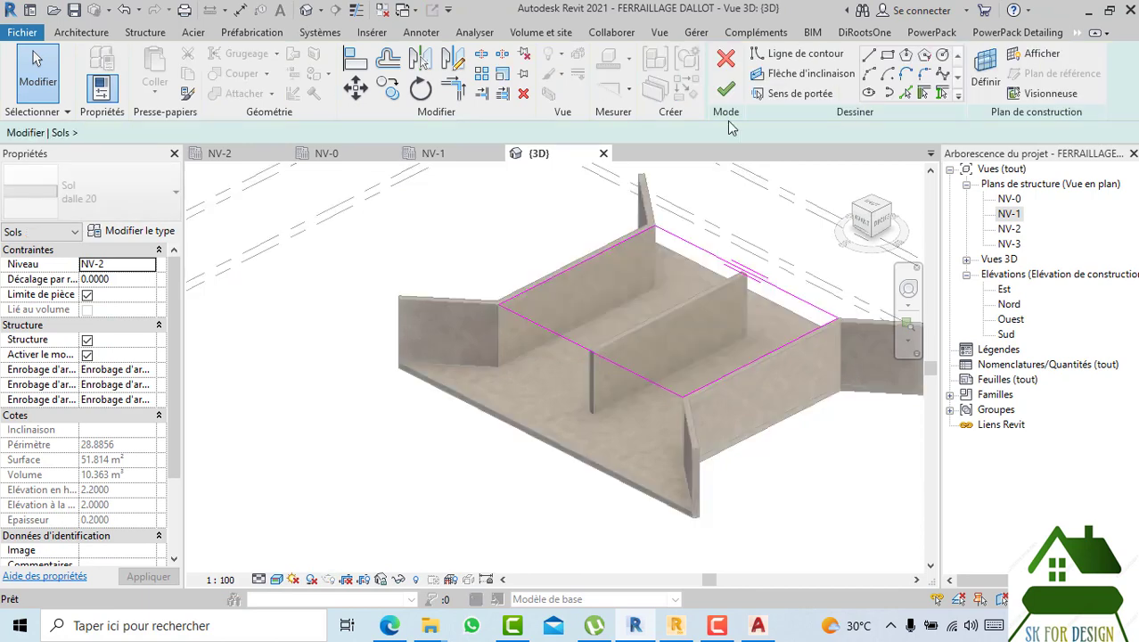
click(726, 89)
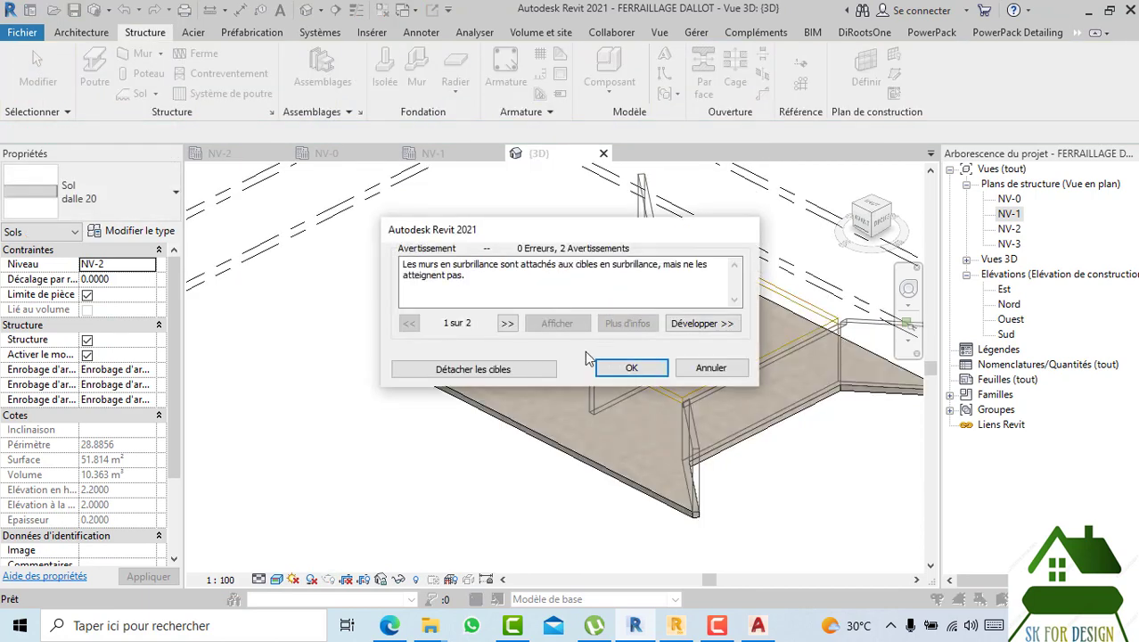
click(472, 369)
key(Escape)
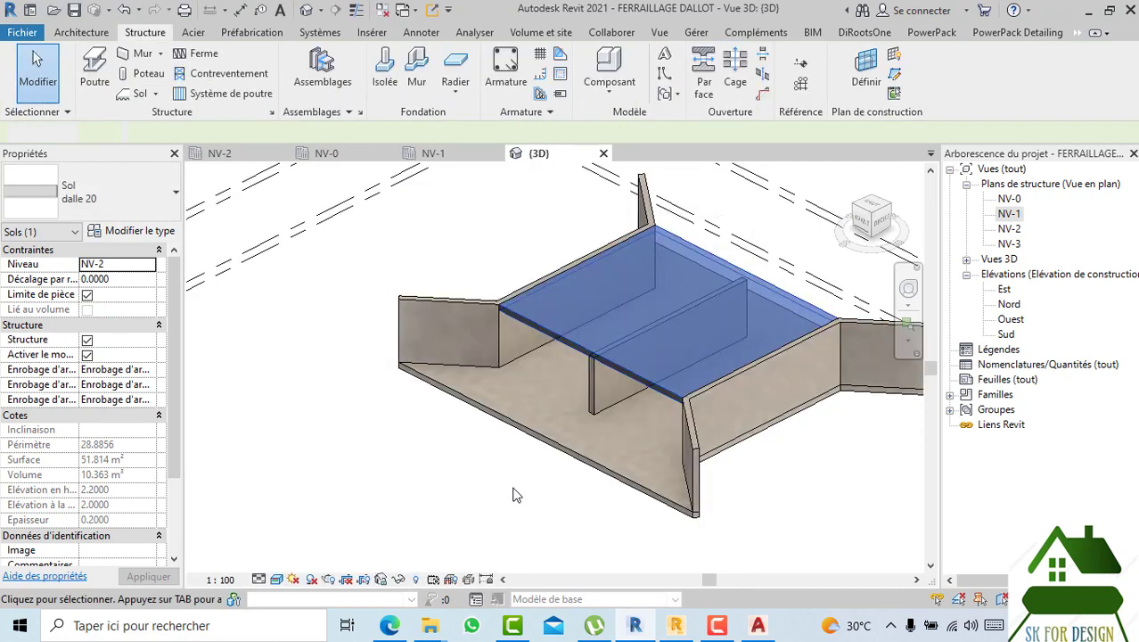
- Examine the culvert from several angles in the 3D view and in the Modèle analytique view
mouse_move(869, 221)
mouse_down()
mouse_move(247, 211)
mouse_move(305, 190)
mouse_move(587, 196)
mouse_move(598, 213)
mouse_move(818, 224)
mouse_up()
scroll(675, 285, up, 10)
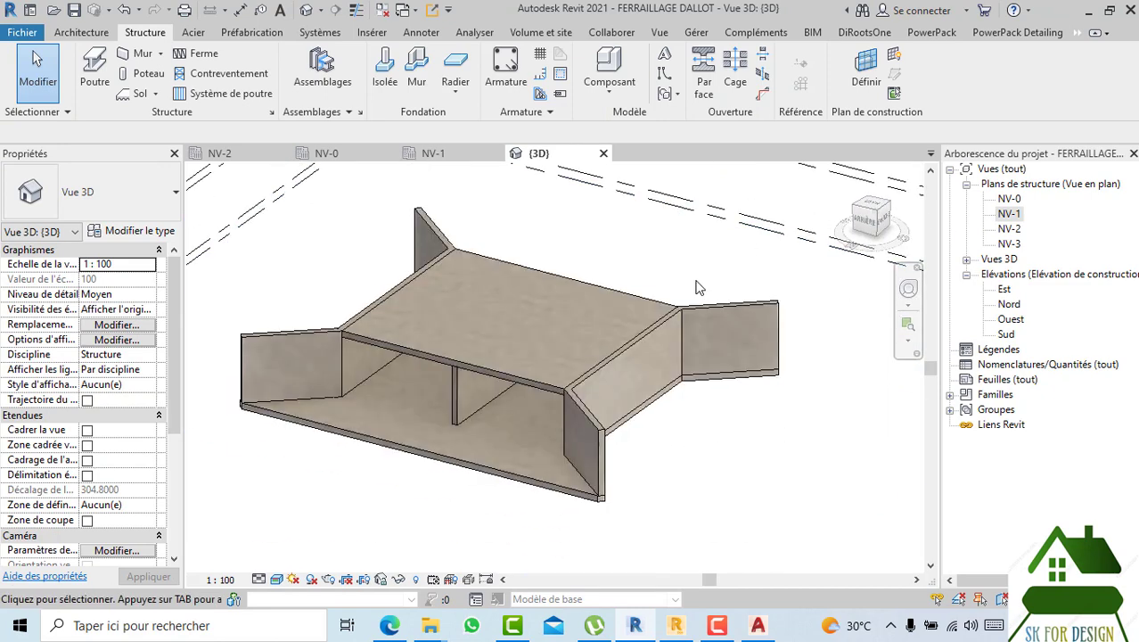
scroll(546, 396, down, 5)
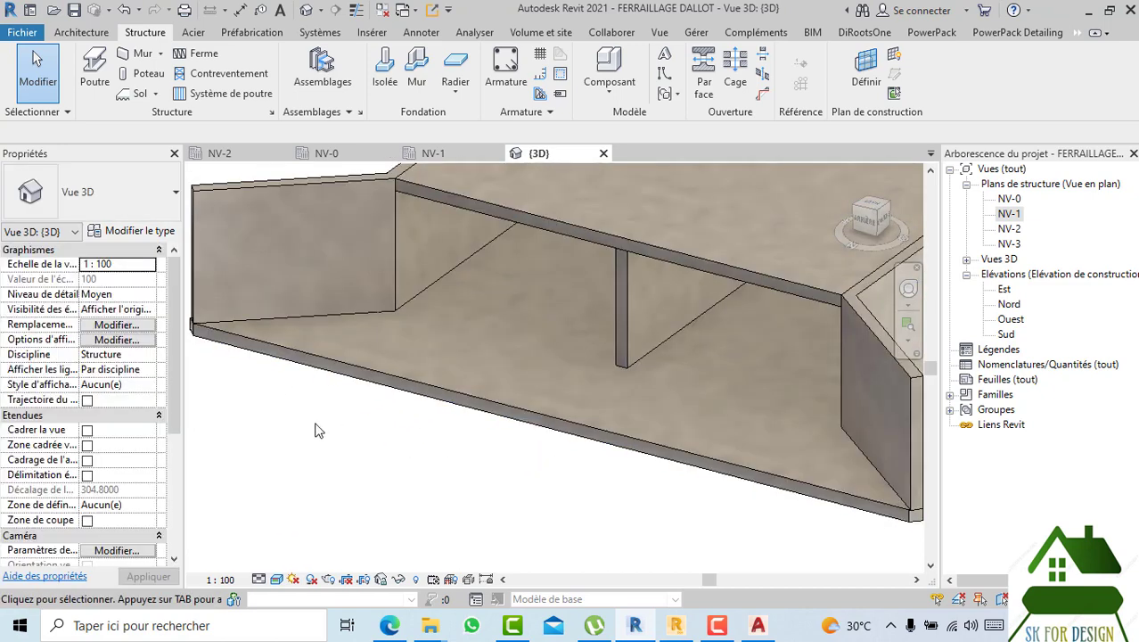
shift+middle_drag(546, 395, 358, 237)
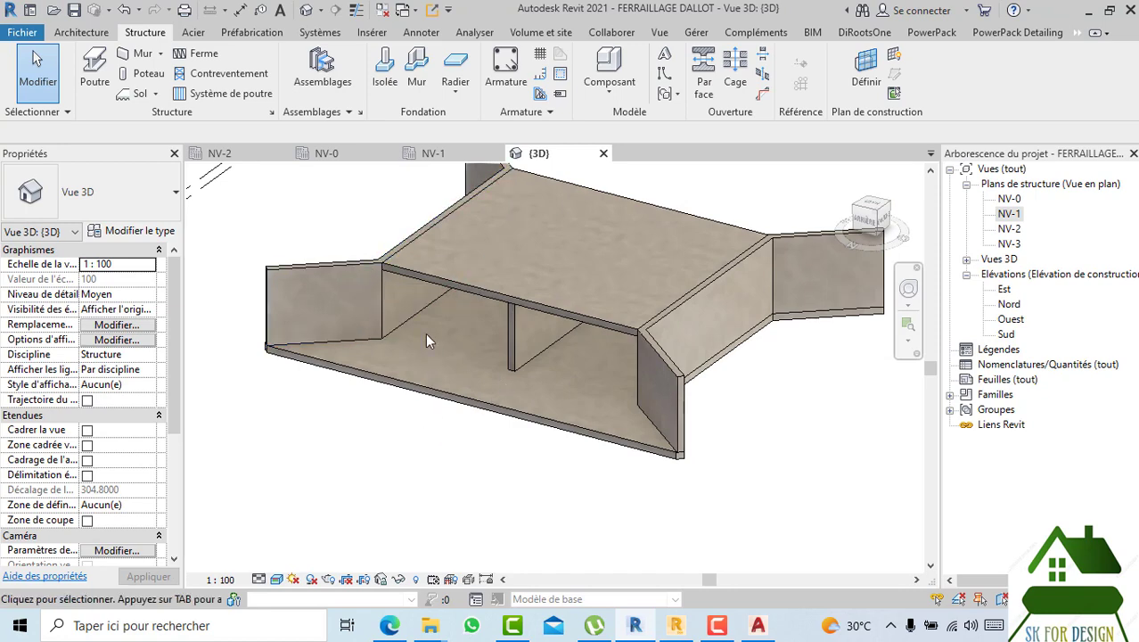
scroll(282, 270, up, 2)
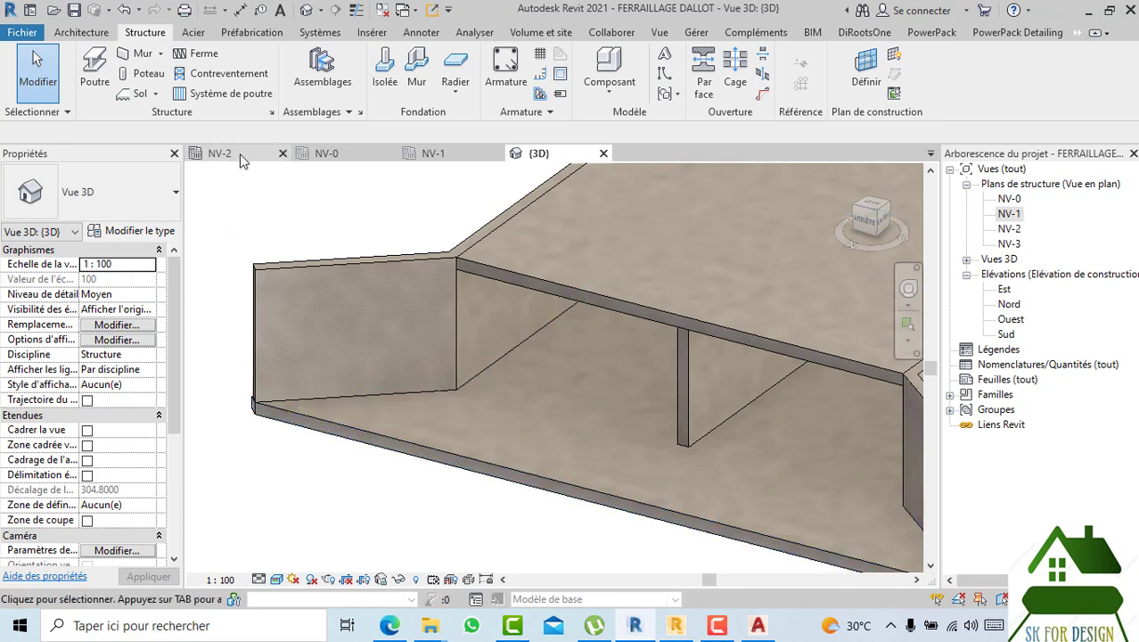
scroll(465, 220, down, 3)
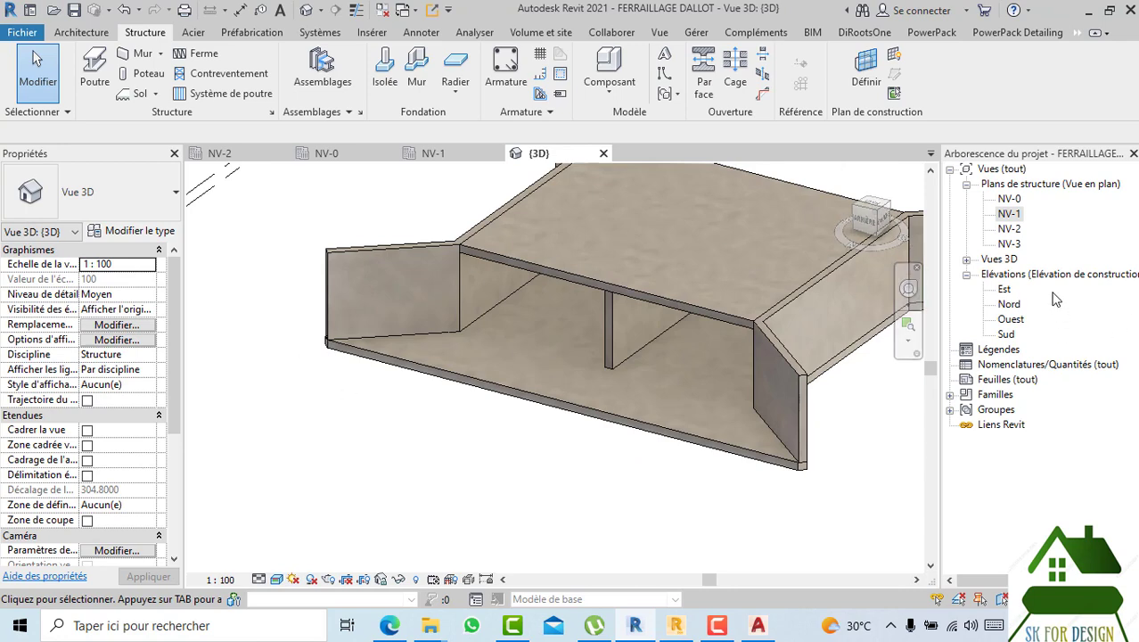
click(970, 266)
click(967, 259)
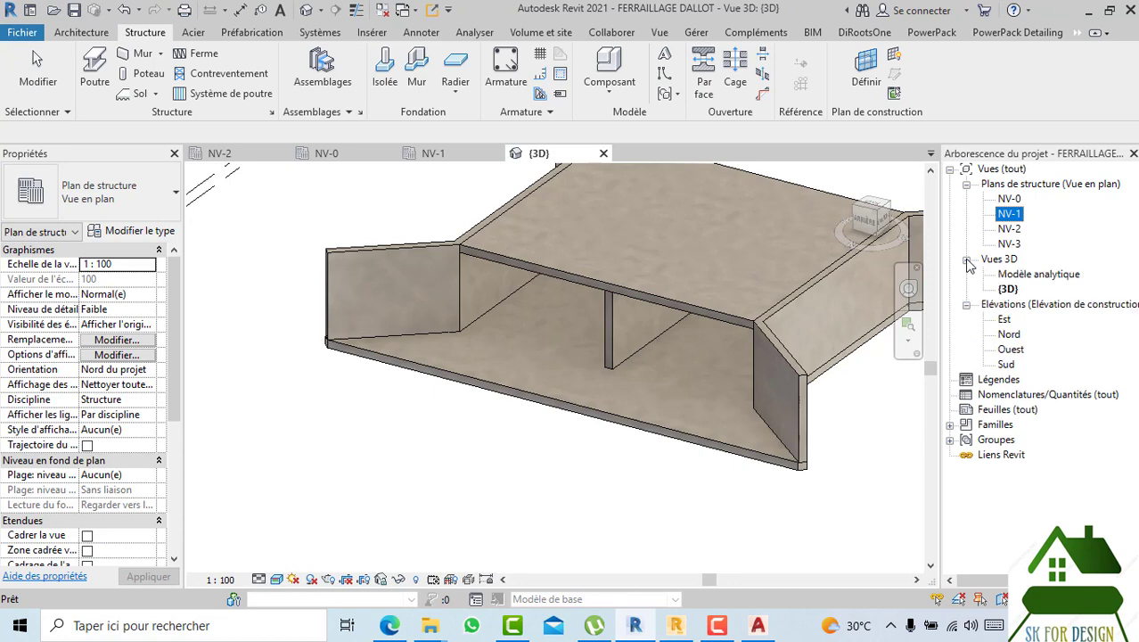
double_click(1007, 276)
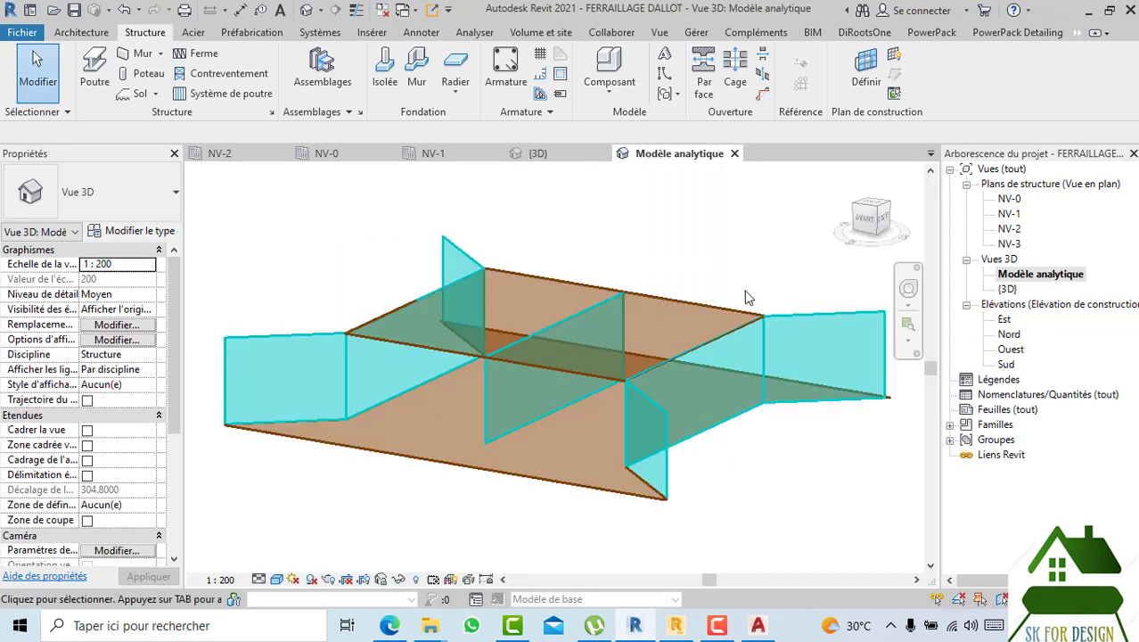
mouse_move(884, 221)
mouse_down()
mouse_move(212, 222)
mouse_move(480, 211)
mouse_move(487, 258)
mouse_move(869, 206)
mouse_up()
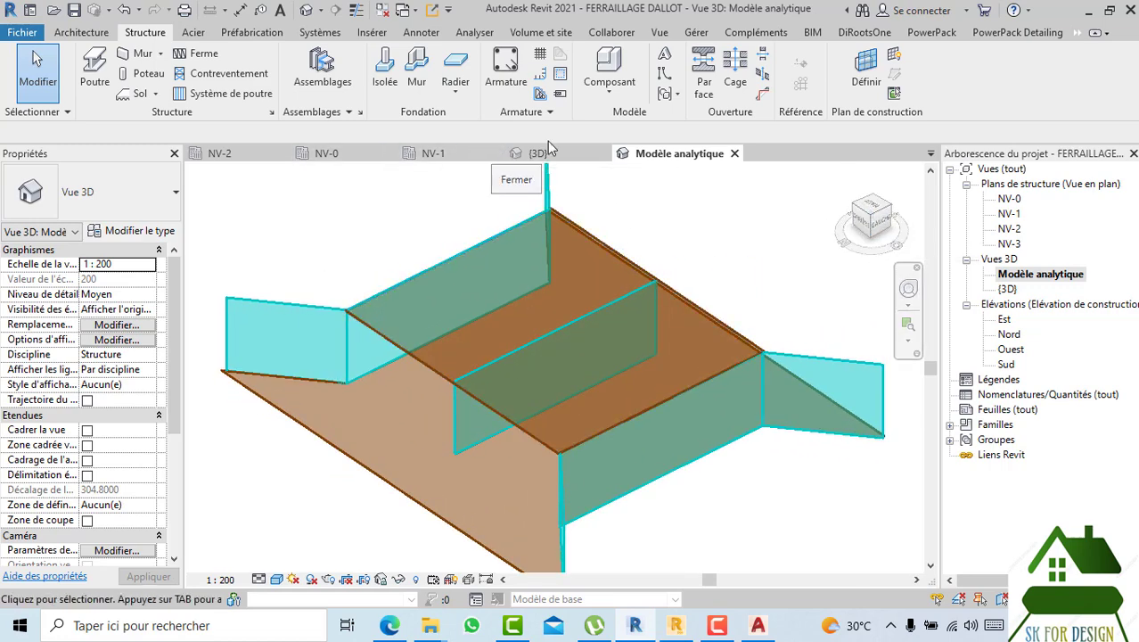
- In the NV-1 plan, prepare a VOIL 20 structural wall with Profondeur set down to level NV-0
click(452, 159)
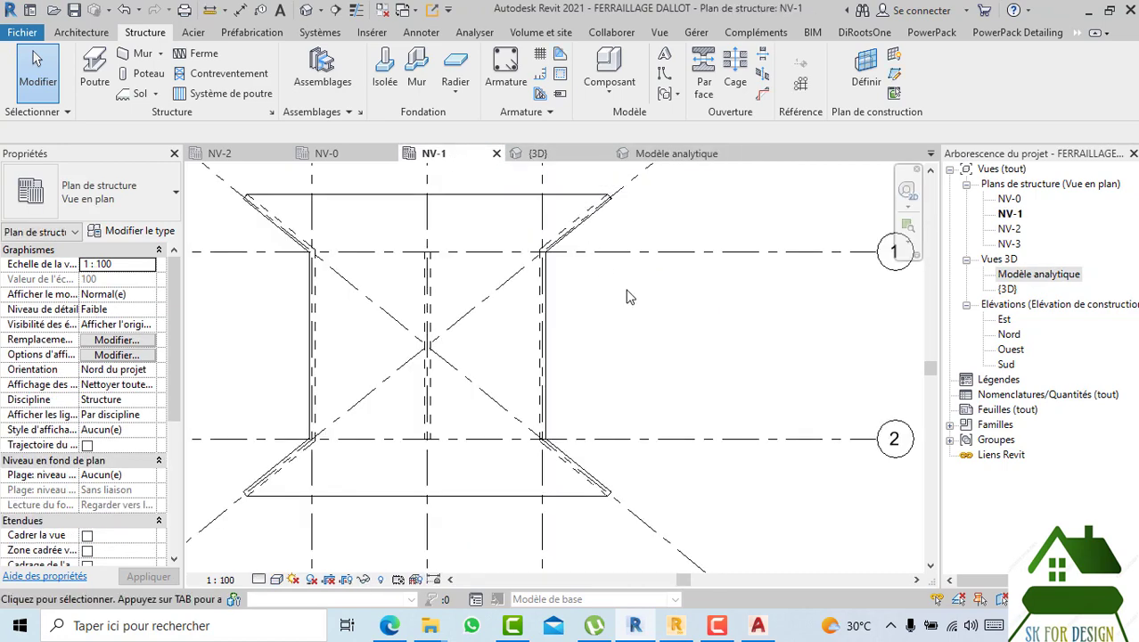
scroll(752, 353, up, 3)
scroll(672, 346, down, 1)
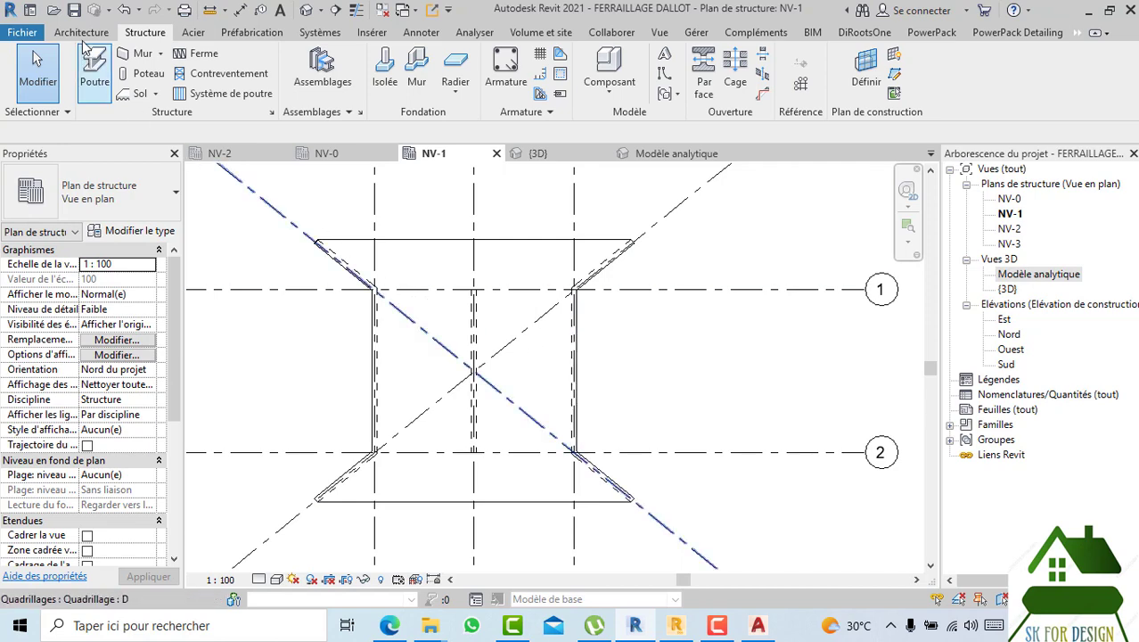
click(136, 57)
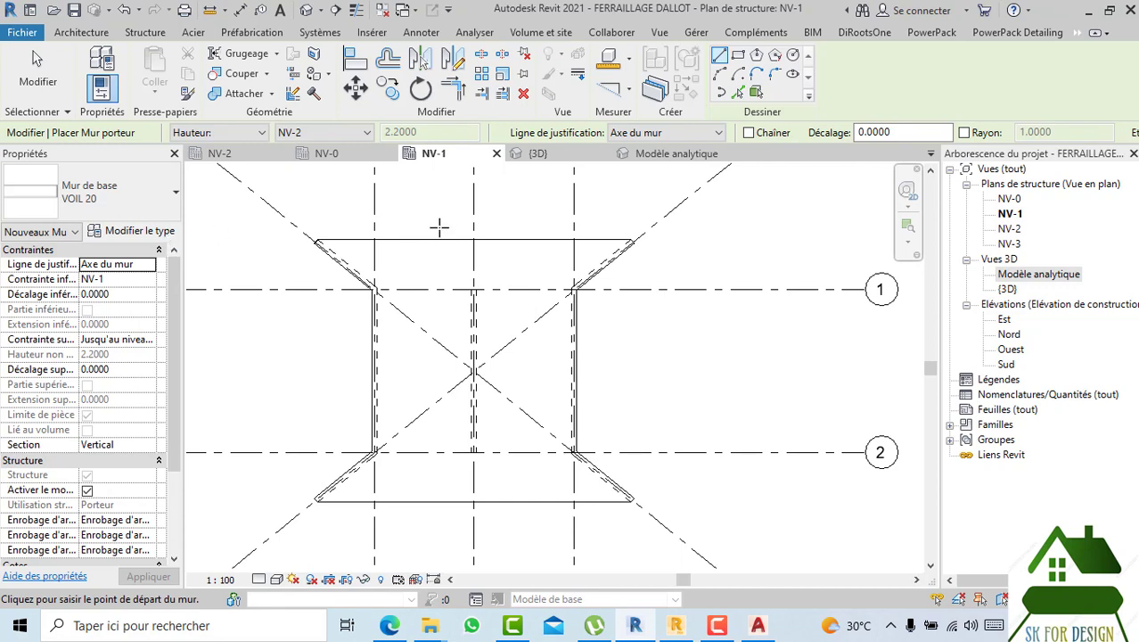
scroll(344, 231, up, 2)
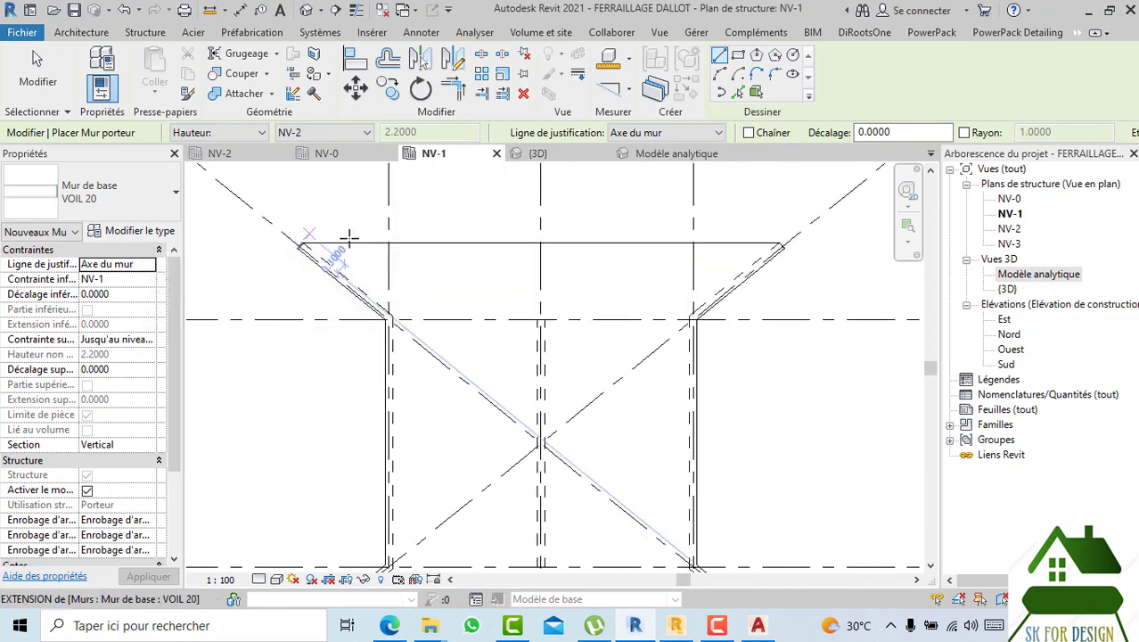
middle_drag(491, 244, 440, 245)
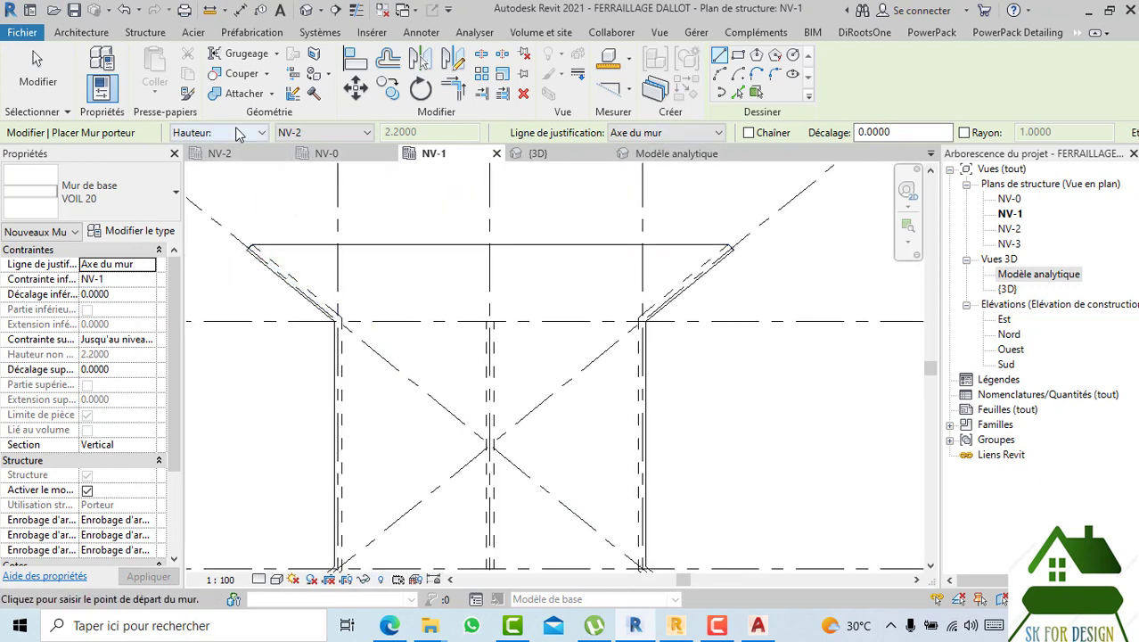
click(300, 133)
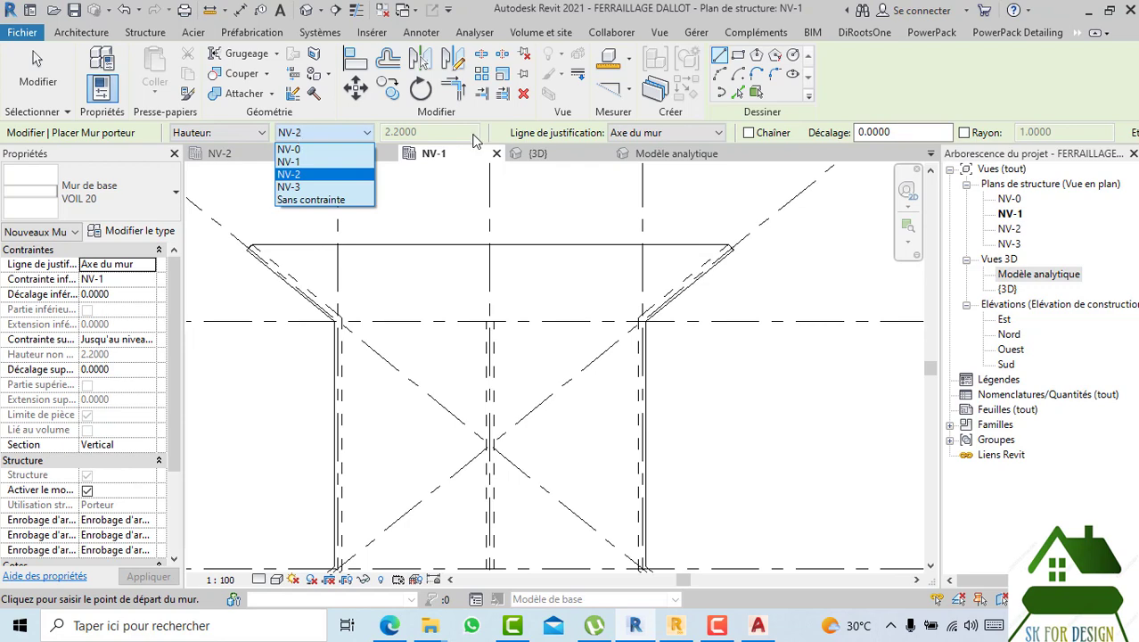
click(323, 133)
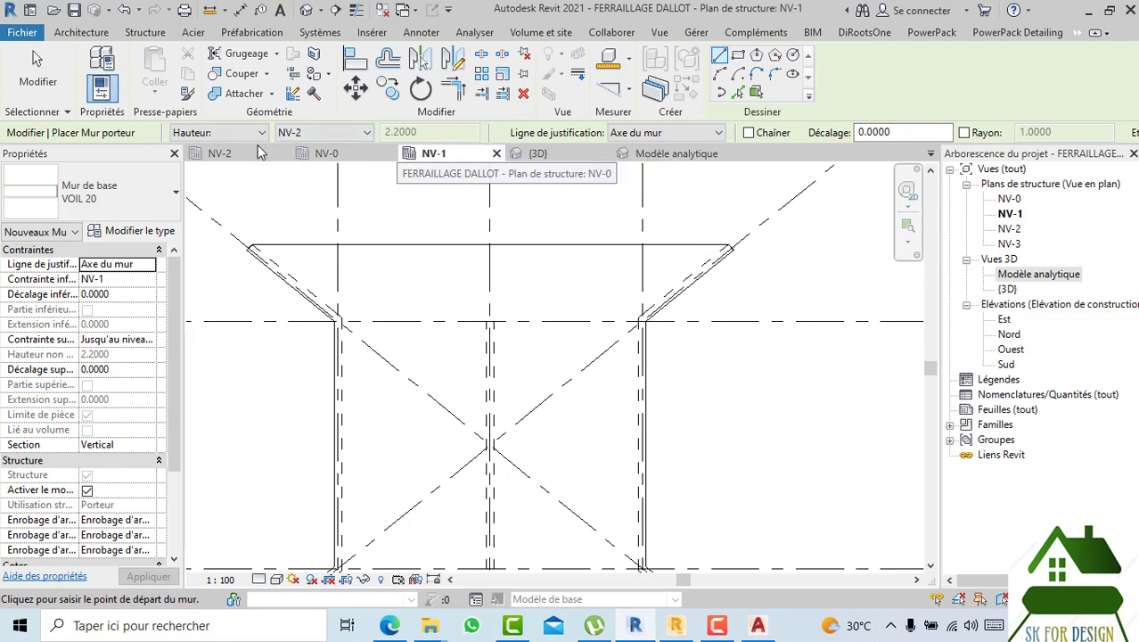
click(230, 135)
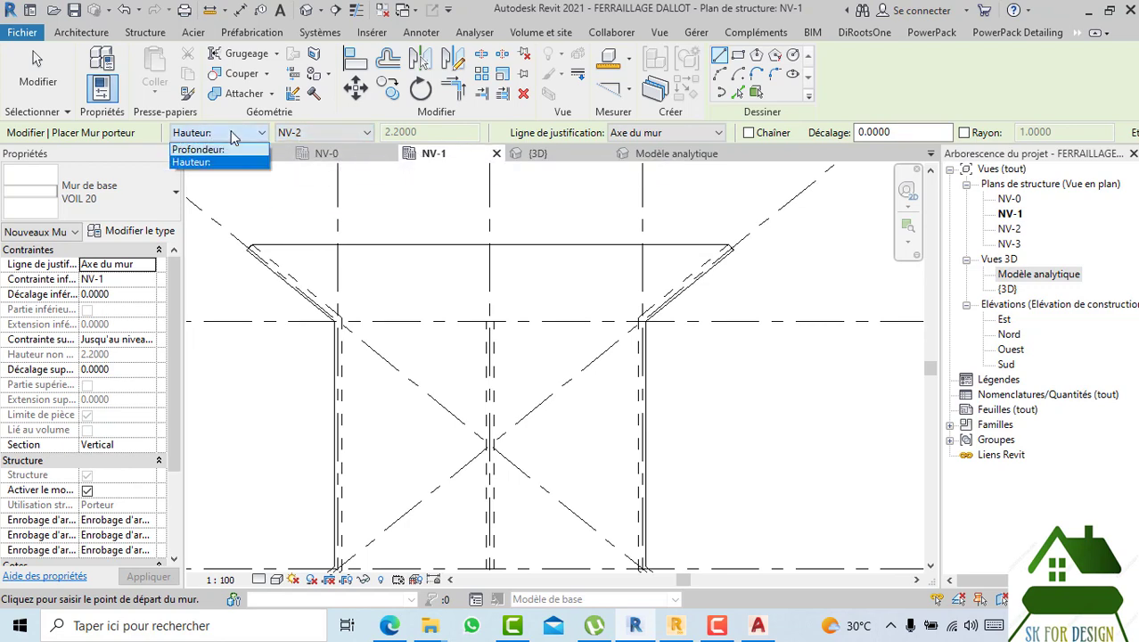
click(198, 149)
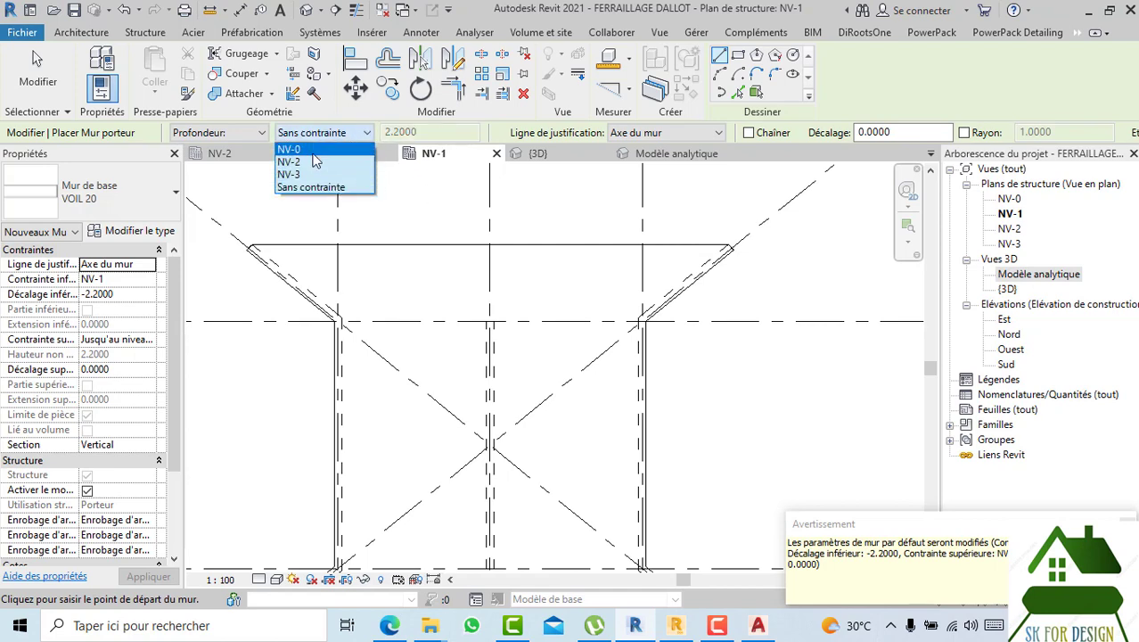
click(312, 149)
- Draw the wall about 12.66 m long along the base slab's upper edge, between the outer ends of the two wing walls
scroll(251, 233, up, 5)
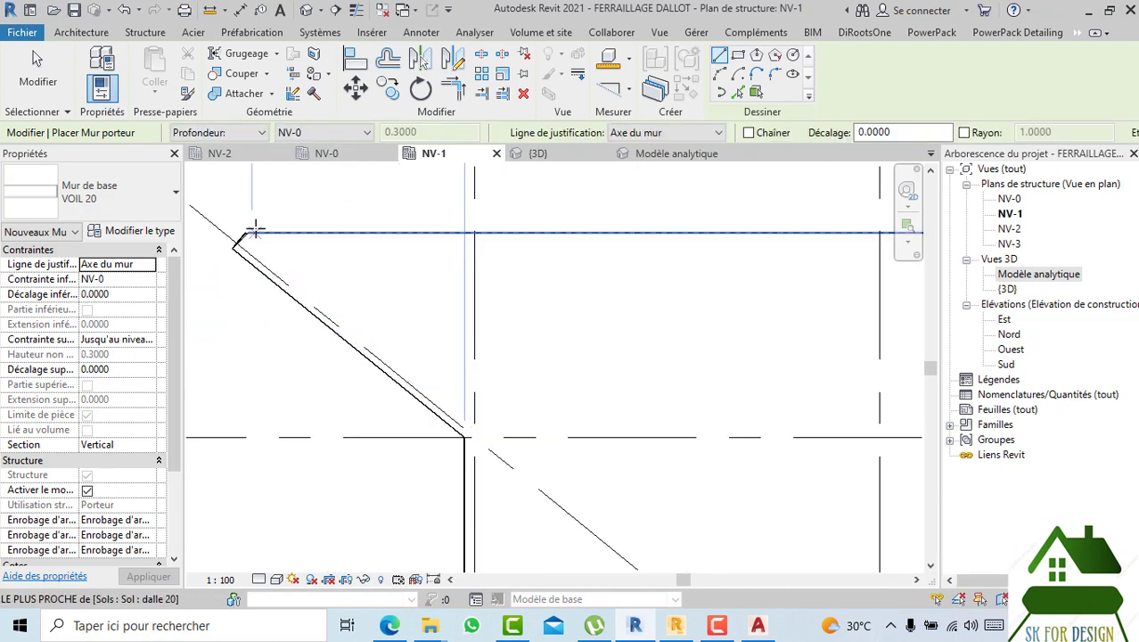
click(242, 239)
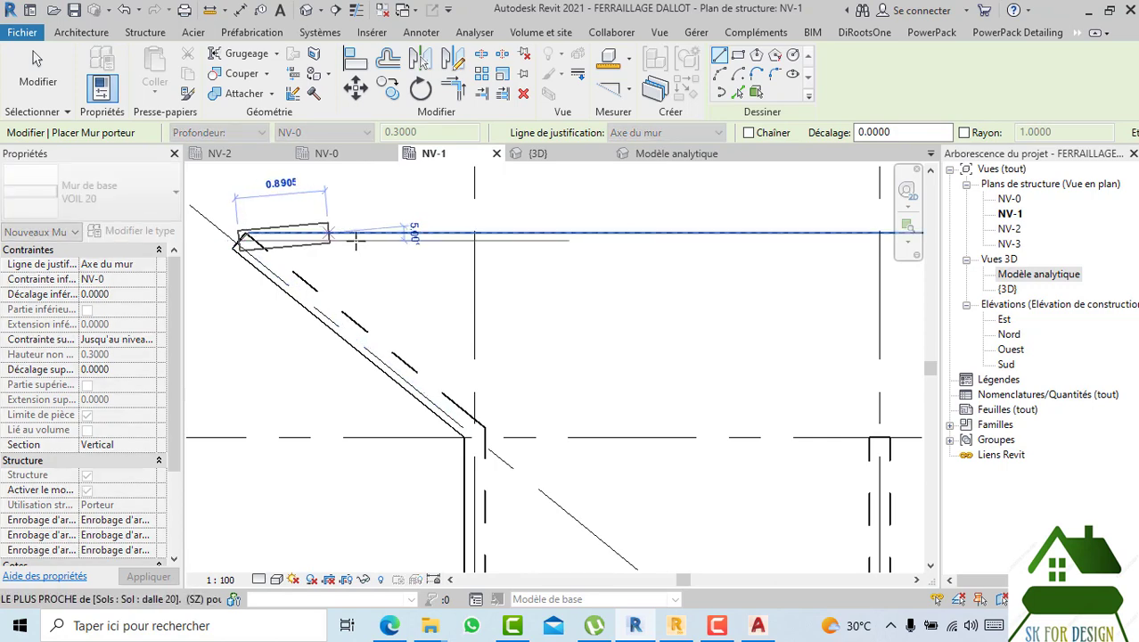
scroll(217, 245, down, 4)
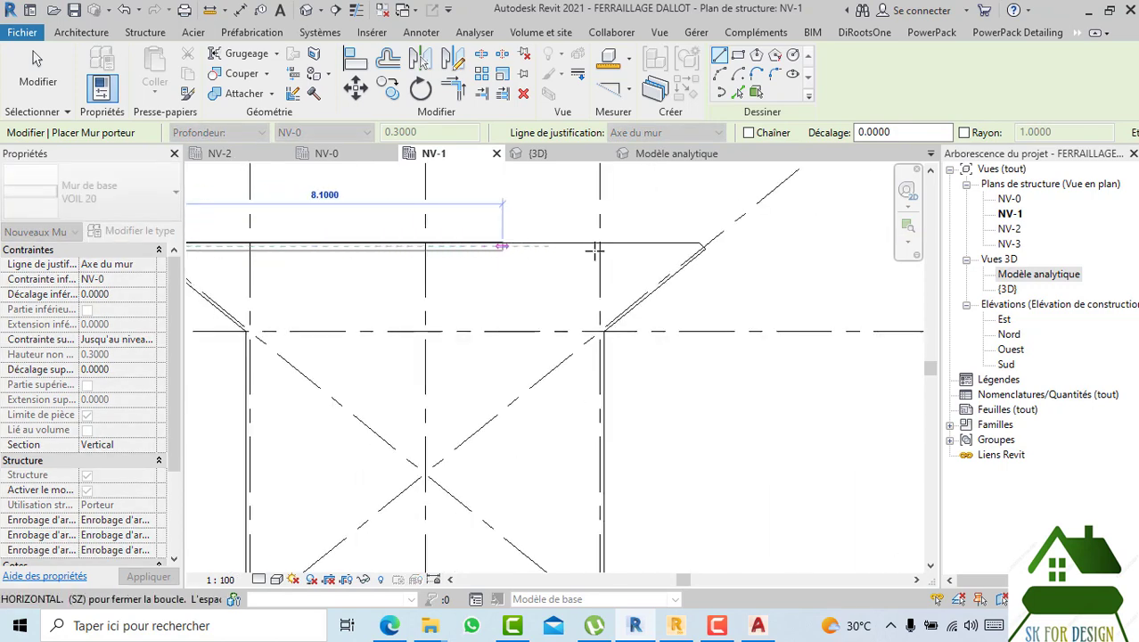
scroll(677, 239, up, 2)
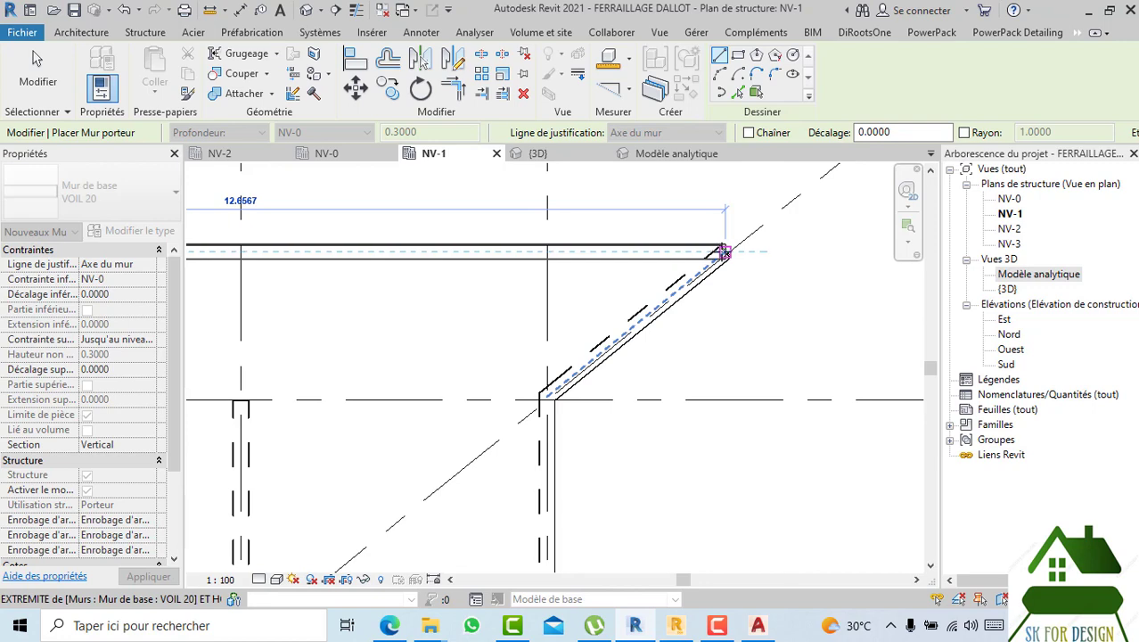
click(723, 252)
scroll(740, 338, down, 2)
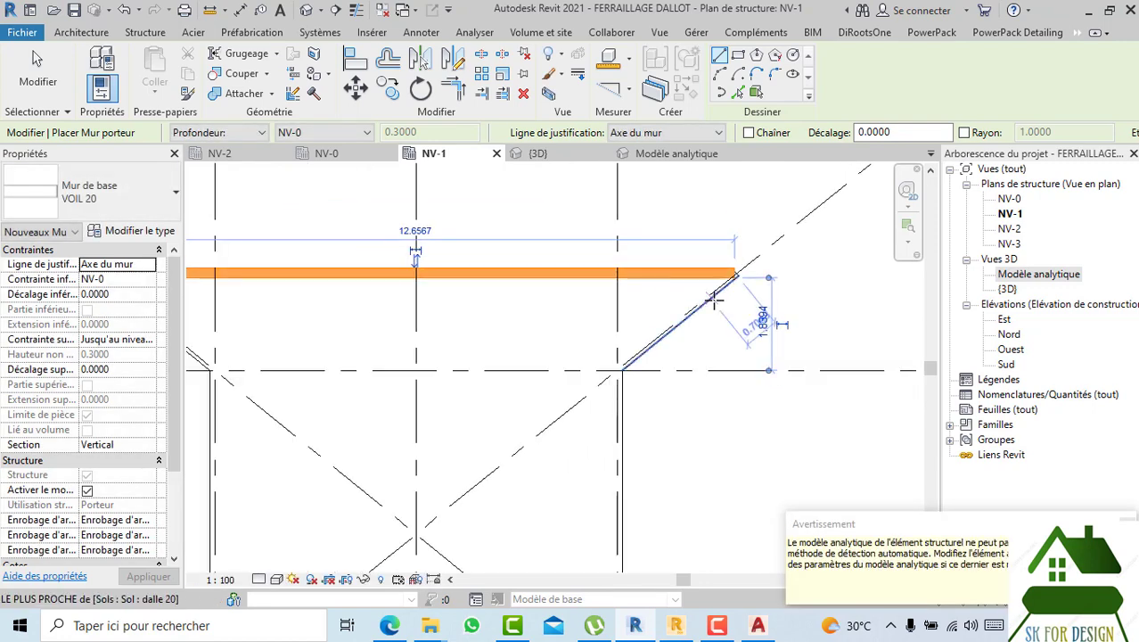
key(Escape)
key(Escape)
- Adjust the new wall's right end to the slab's corner, giving a wall length of about 12.58 m
scroll(668, 280, up, 2)
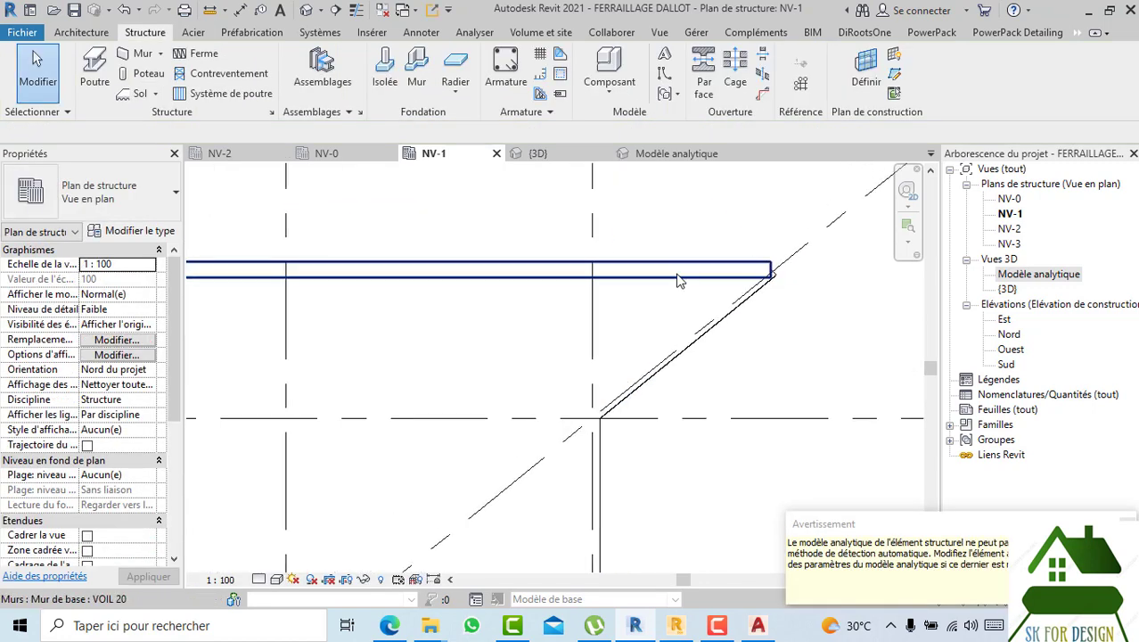
click(678, 278)
scroll(775, 266, up, 4)
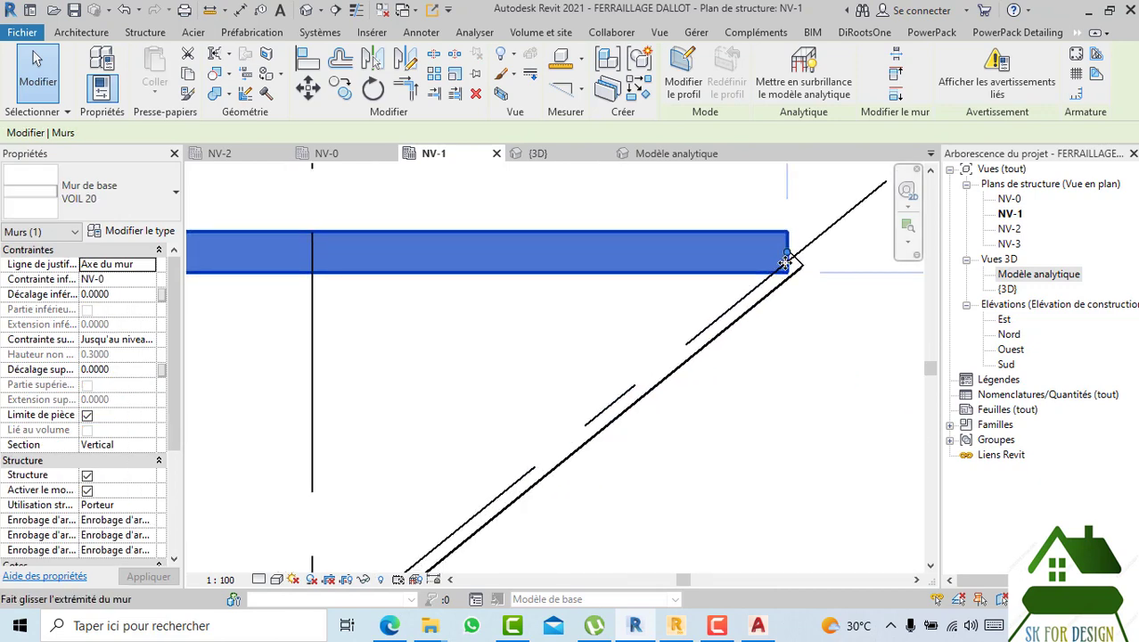
drag(784, 260, 796, 258)
click(790, 310)
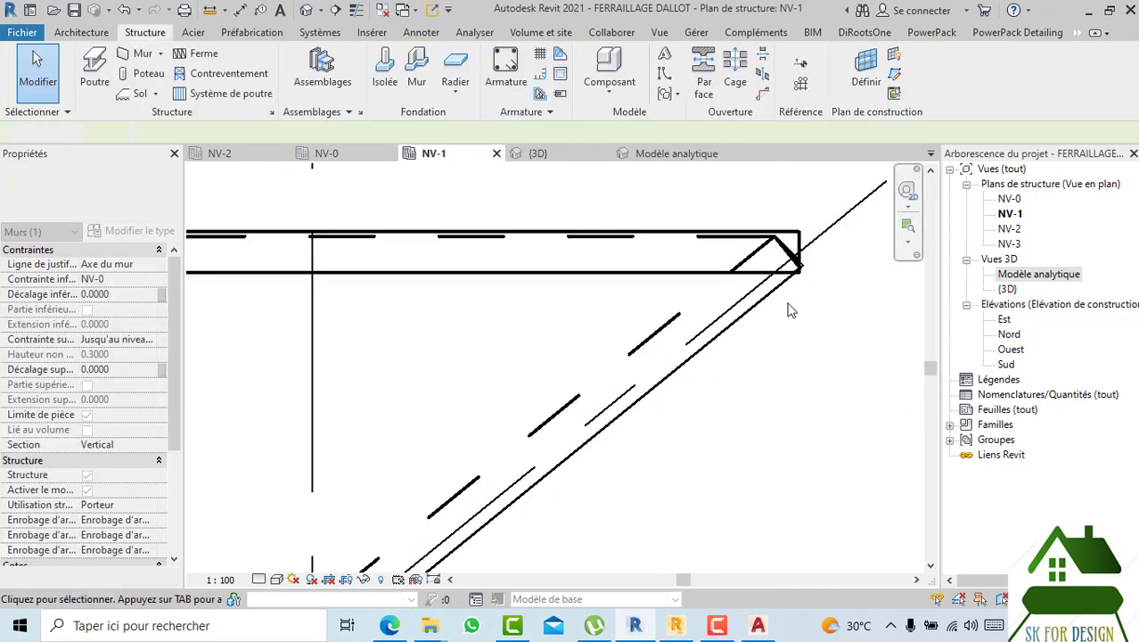
click(795, 243)
scroll(795, 248, up, 2)
mouse_move(796, 252)
mouse_down()
mouse_move(763, 246)
mouse_move(796, 252)
mouse_up()
click(806, 381)
scroll(805, 382, down, 3)
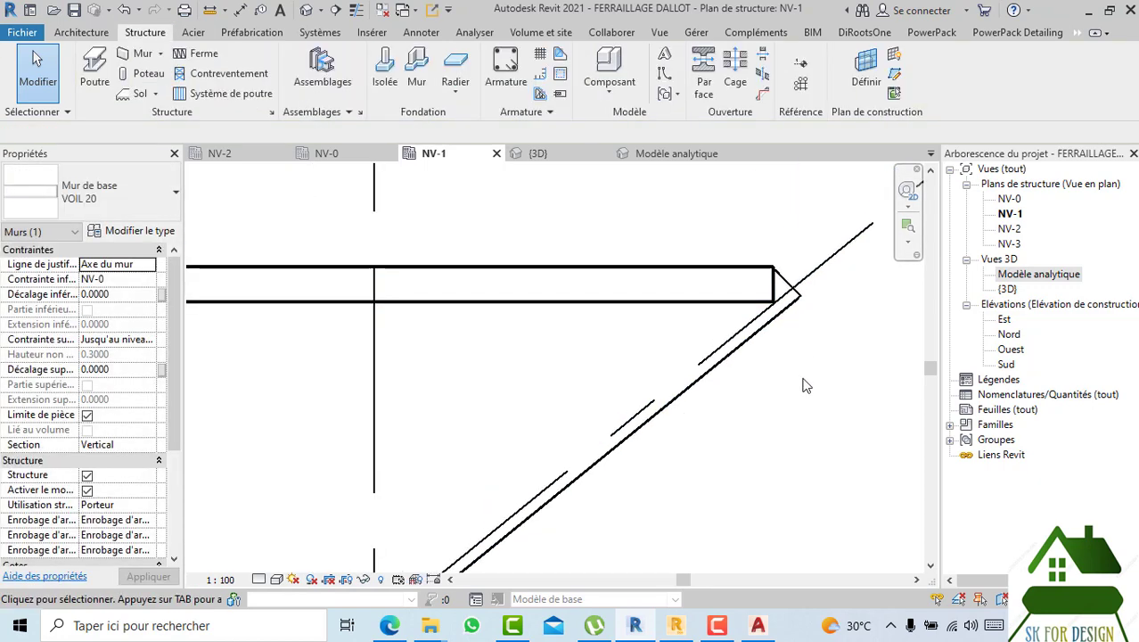
- Examine the new wall's left end where it meets the wing wall and the slab corner
scroll(529, 346, down, 1)
scroll(460, 355, down, 2)
scroll(457, 300, down, 2)
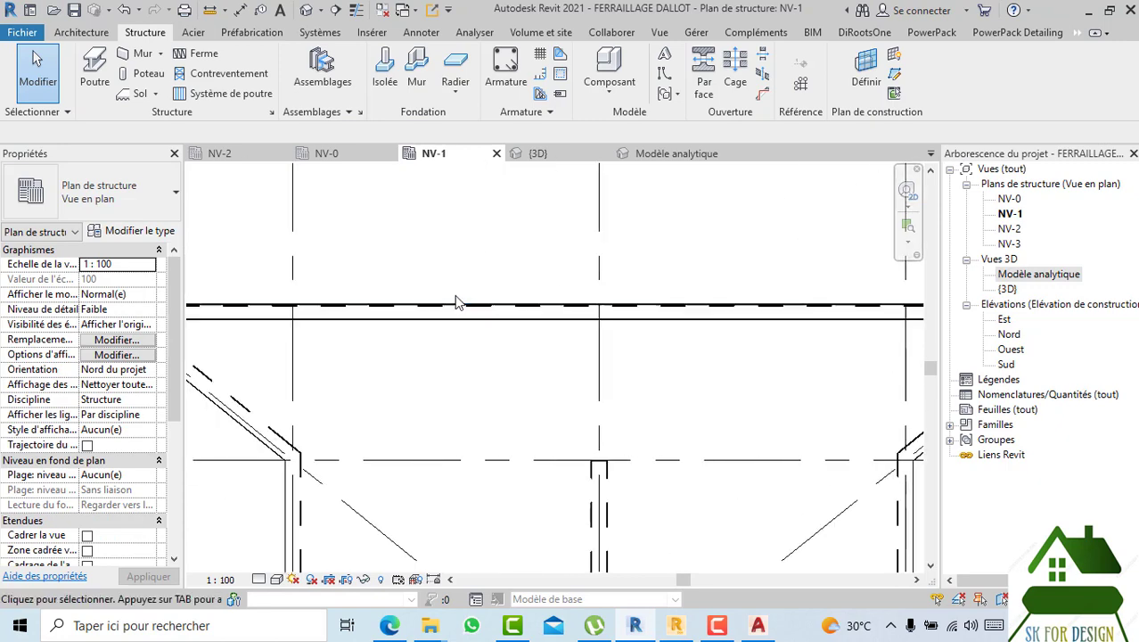
scroll(734, 315, up, 1)
scroll(526, 321, up, 3)
scroll(526, 321, up, 1)
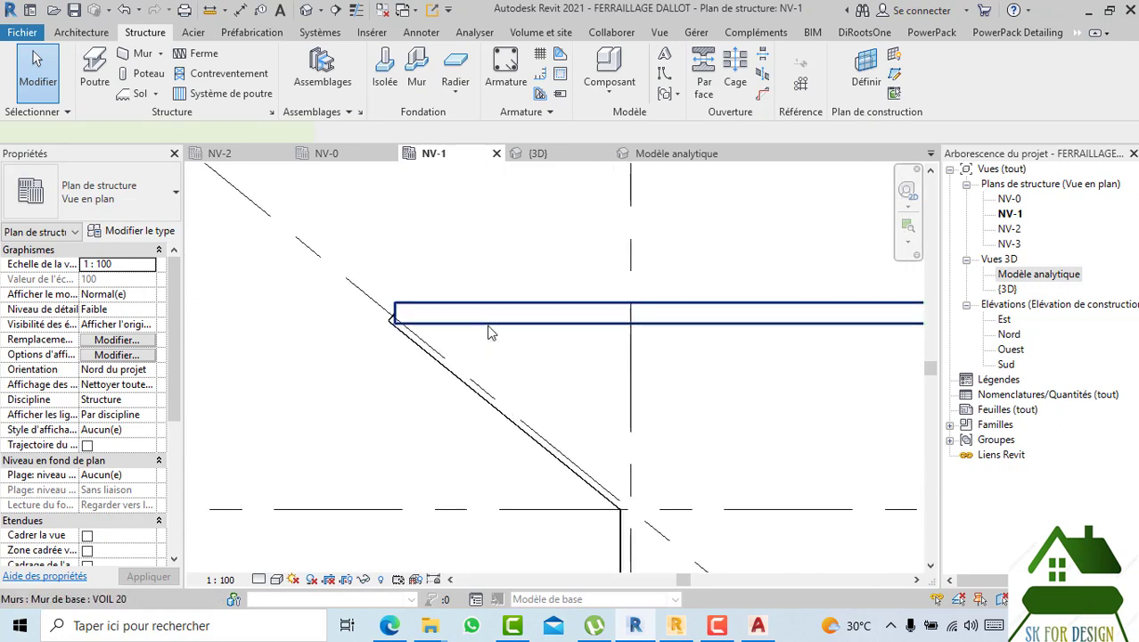
click(488, 323)
click(300, 199)
scroll(303, 194, down, 3)
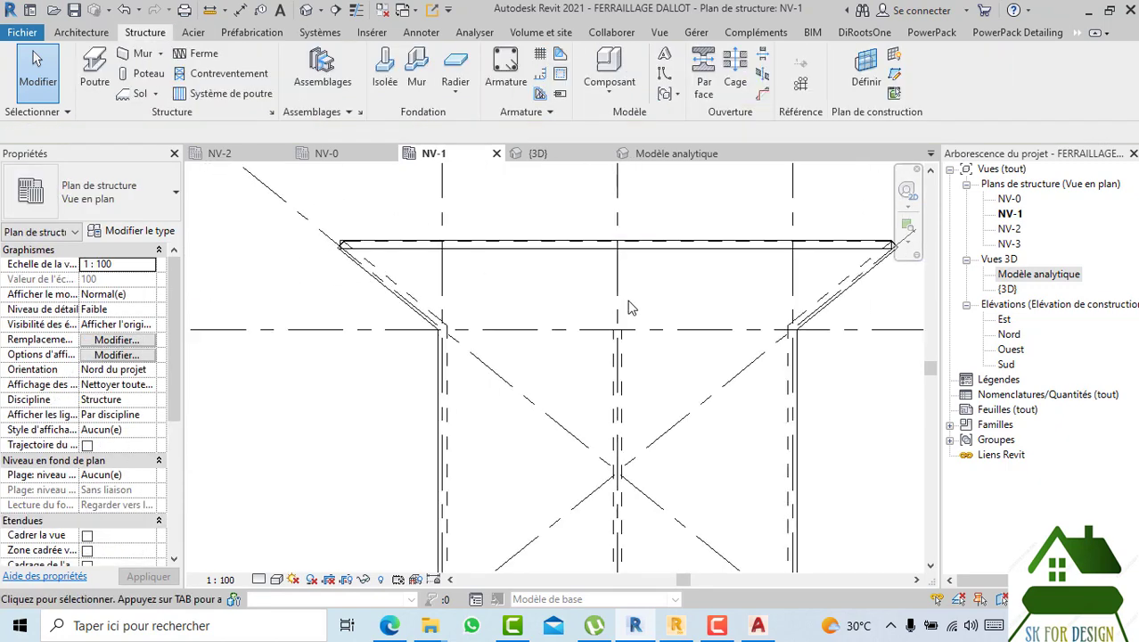
- Mirror a copy of the upper edge wall to the opposite slab edge about the horizontal axis through the side walls' midpoints
scroll(442, 198, down, 1)
click(443, 192)
scroll(488, 261, down, 3)
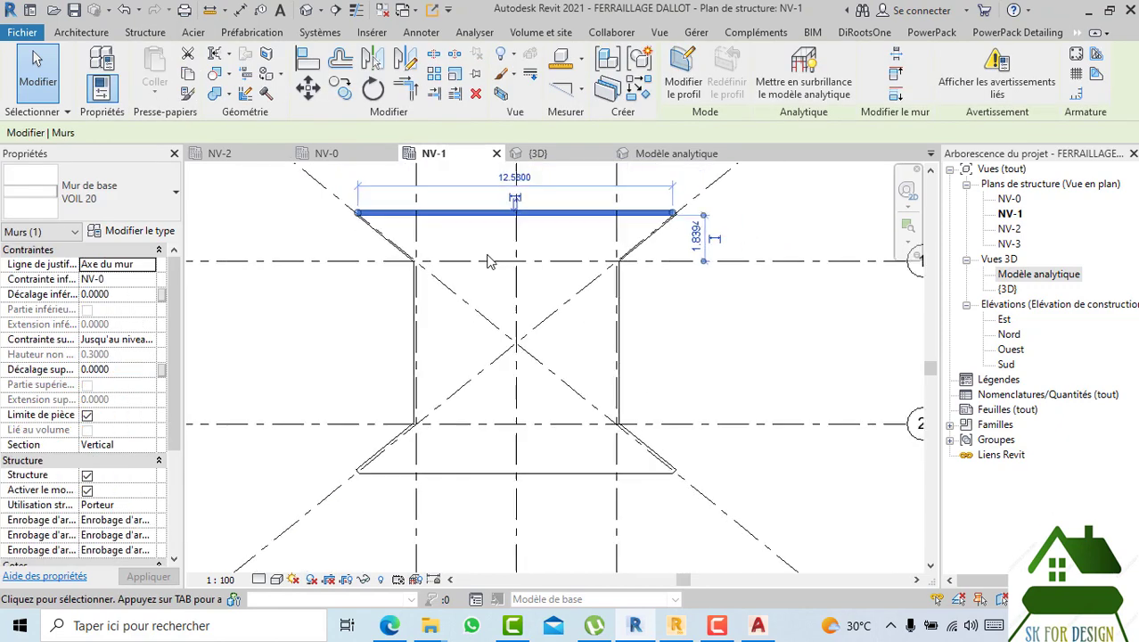
click(410, 60)
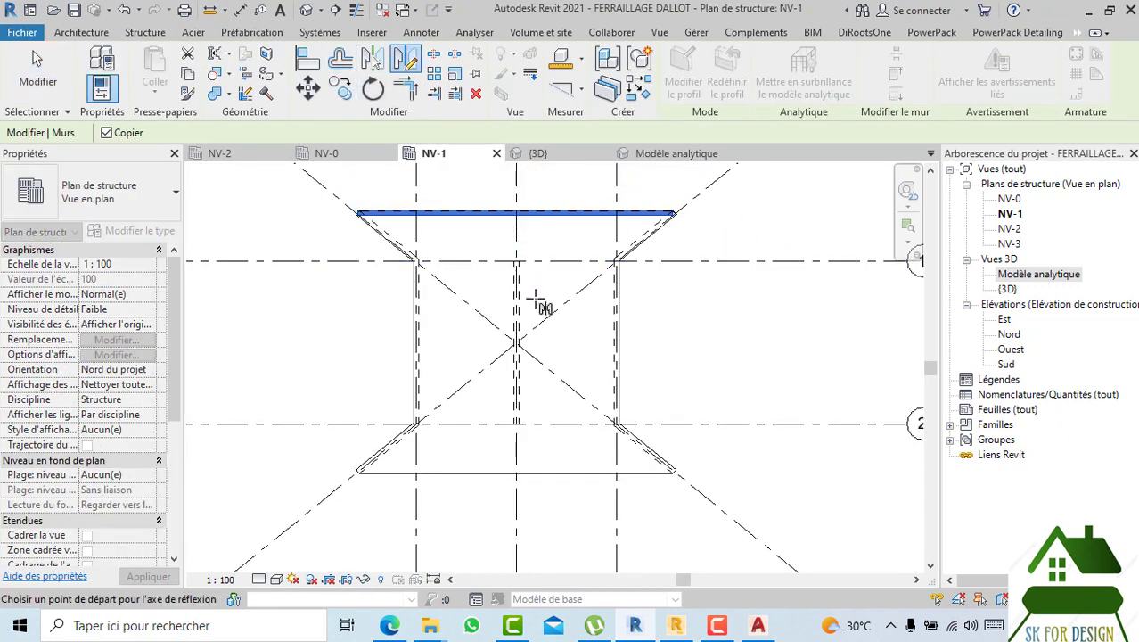
click(425, 342)
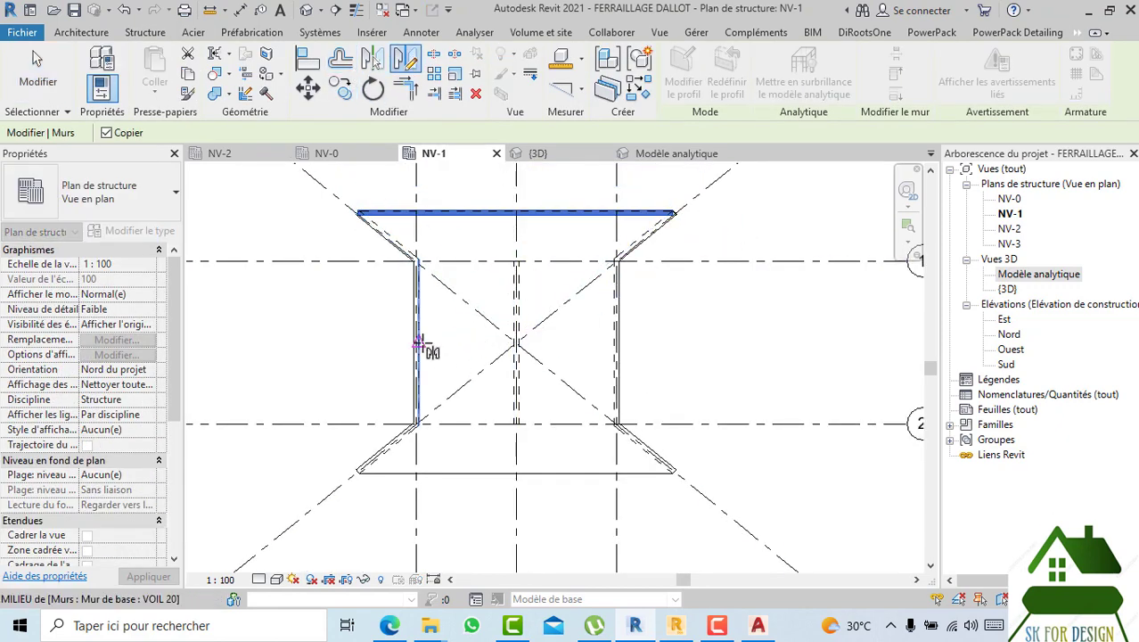
click(473, 338)
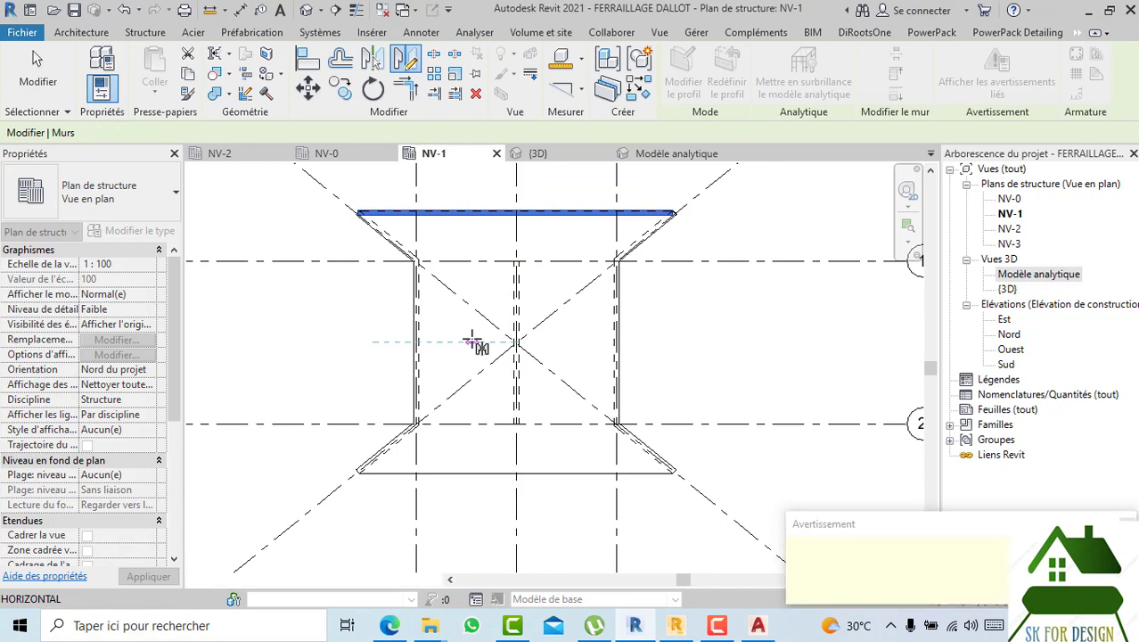
click(769, 344)
- Examine in the 3D view how the ends of the edge walls meet the slab corners and wing walls
click(570, 153)
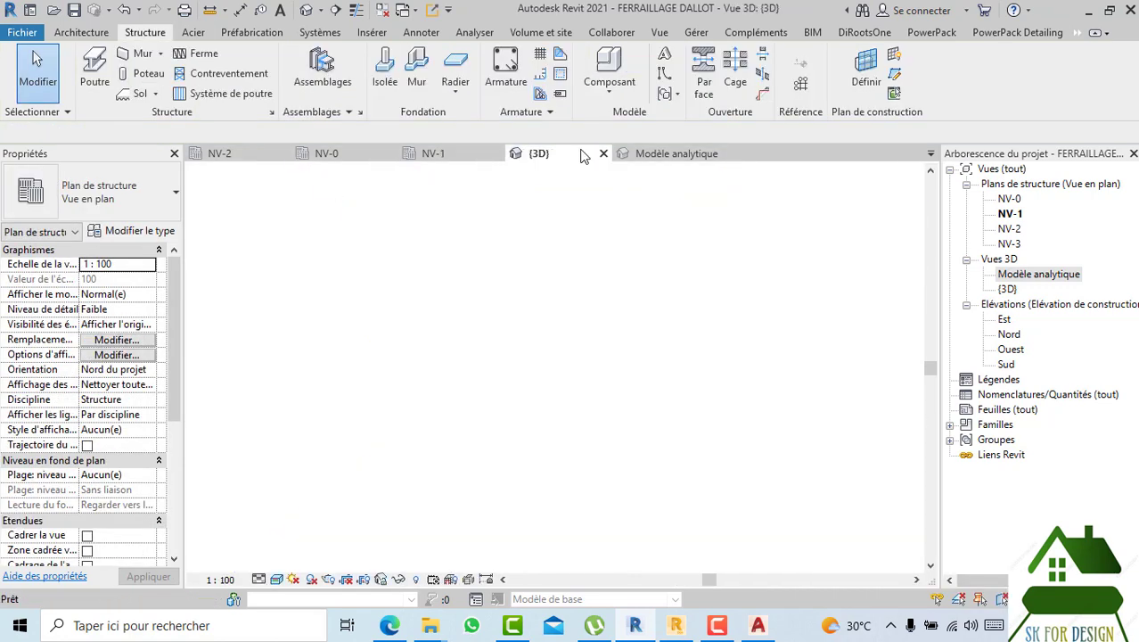
scroll(385, 344, up, 5)
scroll(363, 348, down, 6)
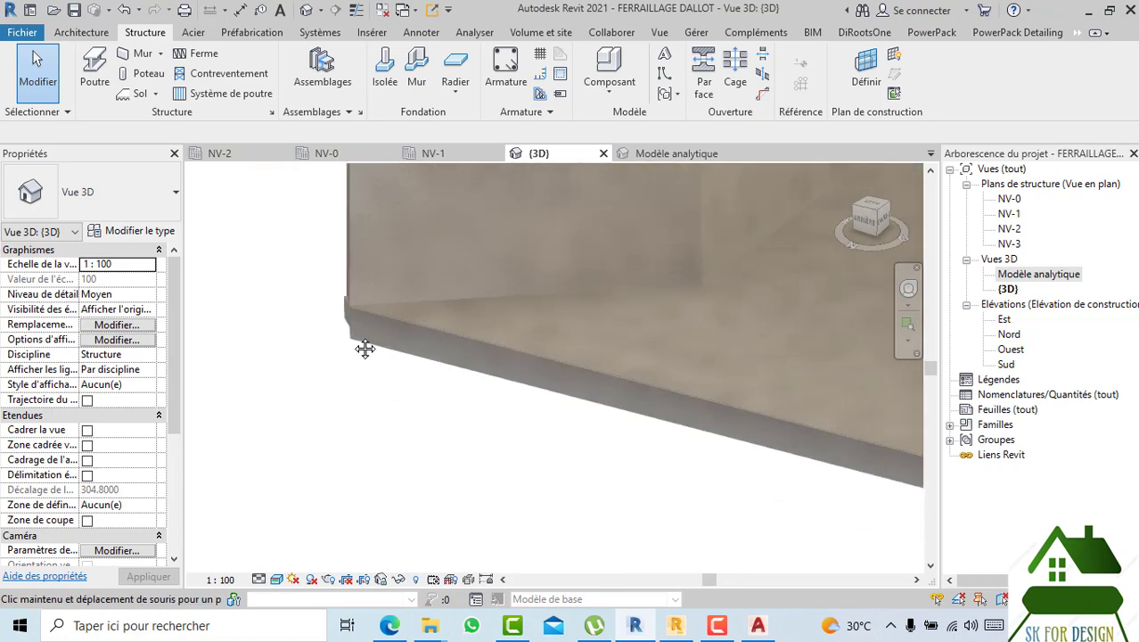
scroll(257, 211, up, 5)
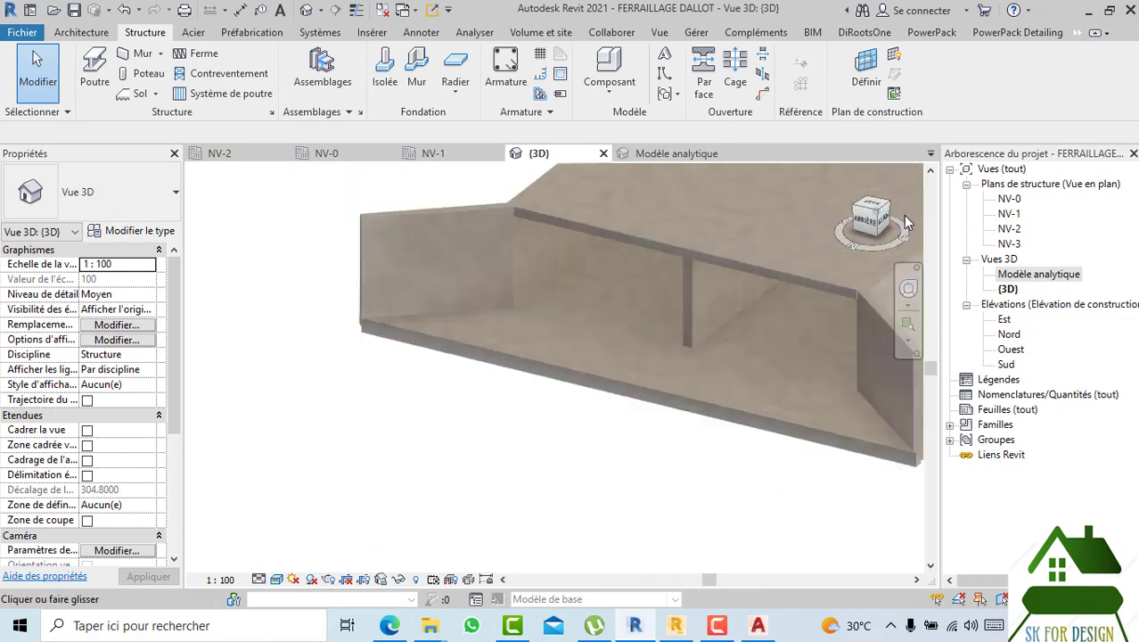
middle_drag(841, 263, 649, 323)
scroll(649, 323, up, 6)
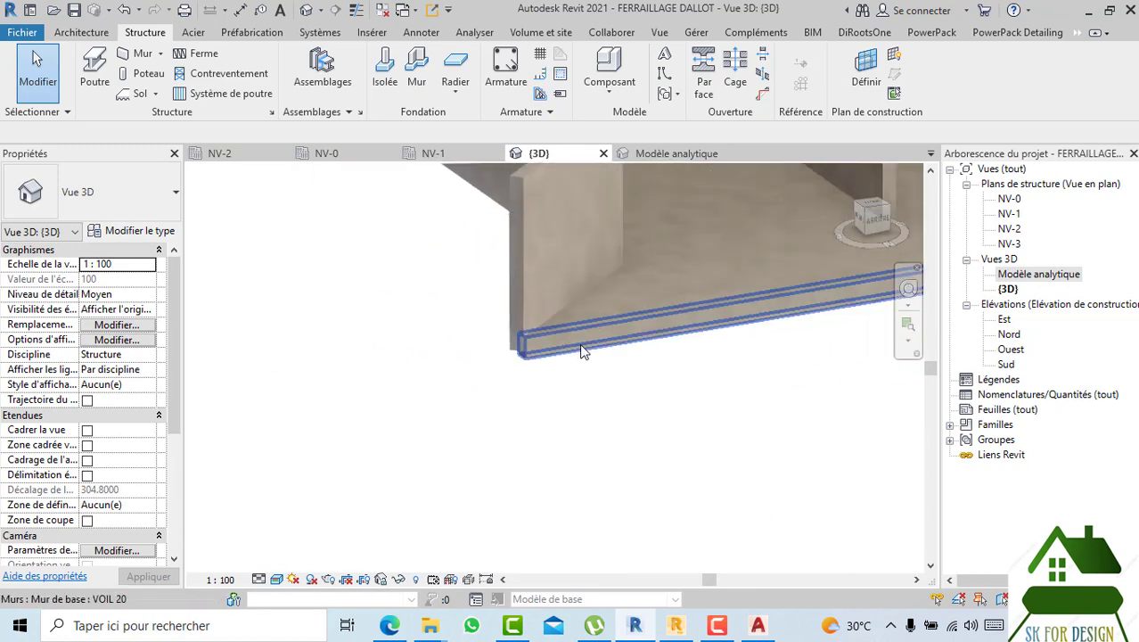
scroll(460, 383, down, 3)
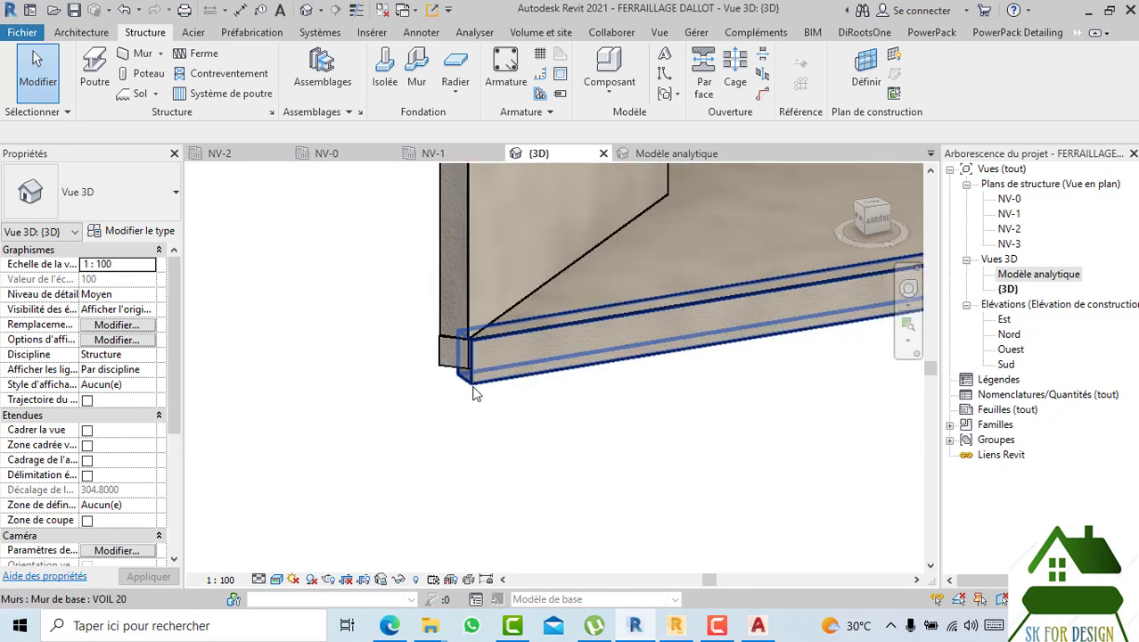
click(473, 388)
scroll(477, 329, up, 3)
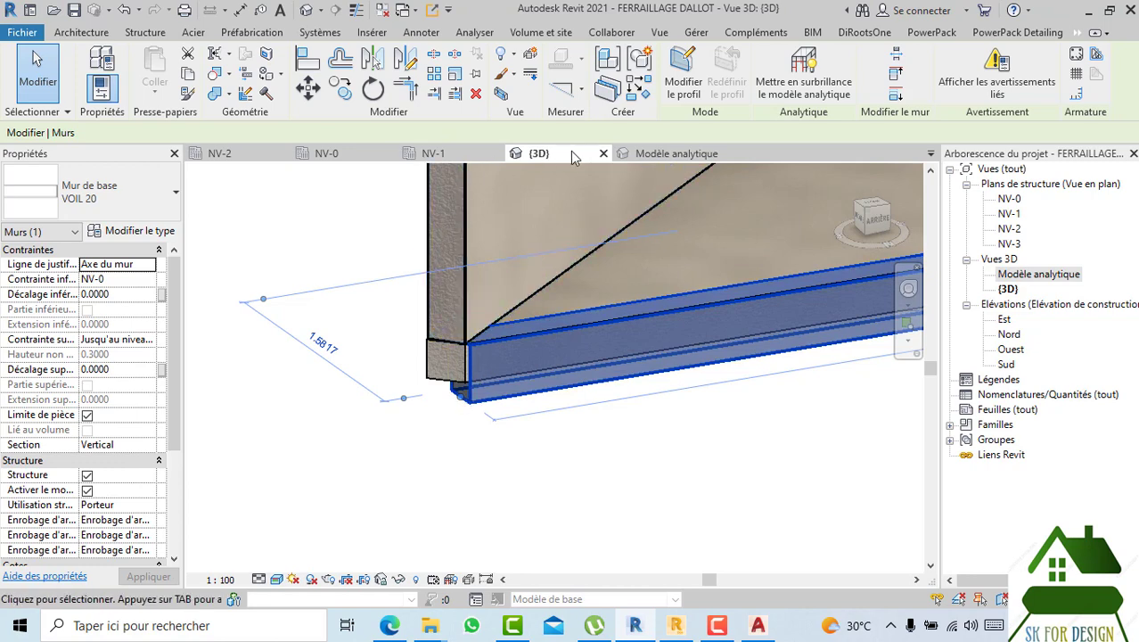
- In the NV-0 plan, extend the lower edge wall's left end to the outer corner of the wing wall
click(326, 153)
scroll(398, 497, up, 5)
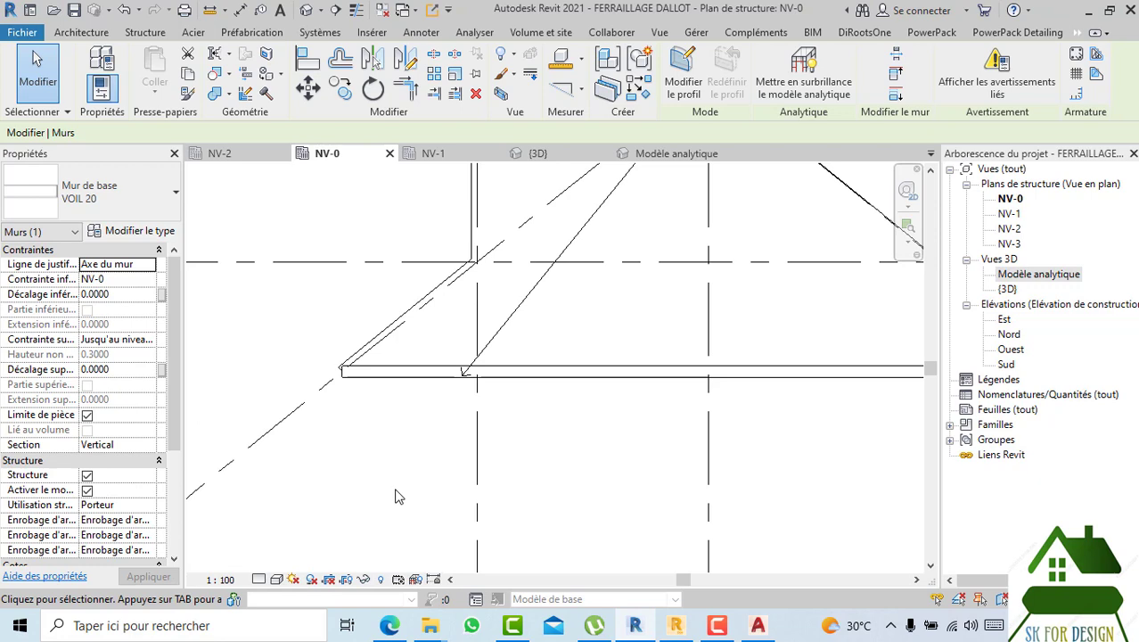
click(343, 375)
scroll(347, 381, up, 4)
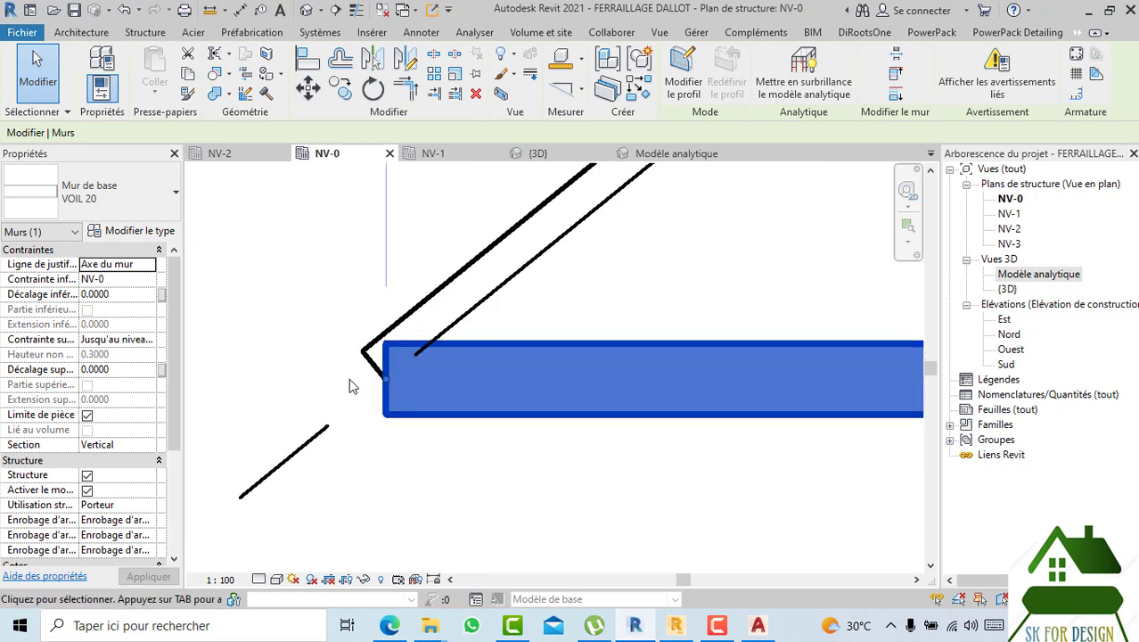
drag(386, 379, 364, 378)
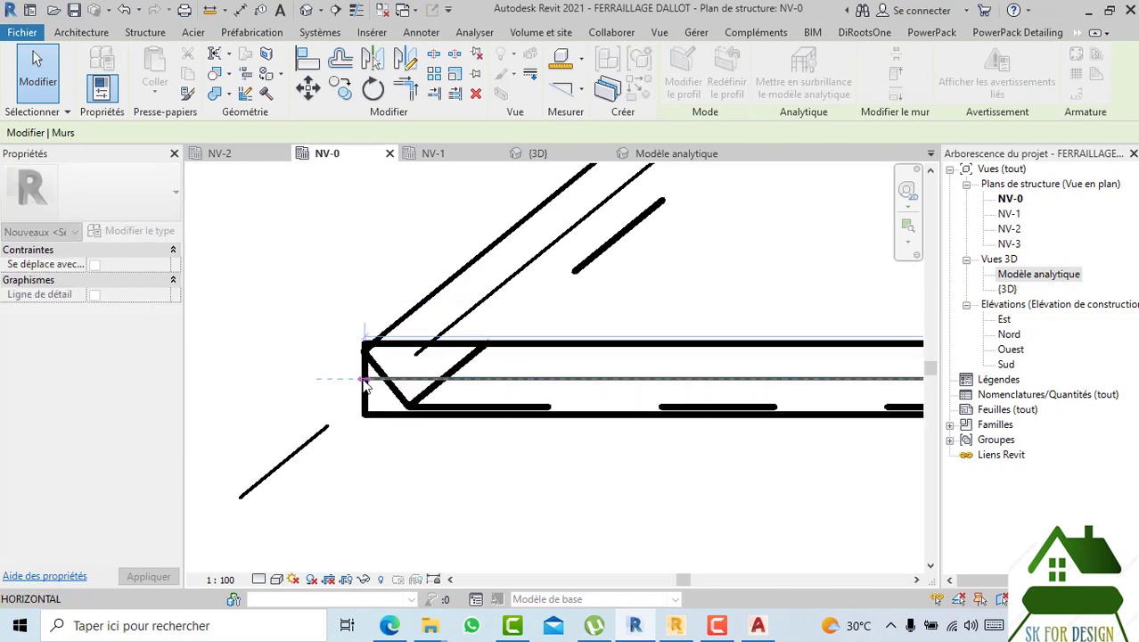
click(394, 483)
- Extend the lower edge wall's right end to the outer corner of the right wing wall
scroll(398, 488, down, 3)
scroll(398, 488, down, 1)
middle_drag(535, 502, 355, 487)
scroll(411, 486, down, 5)
middle_drag(499, 500, 45, 509)
scroll(632, 475, up, 2)
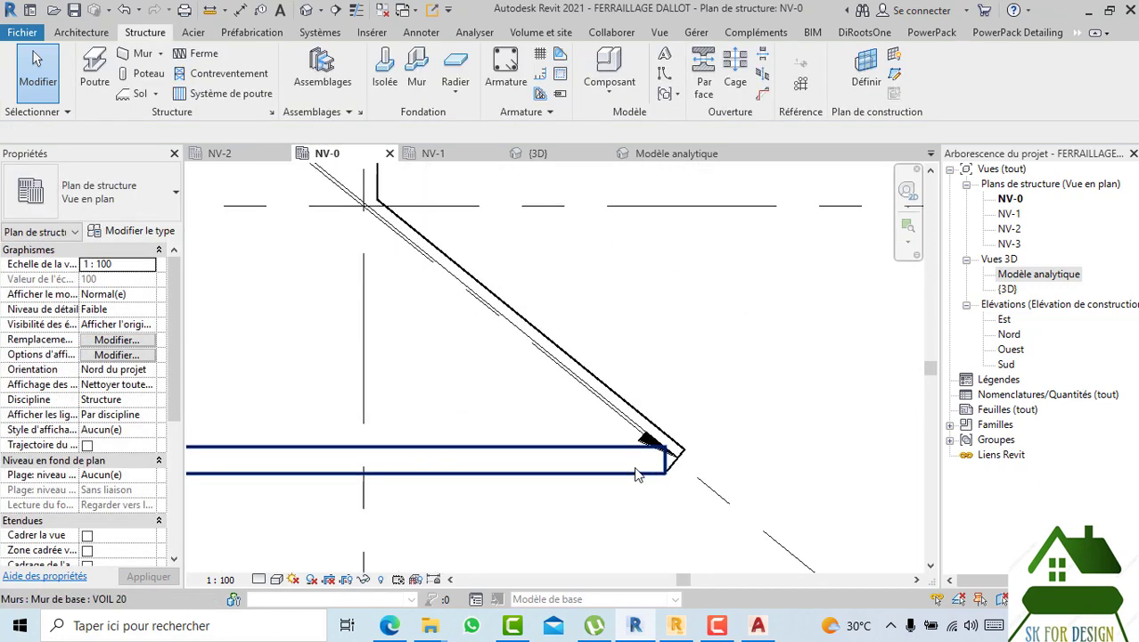
click(634, 469)
scroll(637, 468, up, 2)
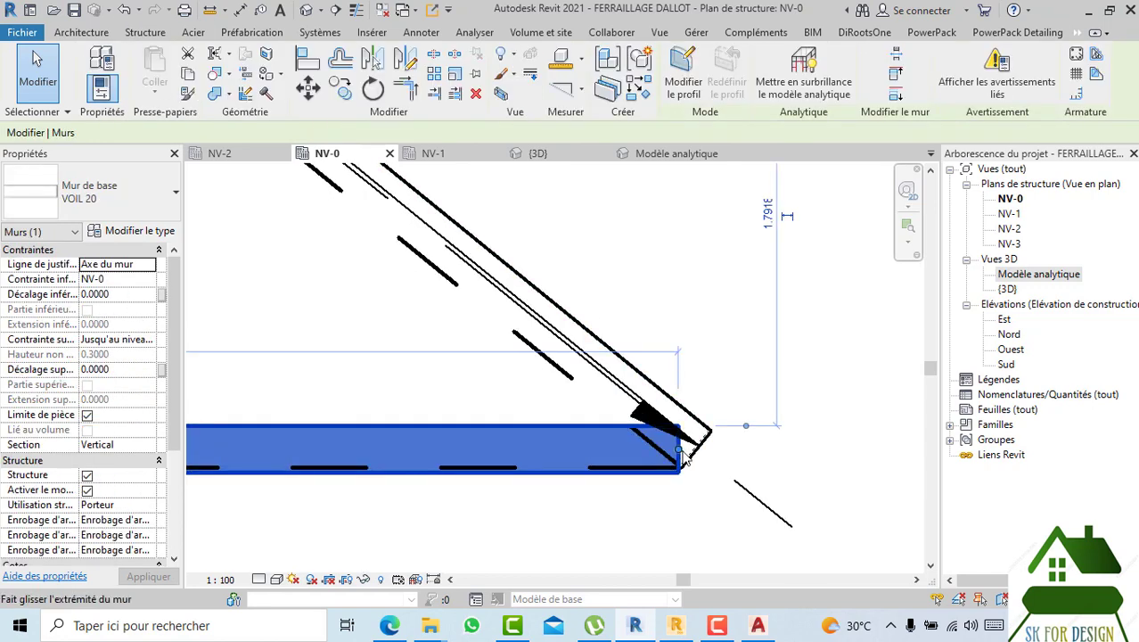
drag(679, 449, 709, 448)
scroll(711, 446, up, 2)
key(Escape)
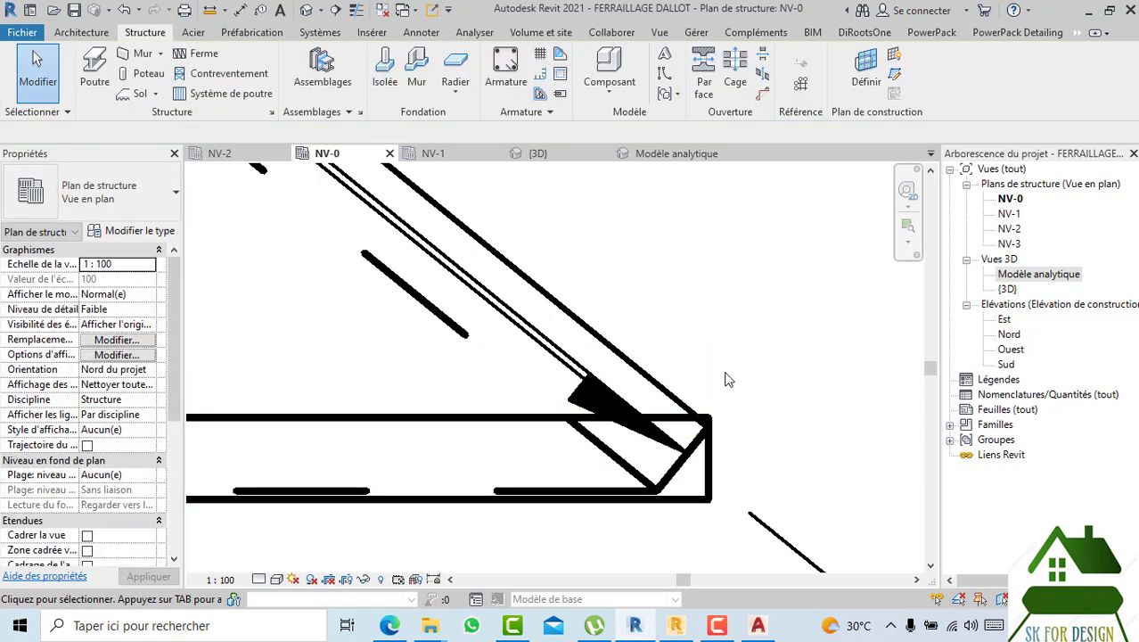
- In the NV-2 plan, draw a VOIL 20 structural wall justified Nu fini: Extérieur, along the slab's upper edge between the side walls
scroll(749, 381, down, 3)
scroll(759, 381, down, 2)
middle_drag(819, 322, 838, 461)
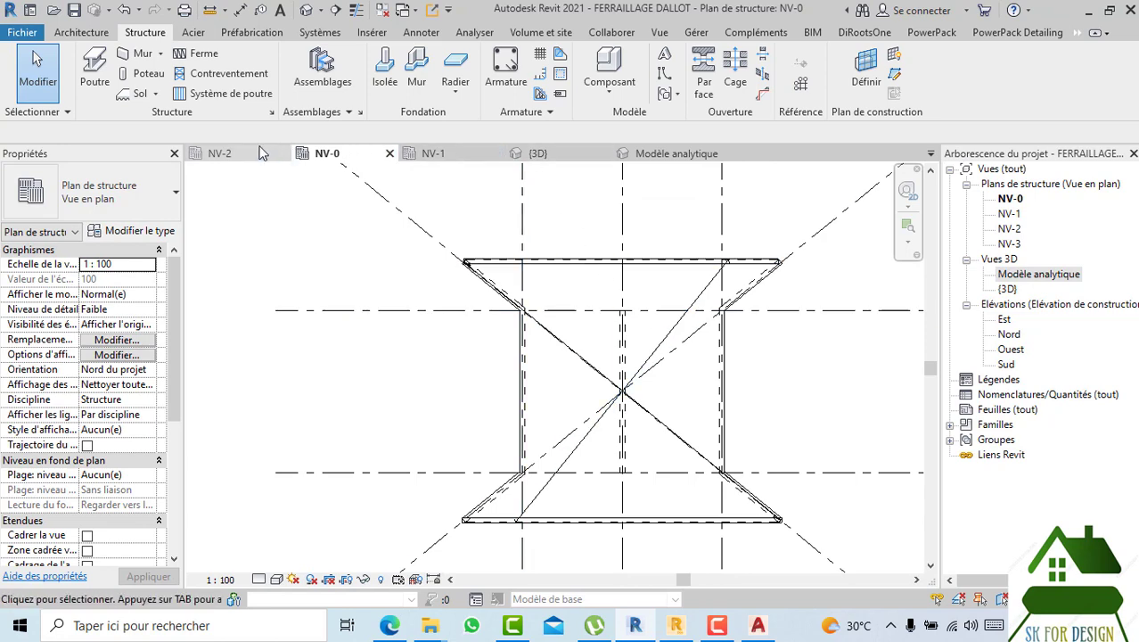
click(223, 153)
scroll(586, 373, up, 6)
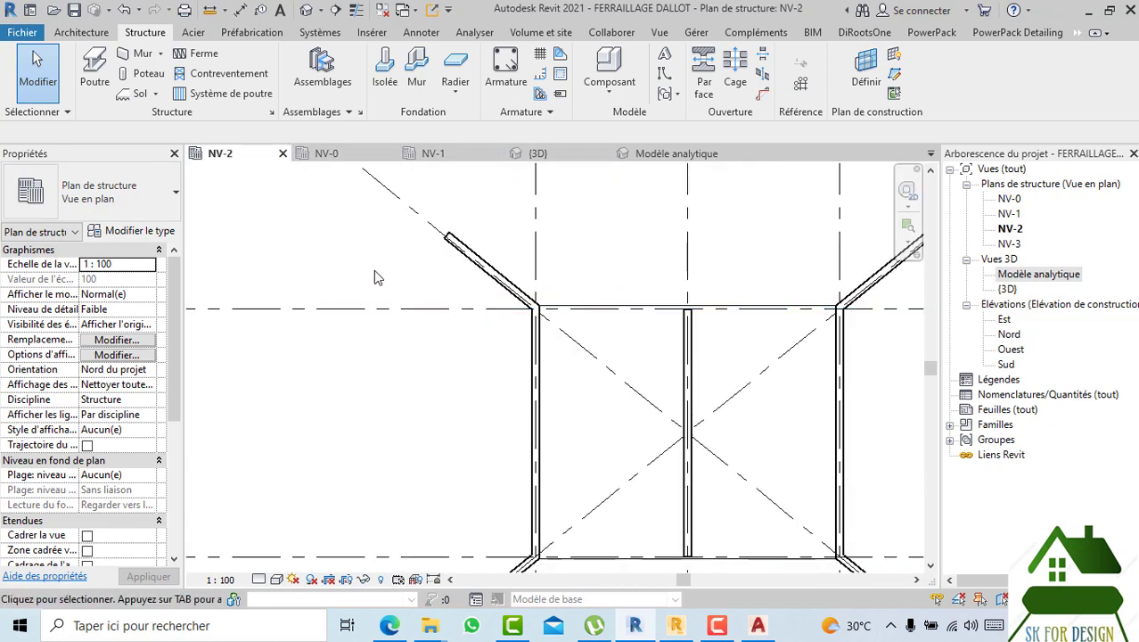
click(141, 53)
scroll(739, 285, up, 2)
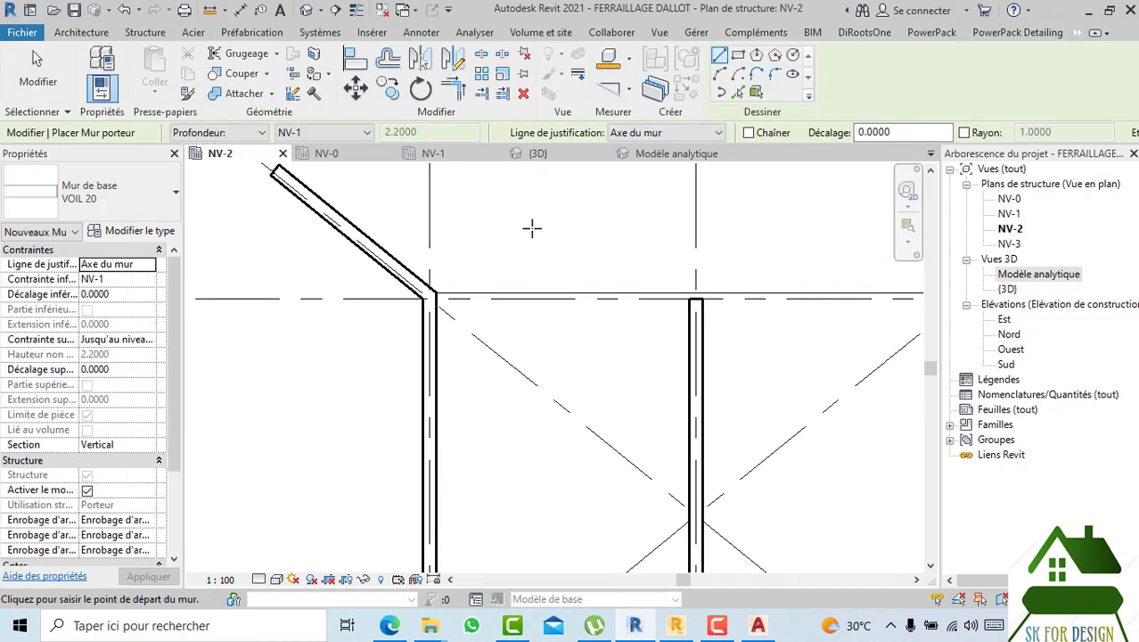
scroll(488, 285, up, 4)
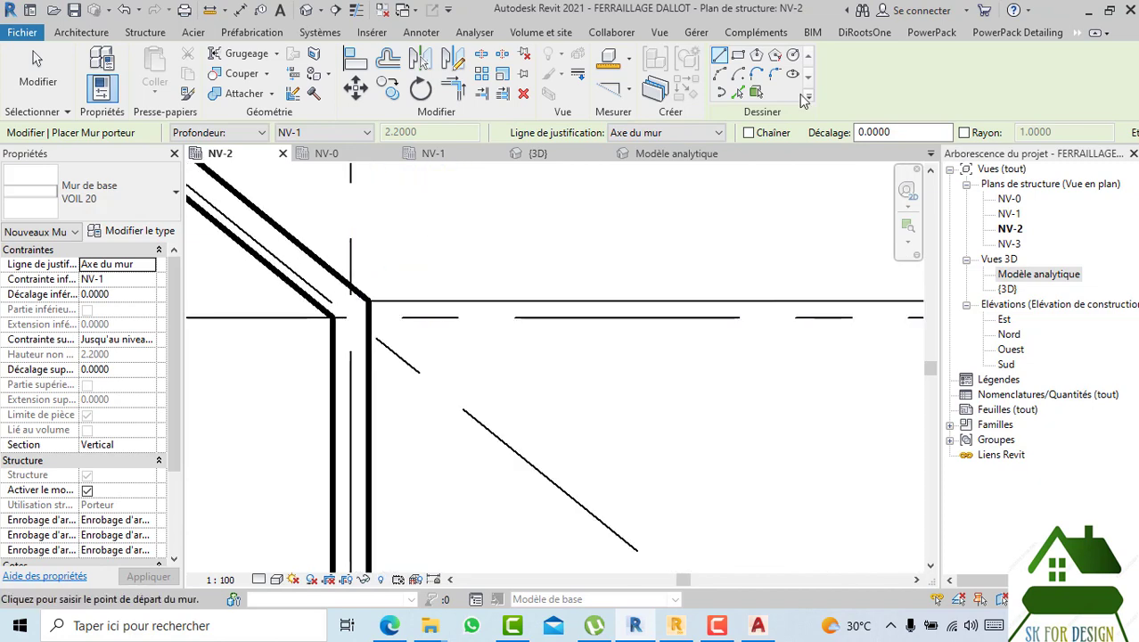
click(673, 132)
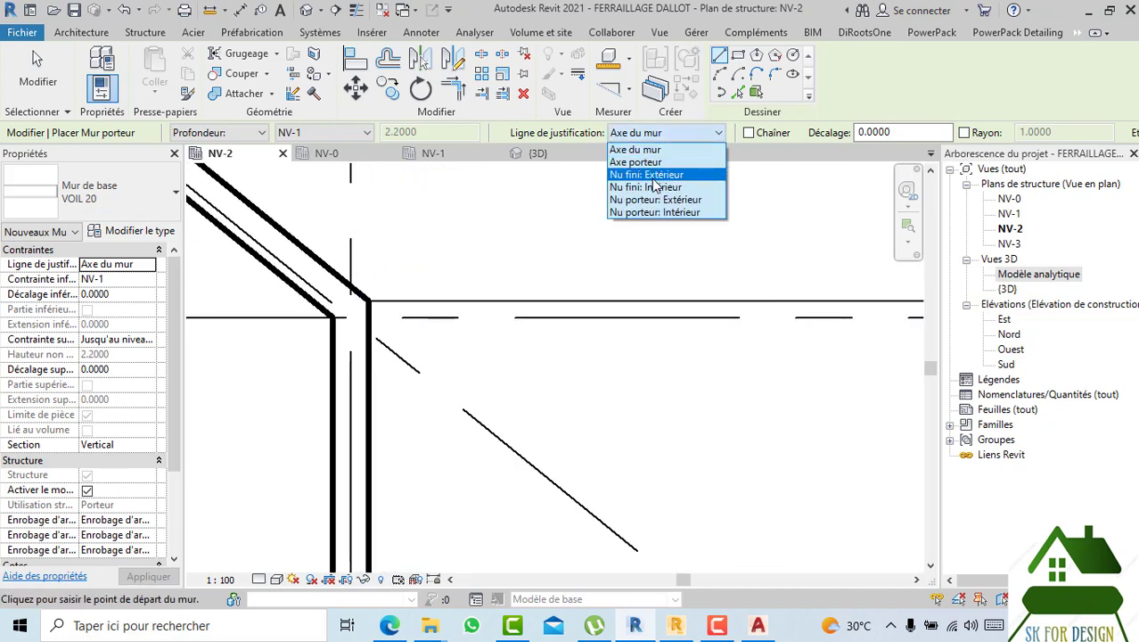
click(656, 175)
click(368, 300)
scroll(326, 307, down, 3)
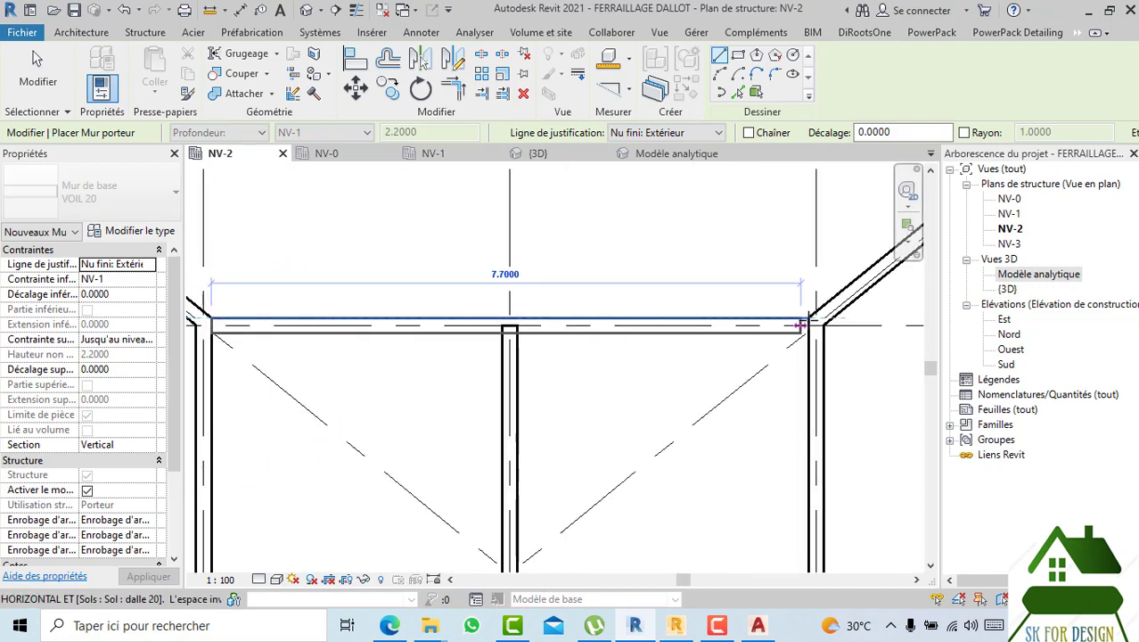
click(812, 323)
- Draw a matching VOIL 20 wall along the slab's lower edge, from the right side wall's inner corner to the left one
scroll(601, 222, down, 2)
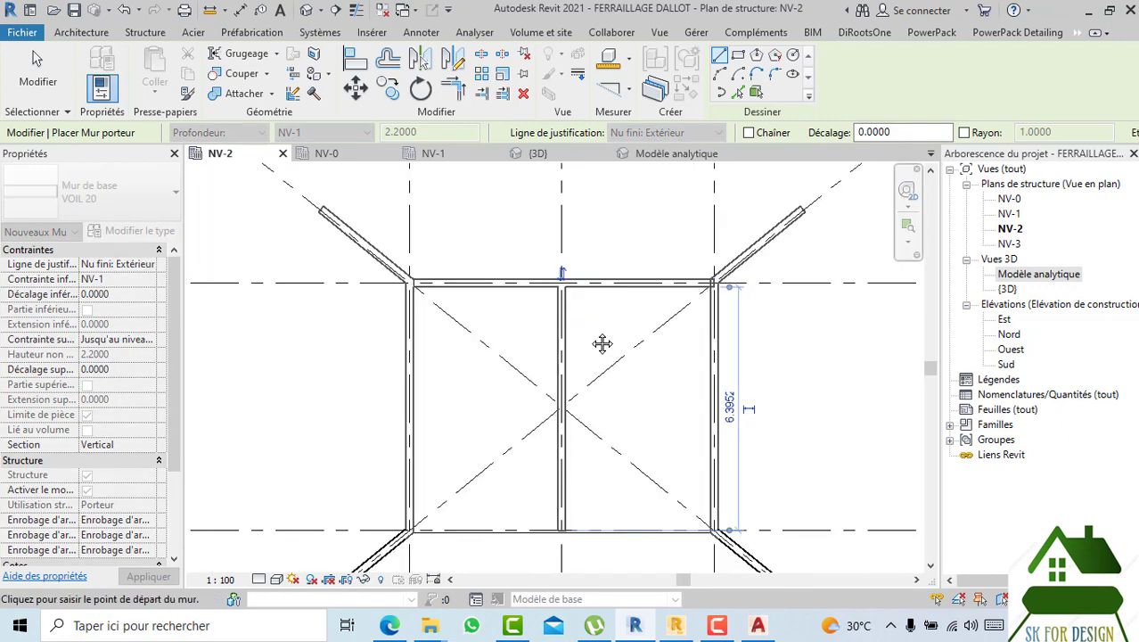
scroll(546, 247, up, 2)
scroll(419, 342, down, 1)
scroll(419, 342, up, 2)
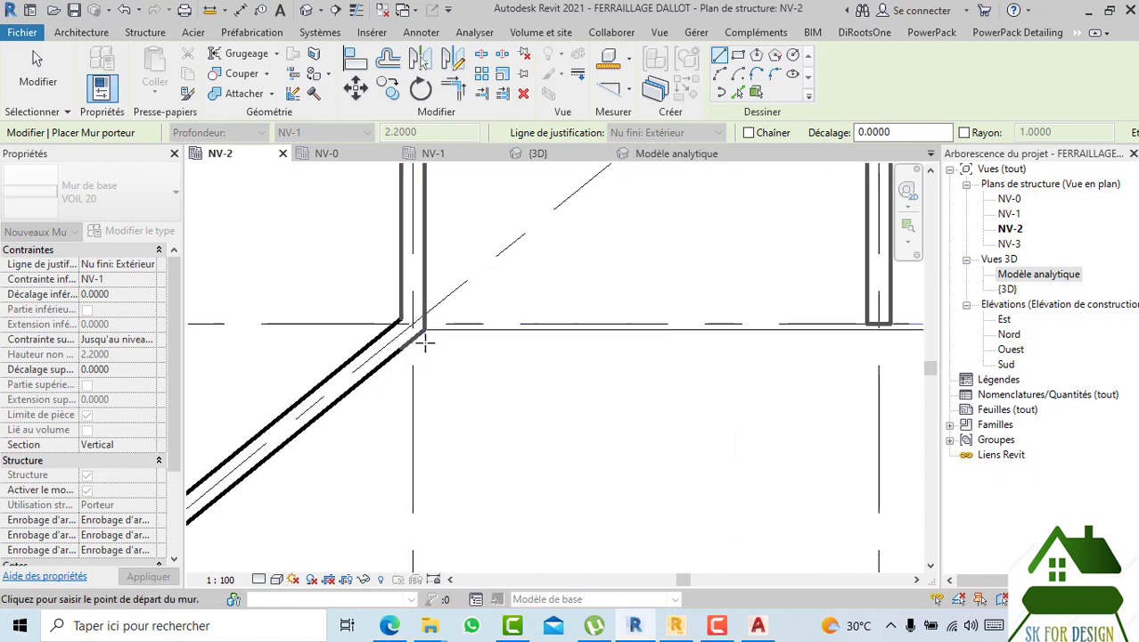
scroll(426, 331, down, 2)
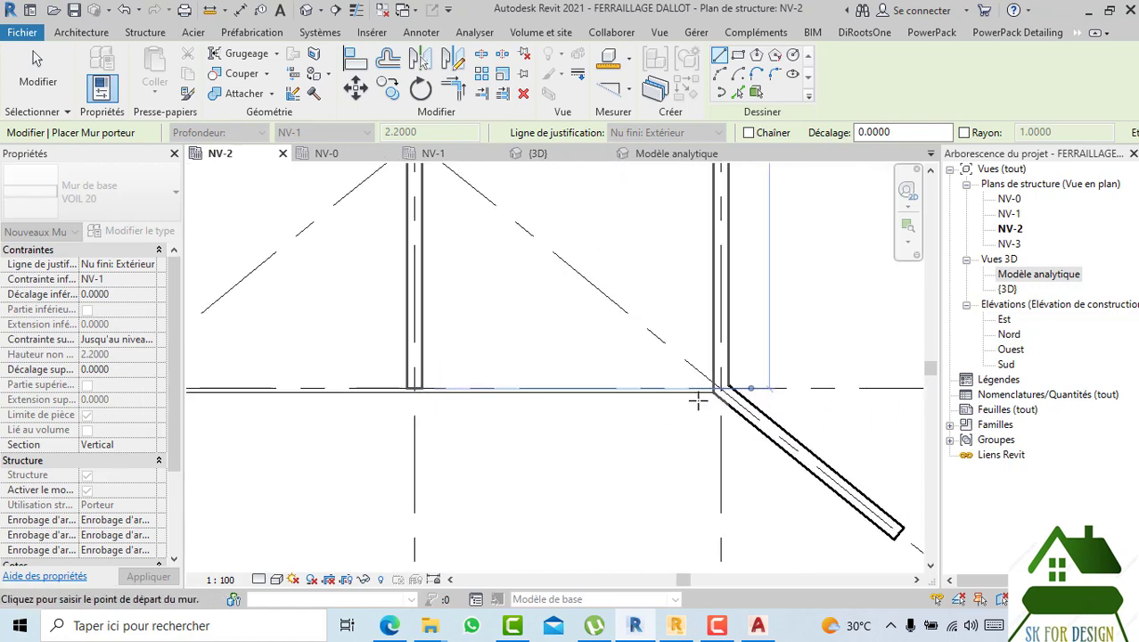
scroll(710, 394, up, 2)
click(718, 389)
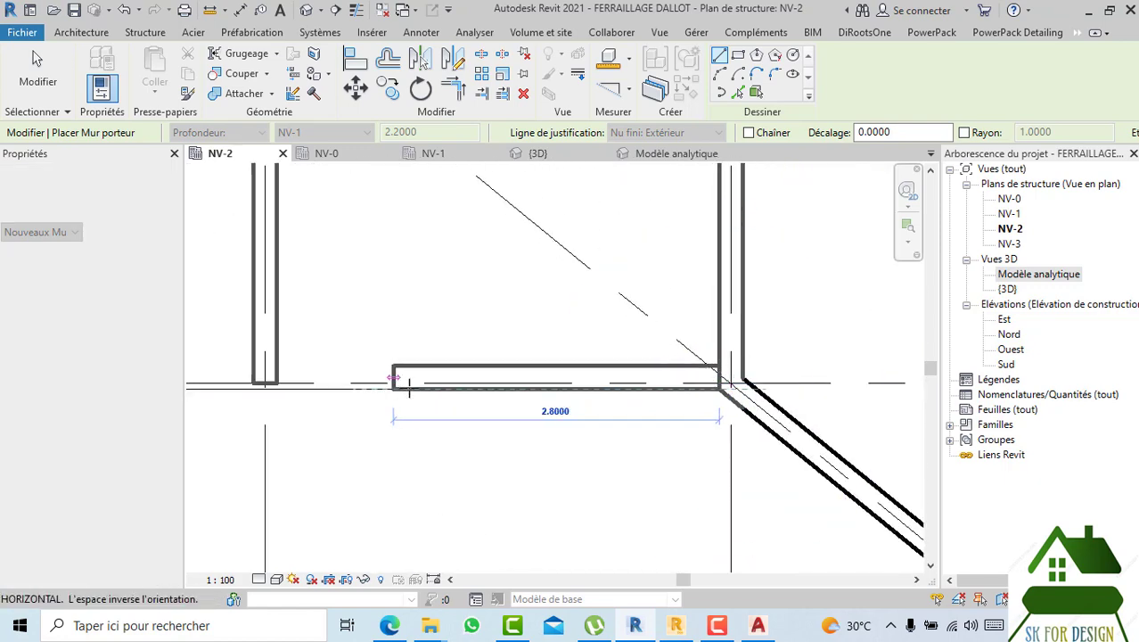
scroll(406, 381, down, 2)
scroll(577, 362, up, 2)
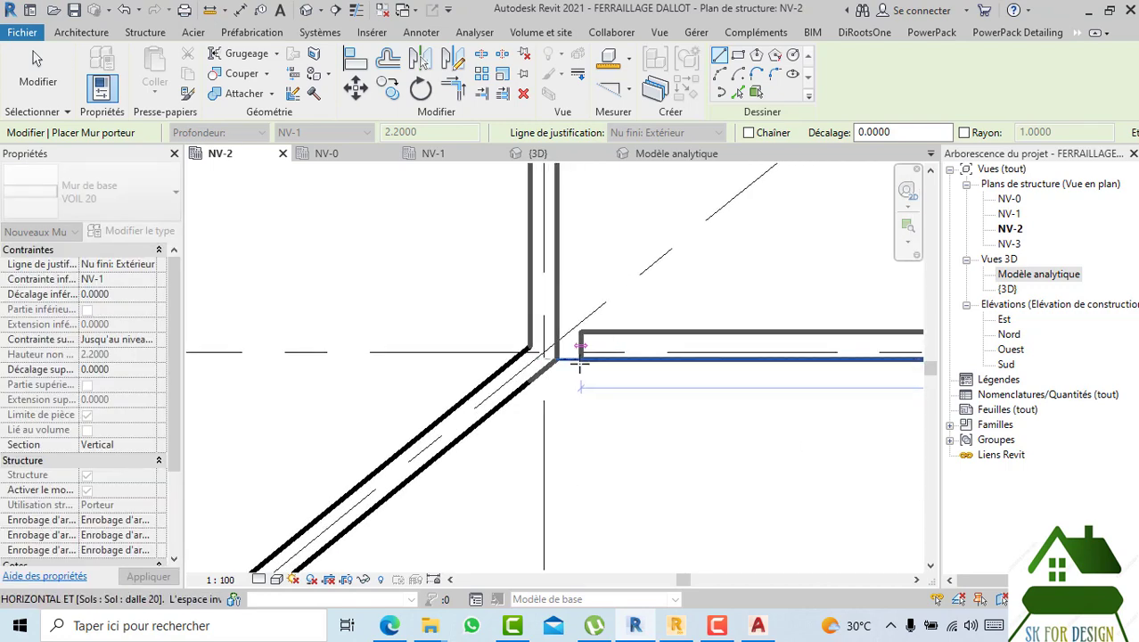
click(638, 394)
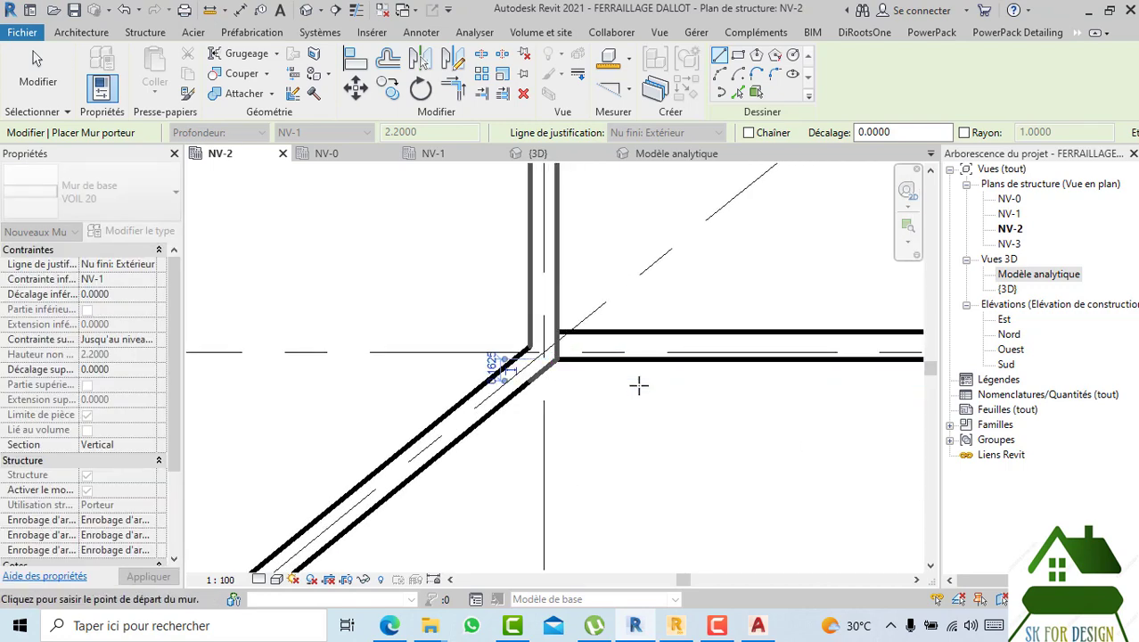
scroll(535, 390, down, 2)
key(Escape)
key(Escape)
- Adjust the lower wall's left end at the corner where the side wall and wing wall meet
scroll(630, 383, up, 2)
middle_drag(630, 383, 561, 388)
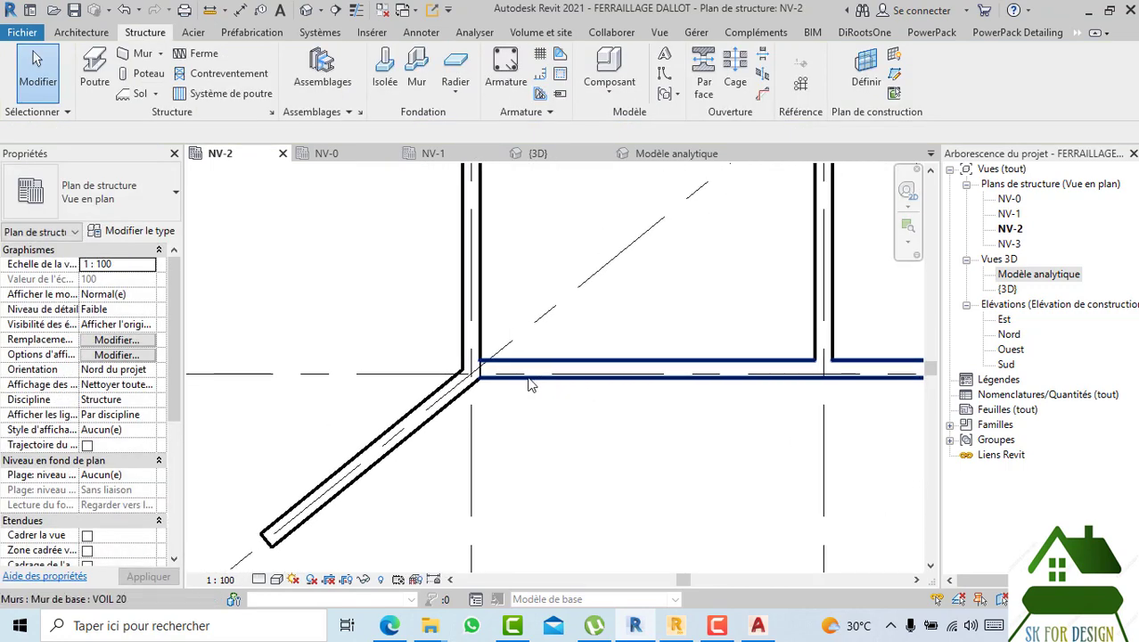
click(497, 384)
scroll(475, 379, up, 2)
mouse_move(469, 378)
mouse_down()
mouse_move(442, 378)
mouse_move(468, 383)
mouse_up()
scroll(445, 389, up, 2)
scroll(499, 397, down, 2)
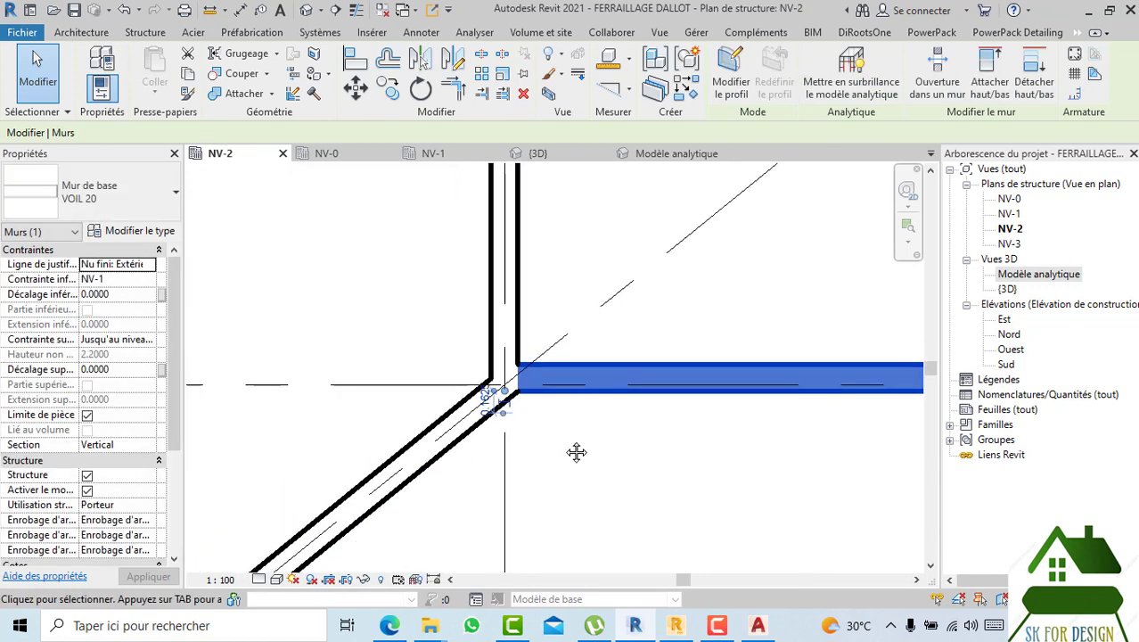
middle_drag(577, 452, 522, 456)
drag(448, 395, 451, 397)
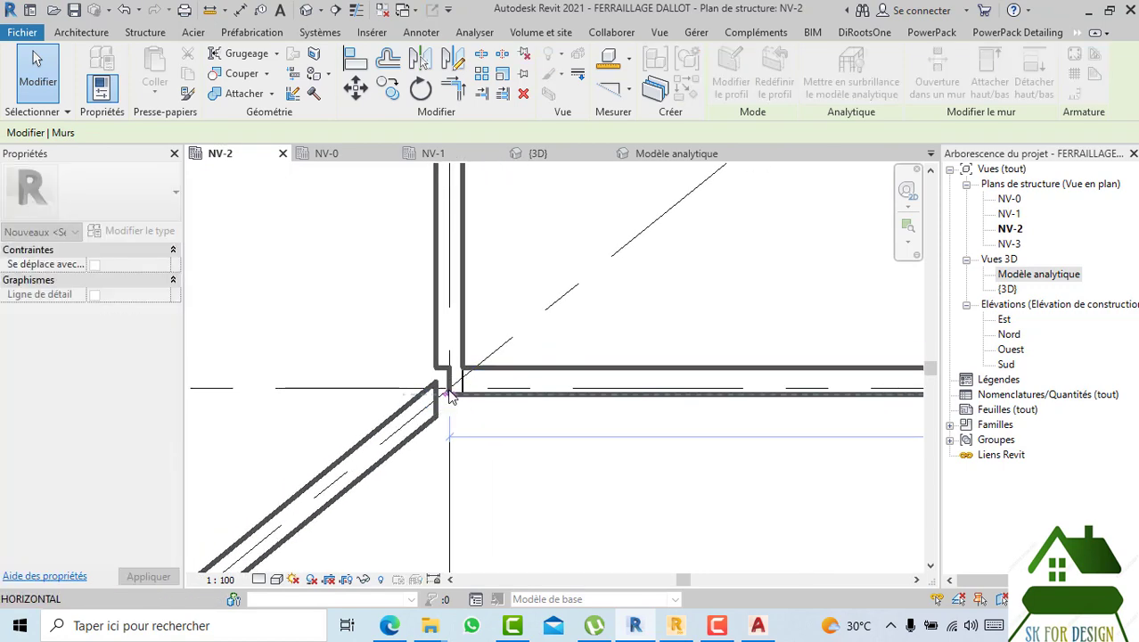
drag(526, 398, 531, 381)
- Set the lower VOIL 20 wall's base constraint to NV-2 and its top constraint to Jusqu'au niveau: NV-3
click(522, 397)
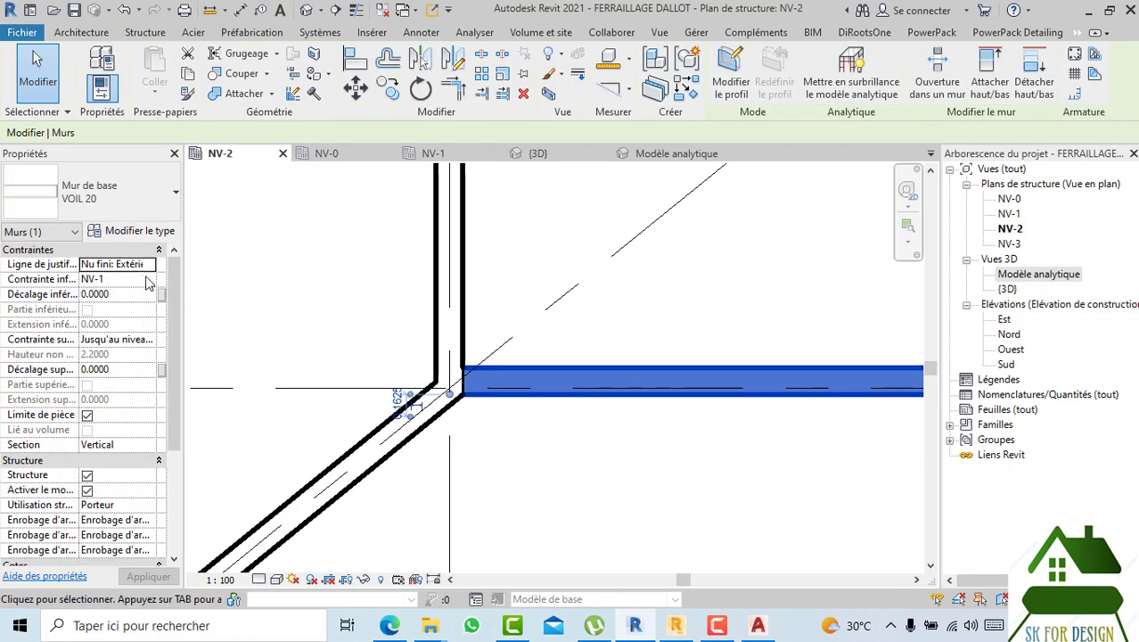
click(149, 281)
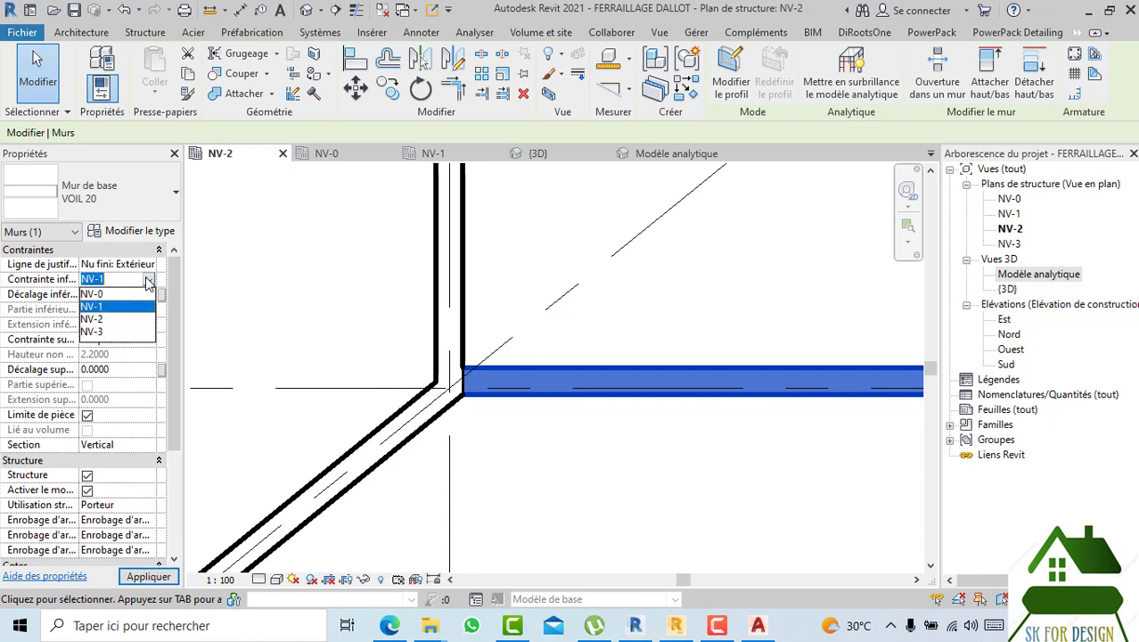
click(117, 319)
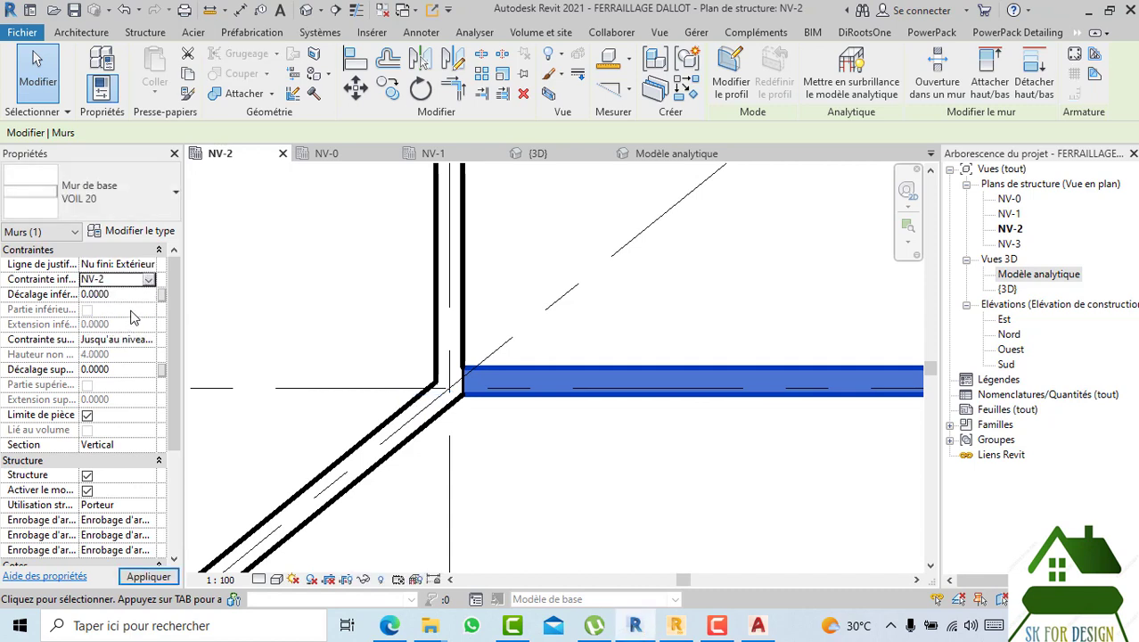
click(147, 342)
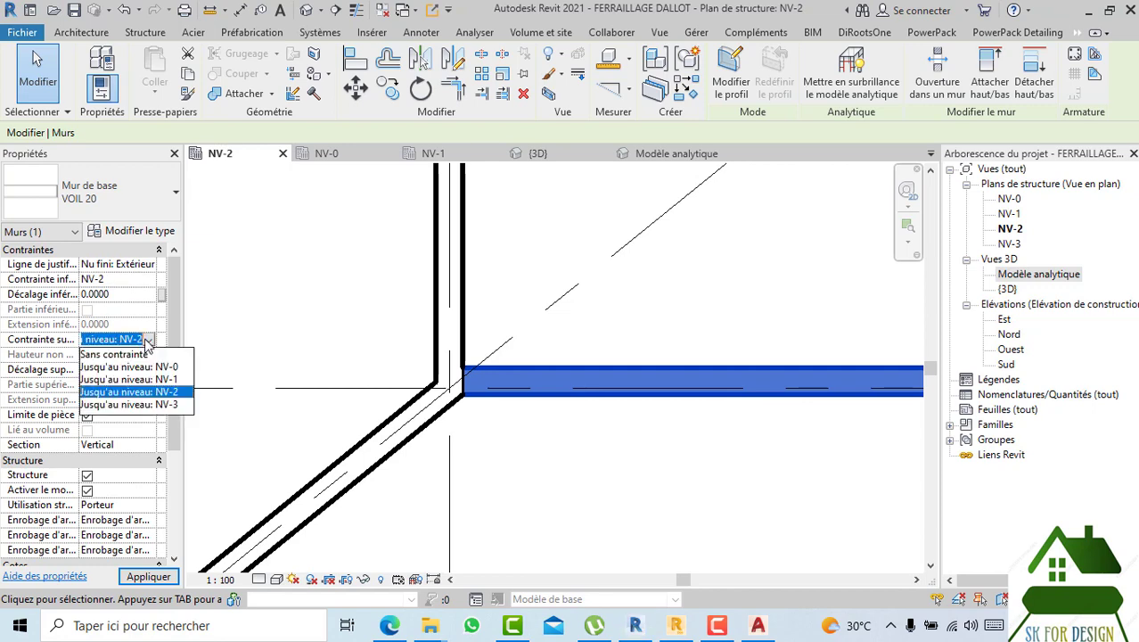
click(140, 404)
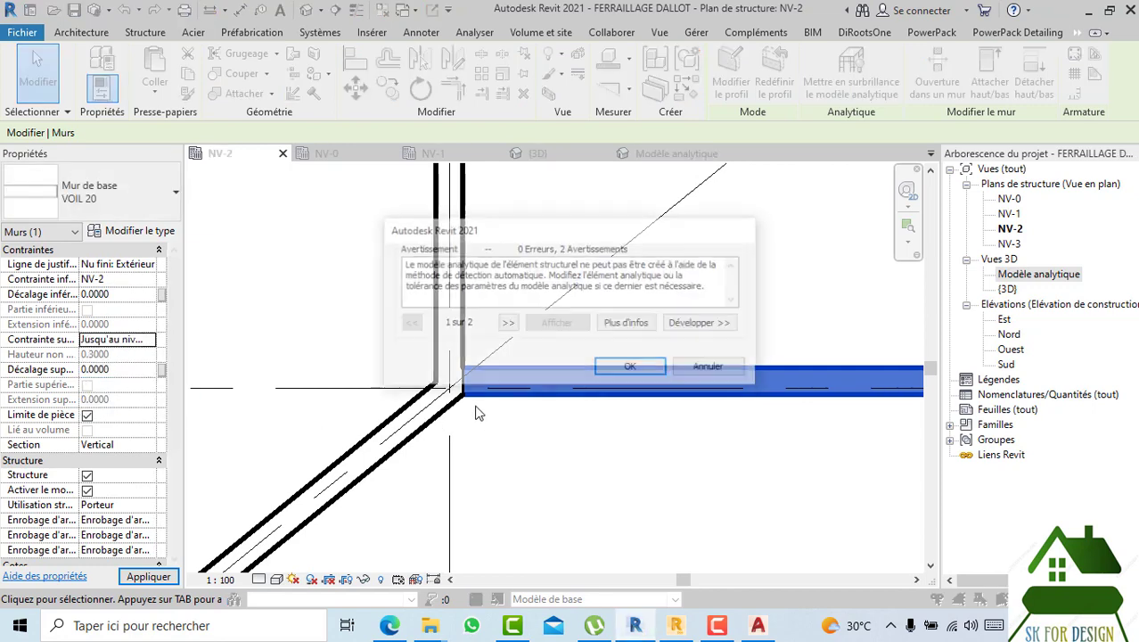
click(629, 368)
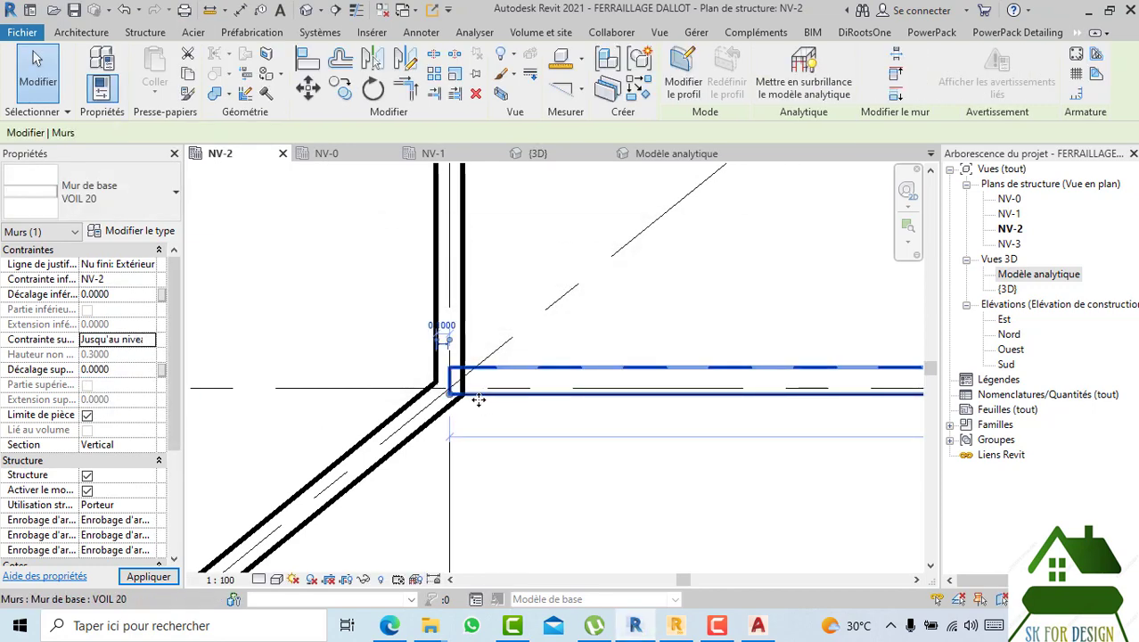
- Extend the lower wall's left end past the corner and align it with the left side wall's outer face
drag(451, 399, 472, 428)
scroll(428, 409, up, 2)
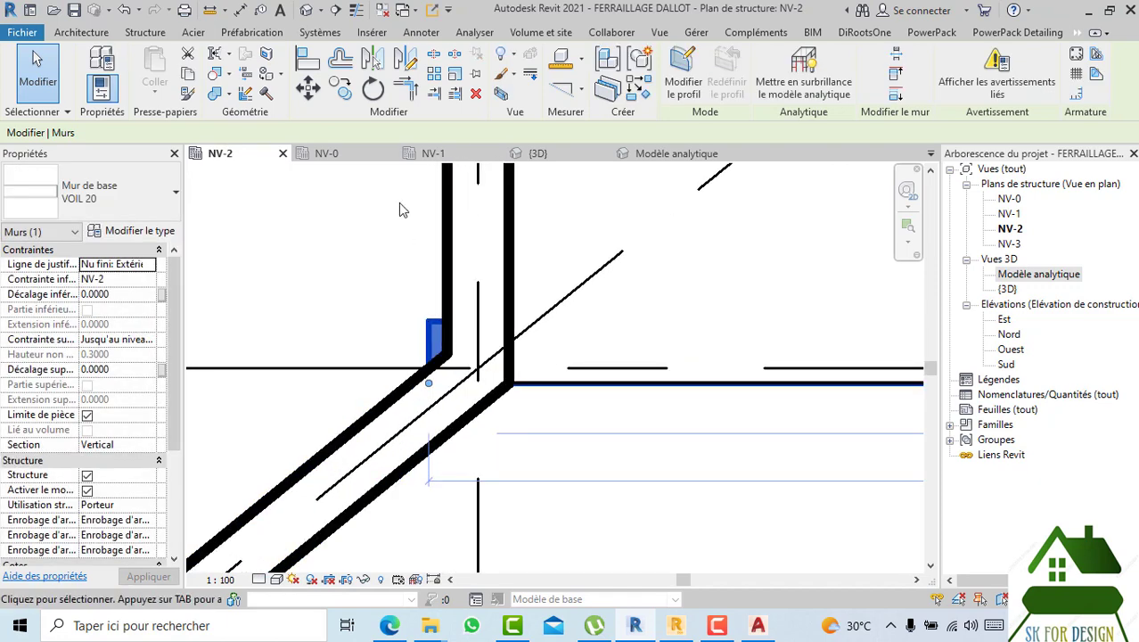
key(a)
key(l)
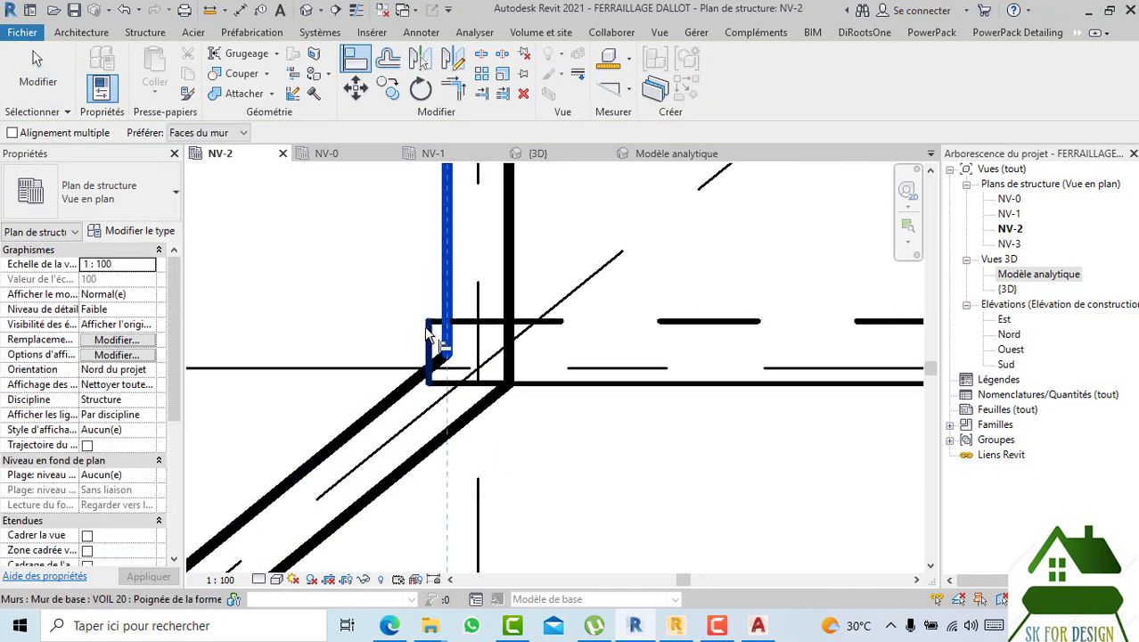
- Align the lower wall's right end with the outer face of the right side wall
scroll(534, 385, down, 3)
middle_drag(649, 443, 310, 318)
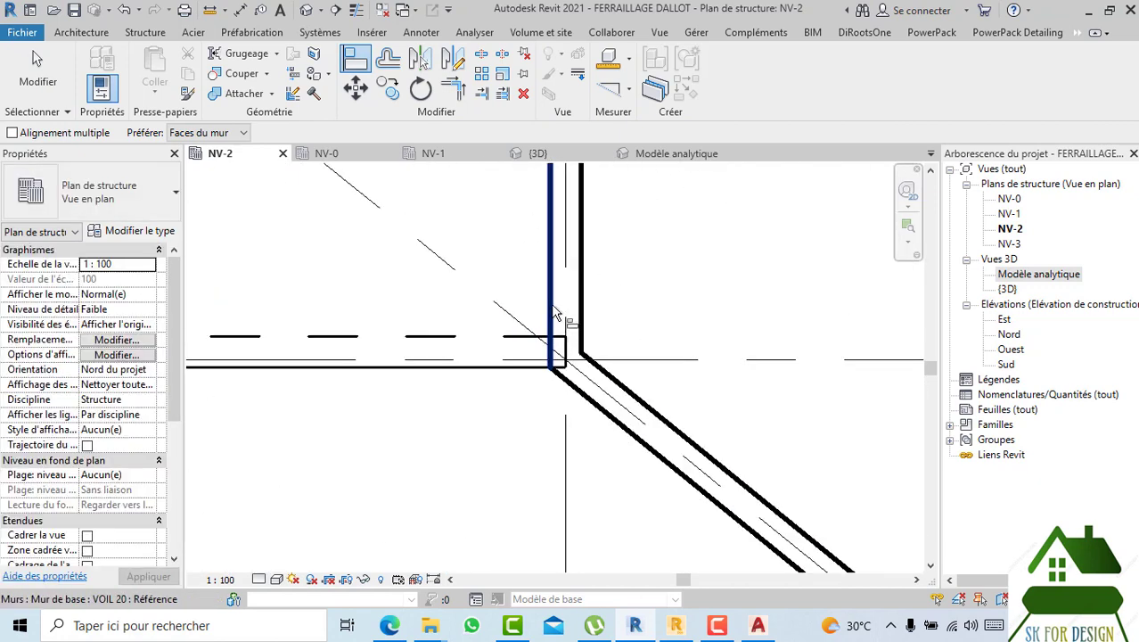
click(563, 355)
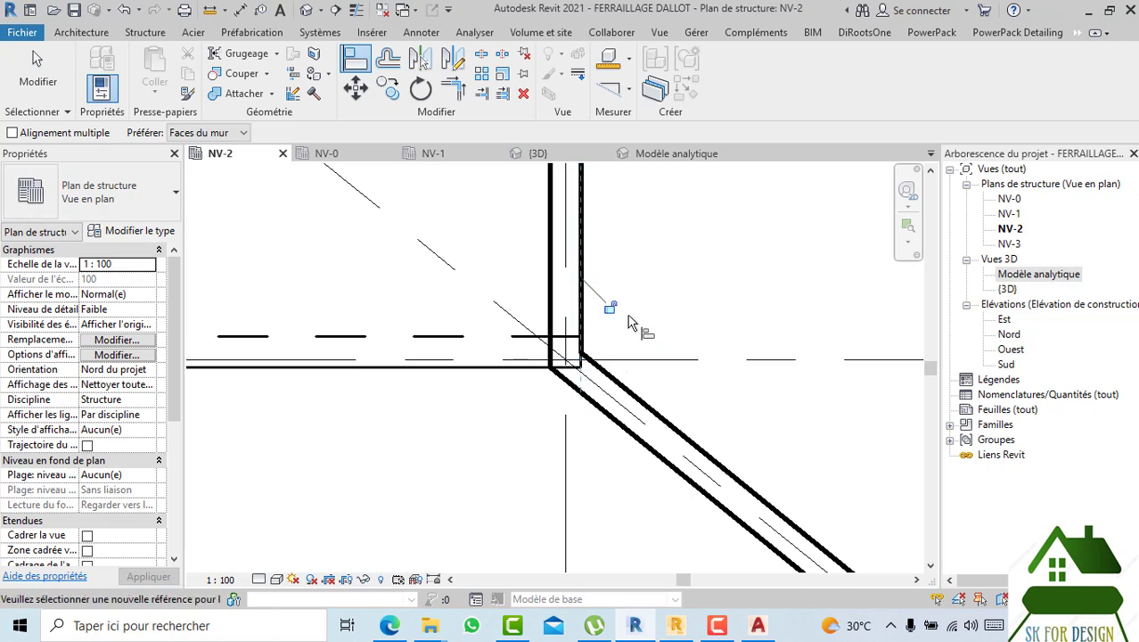
scroll(642, 294, down, 2)
middle_drag(611, 326, 665, 381)
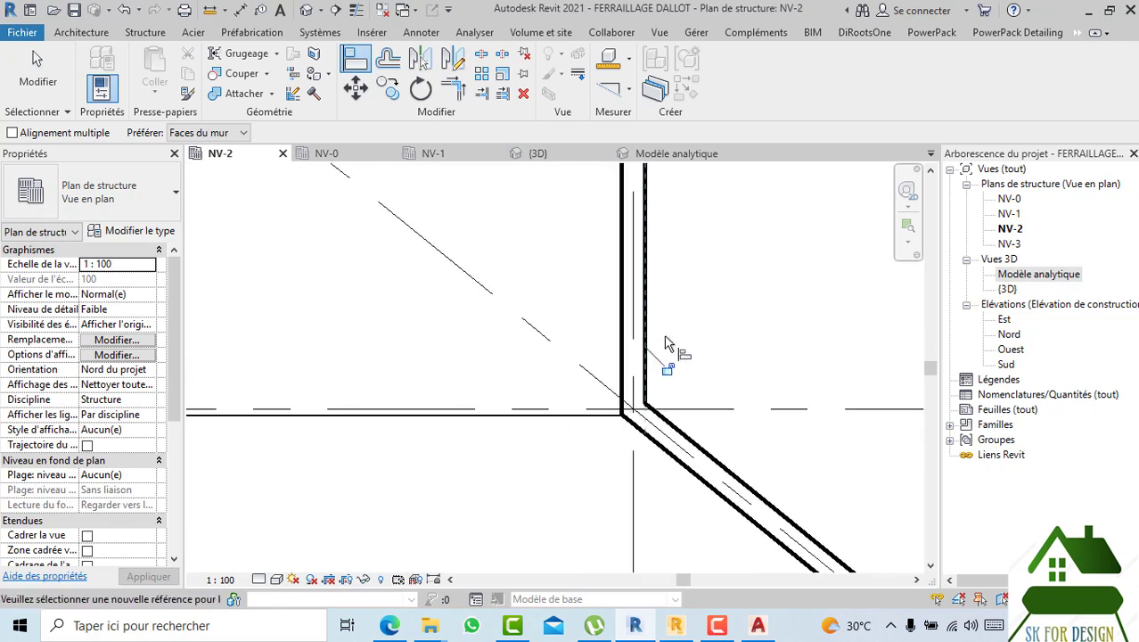
scroll(695, 446, down, 3)
scroll(563, 392, up, 3)
key(Escape)
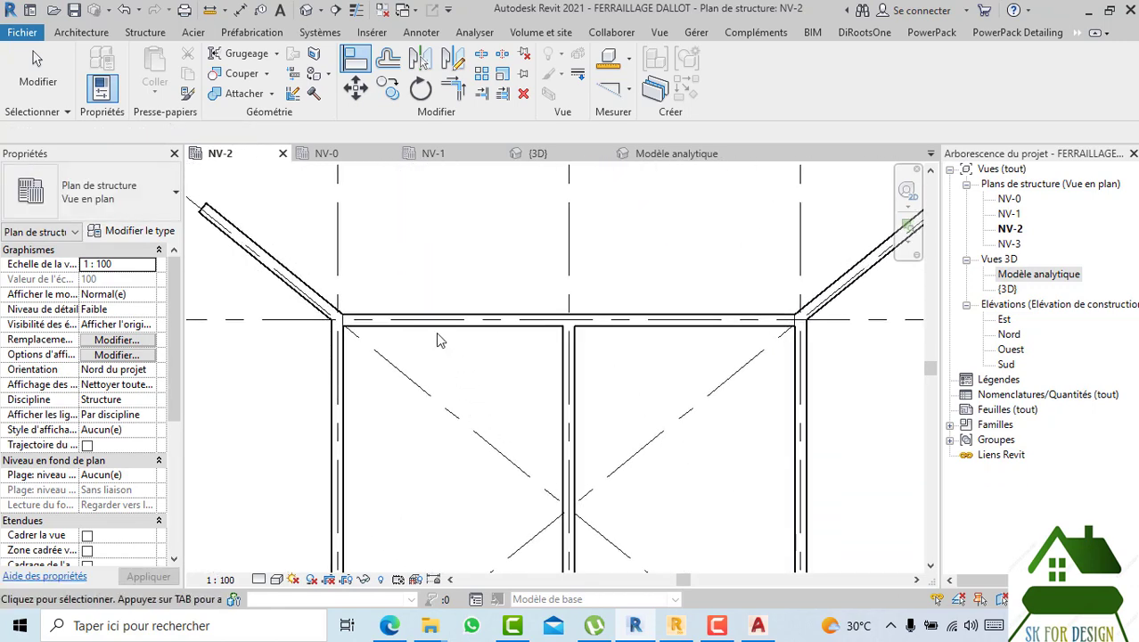
- Set the upper VOIL 20 wall's base constraint to NV-2 and its top constraint to Jusqu'au niveau: NV-3
click(436, 319)
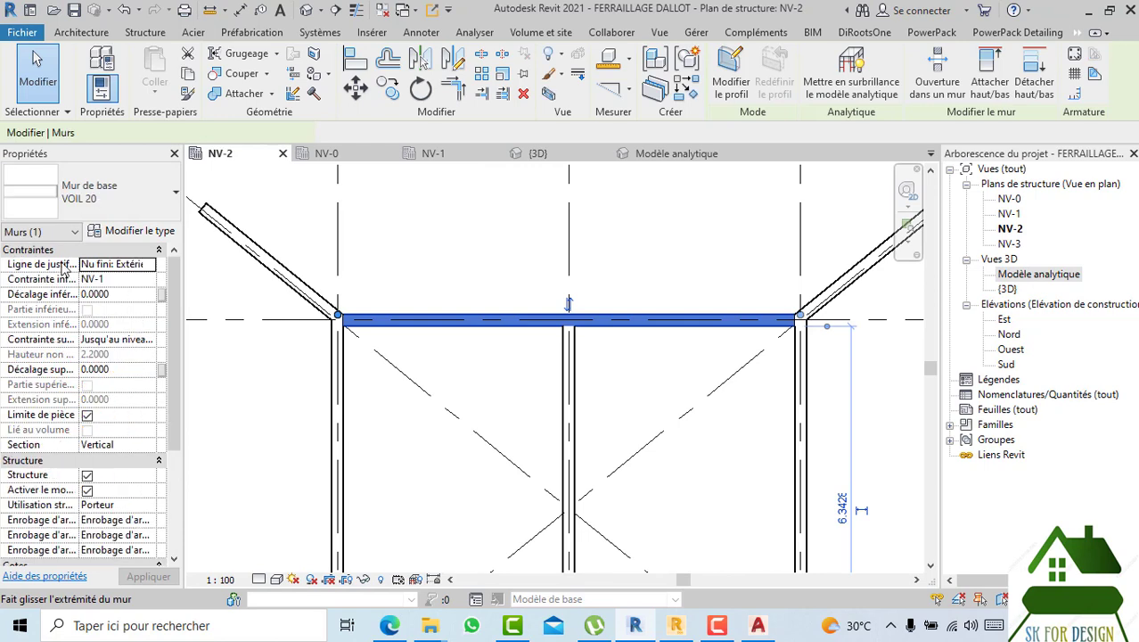
click(147, 280)
click(92, 318)
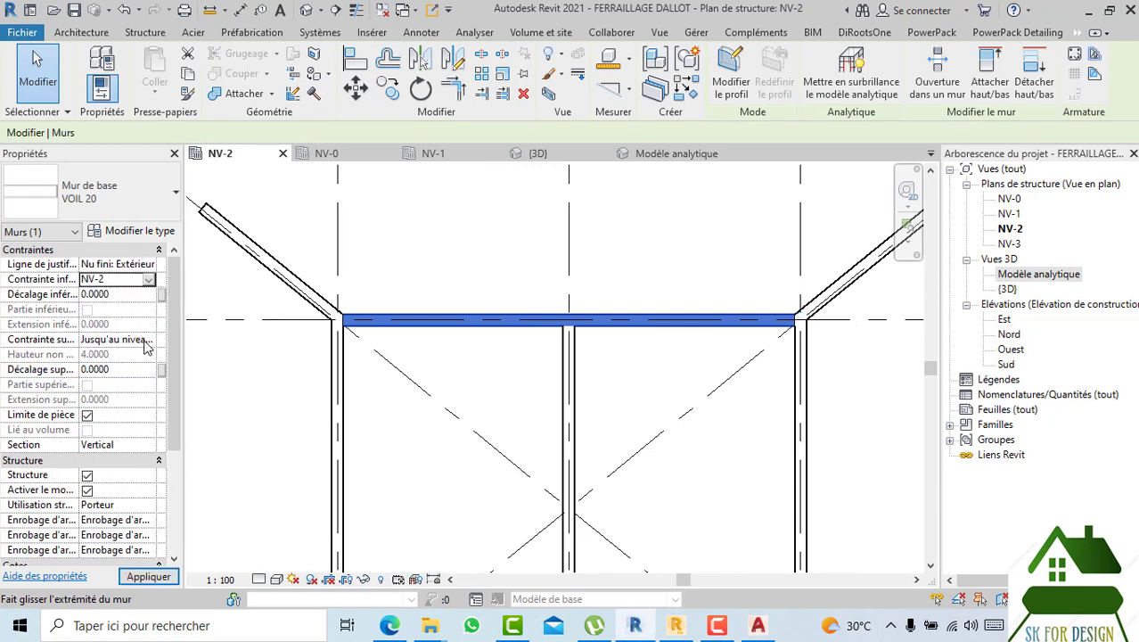
click(144, 340)
click(134, 405)
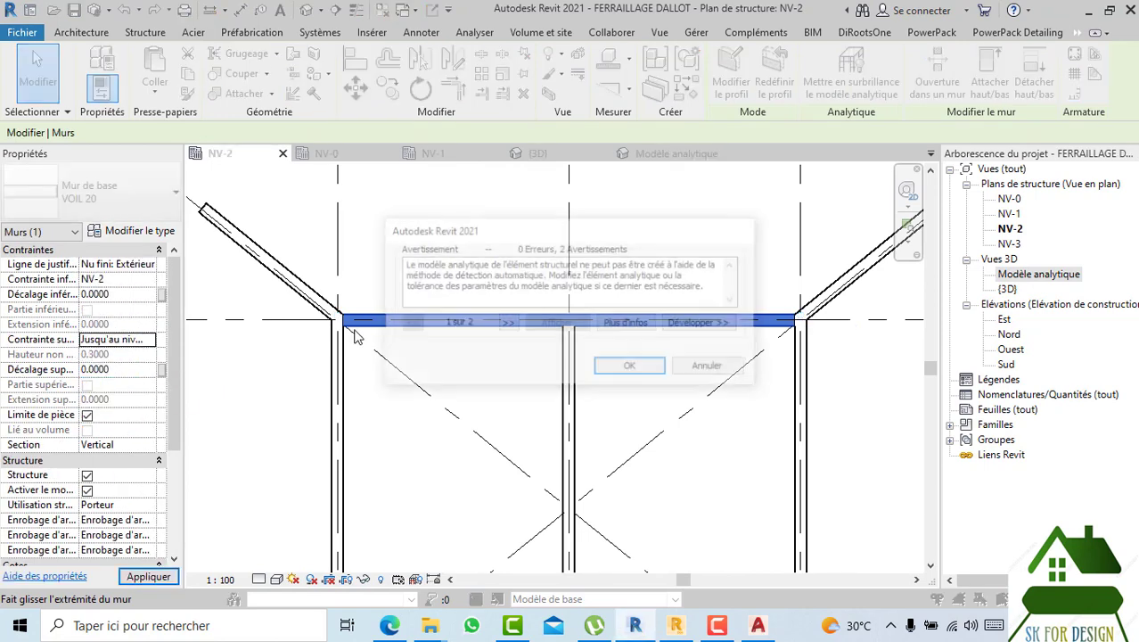
click(630, 367)
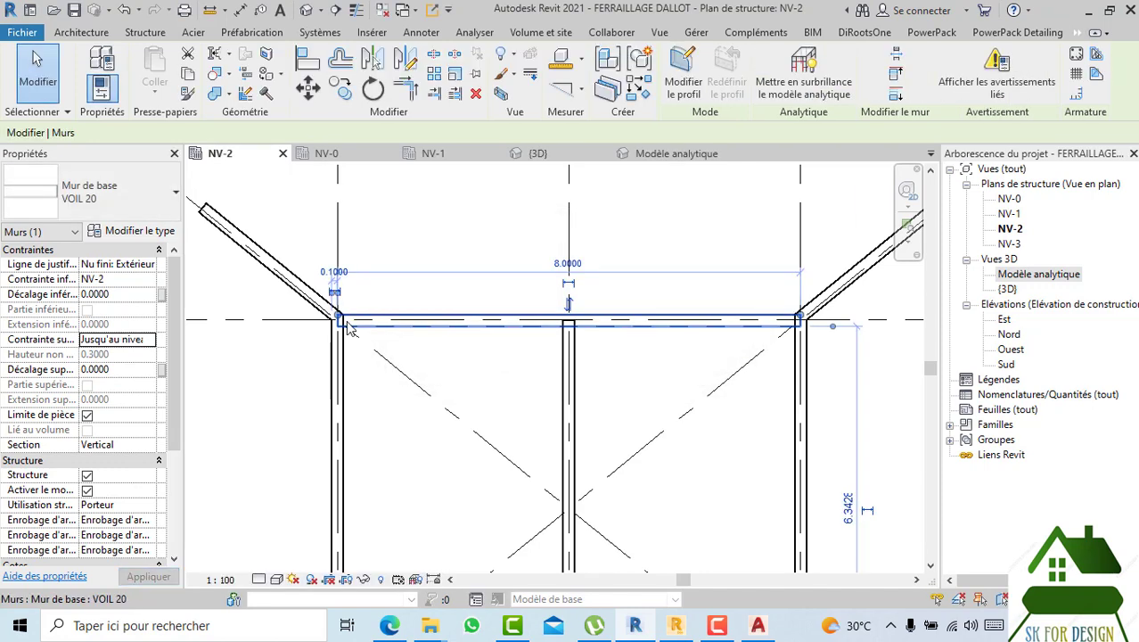
- Align both ends of the upper wall with the outer faces of the left and right side walls
scroll(351, 319, up, 2)
click(308, 63)
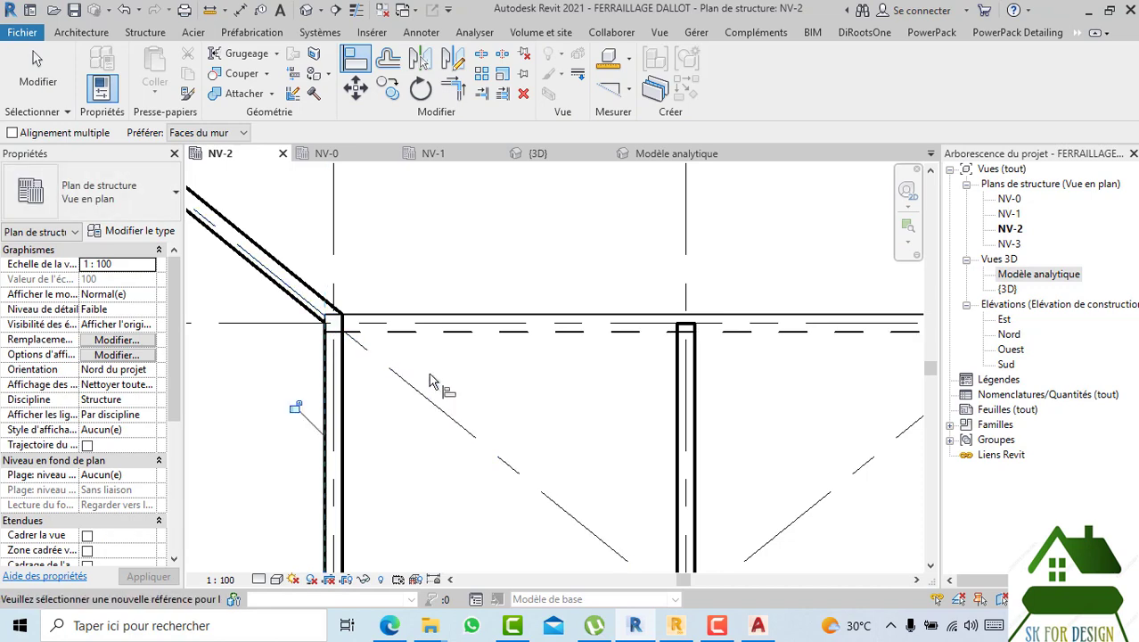
middle_drag(509, 402, 339, 404)
middle_drag(443, 412, 165, 430)
scroll(596, 386, up, 1)
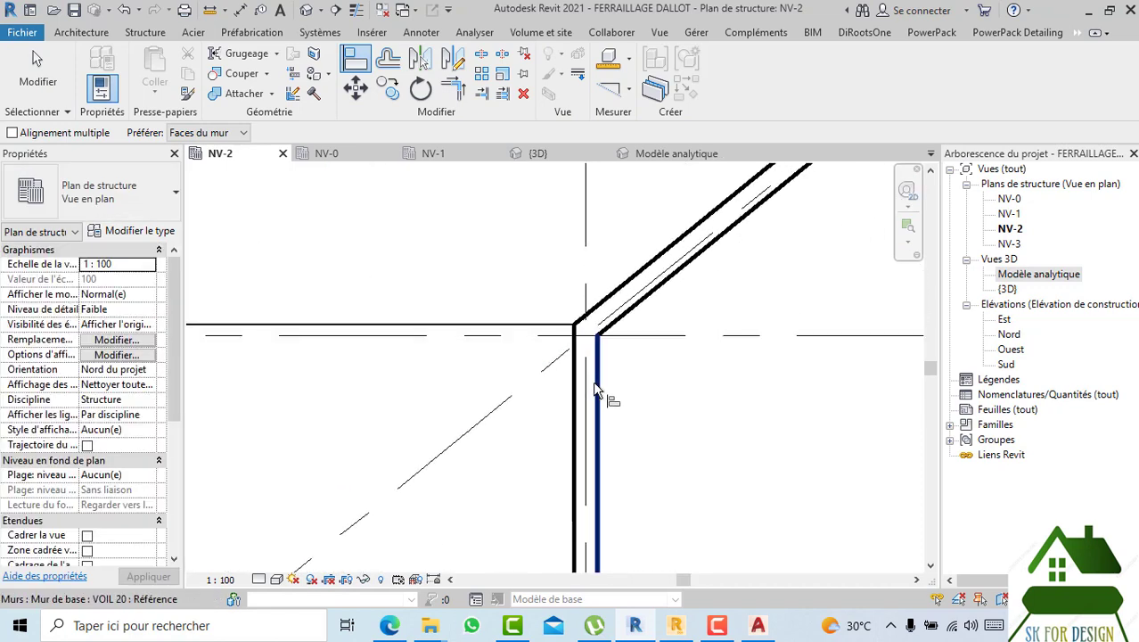
click(583, 353)
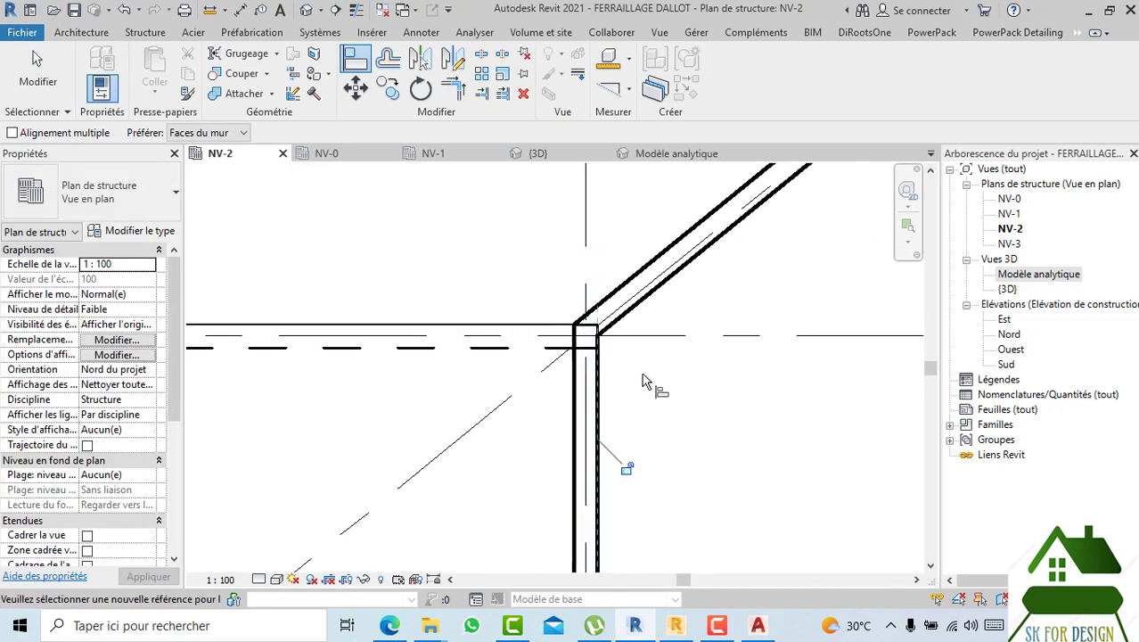
key(Escape)
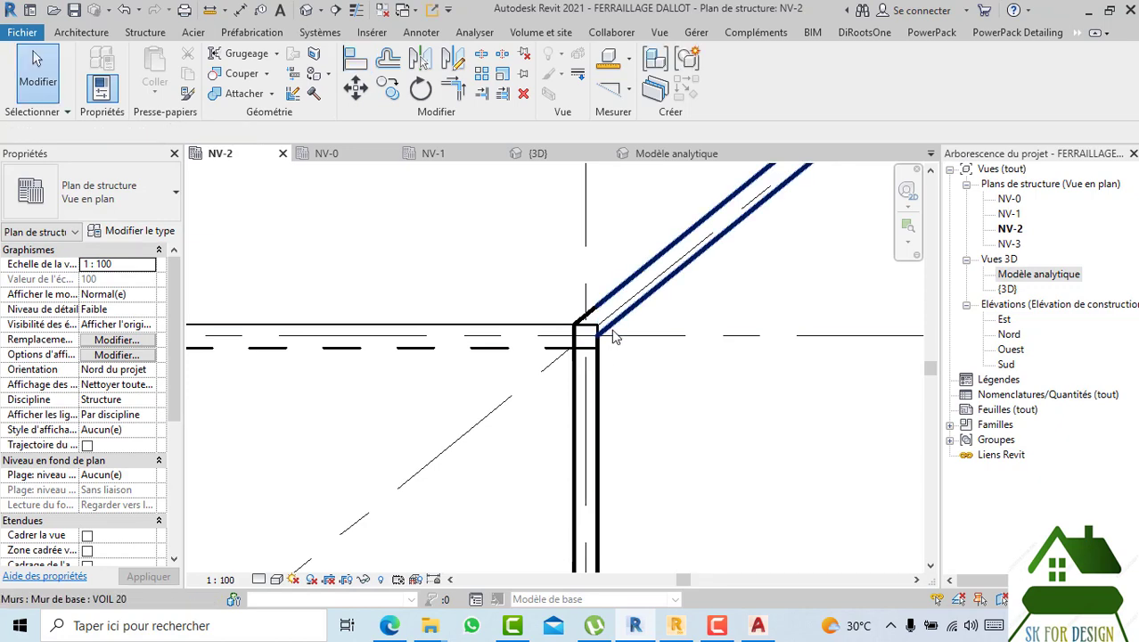
- Try to adjust the upper right wing wall's end where it joins the side wall
click(613, 331)
scroll(590, 326, up, 2)
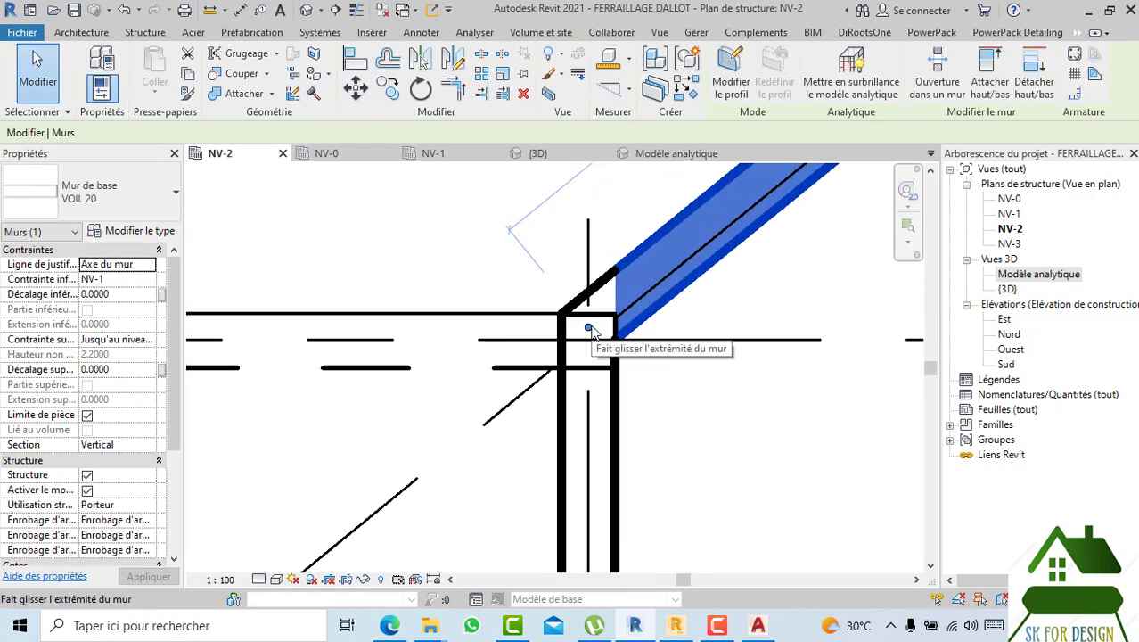
drag(584, 323, 590, 330)
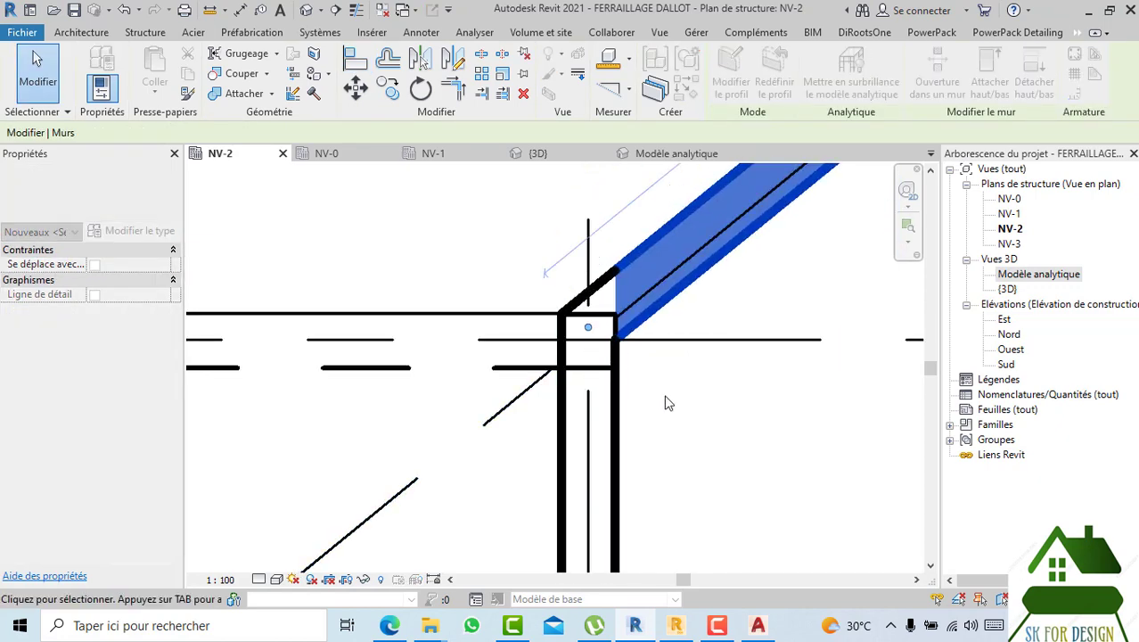
click(677, 412)
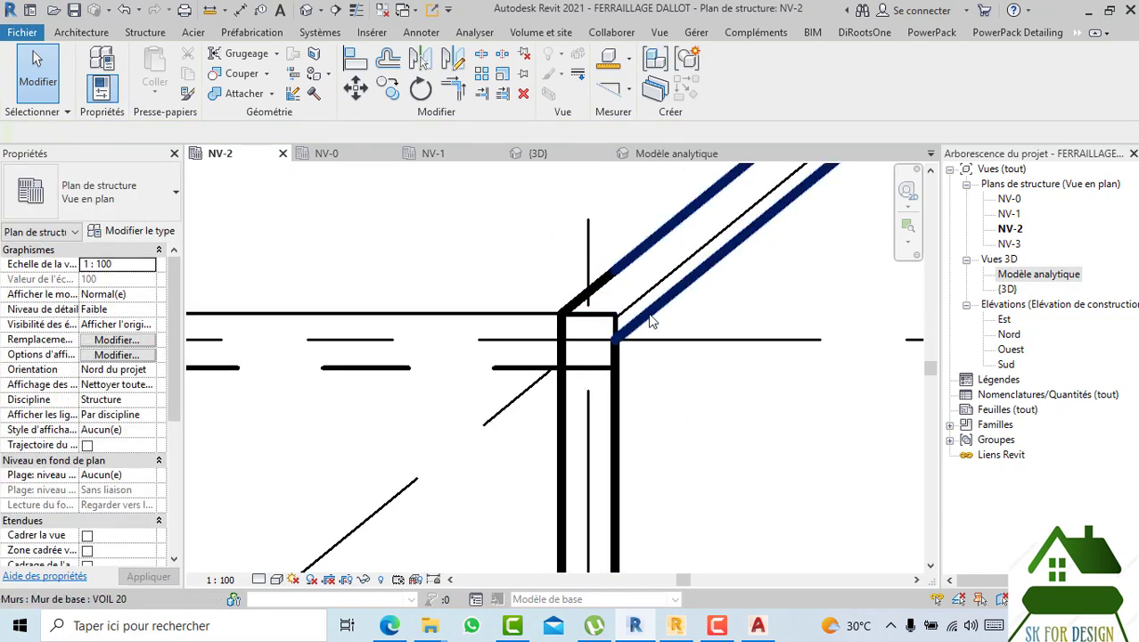
- Try to adjust the upper left wing wall's end at its corner with the left side wall
scroll(682, 396, down, 2)
scroll(684, 403, down, 2)
scroll(410, 348, up, 2)
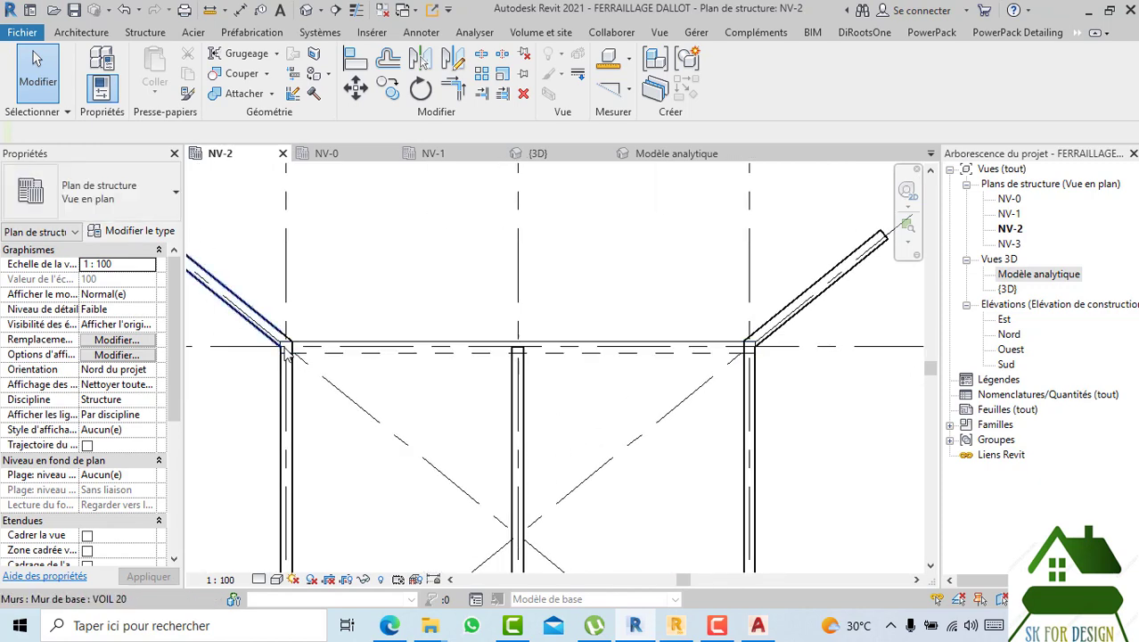
click(427, 375)
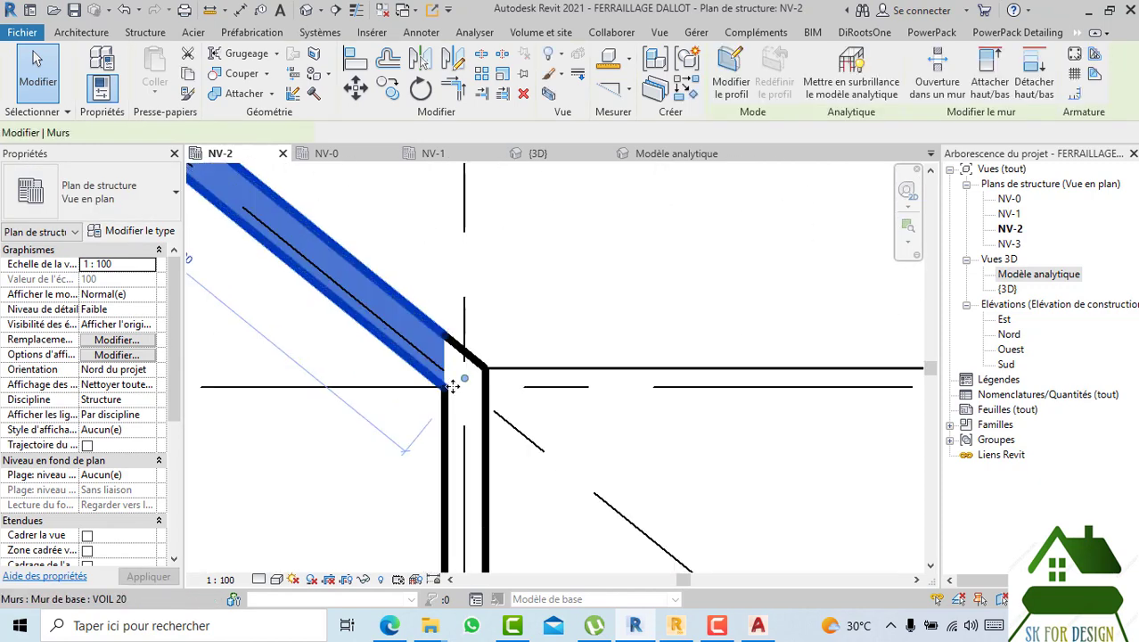
key(l)
key(i)
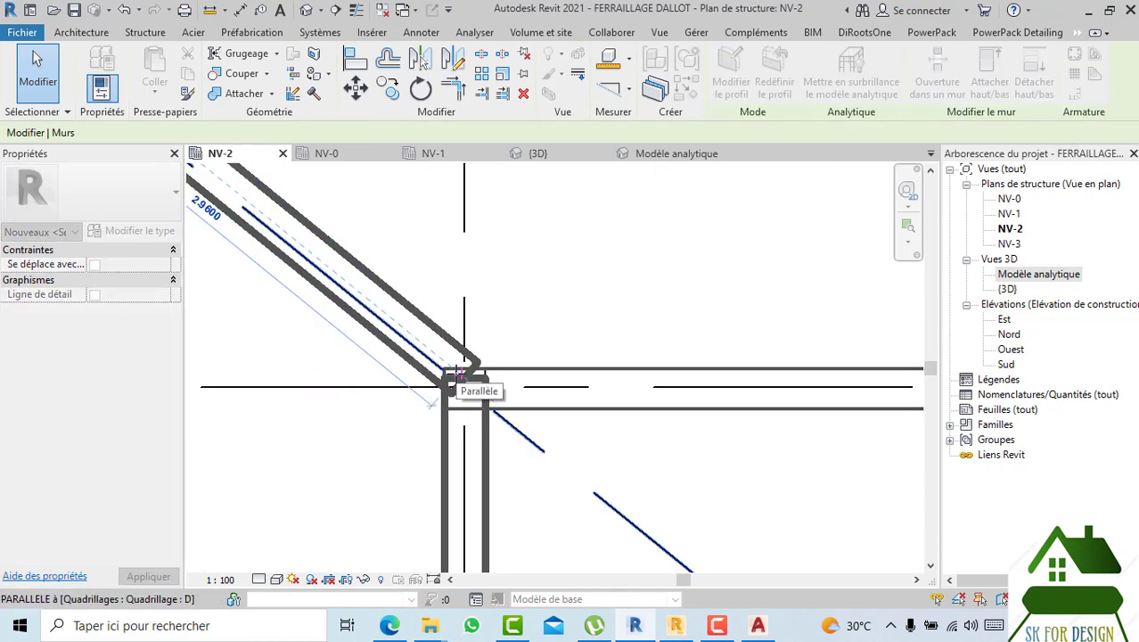
key(Escape)
key(Escape)
scroll(343, 485, down, 3)
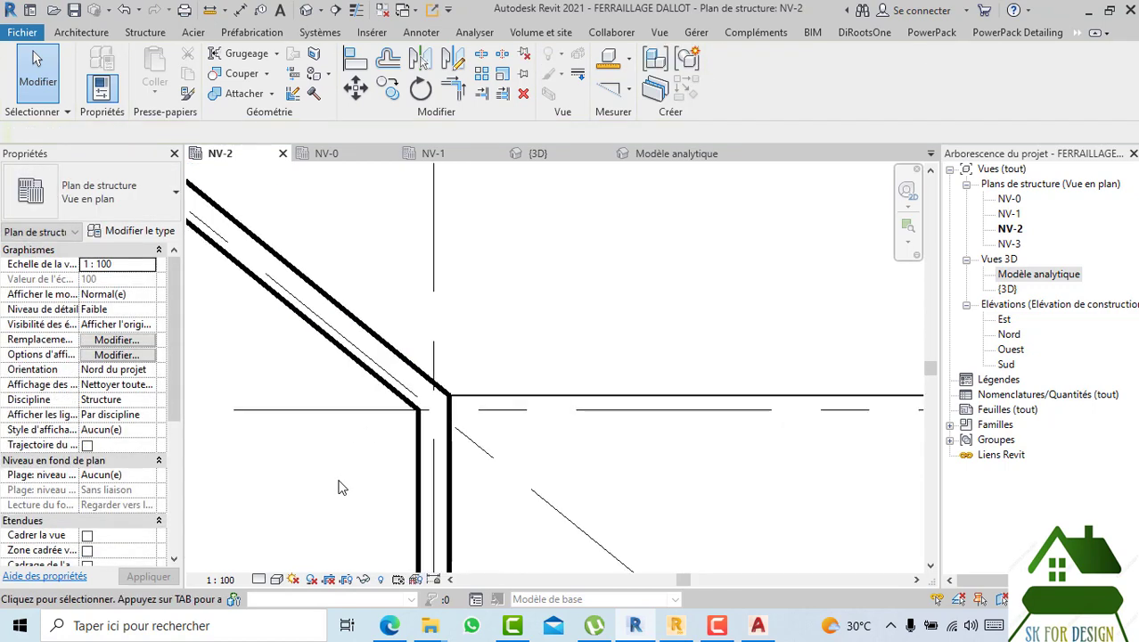
scroll(412, 304, down, 2)
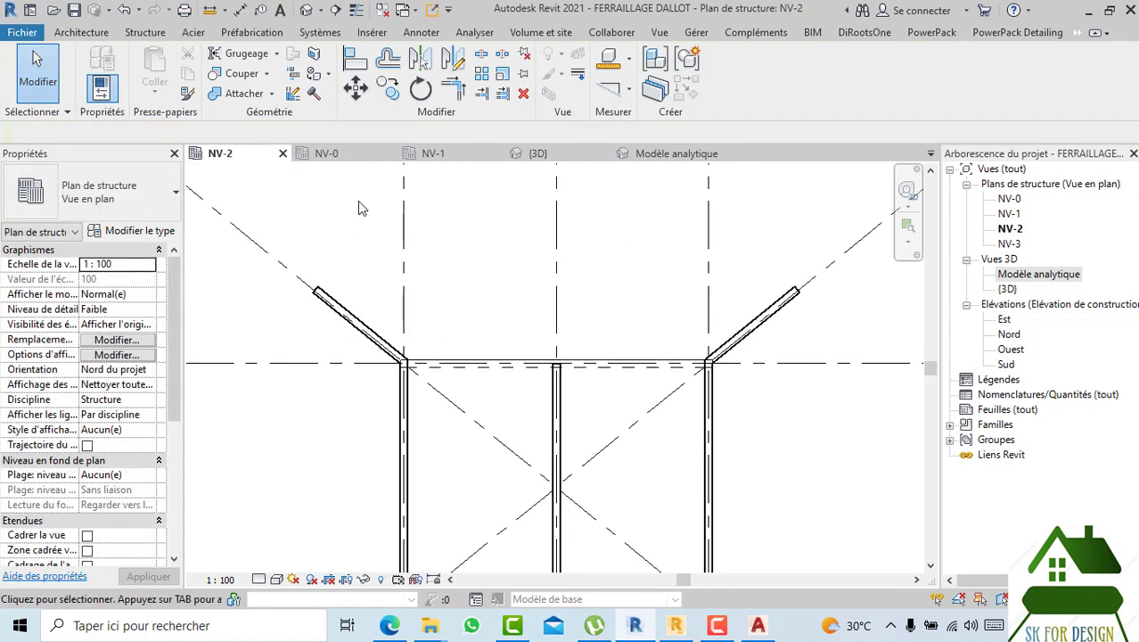
- Examine the culvert in the {3D} view, checking how the top slab's edge walls meet the wing walls
click(537, 153)
scroll(597, 357, down, 4)
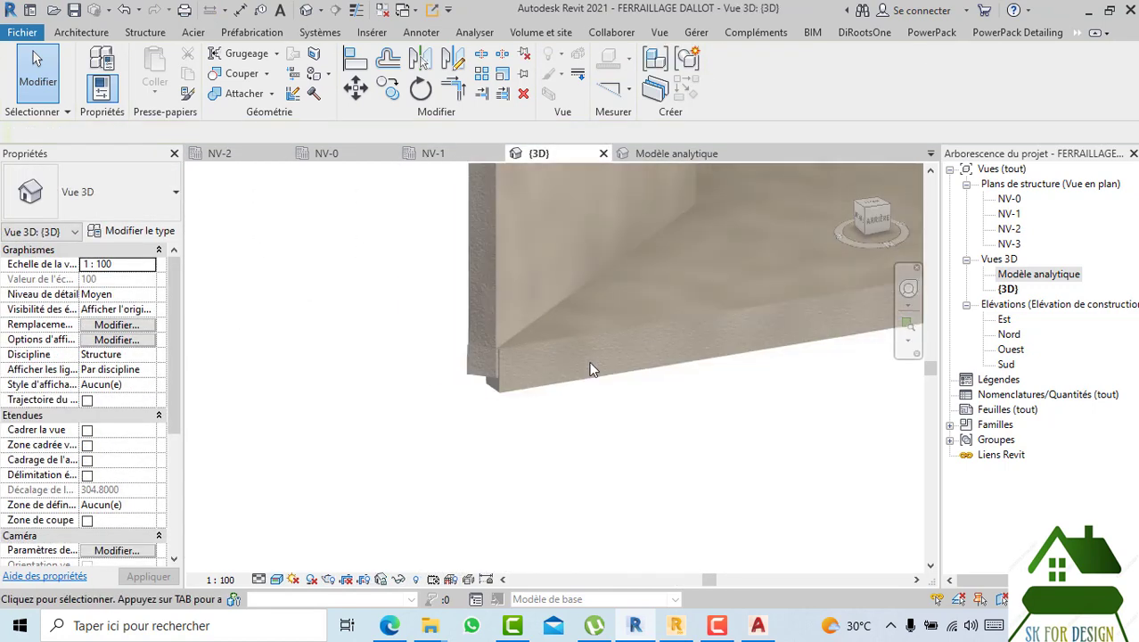
middle_drag(590, 365, 512, 405)
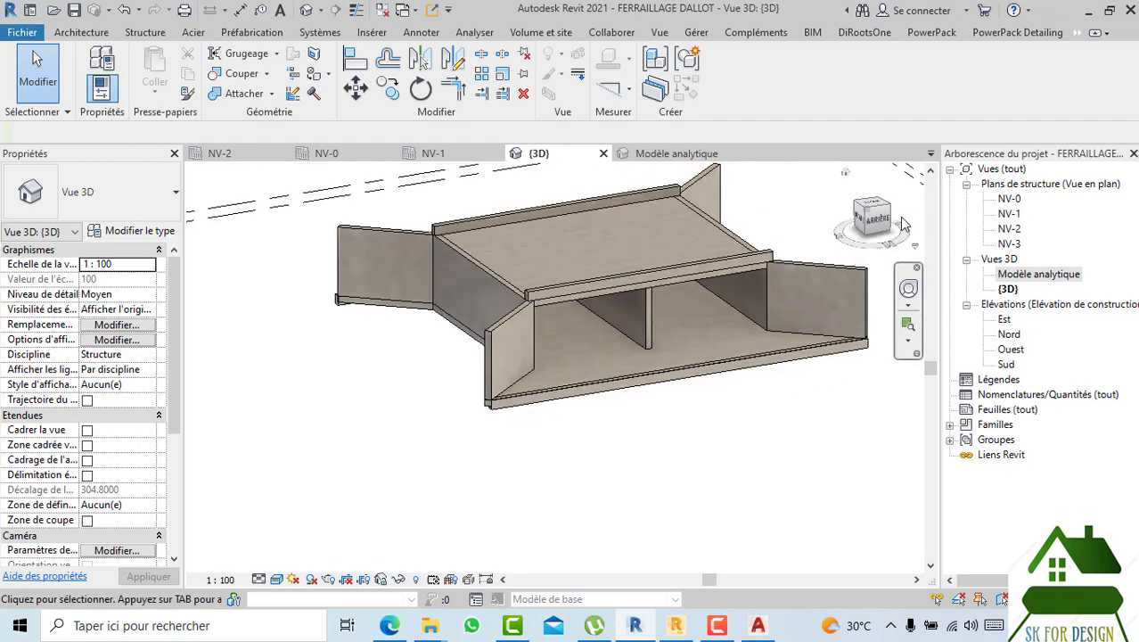
mouse_move(882, 224)
mouse_down()
mouse_move(899, 227)
mouse_move(228, 223)
mouse_move(223, 251)
mouse_move(261, 278)
mouse_move(394, 256)
mouse_move(425, 241)
mouse_move(431, 215)
mouse_move(713, 324)
mouse_move(692, 348)
mouse_move(673, 236)
mouse_up()
scroll(681, 273, up, 5)
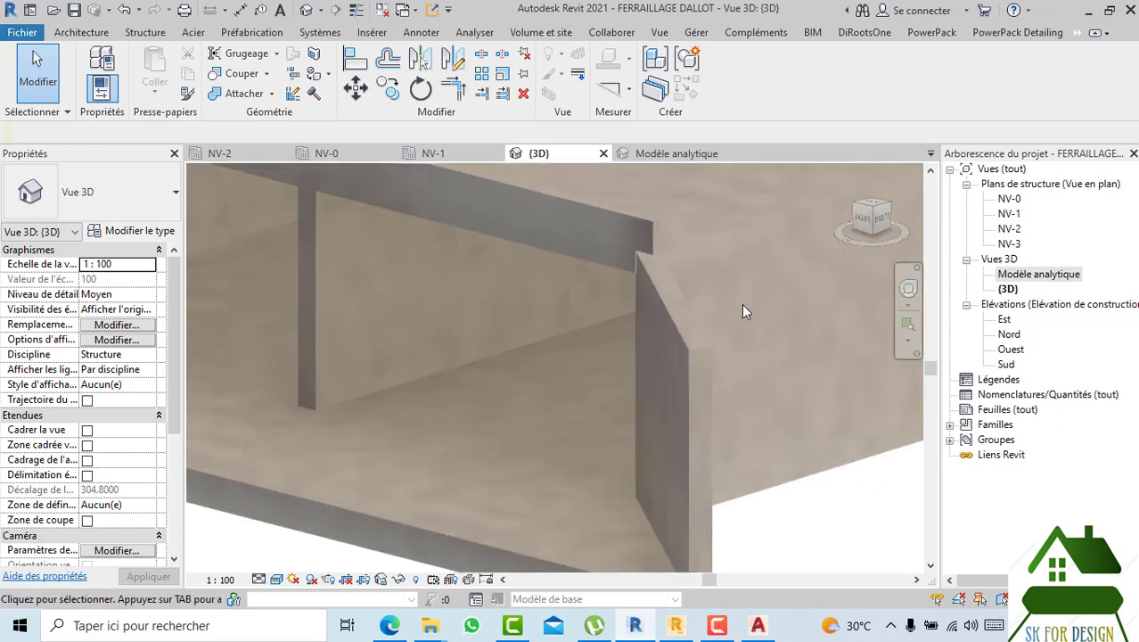
shift+middle_drag(746, 312, 569, 333)
scroll(567, 327, down, 5)
scroll(643, 318, up, 1)
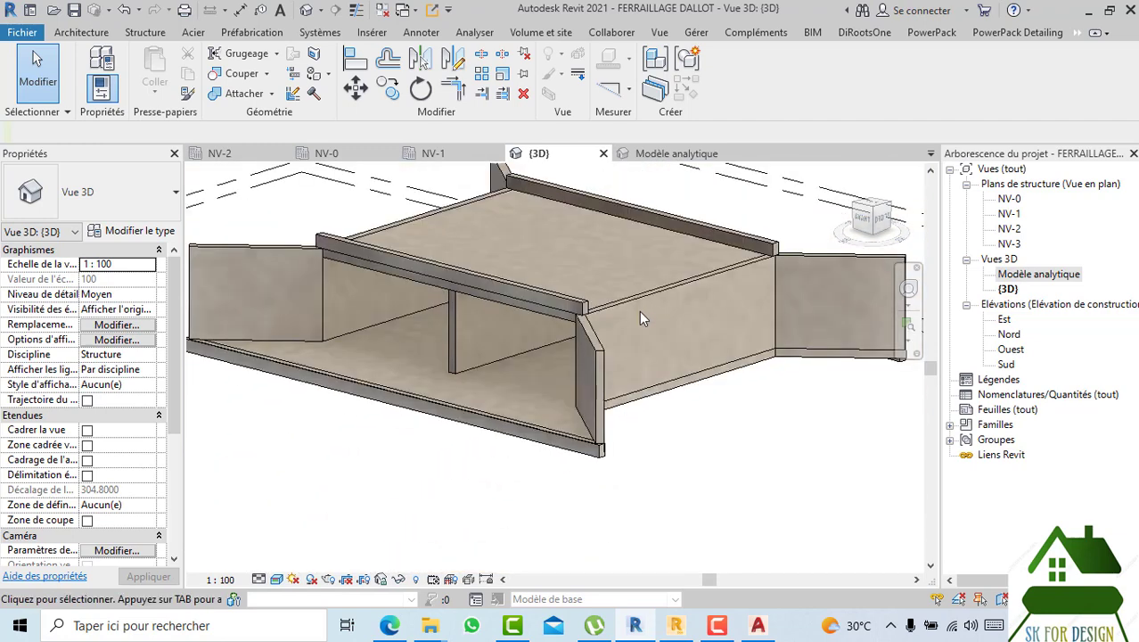
shift+middle_drag(641, 317, 573, 365)
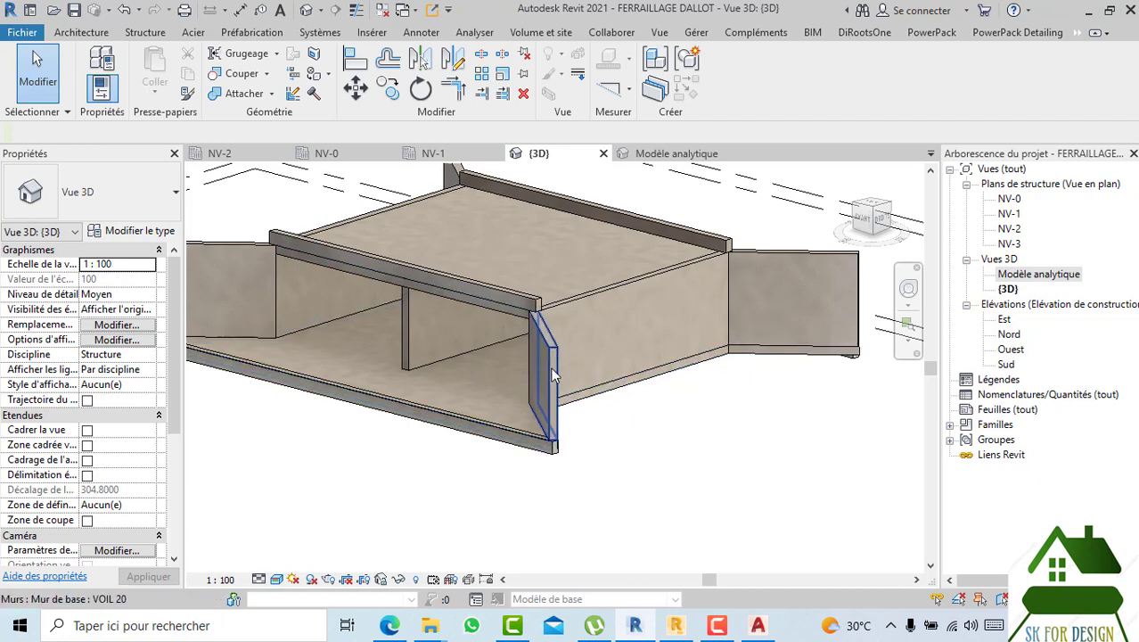
- Edit the profile of the front left wing wall and sketch a sloping line about 3.17 m long from its top edge to its outer edge
mouse_move(869, 216)
mouse_down()
mouse_move(884, 241)
mouse_move(751, 331)
mouse_move(386, 317)
mouse_up()
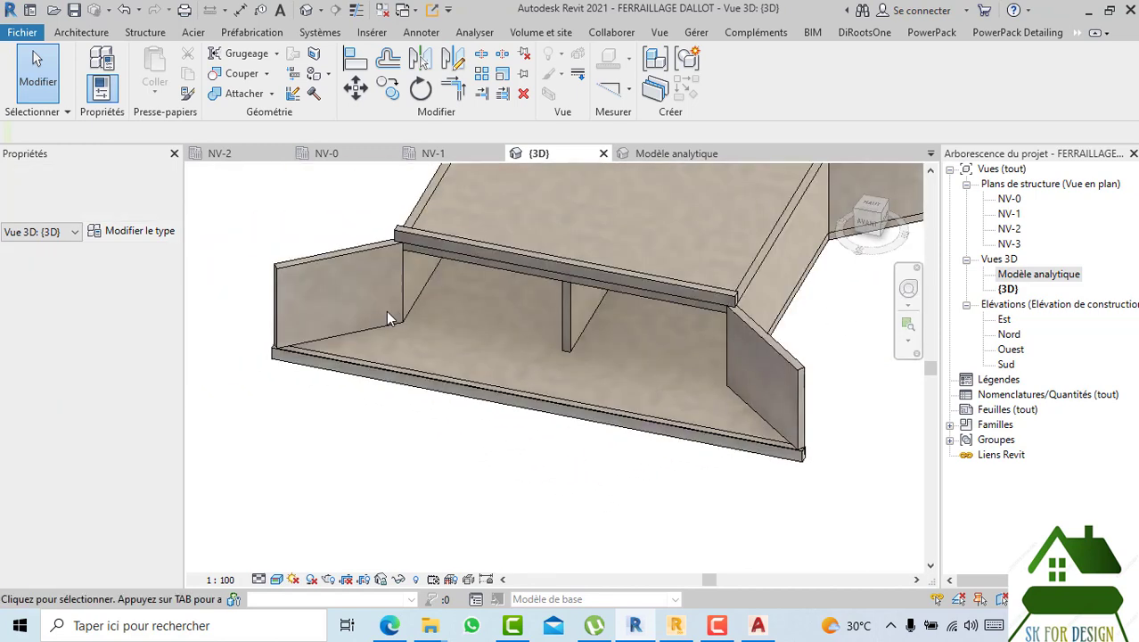
click(353, 253)
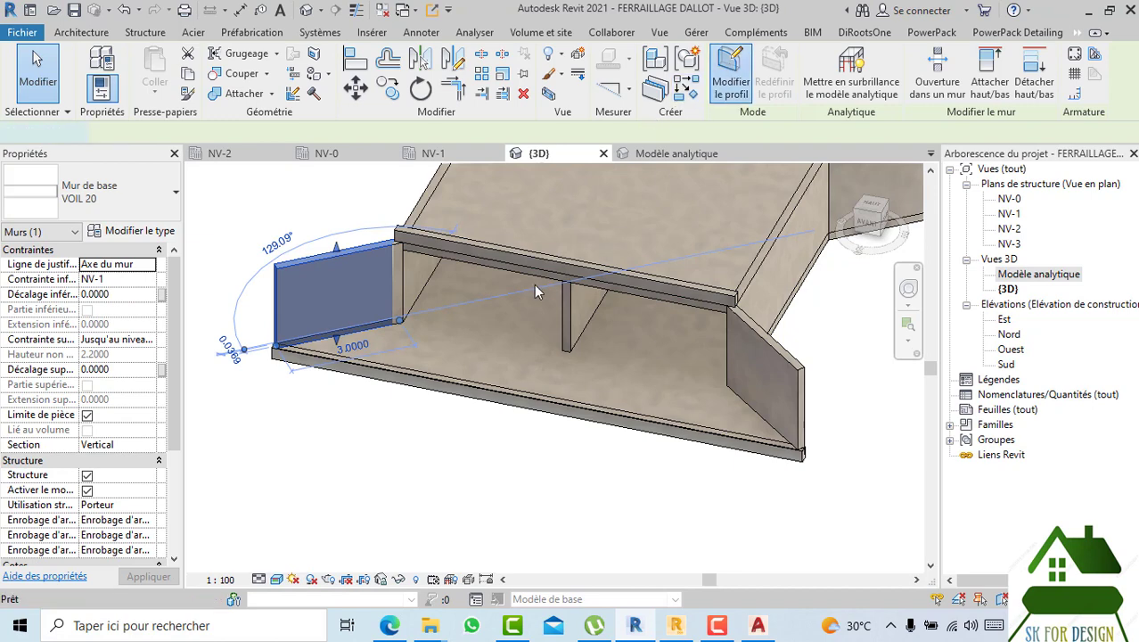
click(883, 220)
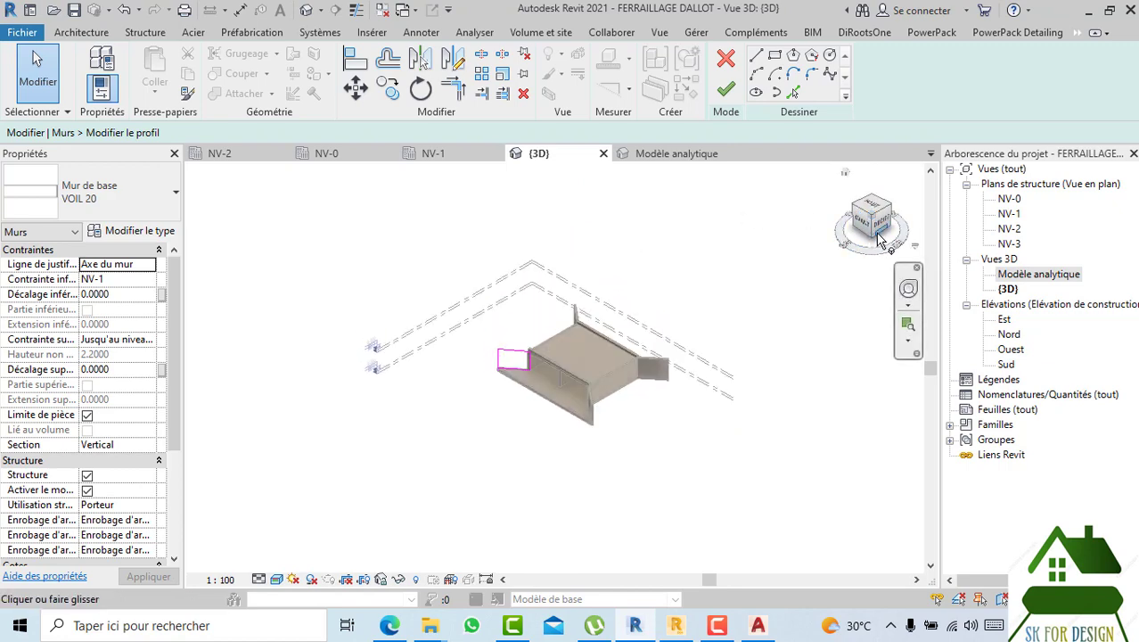
scroll(511, 339, up, 6)
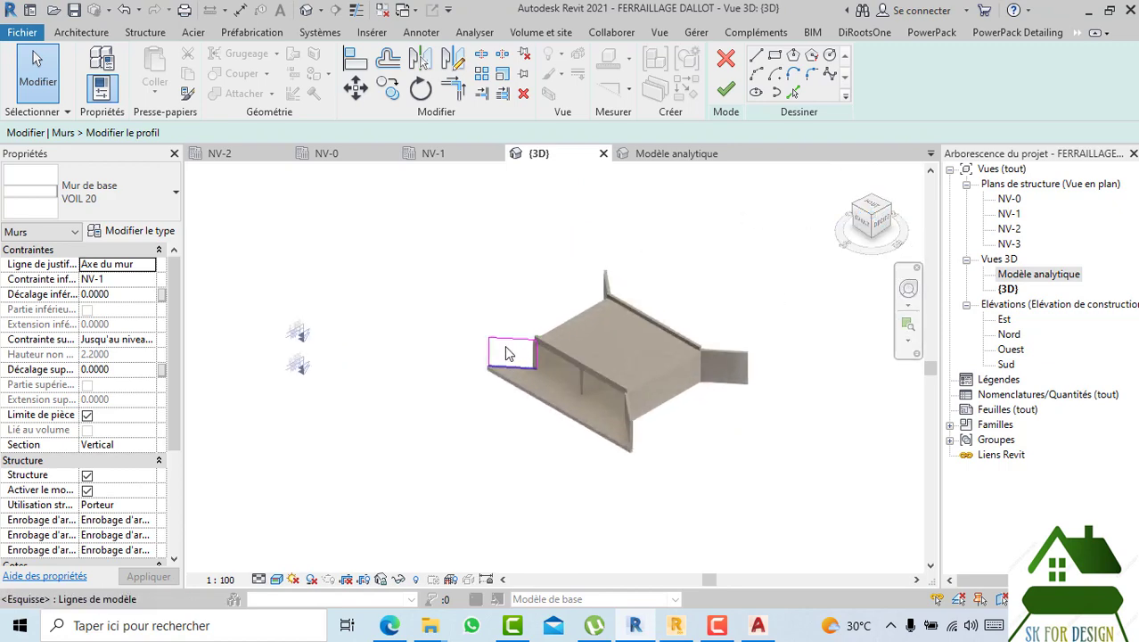
click(759, 56)
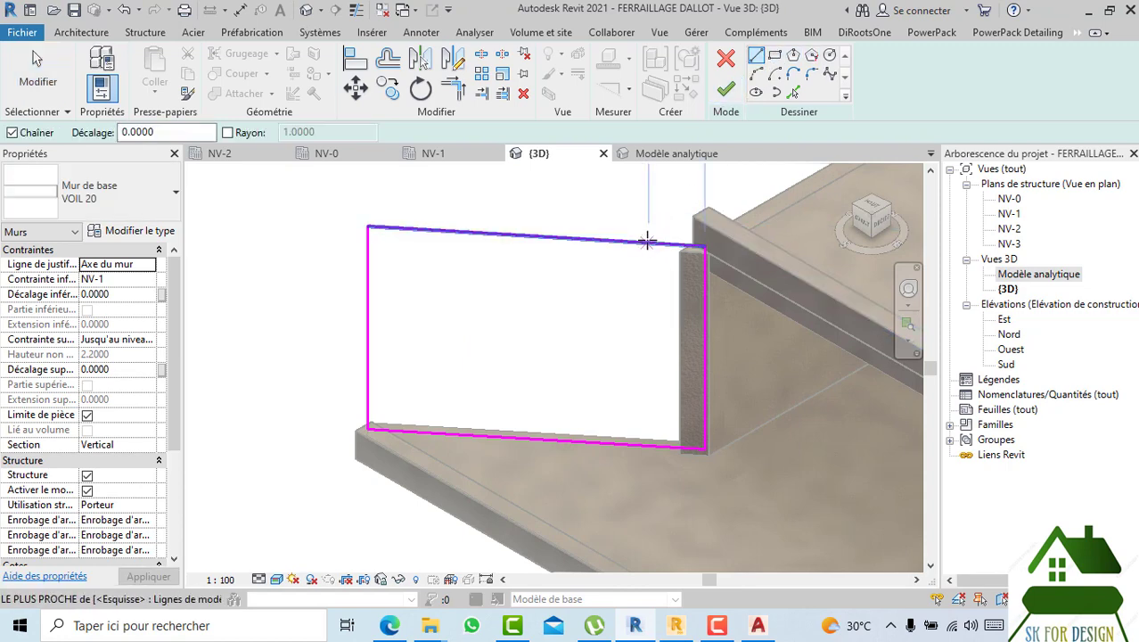
click(663, 241)
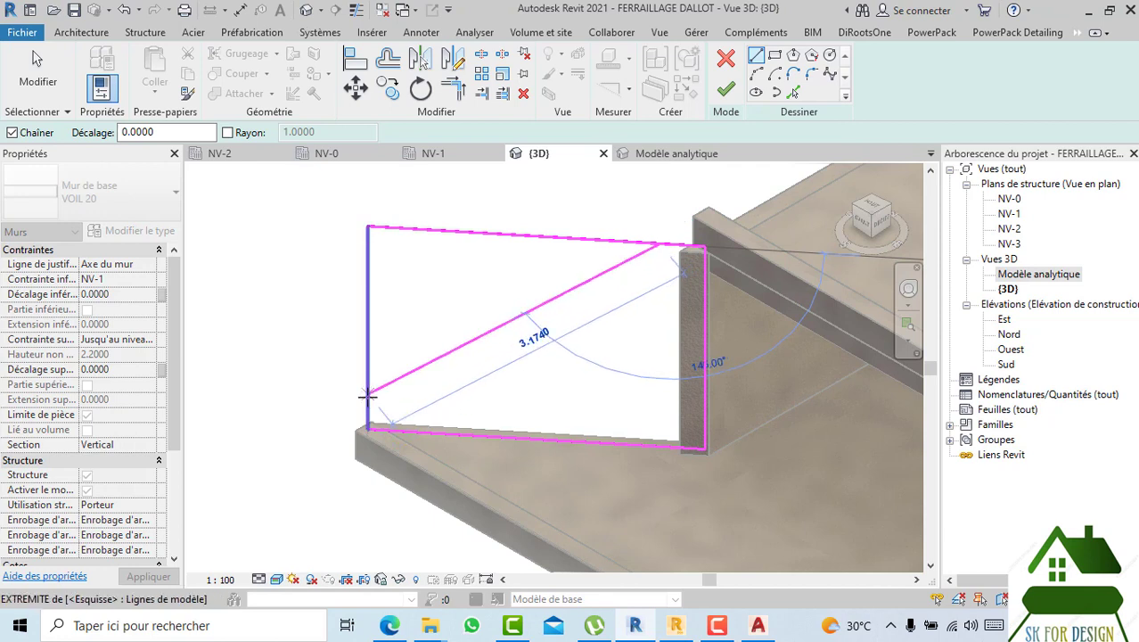
click(367, 394)
- Lower the sloping line's outer end along the wing wall profile's outer edge, closer to the base
scroll(381, 413, up, 3)
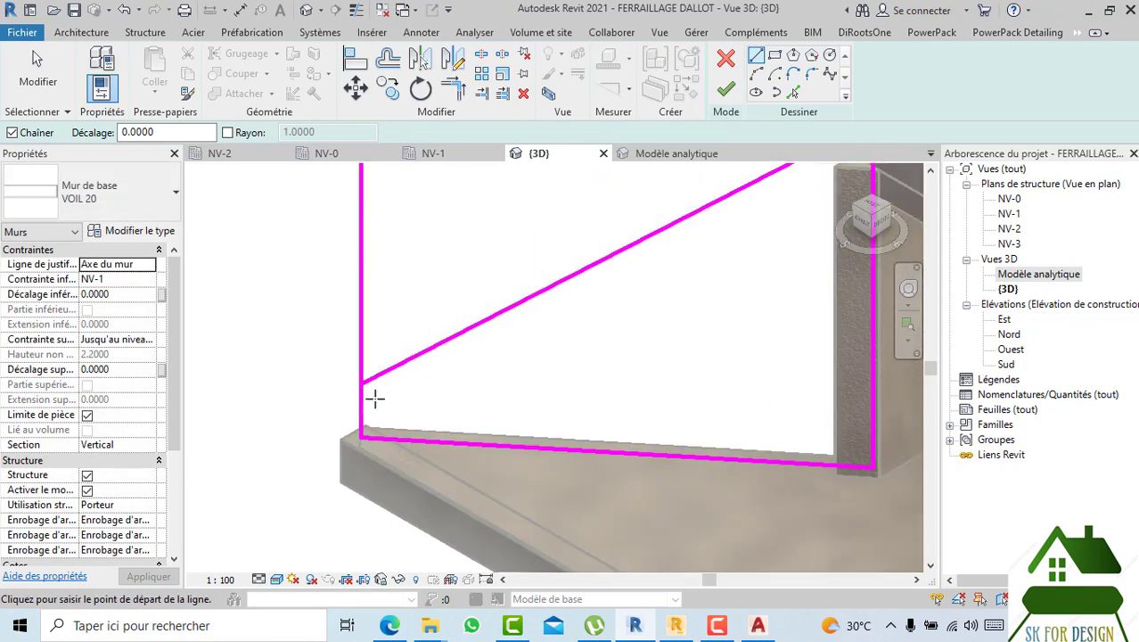
key(Escape)
click(371, 381)
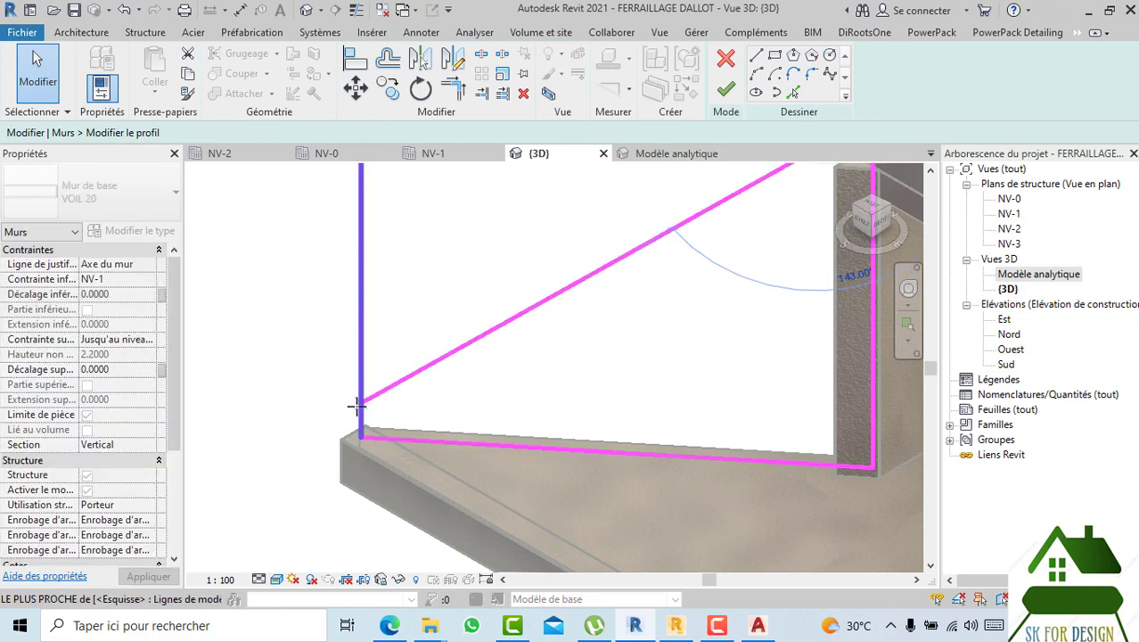
key(Escape)
- Trim the profile's outer and top edges to the sloping line and finish the wing wall's profile edit
scroll(401, 322, down, 4)
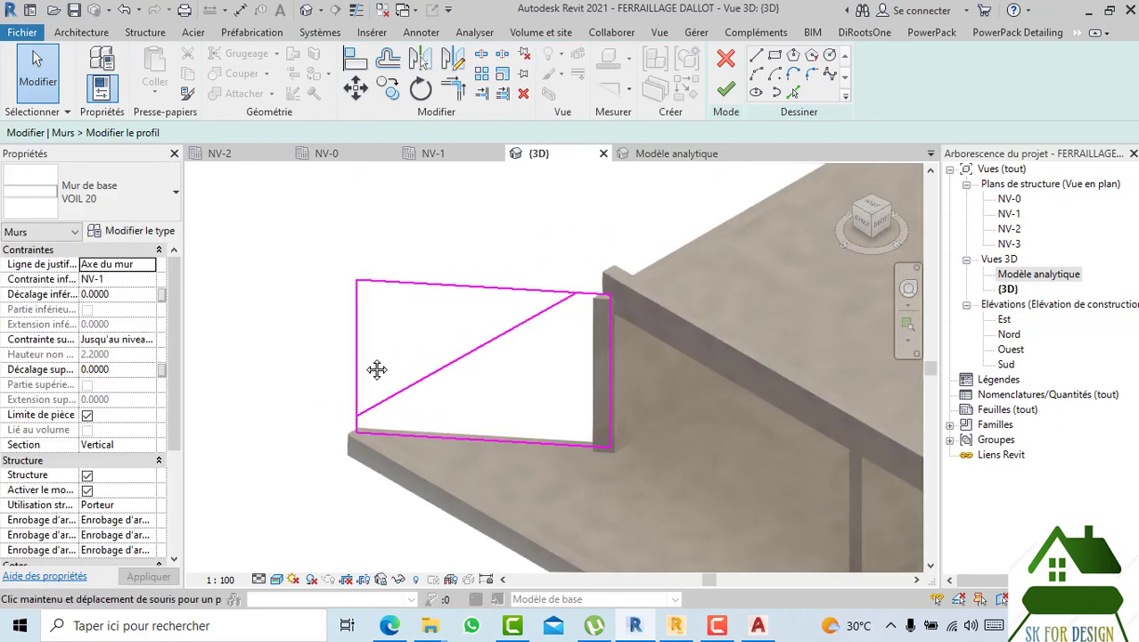
click(455, 92)
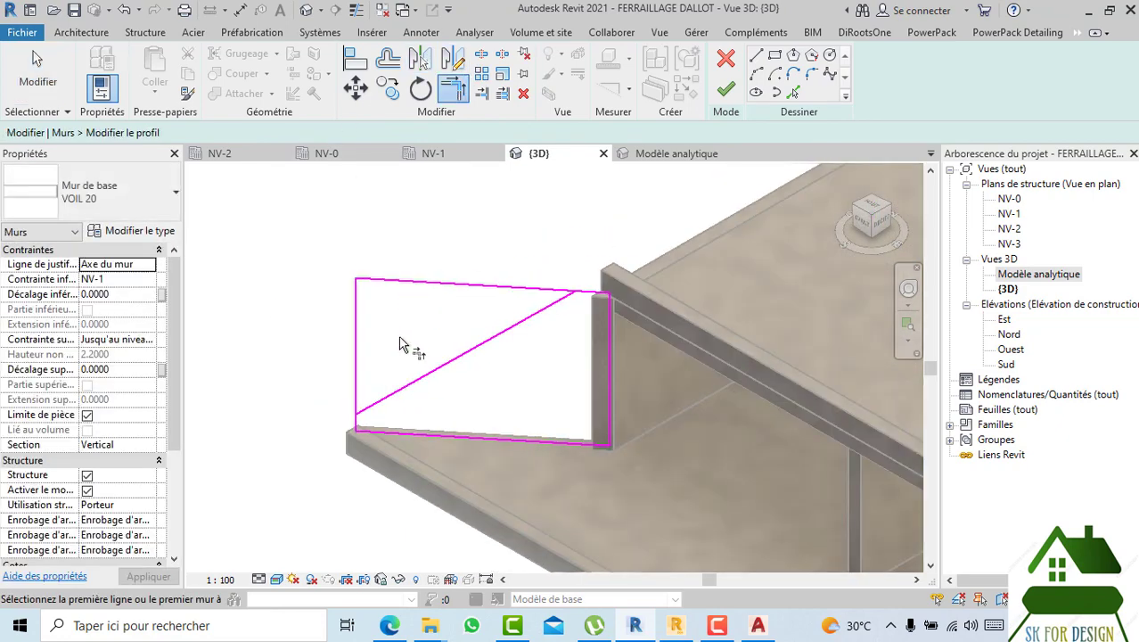
click(358, 428)
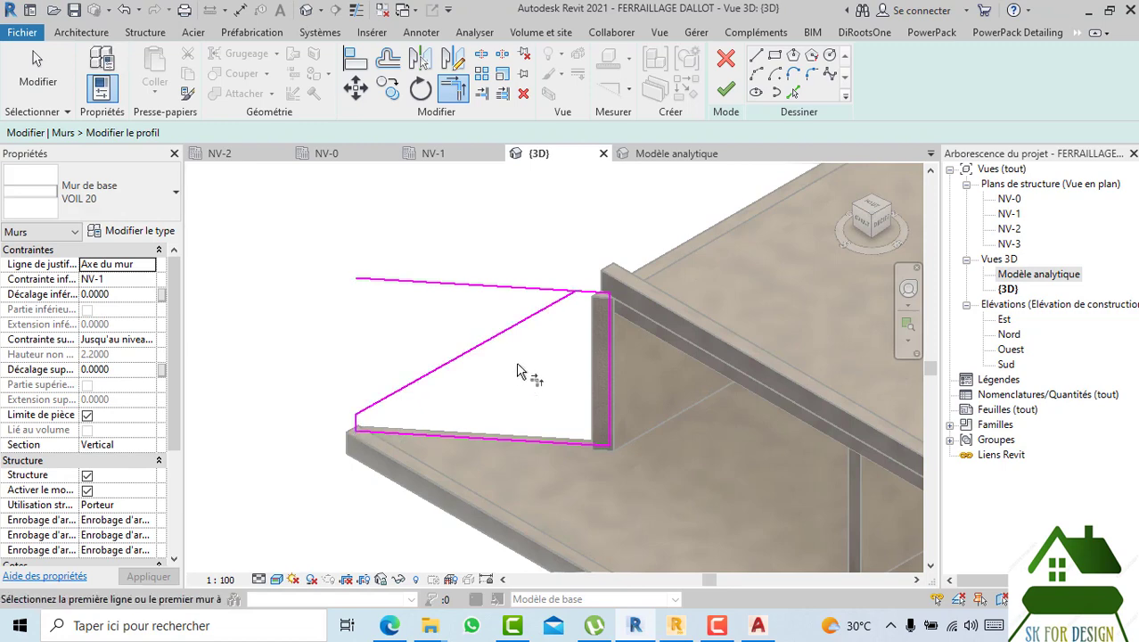
click(553, 319)
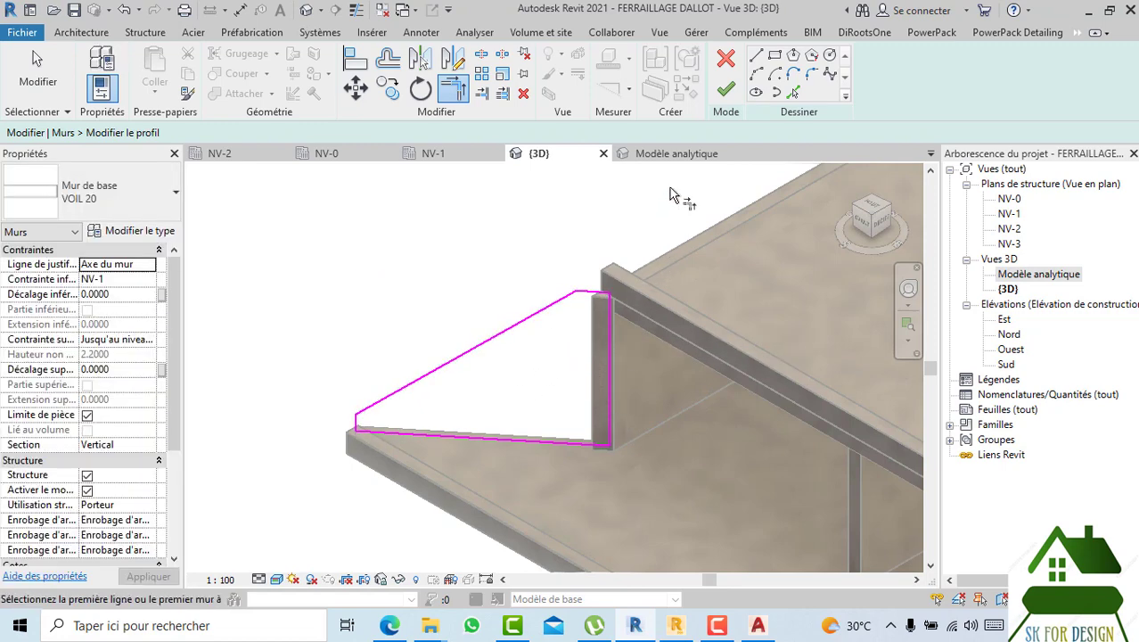
click(723, 89)
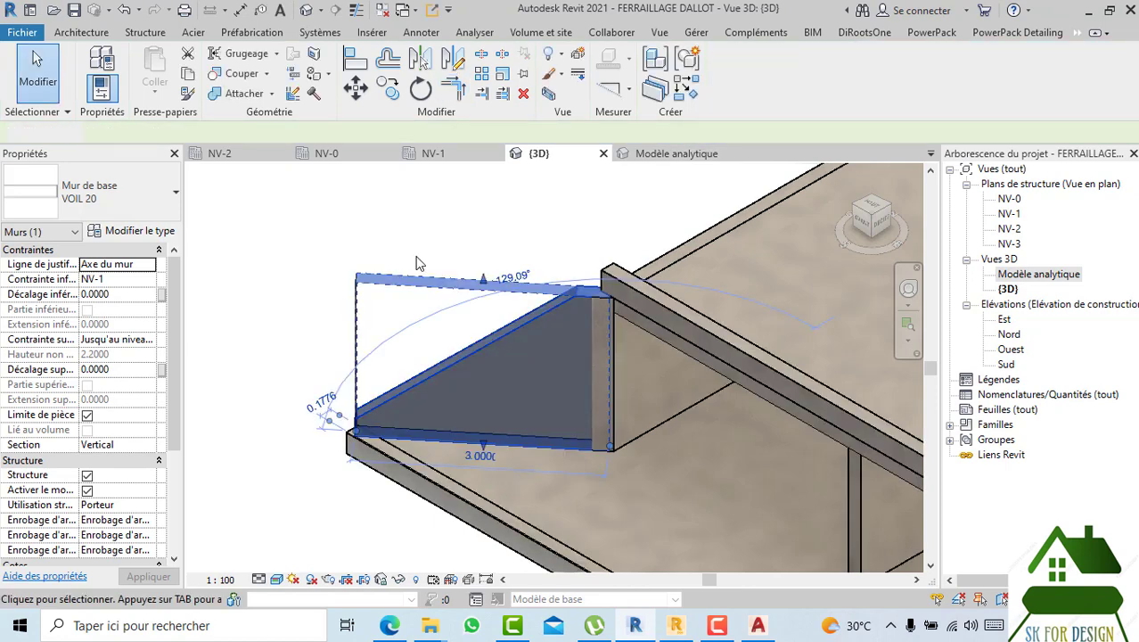
- Join the geometry of the sloped front left wing wall with the adjoining side wall
shift+middle_drag(425, 264, 801, 212)
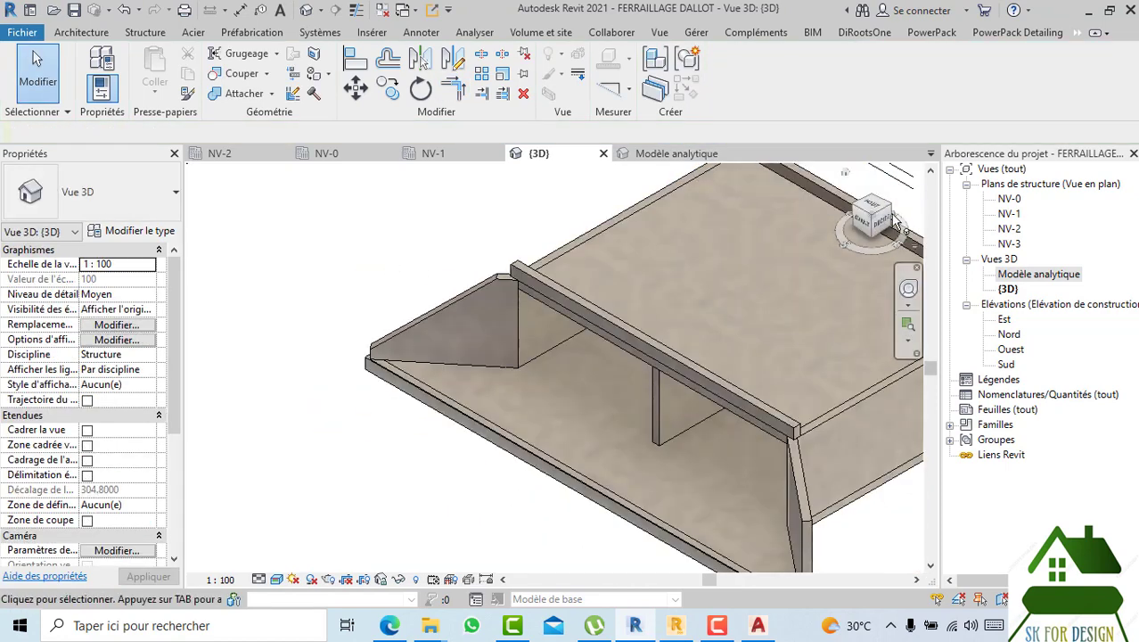
mouse_move(871, 227)
shift+middle_down()
mouse_move(270, 206)
mouse_move(326, 209)
mouse_move(764, 341)
mouse_move(704, 312)
mouse_move(770, 300)
mouse_move(544, 401)
shift+middle_up()
scroll(482, 428, up, 5)
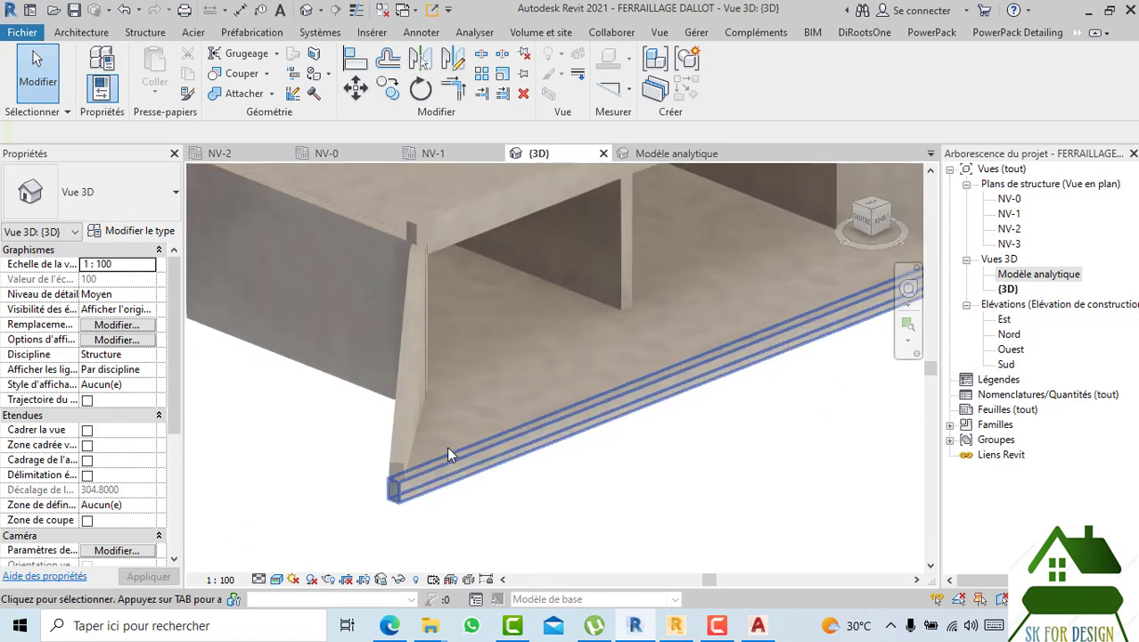
click(402, 402)
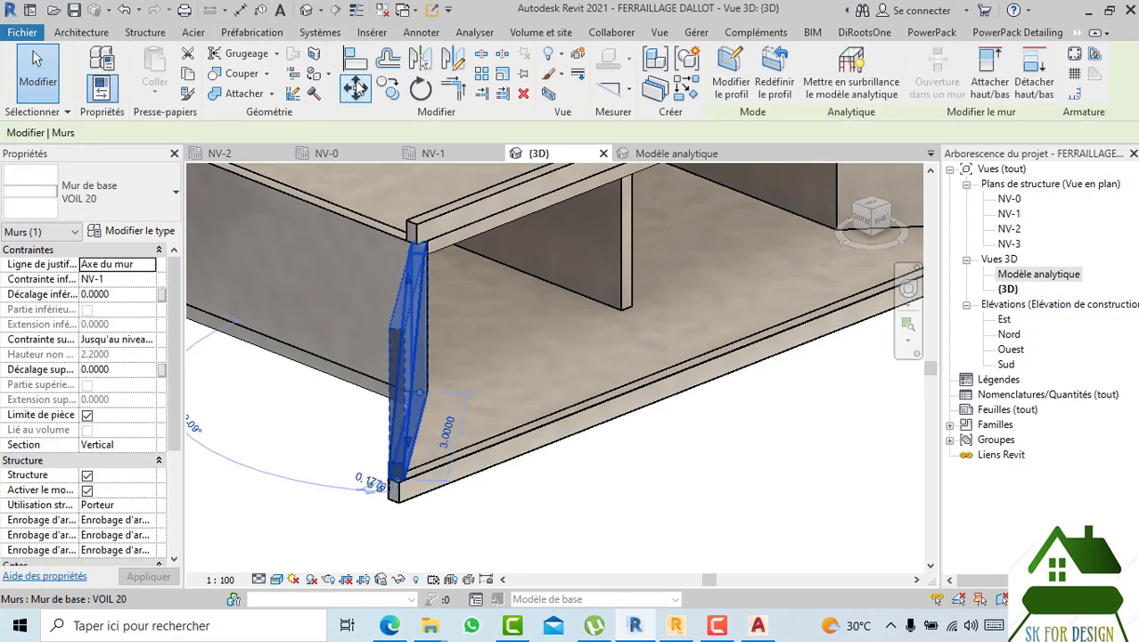
click(267, 76)
click(303, 100)
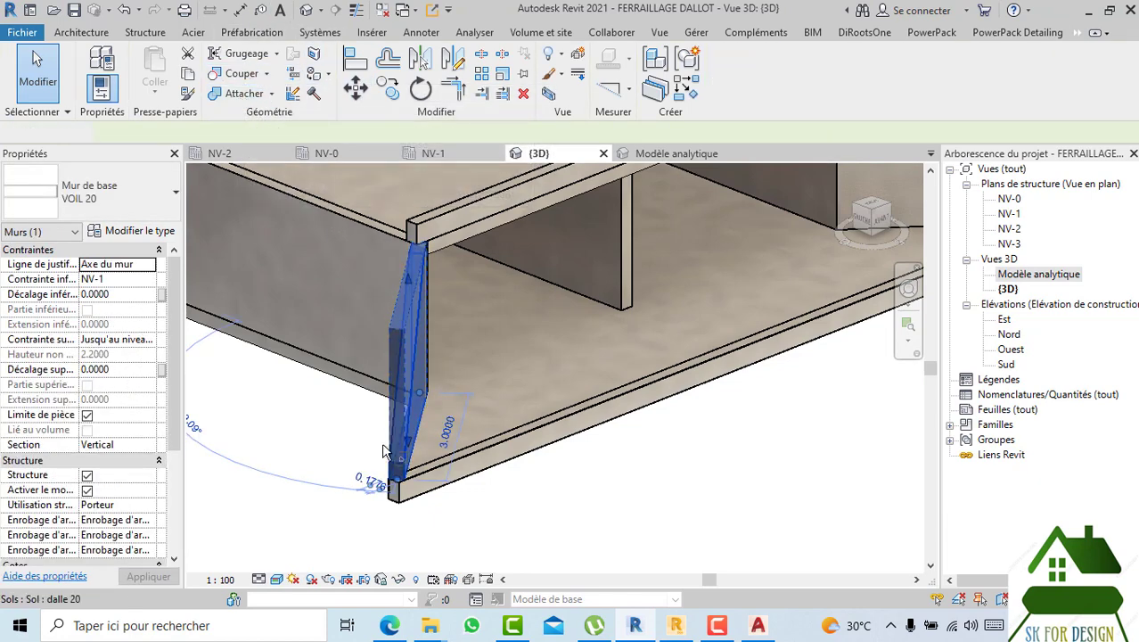
click(401, 489)
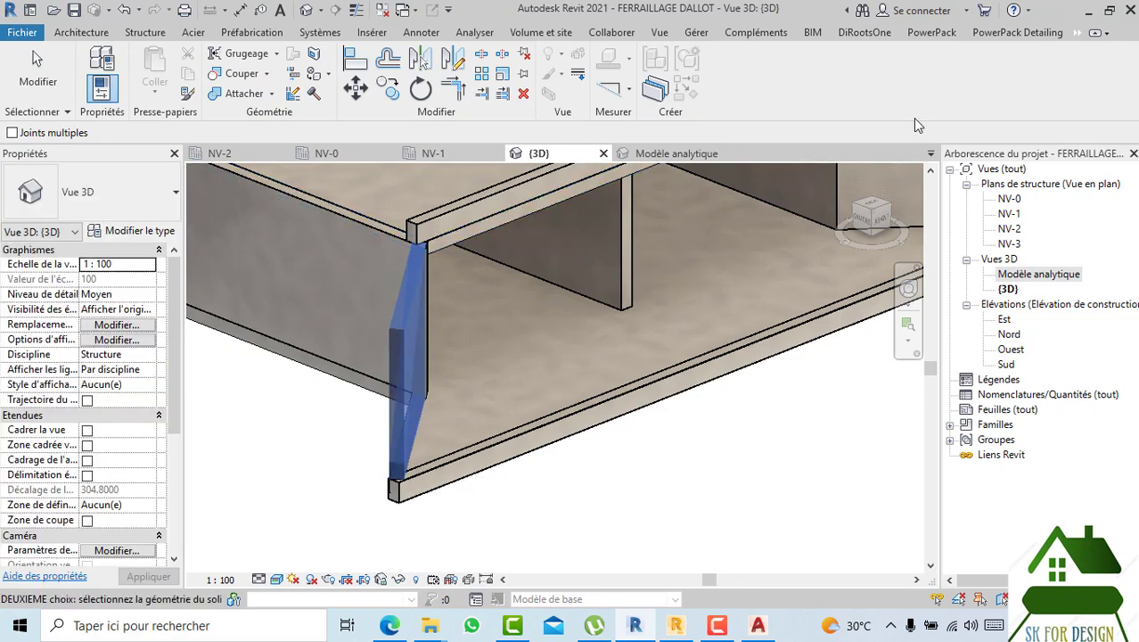
drag(866, 223, 830, 272)
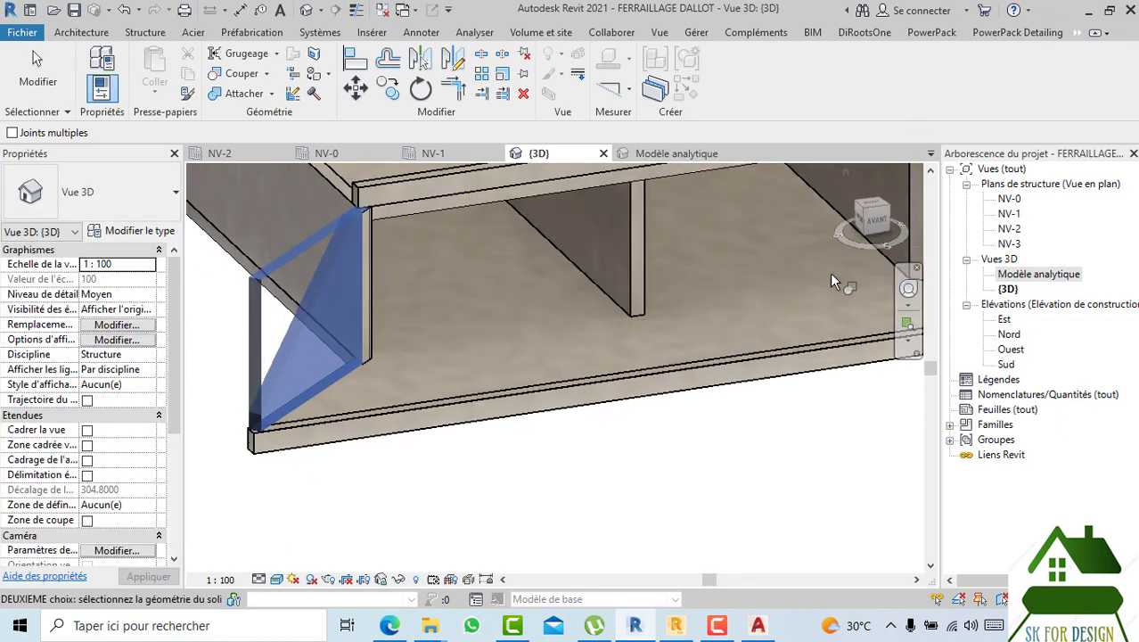
scroll(451, 310, up, 5)
scroll(397, 321, up, 3)
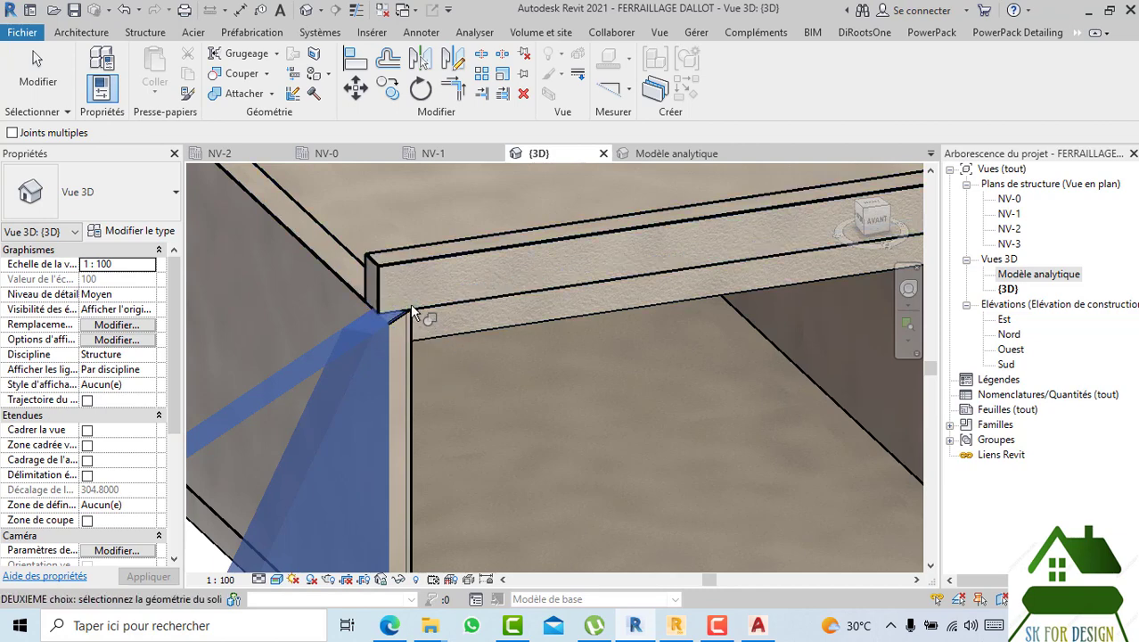
click(410, 326)
scroll(419, 332, down, 8)
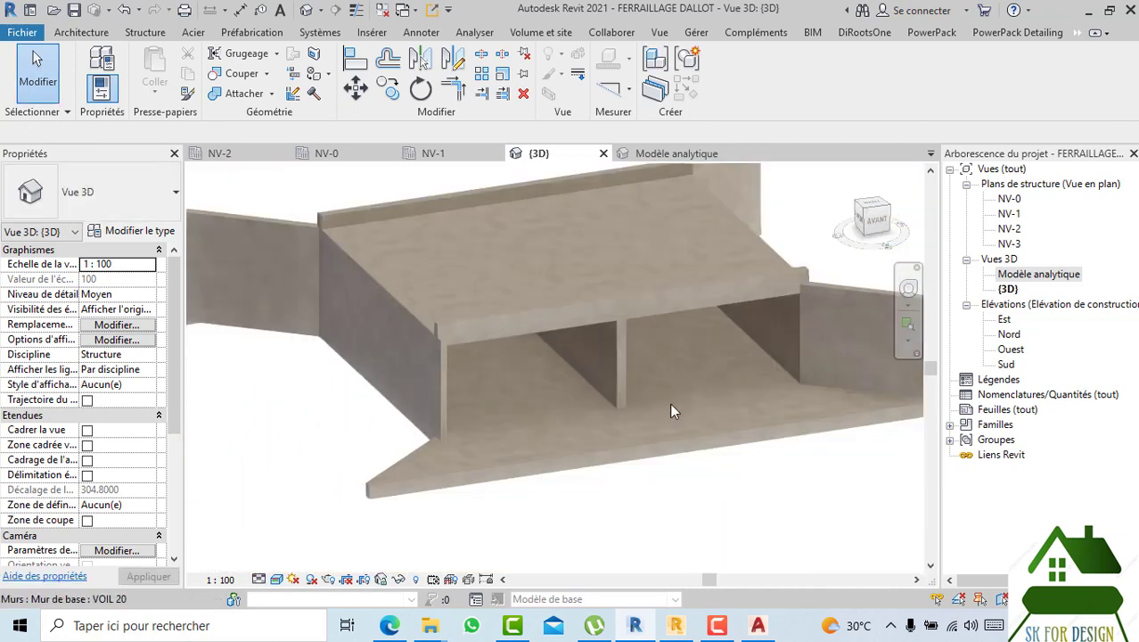
shift+middle_drag(785, 287, 550, 397)
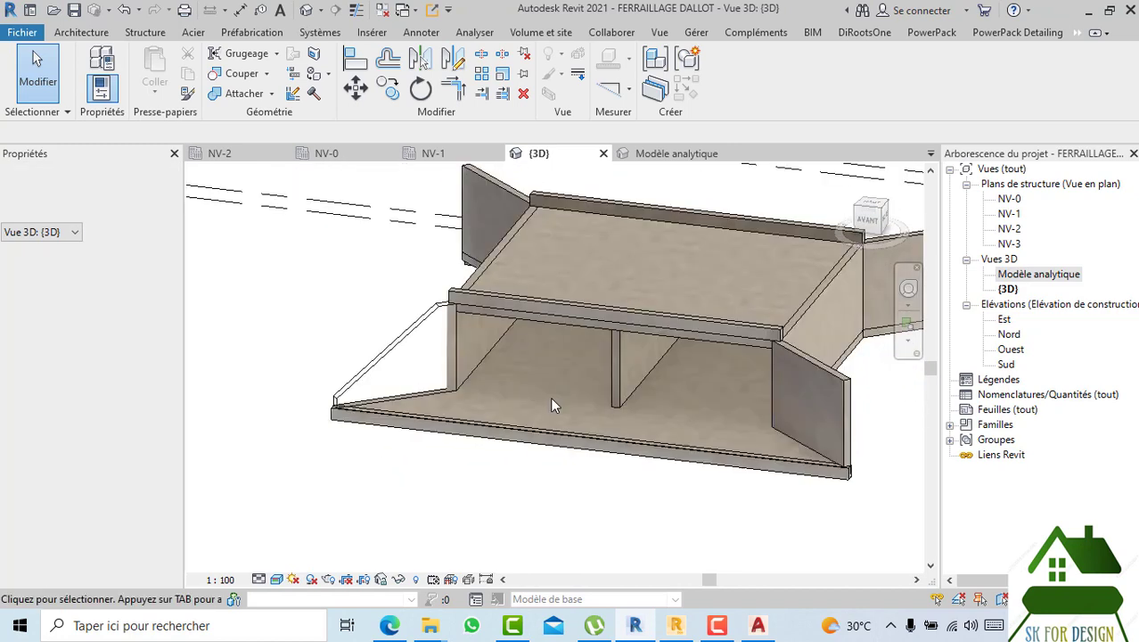
click(419, 338)
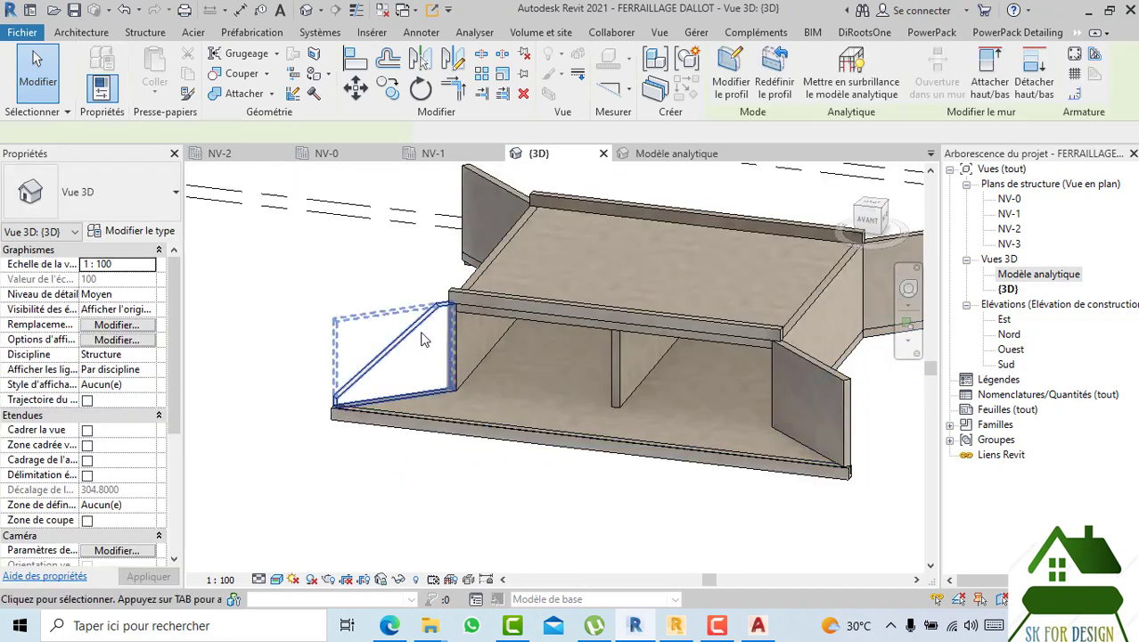
click(271, 93)
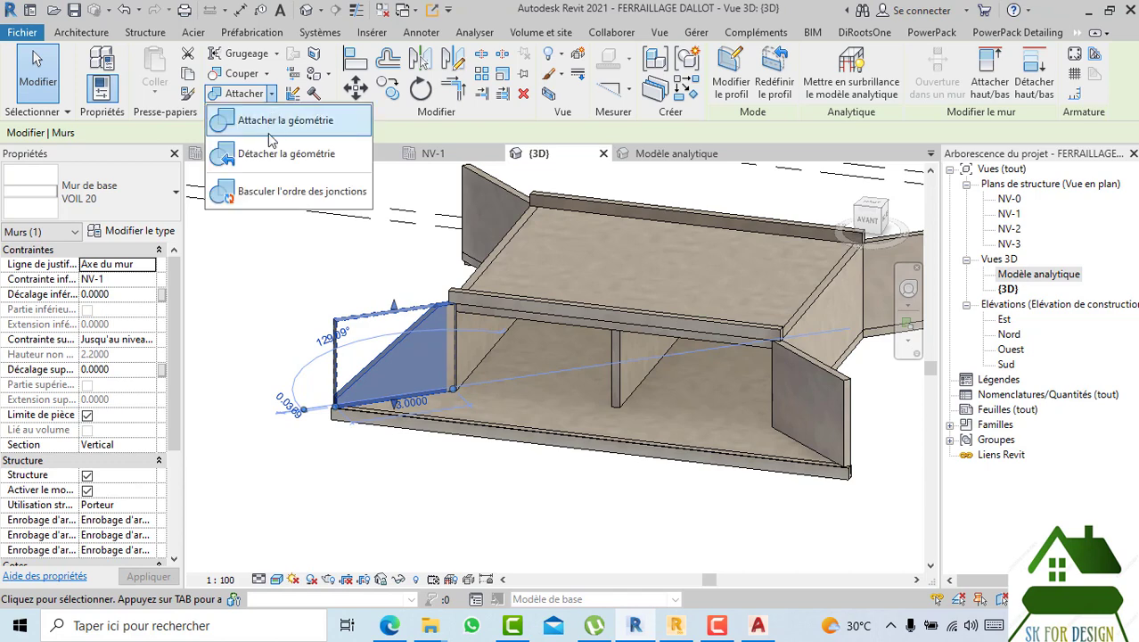
click(290, 122)
key(Escape)
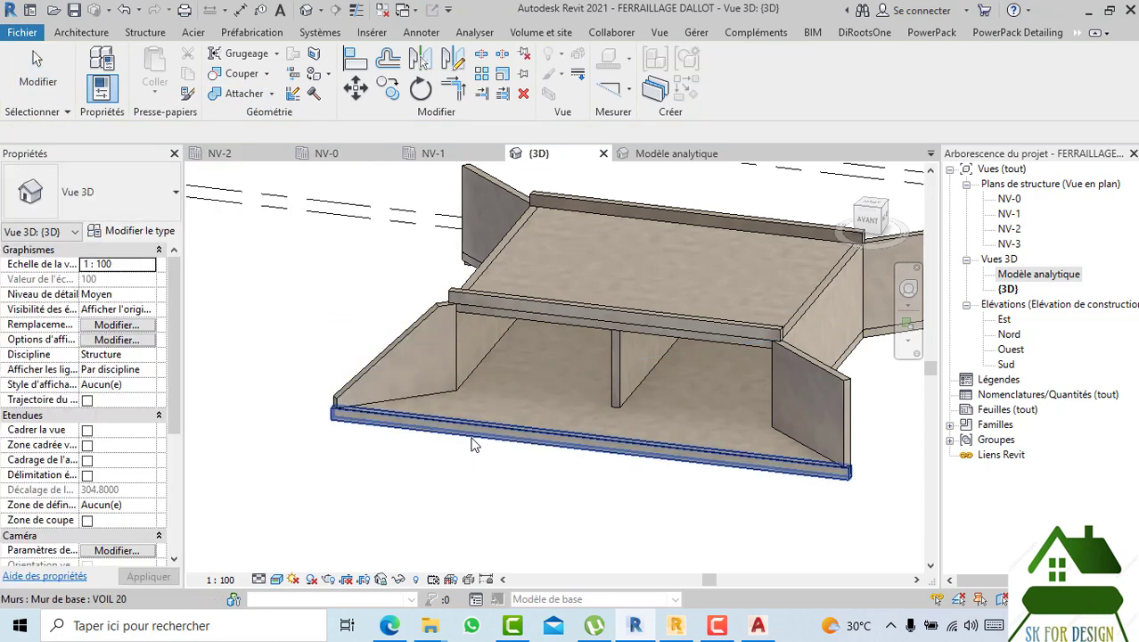
- Delete the front right wing wall and both rear wing walls, keeping only the sloped front left one
scroll(445, 356, up, 5)
scroll(543, 447, down, 5)
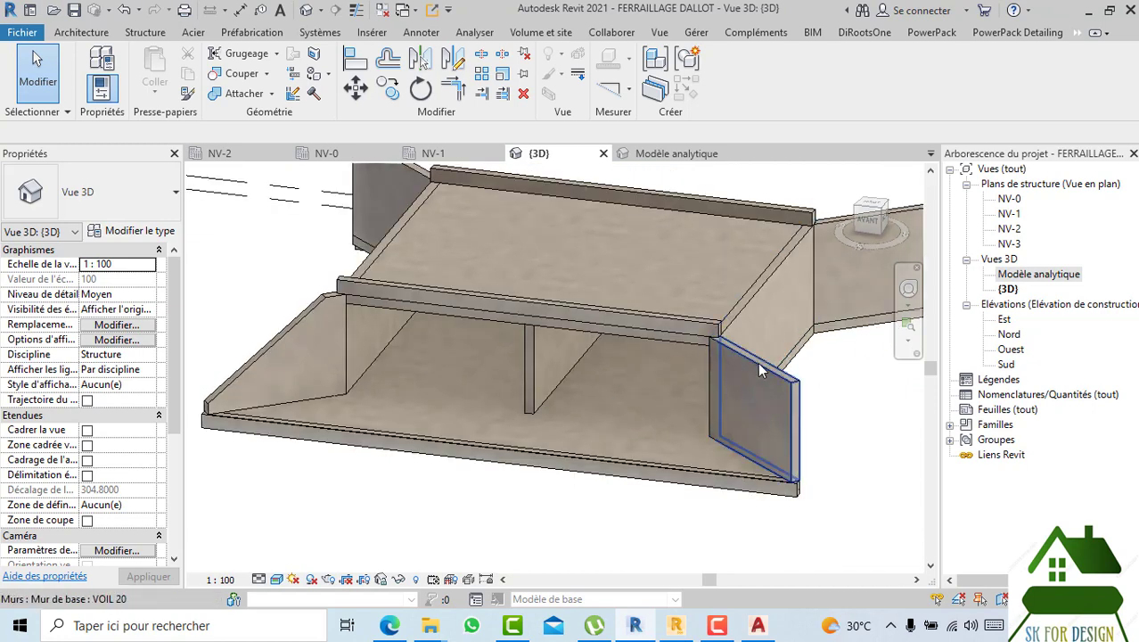
click(759, 374)
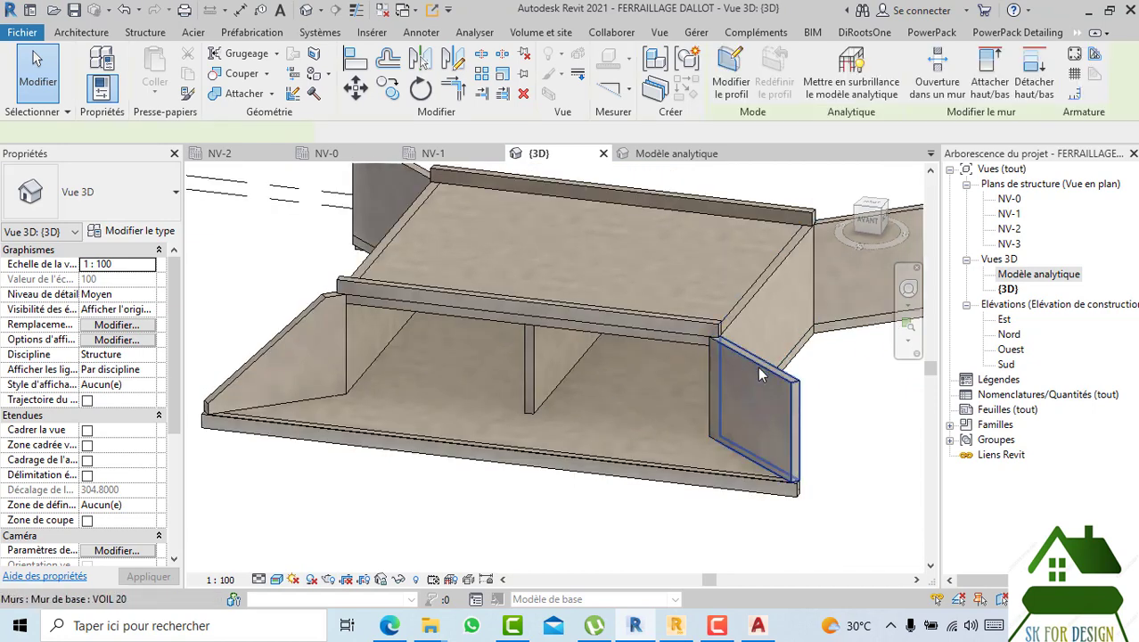
key(Escape)
click(833, 258)
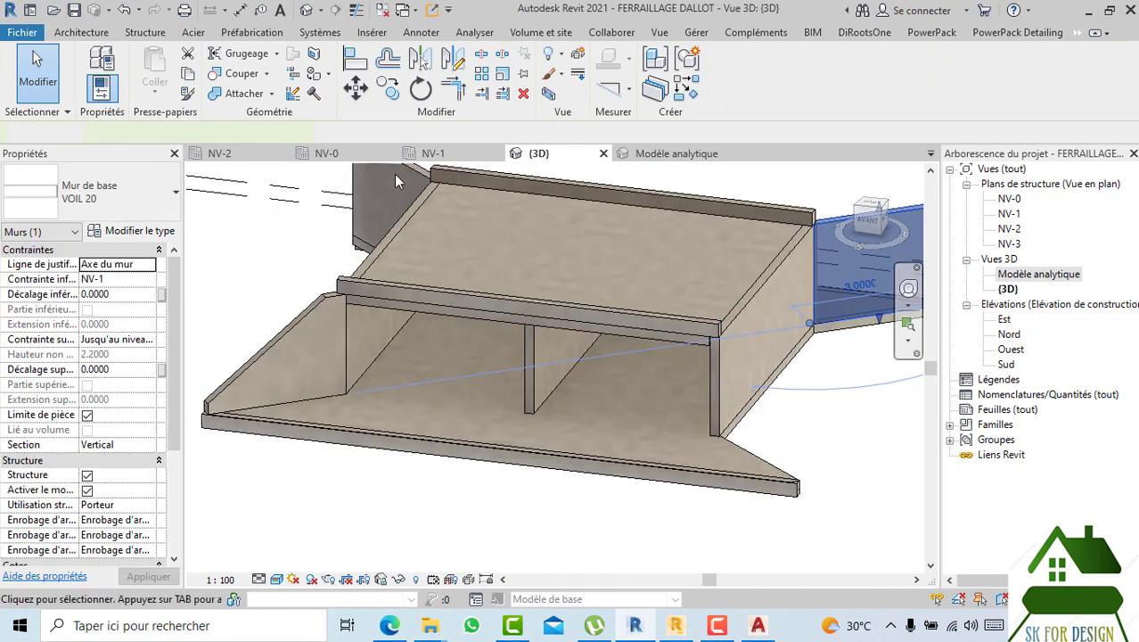
key(Escape)
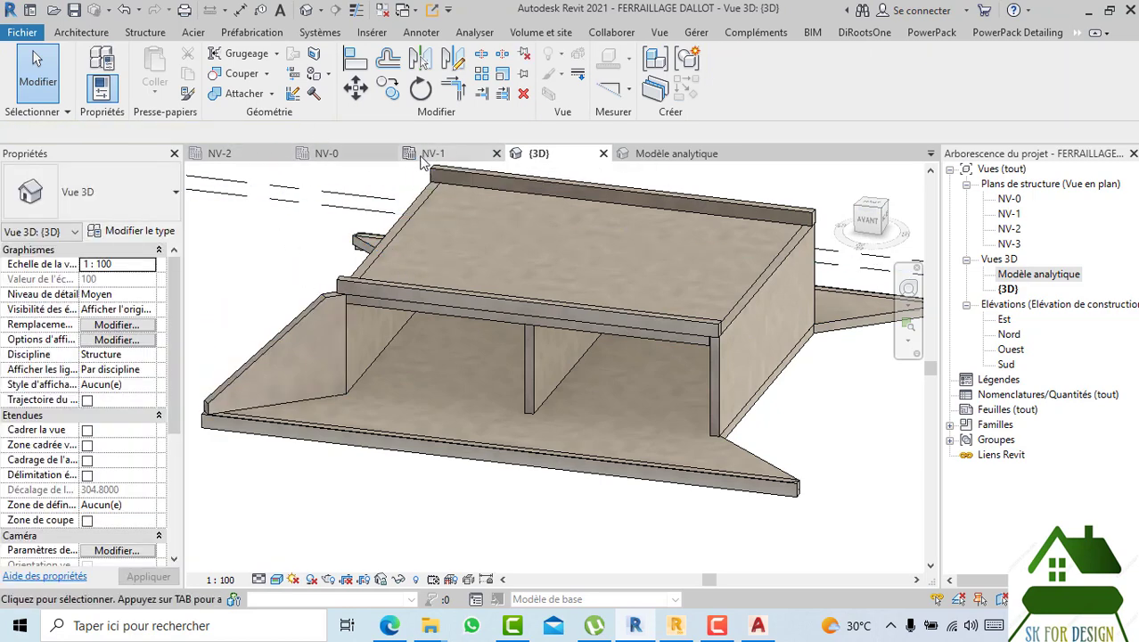
- In the NV-2 plan, mirror a copy of the sloped wing wall to the opposite side using a drawn axis along grid line B
click(429, 156)
scroll(408, 236, down, 1)
scroll(369, 437, up, 2)
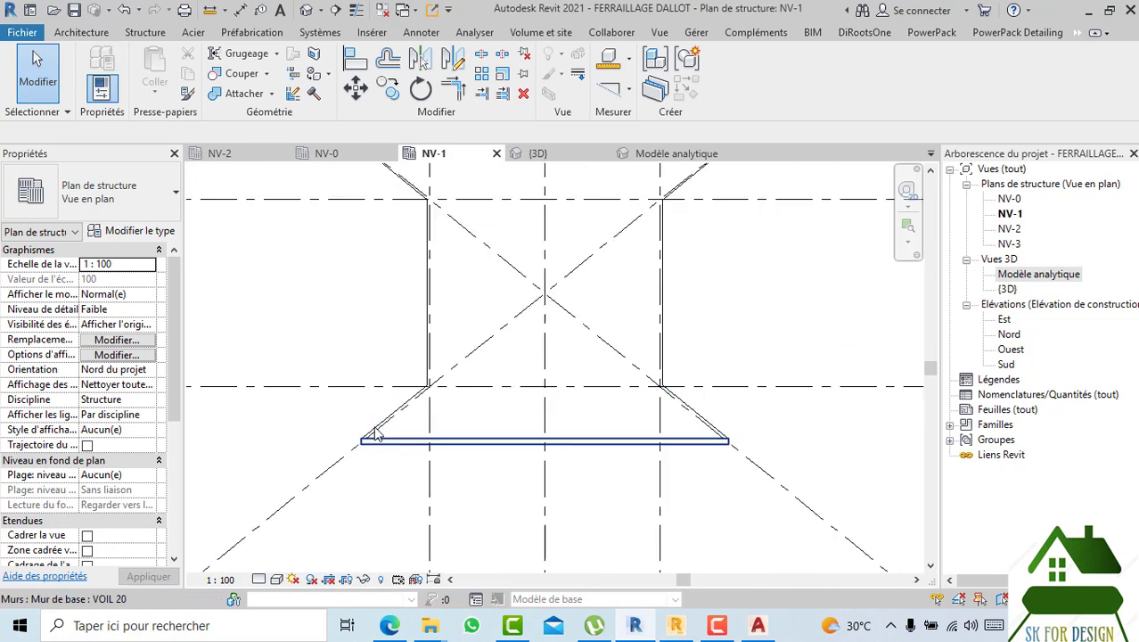
click(329, 154)
click(537, 153)
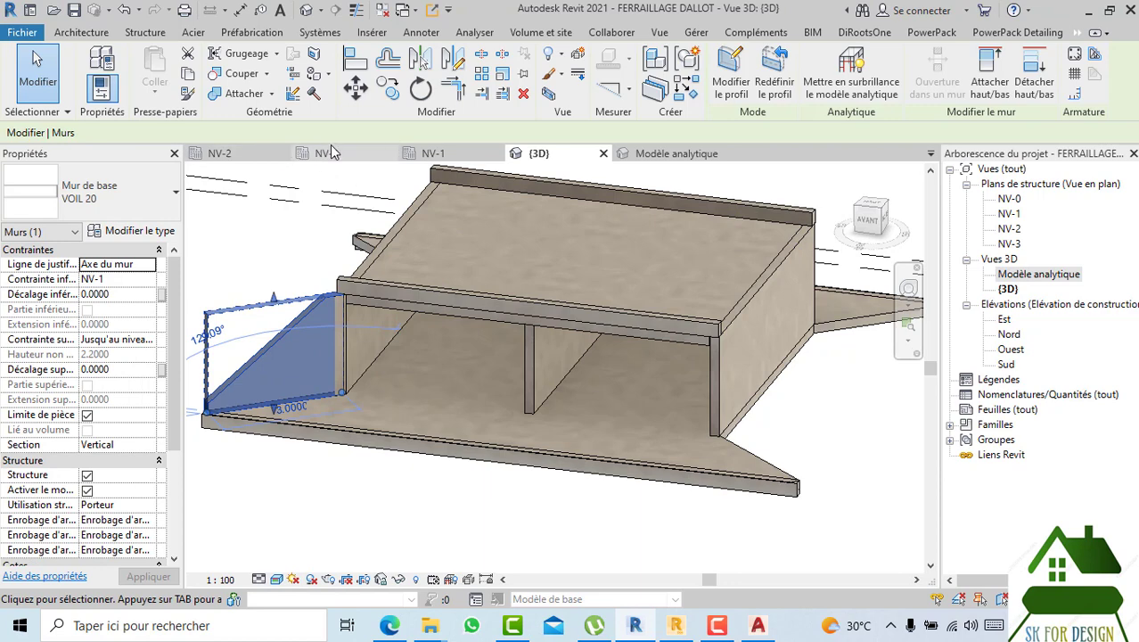
click(258, 154)
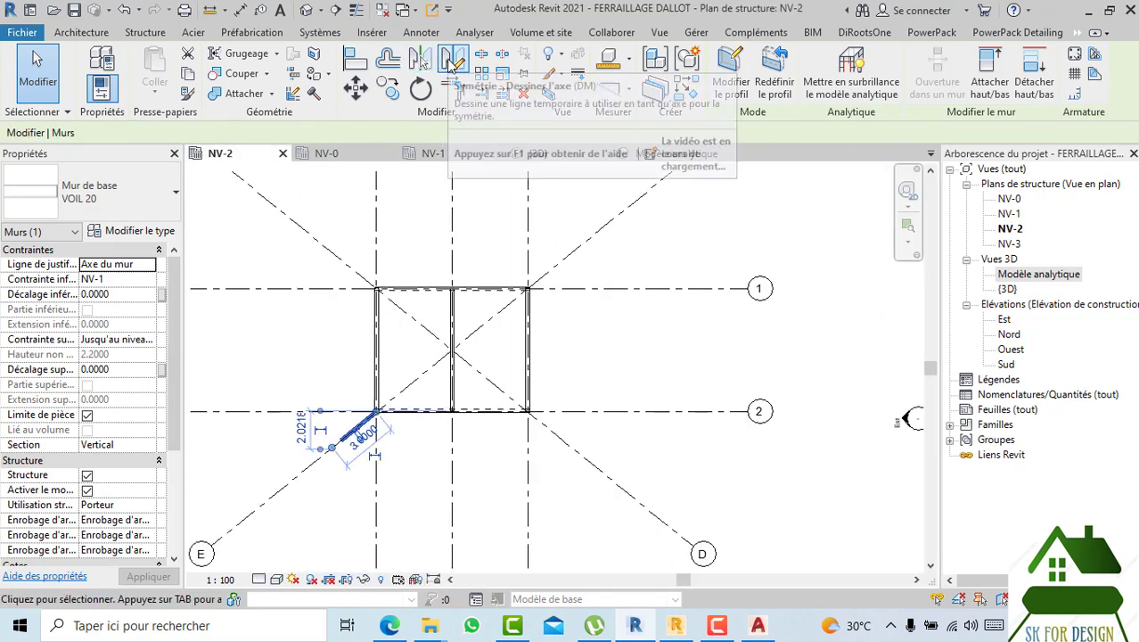
click(452, 59)
scroll(442, 414, up, 3)
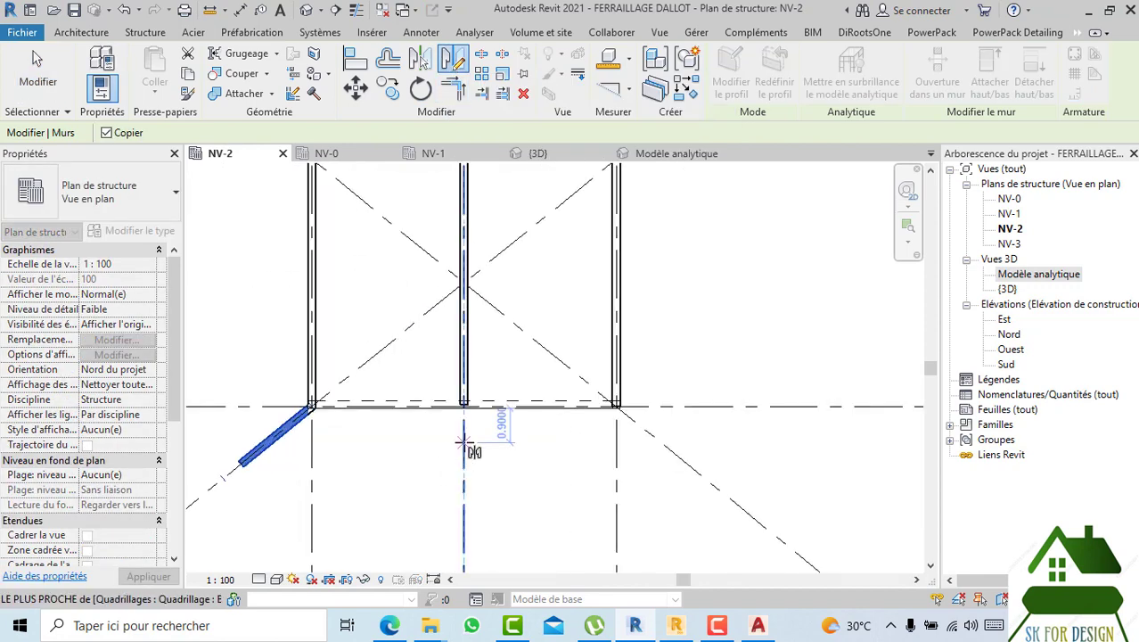
click(464, 441)
click(461, 522)
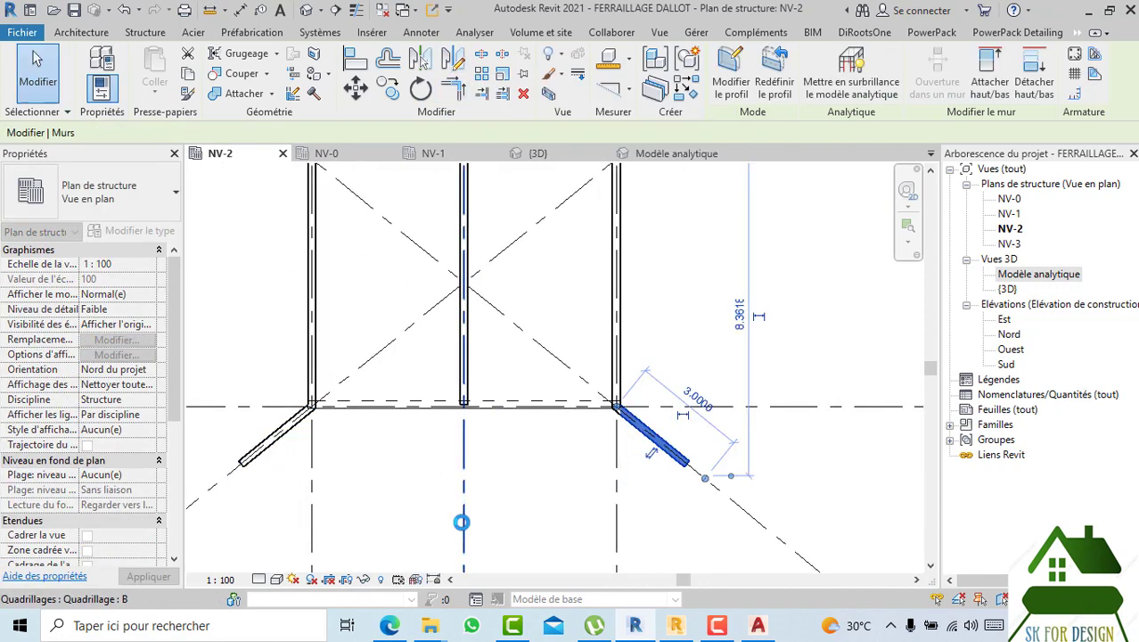
- Delete the mirrored front right wing wall in the NV-2 plan
click(282, 450)
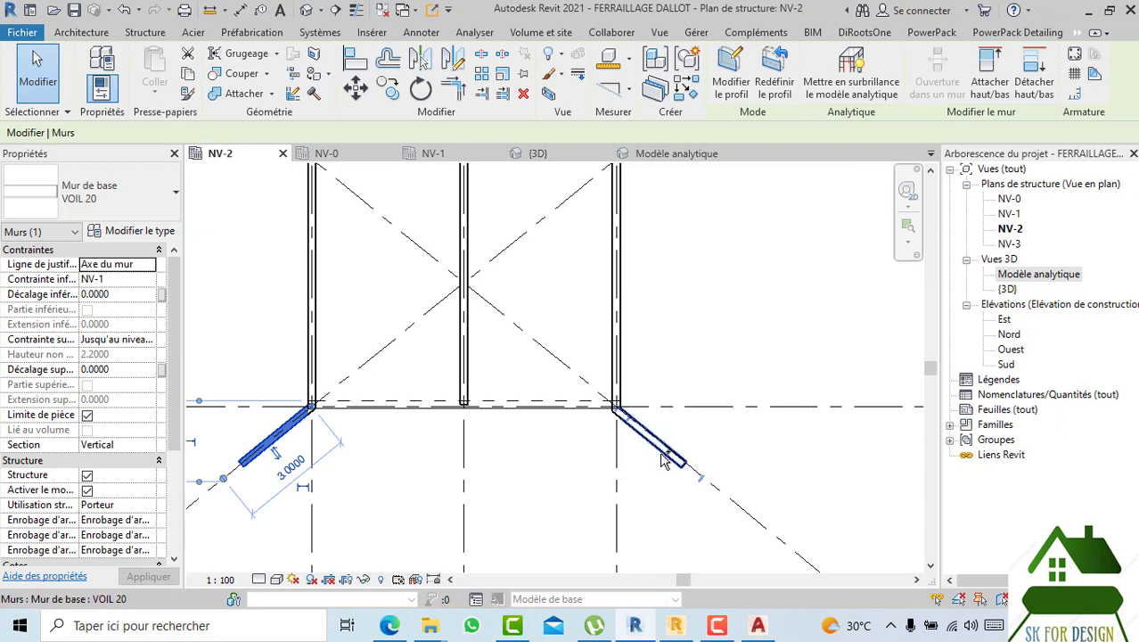
scroll(675, 490, up, 3)
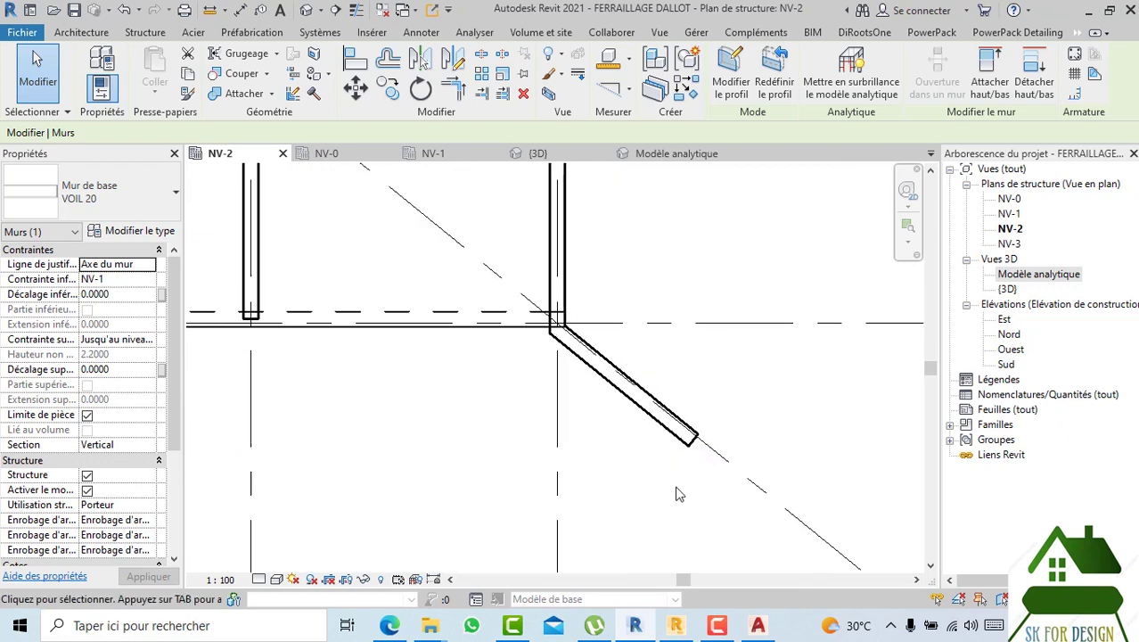
scroll(767, 465, down, 3)
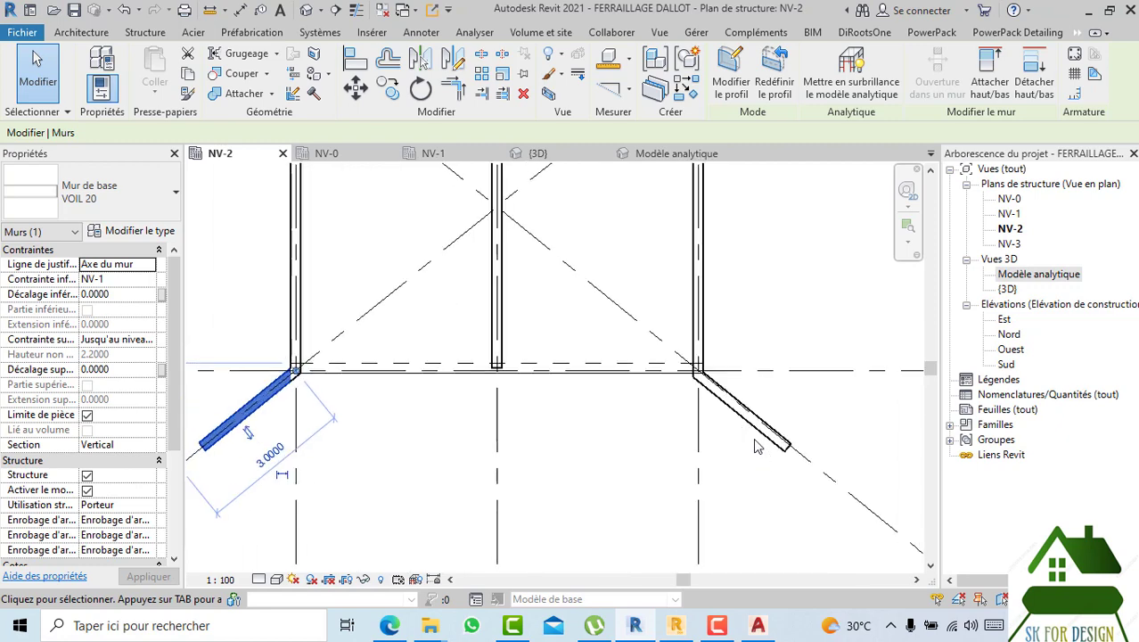
scroll(710, 401, up, 3)
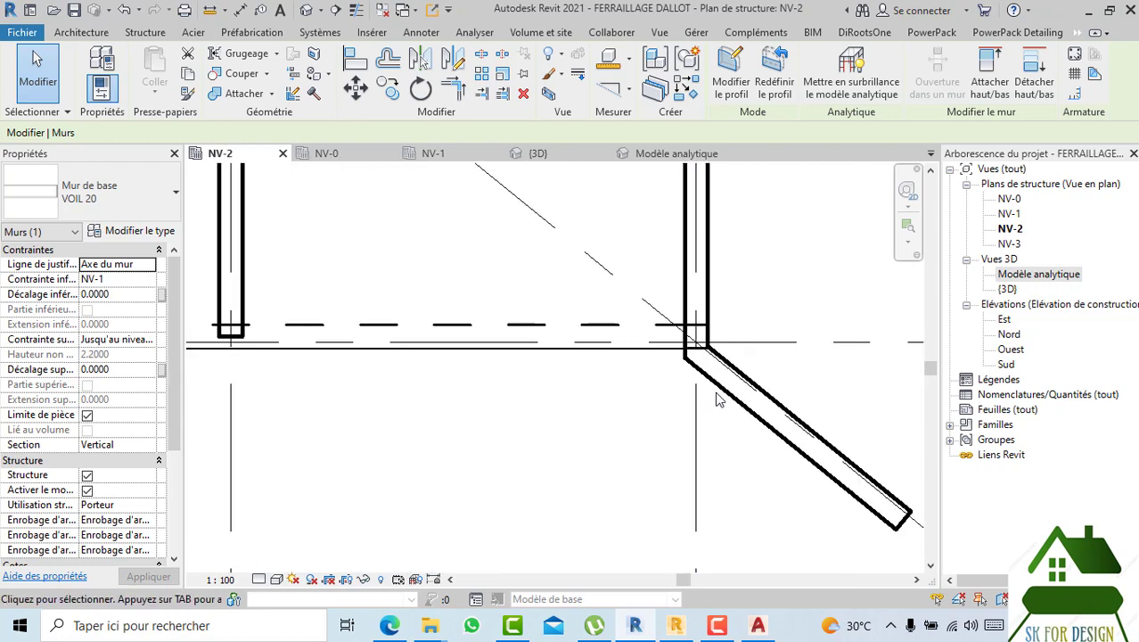
click(726, 397)
key(Delete)
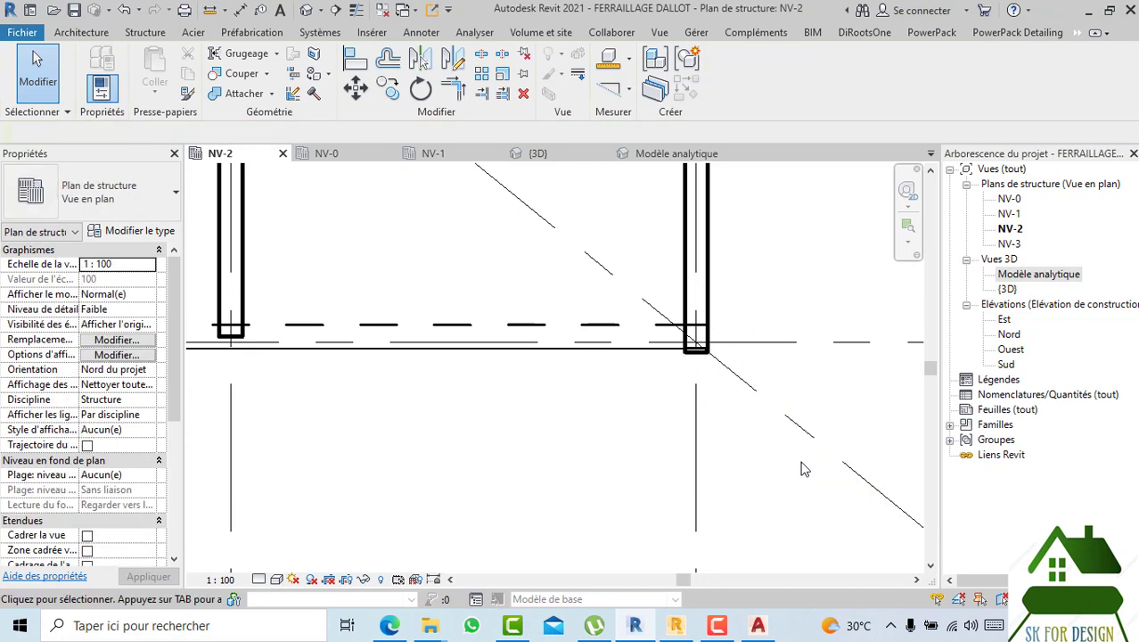
- Mirror a copy of the sloped front left wing wall to the front right corner with an axis drawn along grid line B
scroll(802, 468, down, 2)
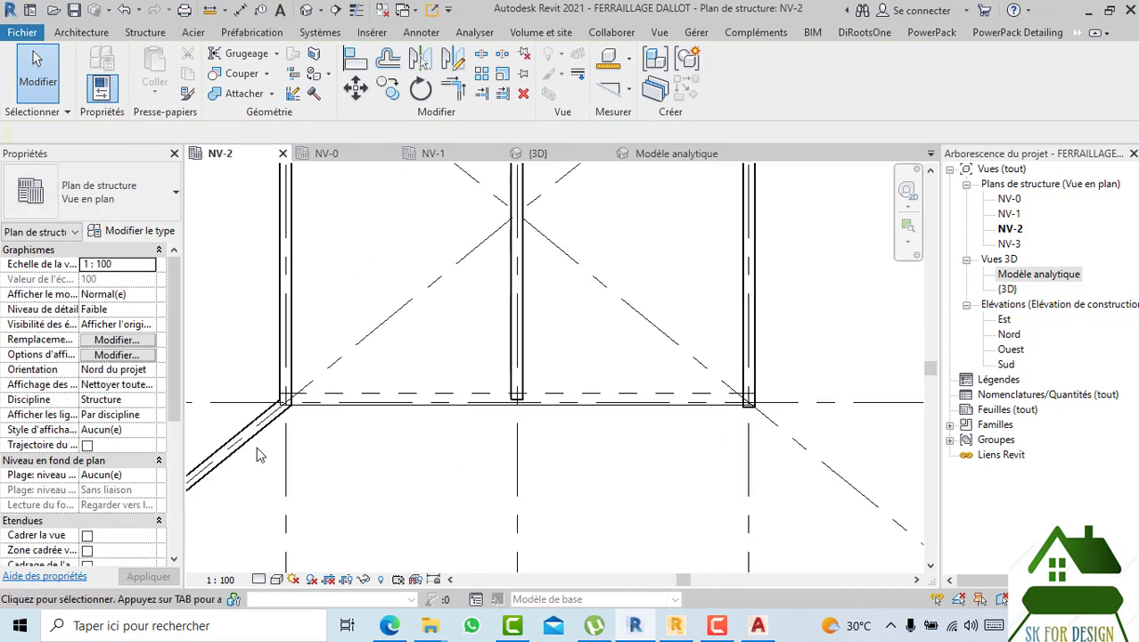
click(236, 437)
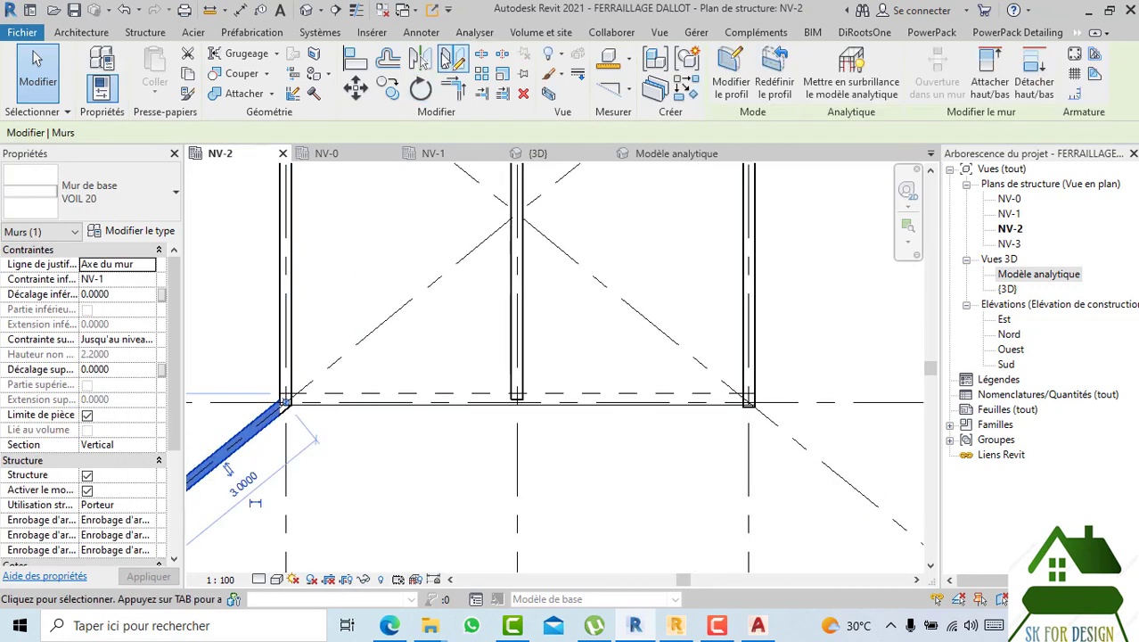
key(m)
key(m)
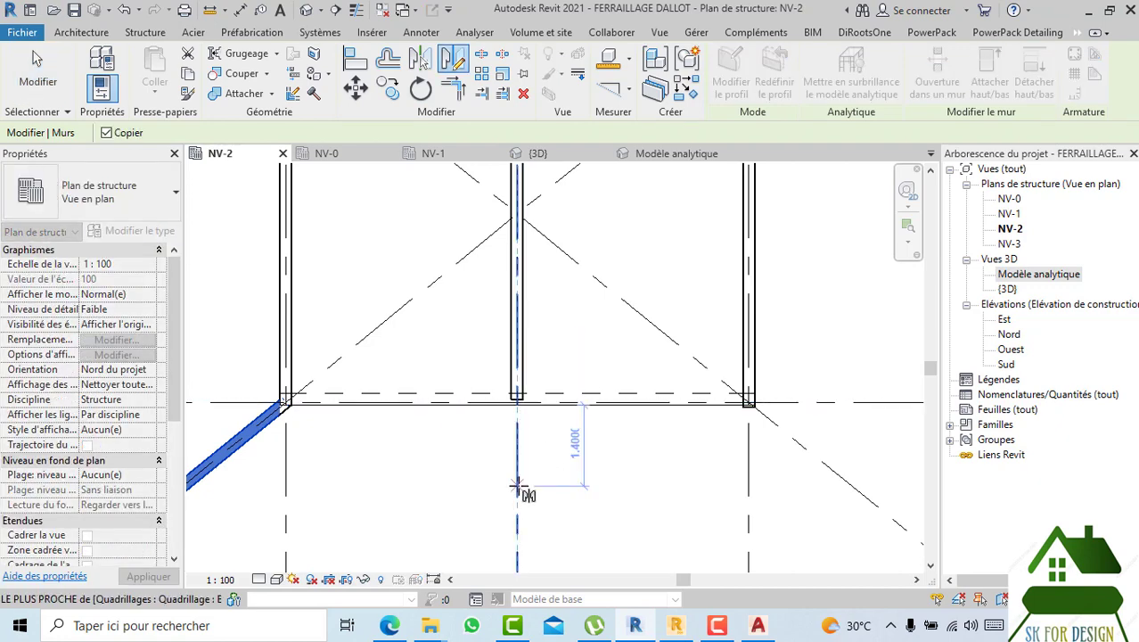
click(516, 481)
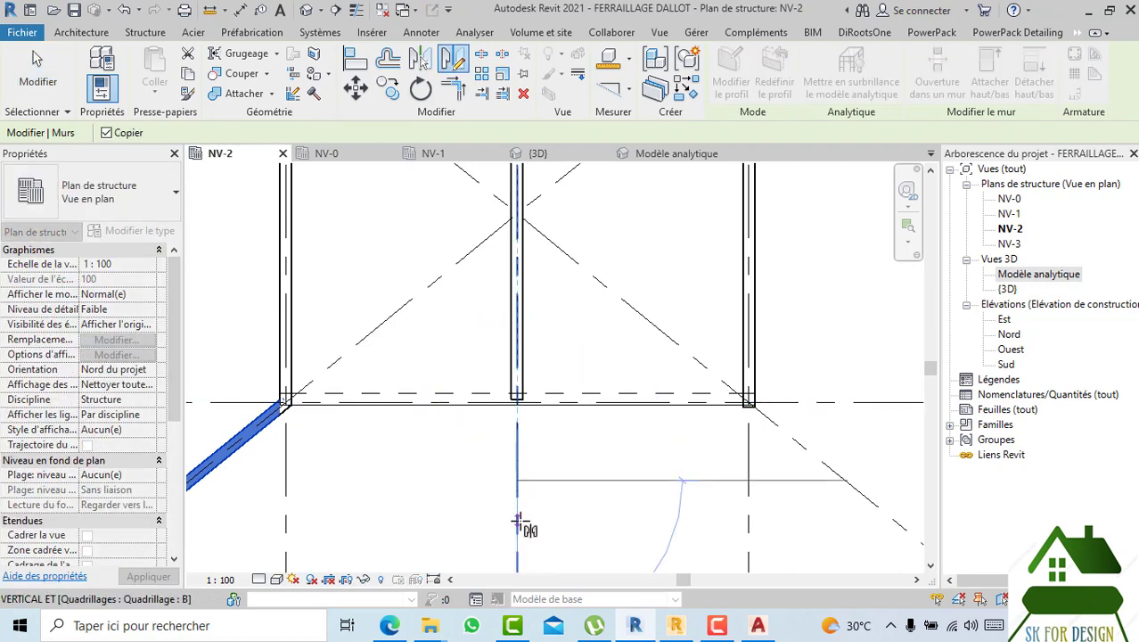
click(520, 523)
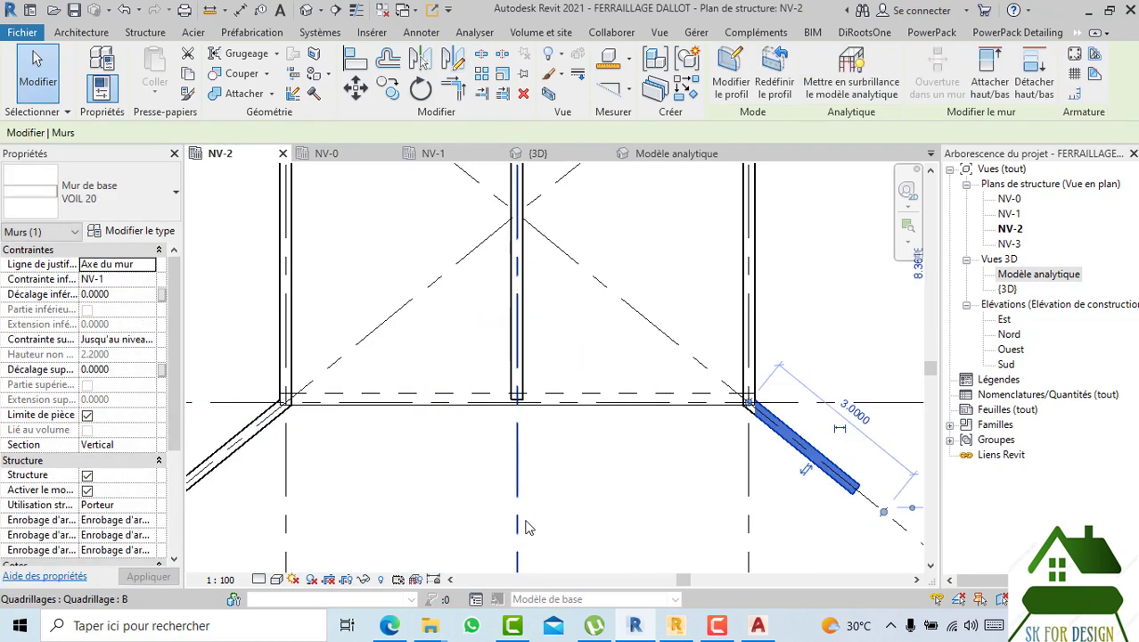
click(595, 515)
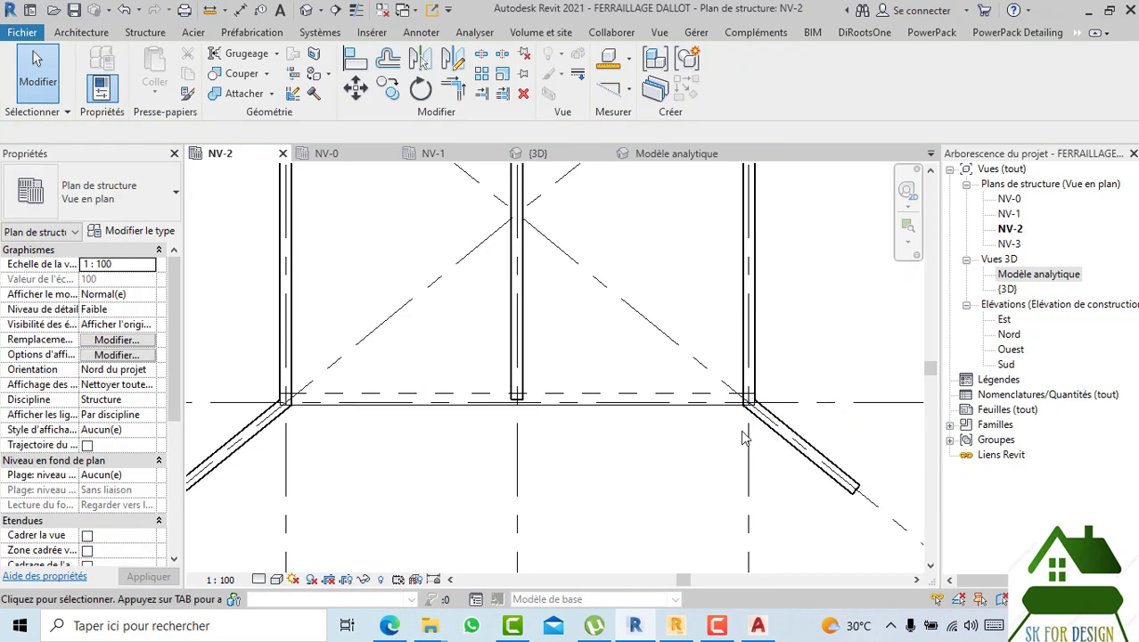
- Mirror copies of both front wing walls to the rear corners with a horizontal axis drawn through the culvert's centre
click(784, 450)
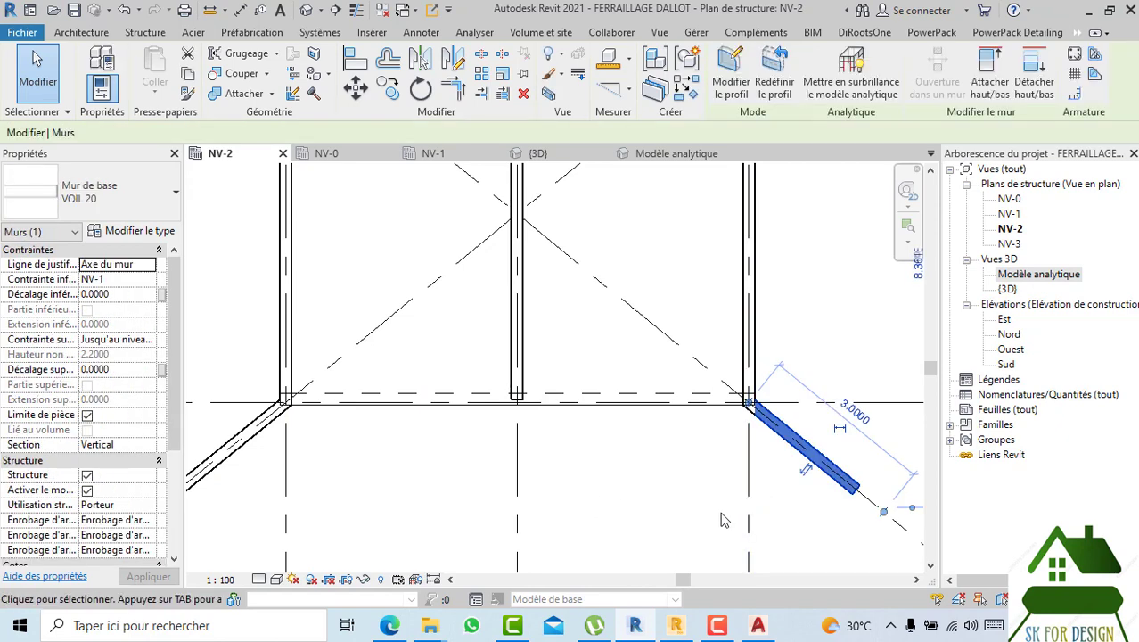
ctrl+click(254, 441)
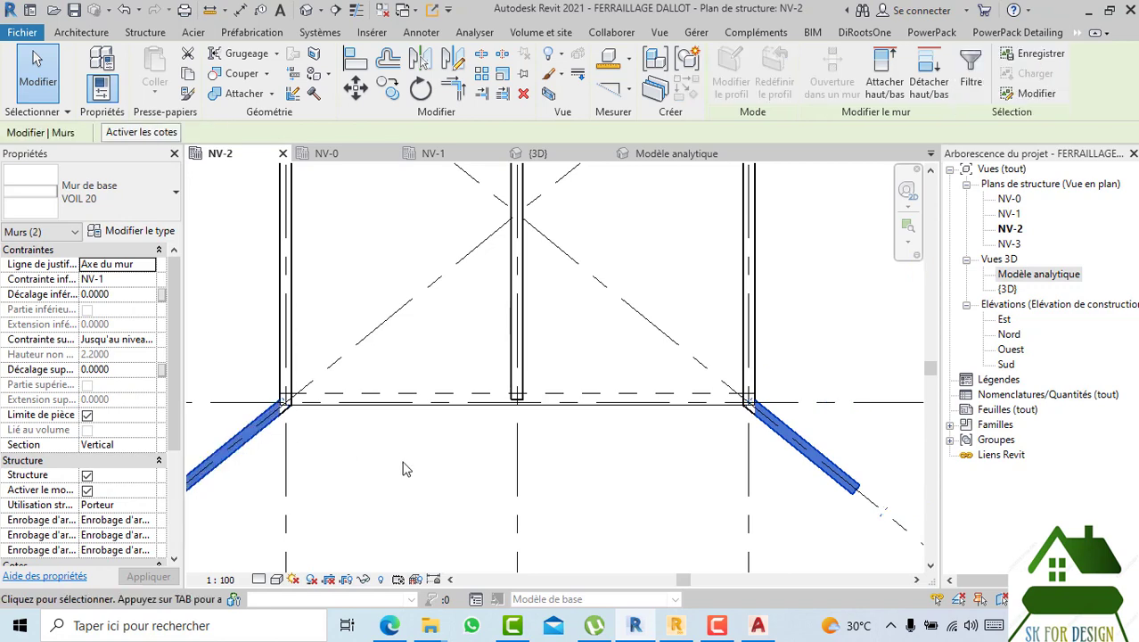
scroll(402, 466, down, 3)
click(453, 59)
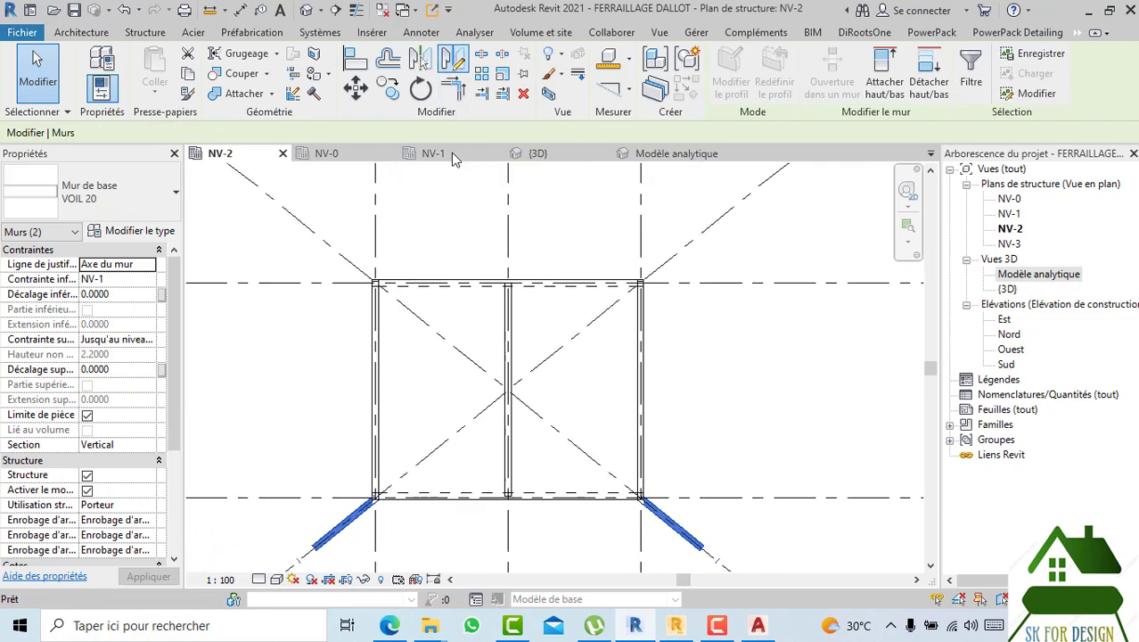
scroll(382, 410, up, 2)
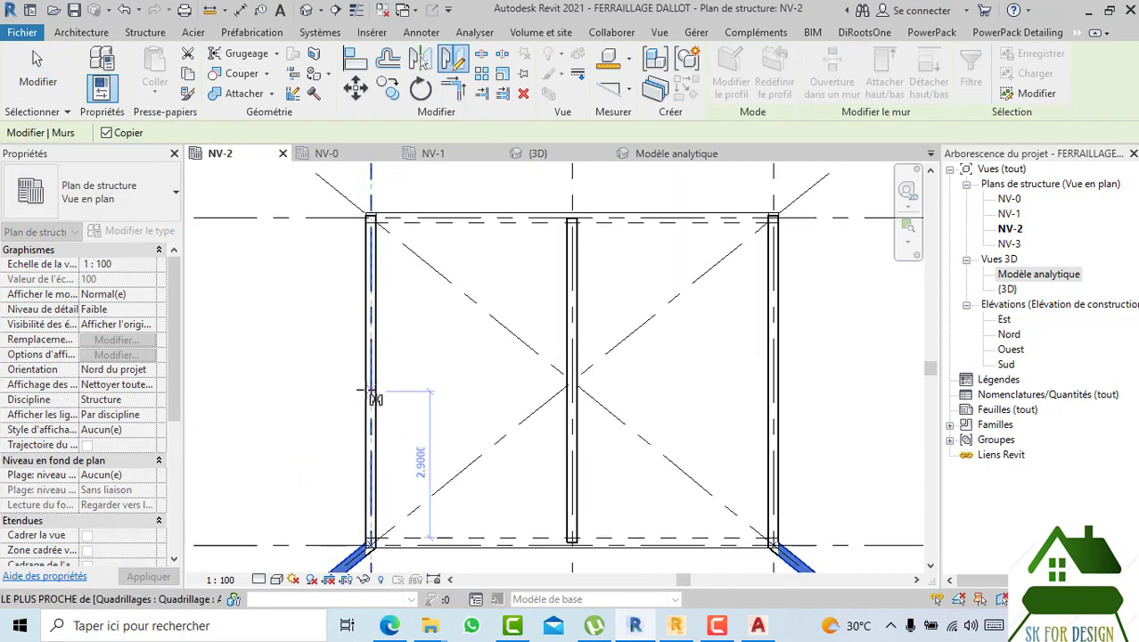
click(374, 383)
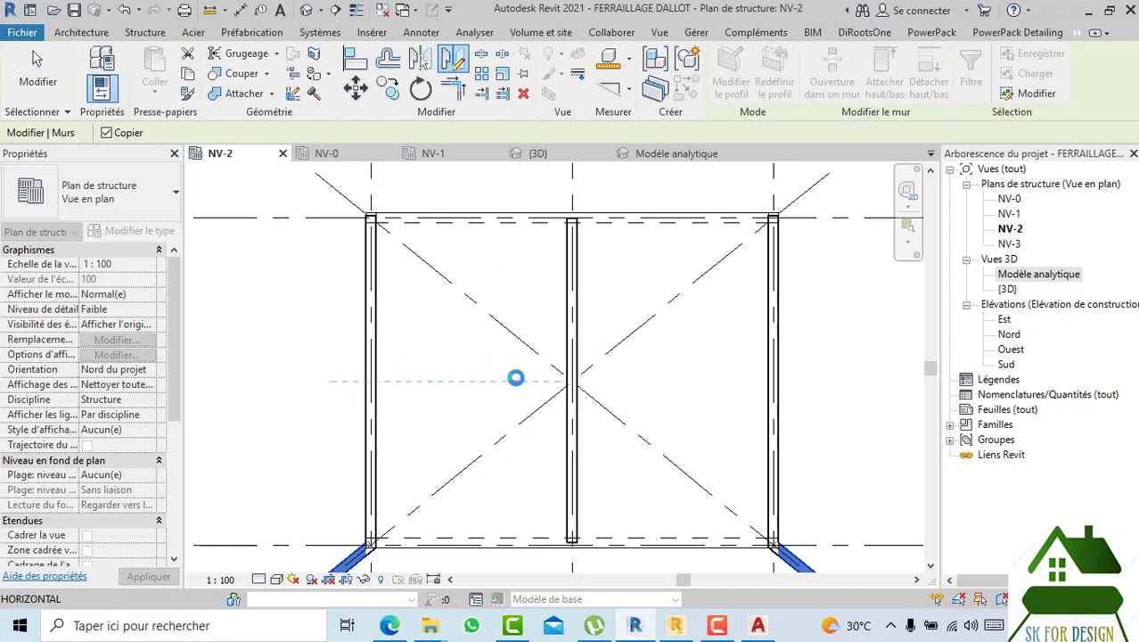
click(515, 378)
scroll(484, 377, down, 2)
key(Escape)
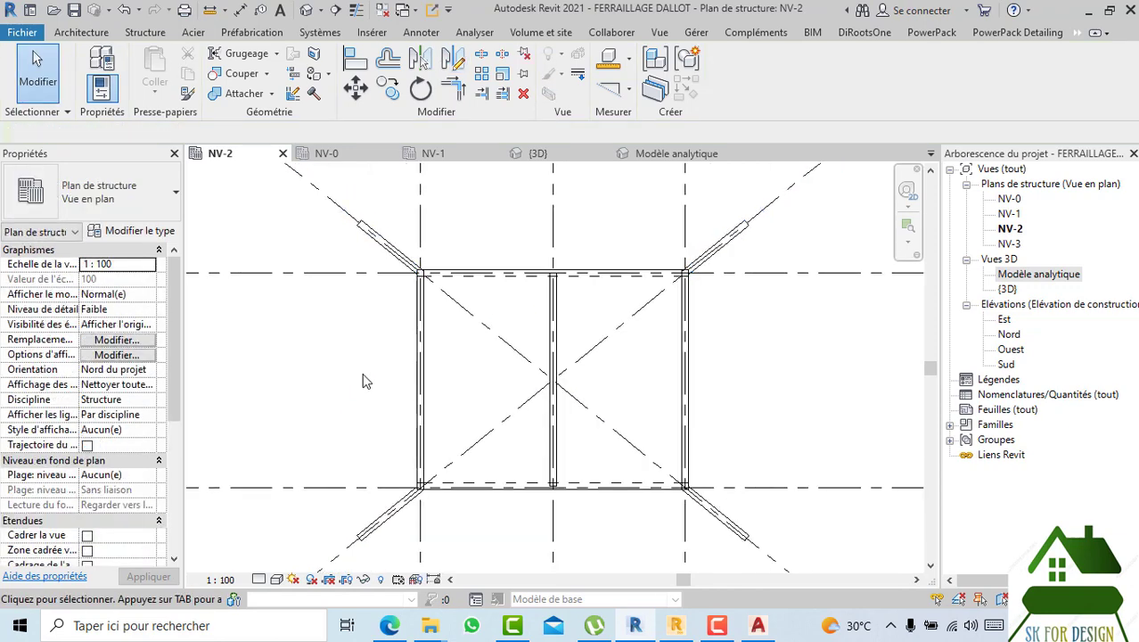
- Extend the rear end of the central wall to the midpoint of the rear edge wall's outer face
scroll(369, 308, up, 2)
middle_drag(368, 307, 373, 389)
scroll(513, 312, up, 3)
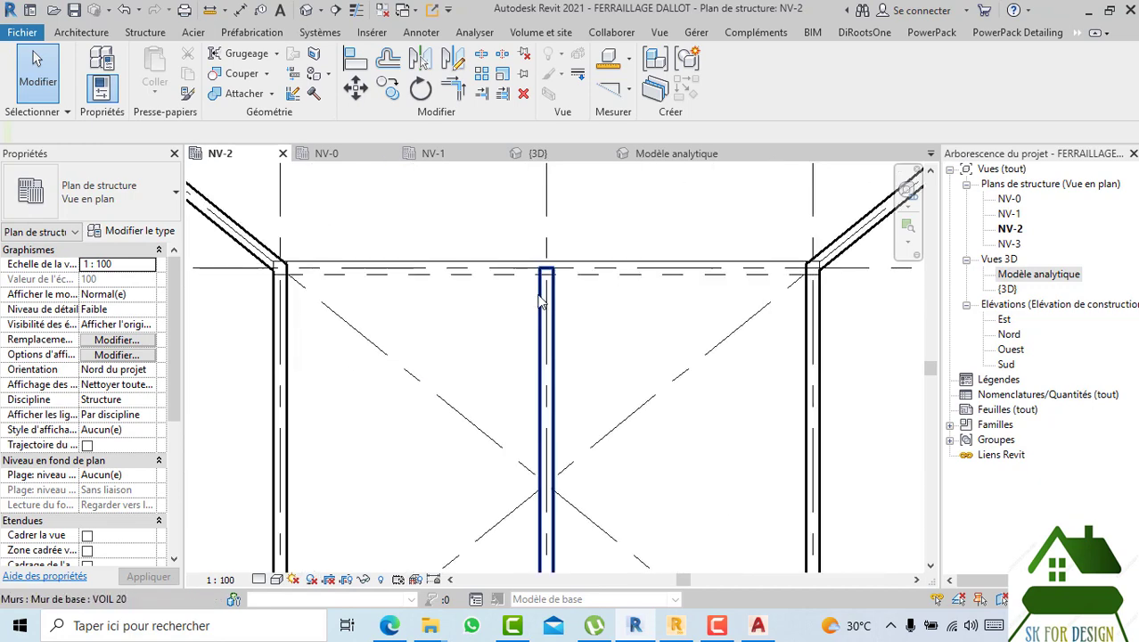
click(540, 302)
scroll(543, 276, up, 3)
key(d)
key(m)
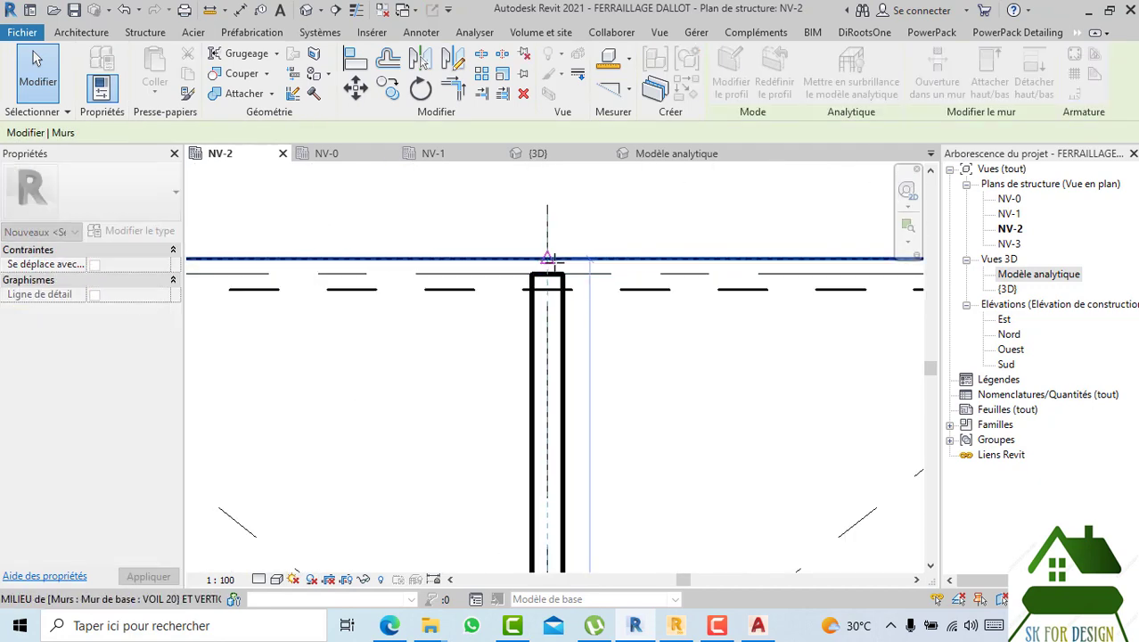
key(Escape)
scroll(545, 259, down, 5)
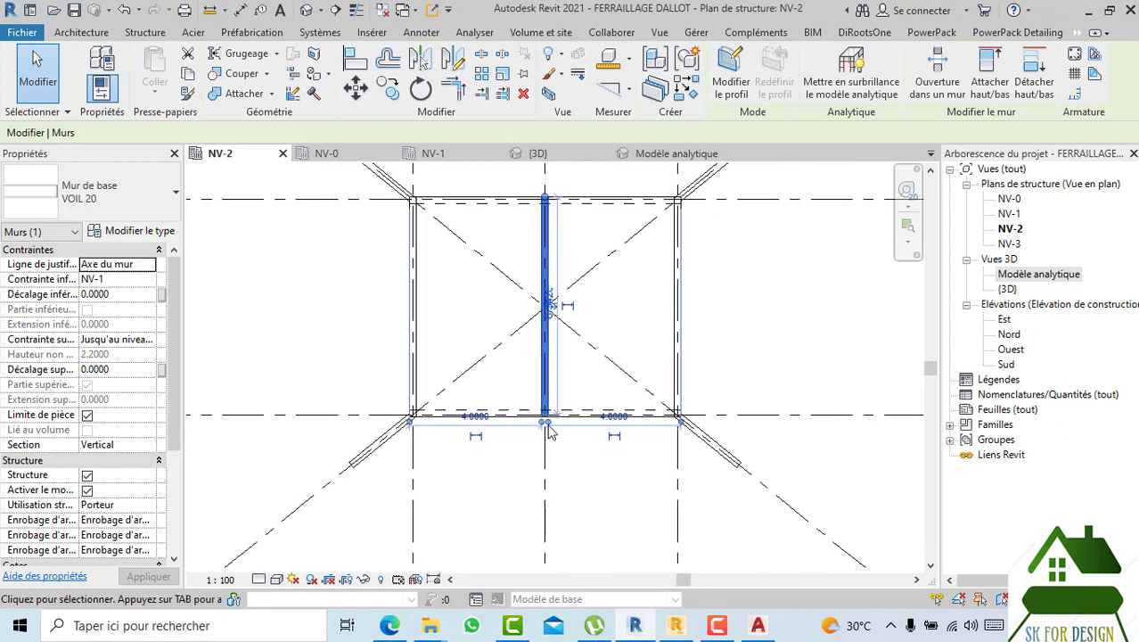
- Extend the front end of the central wall to the midpoint of the front edge wall's outer face
scroll(548, 433, up, 4)
key(l)
key(i)
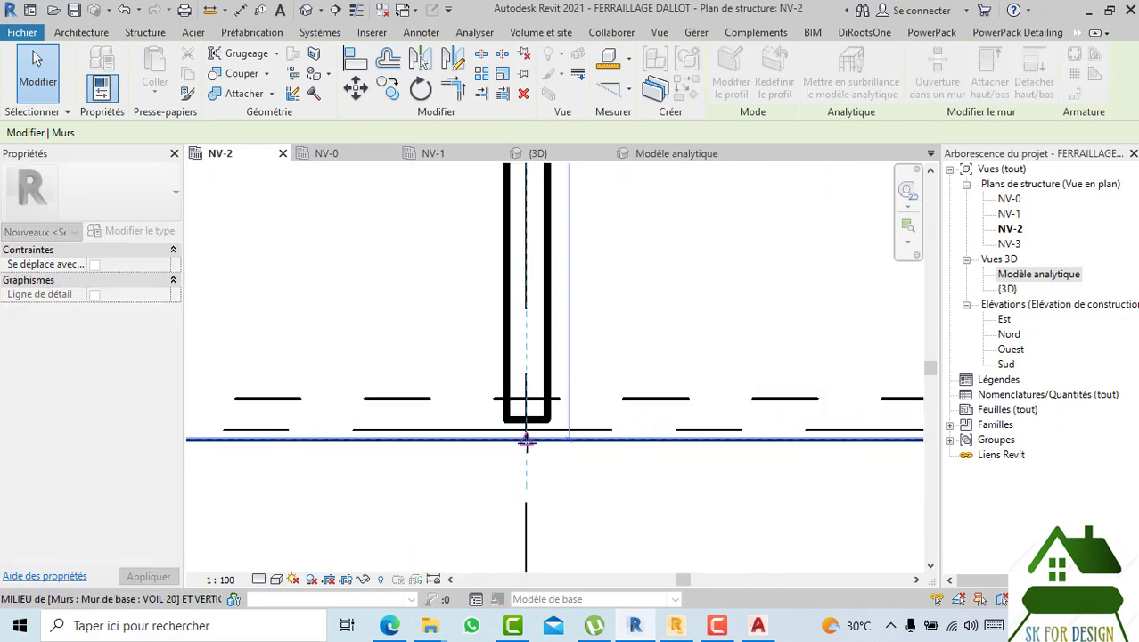
key(Escape)
key(Escape)
scroll(581, 526, down, 5)
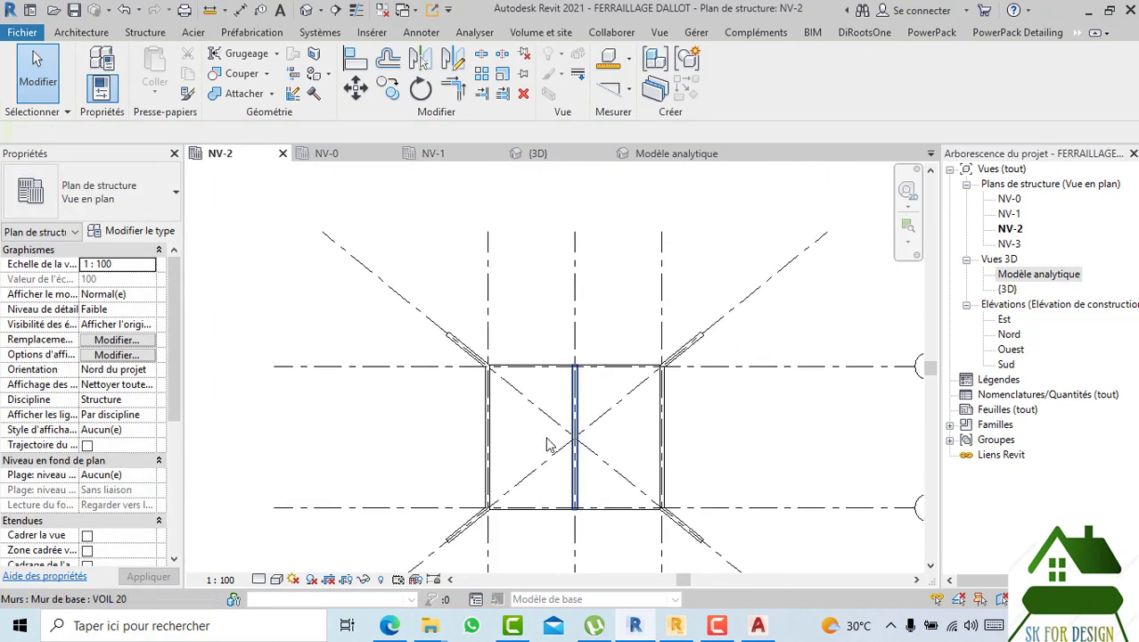
- Examine the culvert and its four sloped wing walls from several sides in the {3D} view
click(537, 153)
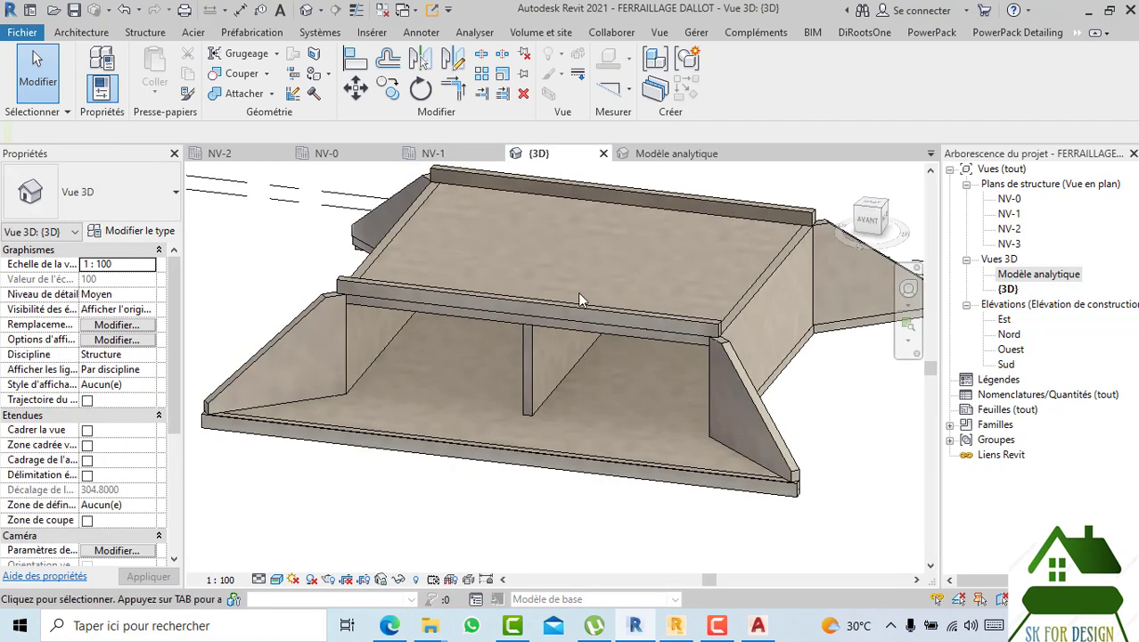
click(880, 212)
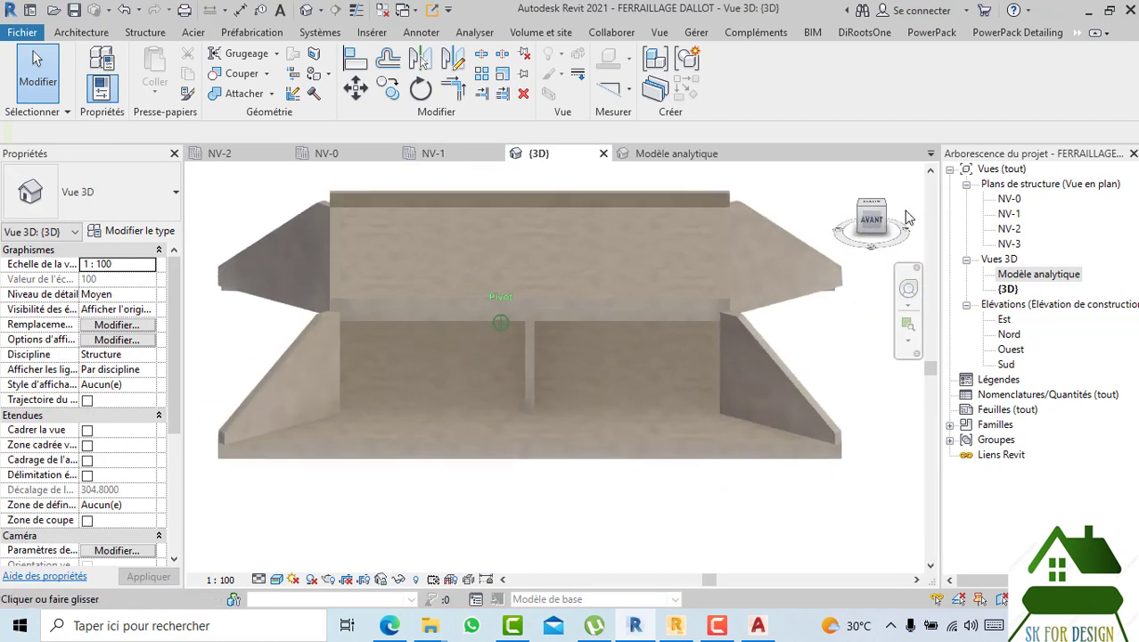
shift+middle_drag(205, 196, 282, 214)
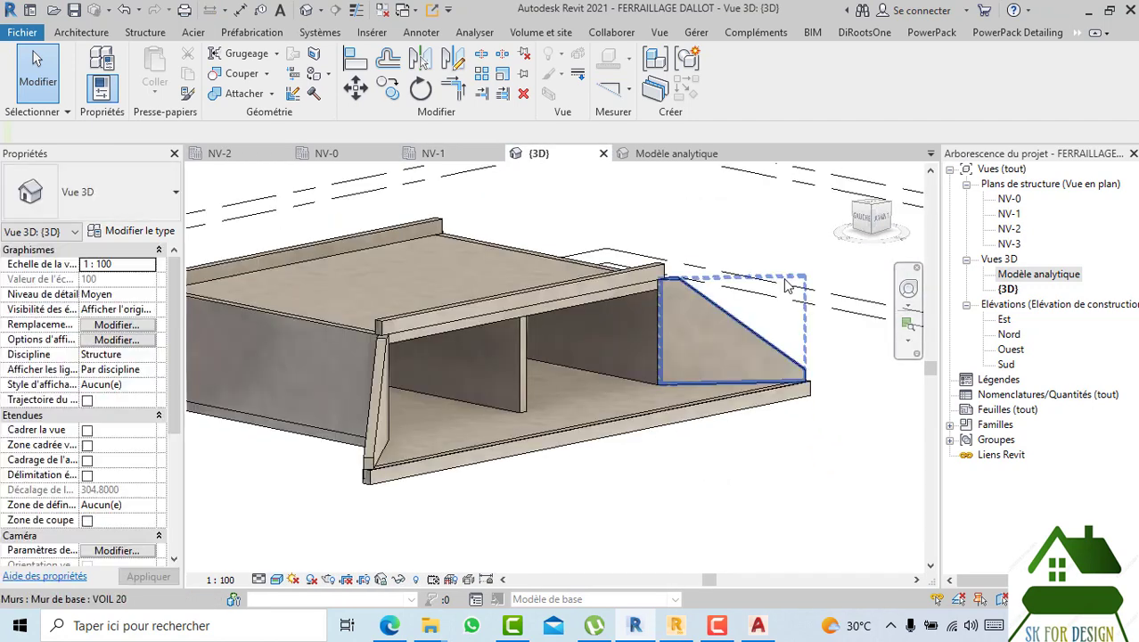
scroll(790, 282, down, 1)
drag(858, 222, 328, 211)
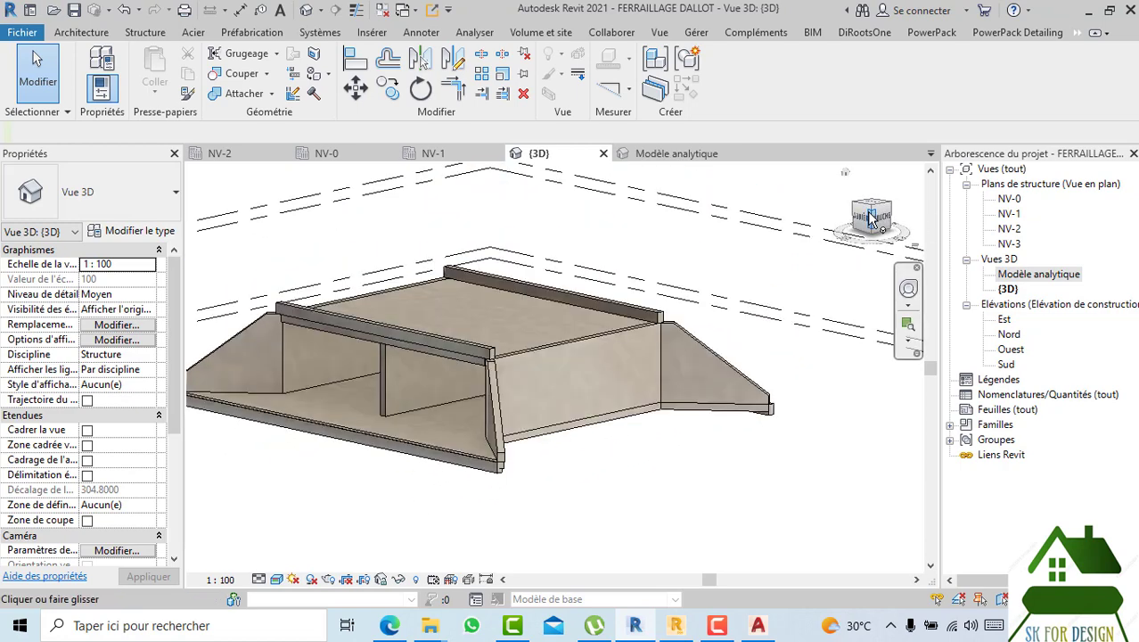
drag(869, 213, 868, 249)
scroll(661, 303, down, 1)
middle_drag(629, 401, 794, 326)
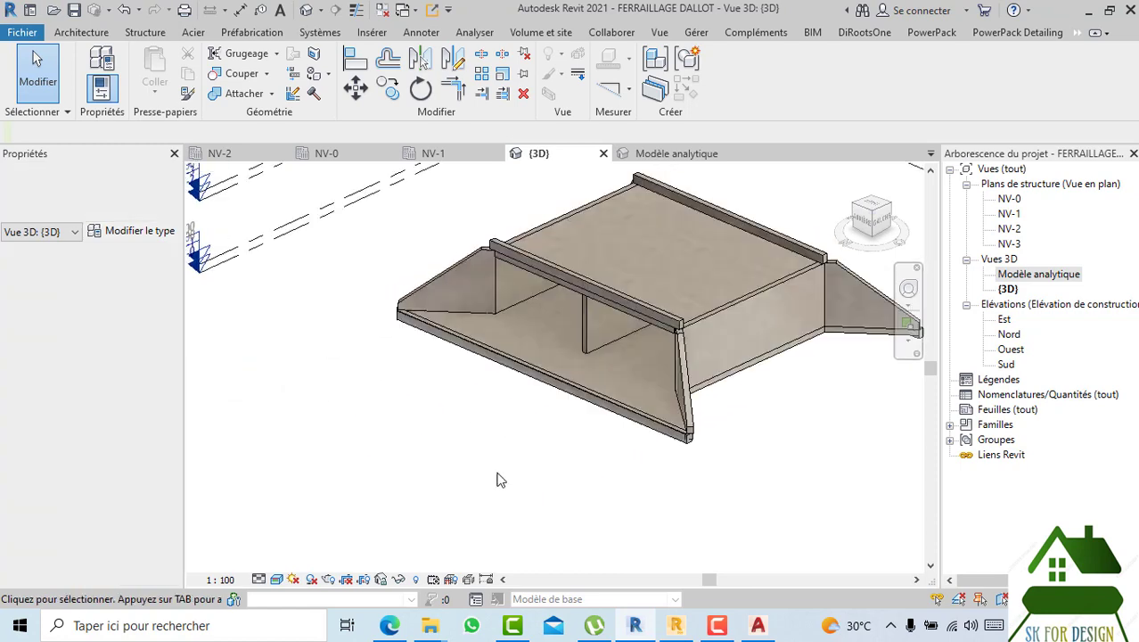
- Set the {3D} view's detail level to Elevé and choose its visual style
click(261, 579)
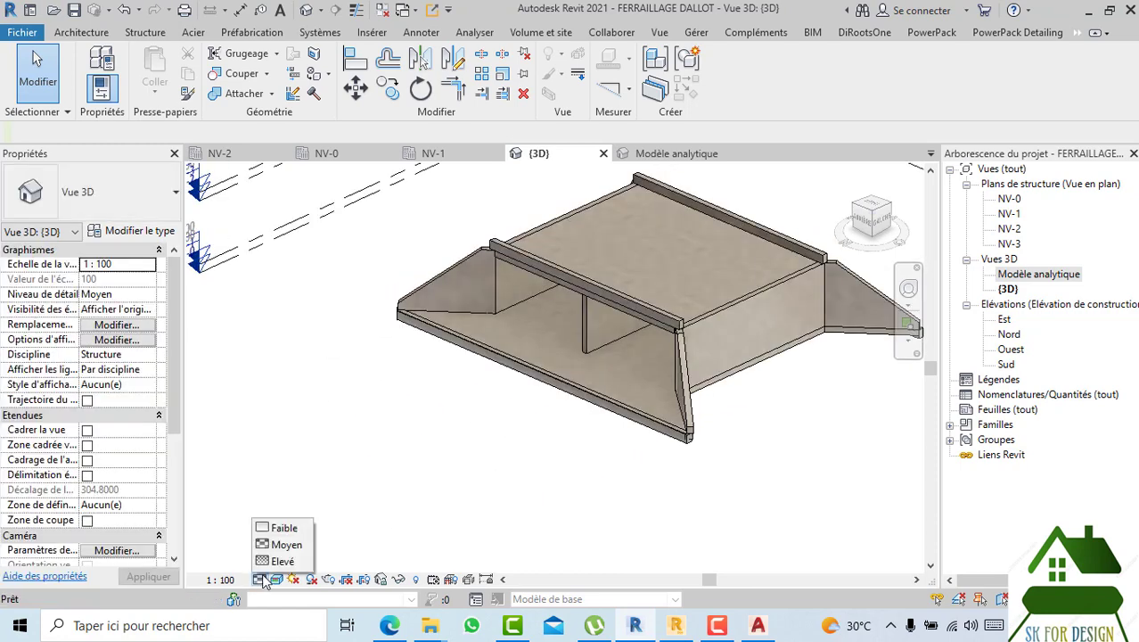
click(269, 561)
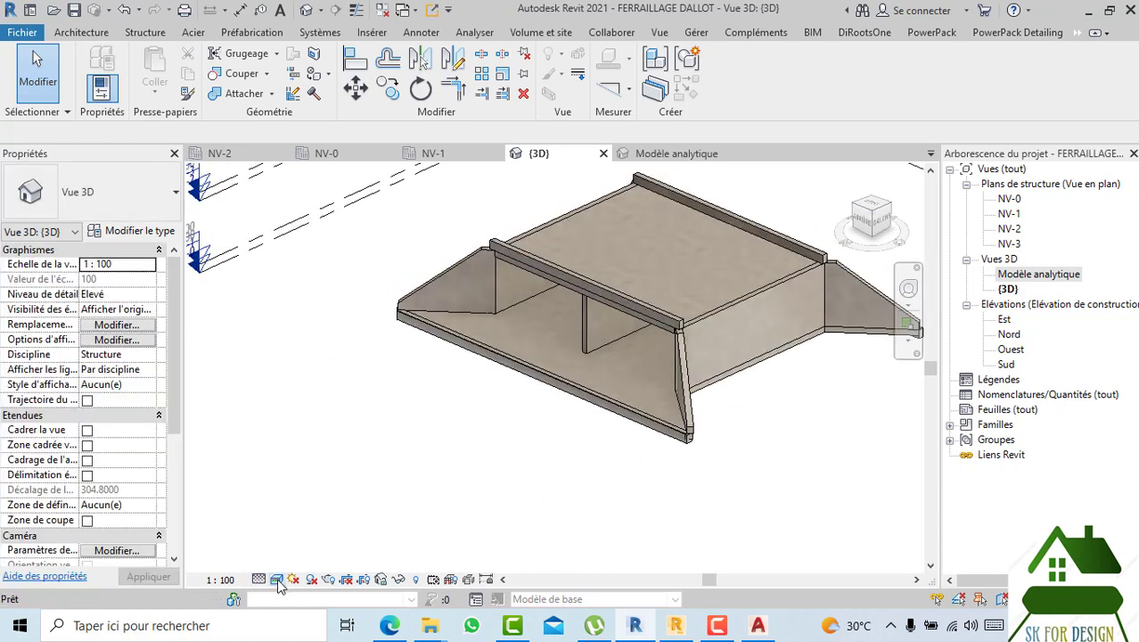
click(277, 580)
click(301, 571)
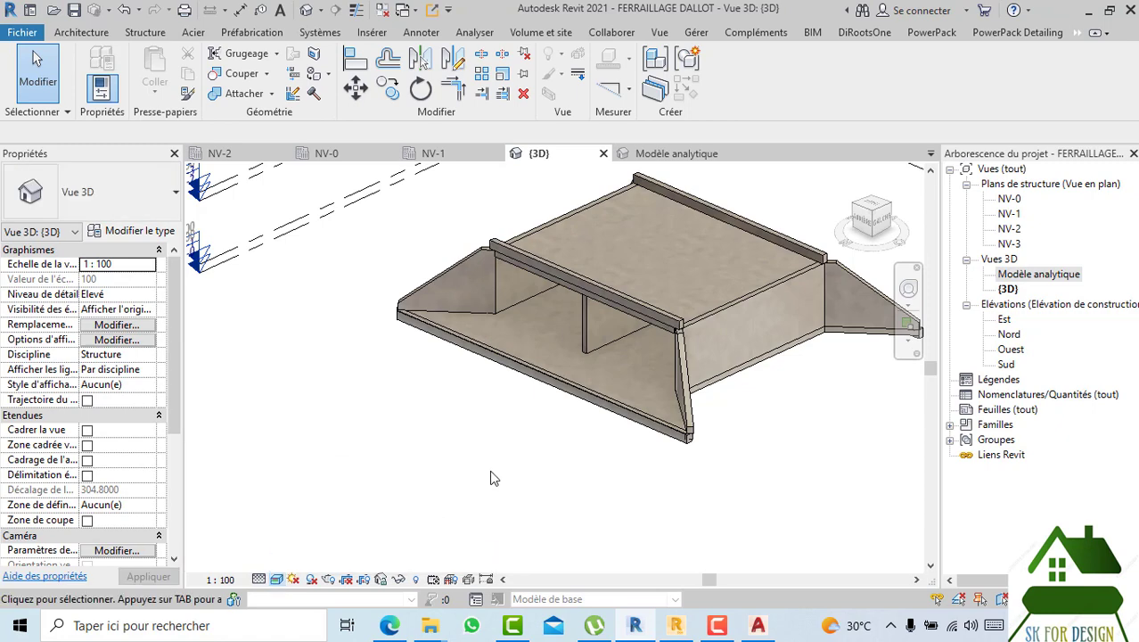
- Inspect the finished culvert from another side and review it in the Modèle analytique view
scroll(736, 242, up, 4)
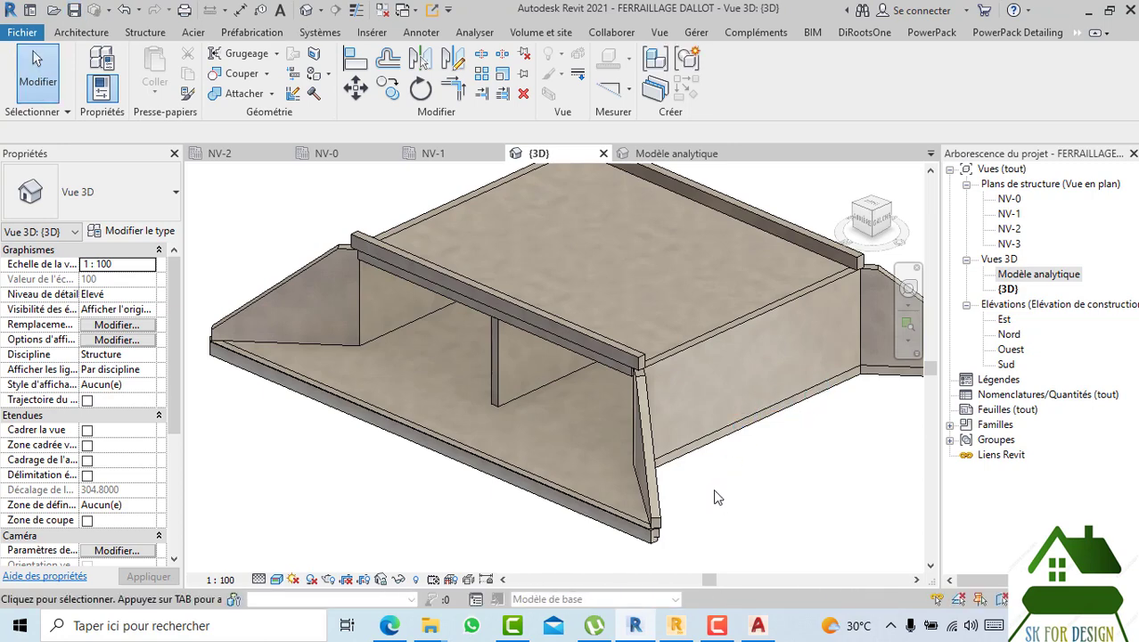
scroll(673, 410, down, 3)
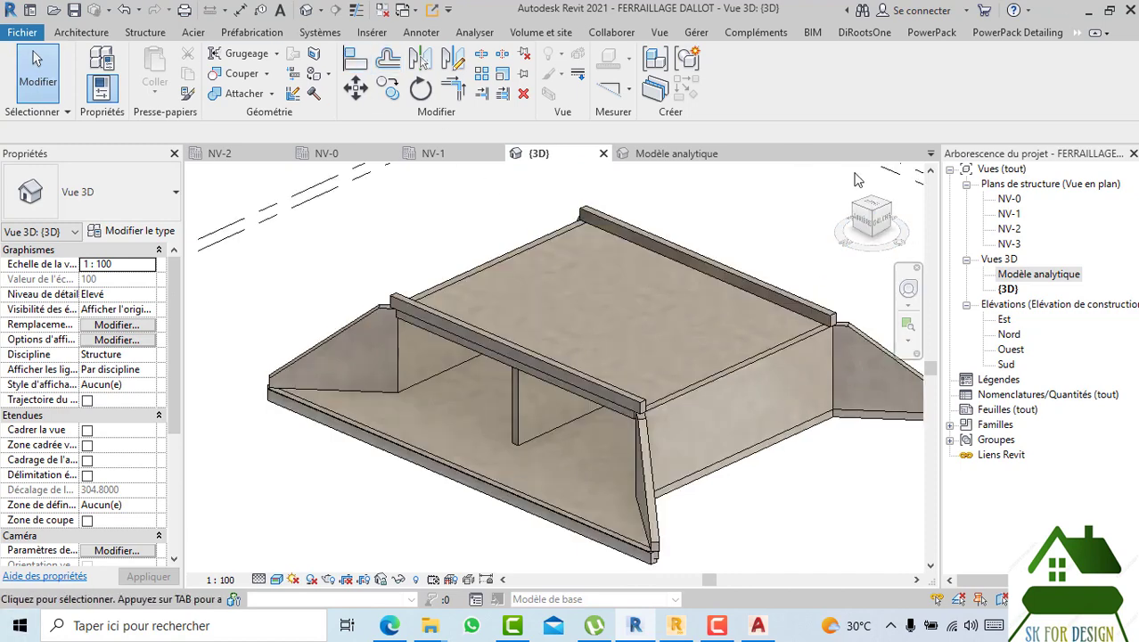
click(871, 227)
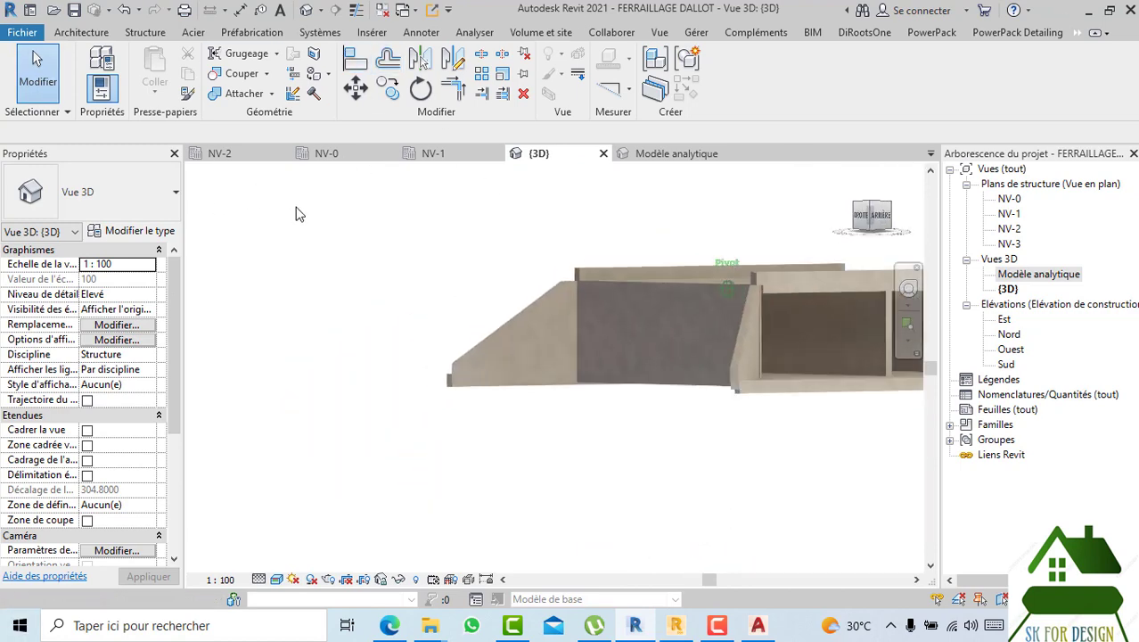
shift+middle_drag(299, 214, 766, 276)
click(677, 155)
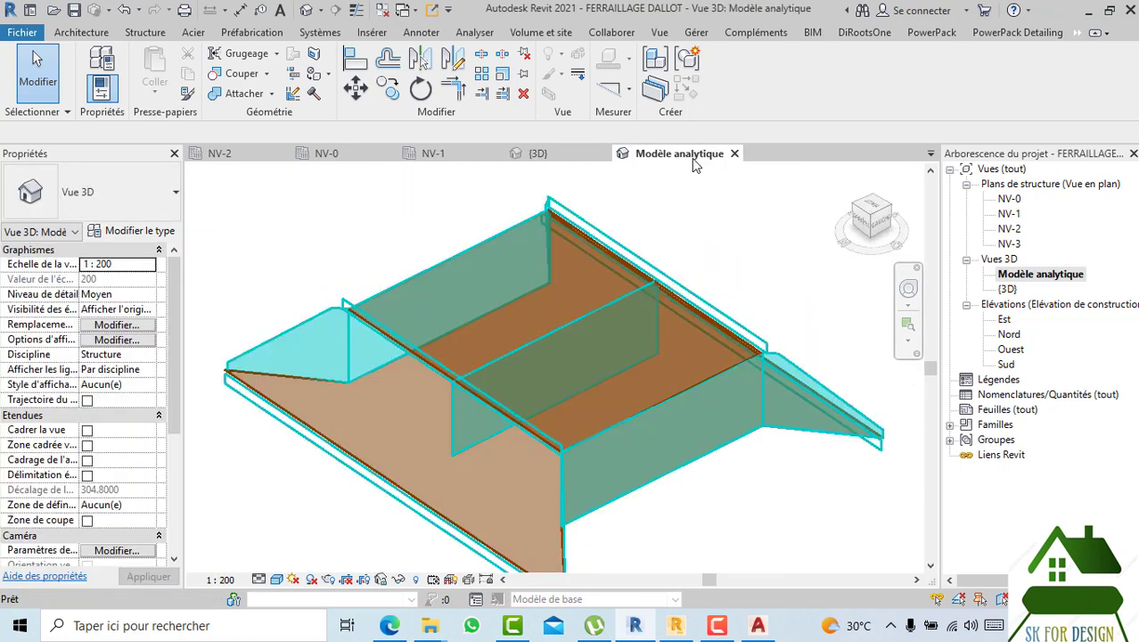
click(870, 222)
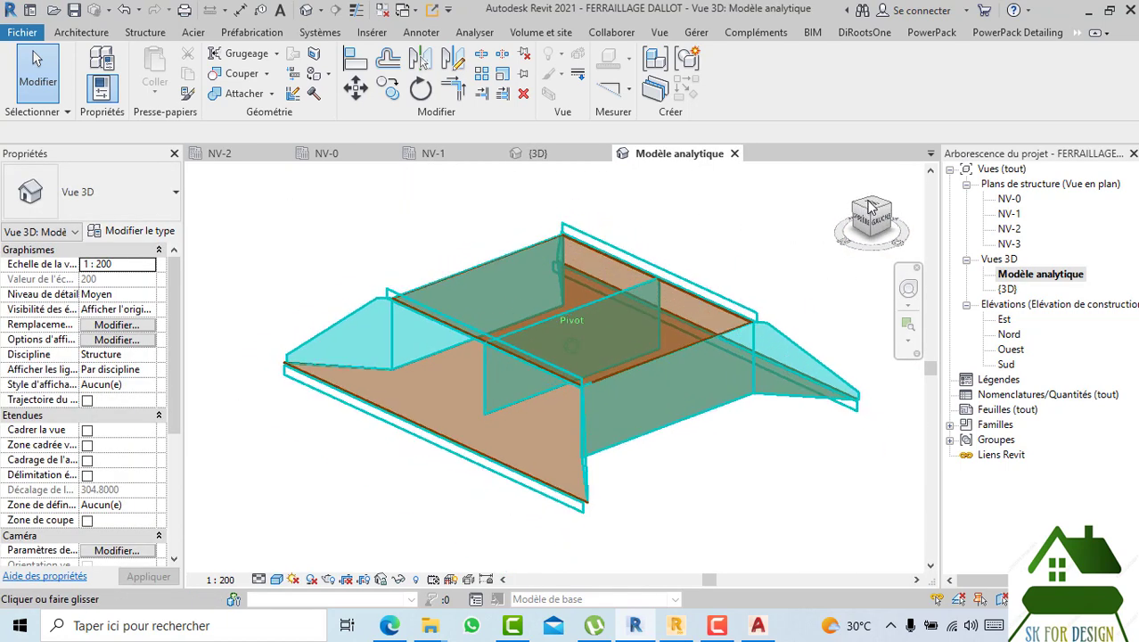
- Return to the culvert's {3D} view and save the project
shift+middle_drag(774, 205, 813, 220)
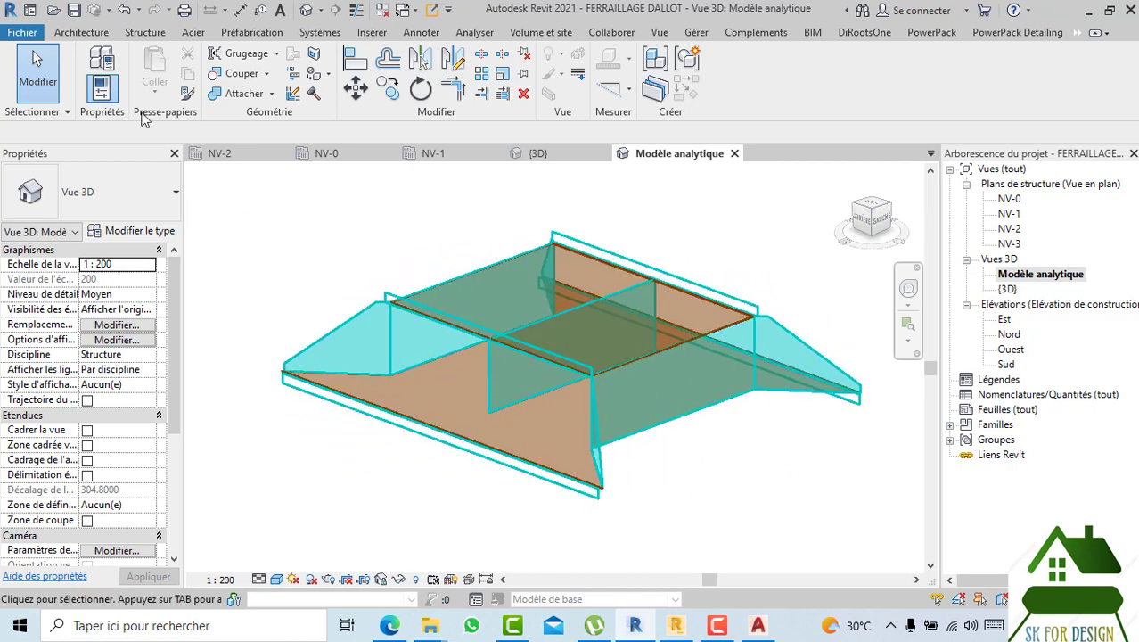
click(545, 156)
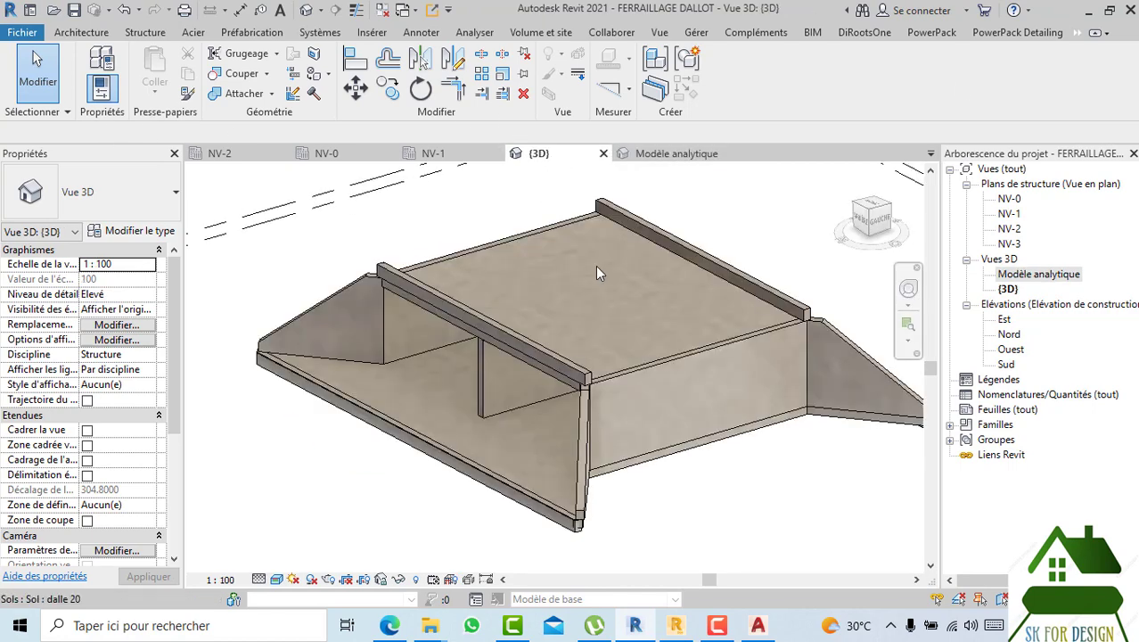
click(75, 12)
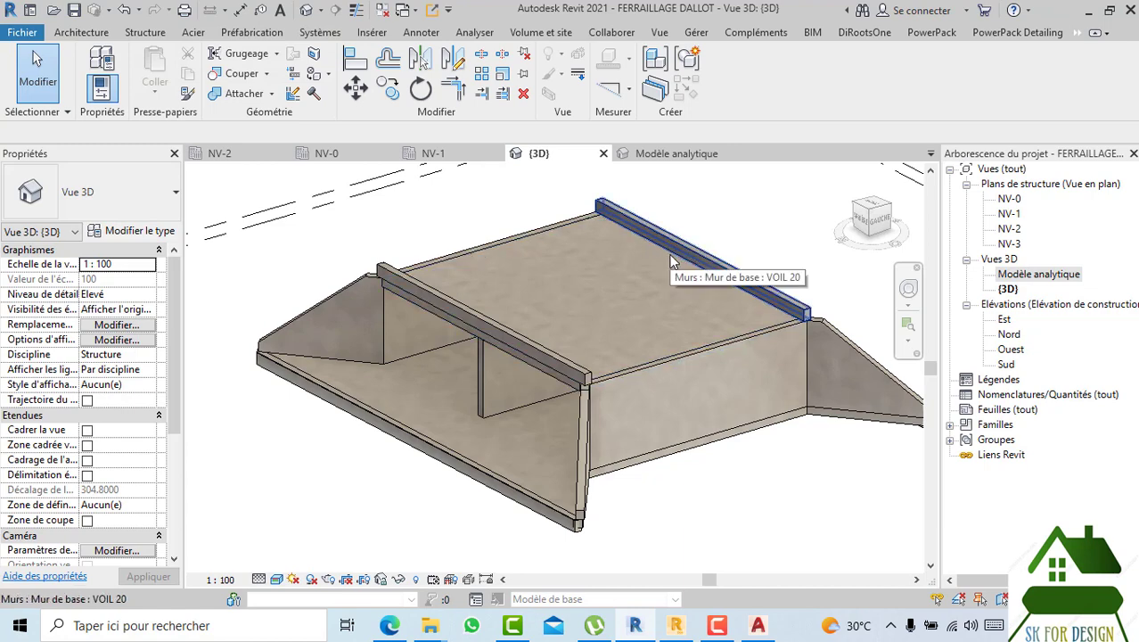
mouse_move(874, 217)
mouse_down()
mouse_move(897, 212)
mouse_move(808, 351)
mouse_move(29, 7)
mouse_up()
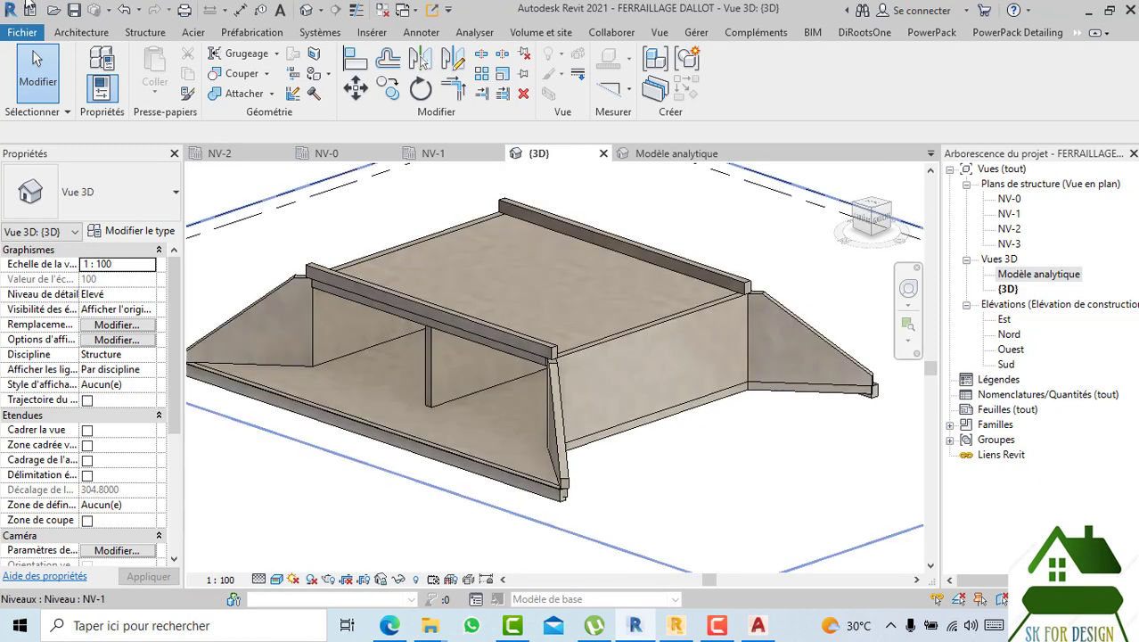
click(78, 13)
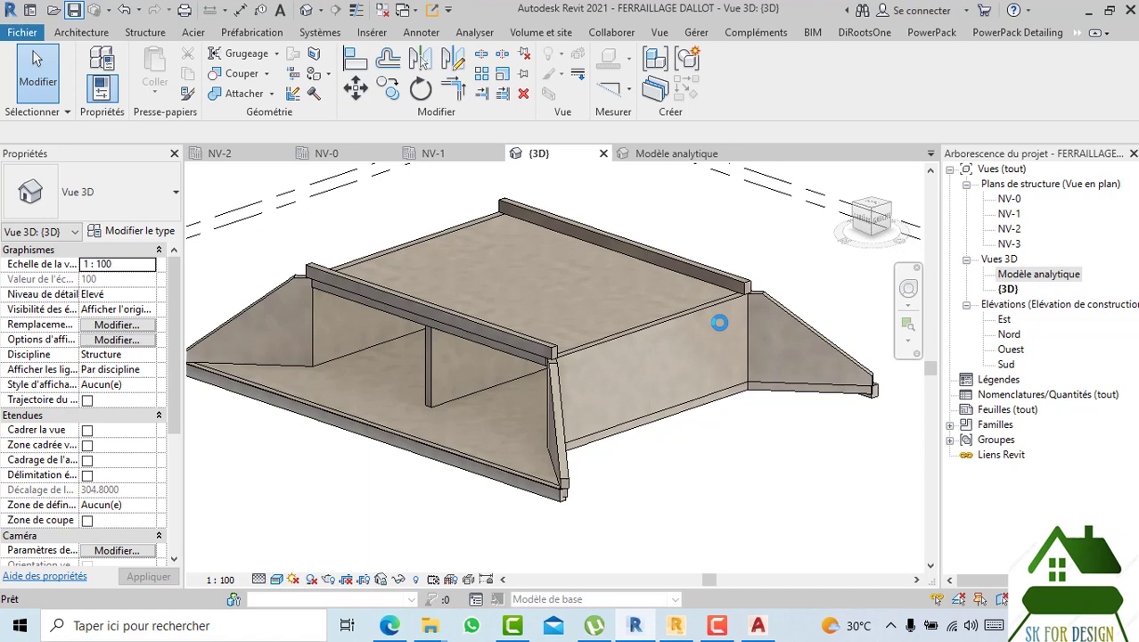
- Examine the corner joint between the base slab, the VOIL 20 edge wall and the sloped wing wall in the {3D} view
scroll(726, 363, down, 3)
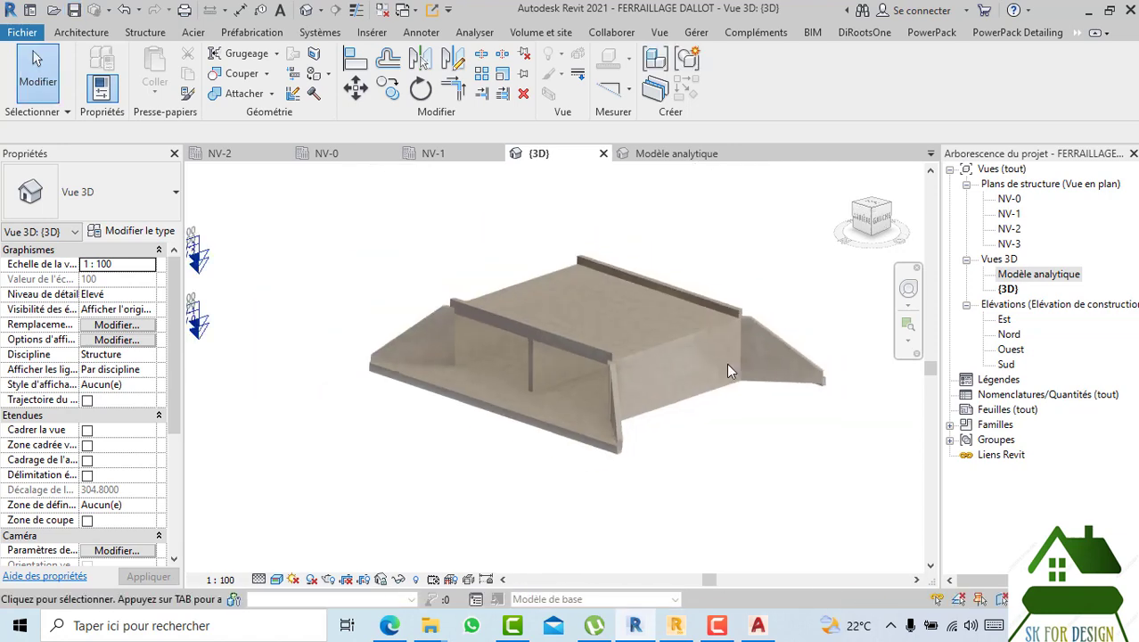
middle_drag(726, 362, 645, 348)
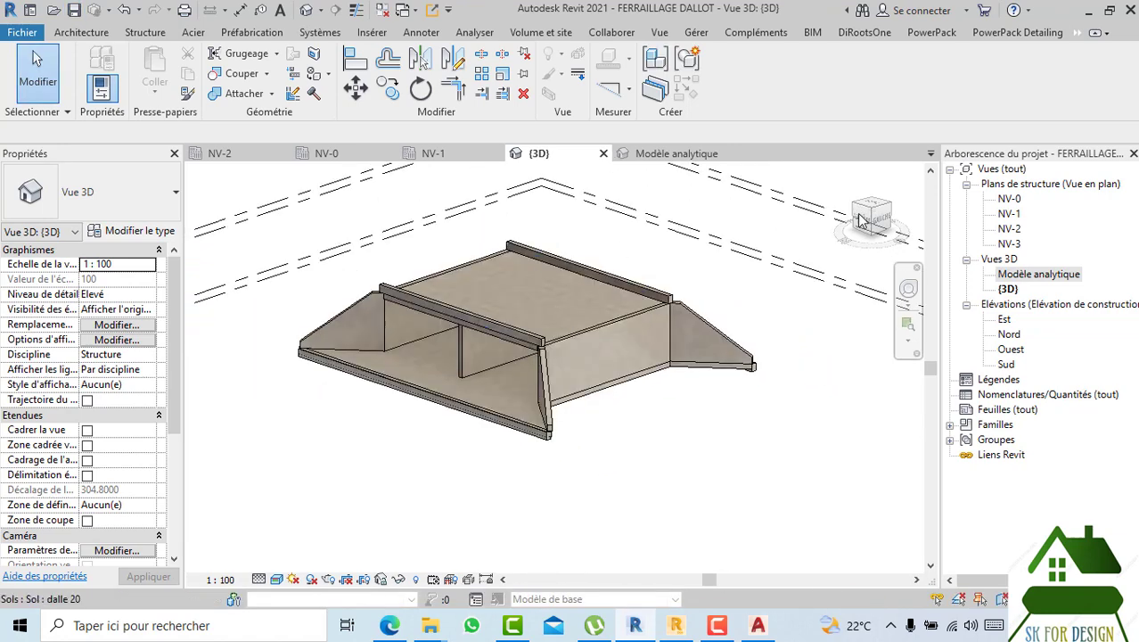
scroll(448, 373, up, 6)
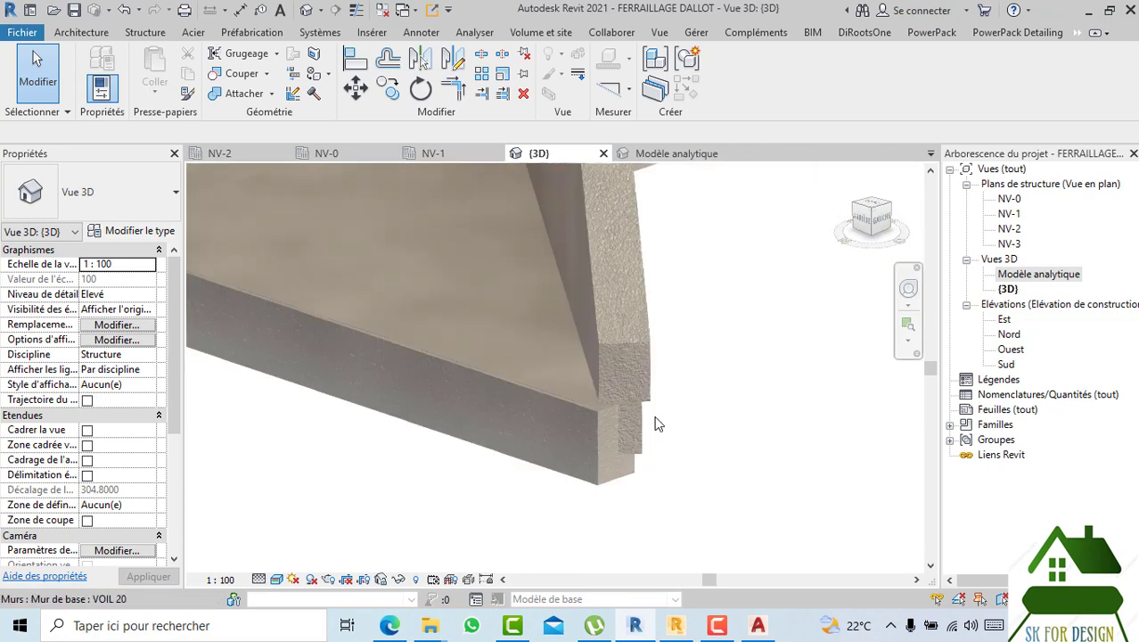
click(891, 212)
scroll(648, 397, up, 3)
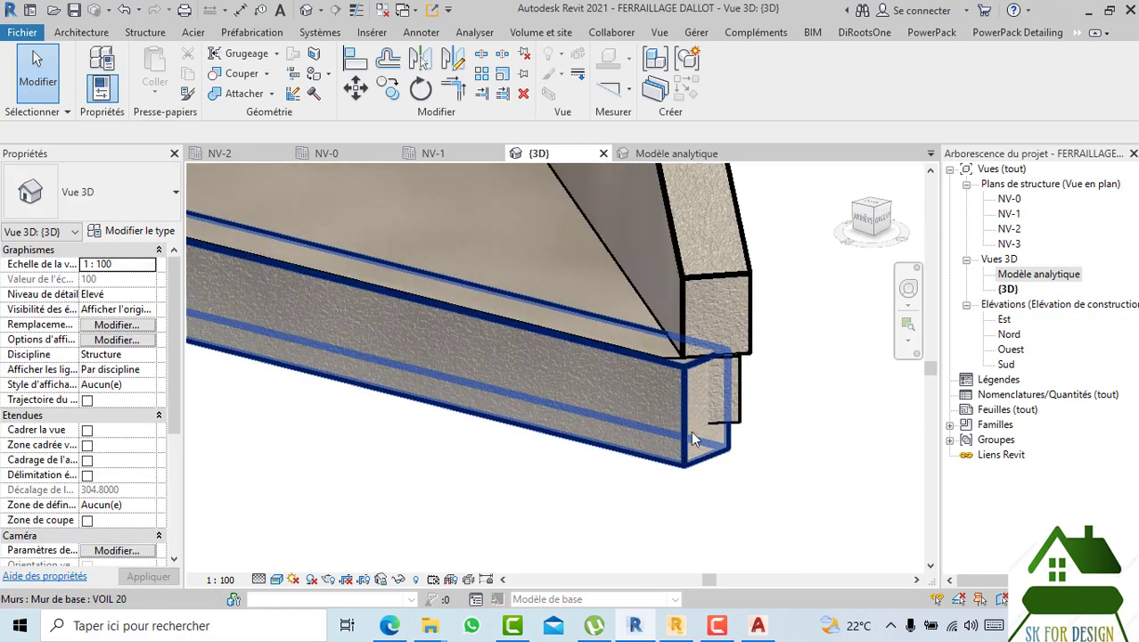
click(697, 433)
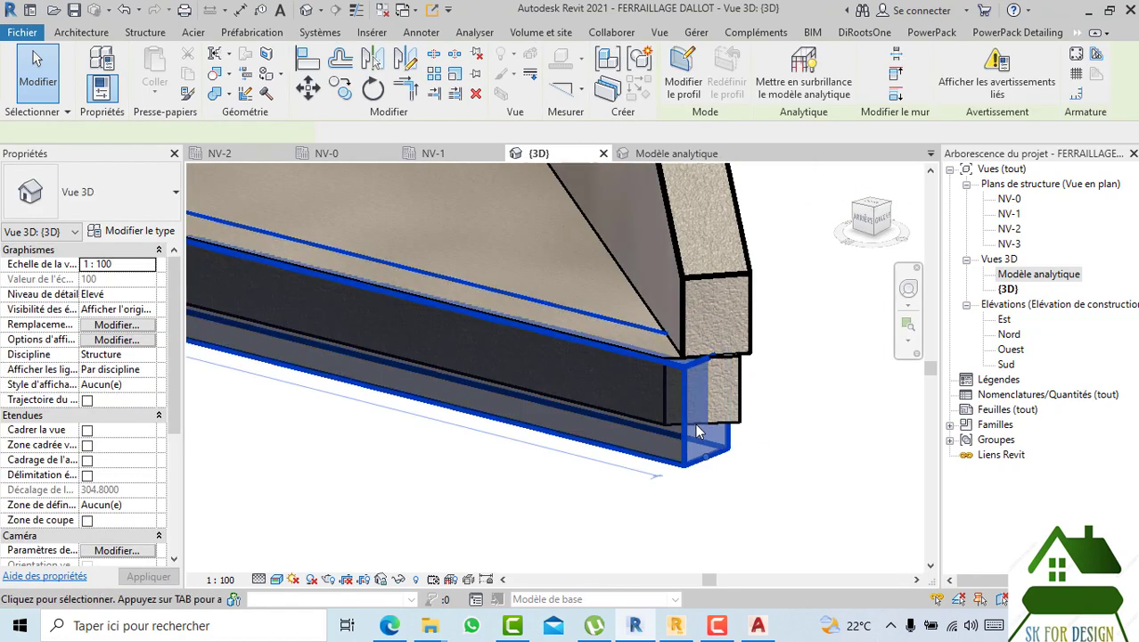
scroll(714, 402, down, 4)
scroll(857, 244, down, 2)
mouse_move(873, 221)
mouse_down()
mouse_move(815, 210)
mouse_move(775, 278)
mouse_up()
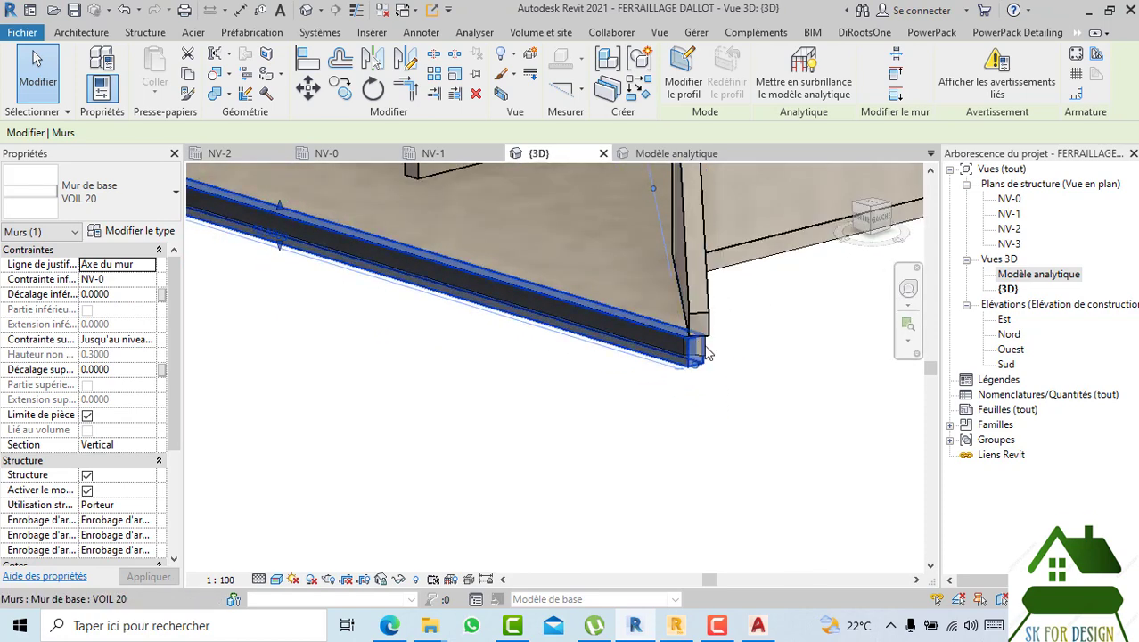
middle_drag(609, 292, 772, 536)
scroll(509, 368, down, 1)
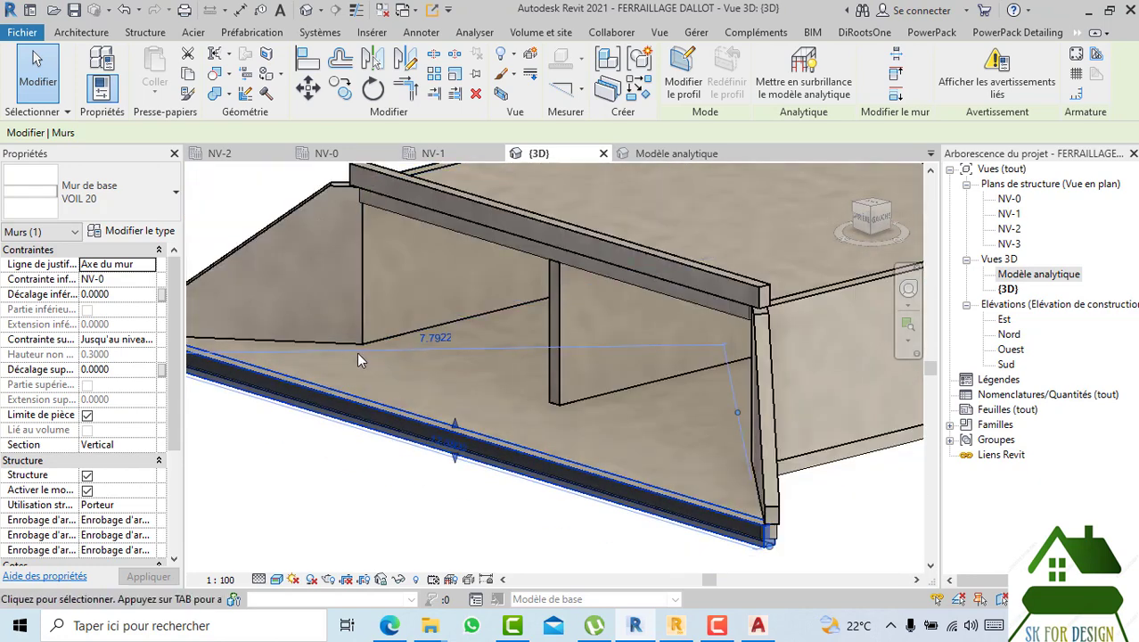
- Edit the base slab's boundary in the NV-0 plan and delete the short diagonal line at its lower right corner
click(348, 354)
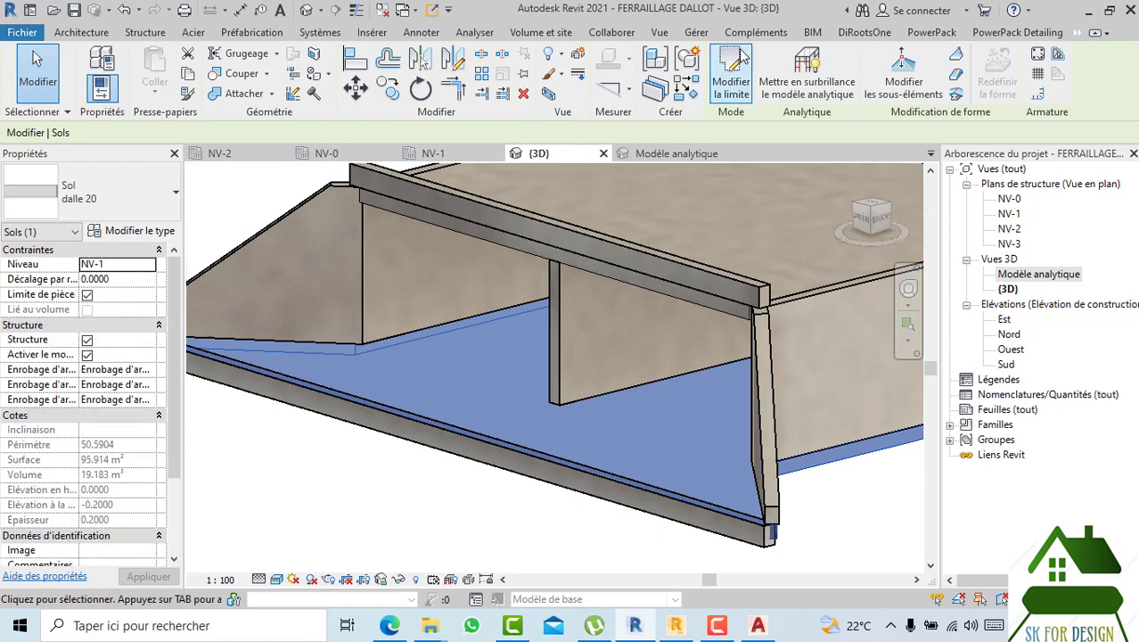
click(327, 154)
scroll(704, 428, up, 5)
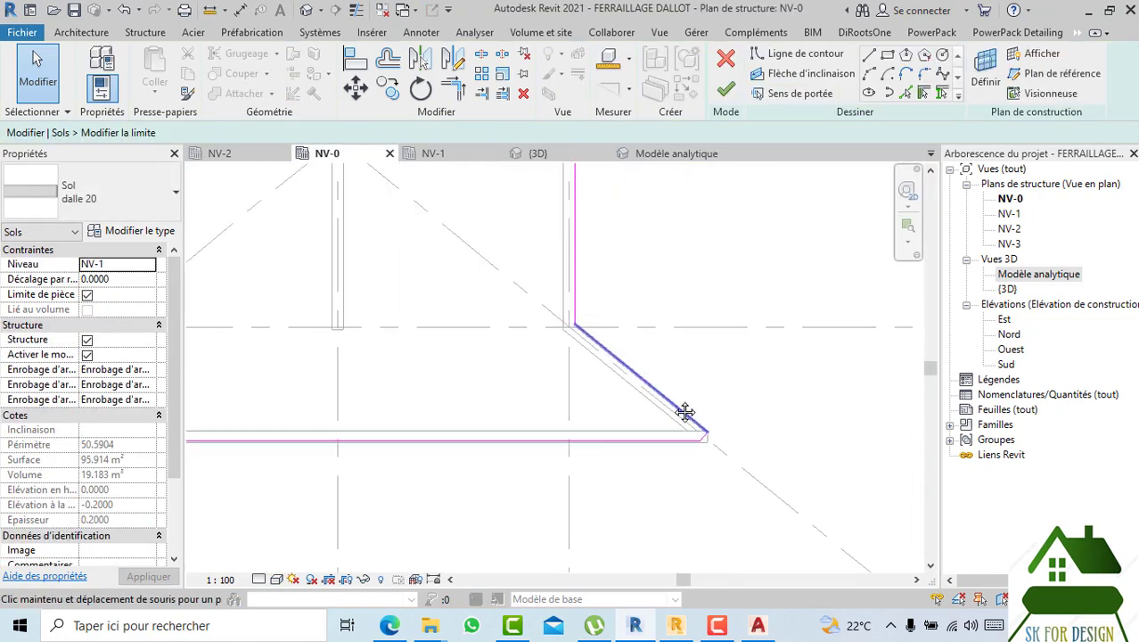
scroll(685, 411, up, 4)
click(668, 412)
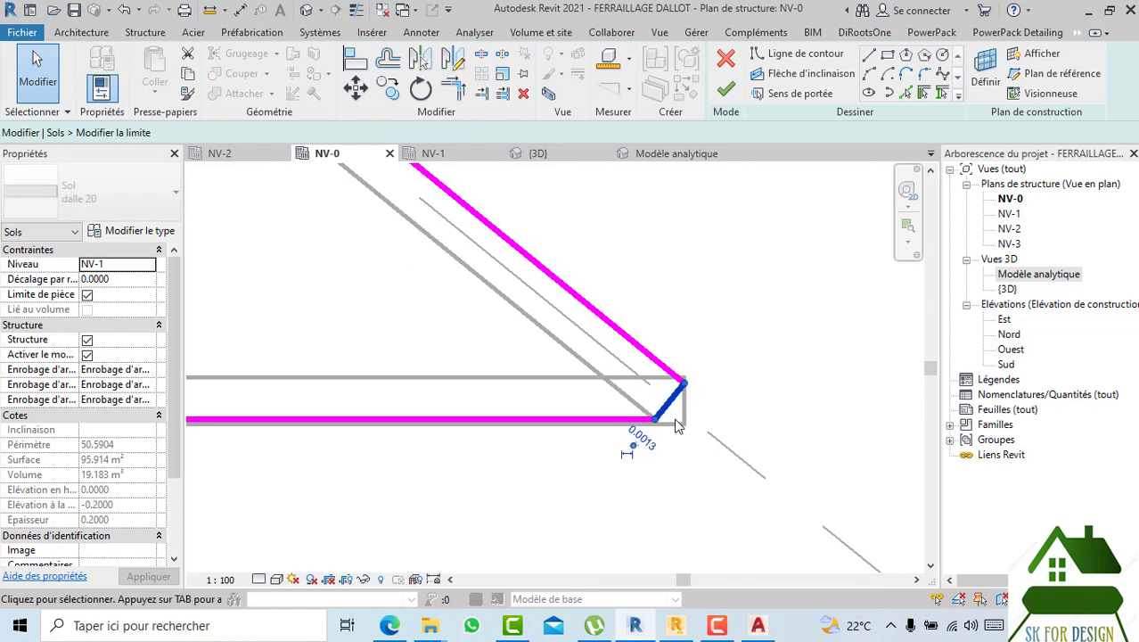
key(Delete)
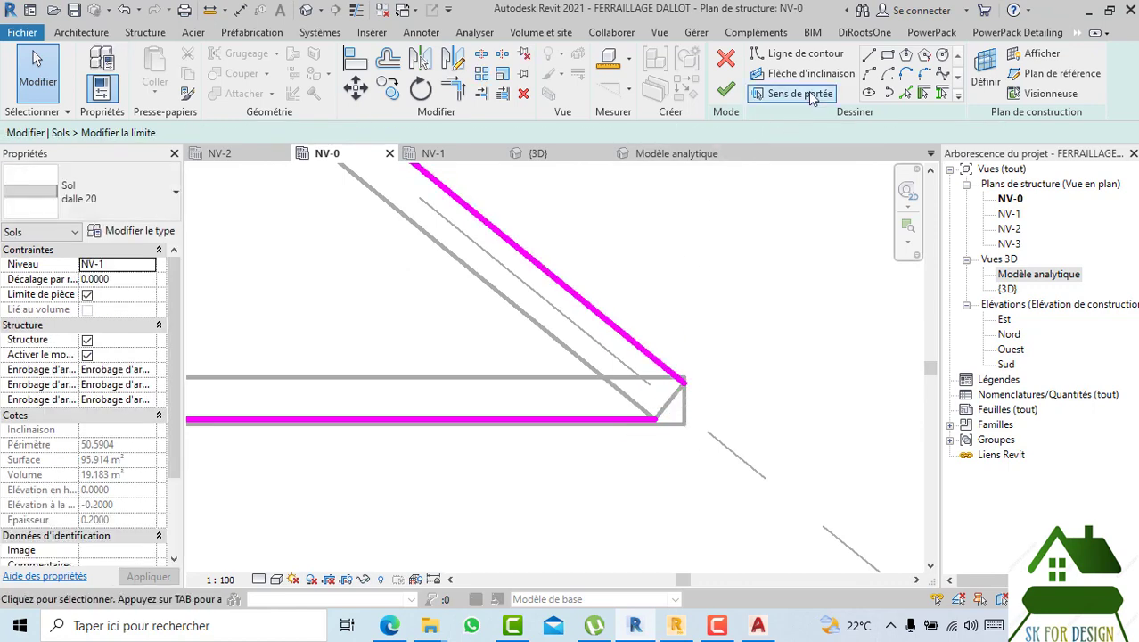
- Draw a straight slab boundary line down the edge wall's end face at the lower right corner, from the wing wall line to the outer face
click(869, 58)
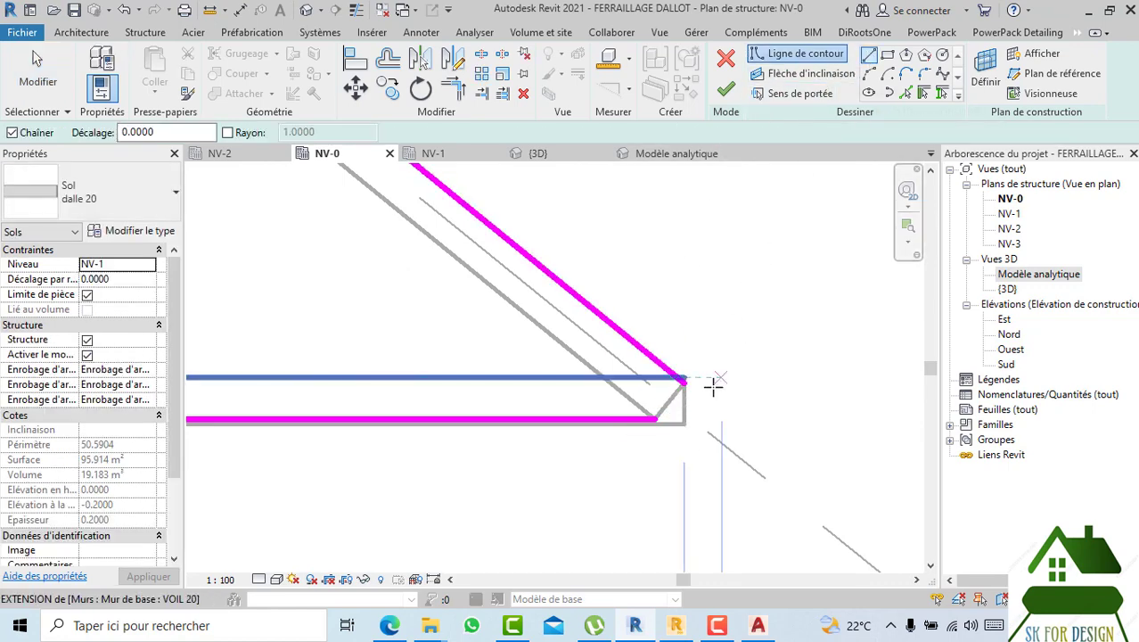
scroll(708, 387, up, 2)
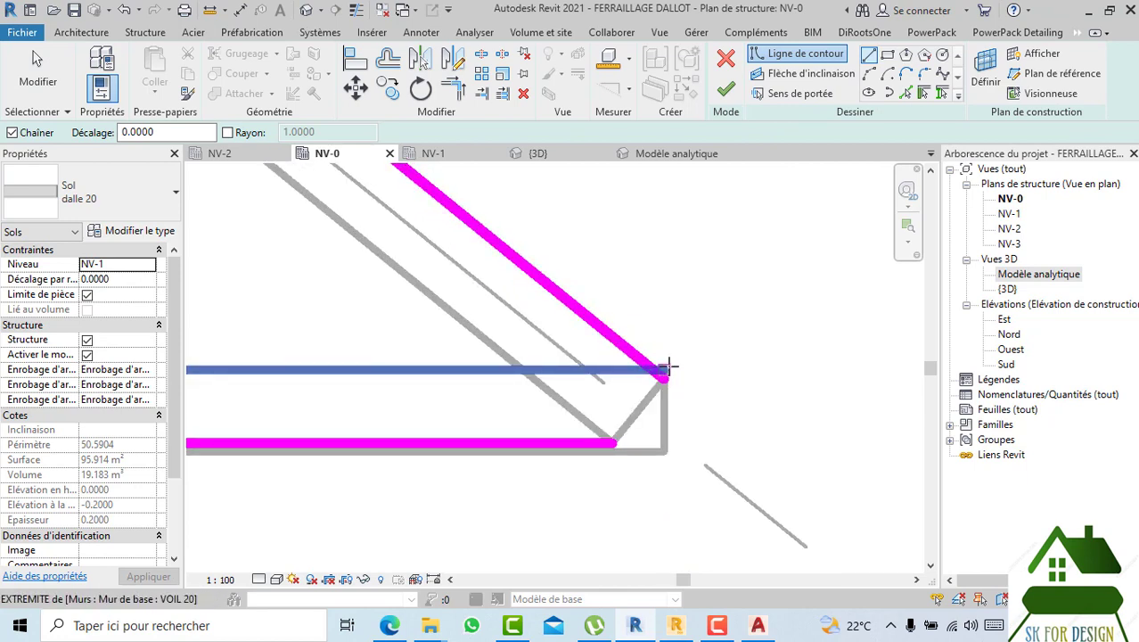
click(667, 365)
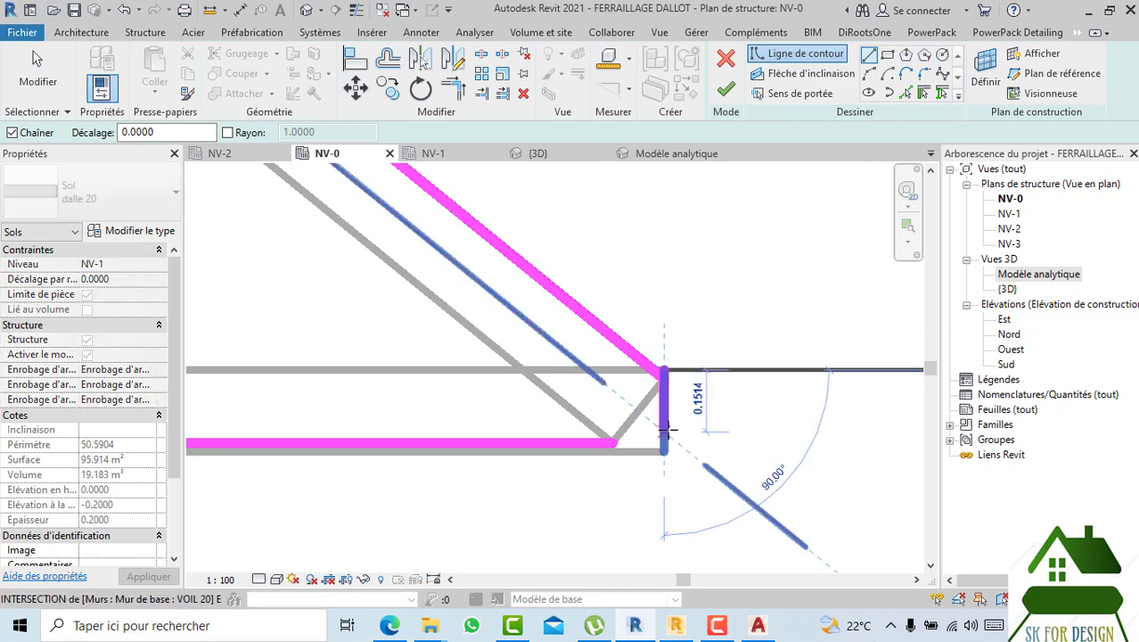
scroll(801, 478, down, 2)
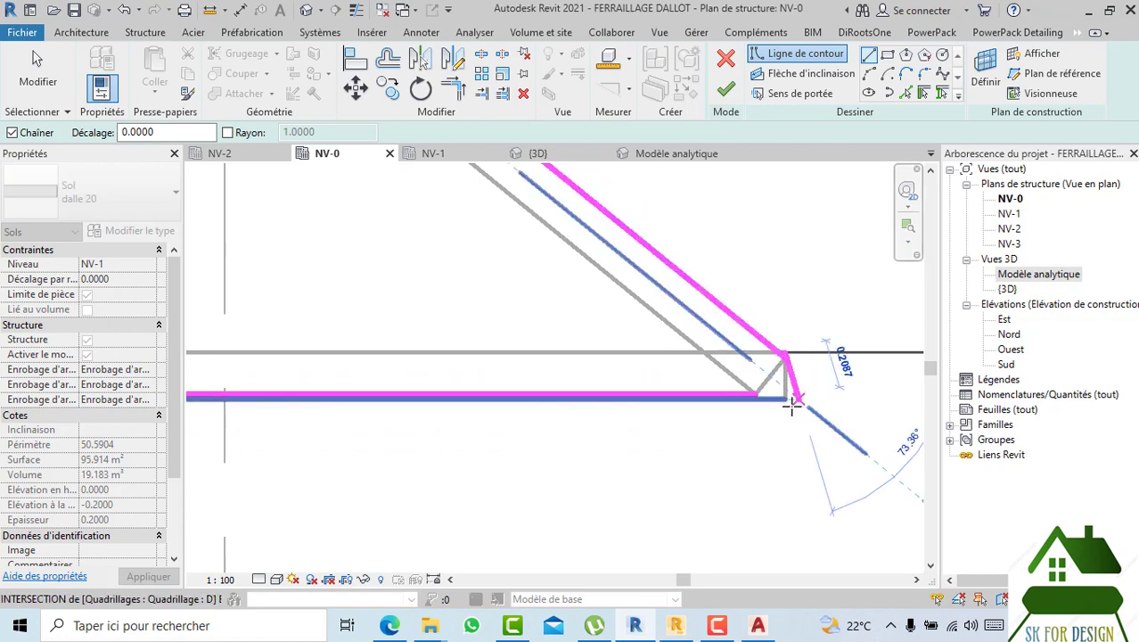
scroll(791, 359, down, 2)
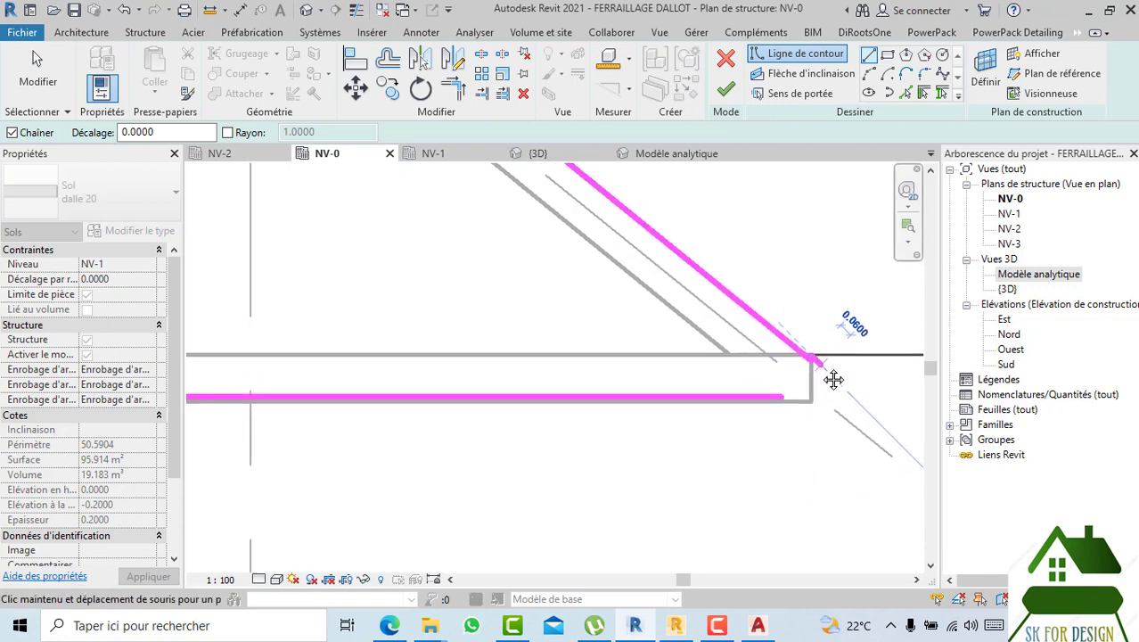
click(816, 358)
click(816, 396)
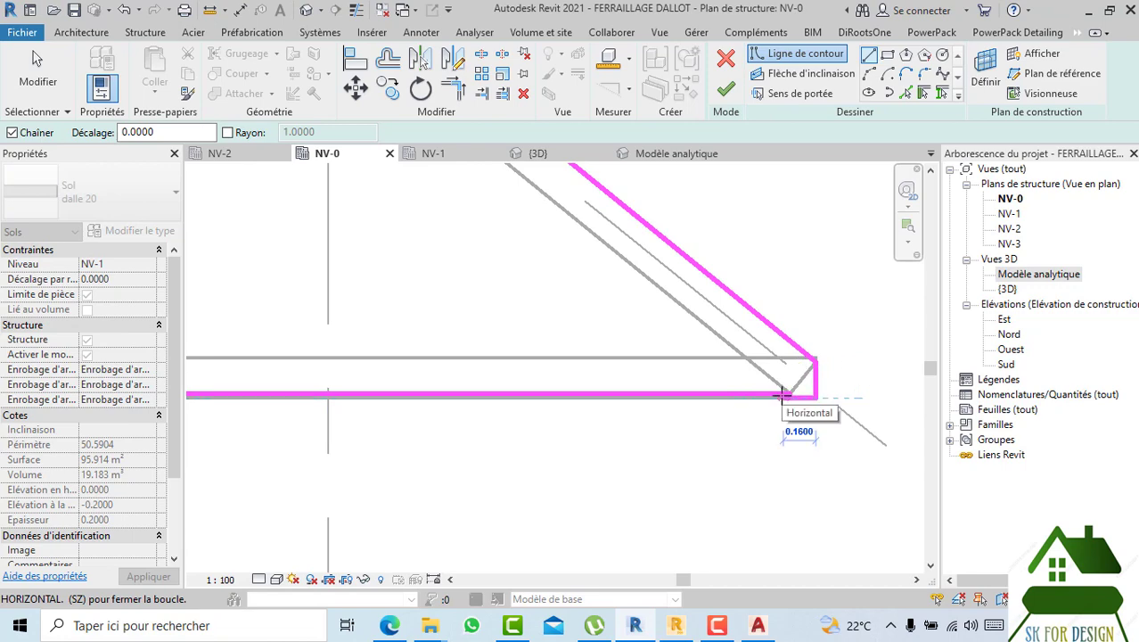
scroll(783, 393, down, 5)
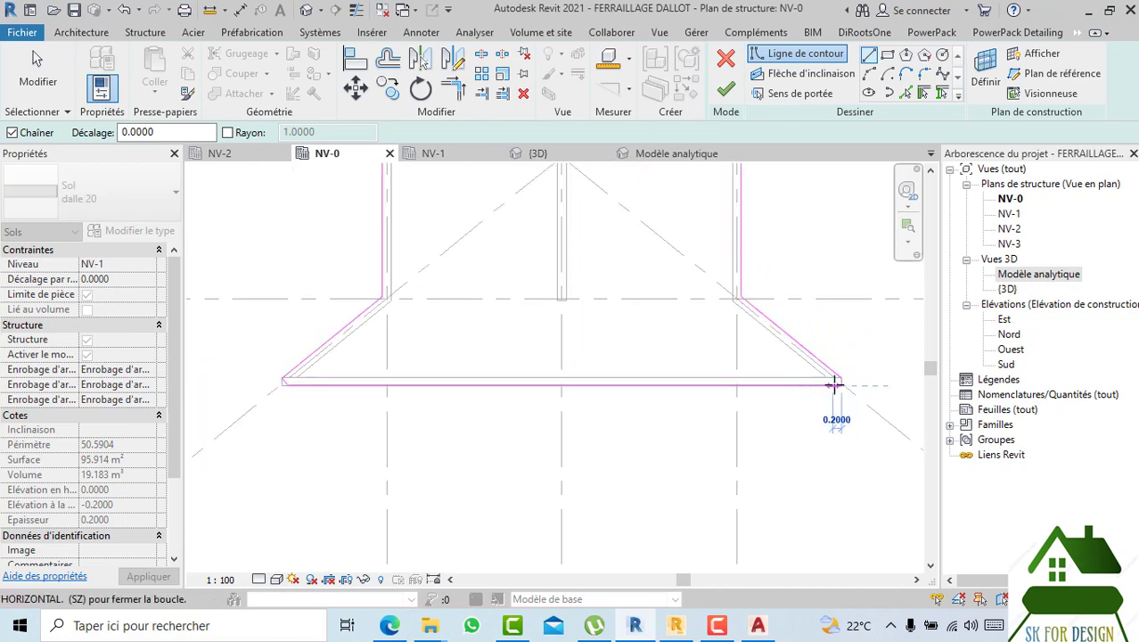
click(837, 383)
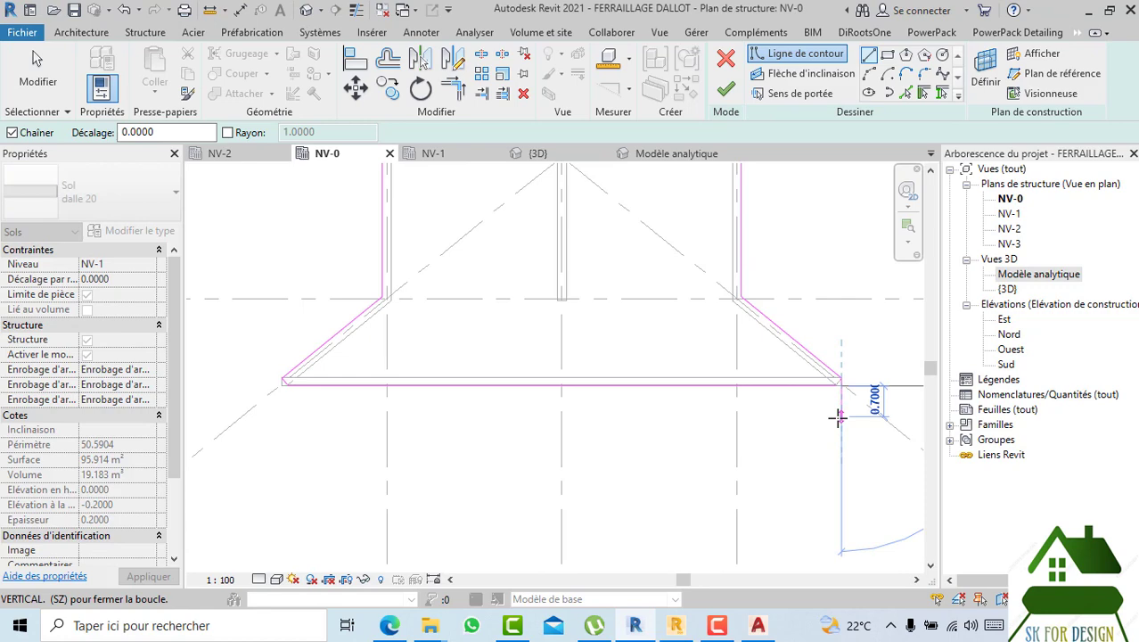
key(Escape)
key(Escape)
- Replace the slab's long lower boundary line with one picked along the full outer face of the edge wall
click(762, 381)
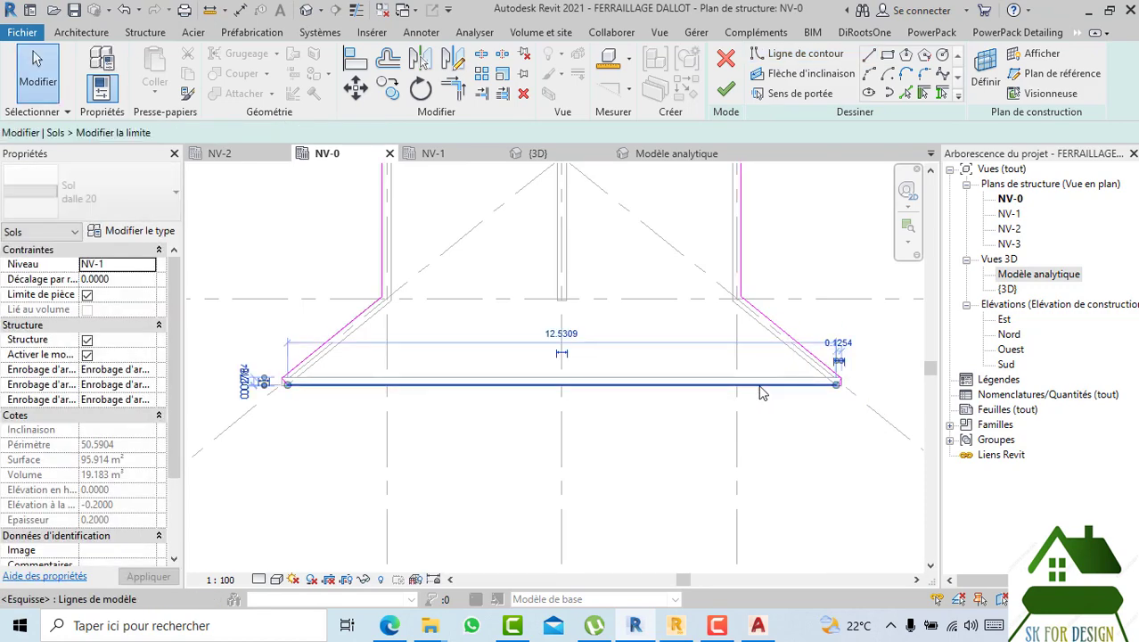
key(Escape)
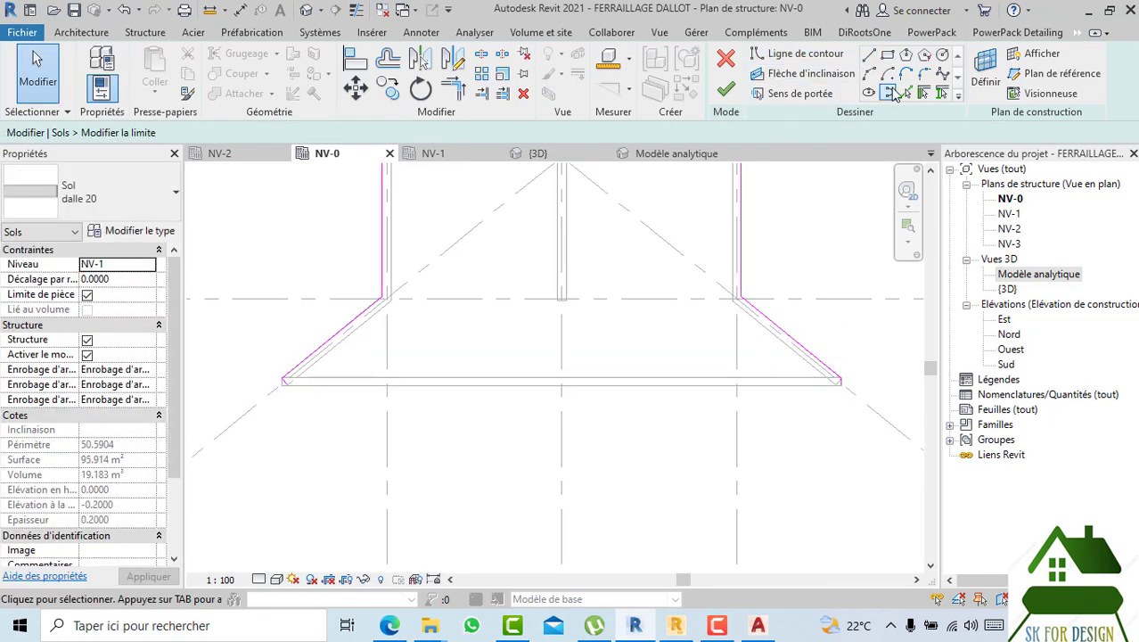
key(Return)
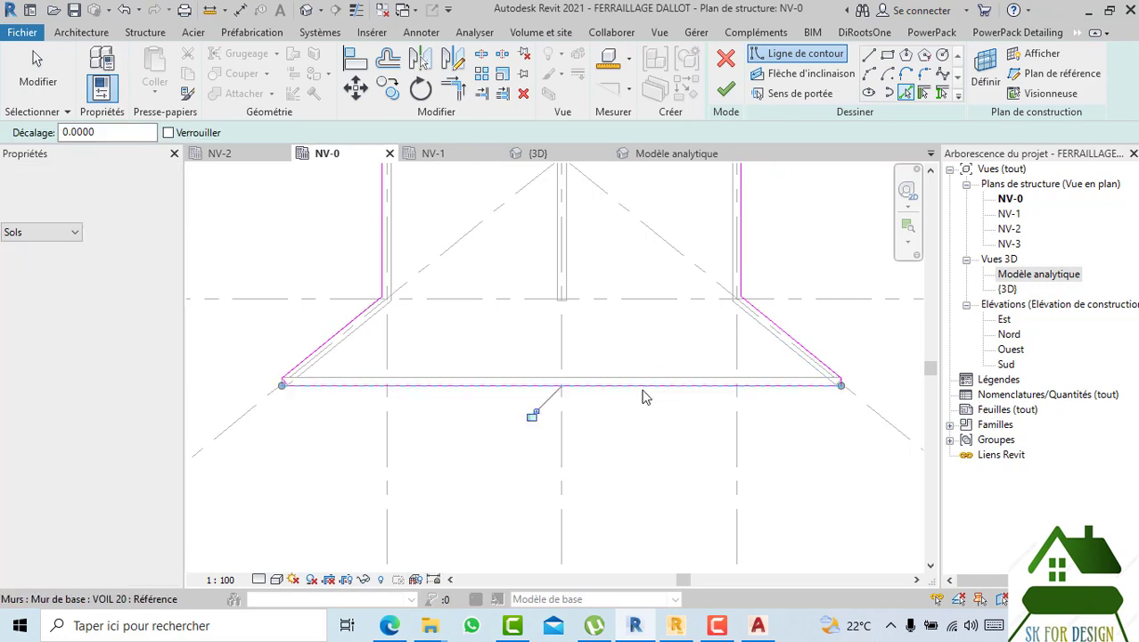
- Delete the short diagonal boundary line at the slab's lower left corner
scroll(354, 401, up, 5)
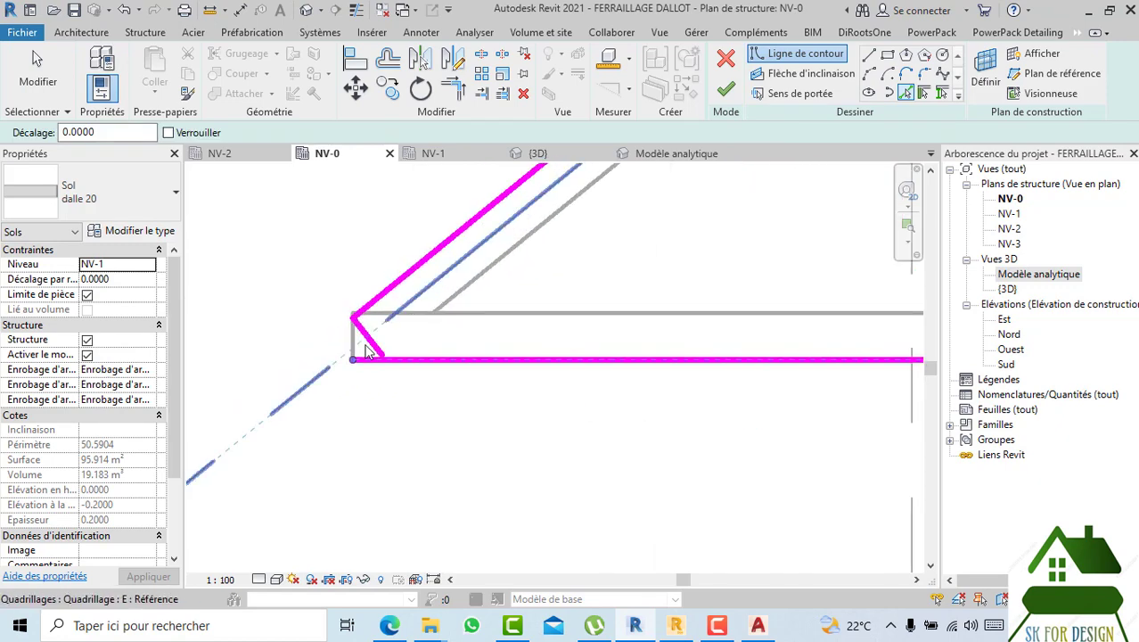
click(373, 341)
key(Escape)
key(Escape)
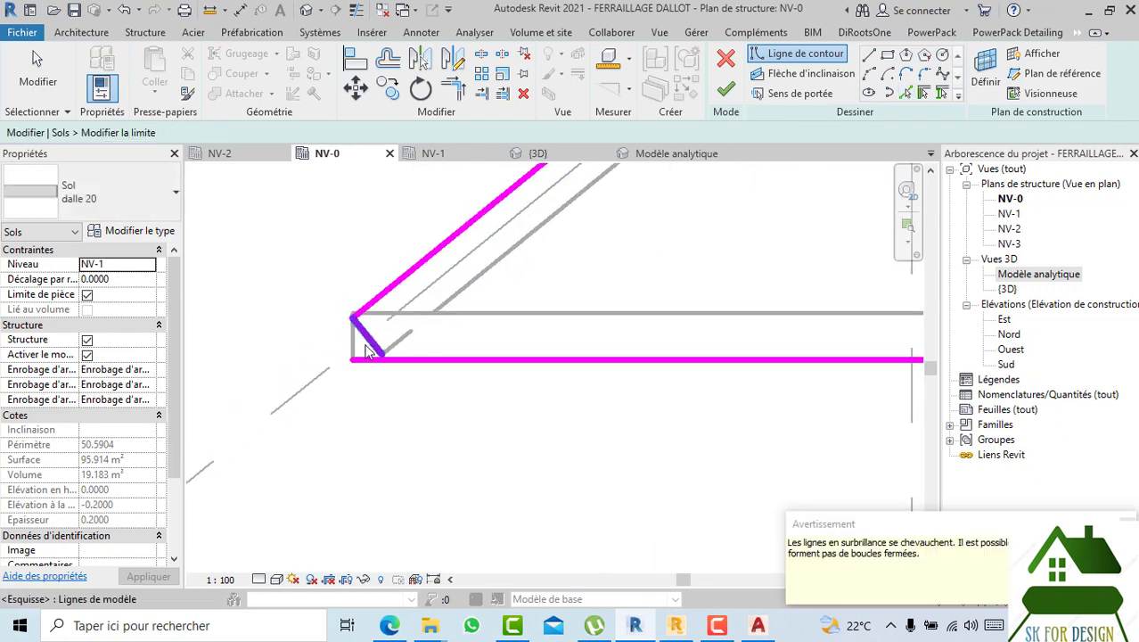
click(366, 337)
key(Escape)
click(364, 337)
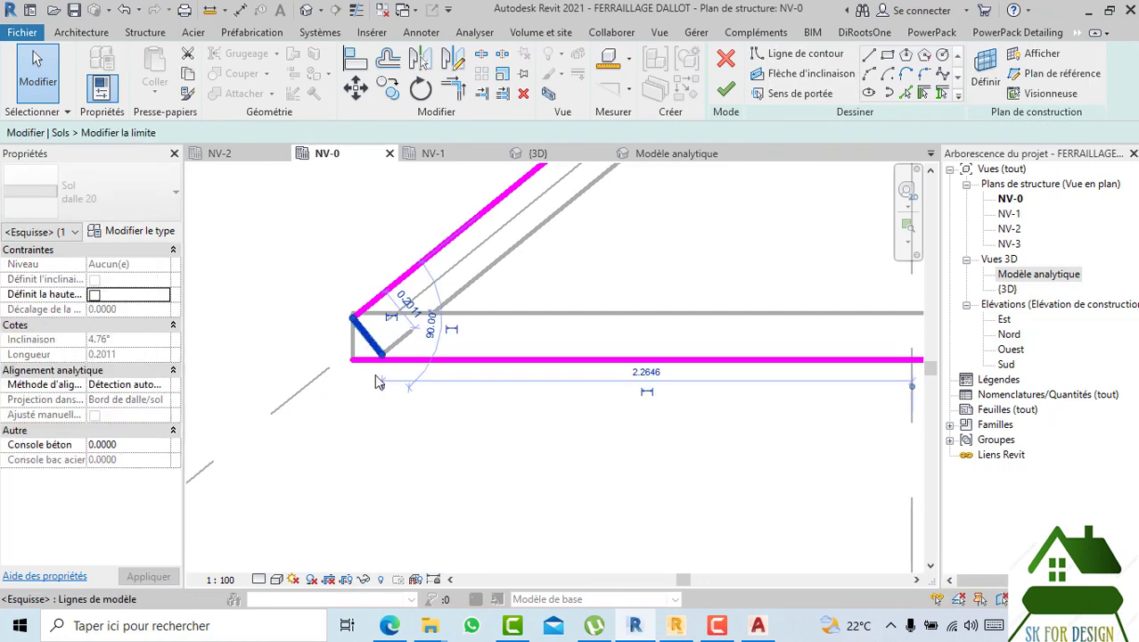
key(Delete)
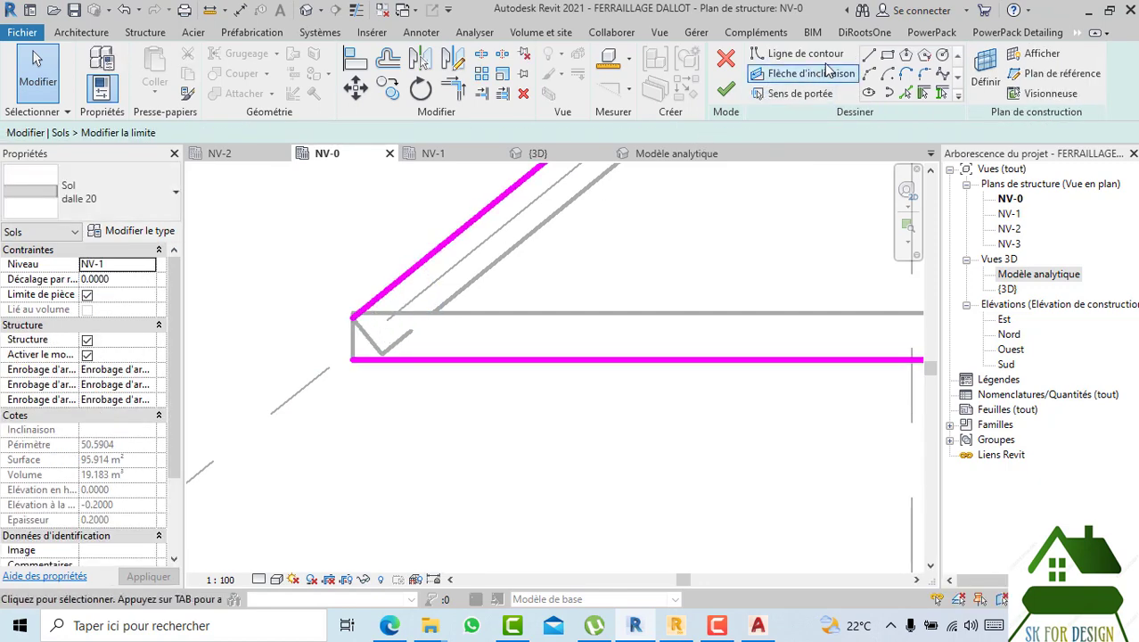
- Draw a vertical boundary line along the edge wall's end face to close the slab outline at the lower left corner
click(797, 54)
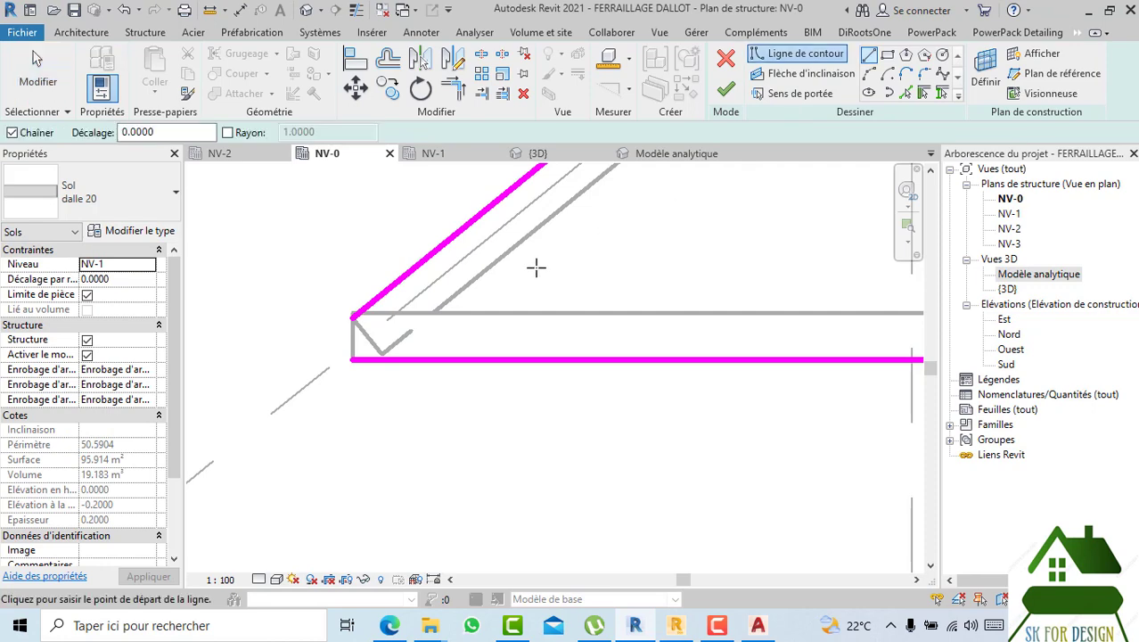
click(353, 358)
click(353, 306)
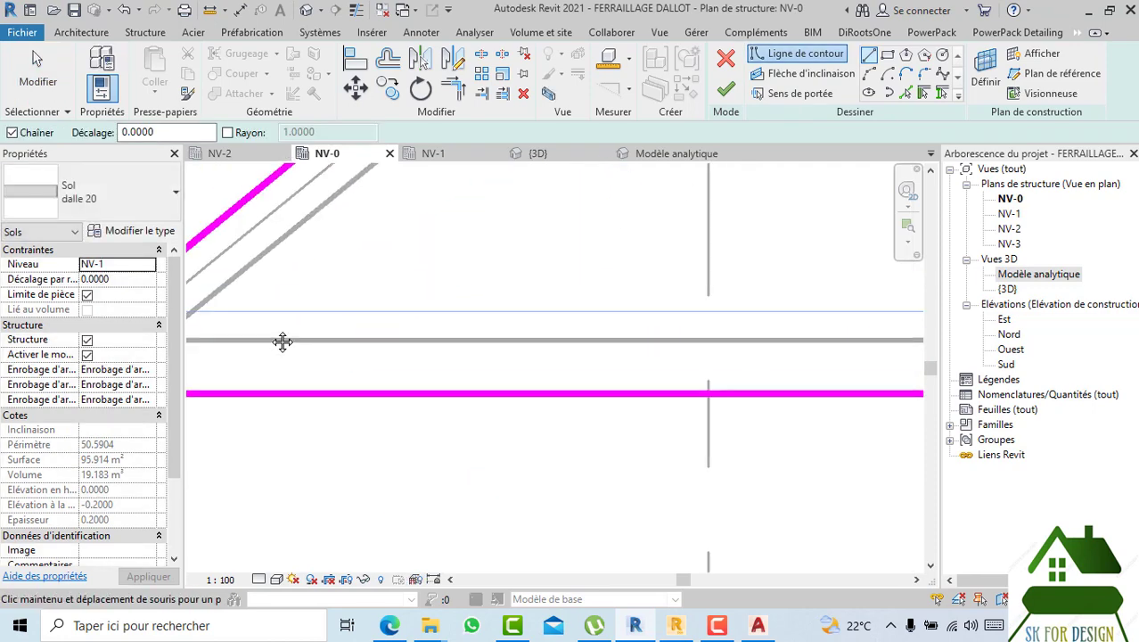
scroll(681, 368, down, 3)
middle_drag(818, 330, 487, 356)
scroll(577, 365, up, 4)
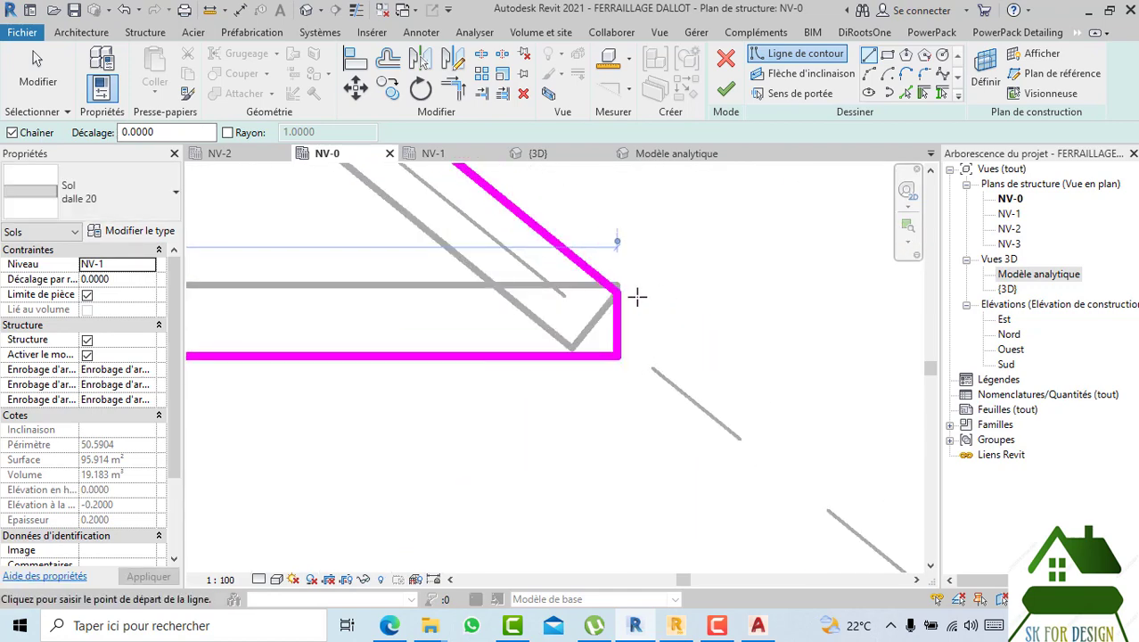
key(Escape)
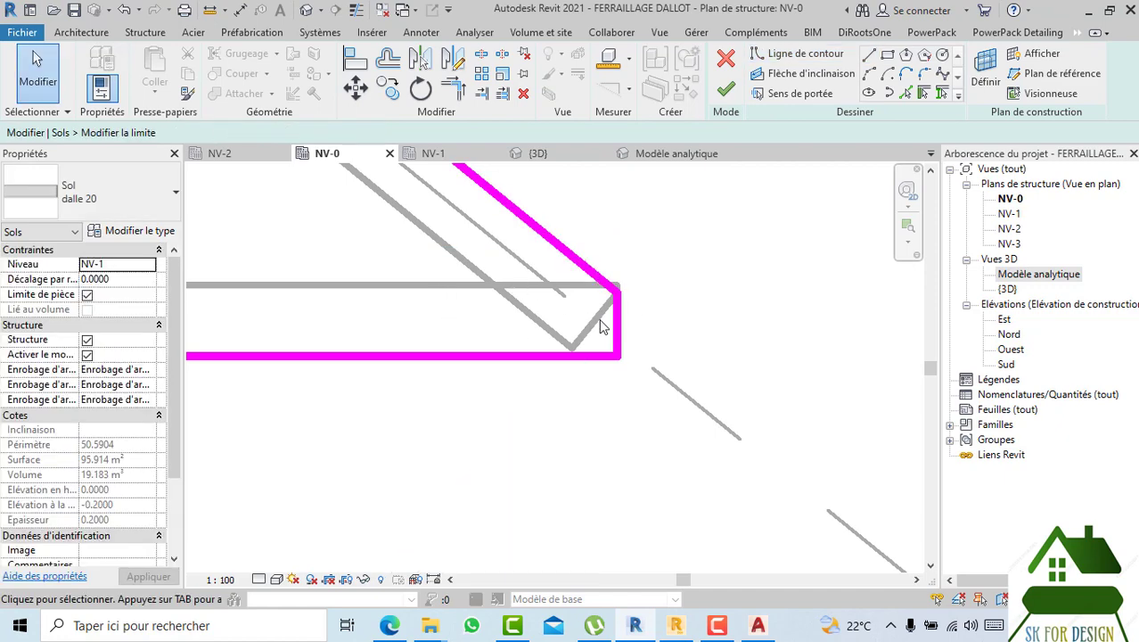
- Finish the base slab's boundary edit, detaching the joined elements and accepting the analytical model warning
scroll(602, 327, up, 1)
mouse_move(617, 330)
mouse_down()
mouse_move(518, 339)
mouse_move(579, 341)
mouse_move(506, 323)
mouse_move(762, 310)
mouse_move(621, 307)
mouse_move(621, 293)
mouse_up()
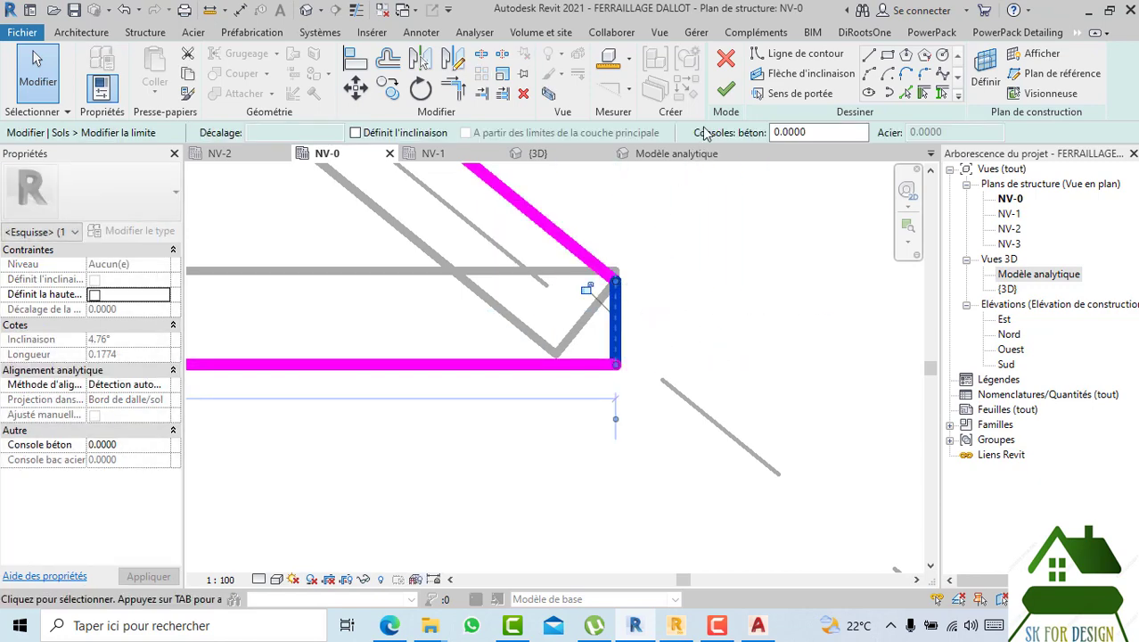
click(726, 91)
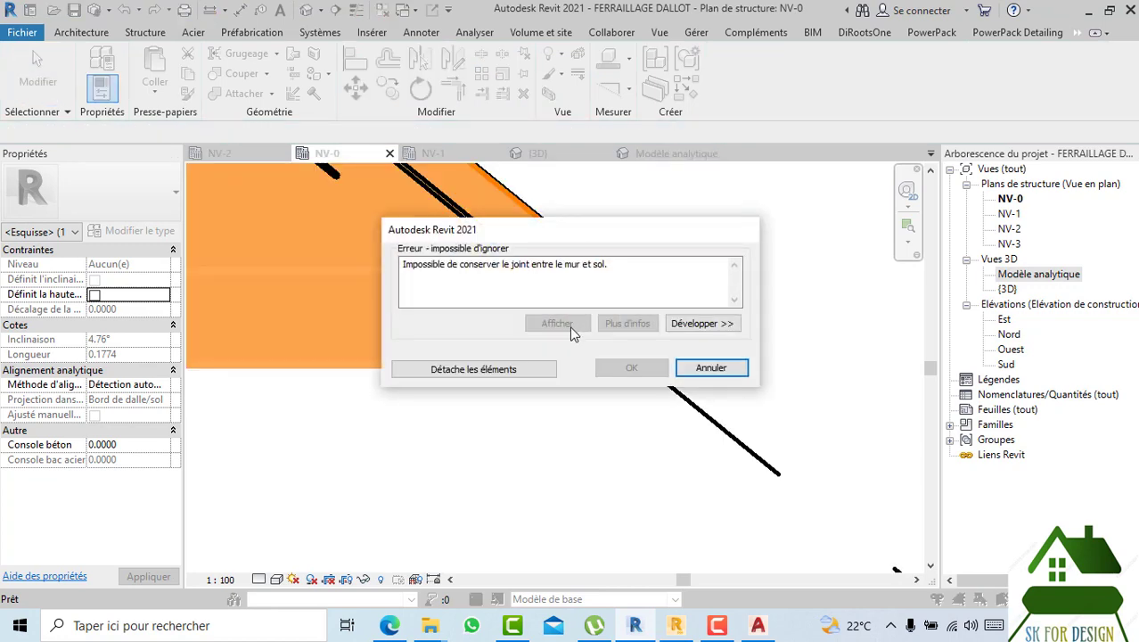
click(473, 369)
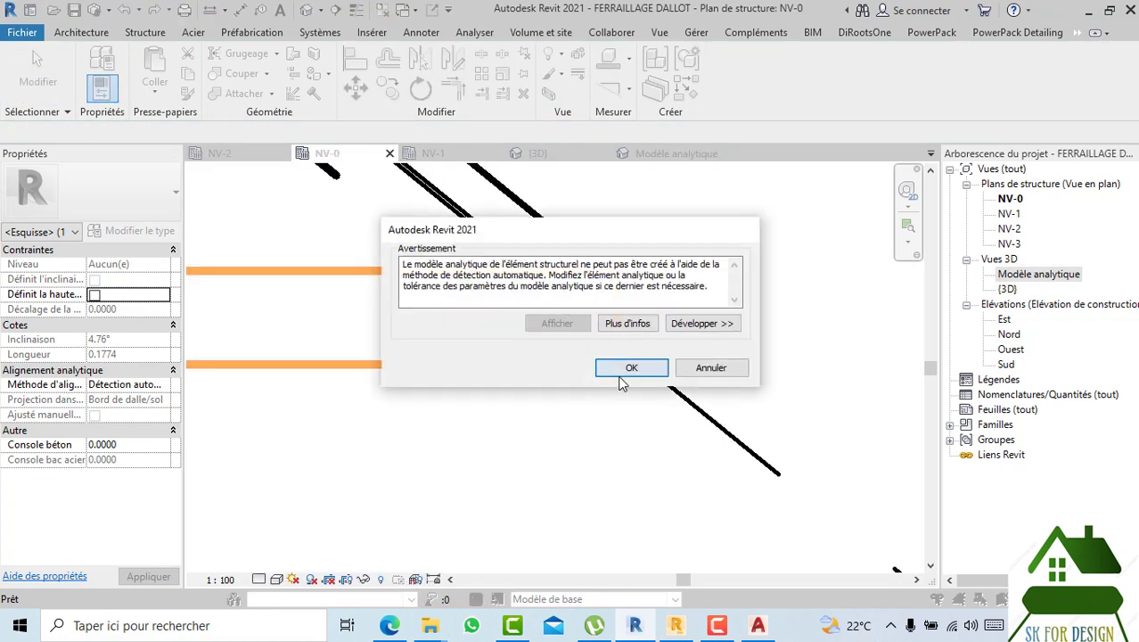
click(630, 367)
- Examine the slab, wing wall and edge wall corners at both ends of the culvert in the NV-0 plan
click(582, 399)
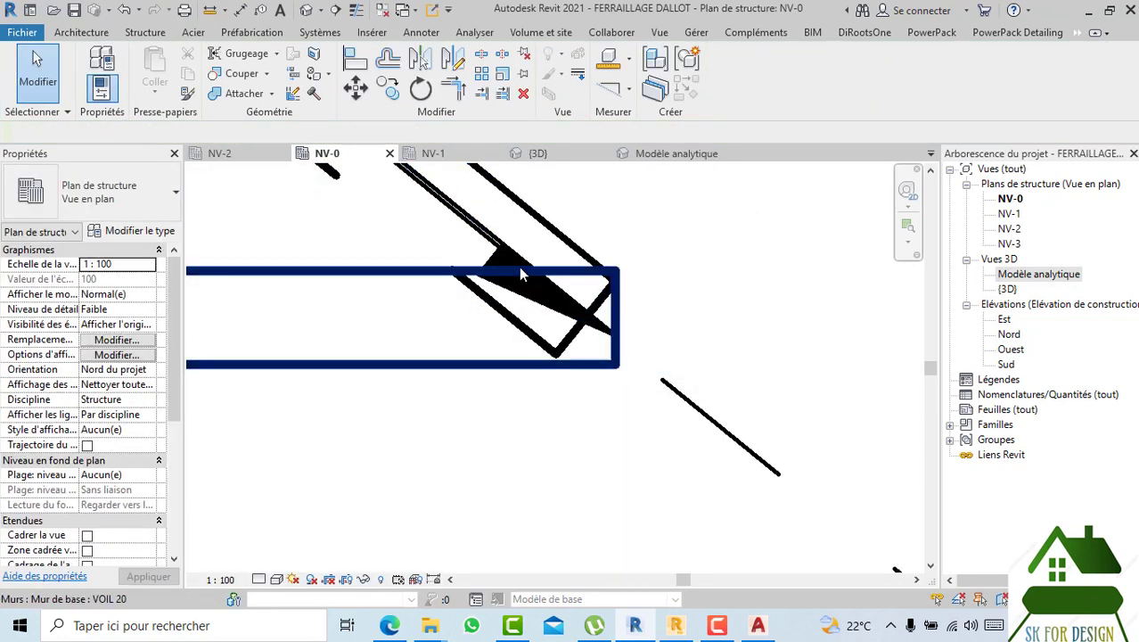
click(471, 226)
key(Escape)
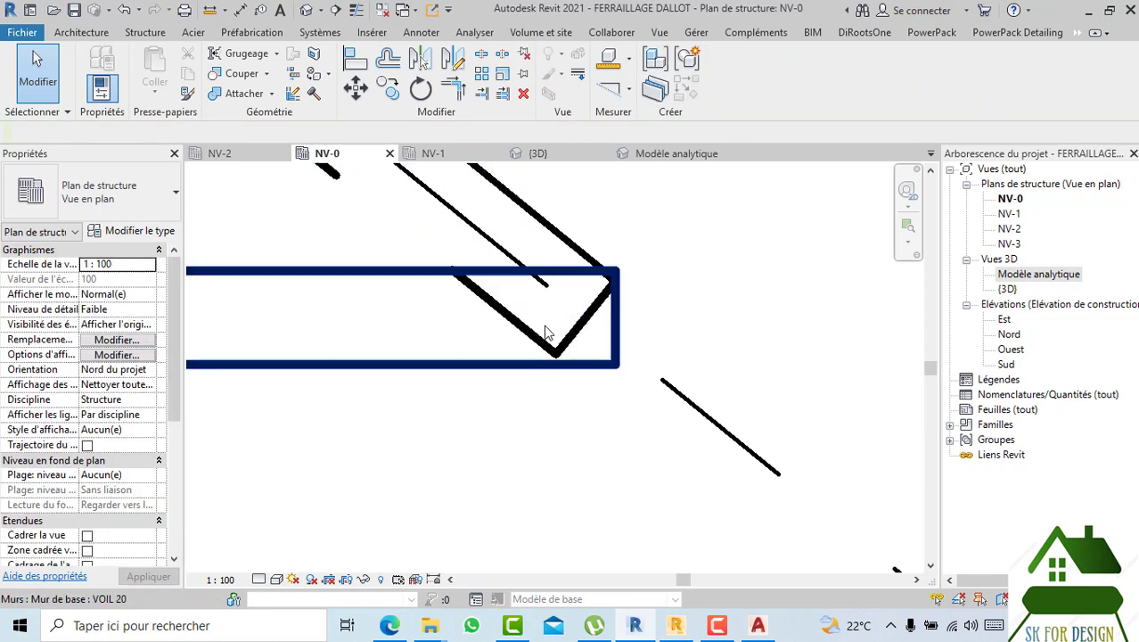
click(563, 342)
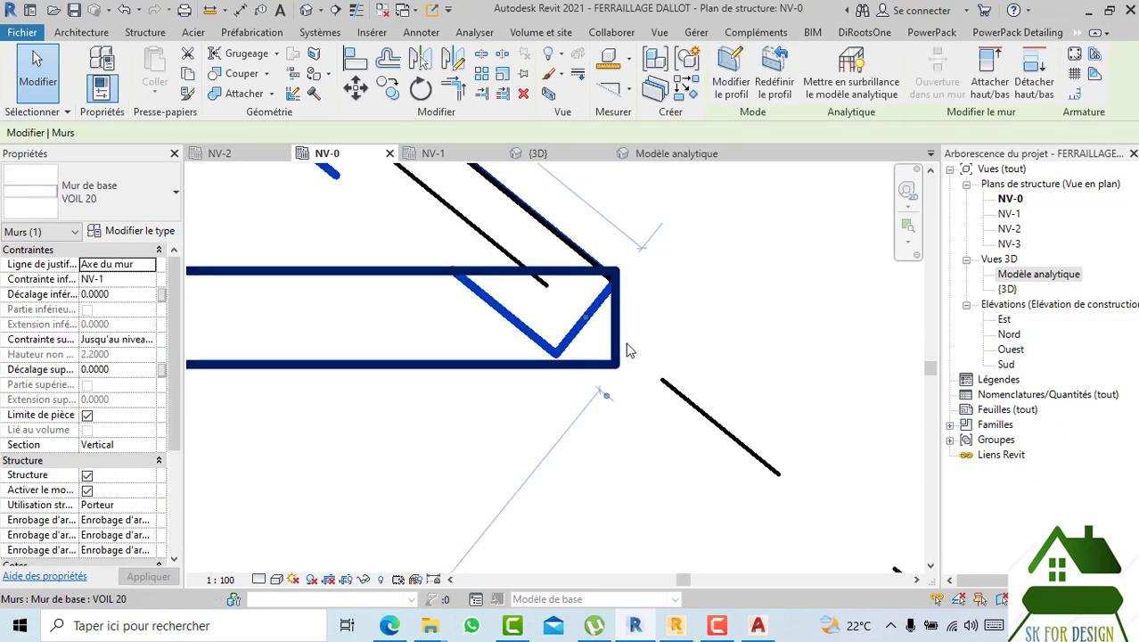
scroll(704, 322, down, 2)
key(Escape)
scroll(704, 323, down, 5)
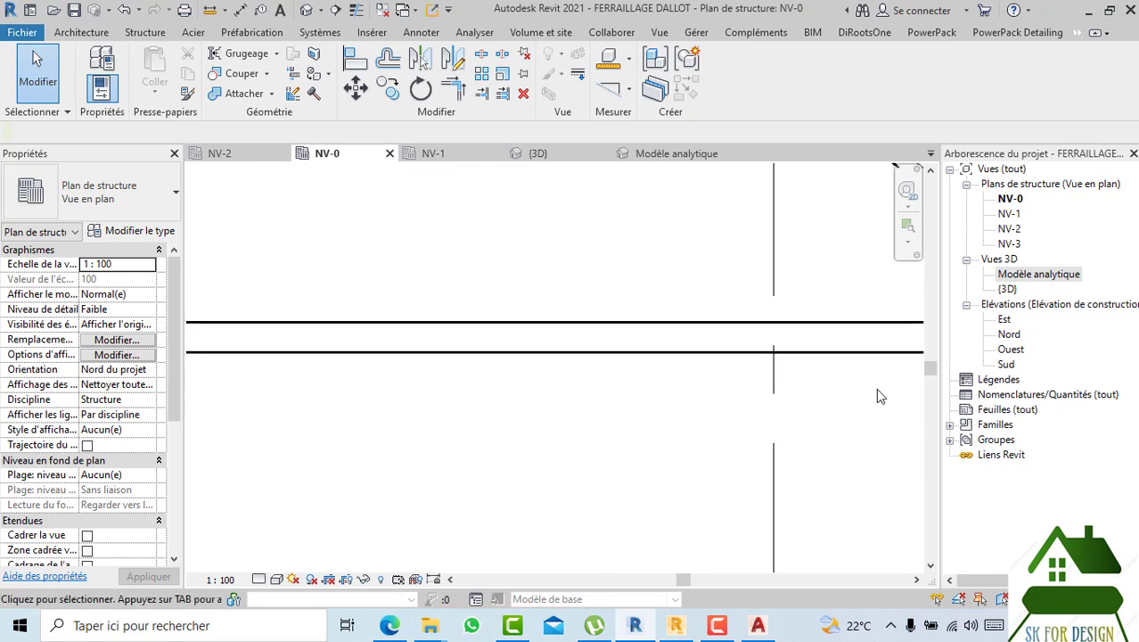
middle_drag(571, 384, 560, 453)
scroll(534, 348, down, 3)
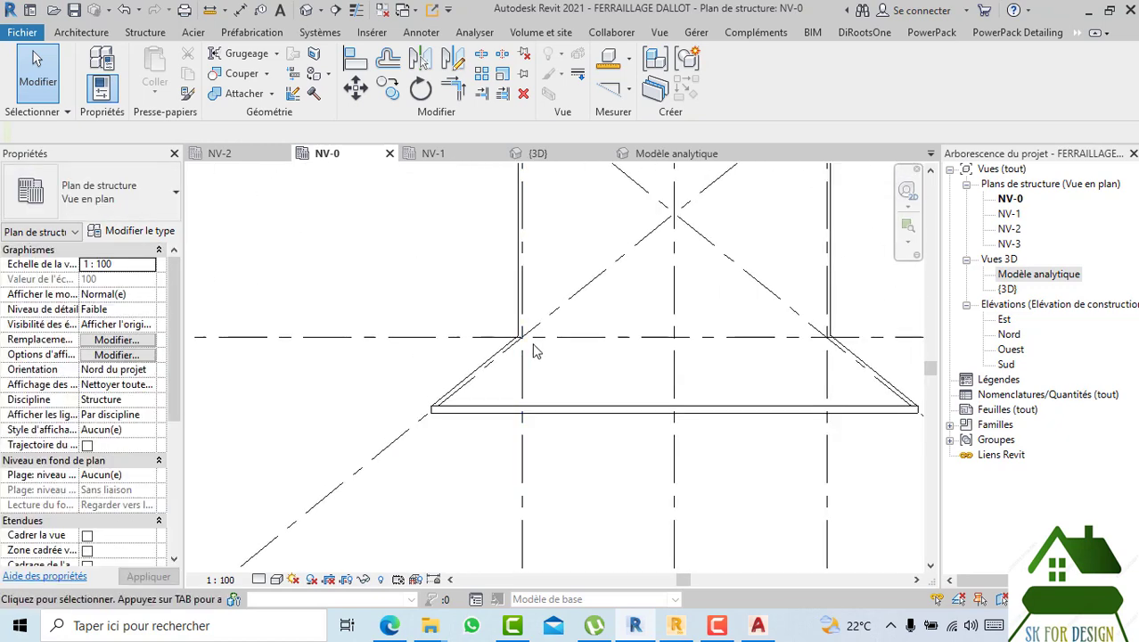
mouse_move(535, 350)
middle_down()
mouse_move(552, 413)
mouse_move(548, 351)
middle_up()
scroll(428, 361, up, 2)
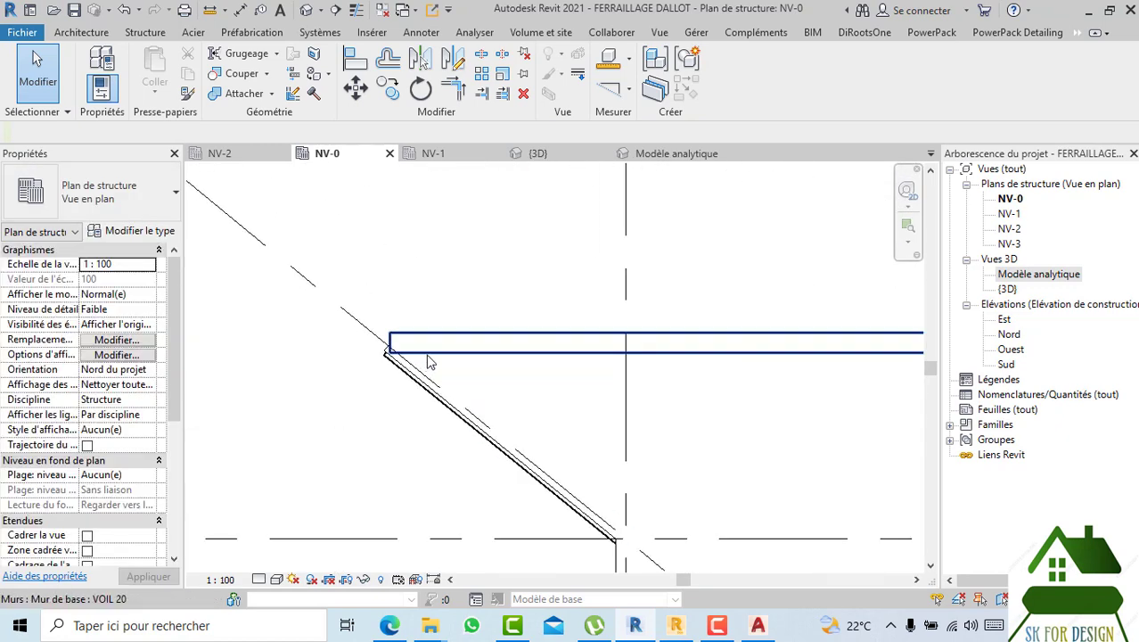
scroll(423, 346, down, 3)
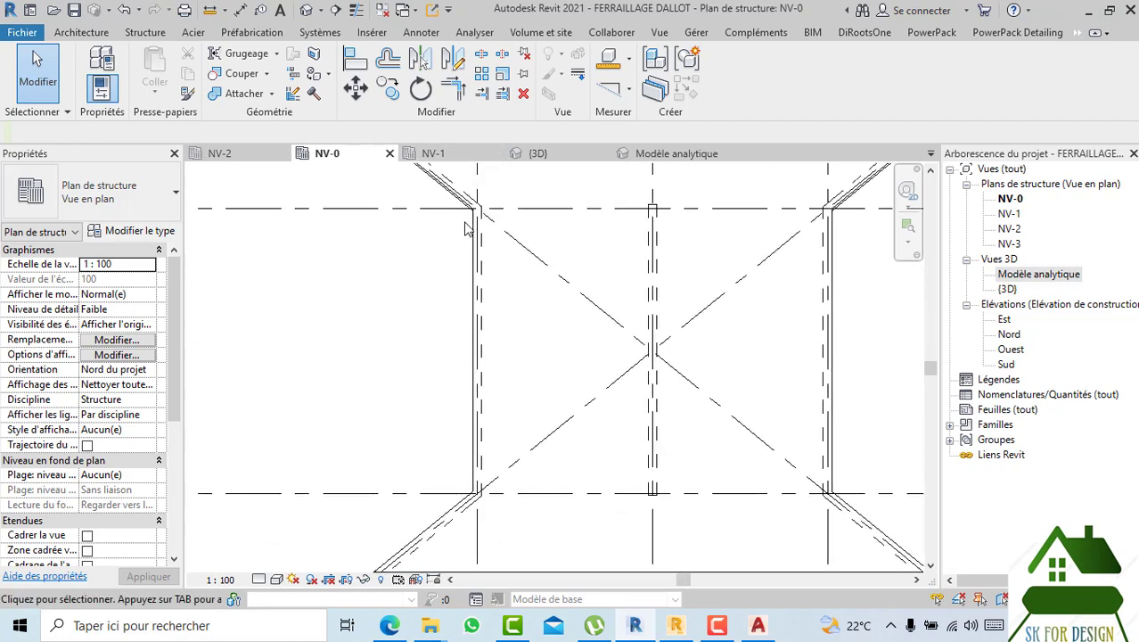
middle_drag(465, 224, 476, 491)
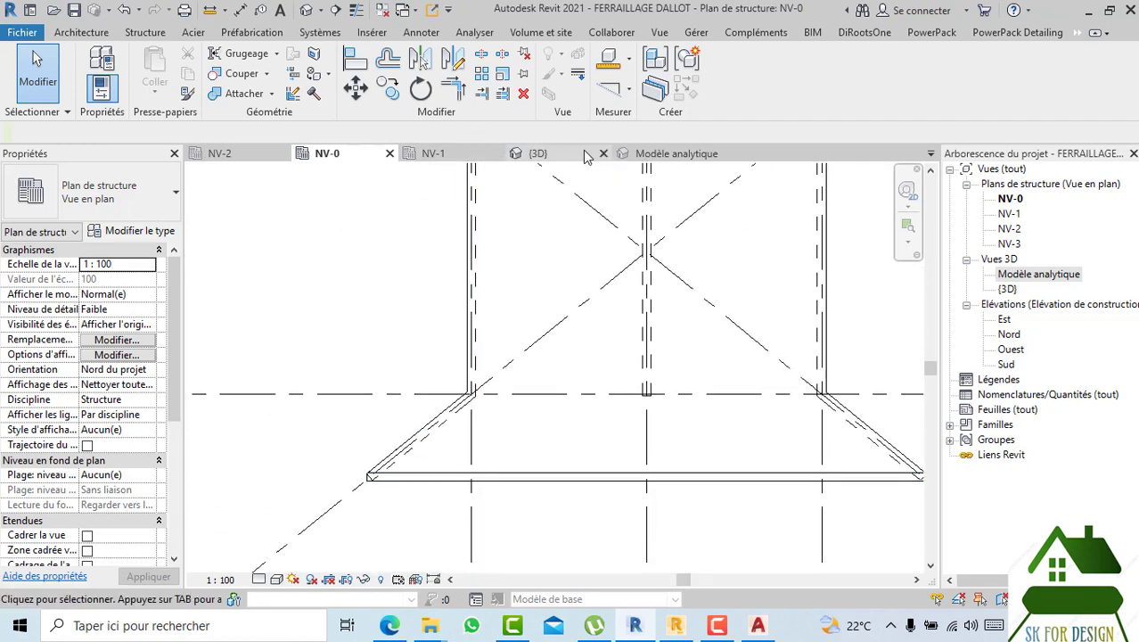
- Open the 3D view and examine the edge wall beneath the base slab's front corner
click(565, 155)
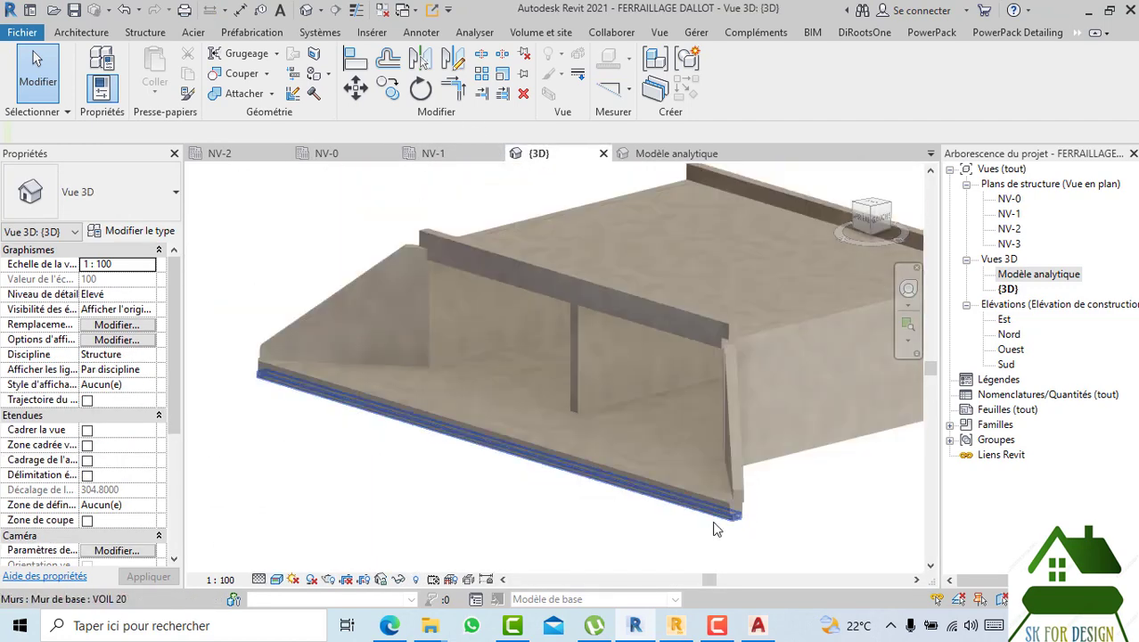
scroll(718, 528, up, 5)
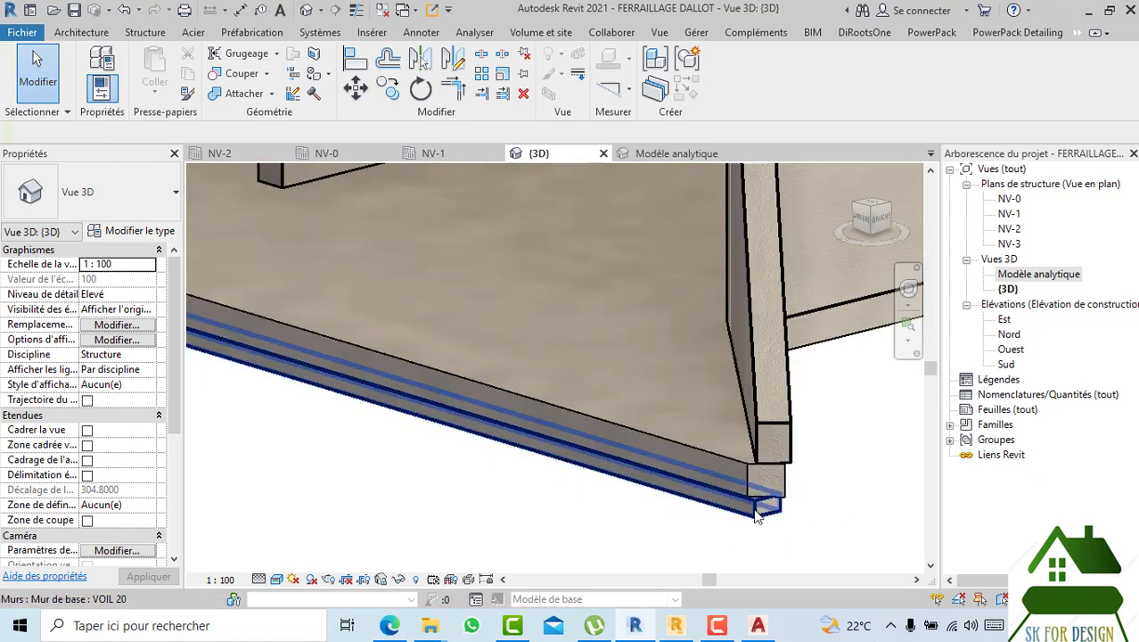
click(757, 516)
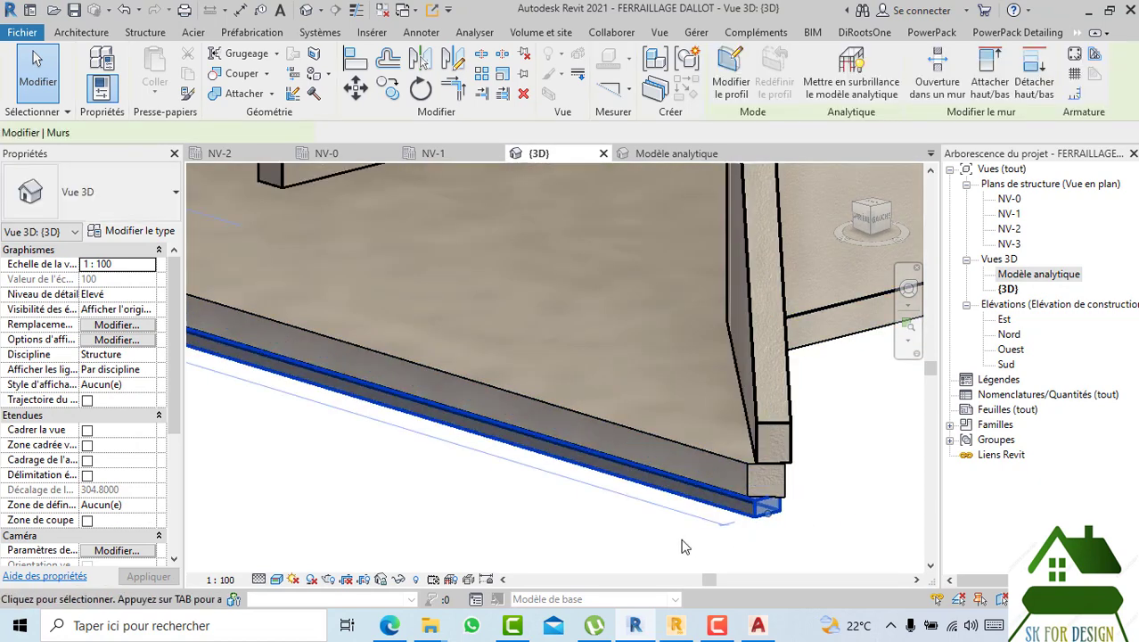
scroll(682, 546, down, 4)
shift+middle_drag(539, 477, 494, 481)
key(Escape)
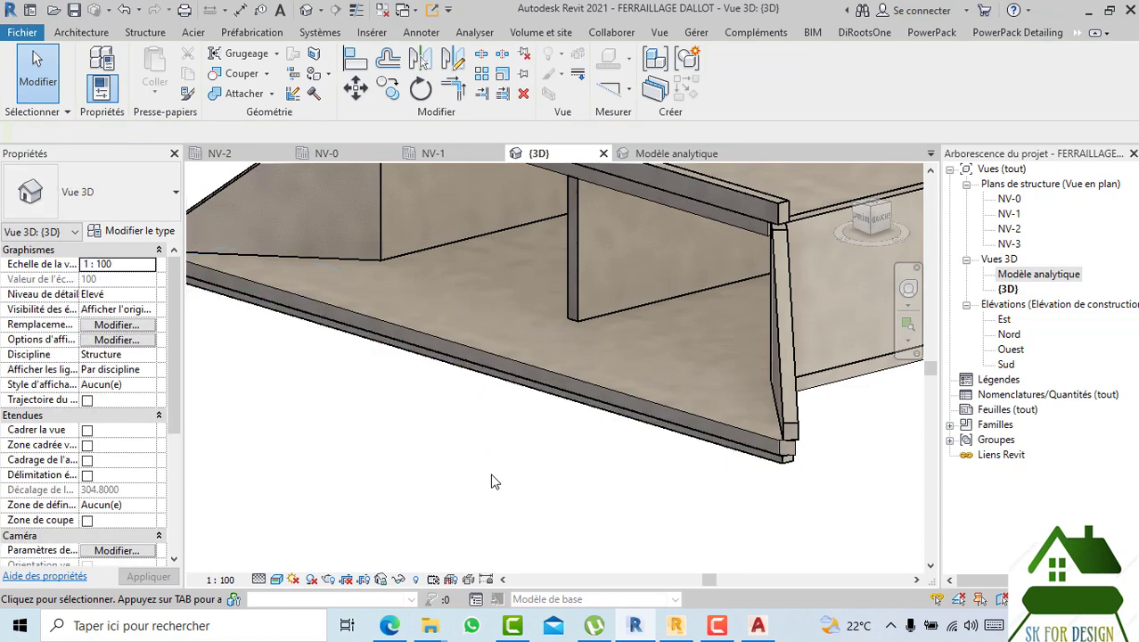
- Reopen the base slab's boundary sketch and finish it without edits, detaching the joined elements and accepting the warning
click(498, 356)
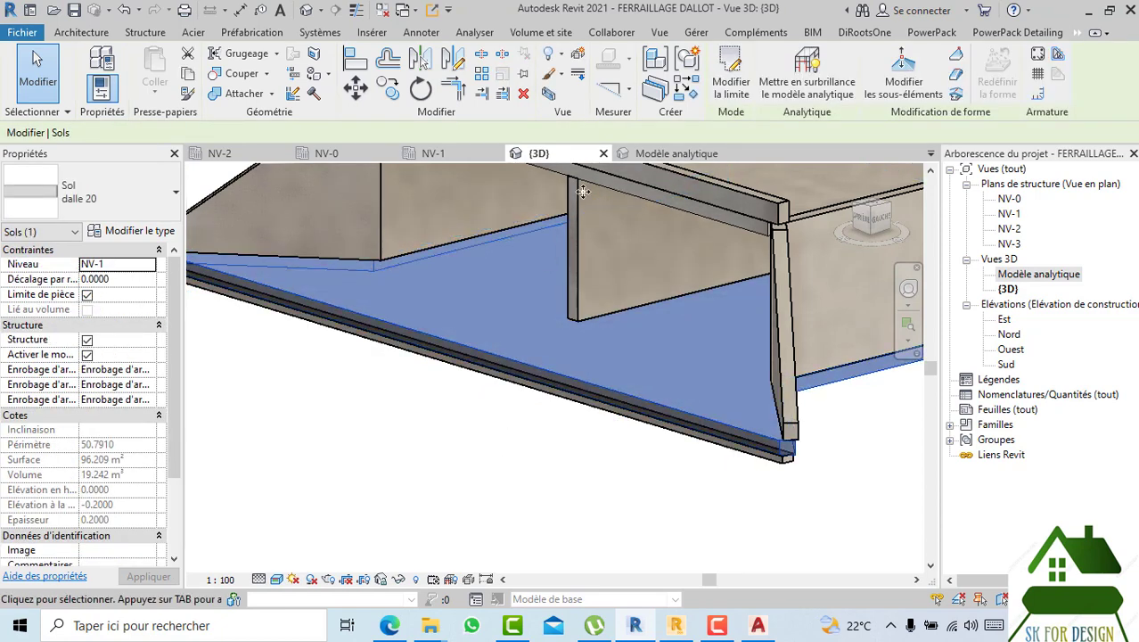
click(732, 75)
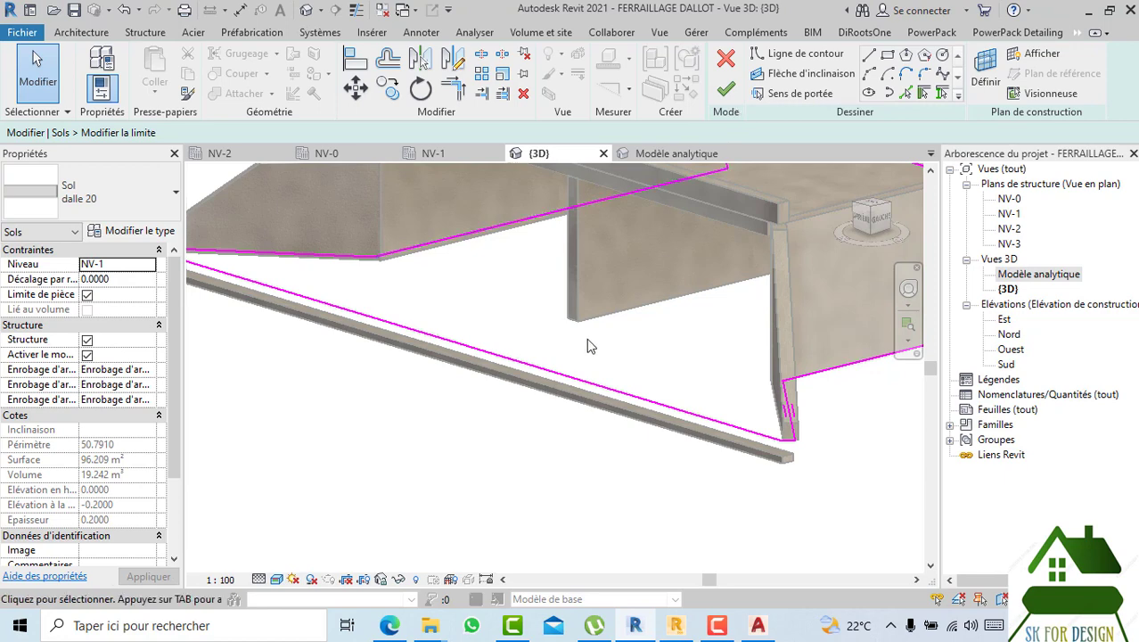
click(736, 93)
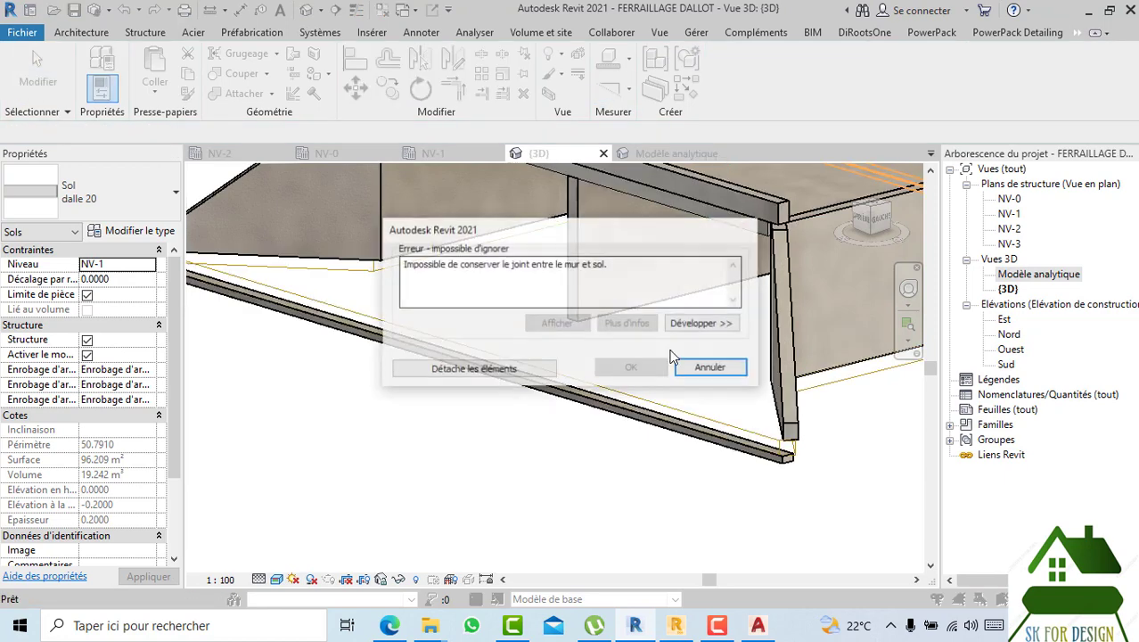
click(474, 371)
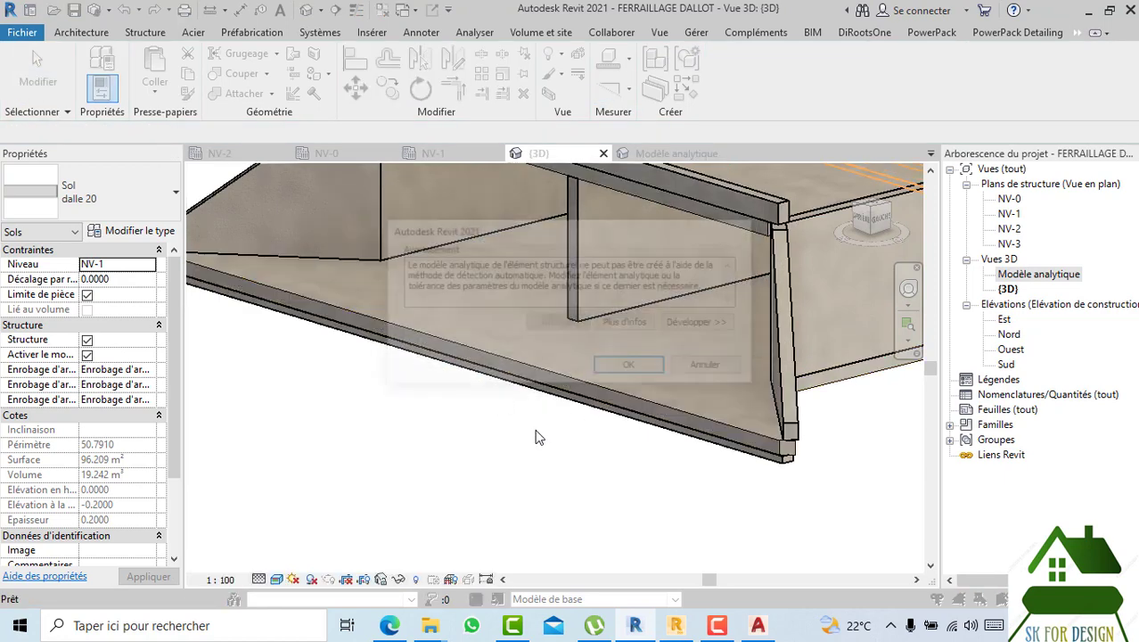
click(631, 367)
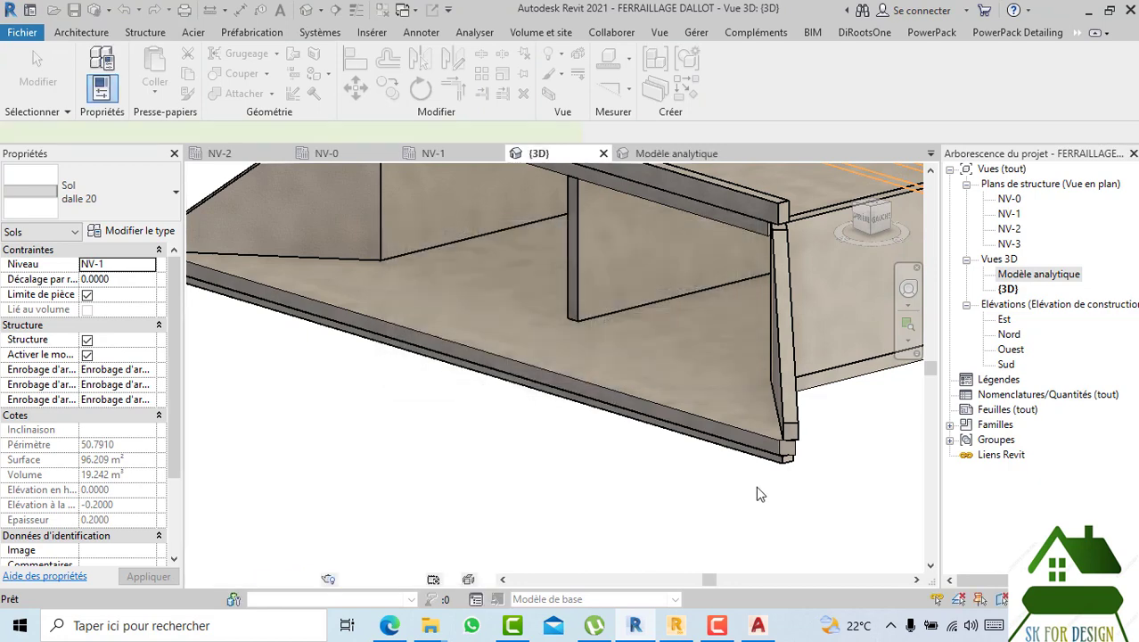
- Set the base offset of the front edge wall under the slab to -0.20
click(763, 514)
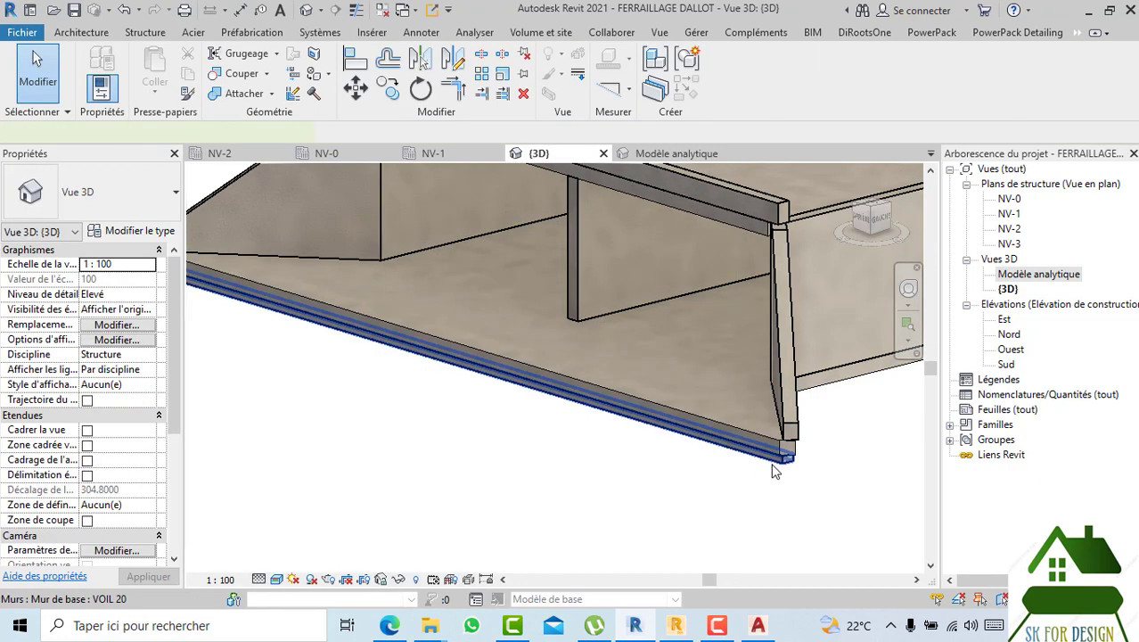
click(774, 471)
shift+middle_drag(774, 471, 605, 487)
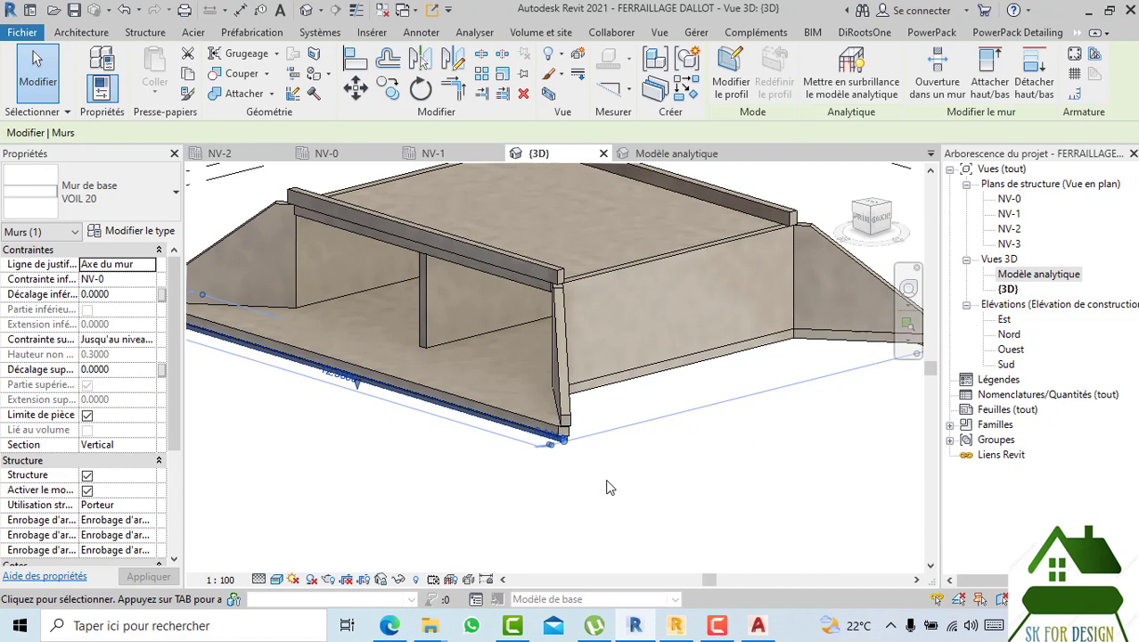
click(136, 298)
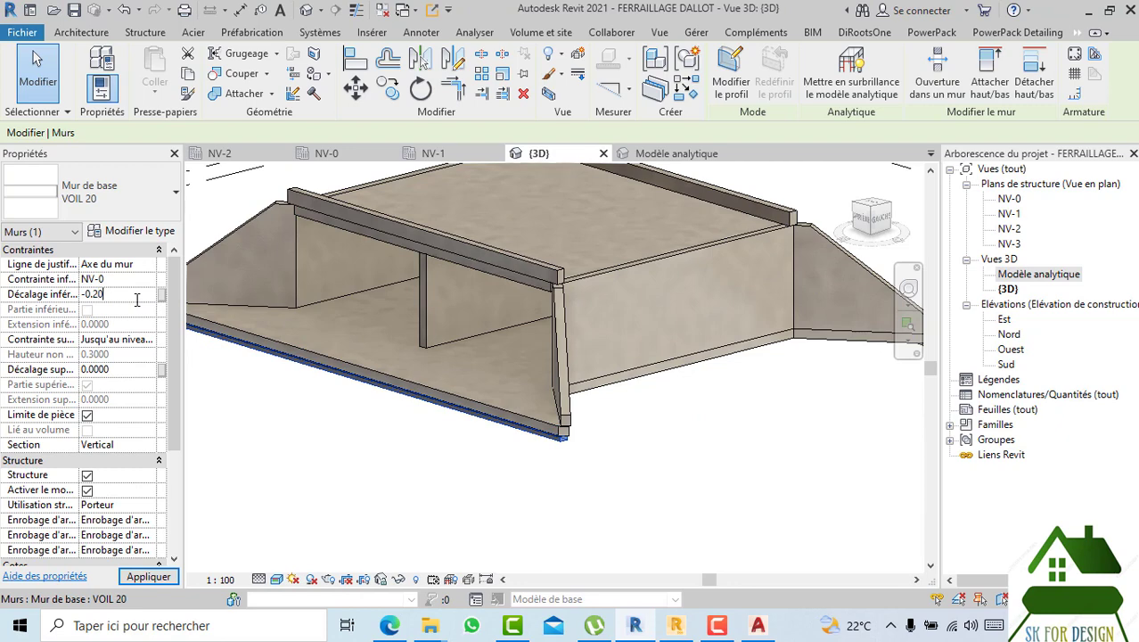
click(130, 577)
click(495, 509)
scroll(622, 470, down, 2)
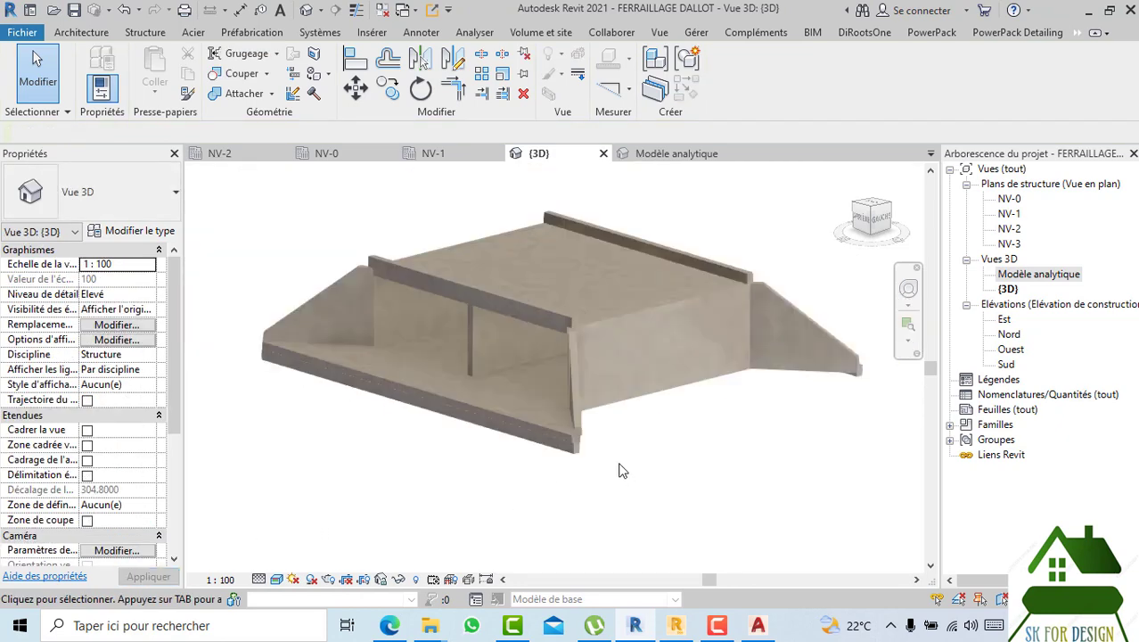
- Set the base offset of the edge wall at the culvert's opposite end to -0.2000
scroll(622, 470, down, 1)
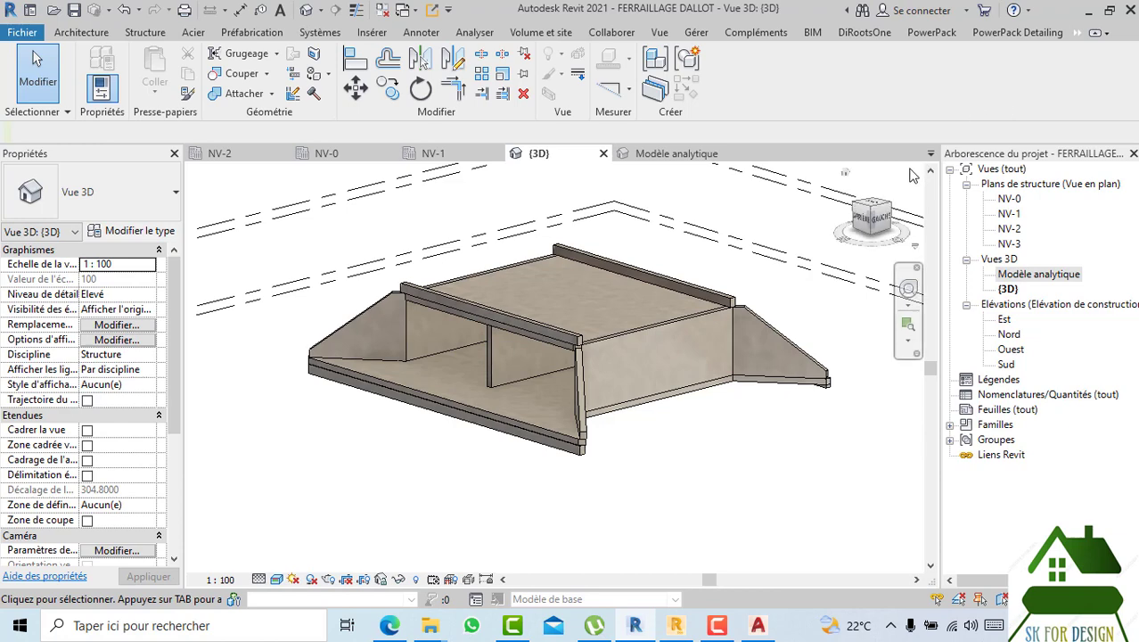
click(860, 220)
shift+middle_drag(784, 214, 750, 232)
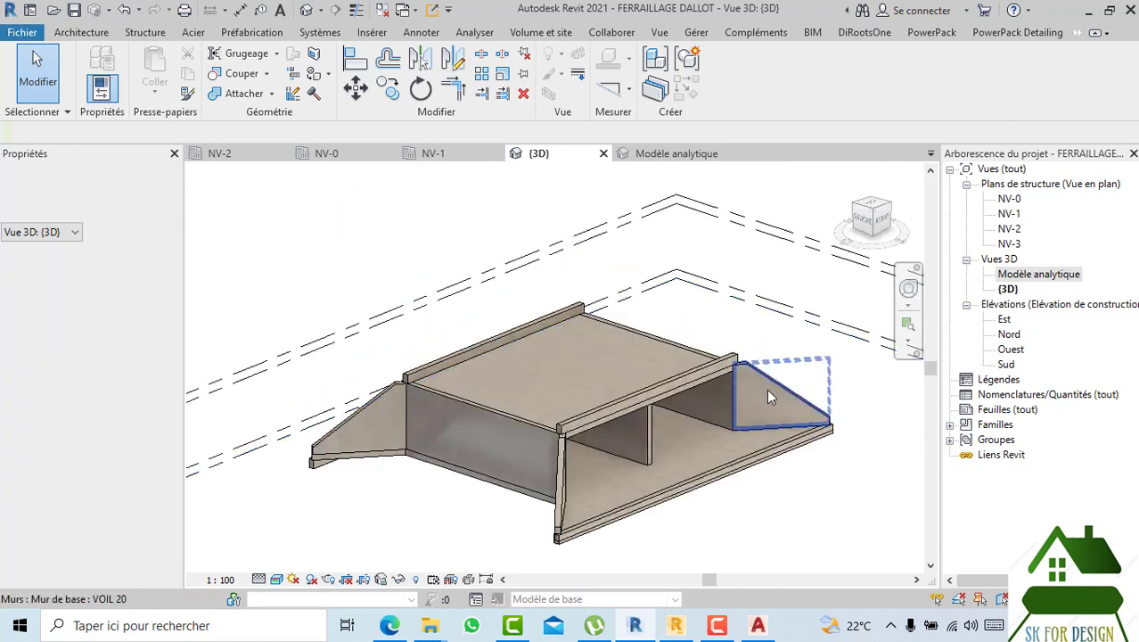
scroll(534, 437, up, 5)
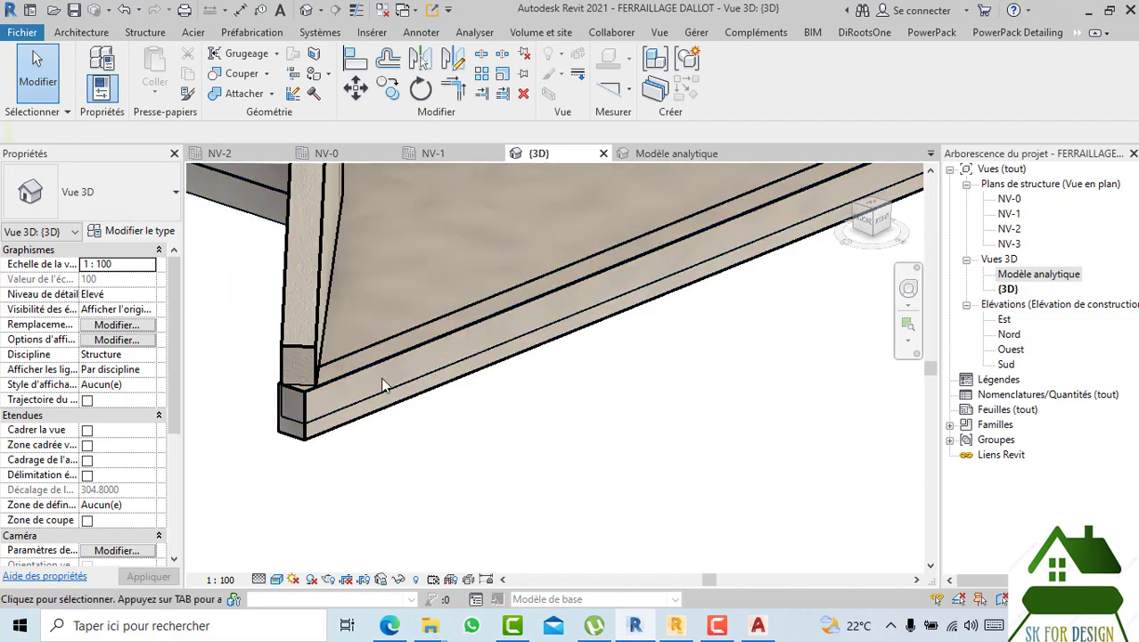
click(306, 445)
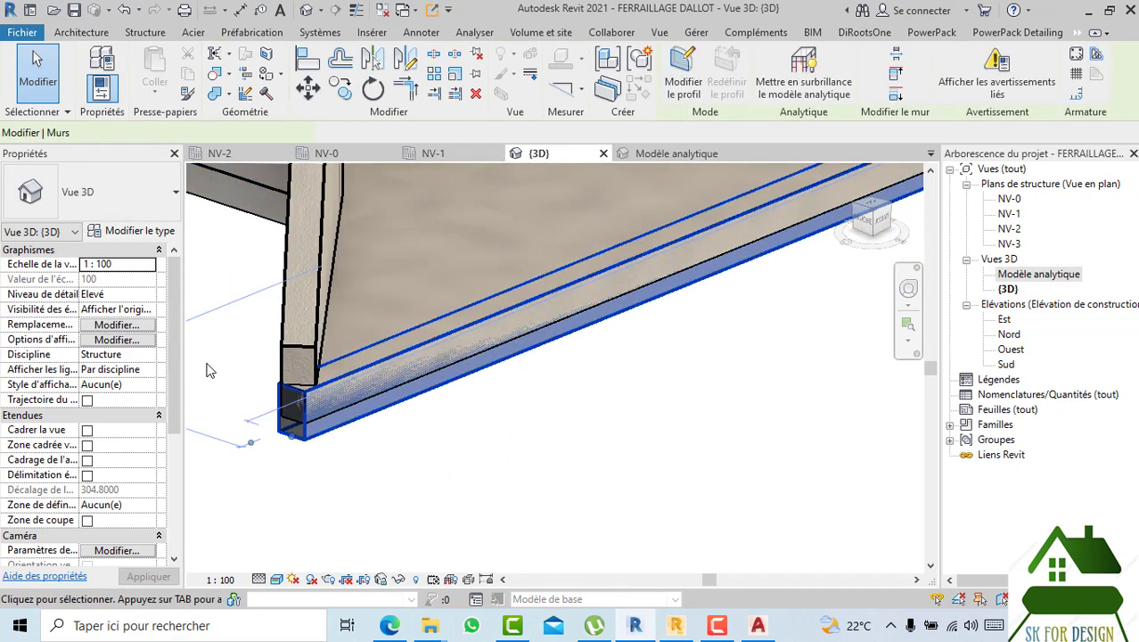
click(140, 296)
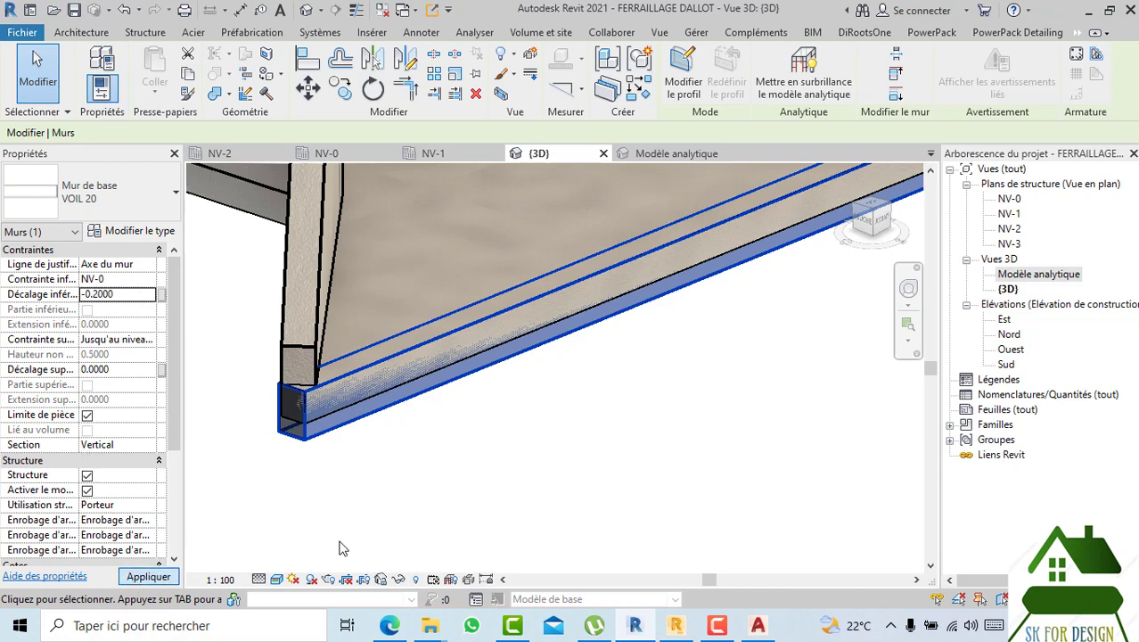
click(477, 496)
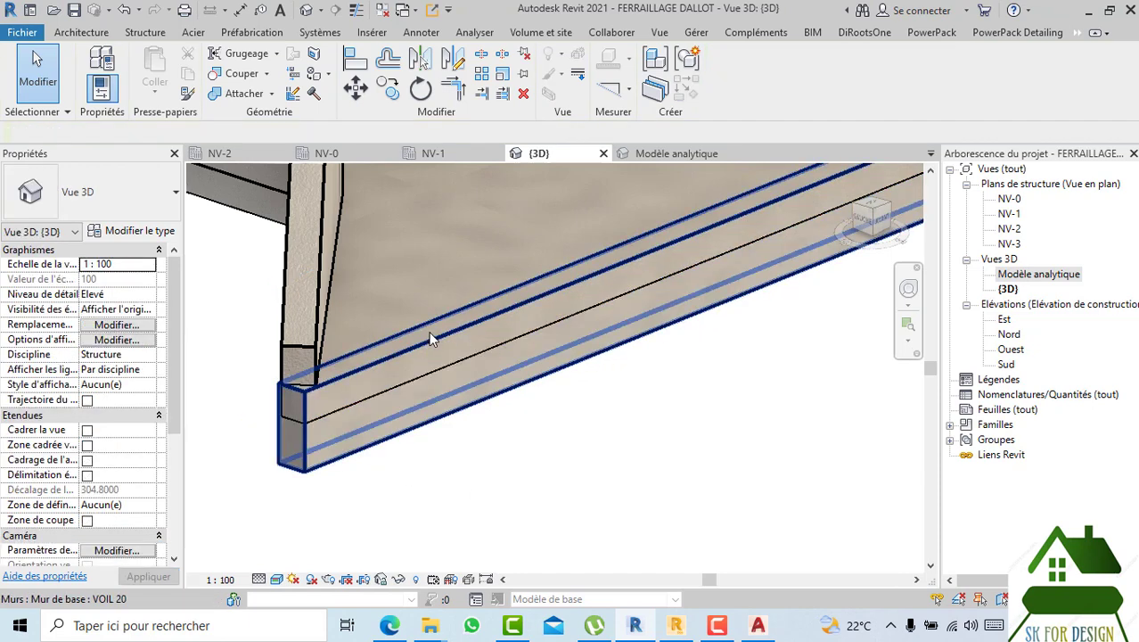
- Examine how the opposite edge wall overlaps the base slab at the wing wall corner
shift+middle_drag(366, 355, 345, 415)
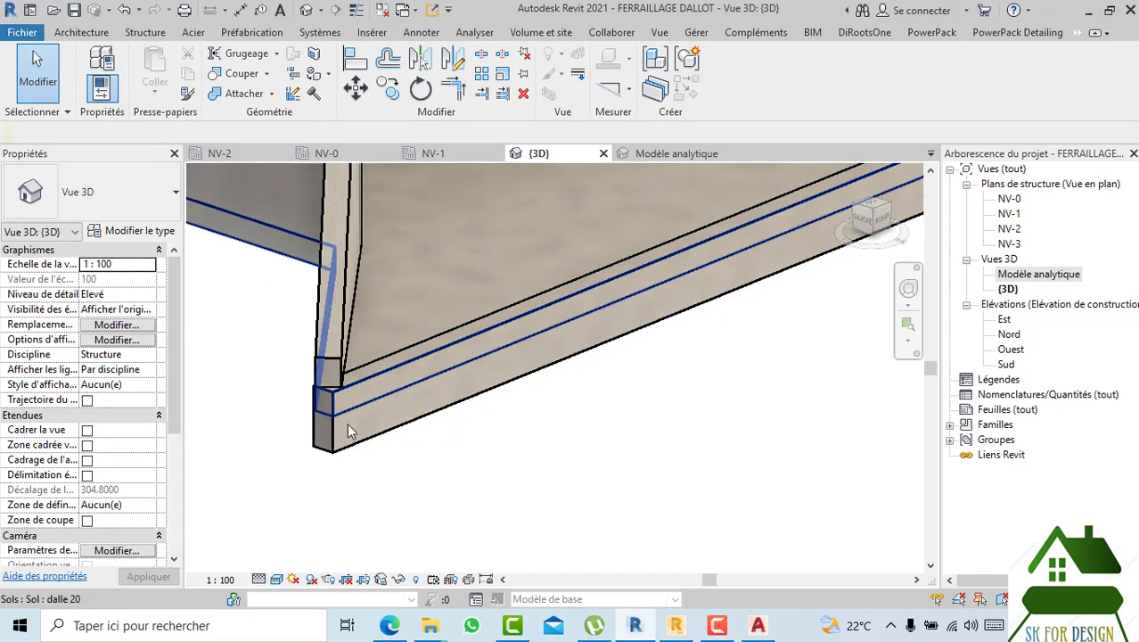
scroll(341, 461, down, 2)
shift+middle_drag(356, 406, 432, 401)
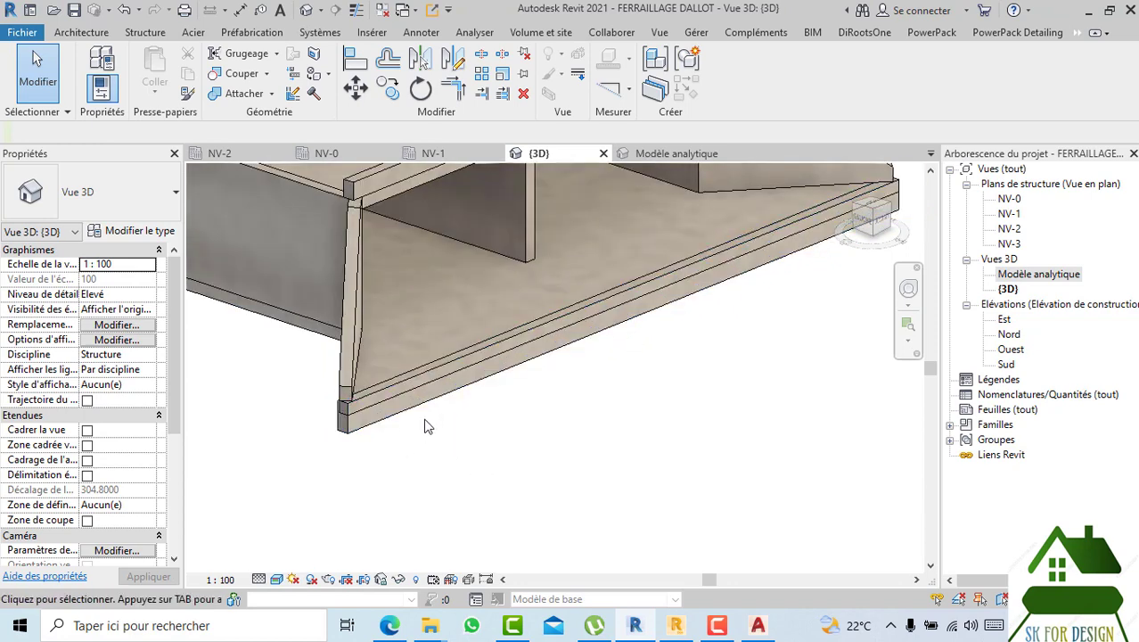
scroll(362, 426, up, 3)
mouse_move(371, 399)
shift+middle_down()
mouse_move(417, 376)
mouse_move(370, 417)
shift+middle_up()
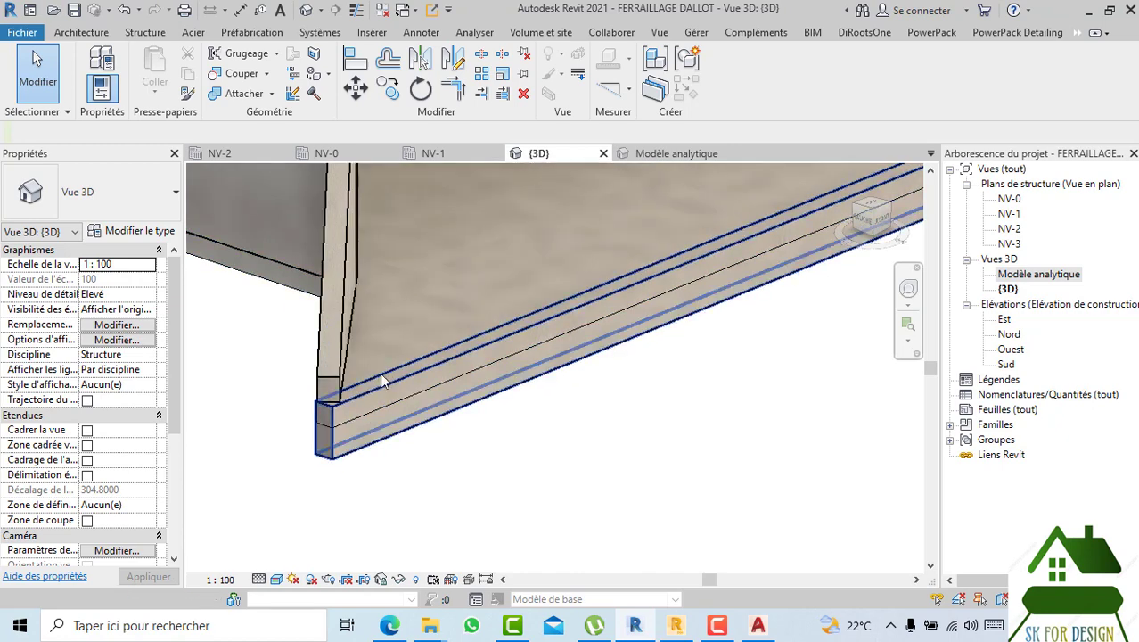
click(371, 392)
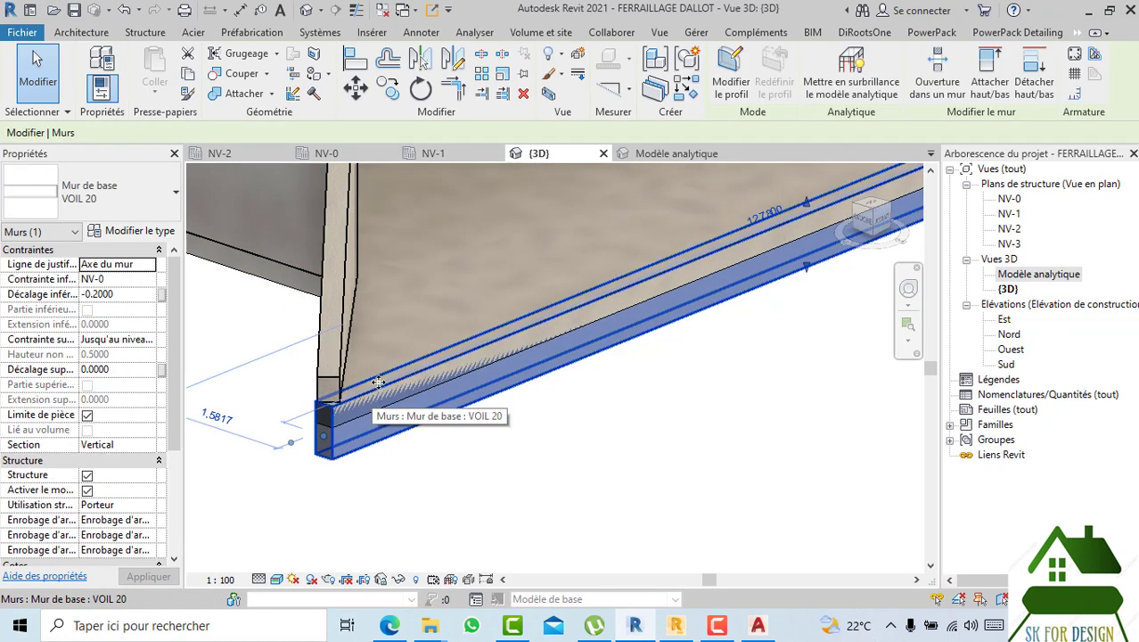
click(428, 482)
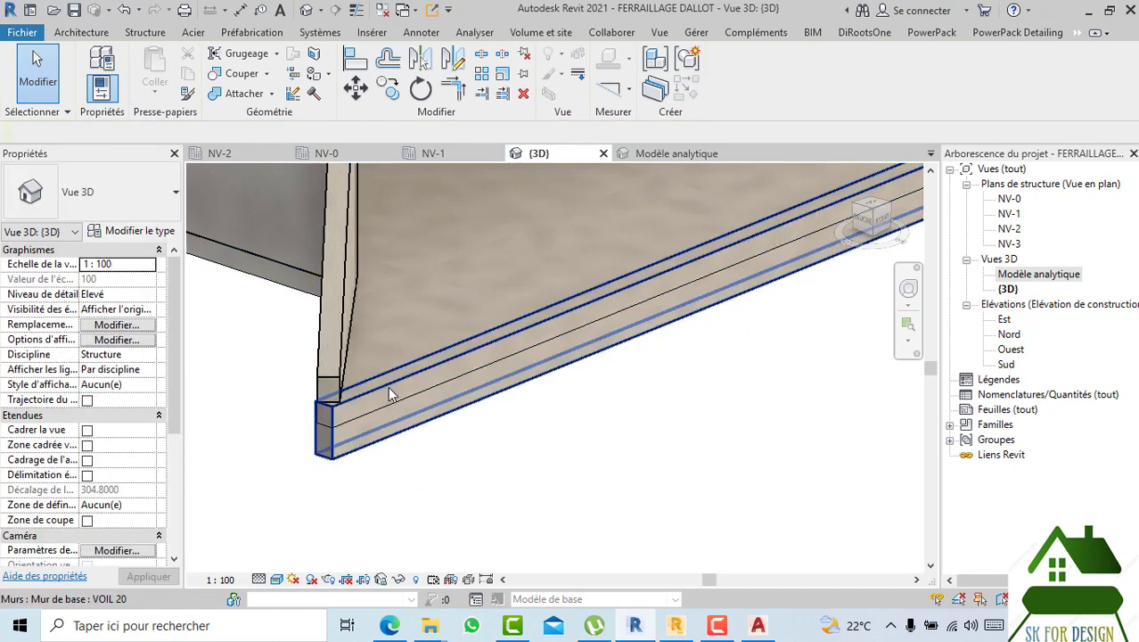
click(332, 456)
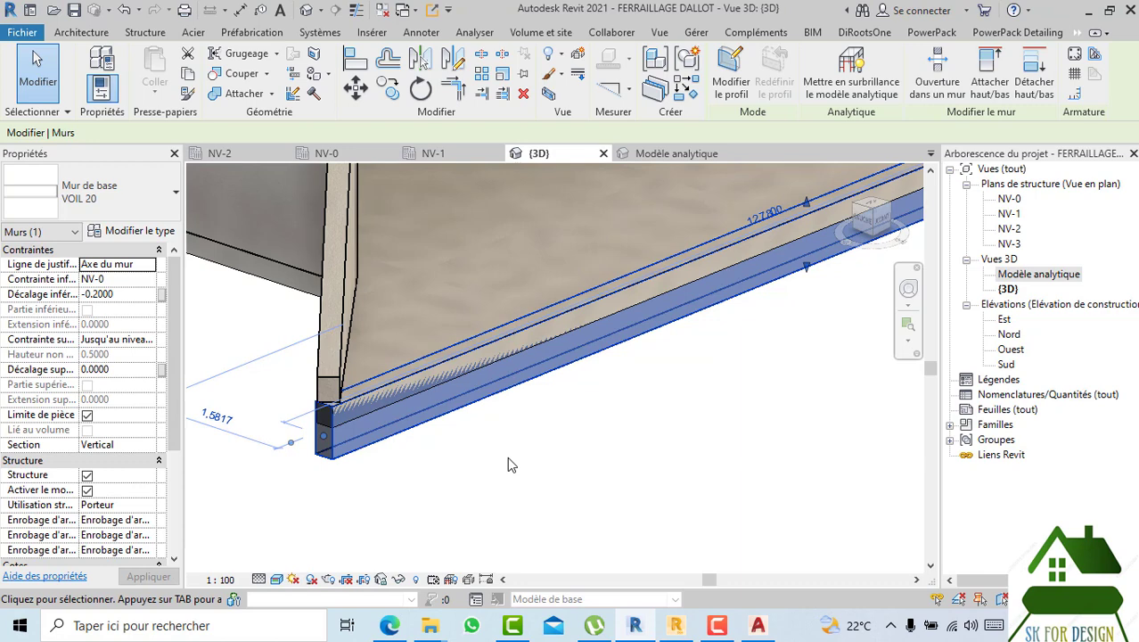
scroll(507, 456, down, 3)
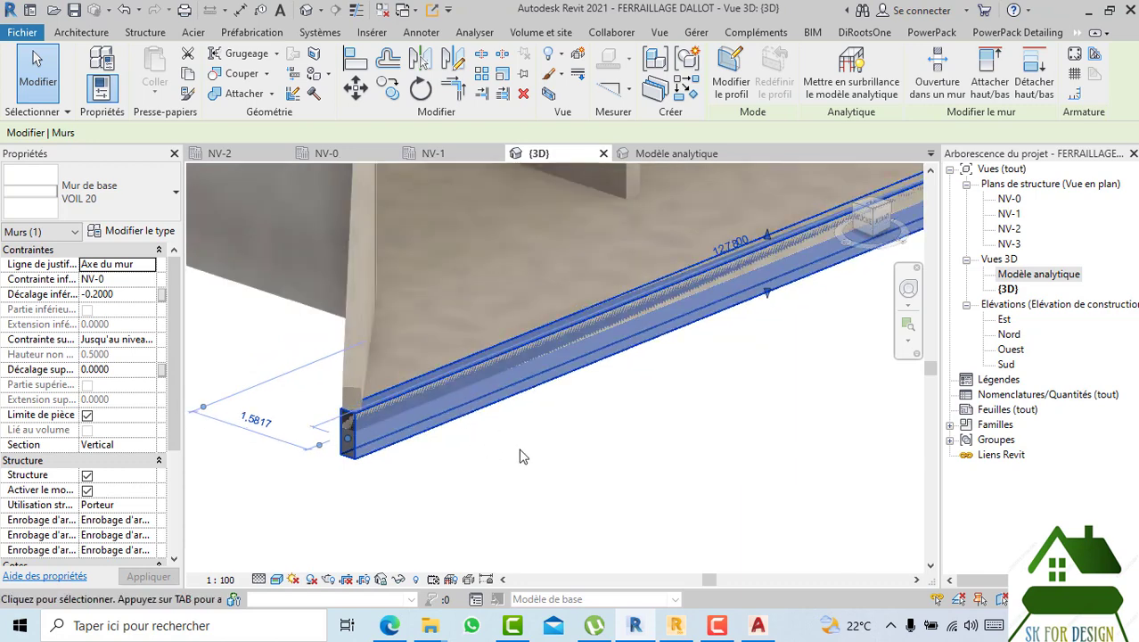
click(545, 486)
- Open the base slab's boundary sketch for editing and show its wing wall corner in the NV-0 plan
scroll(606, 410, down, 5)
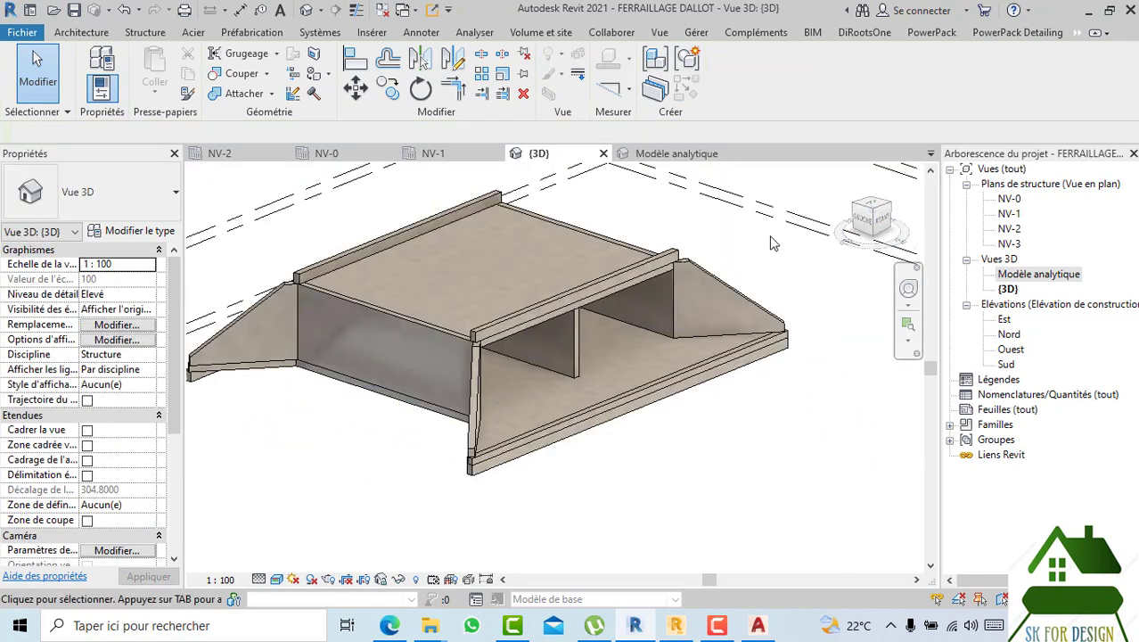
click(663, 335)
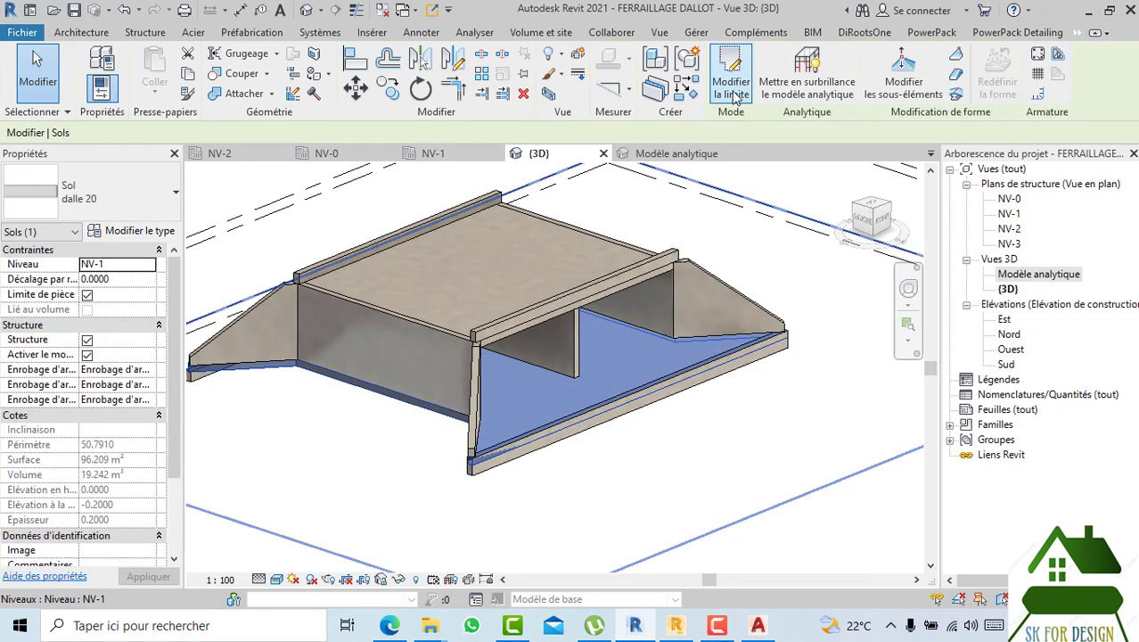
click(729, 72)
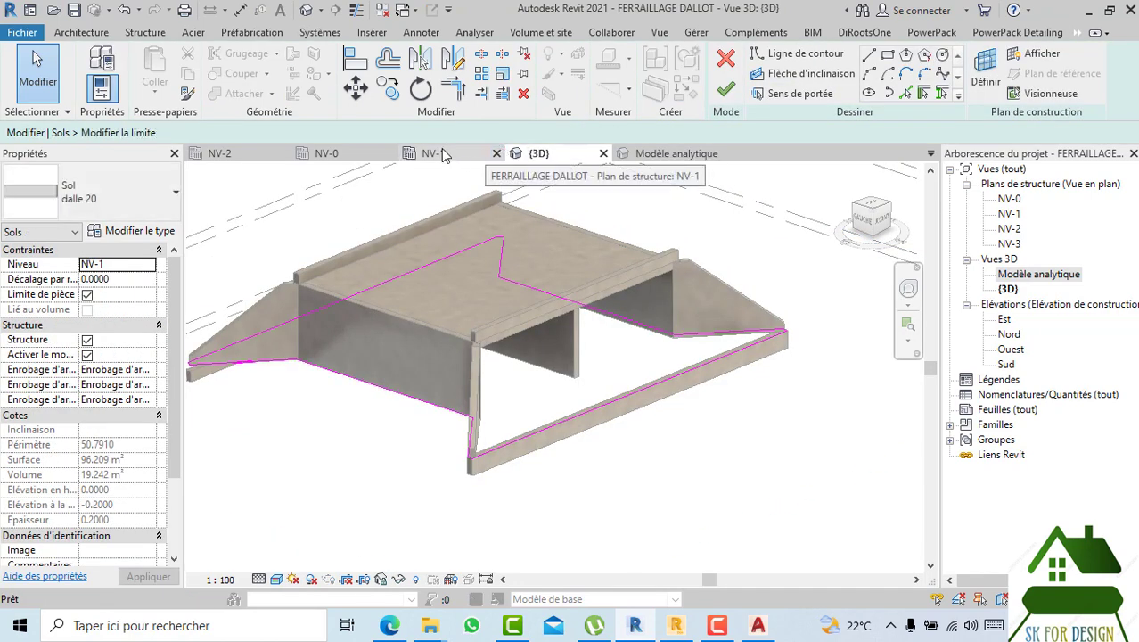
click(347, 149)
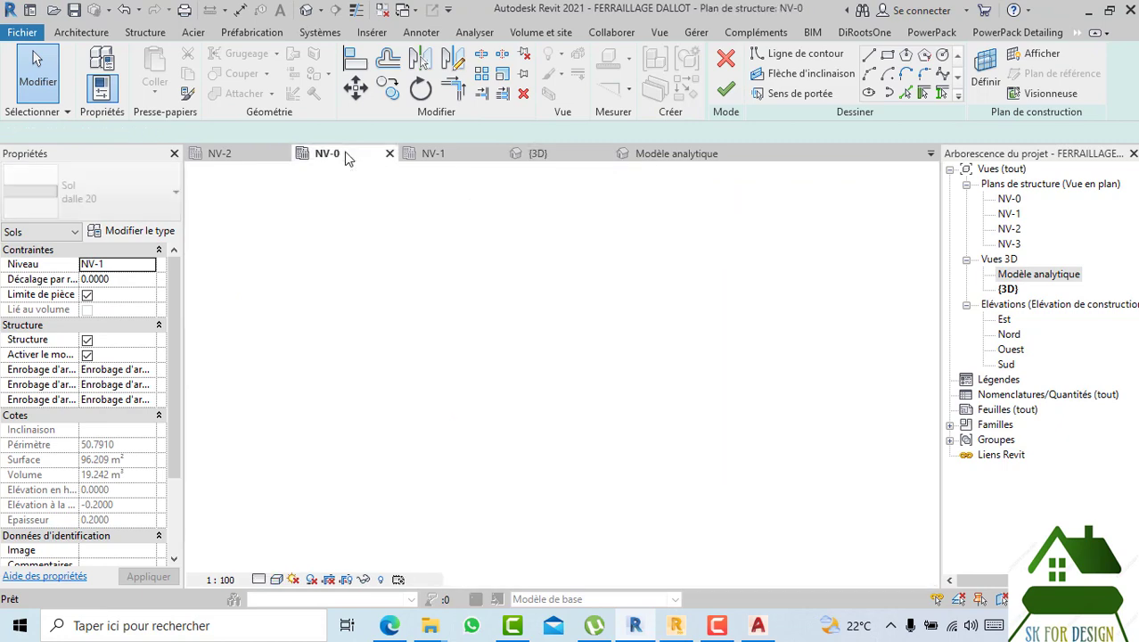
scroll(592, 567, up, 2)
scroll(297, 389, up, 5)
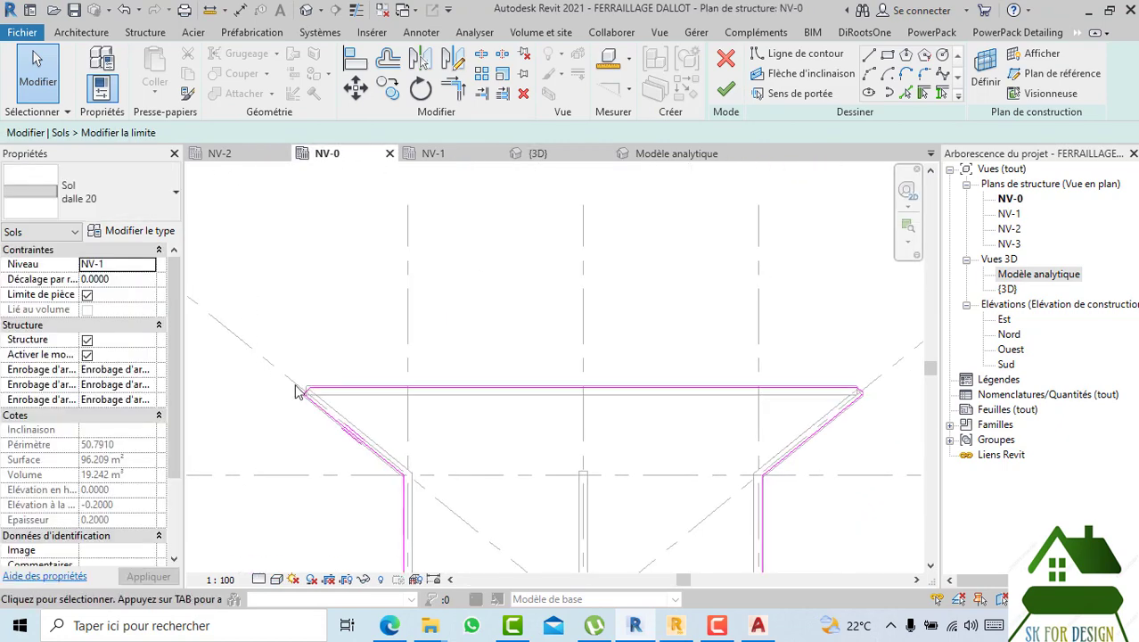
scroll(264, 392, up, 2)
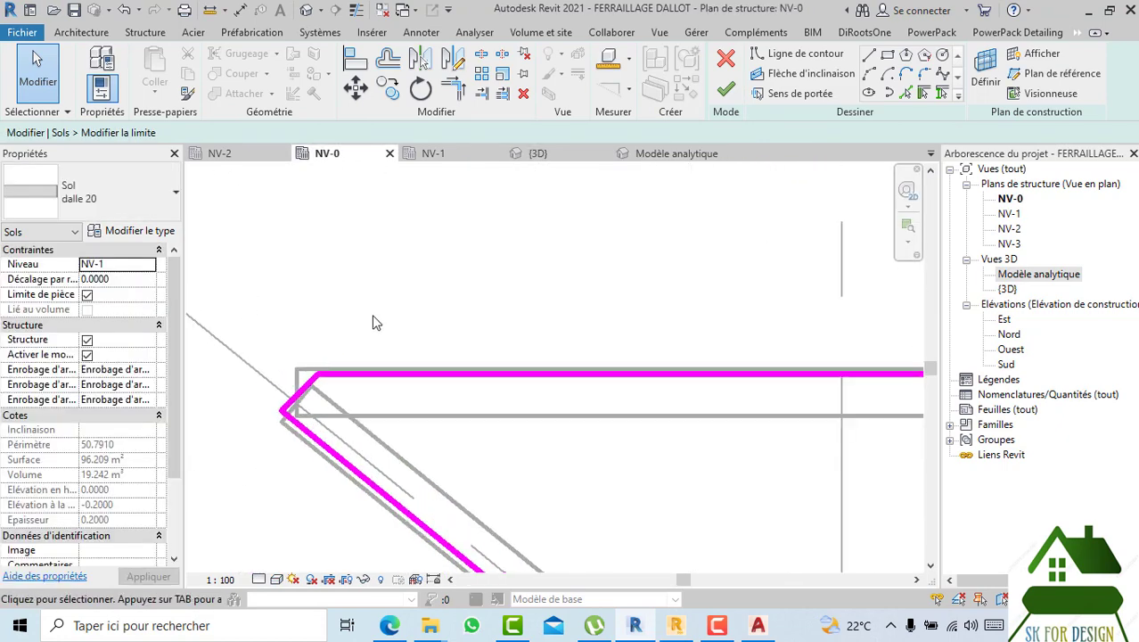
scroll(449, 286, down, 2)
- Square off the slab boundary's corner with a vertical and a short horizontal line meeting the edge wall, and delete the diagonal line
click(869, 55)
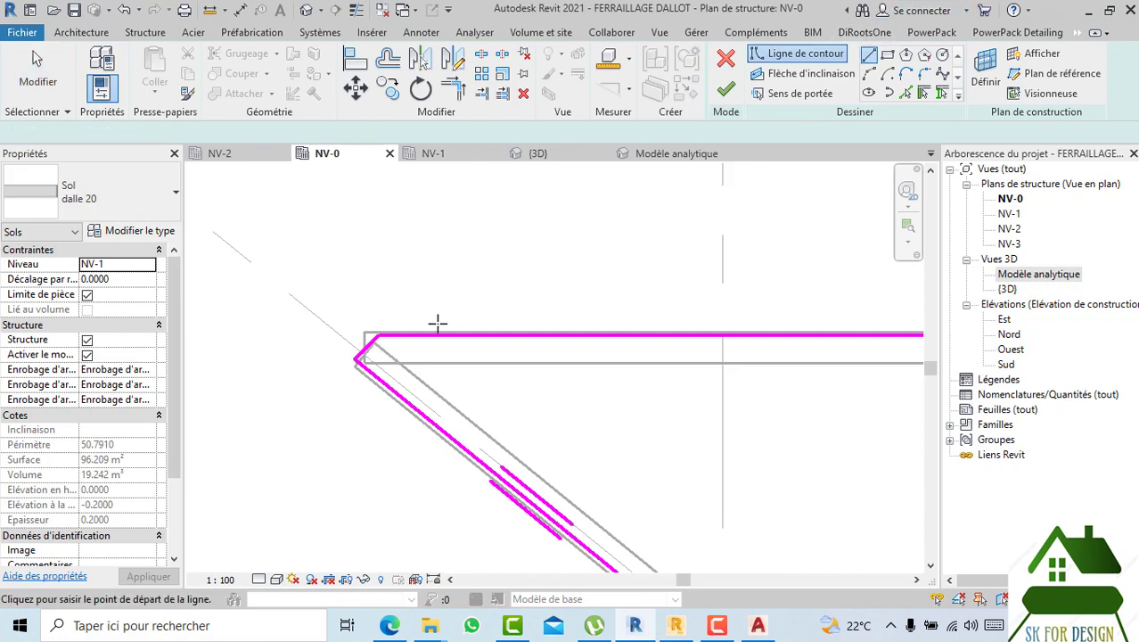
scroll(354, 386, up, 2)
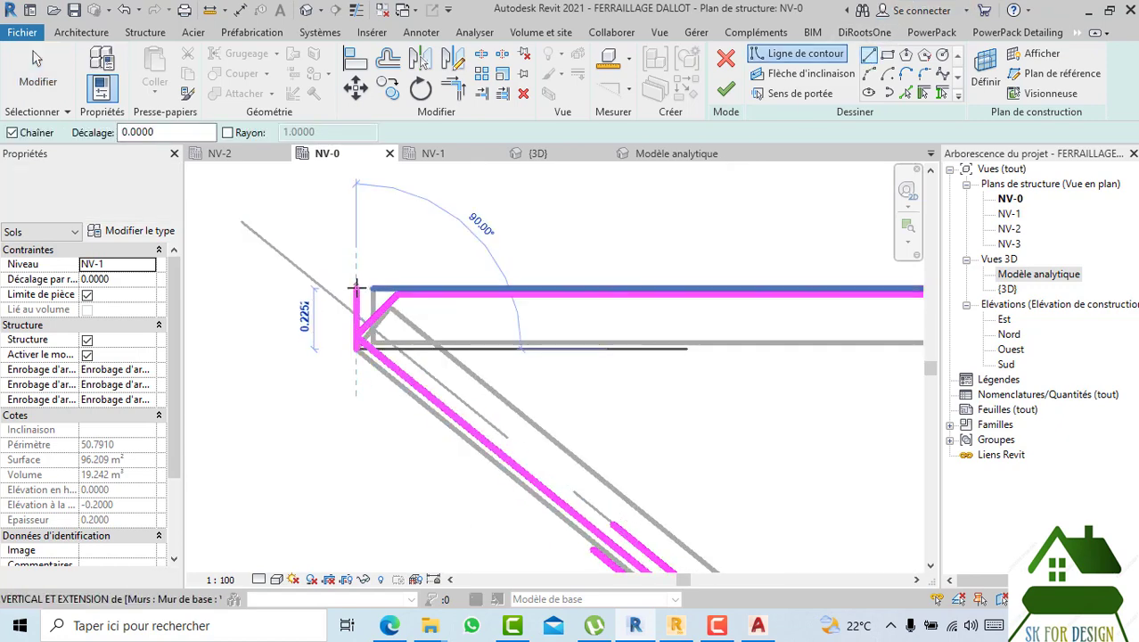
click(357, 288)
click(372, 287)
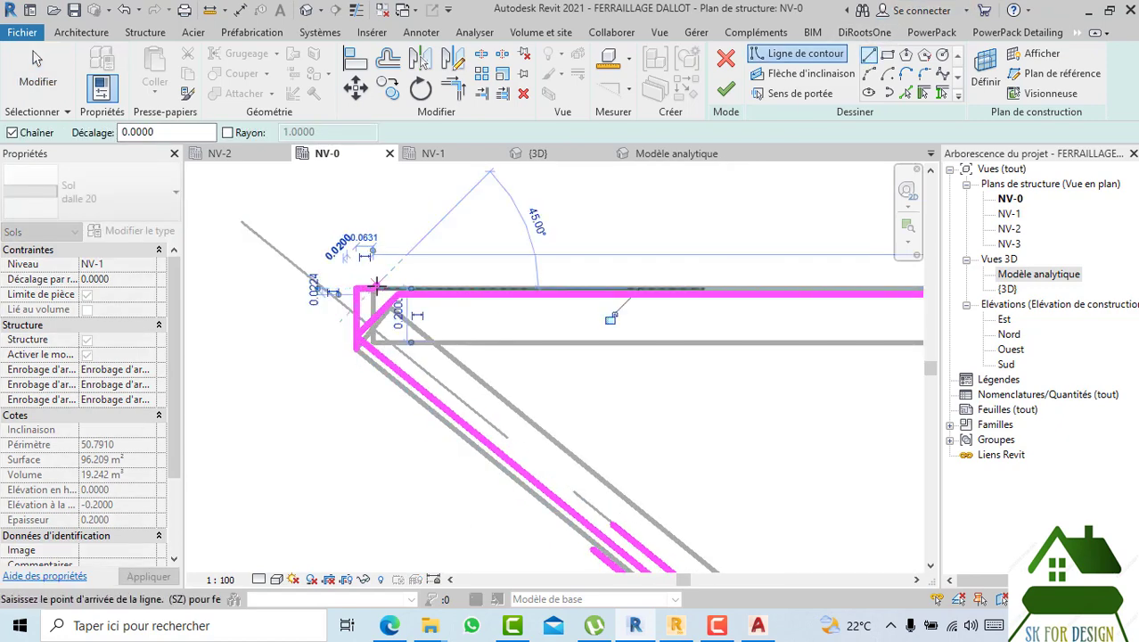
key(Escape)
key(Escape)
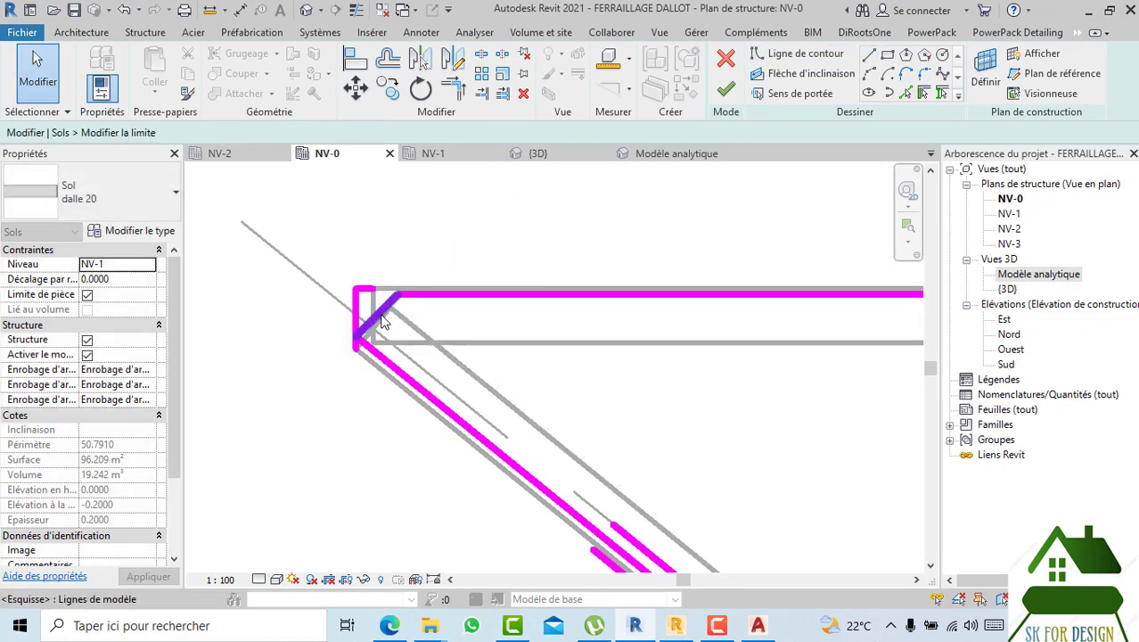
click(380, 315)
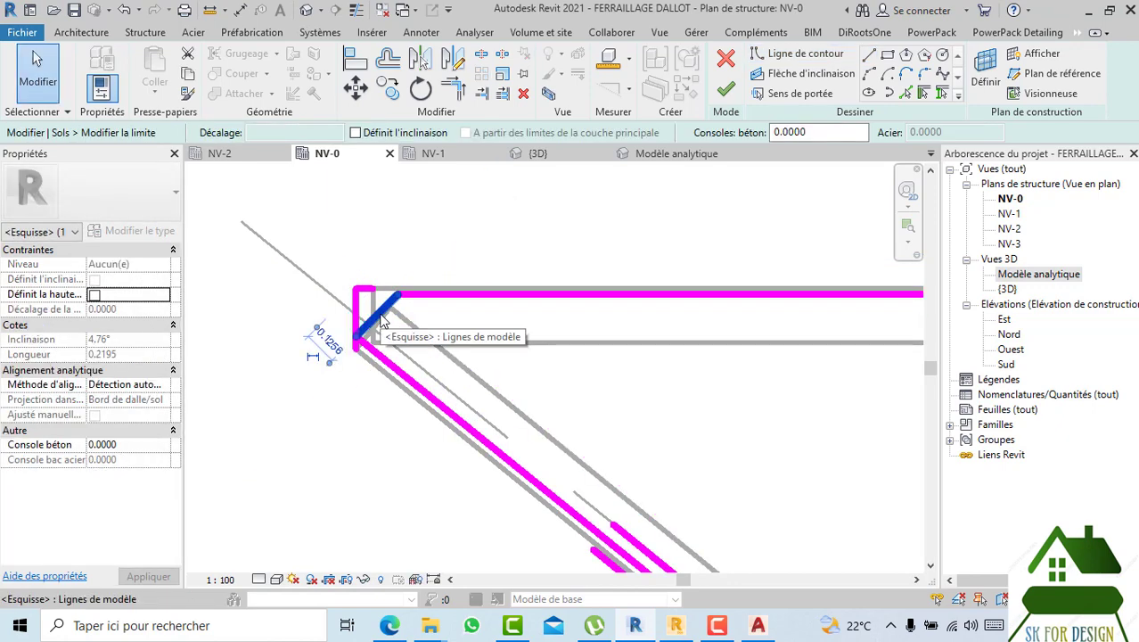
key(Delete)
- Move the sloped boundary line at this corner onto the wing wall's outer face
mouse_move(376, 364)
middle_down()
mouse_move(407, 287)
mouse_move(409, 222)
middle_up()
key(Tab)
click(475, 341)
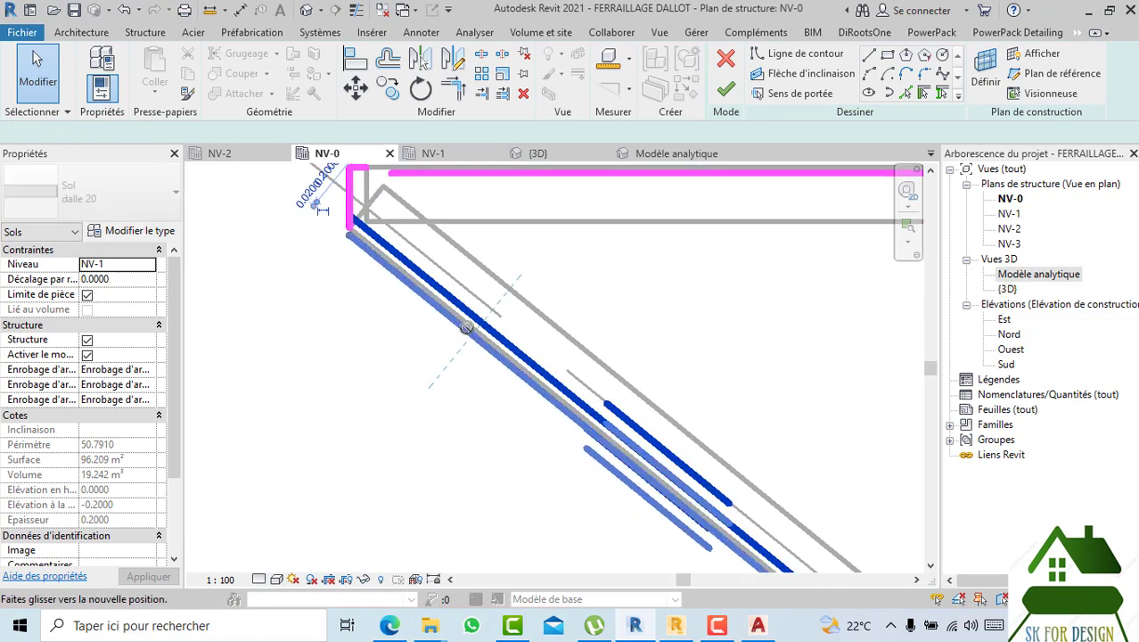
middle_drag(525, 257, 278, 348)
scroll(264, 316, down, 2)
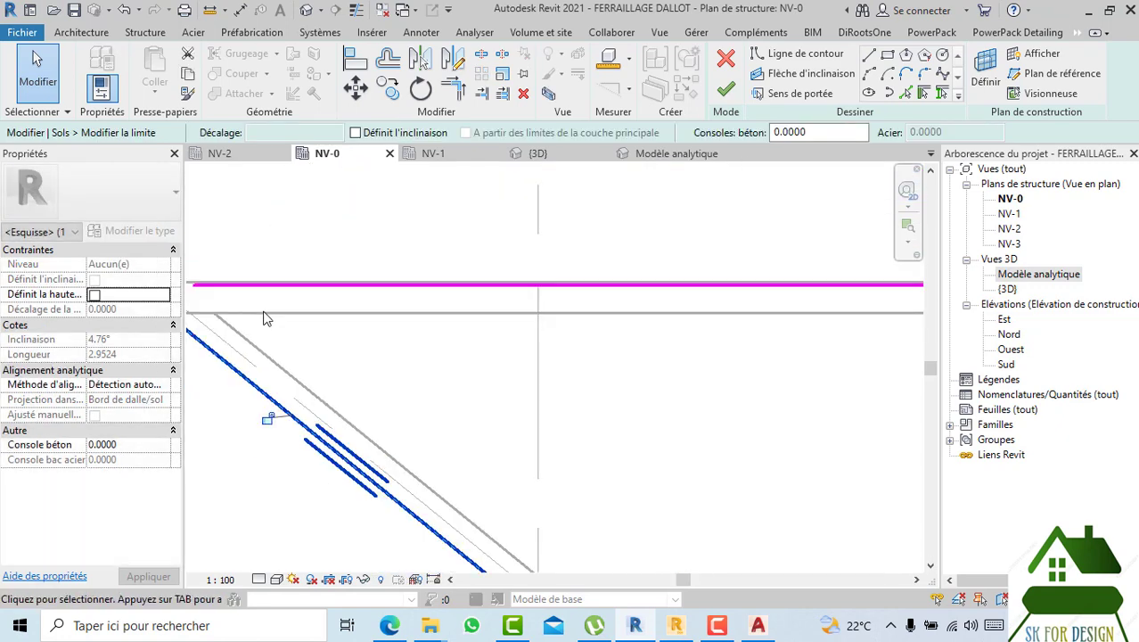
- Move the long straight boundary line onto the edge wall's outer face and join its end to the short horizontal line
middle_drag(234, 304, 448, 307)
scroll(431, 297, up, 1)
click(450, 292)
scroll(399, 308, up, 1)
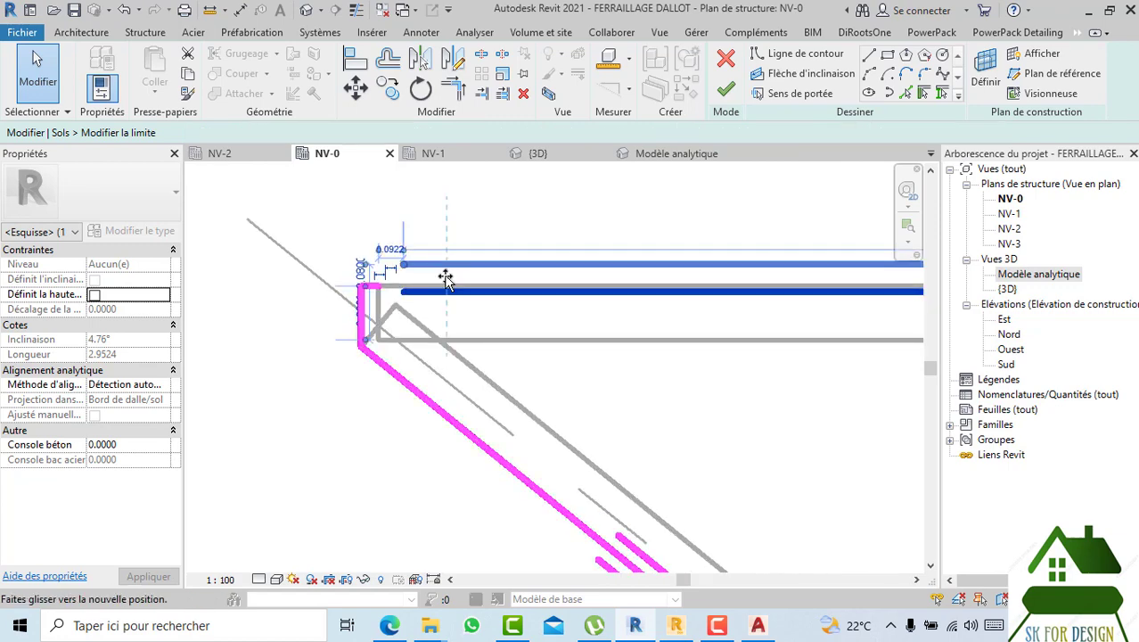
scroll(393, 304, up, 2)
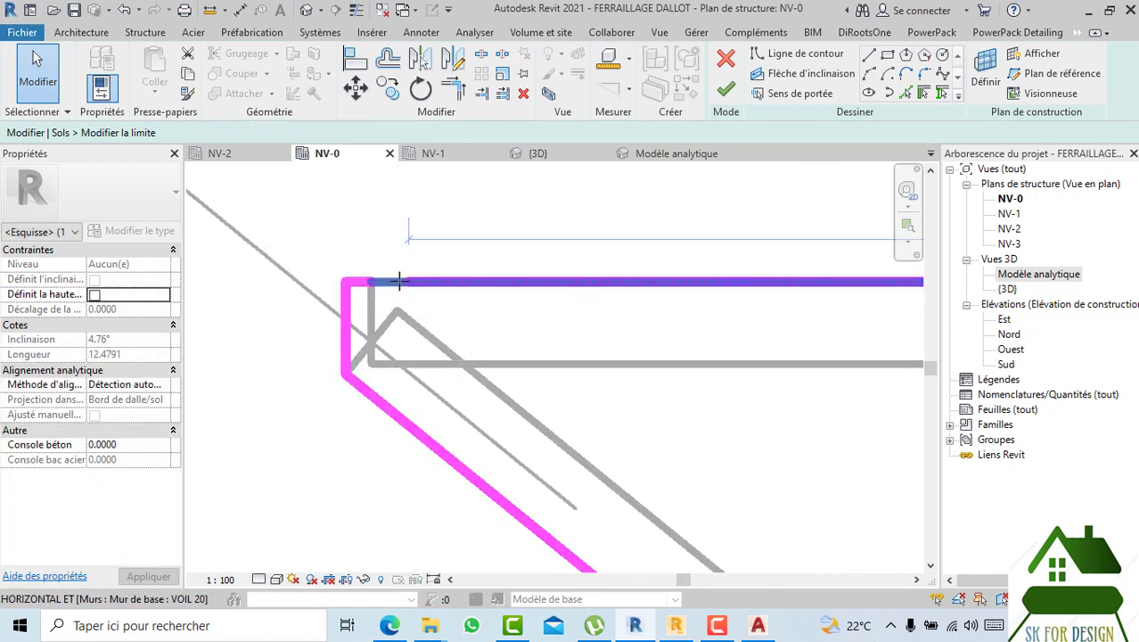
key(Escape)
drag(370, 266, 373, 265)
click(409, 239)
- Move the sloped boundary line at the edge wall's other end onto that wing wall's outer face
scroll(409, 239, down, 2)
middle_drag(574, 260, 281, 292)
scroll(366, 264, down, 3)
middle_drag(214, 318, 46, 379)
scroll(681, 364, up, 2)
scroll(790, 292, down, 1)
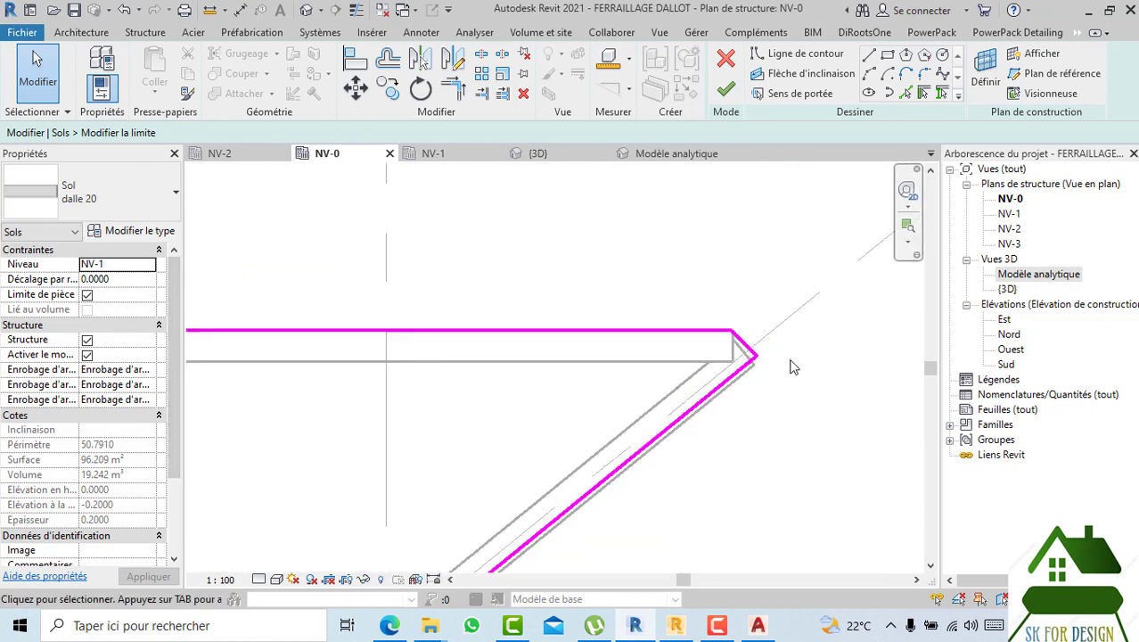
scroll(713, 358, up, 2)
mouse_move(745, 347)
middle_down()
mouse_move(722, 301)
mouse_move(711, 181)
middle_up()
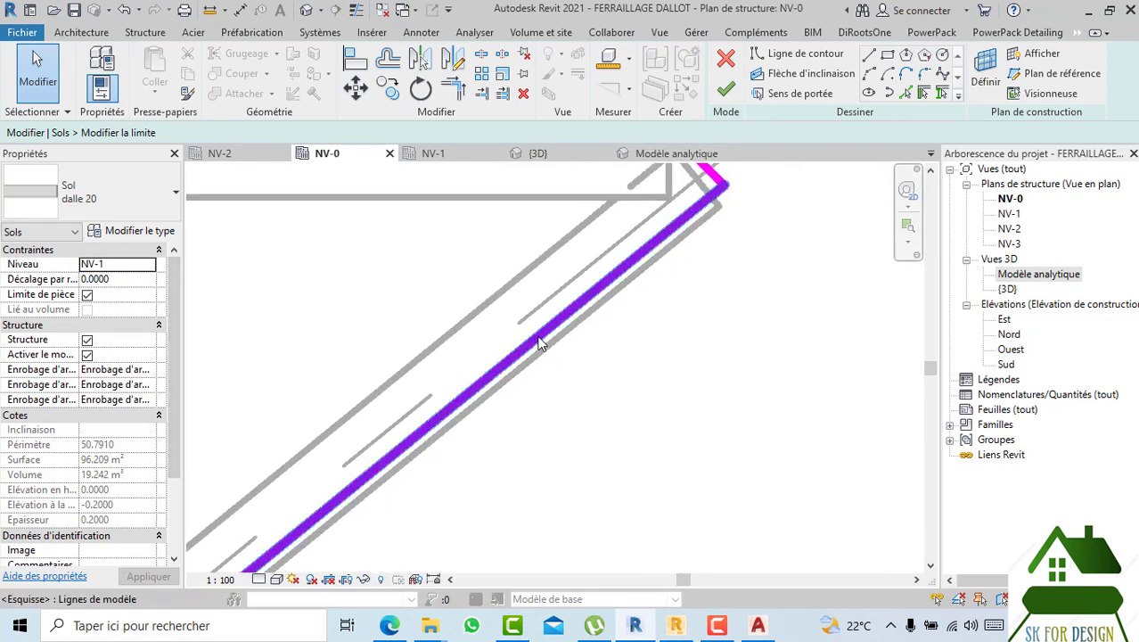
mouse_move(538, 335)
mouse_down()
mouse_move(595, 409)
mouse_move(528, 356)
mouse_up()
drag(531, 363, 532, 360)
middle_drag(700, 372, 715, 478)
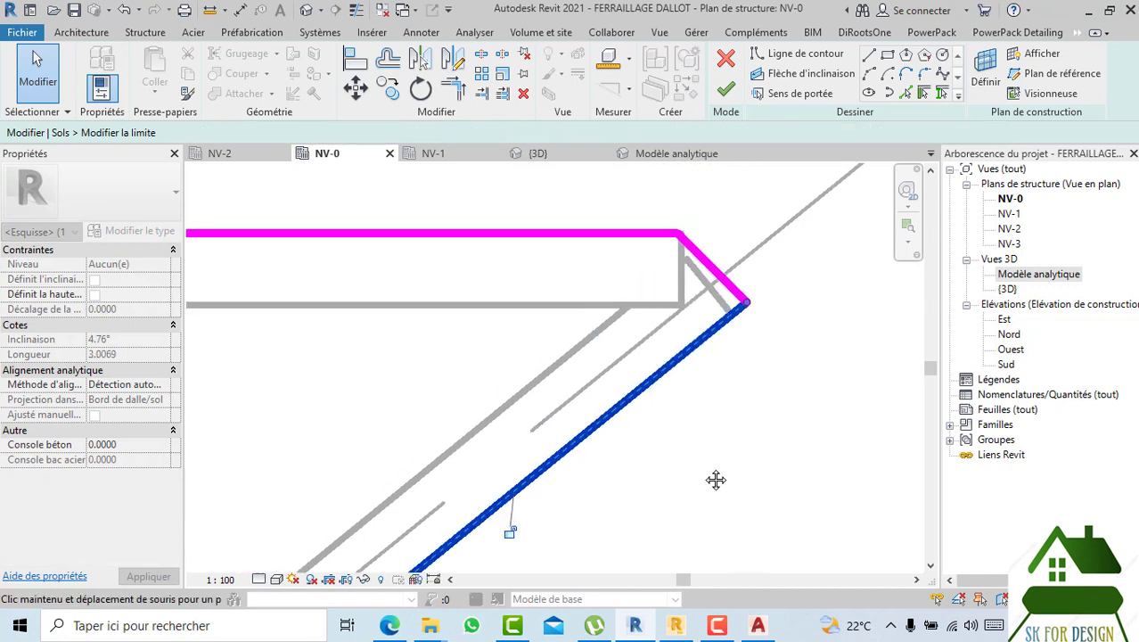
- Draw a short horizontal boundary line beyond the edge wall's end and swing the diagonal line's upper end onto it
click(869, 55)
click(685, 232)
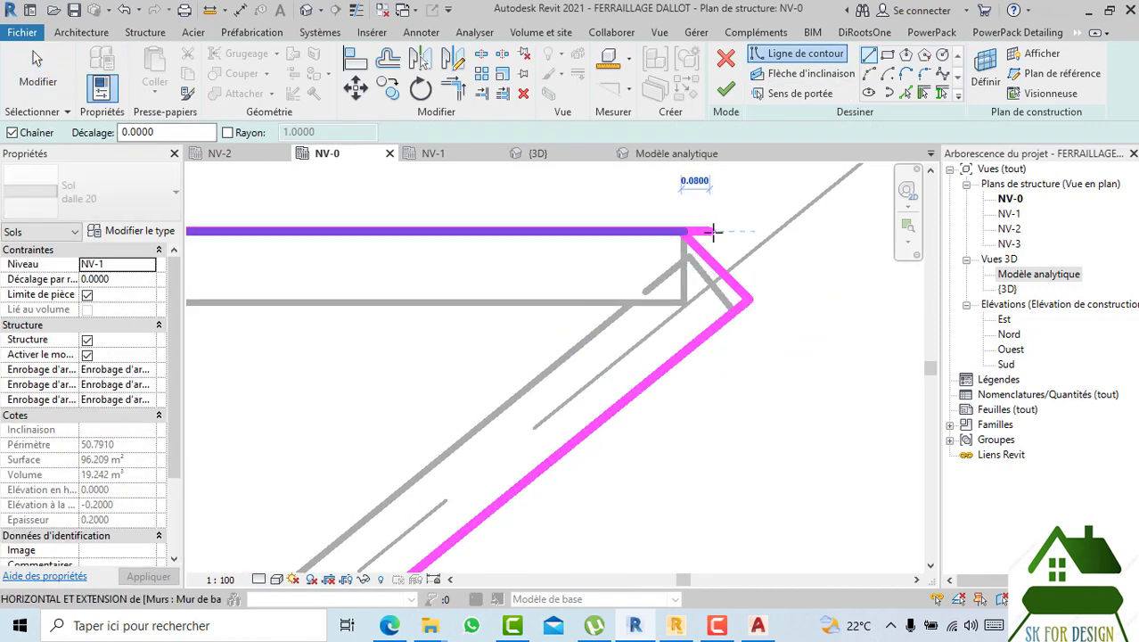
click(745, 232)
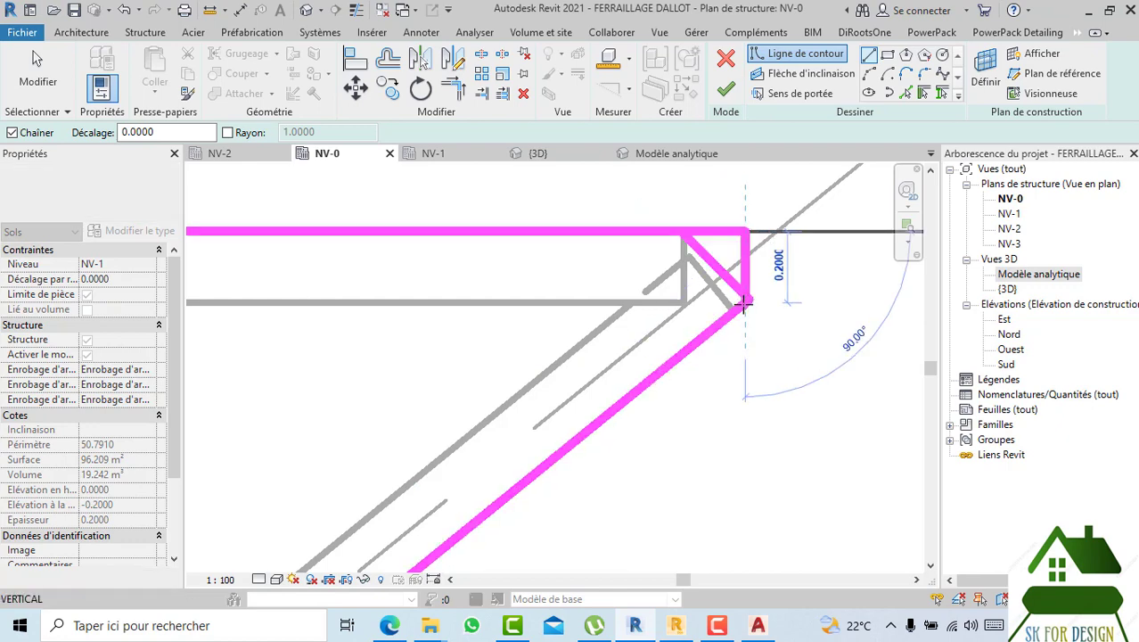
key(Escape)
key(Escape)
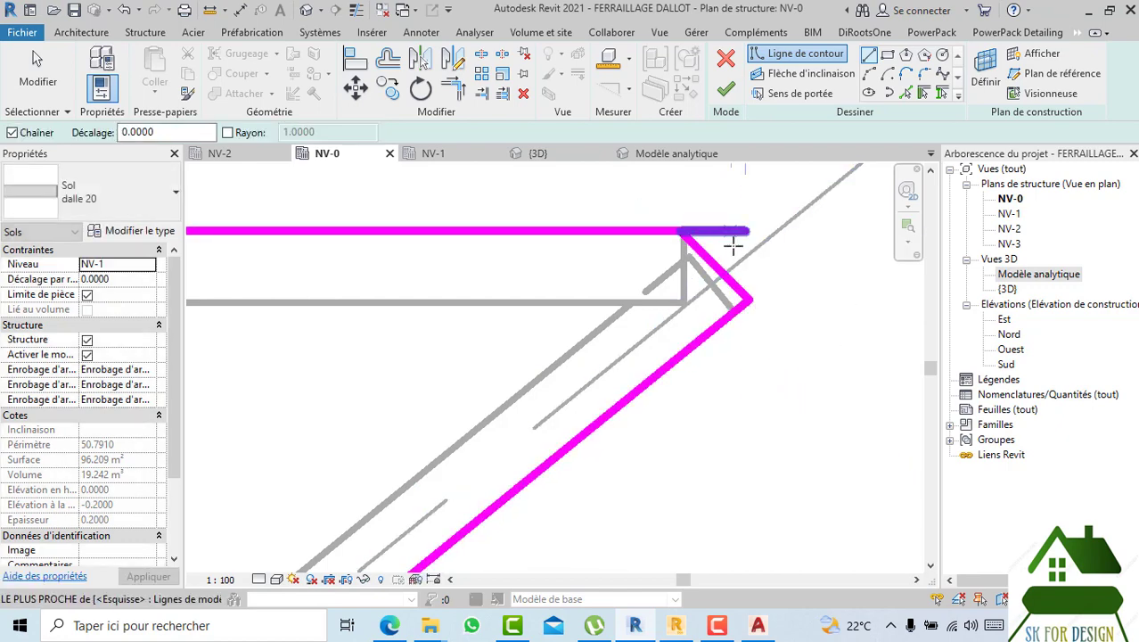
click(723, 272)
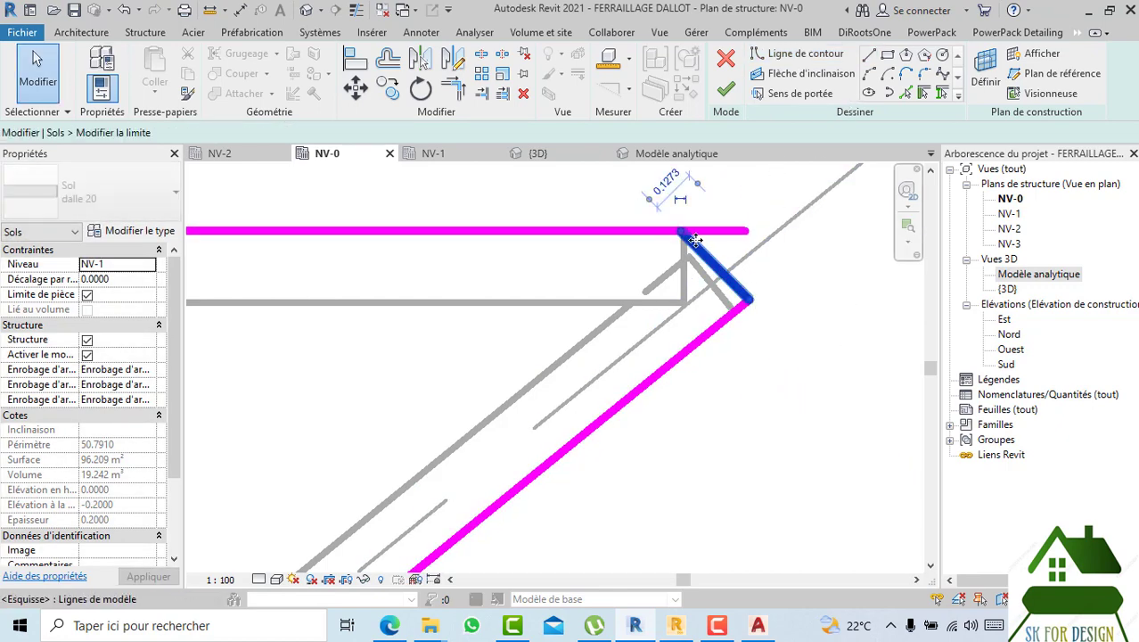
drag(684, 233, 751, 234)
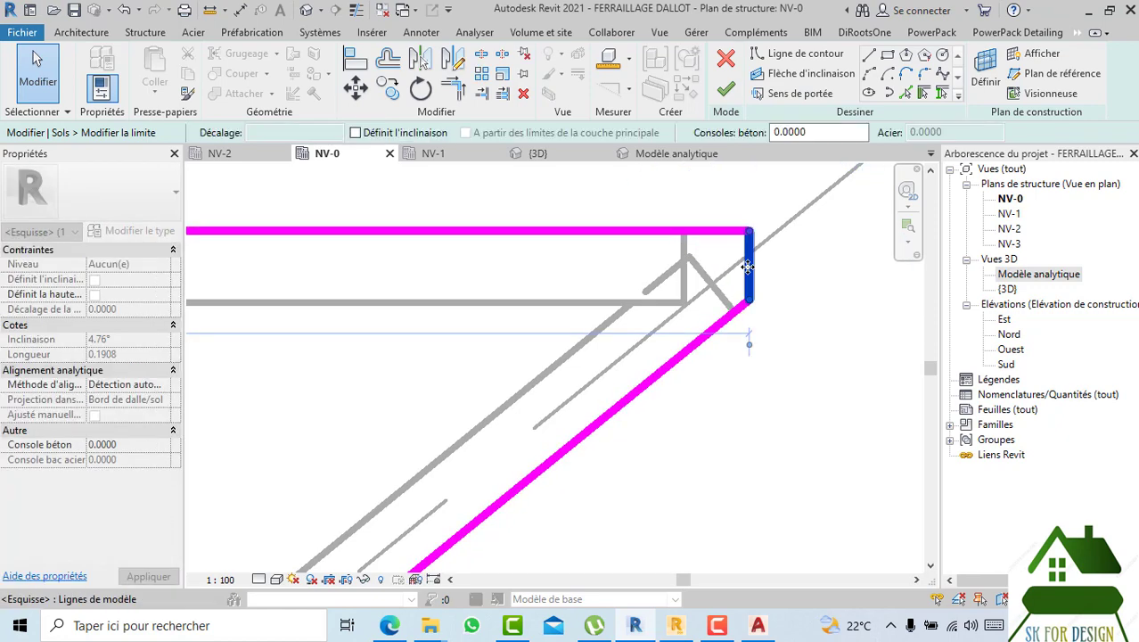
- Shift the vertical boundary line slightly inward to line up with the wing wall's outer corner
drag(749, 273, 729, 278)
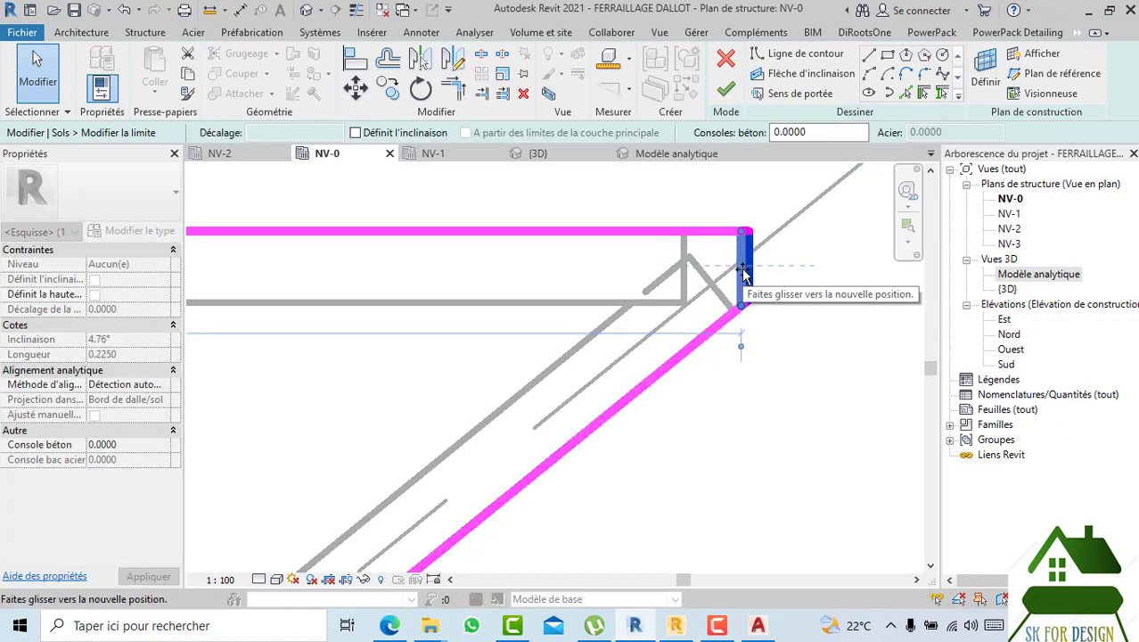
scroll(753, 294, up, 3)
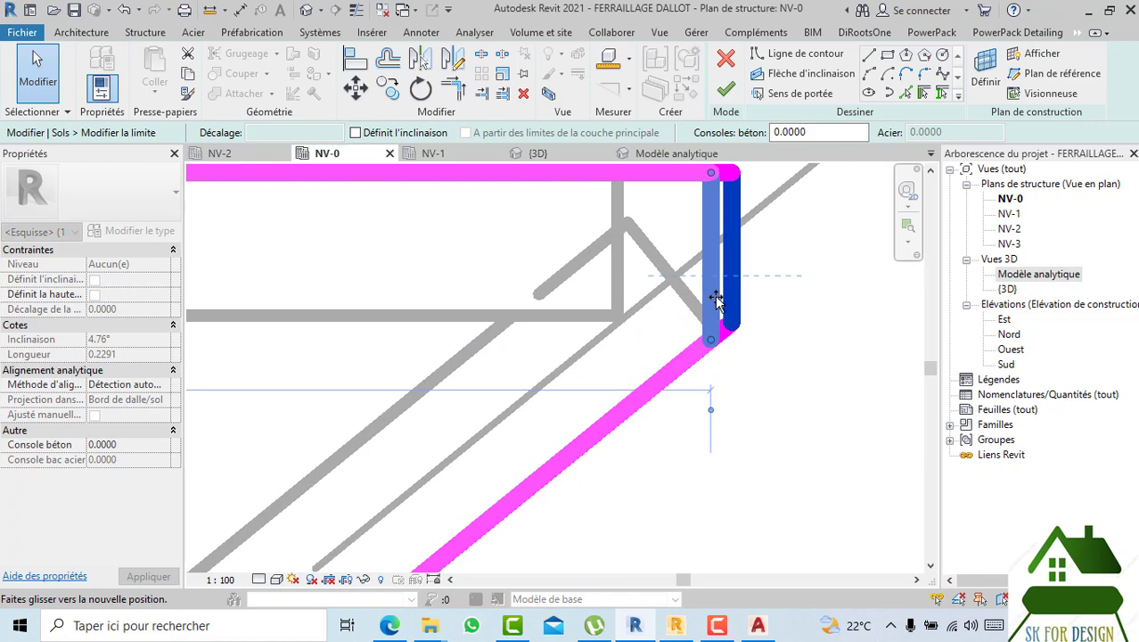
drag(716, 299, 729, 303)
scroll(752, 339, down, 4)
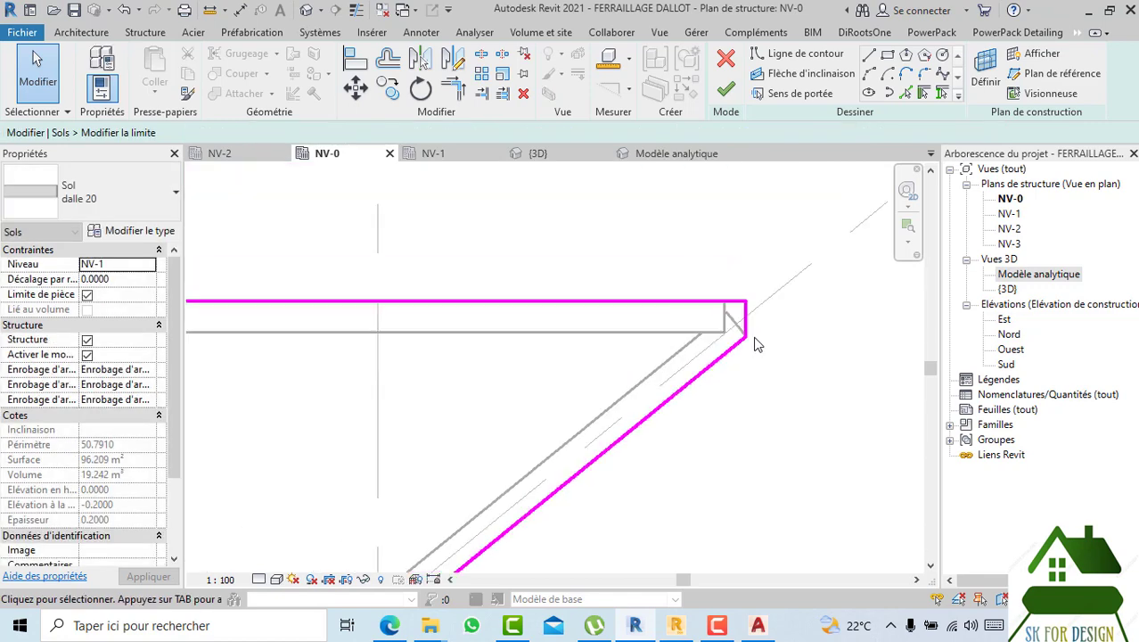
- Finish the base slab's boundary sketch, detaching the elements whose join cannot be kept, and deselect the slab
key(Return)
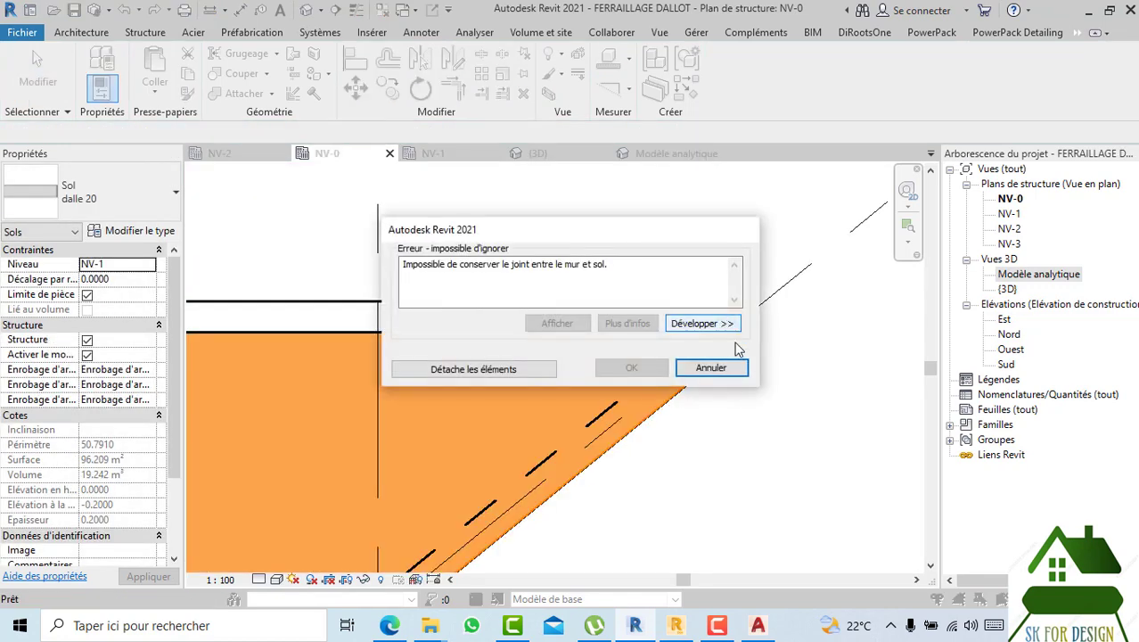
click(528, 367)
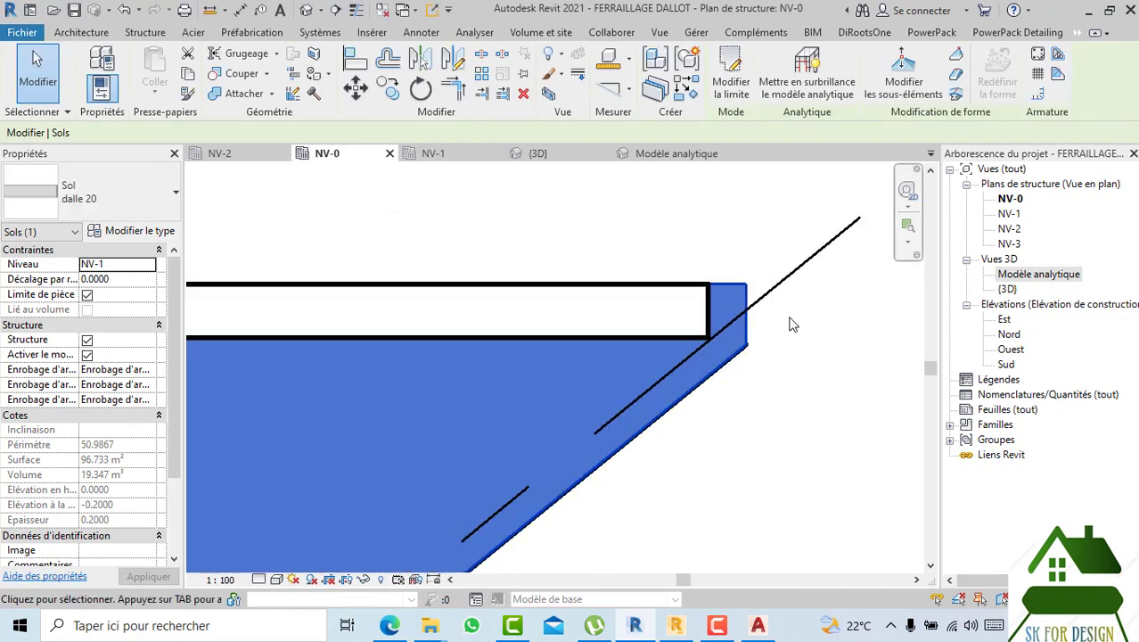
key(Escape)
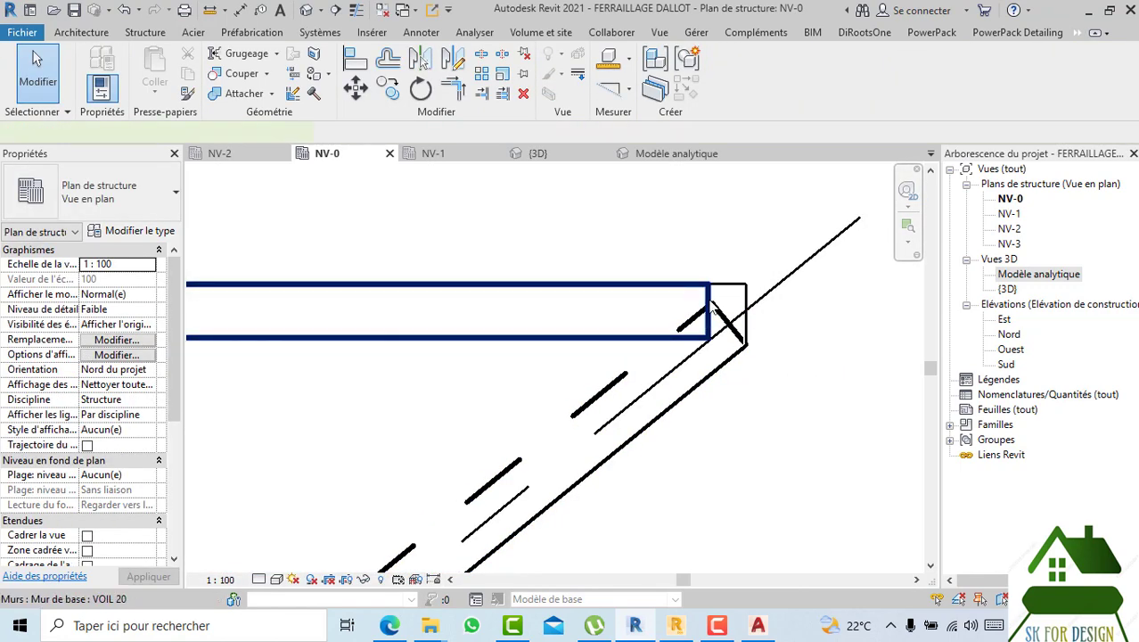
- Extend the edge wall's end to the slab's new vertical edge at the squared corner
click(713, 308)
scroll(713, 308, up, 2)
drag(711, 307, 758, 307)
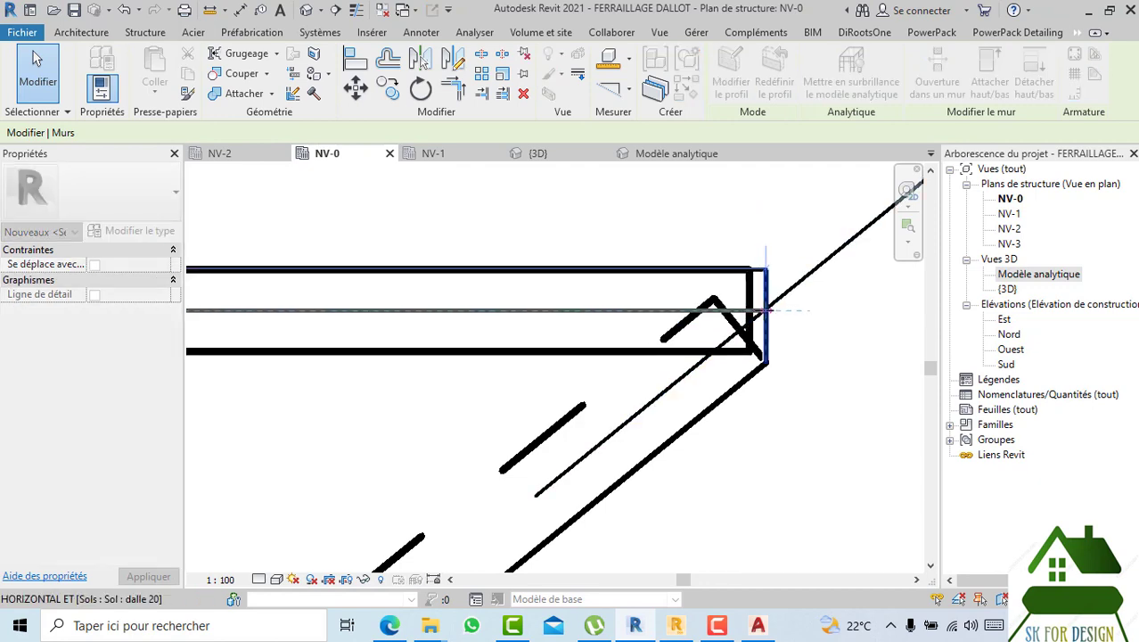
key(Escape)
- Extend the edge wall's opposite end to the base slab's vertical edge at the squared corner
scroll(816, 392, down, 4)
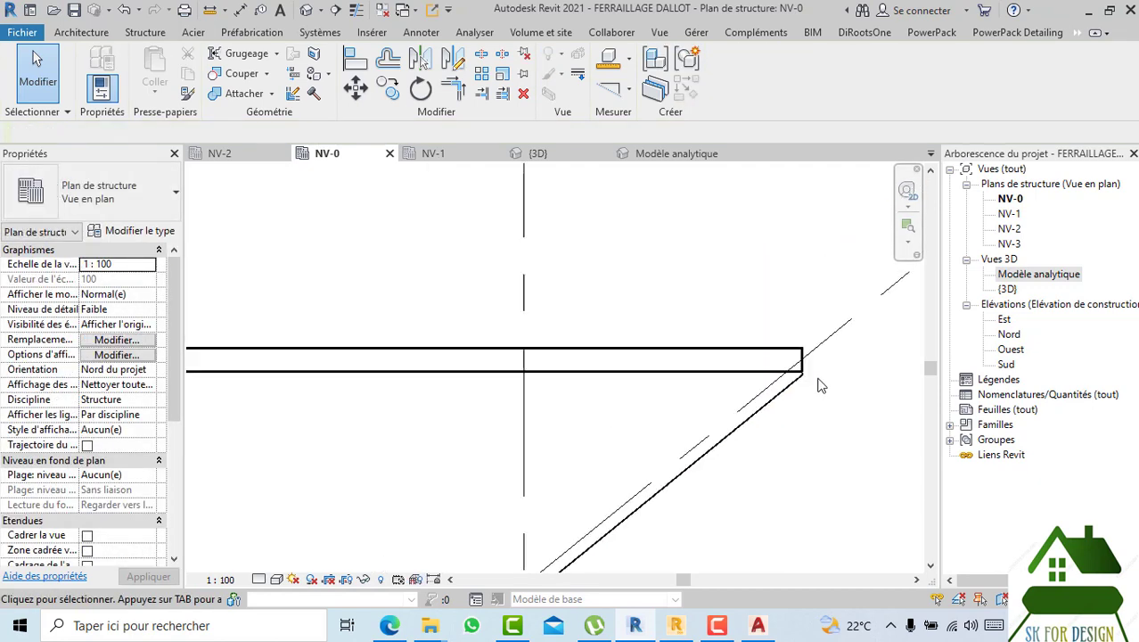
middle_drag(818, 387, 1116, 324)
scroll(453, 300, up, 6)
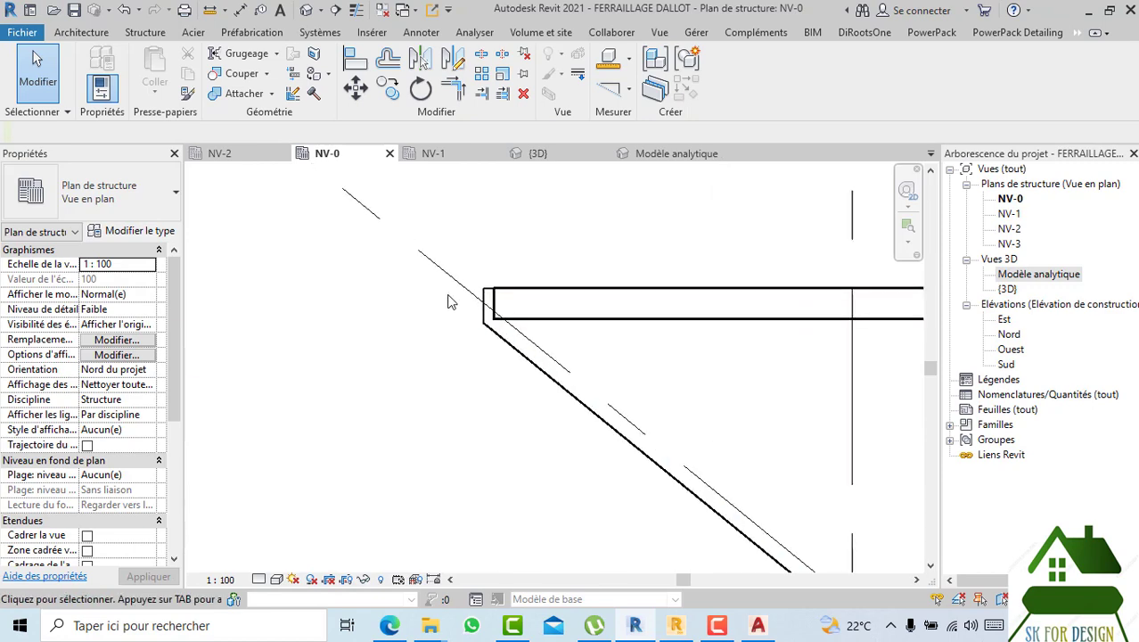
click(538, 311)
scroll(538, 311, up, 2)
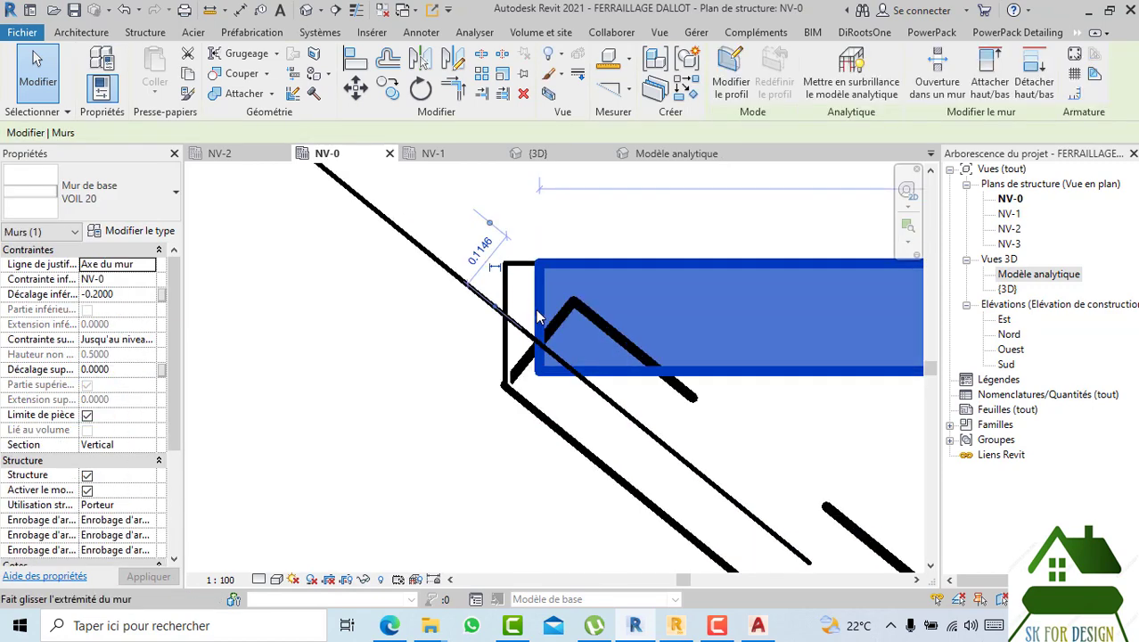
drag(539, 316, 512, 311)
drag(495, 233, 489, 234)
key(Escape)
scroll(483, 244, down, 6)
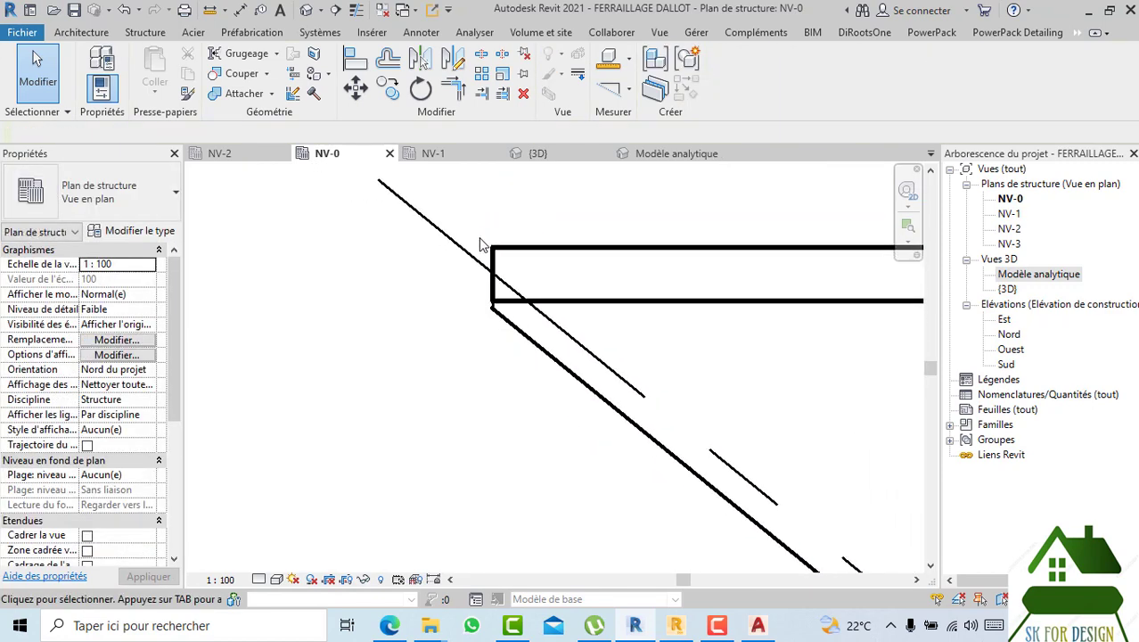
- Inspect the culvert in the 3D view from several sides, checking how the edge walls meet the wing walls
click(558, 158)
click(879, 219)
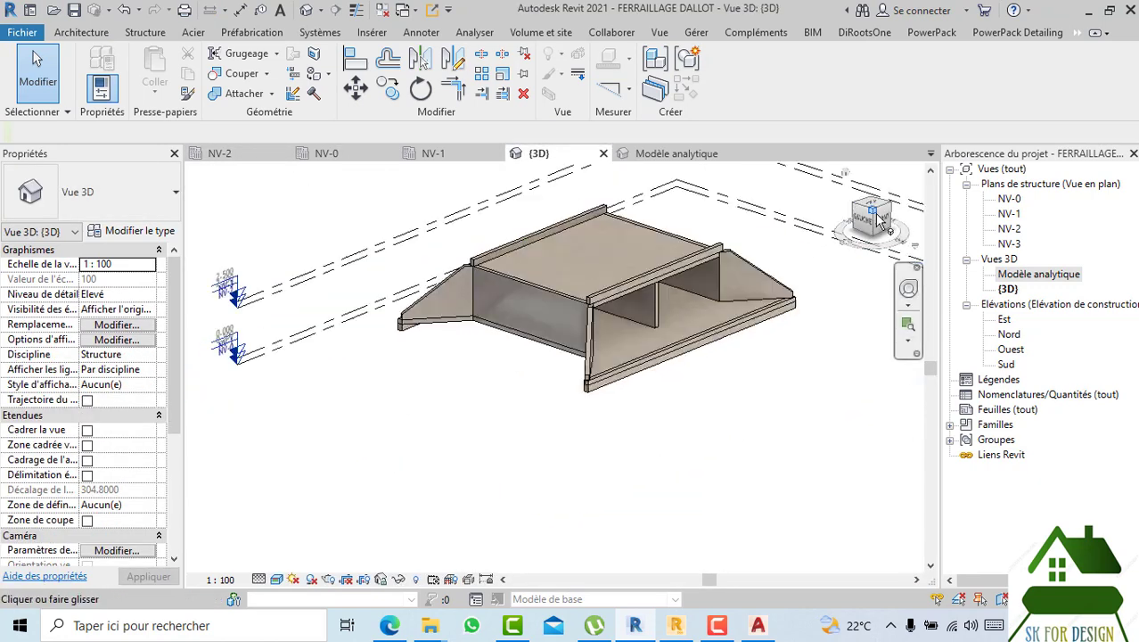
mouse_move(878, 220)
shift+middle_down()
mouse_move(669, 249)
mouse_move(623, 227)
shift+middle_up()
scroll(579, 267, up, 6)
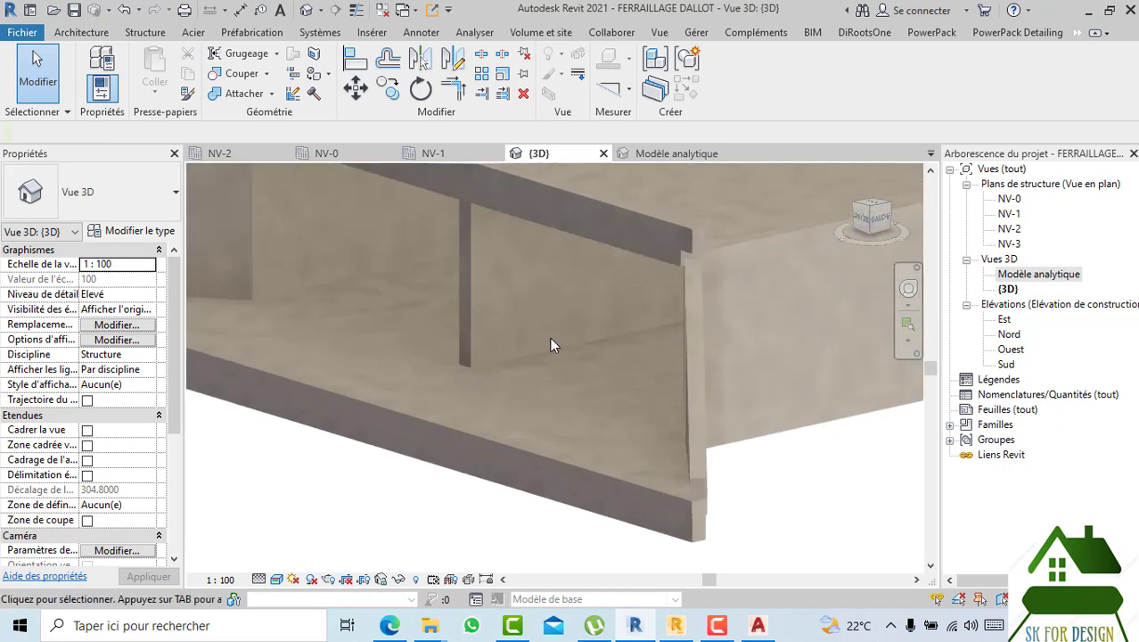
scroll(550, 346, down, 3)
shift+middle_drag(745, 285, 630, 326)
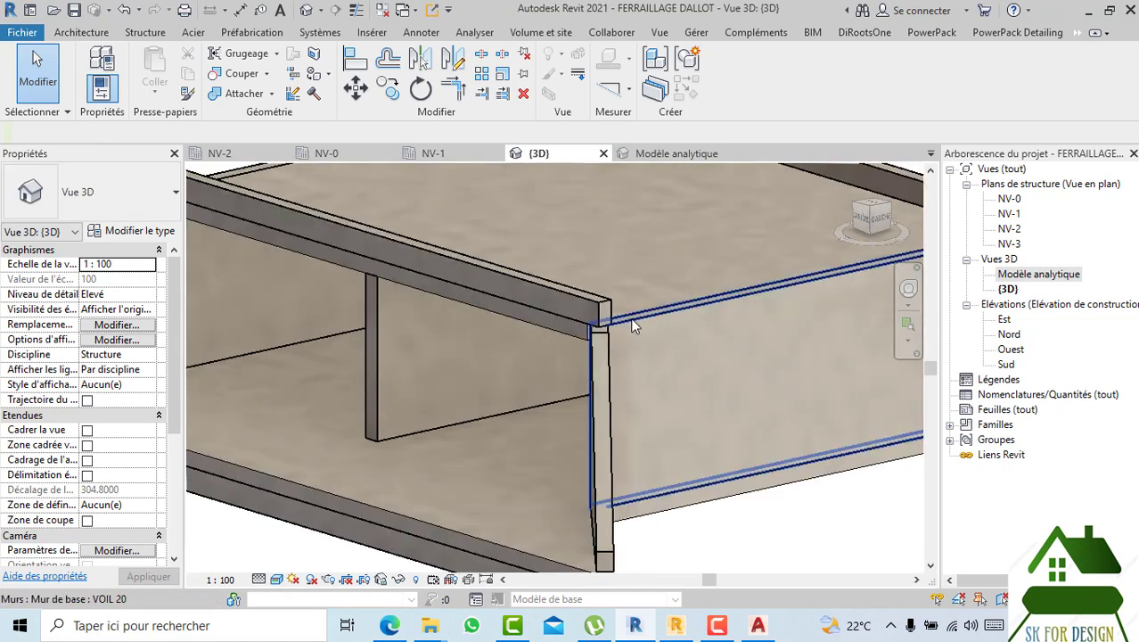
scroll(655, 365, down, 4)
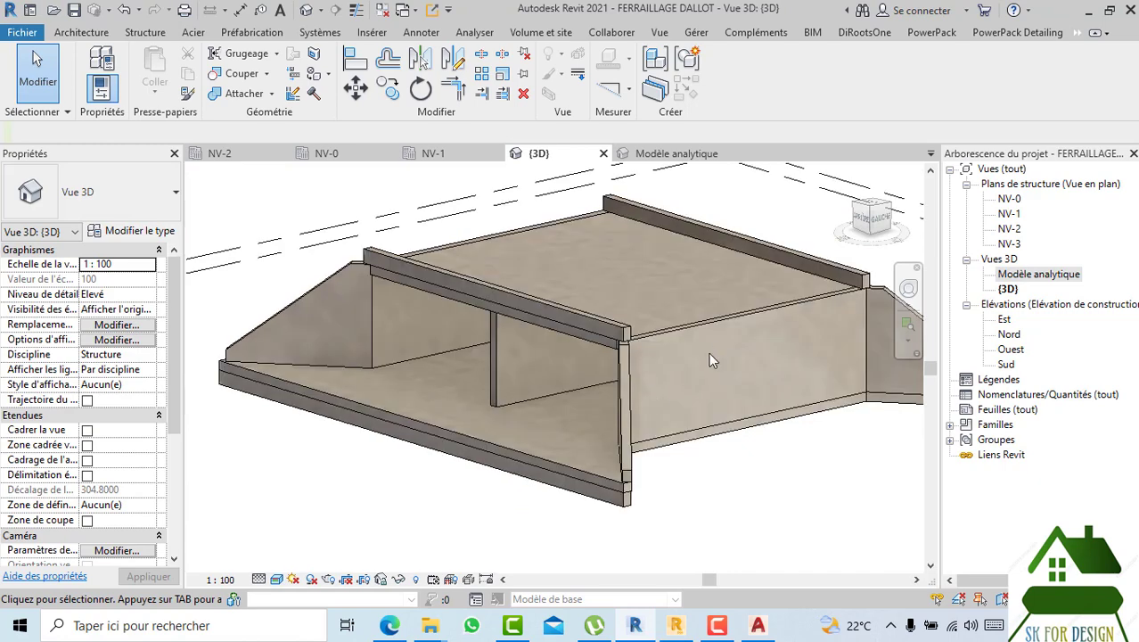
mouse_move(864, 223)
mouse_down()
mouse_move(902, 237)
mouse_move(920, 219)
mouse_move(273, 215)
mouse_move(845, 261)
mouse_up()
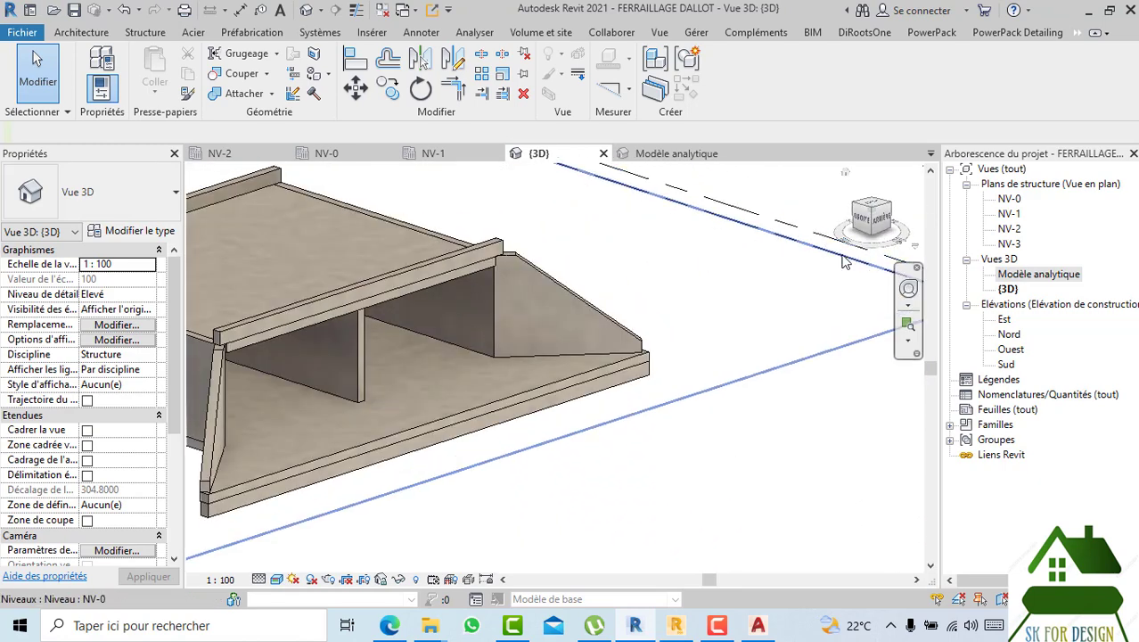
scroll(347, 303, up, 5)
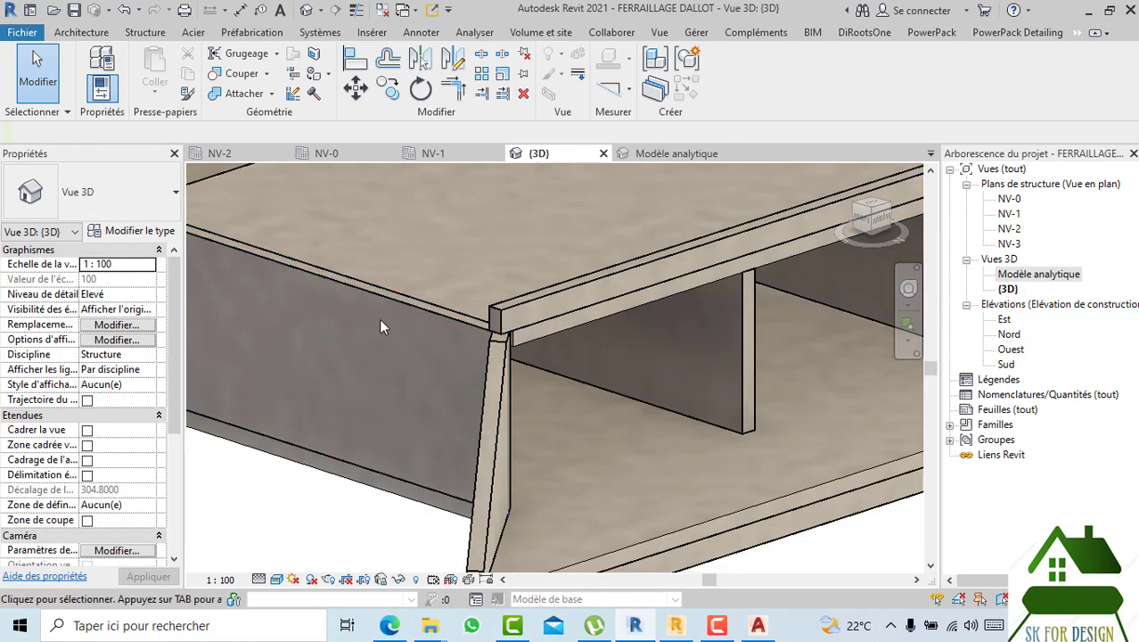
scroll(378, 318, down, 3)
scroll(267, 419, down, 3)
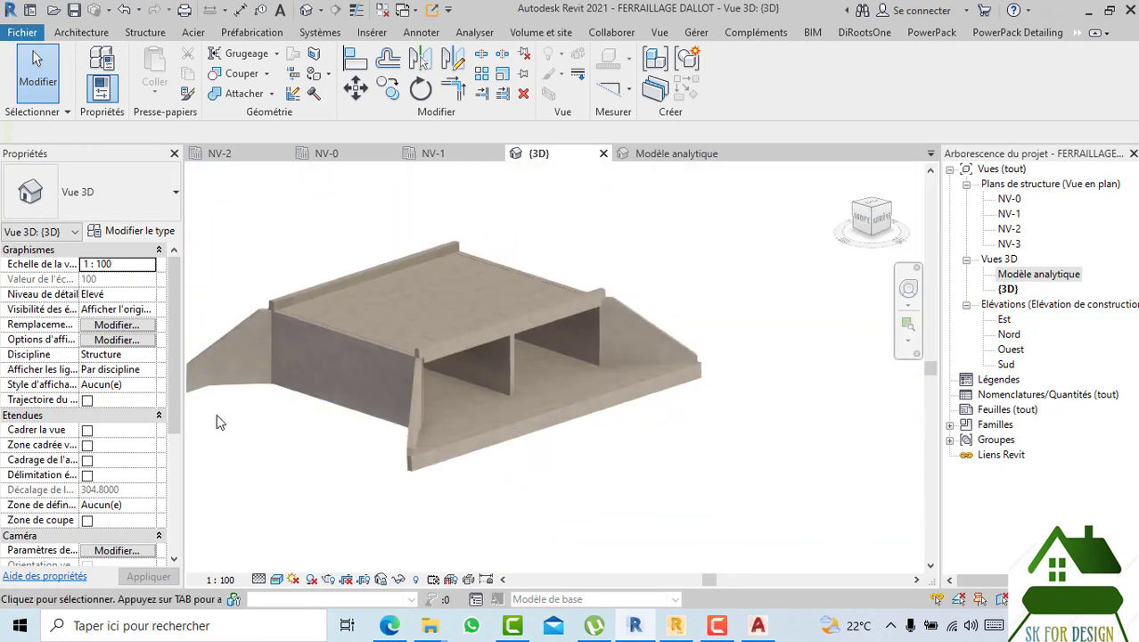
click(875, 229)
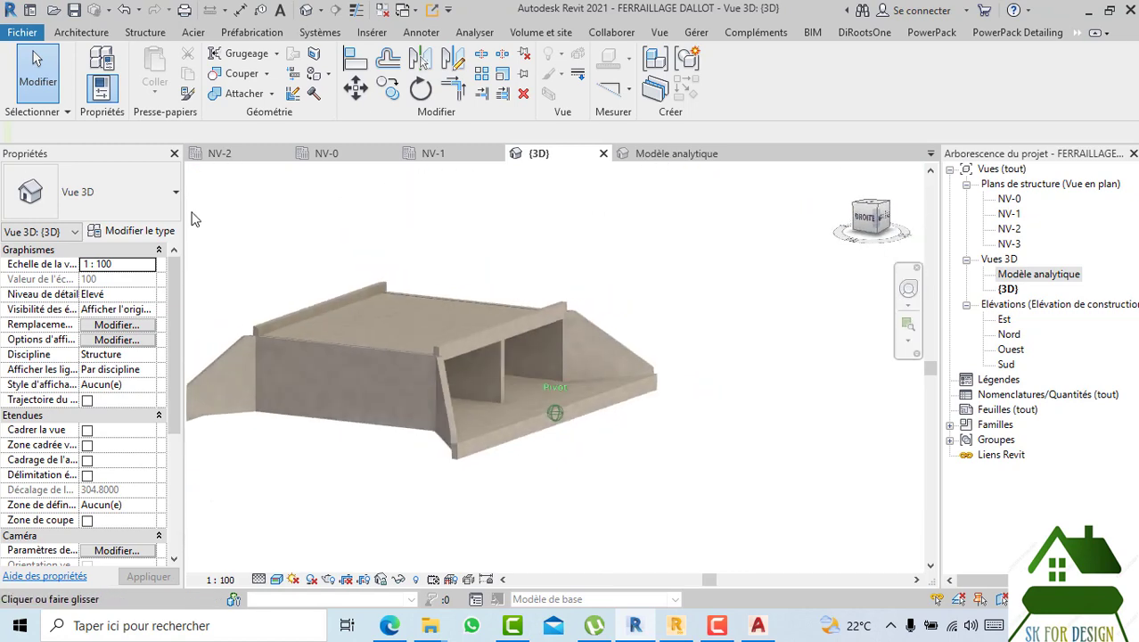
- Examine the base slab's squared corner and the edge wall beneath it up close, highlighting the slab to check its extent
shift+middle_drag(319, 215, 784, 265)
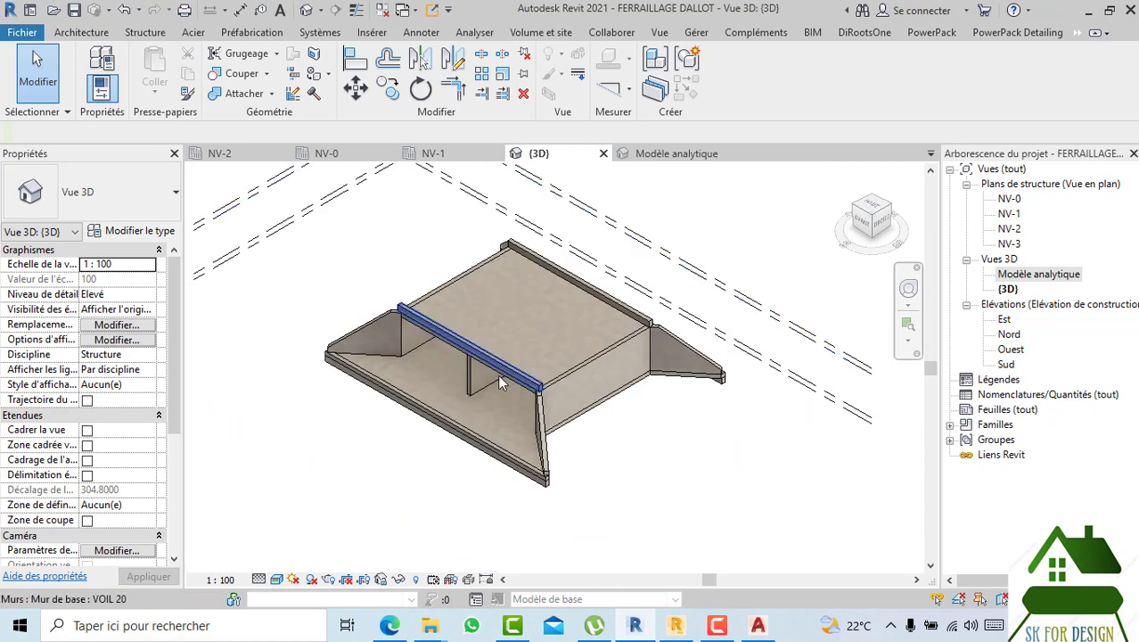
scroll(348, 453, up, 6)
shift+middle_drag(445, 410, 762, 446)
scroll(762, 446, up, 4)
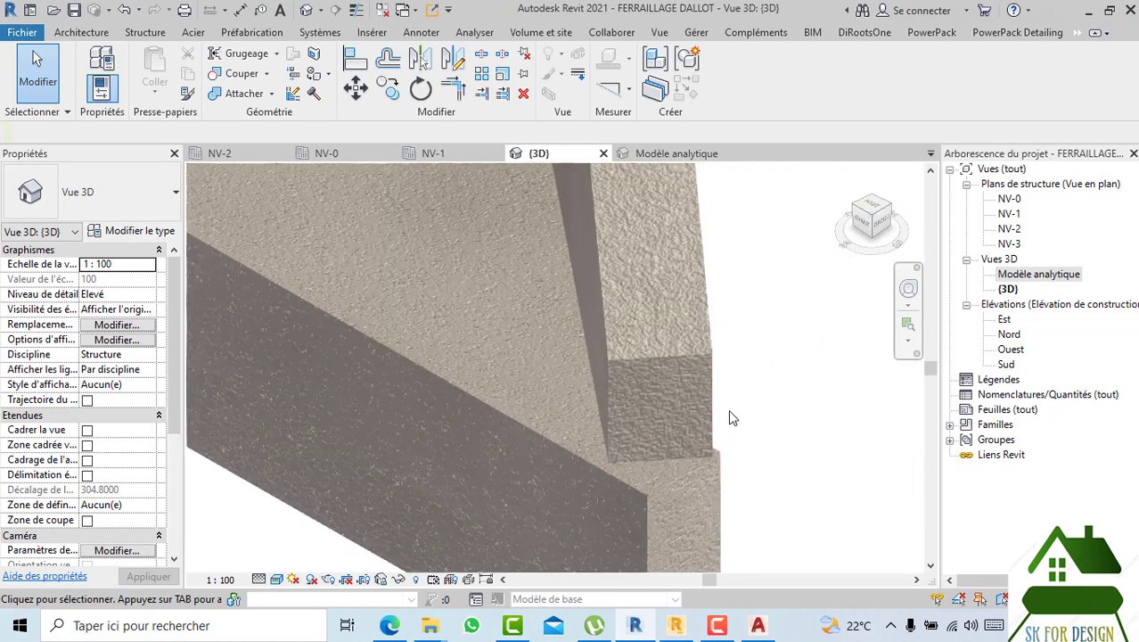
shift+middle_drag(753, 336, 472, 430)
shift+middle_drag(609, 371, 410, 349)
click(390, 328)
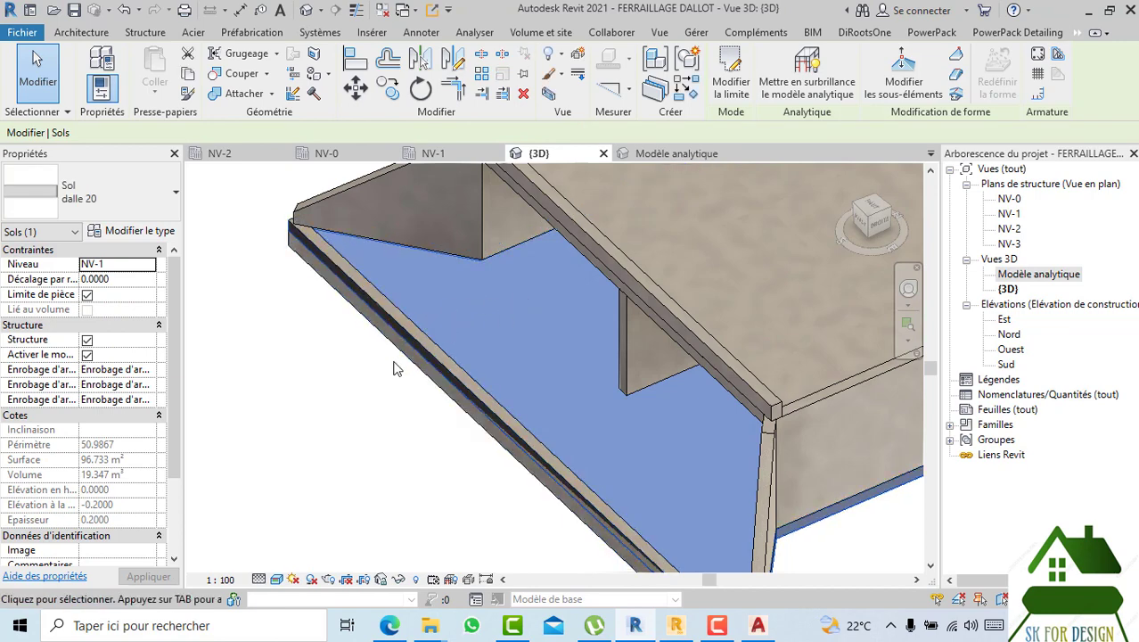
scroll(446, 339, up, 3)
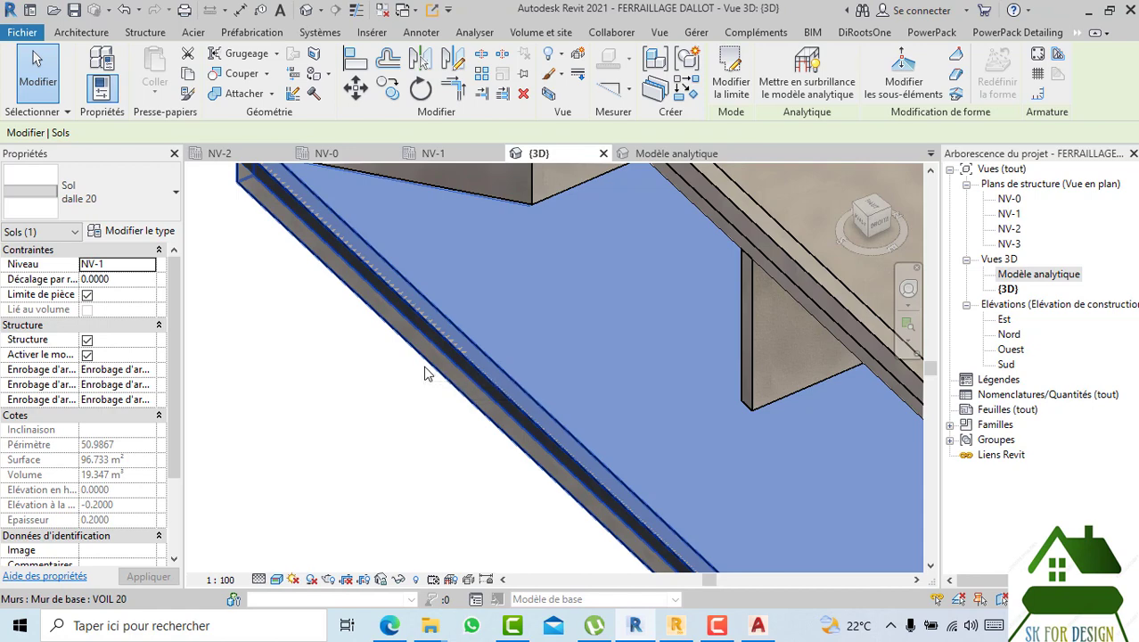
shift+middle_drag(425, 373, 326, 316)
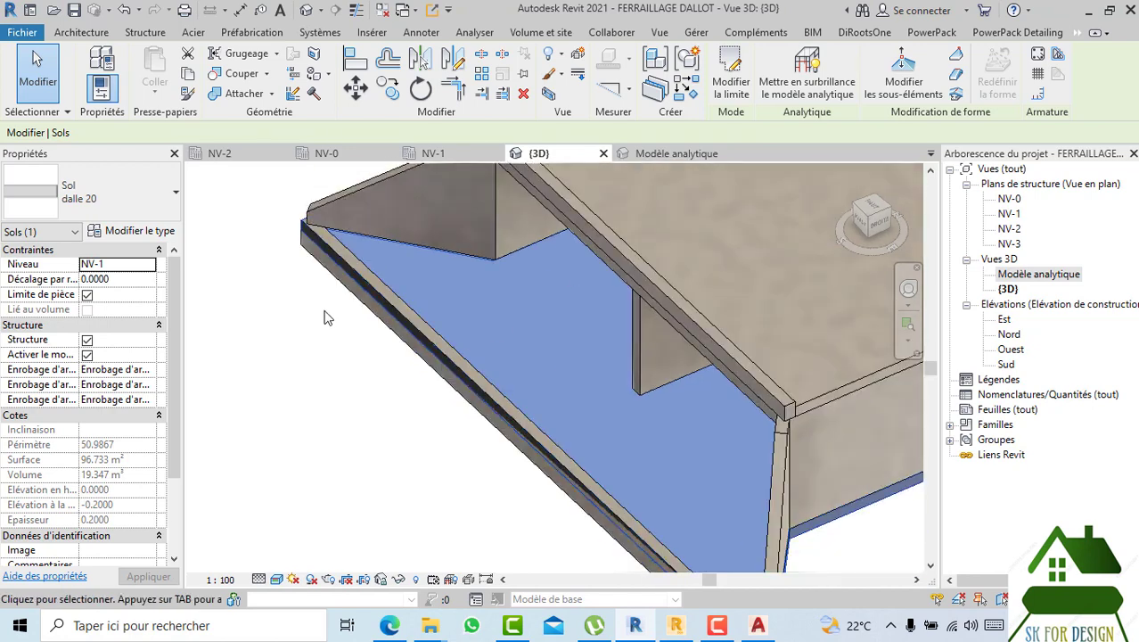
key(Escape)
- Create a vertical building section through the culvert between grids A and B in plan NV-0, reducing its view depth to about 3.71 m
click(327, 155)
scroll(318, 262, down, 5)
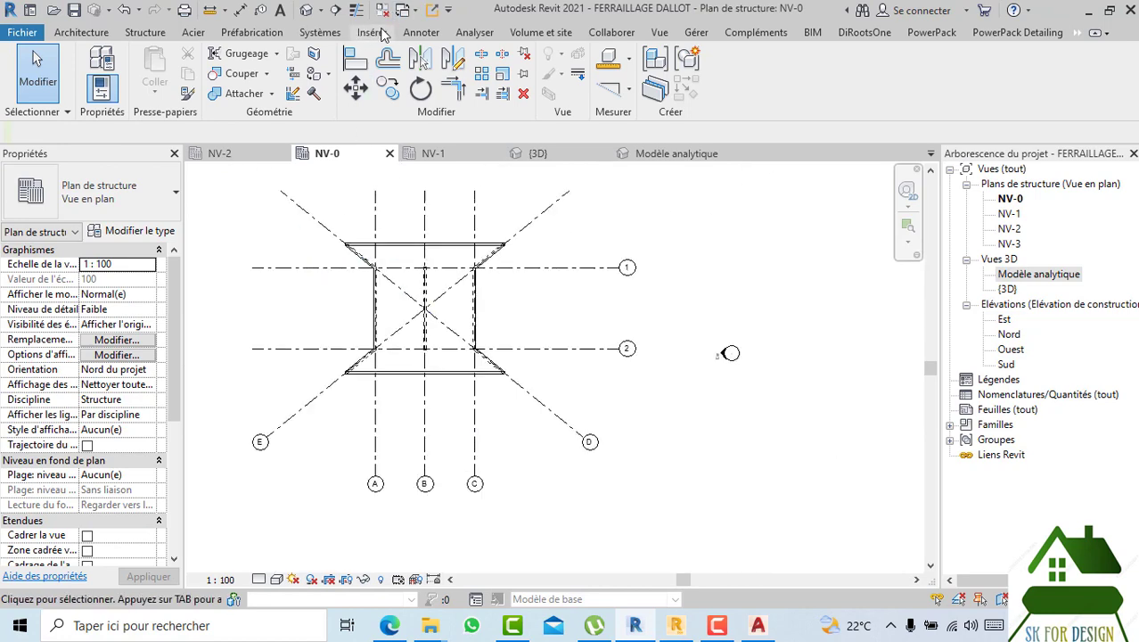
click(660, 33)
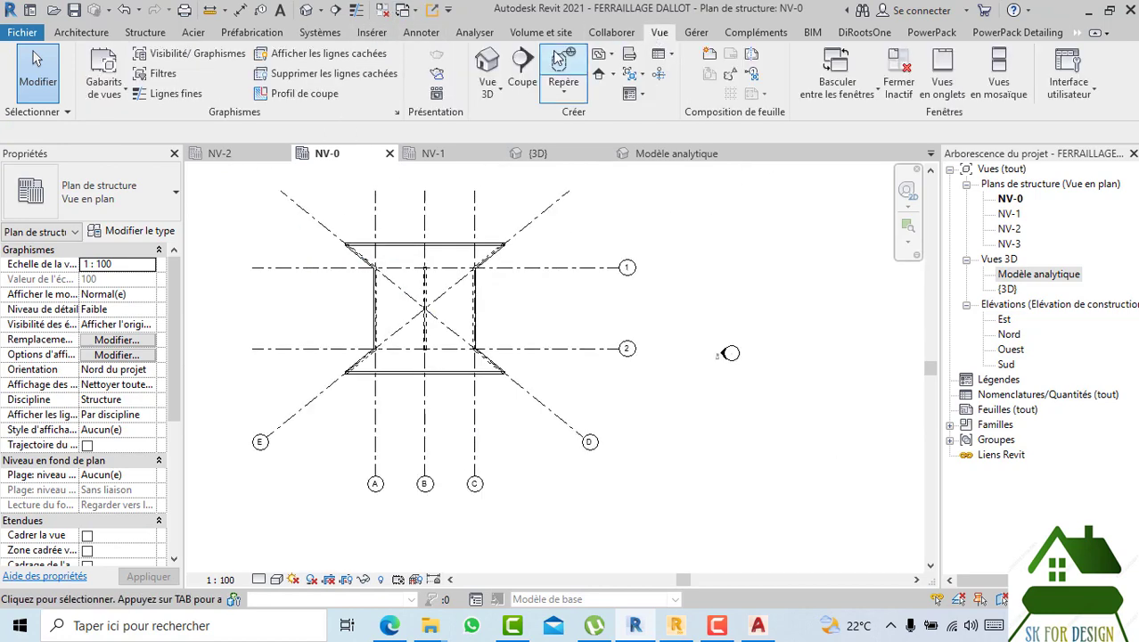
click(522, 72)
click(403, 207)
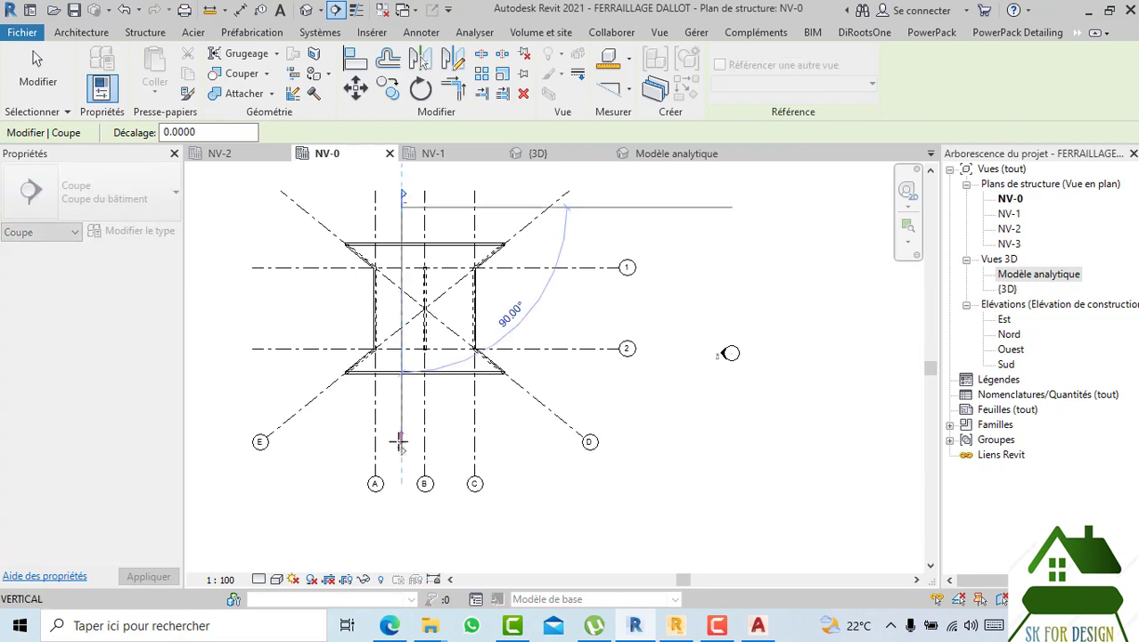
click(398, 469)
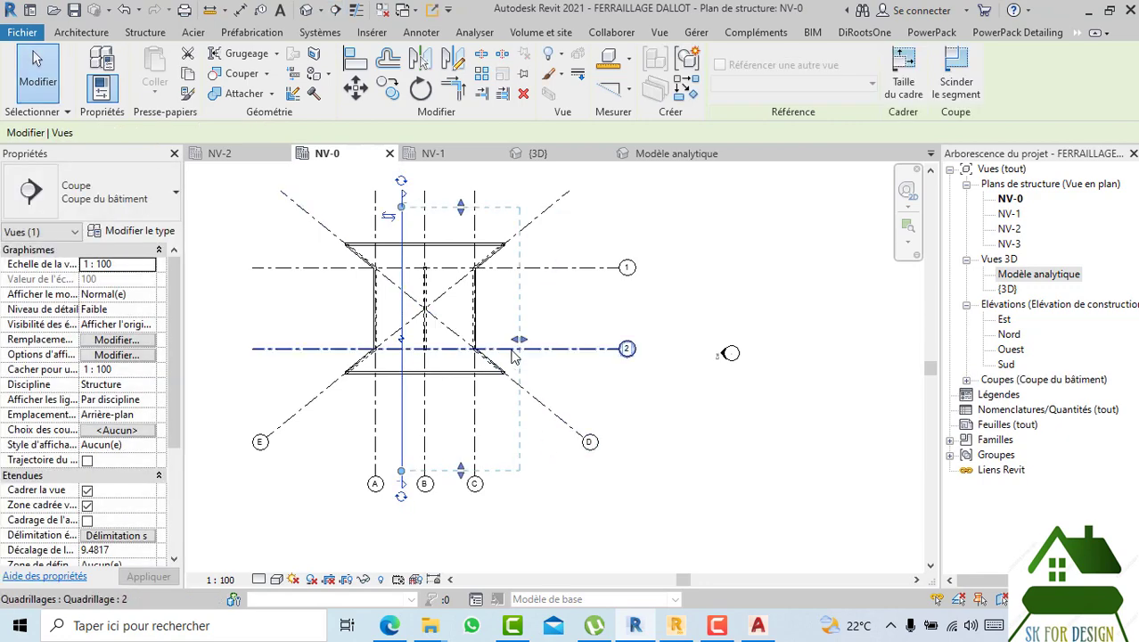
drag(490, 343, 447, 339)
key(Escape)
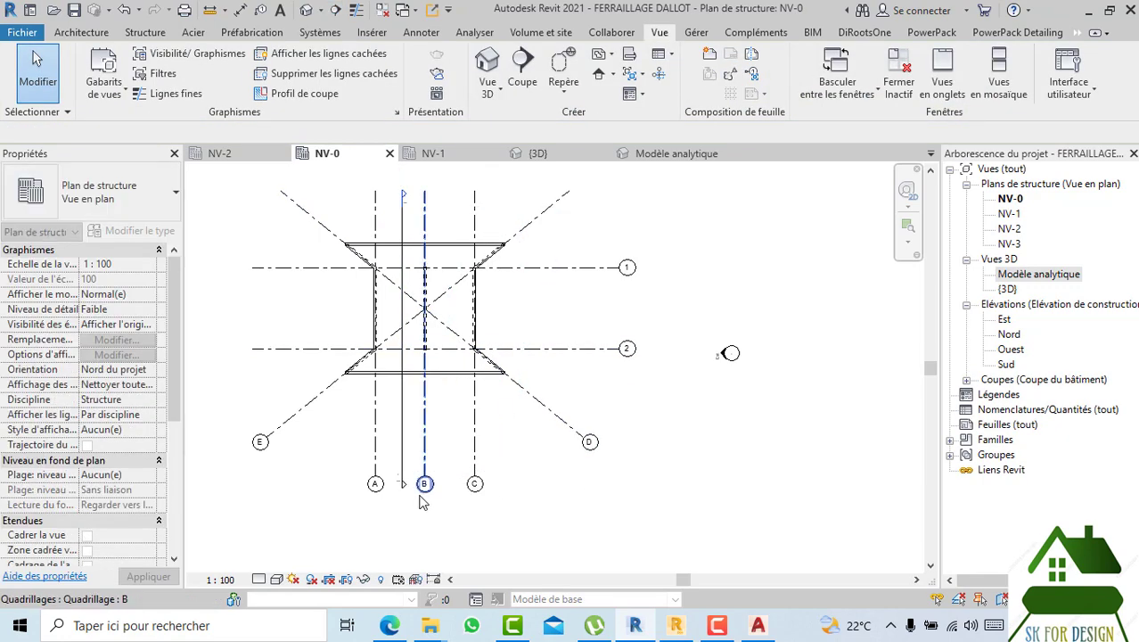
- Open the new section view and examine the edge walls beneath both ends of the base slab
click(401, 486)
key(Escape)
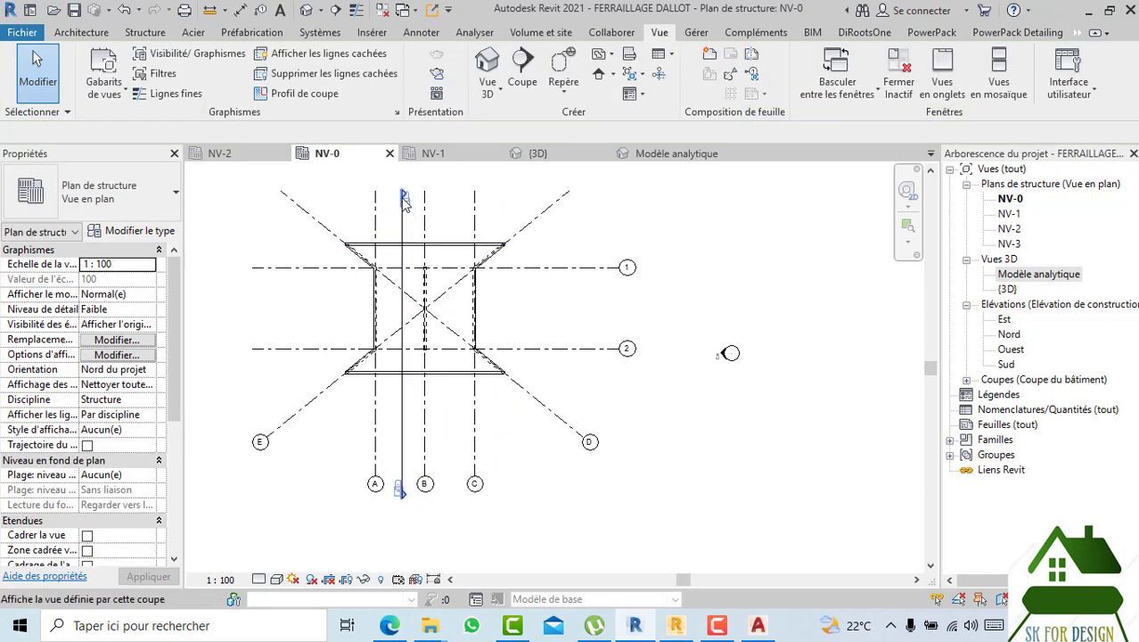
double_click(402, 205)
scroll(369, 407, up, 5)
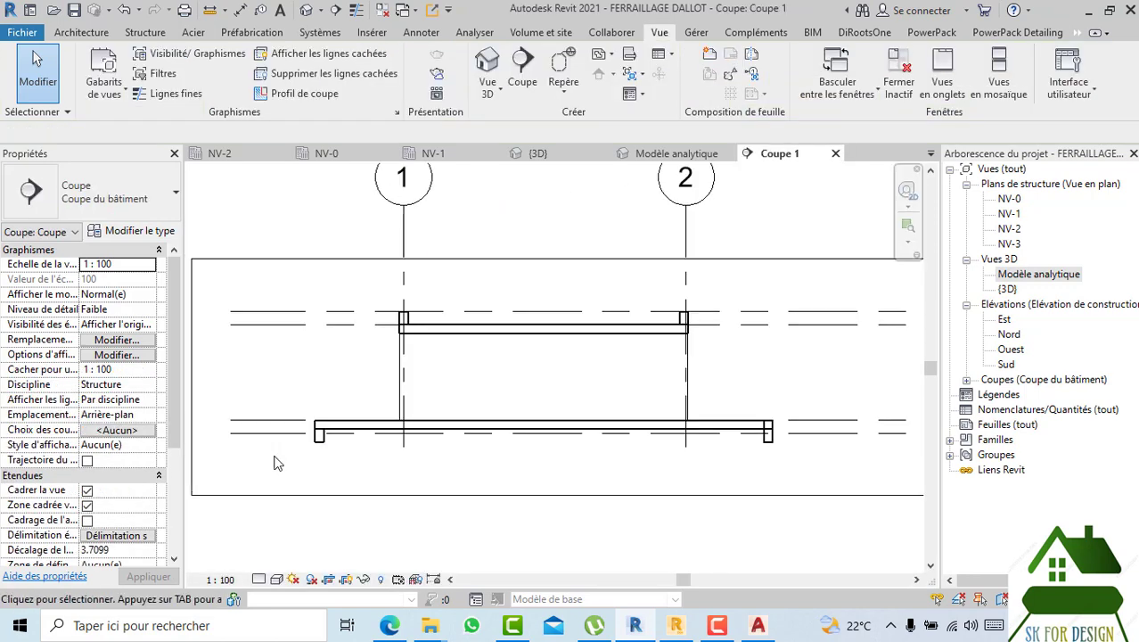
click(401, 418)
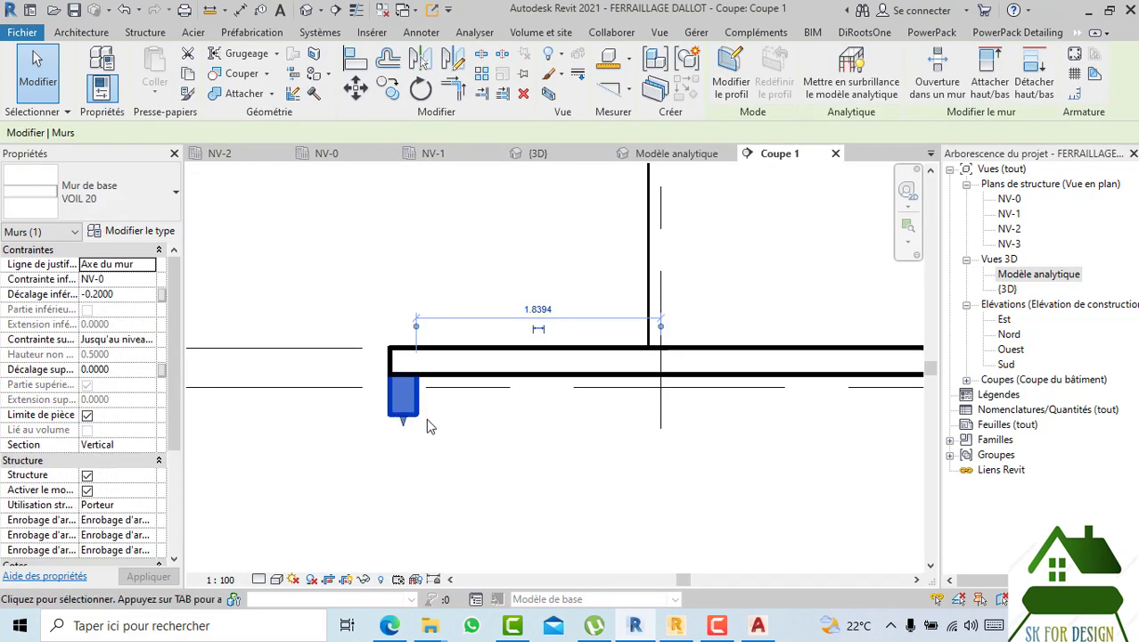
scroll(426, 418, up, 1)
key(Escape)
click(405, 418)
middle_drag(506, 458, 349, 414)
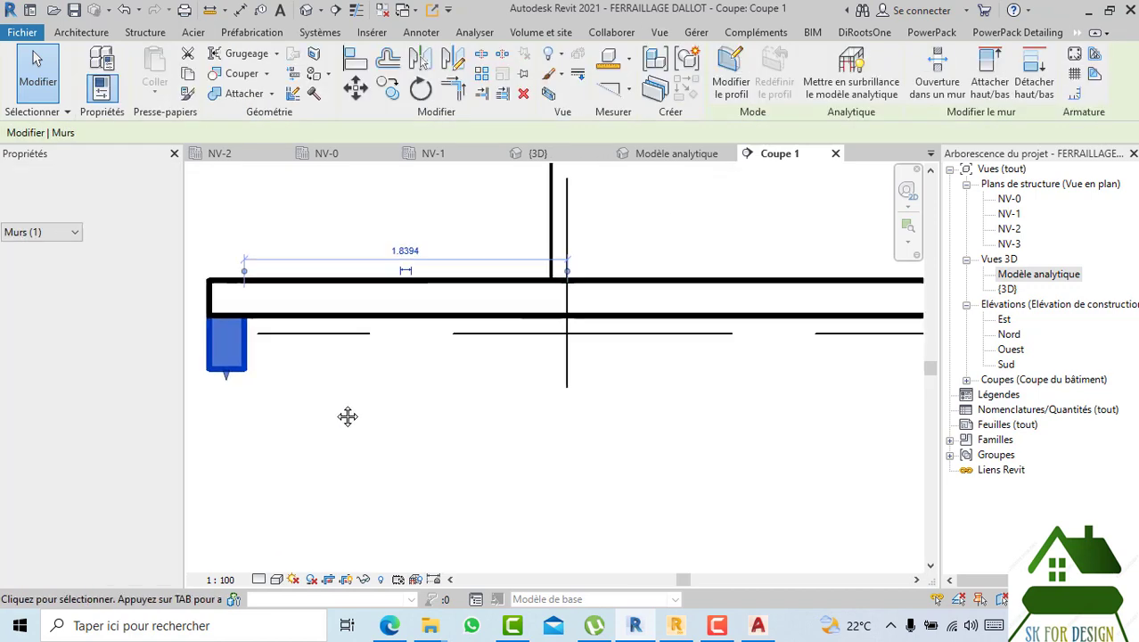
scroll(522, 420, down, 2)
scroll(314, 392, down, 1)
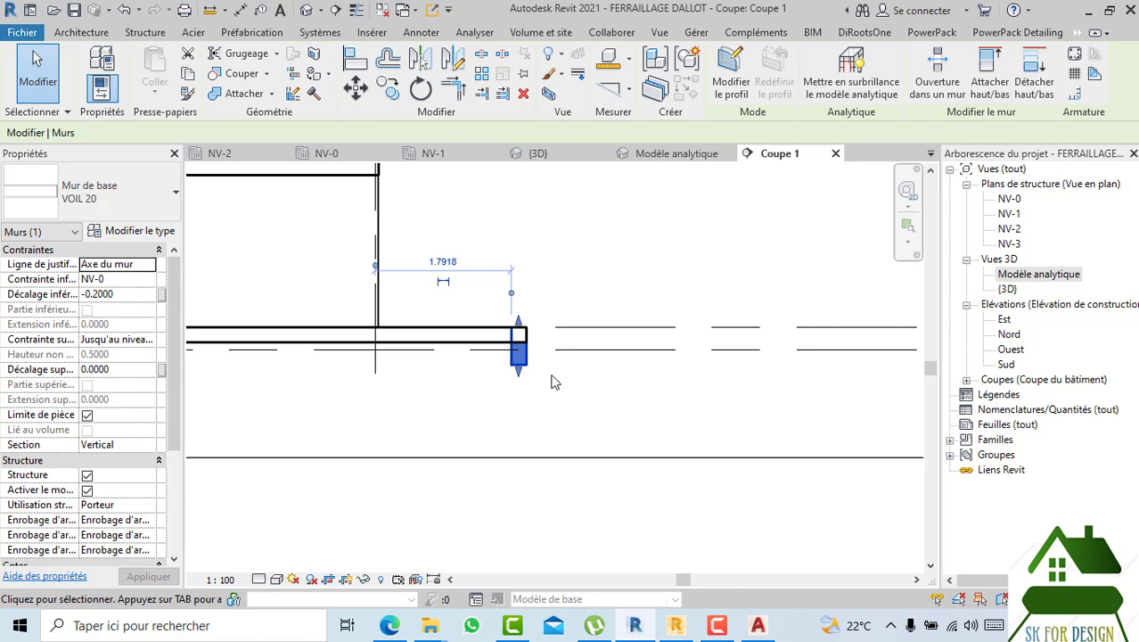
scroll(524, 352, up, 2)
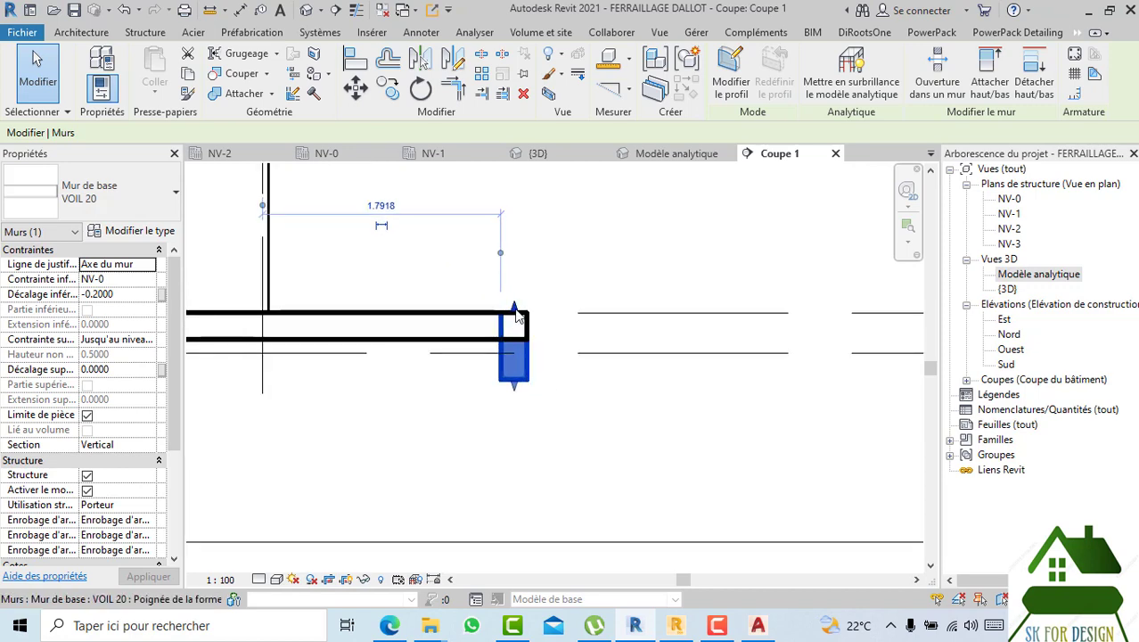
click(543, 400)
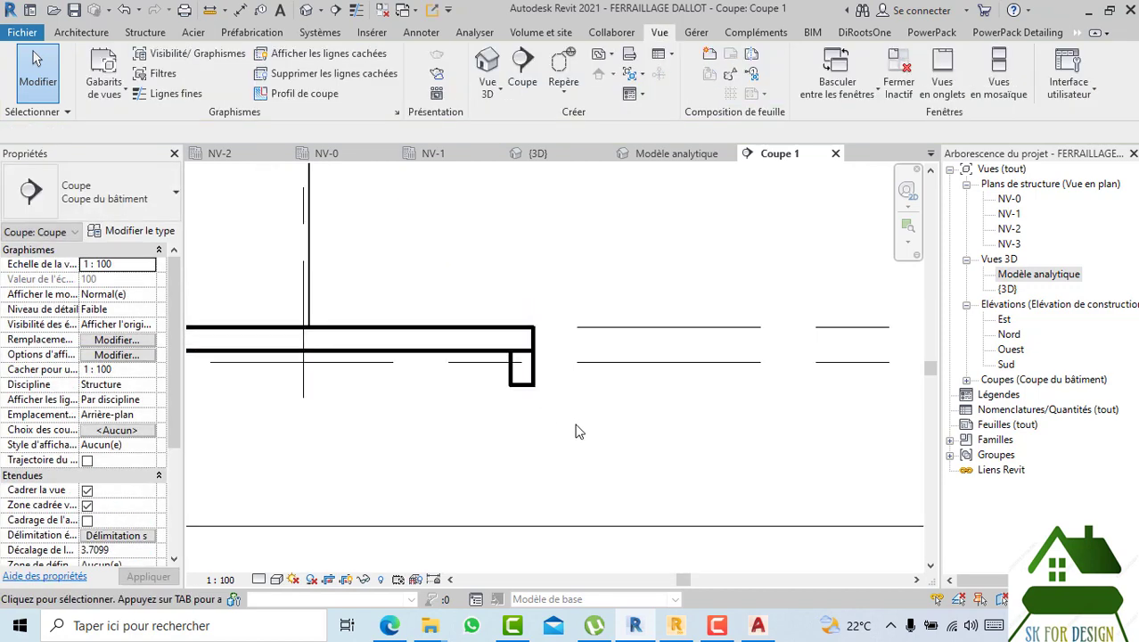
- Review the whole culvert section, from the top slab's edge walls down to the base slab
scroll(571, 392, down, 2)
middle_drag(570, 392, 712, 469)
scroll(686, 440, down, 2)
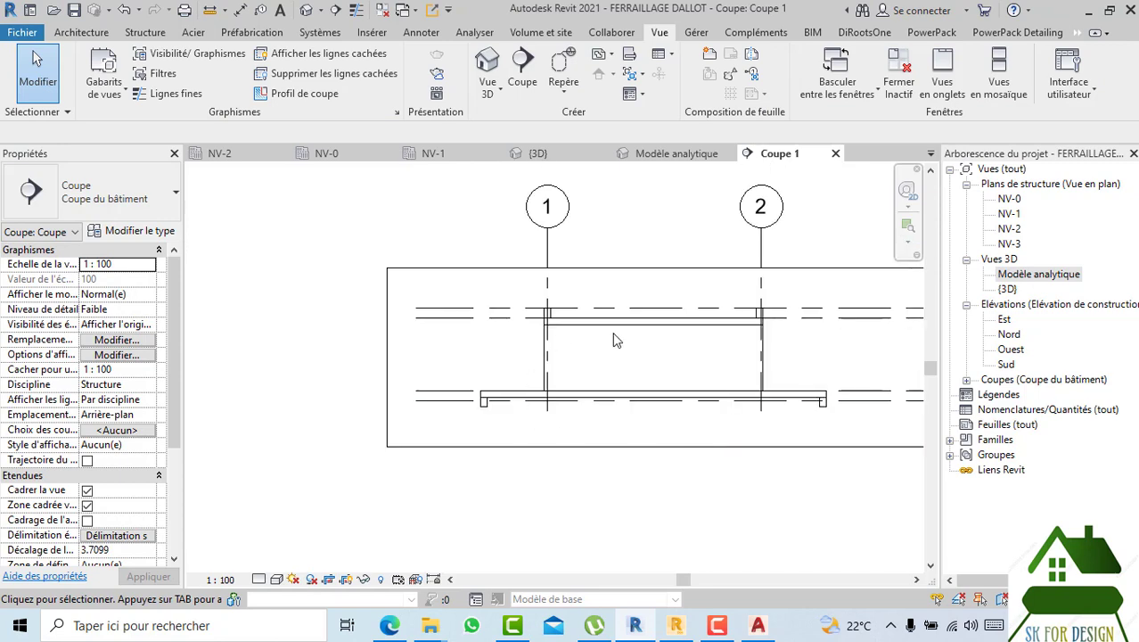
scroll(614, 339, up, 1)
middle_drag(630, 356, 545, 345)
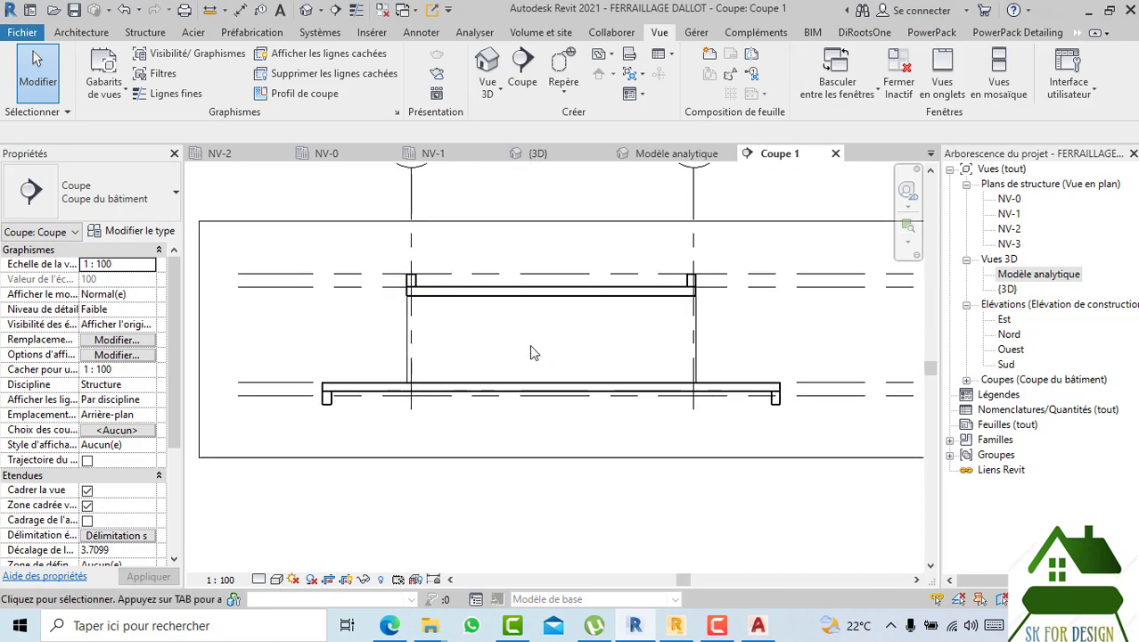
scroll(410, 252, down, 2)
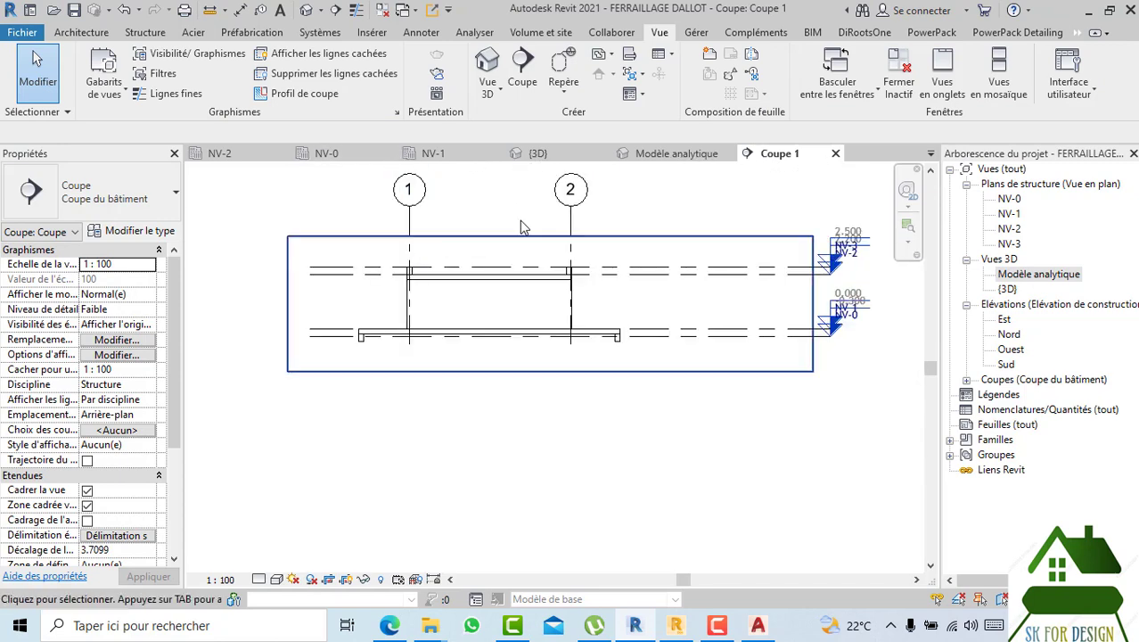
- Check the base slab's corner under the wing wall in the 3D view, and save the project
click(575, 155)
shift+middle_drag(581, 268, 433, 267)
middle_drag(466, 349, 469, 257)
scroll(499, 481, up, 2)
click(506, 452)
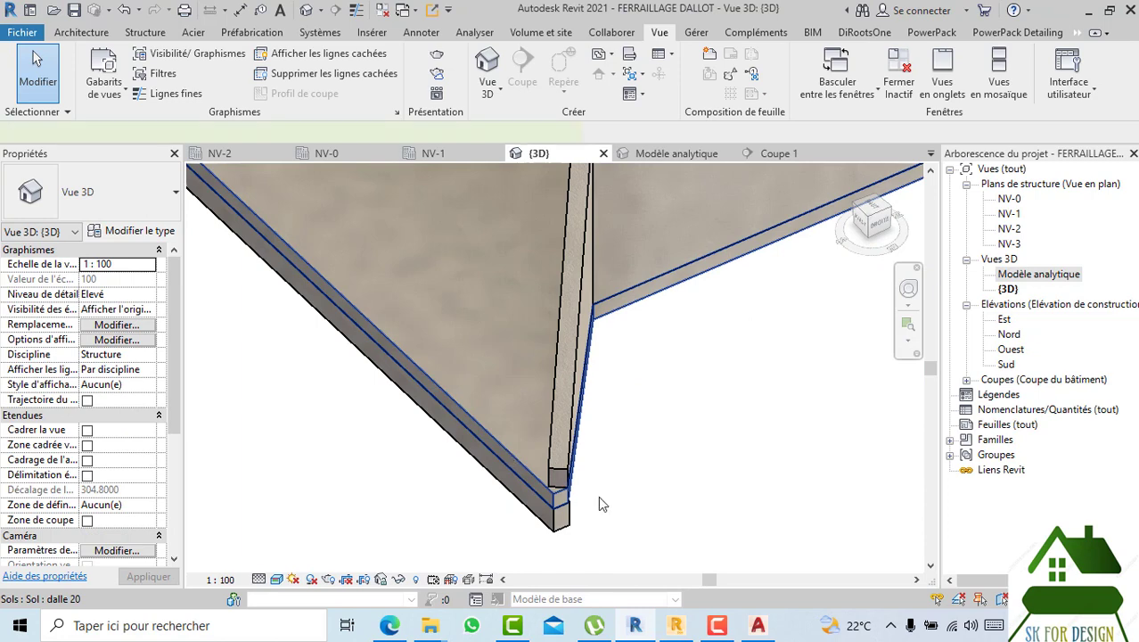
click(619, 473)
scroll(618, 468, down, 3)
middle_drag(598, 445, 637, 488)
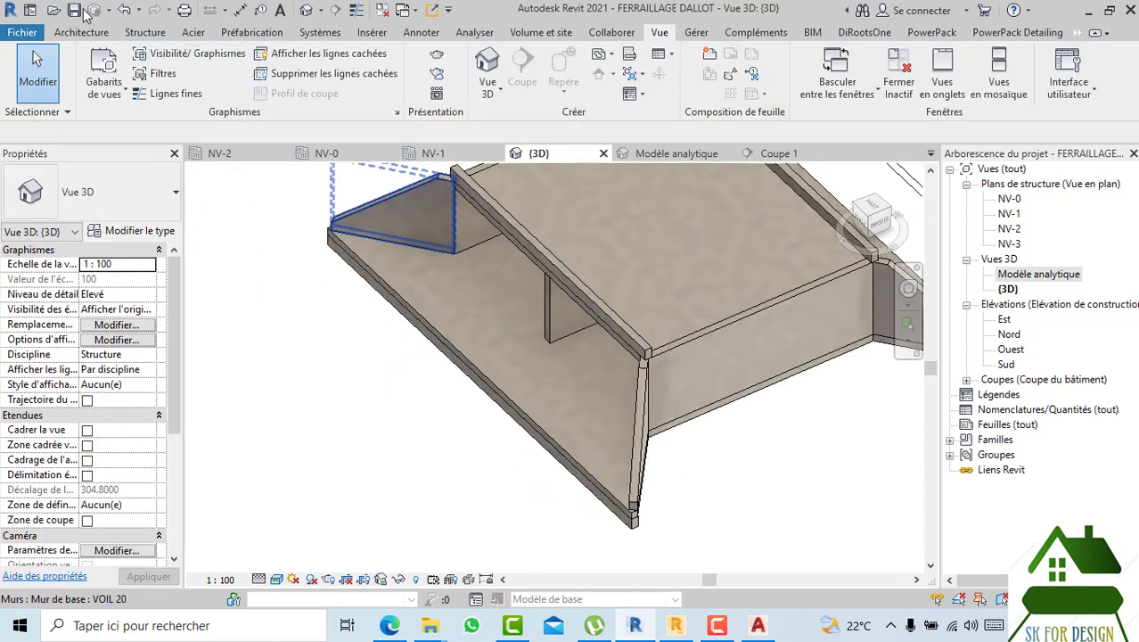
click(74, 10)
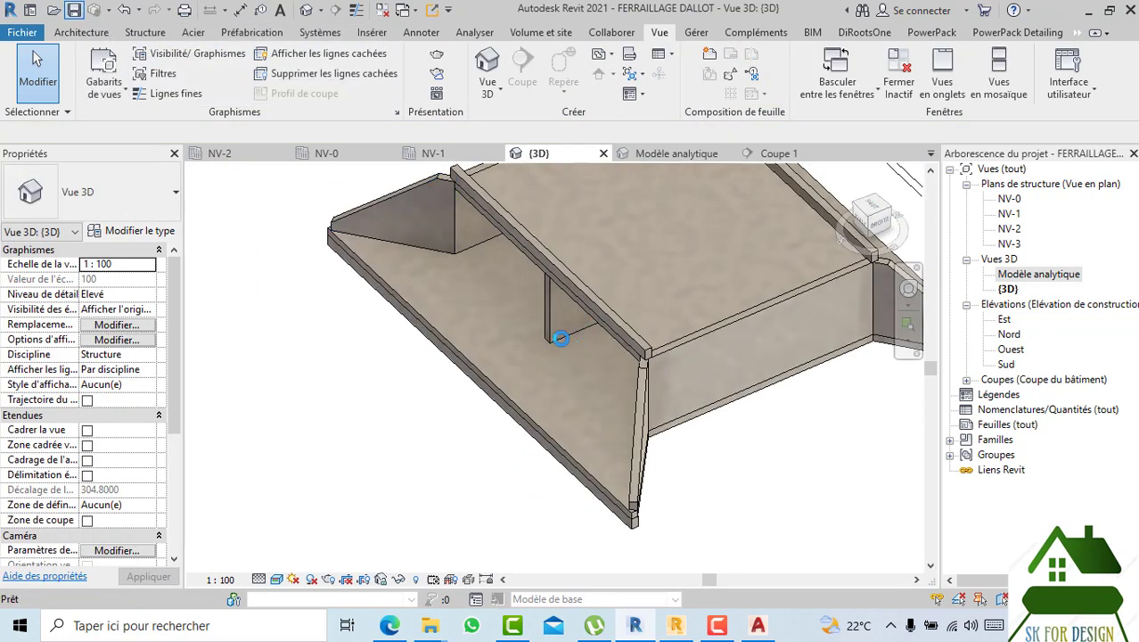
- Examine the complete culvert with its wing walls and edge walls in the 3D view
middle_drag(712, 383, 612, 435)
scroll(612, 435, down, 2)
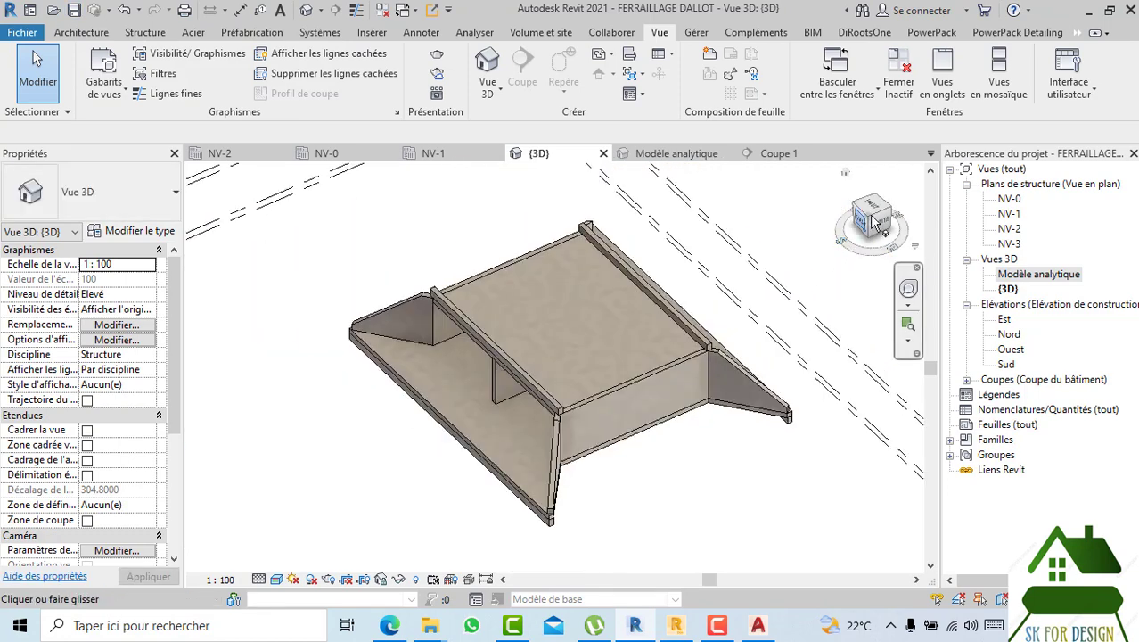
drag(878, 222, 835, 247)
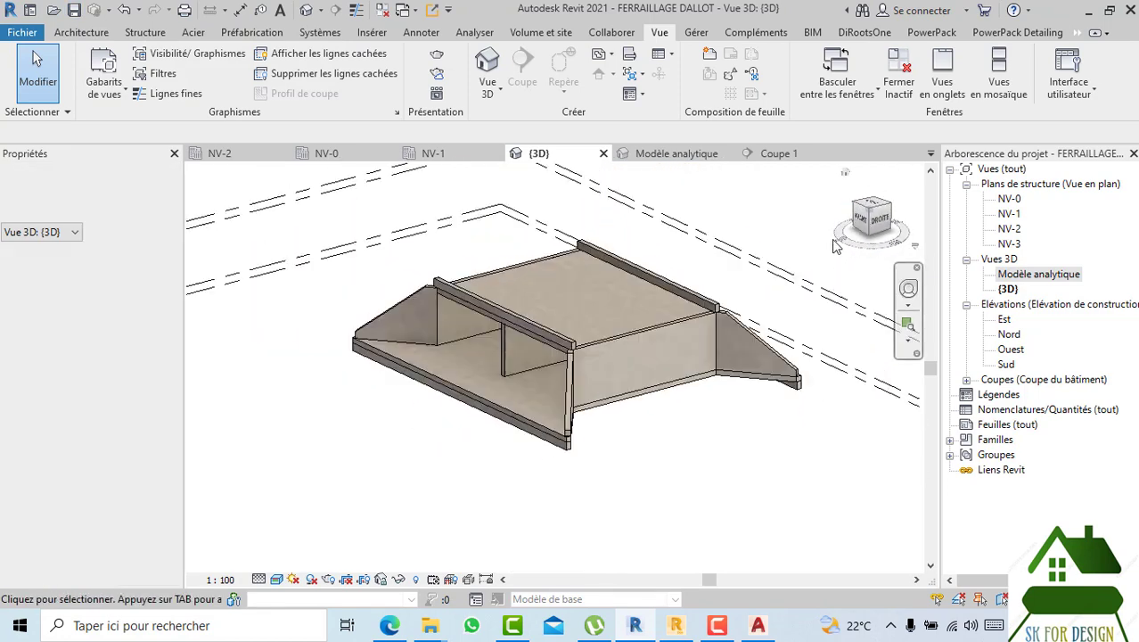
middle_drag(835, 247, 770, 268)
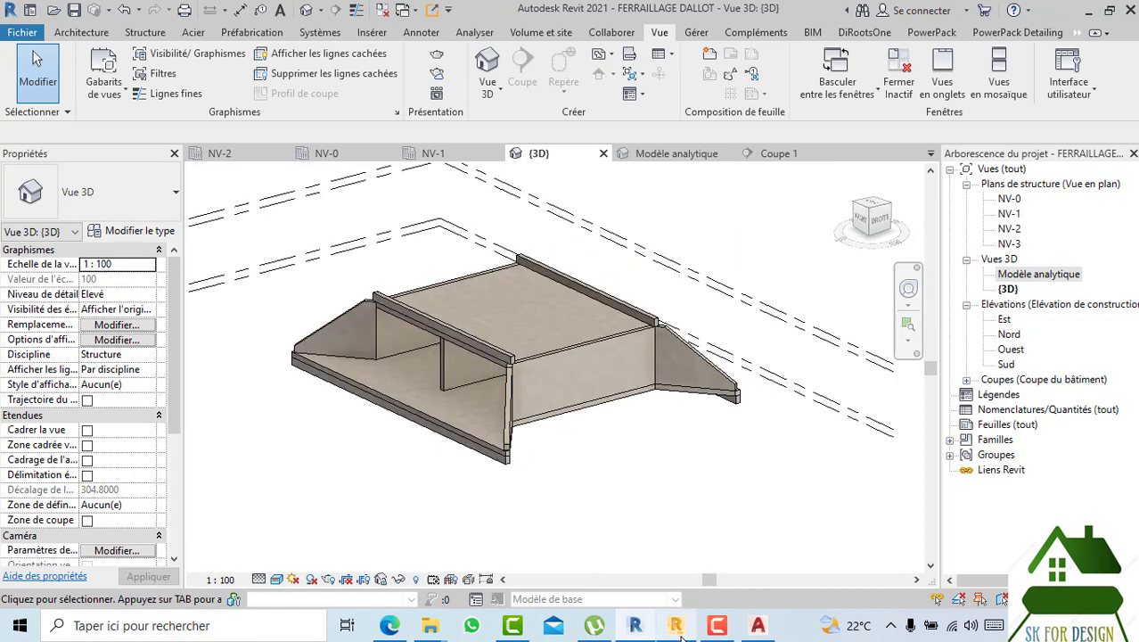
- Open PROJET DALLOT FERRAILLAGE from the DALLOT folder in Robot Structural Analysis and examine its culvert panel model, accepting the version notice
click(677, 628)
click(679, 629)
mouse_move(435, 629)
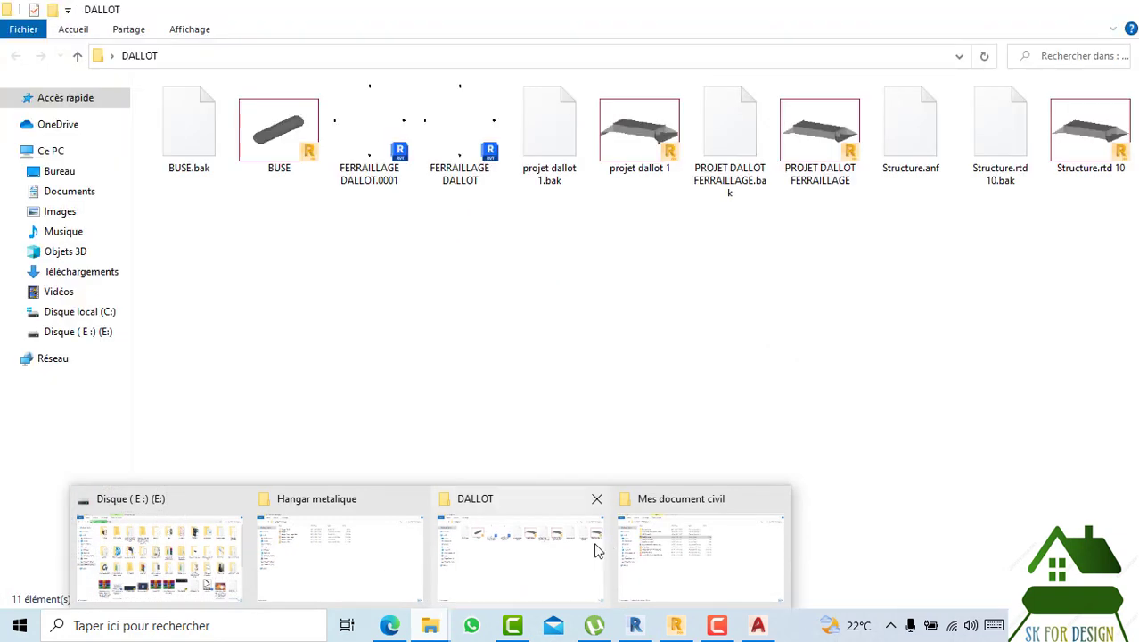
click(597, 550)
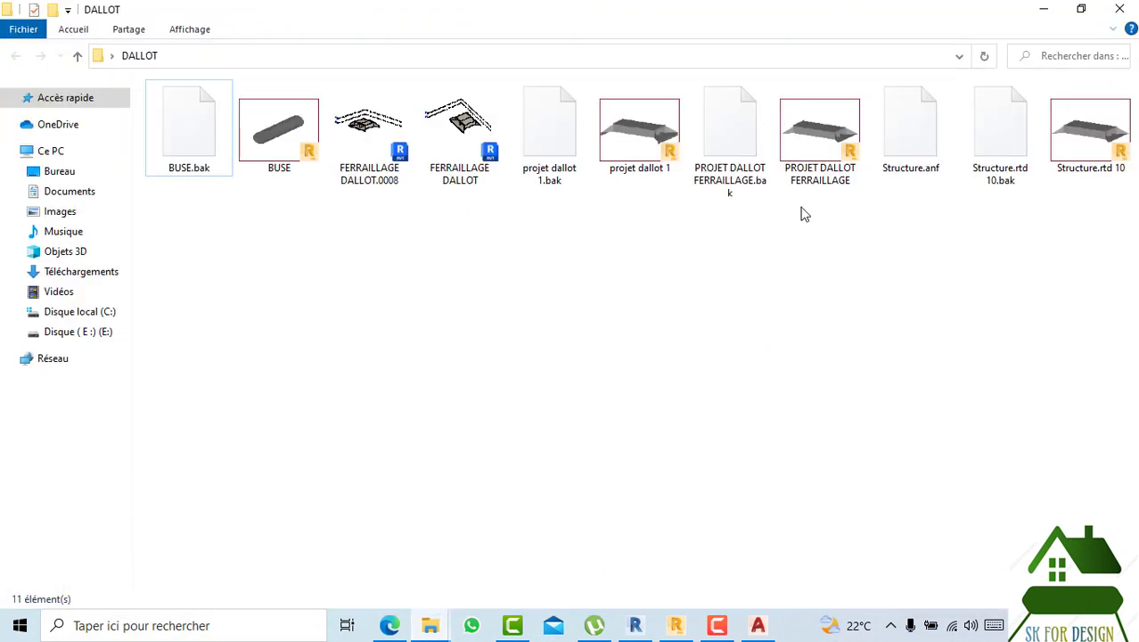
double_click(812, 160)
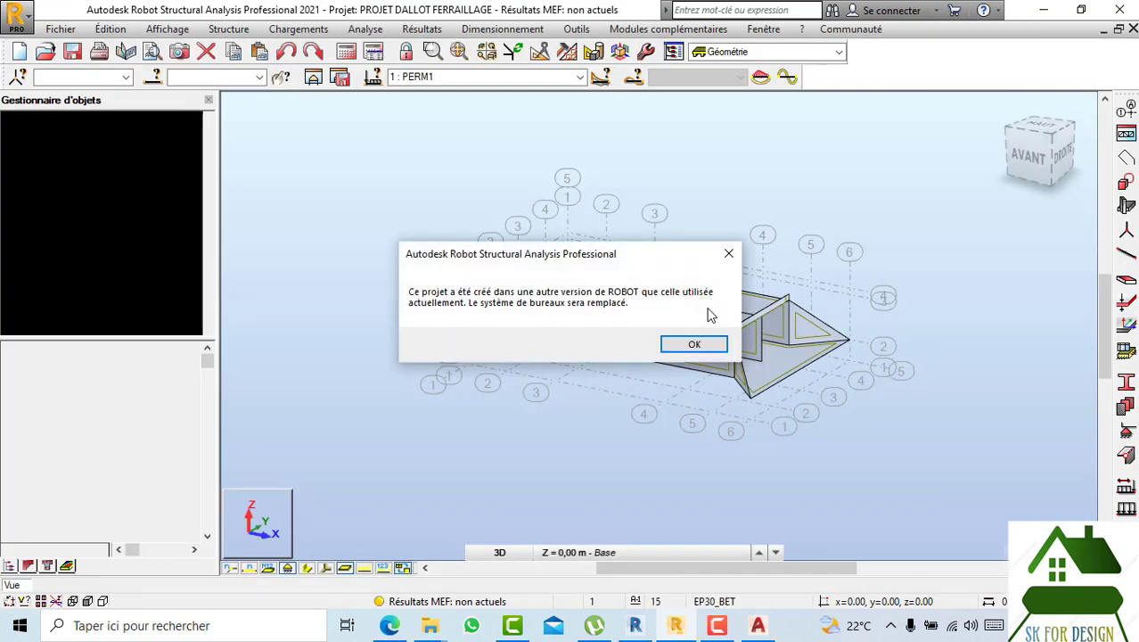
click(694, 345)
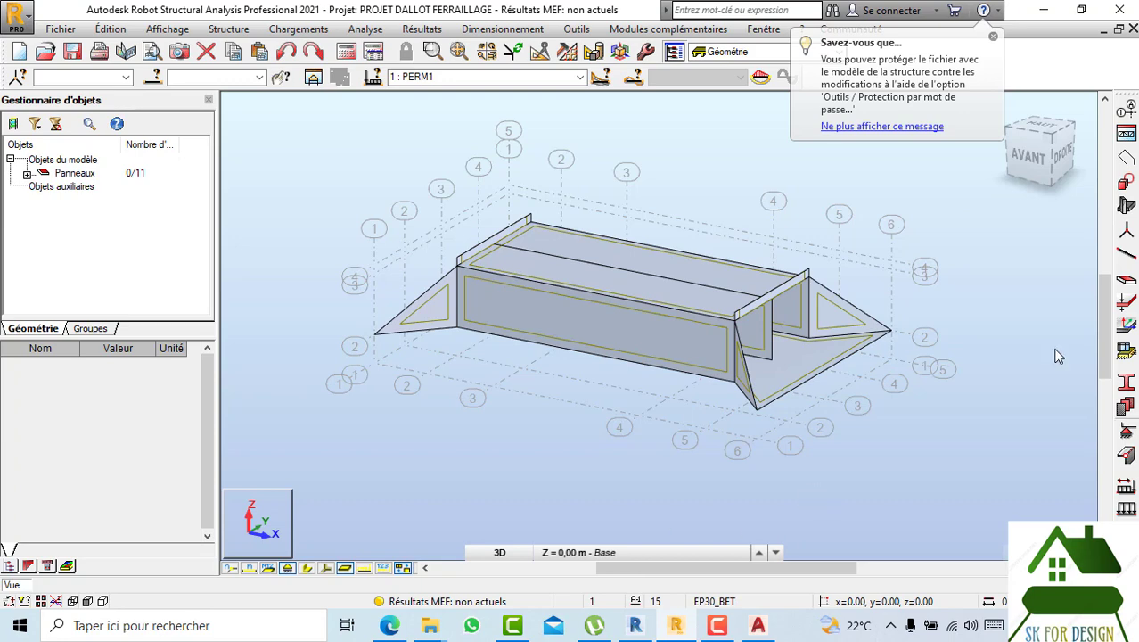
click(1052, 144)
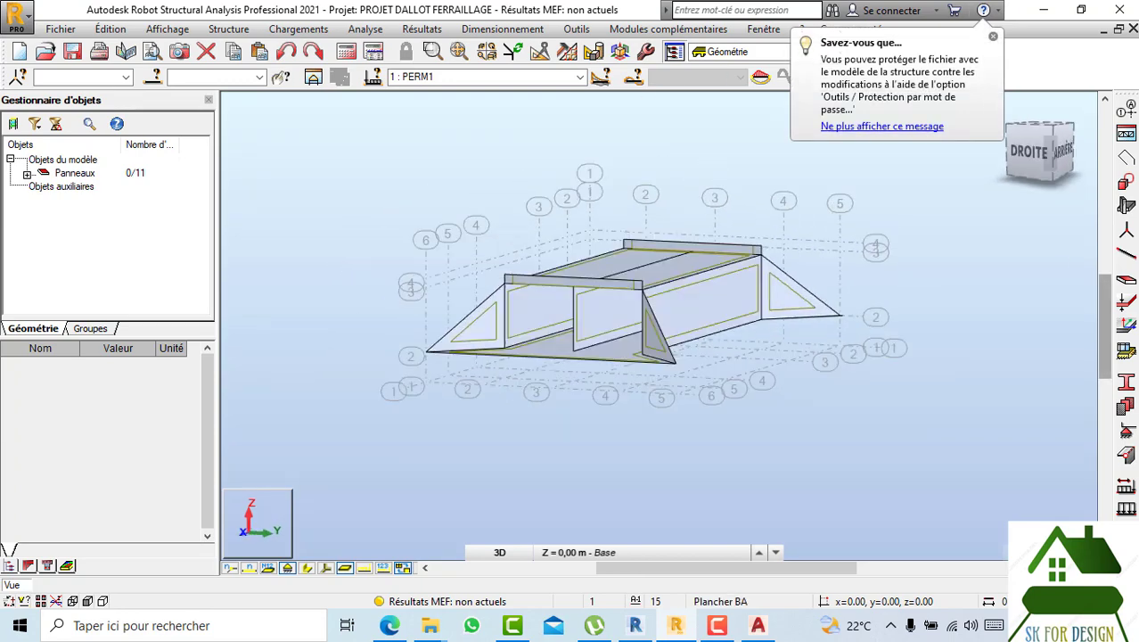
drag(1052, 147, 828, 323)
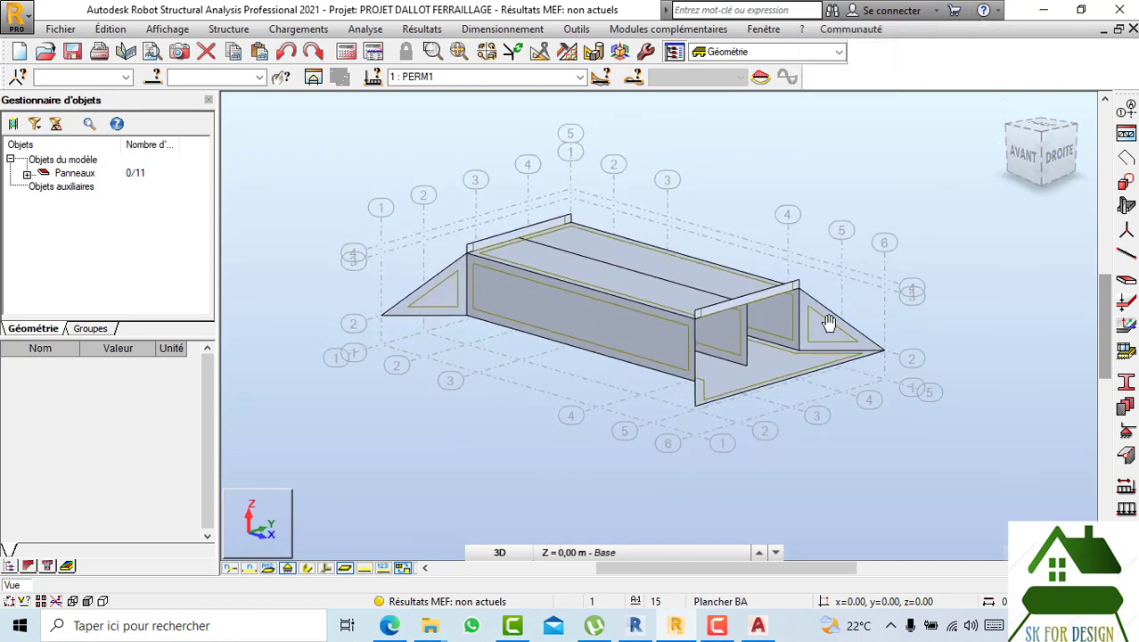
scroll(784, 376, up, 4)
scroll(780, 393, down, 3)
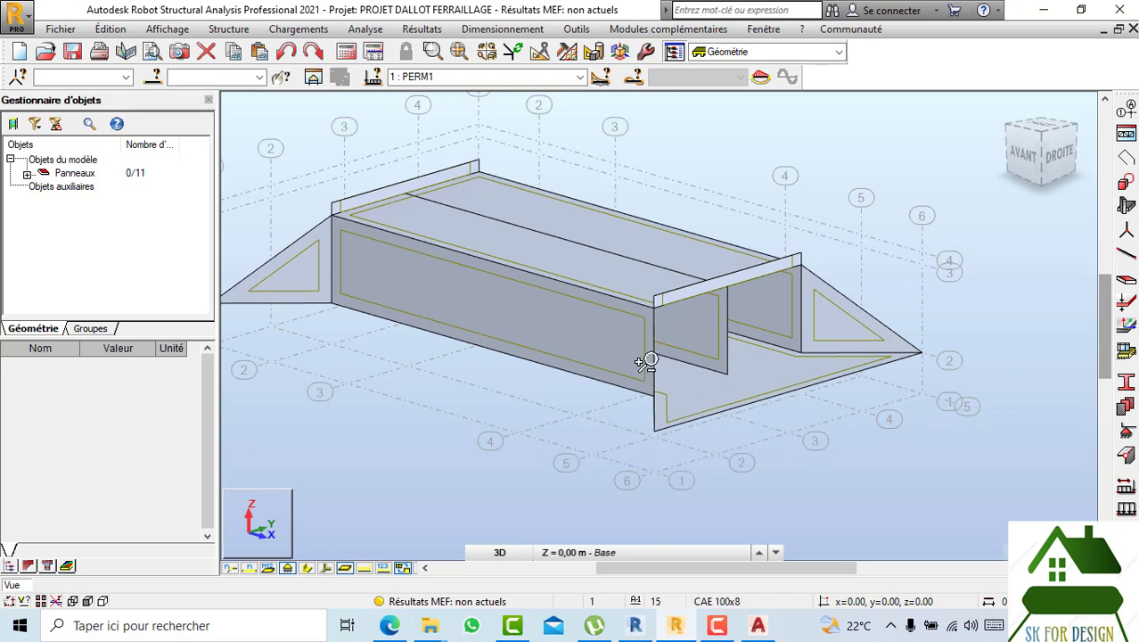
click(1049, 15)
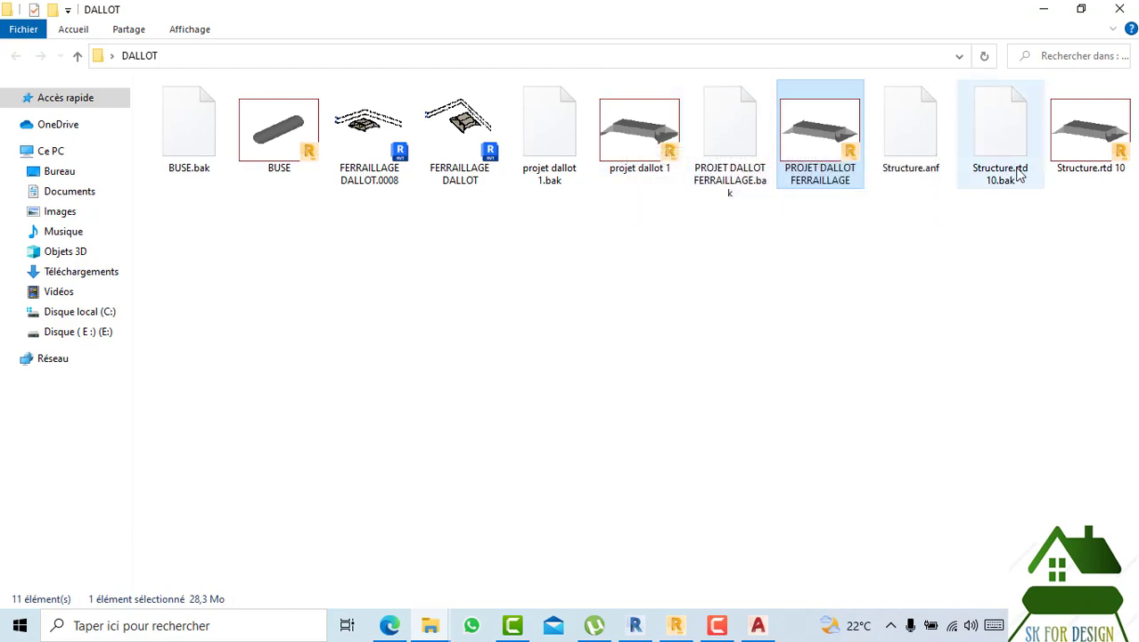
- Open Structure.rtd 10 from the DALLOT folder in Robot Structural Analysis and examine its culvert model from several sides
double_click(1072, 152)
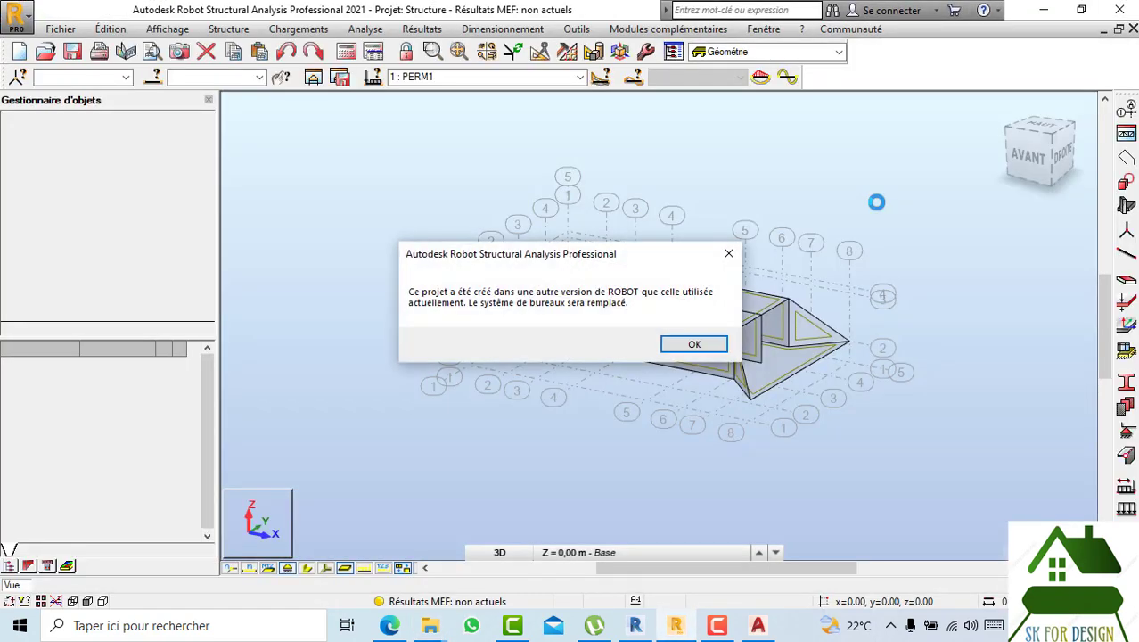
click(694, 345)
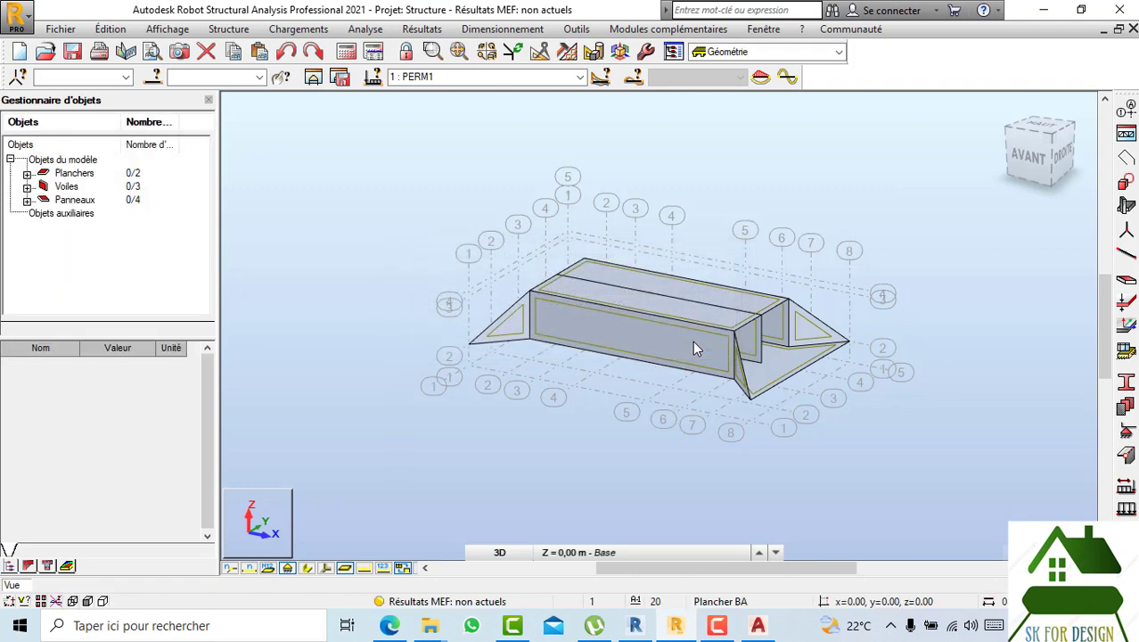
scroll(733, 365, up, 3)
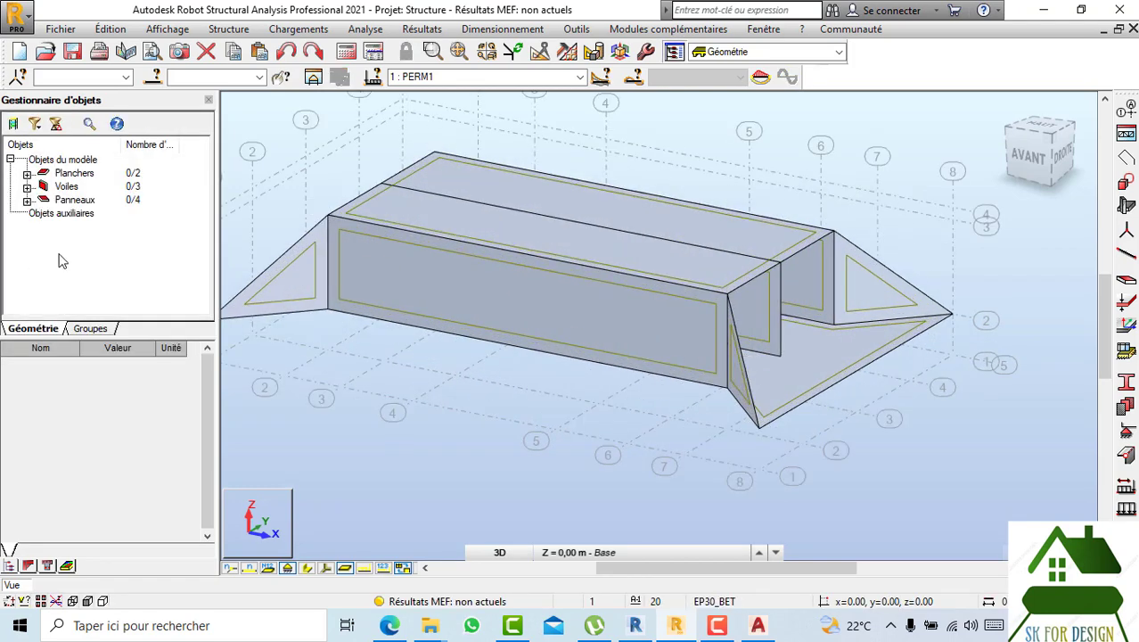
click(1056, 156)
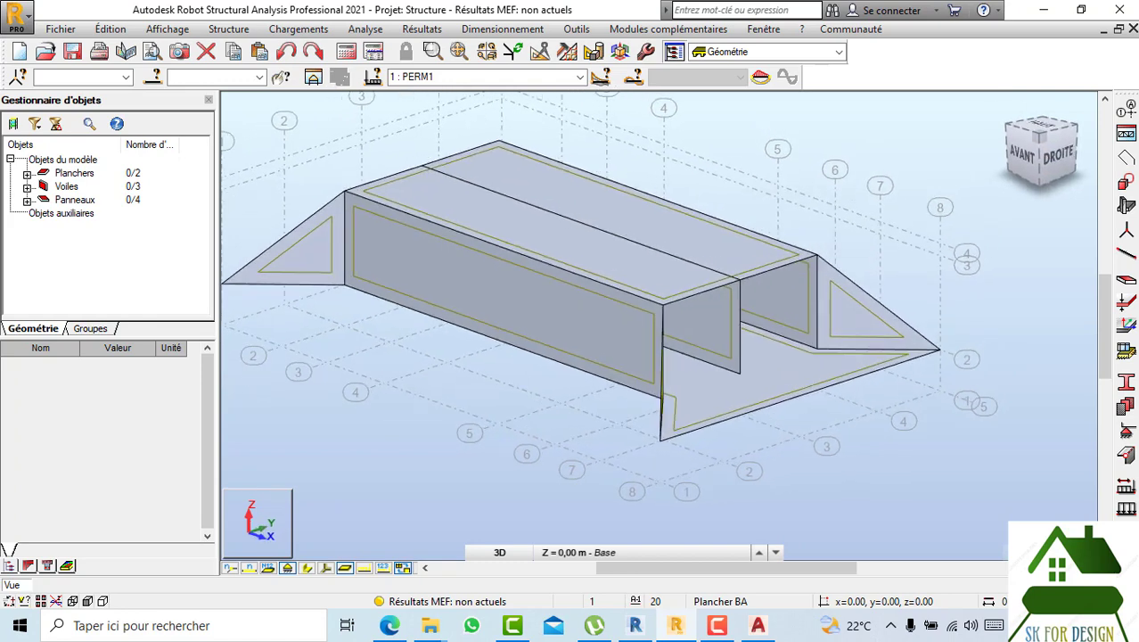
drag(1043, 156, 615, 152)
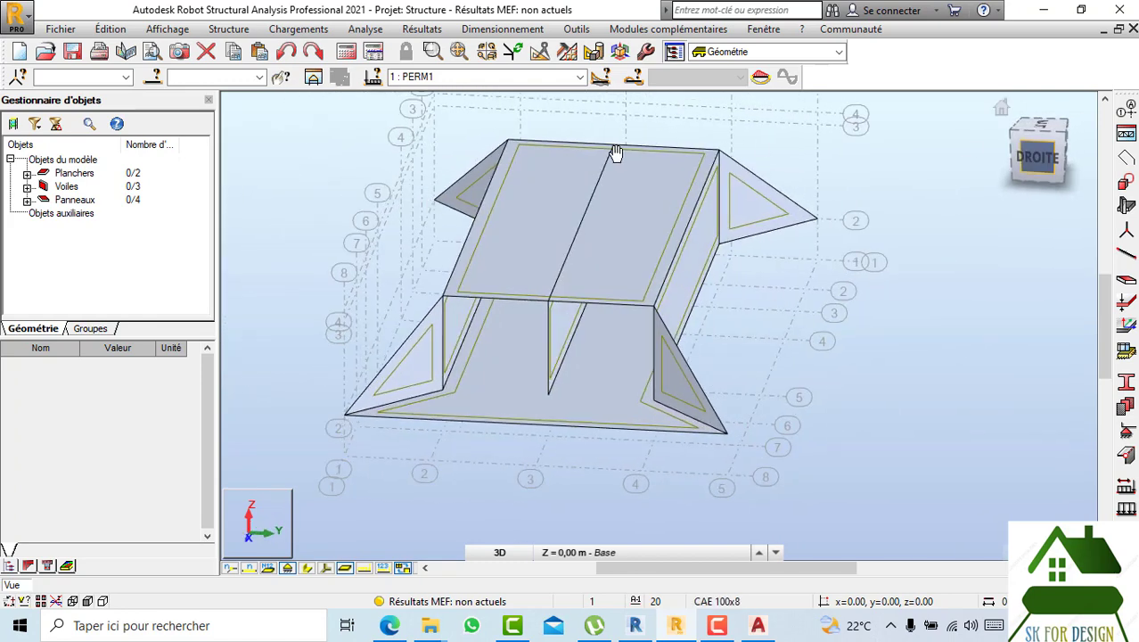
click(580, 78)
click(683, 174)
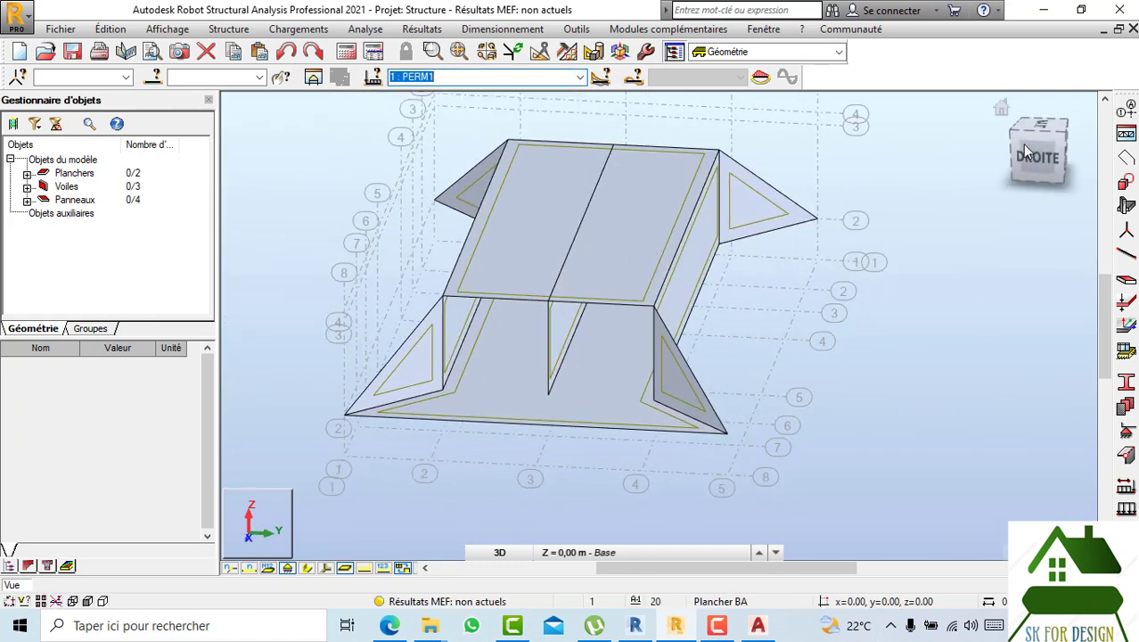
drag(1050, 161, 1138, 158)
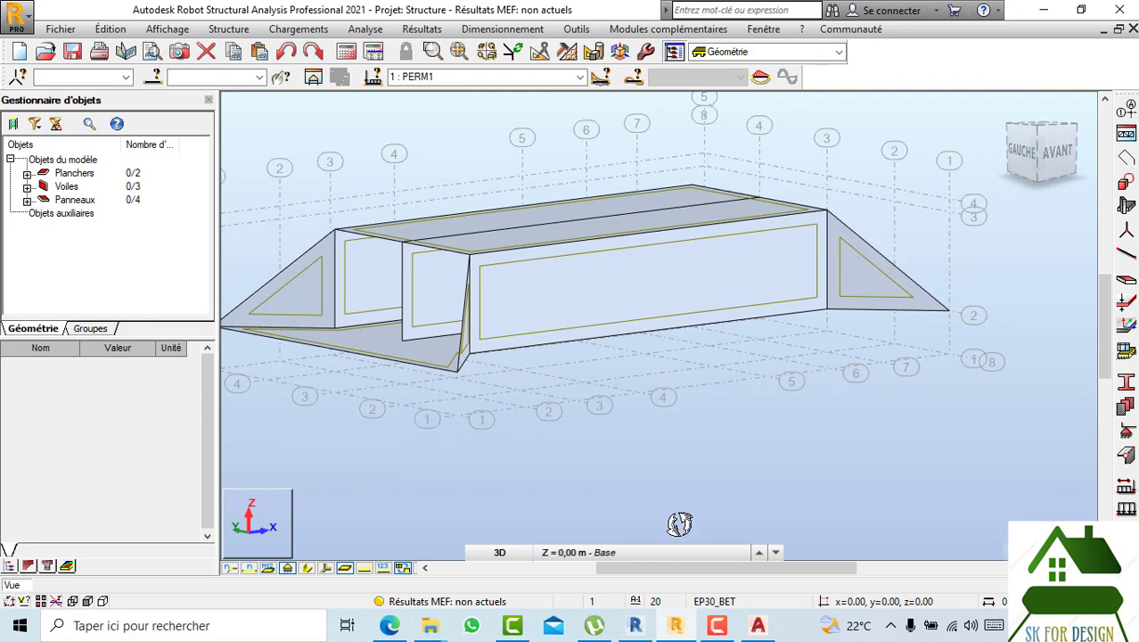
- Return to the Mes document civil folder and open its PROJET DALLOT FERRAILLAGE file in Robot Structural Analysis for a brief check
mouse_move(434, 631)
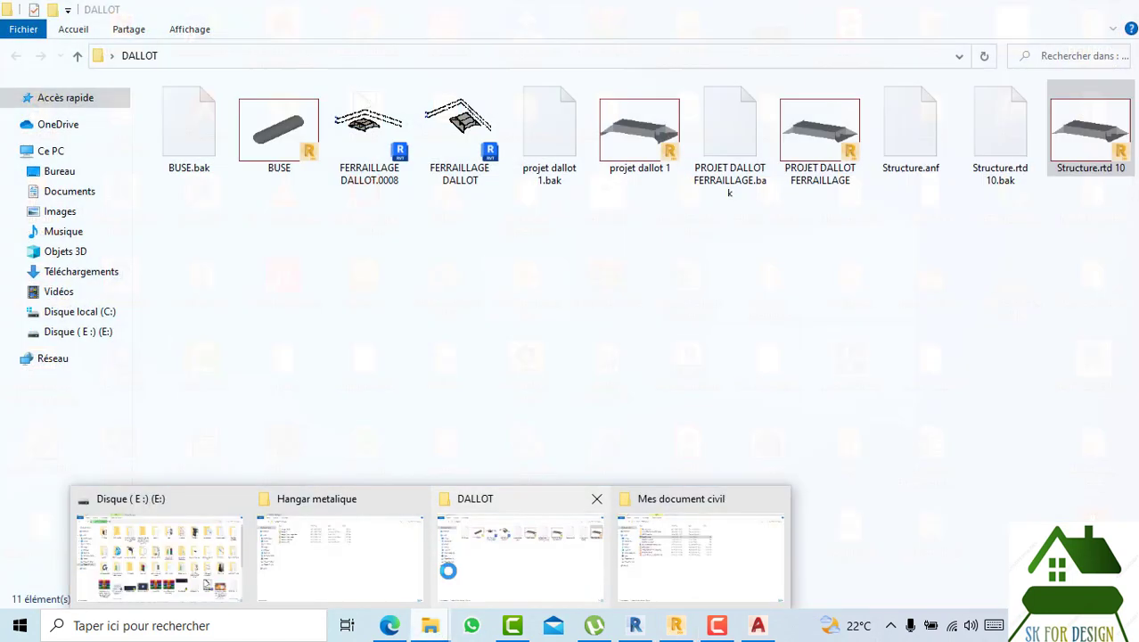
click(448, 563)
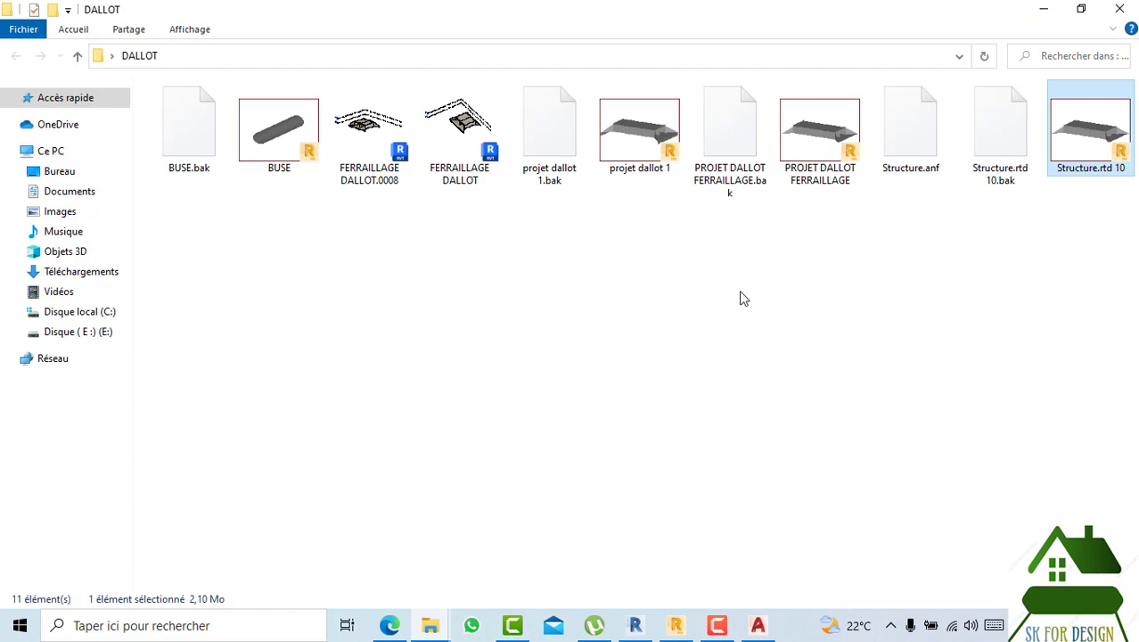
click(1044, 9)
click(1045, 11)
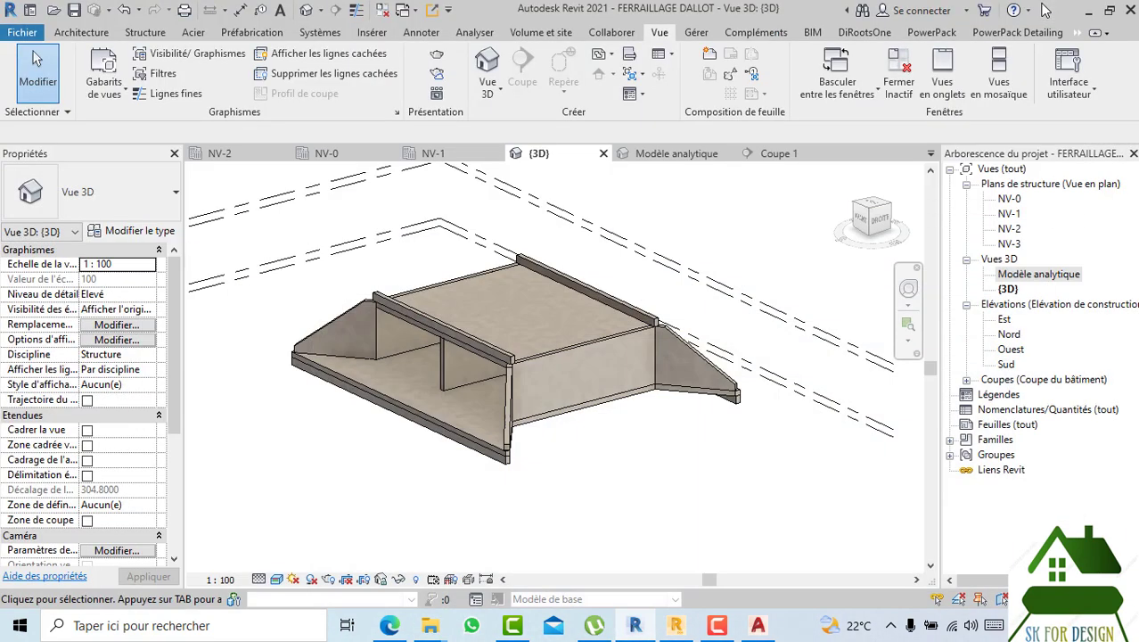
click(1086, 11)
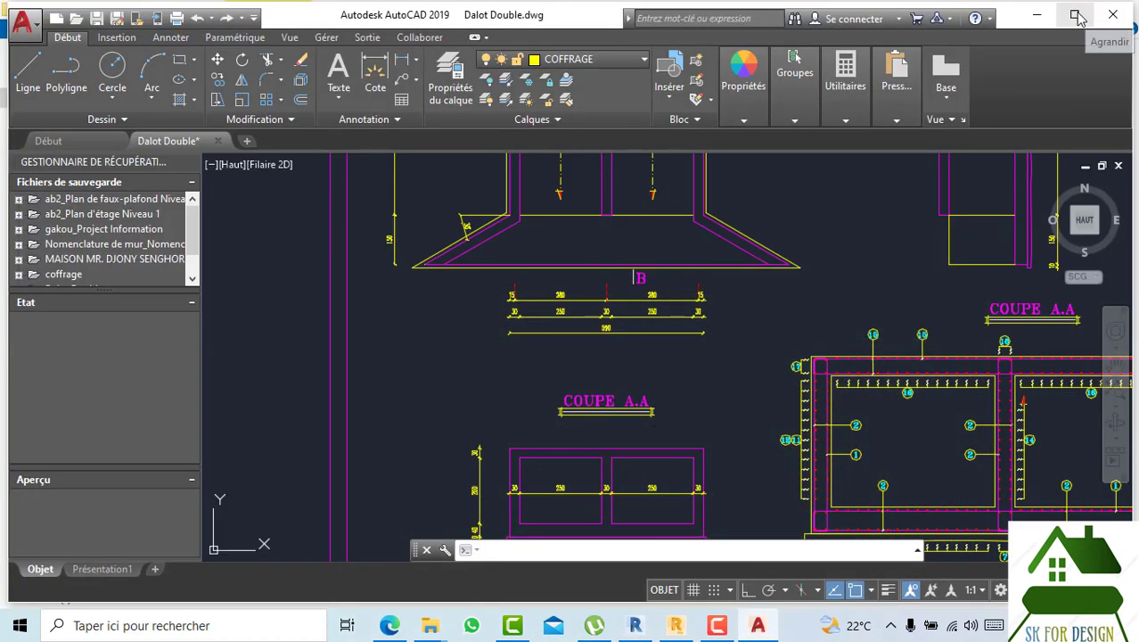
click(1029, 16)
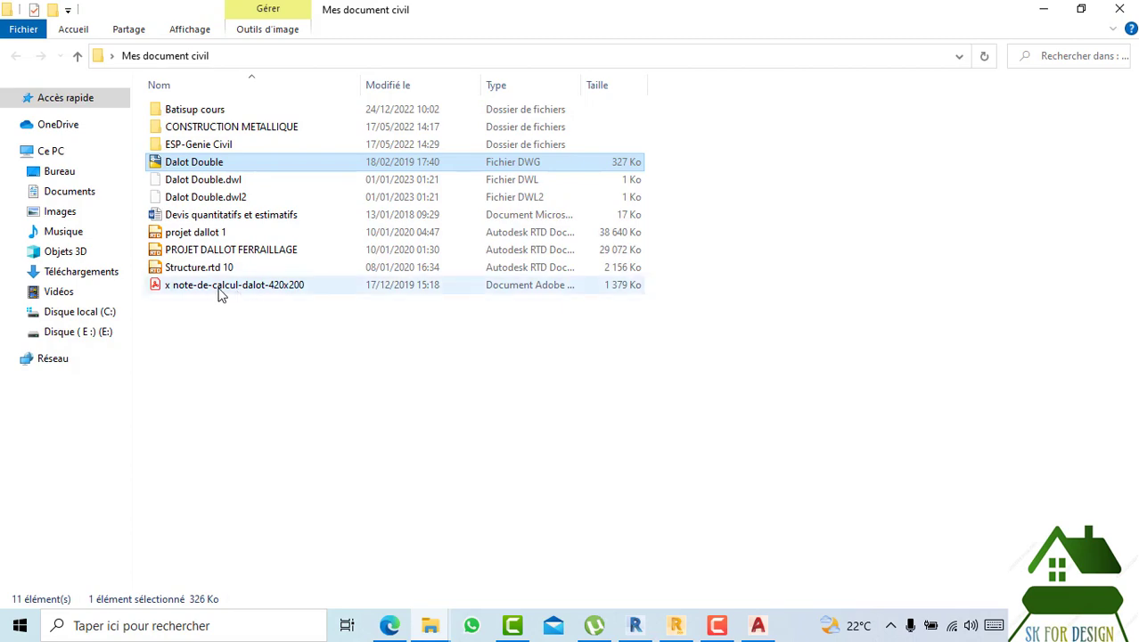
double_click(227, 252)
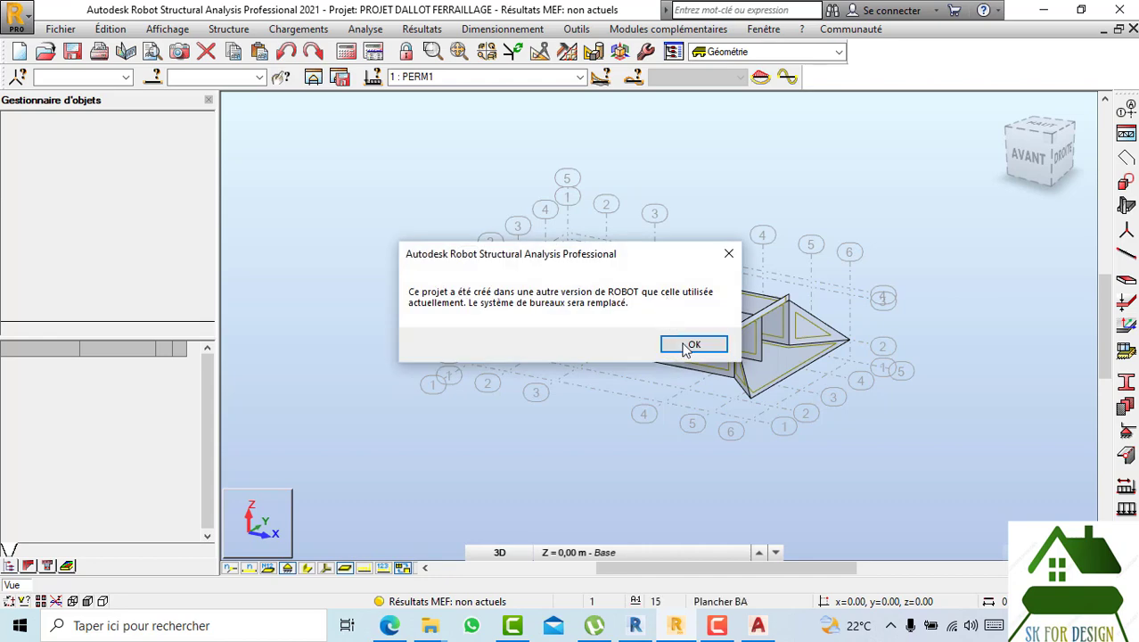
click(686, 345)
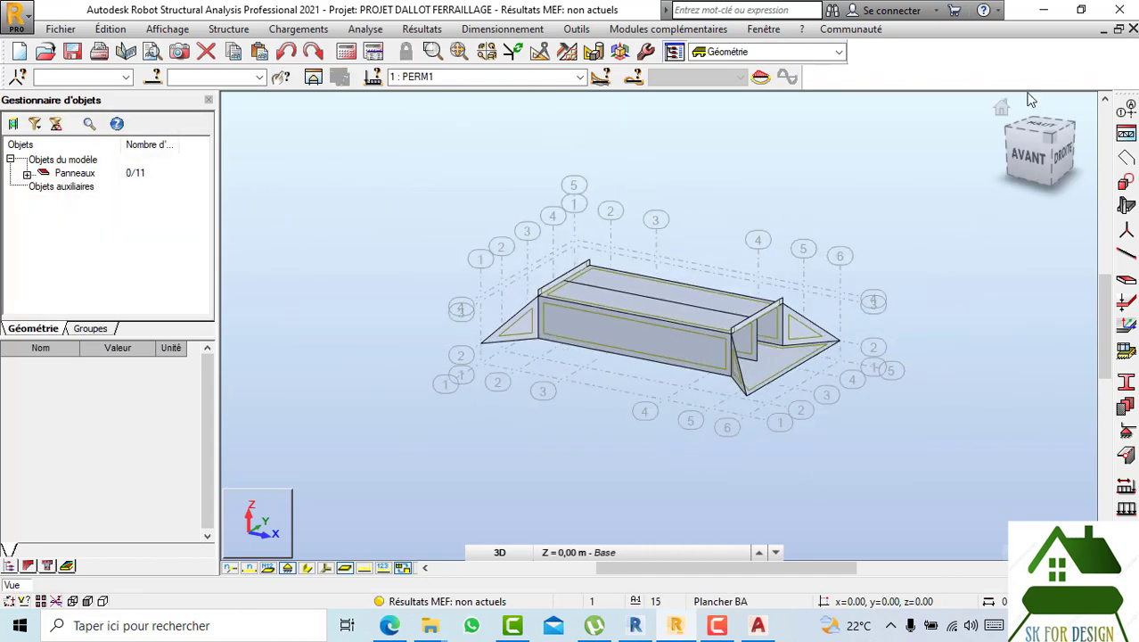
click(1043, 13)
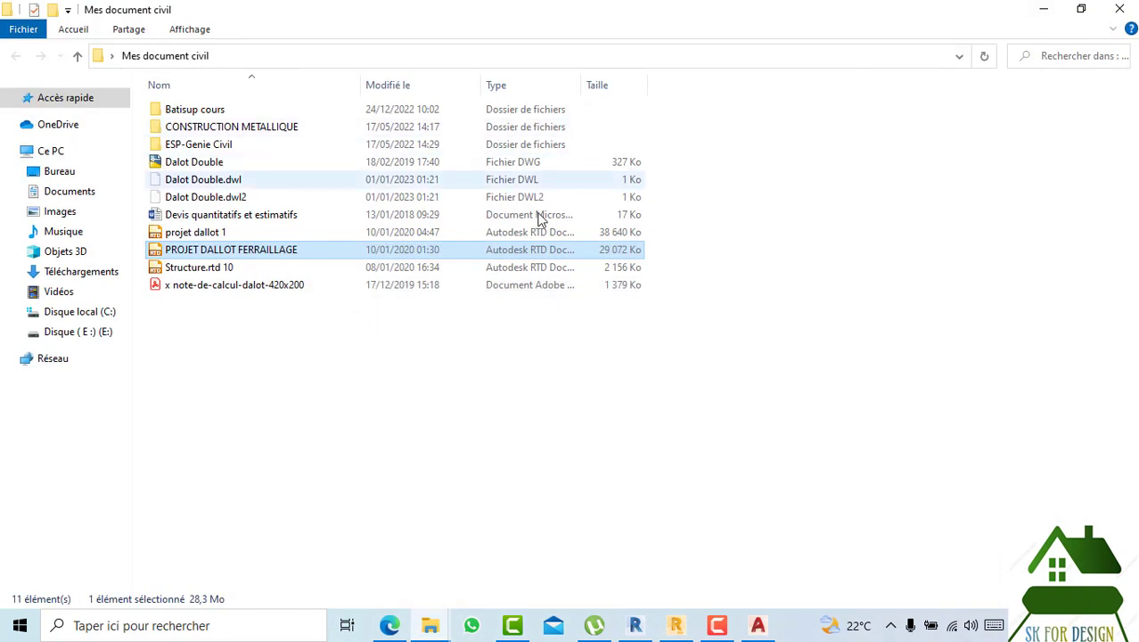
- Open Structure.rtd 10 from the Mes document civil folder in Robot Structural Analysis, accepting the version notice
click(222, 284)
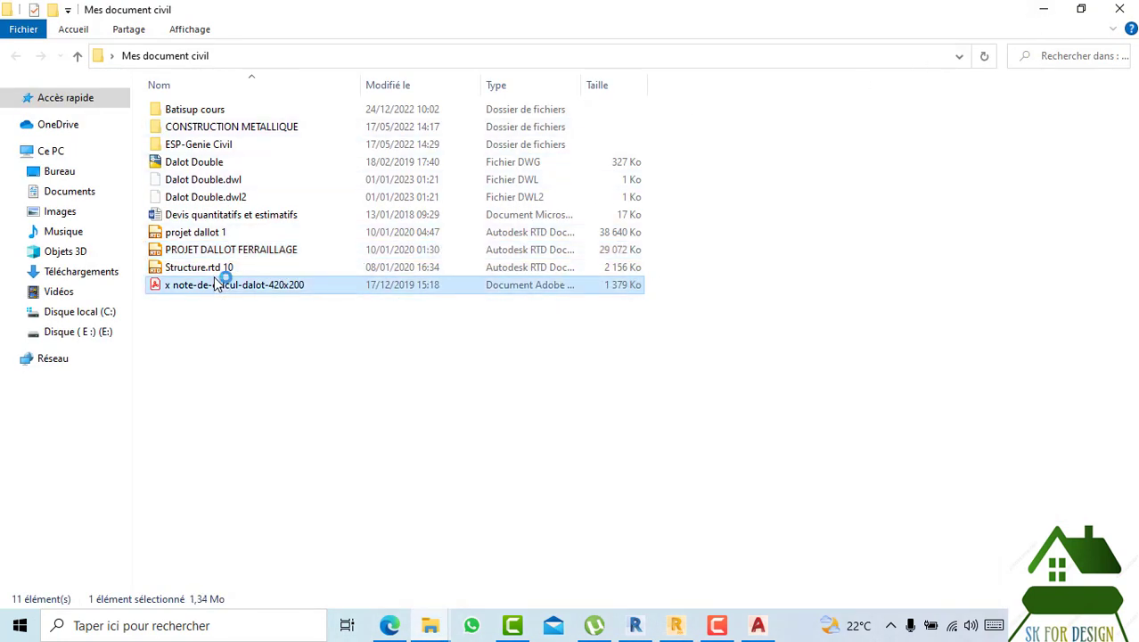
click(212, 272)
double_click(212, 272)
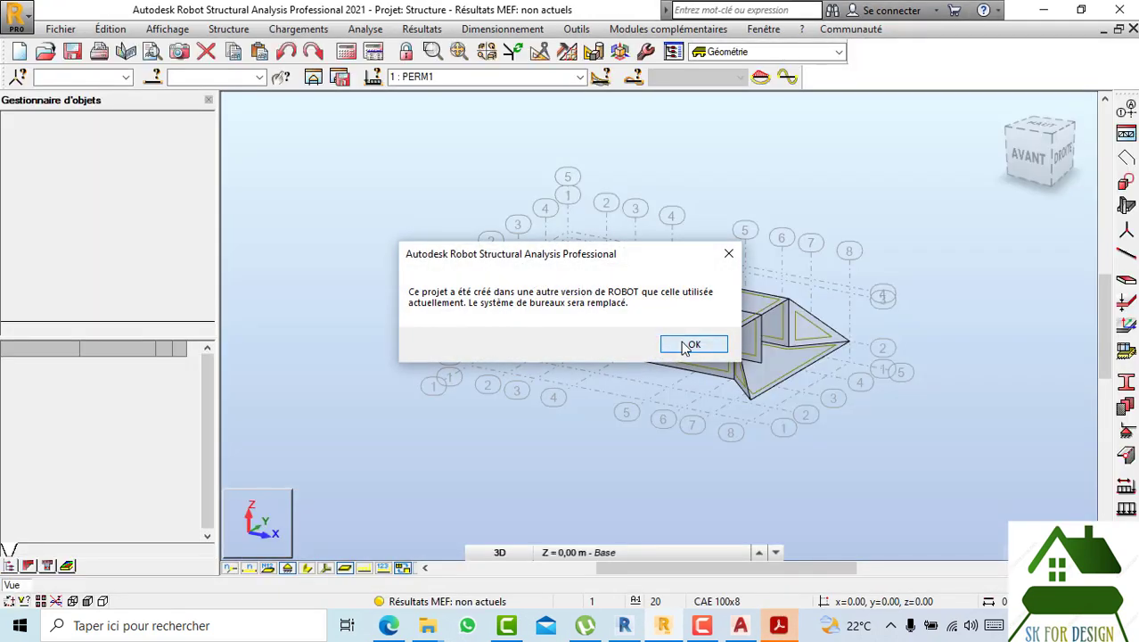
click(682, 343)
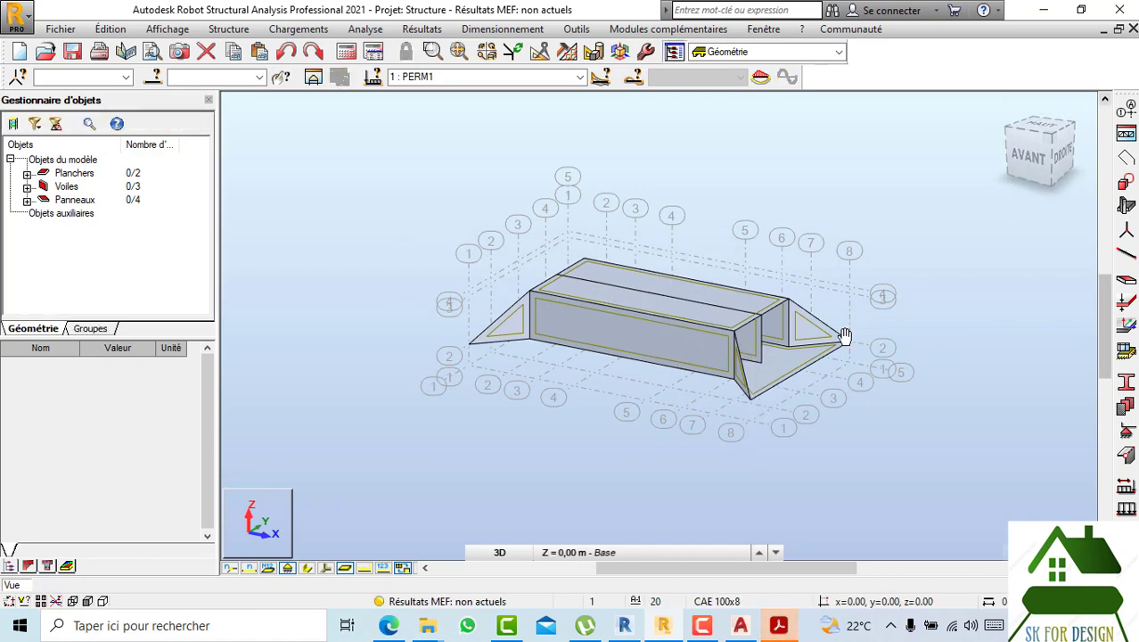
scroll(739, 350, up, 2)
scroll(739, 351, up, 2)
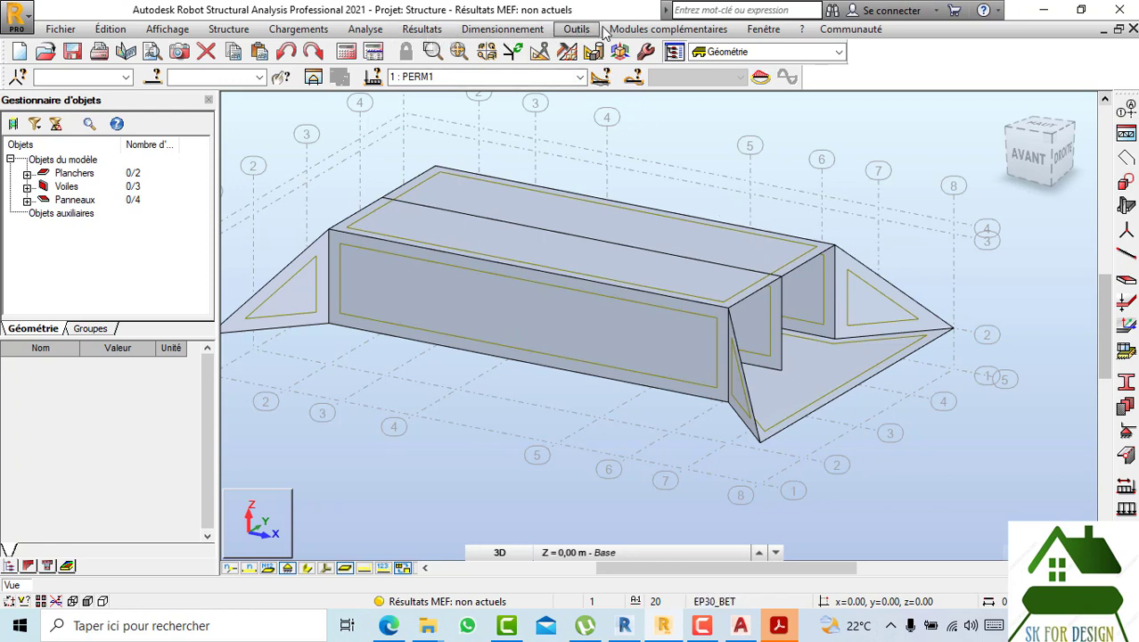
- Check the FERRAILLAGE DALLOT culvert in Revit's 3D view, and return to the Structure project in Robot Structural Analysis
click(647, 32)
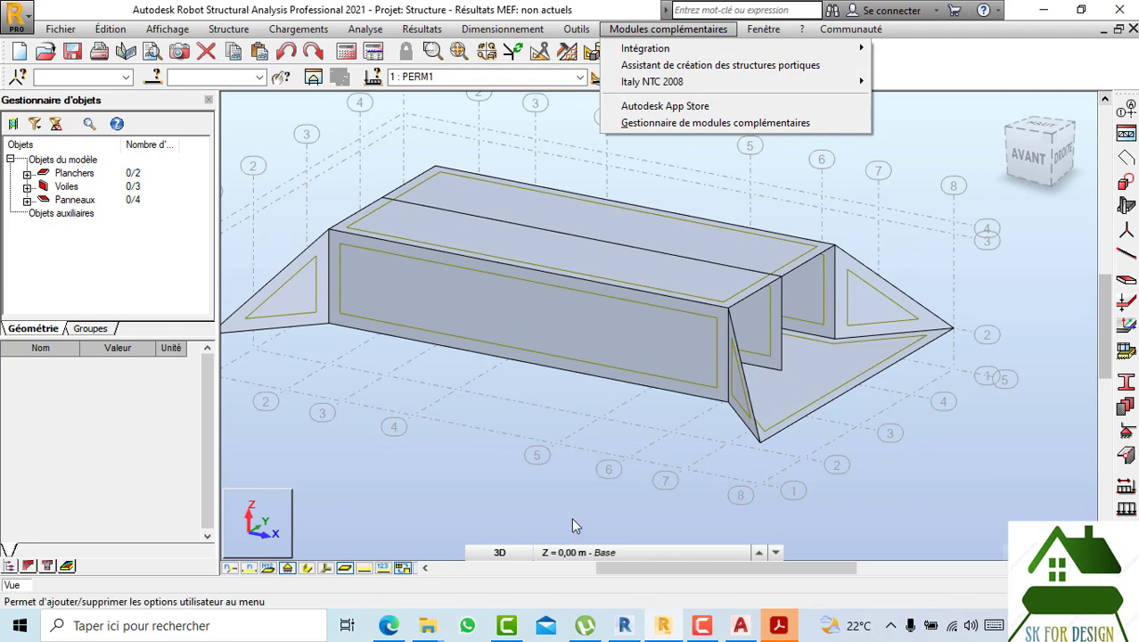
click(624, 625)
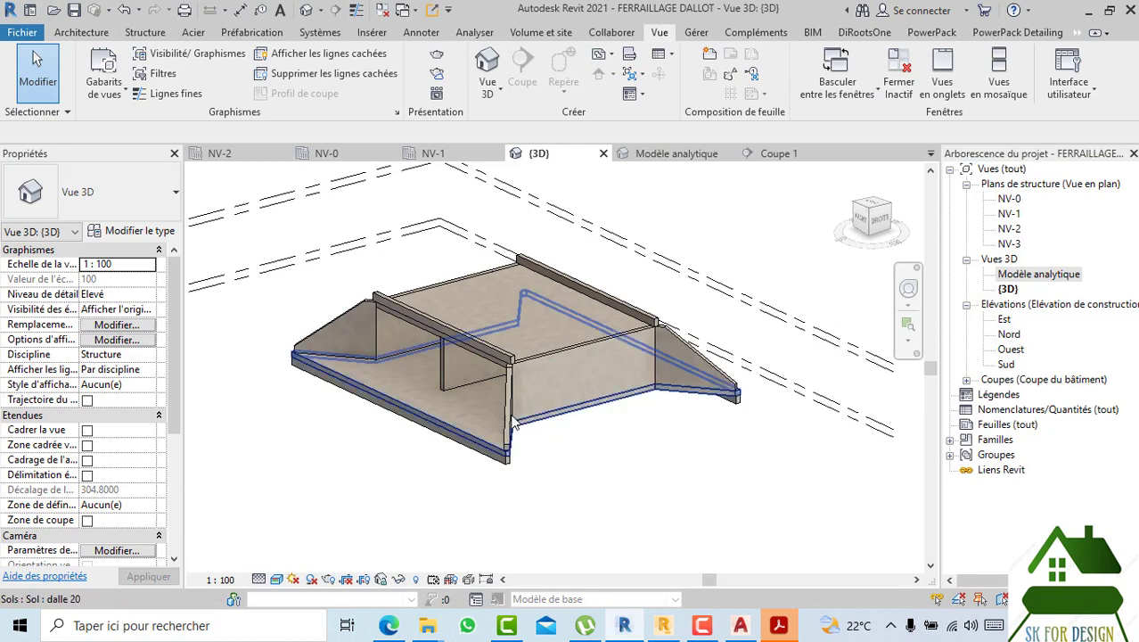
middle_drag(753, 490, 739, 477)
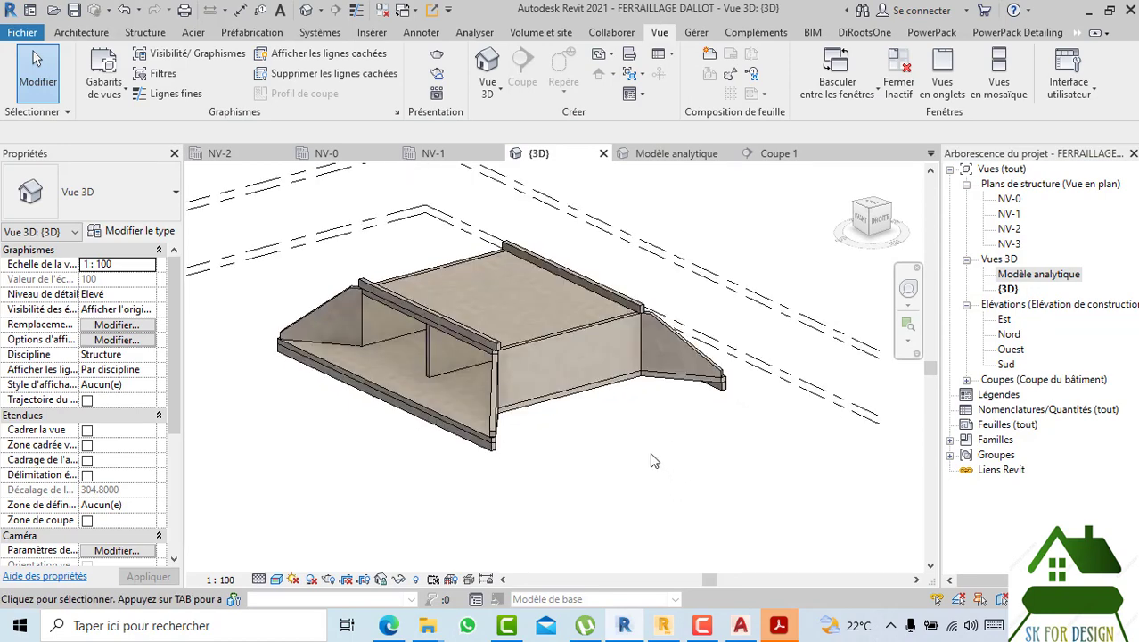
click(673, 621)
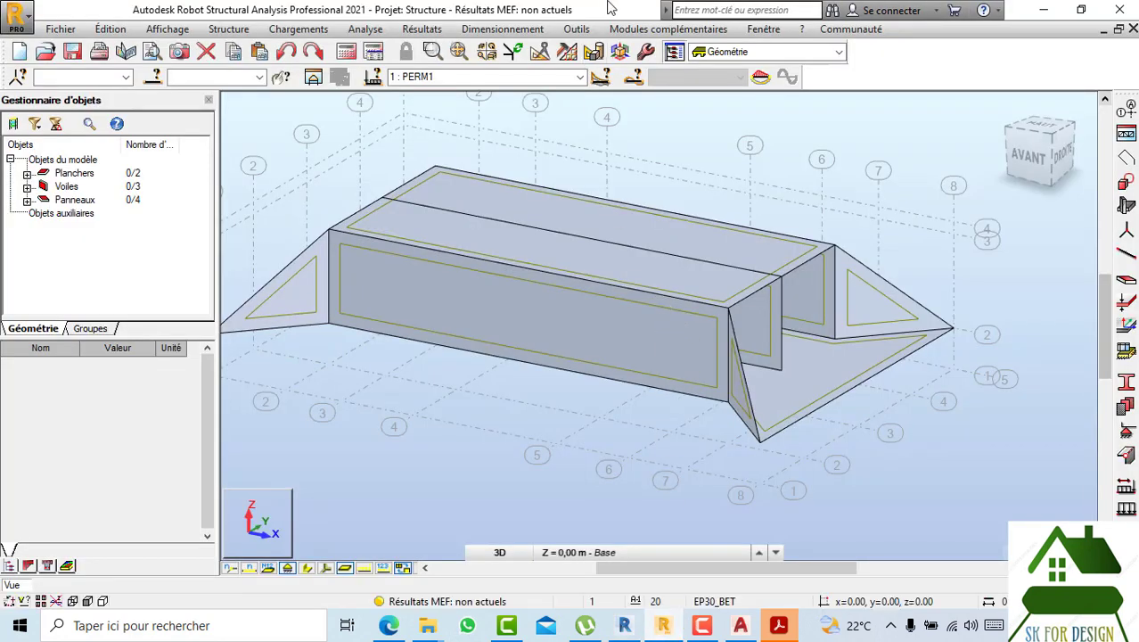
- Send the Robot model to Revit Structure by direct integration, reviewing the send options and agreeing to continue despite the model differences
click(642, 30)
mouse_move(640, 51)
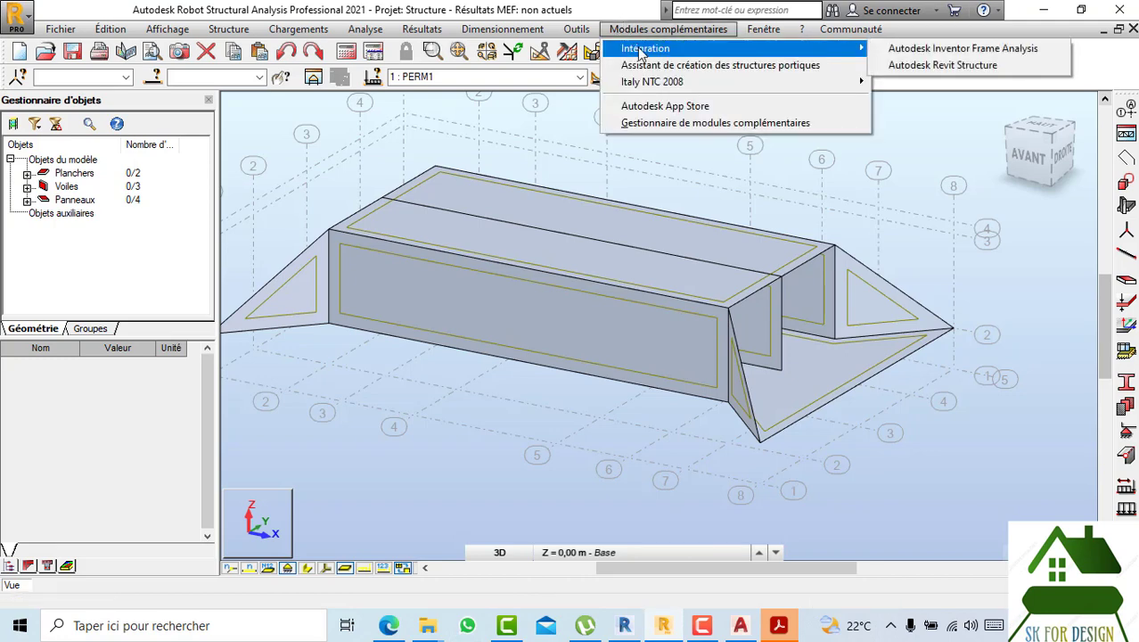
click(947, 67)
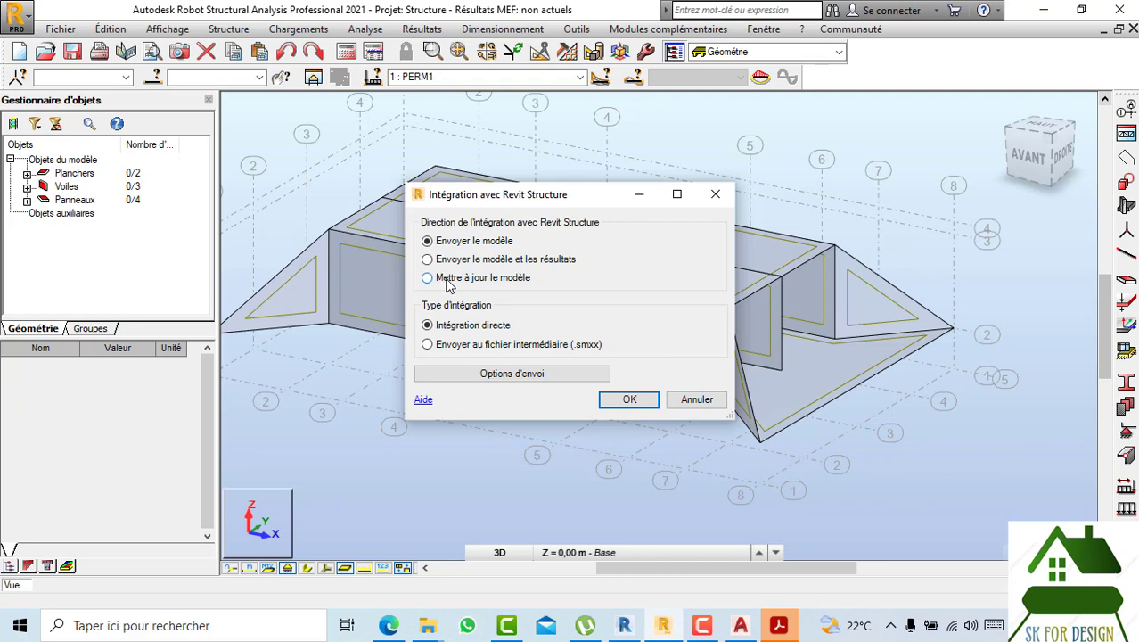
click(467, 375)
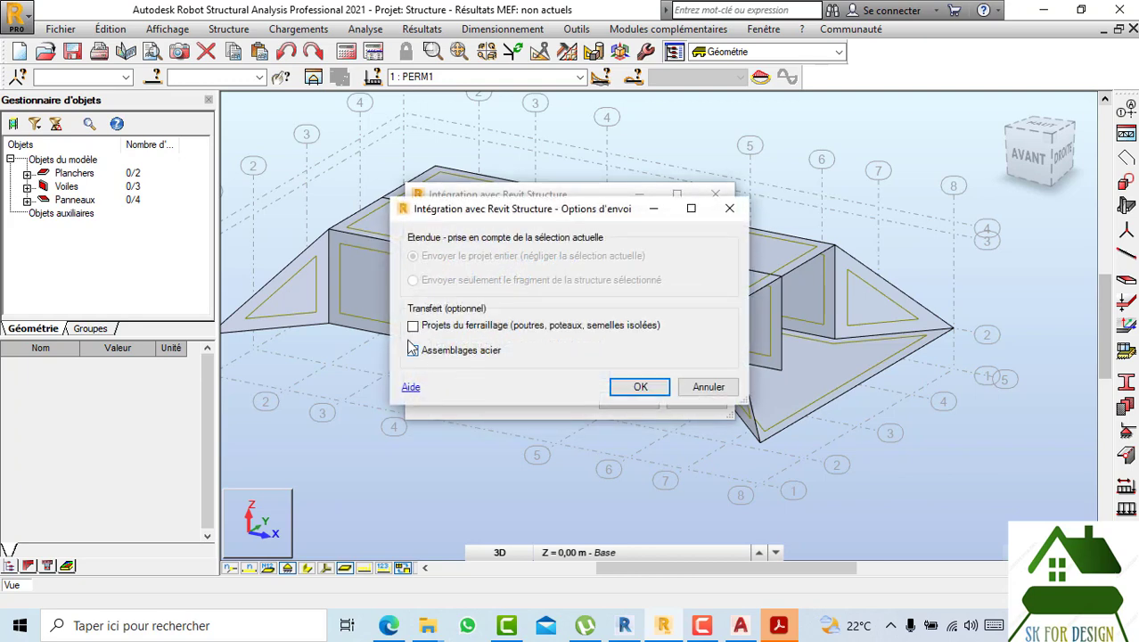
click(704, 392)
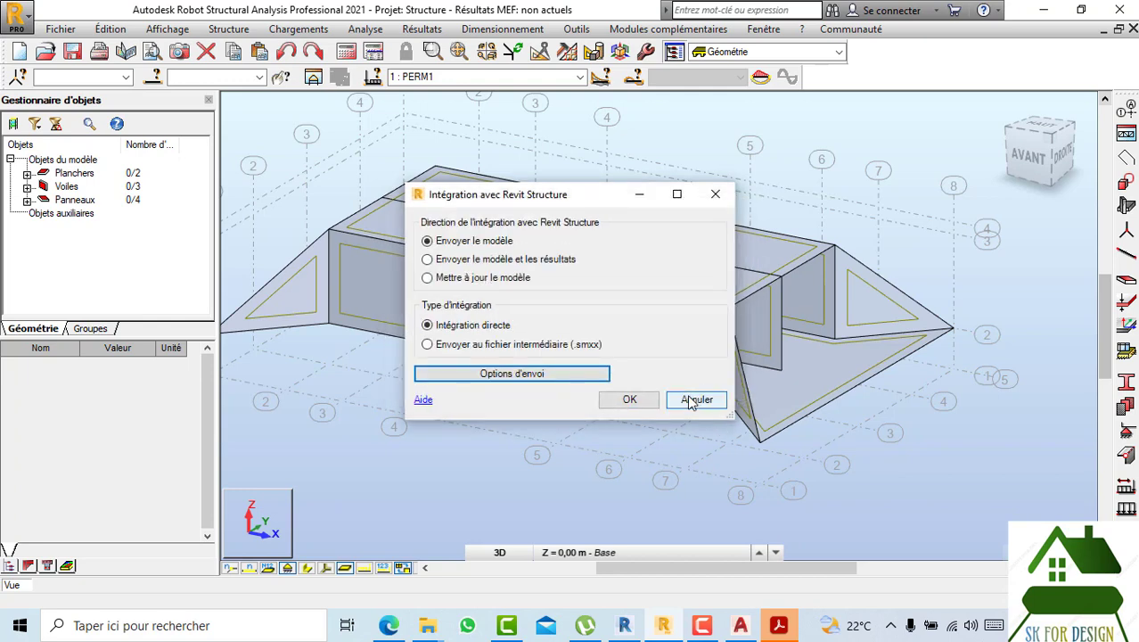
click(629, 401)
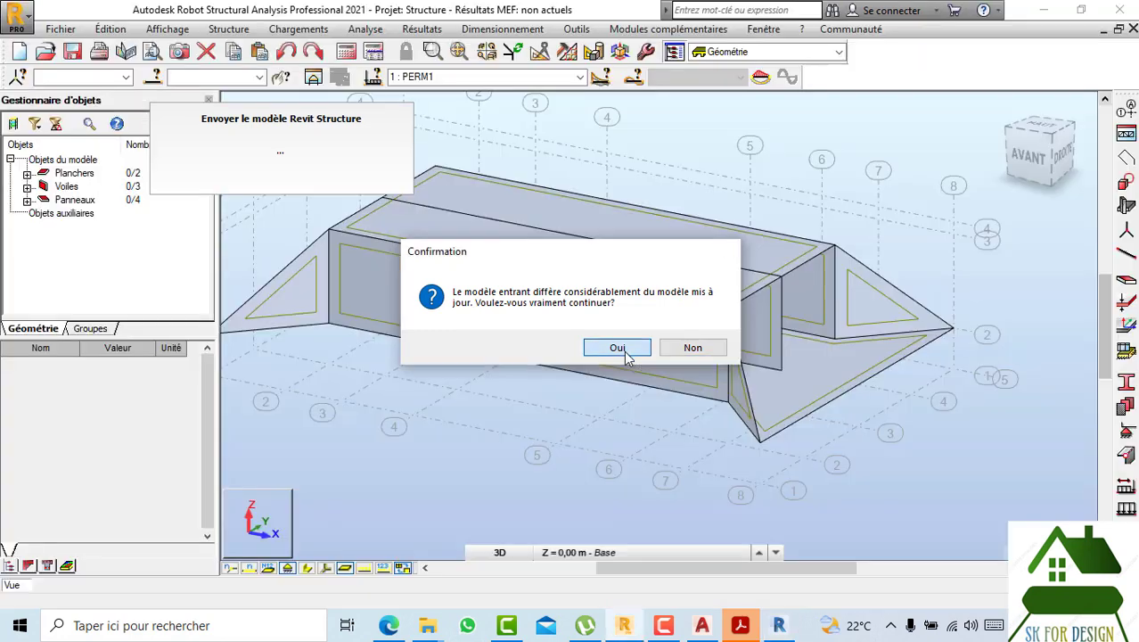
click(621, 348)
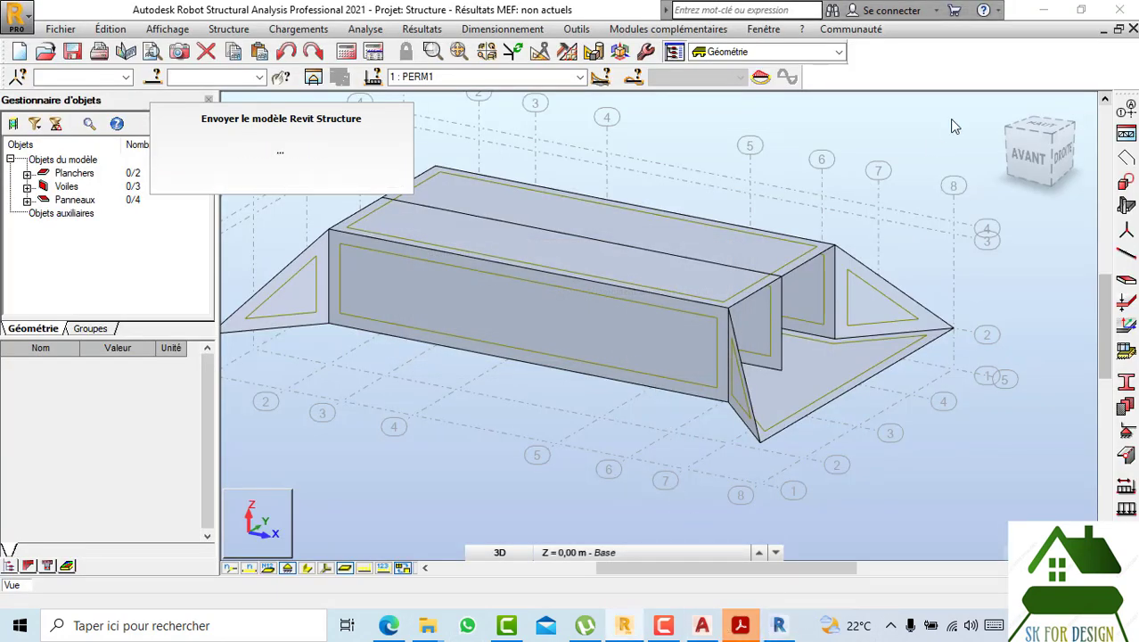
- Switch to Revit and resolve the transfer's attachment error by detaching the elements
mouse_move(779, 625)
mouse_move(771, 571)
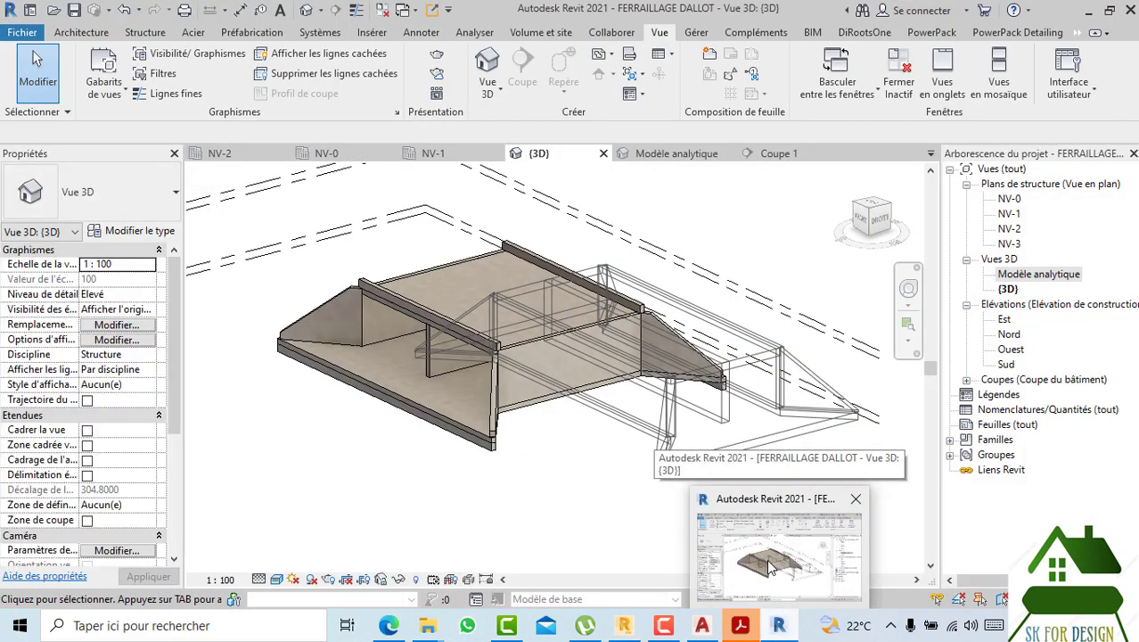
click(770, 568)
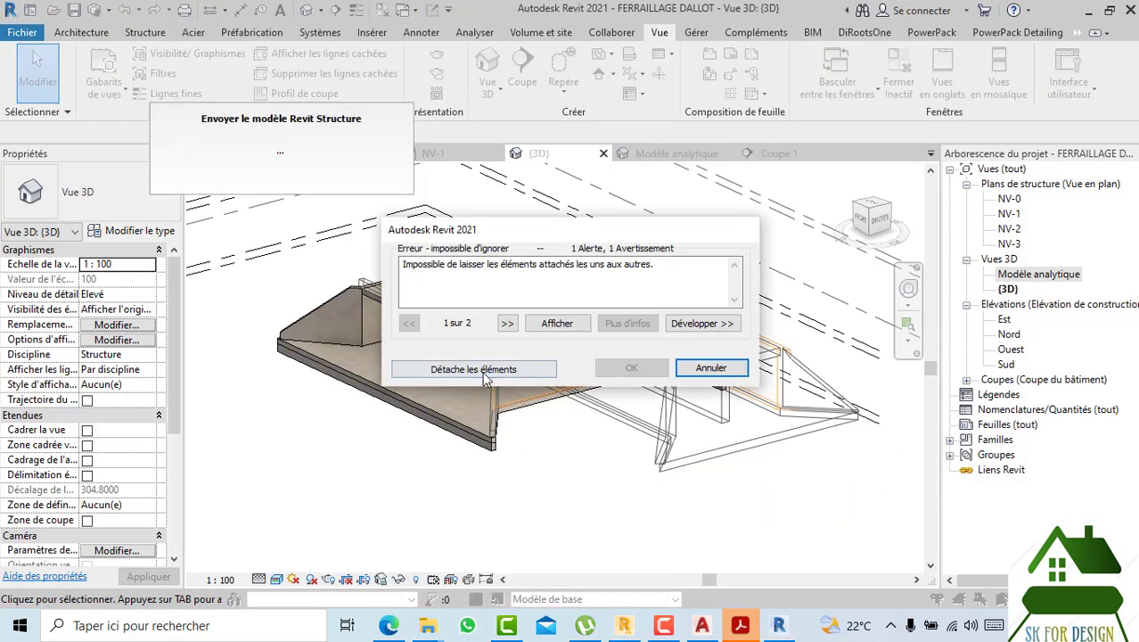
click(474, 369)
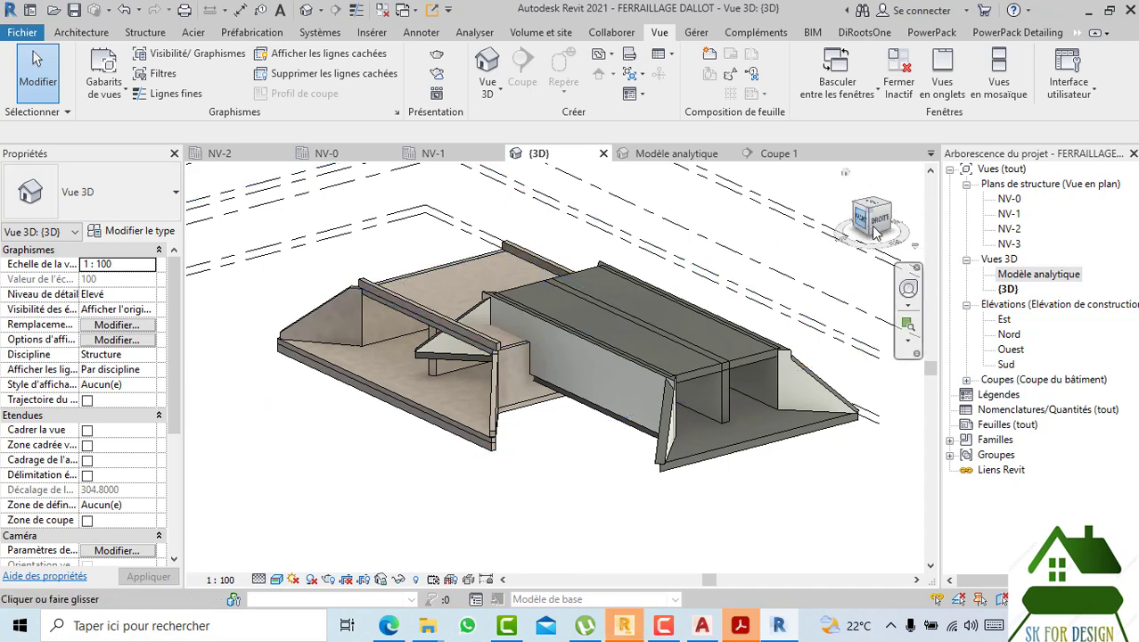
- Examine the transferred culvert beside the original one in the 3D view, including its wing walls and their junctions
mouse_move(876, 233)
mouse_down()
mouse_move(330, 230)
mouse_move(606, 321)
mouse_move(769, 433)
mouse_up()
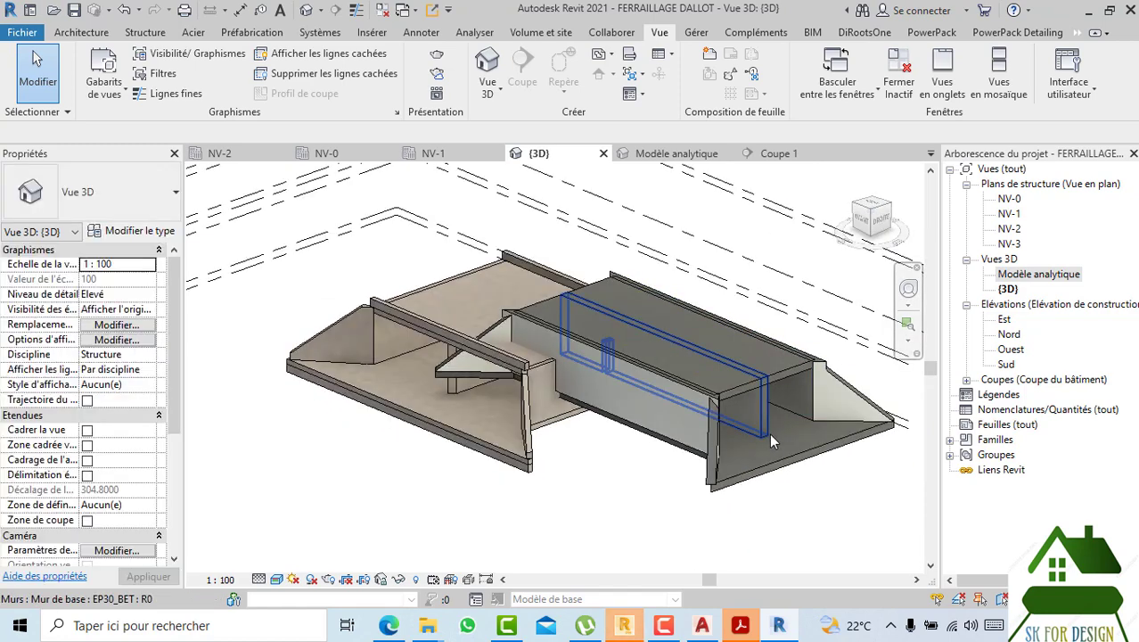
scroll(769, 433, up, 6)
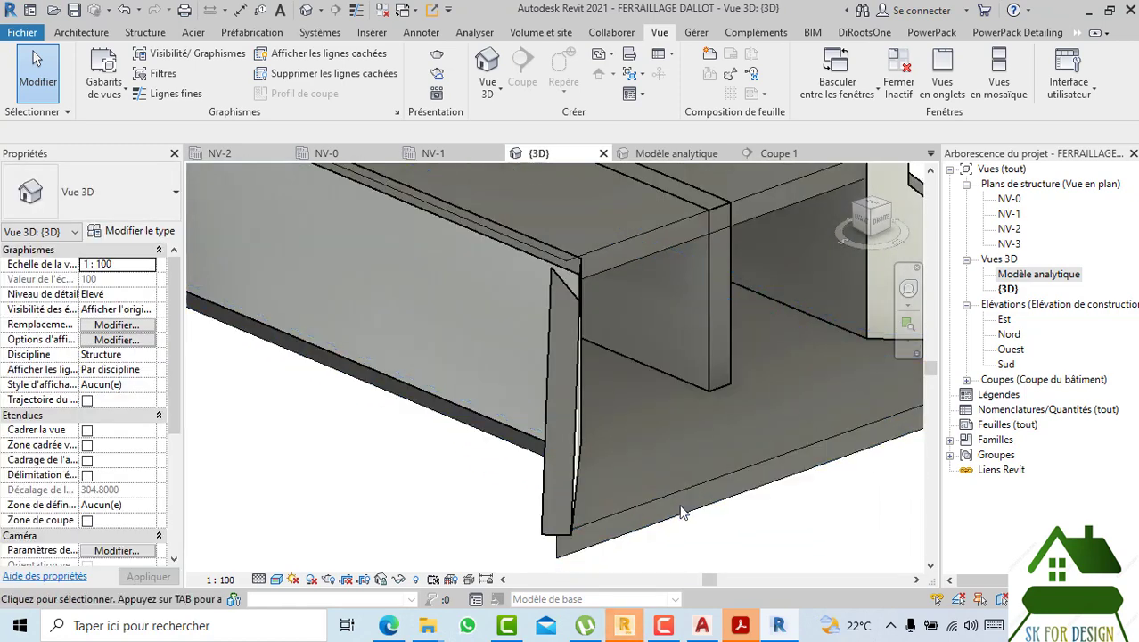
scroll(679, 512, down, 1)
click(578, 436)
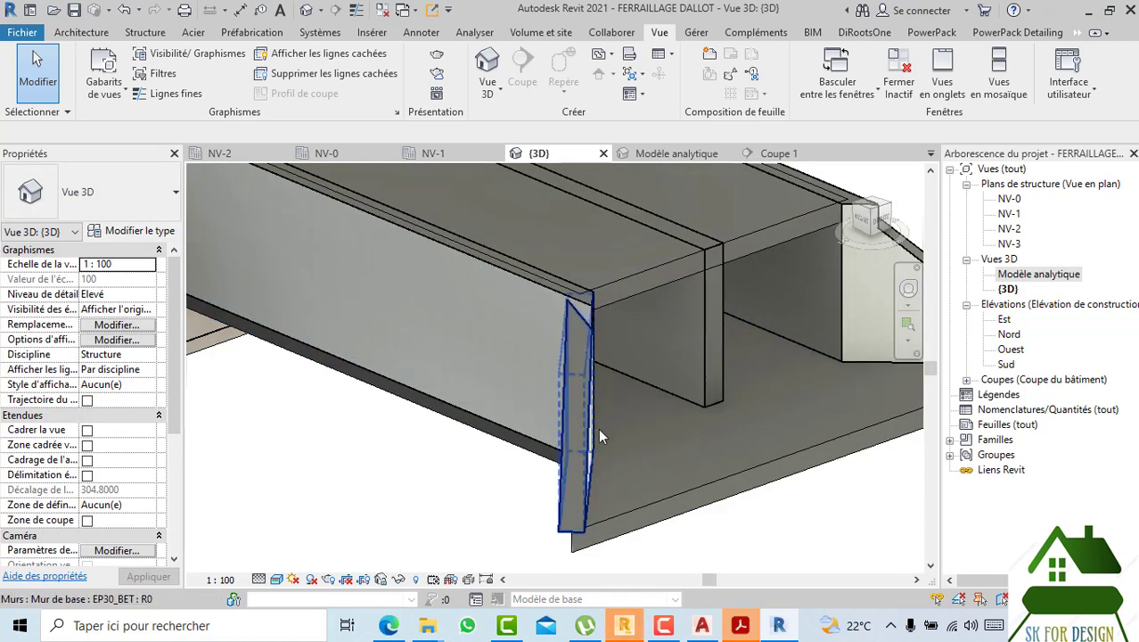
middle_click(607, 432)
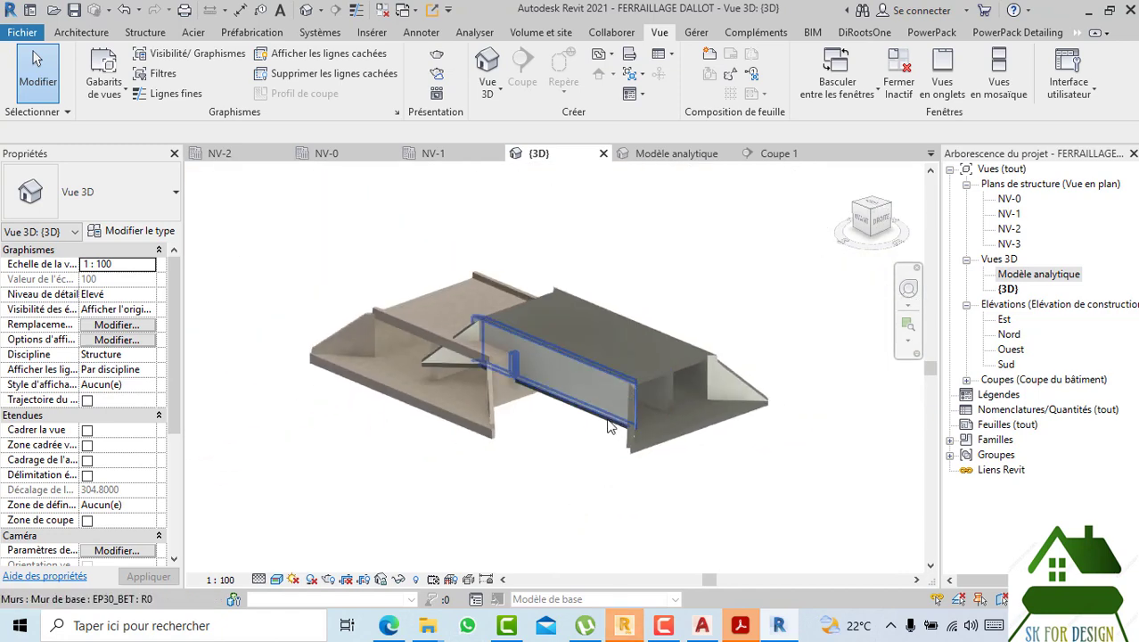
scroll(427, 319, up, 5)
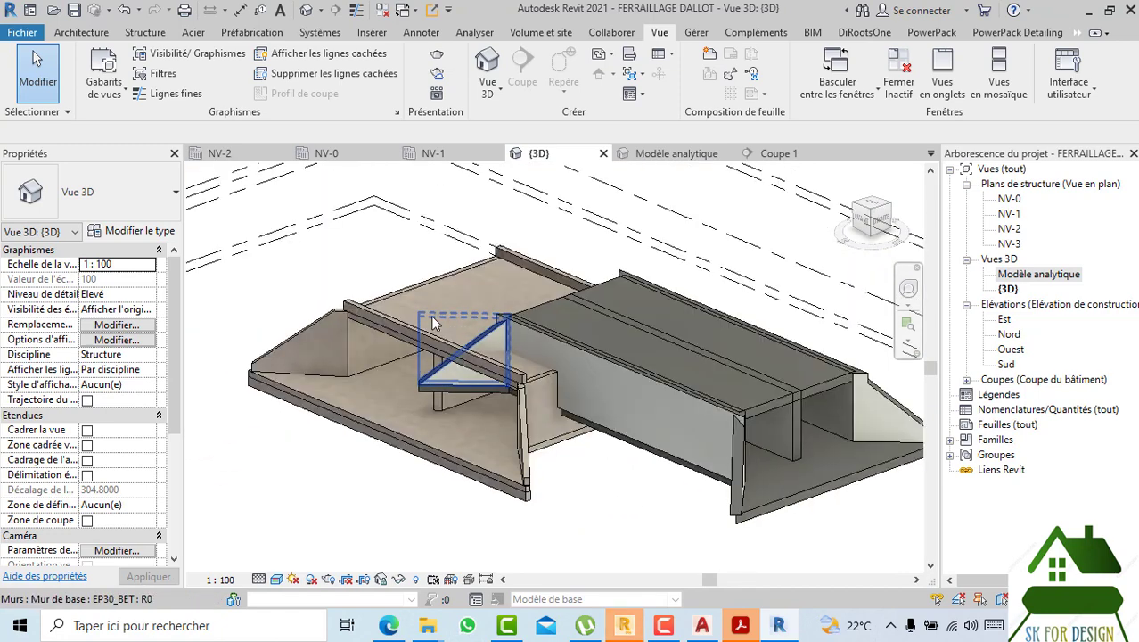
scroll(393, 311, up, 3)
middle_drag(443, 325, 311, 288)
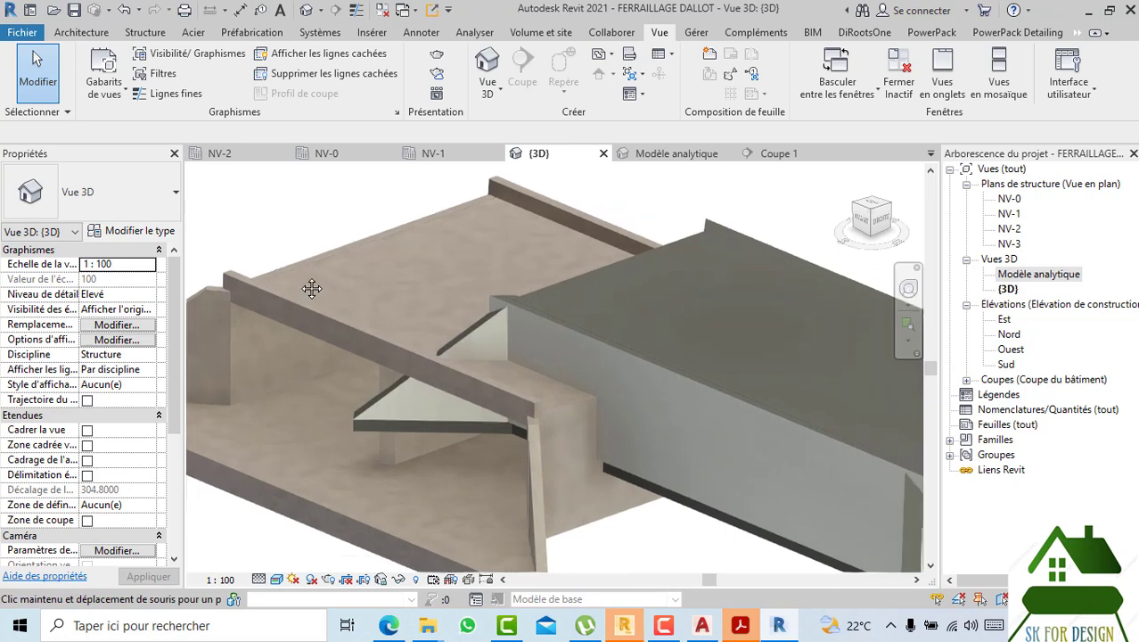
scroll(311, 288, down, 2)
scroll(276, 321, down, 3)
scroll(770, 434, up, 3)
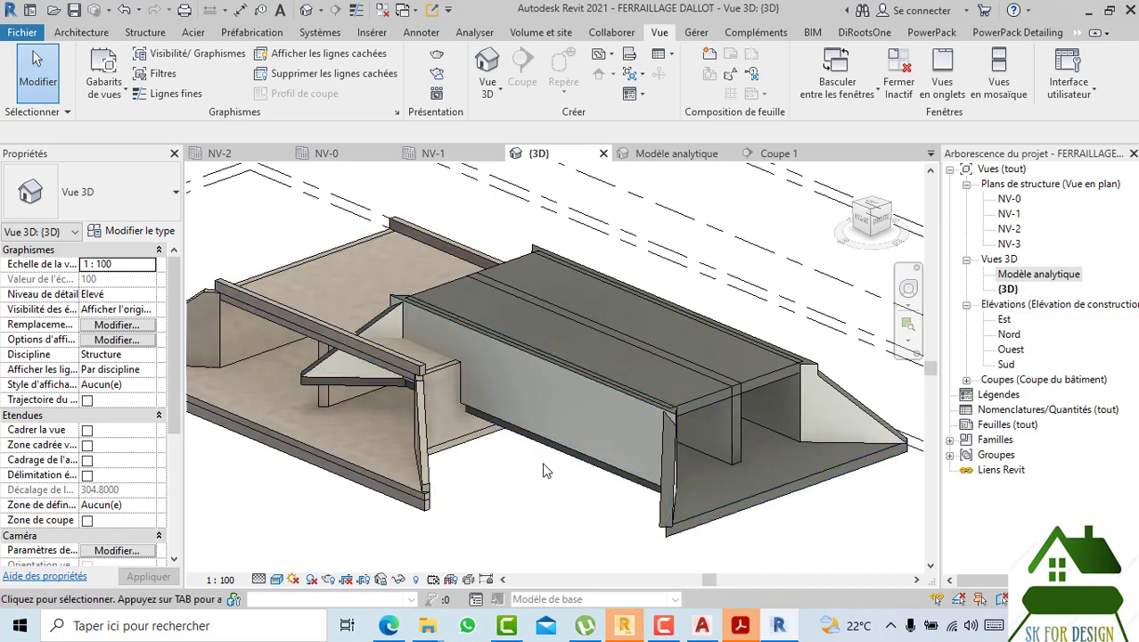
scroll(542, 467, down, 2)
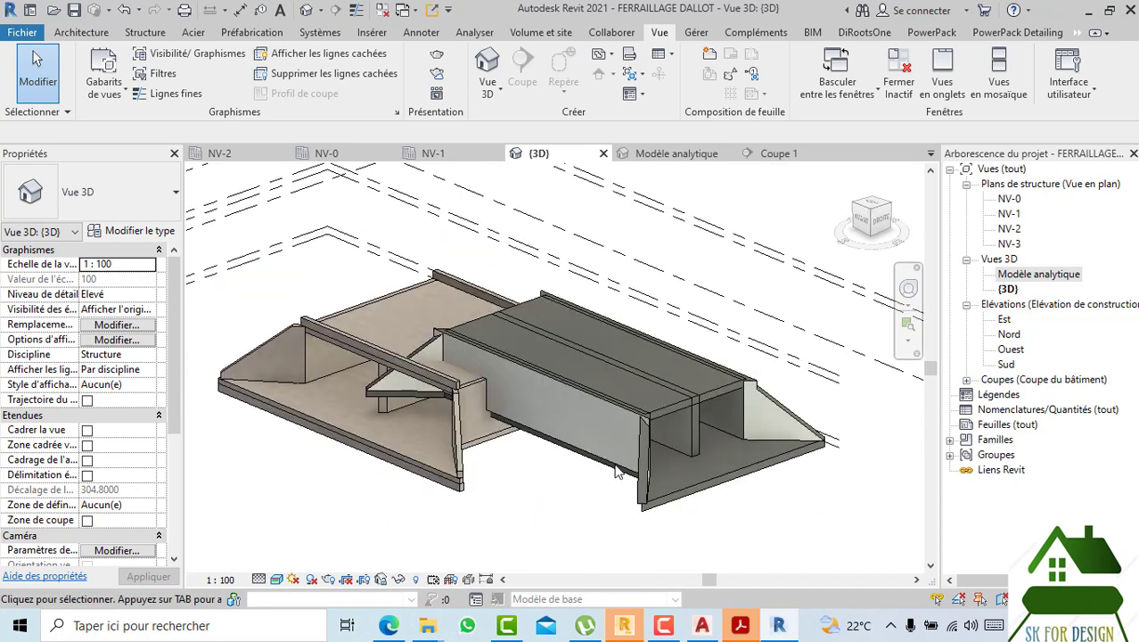
scroll(615, 472, down, 1)
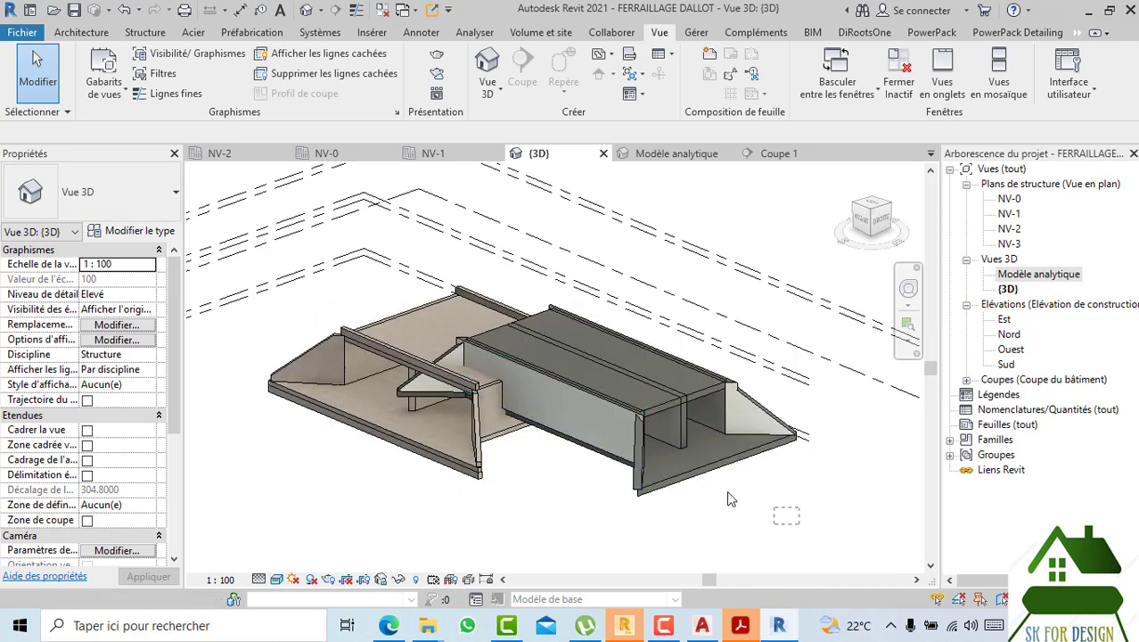
- Inspect the transferred culvert's bottom and top slabs and their properties in the 3D view
drag(728, 492, 597, 391)
click(804, 497)
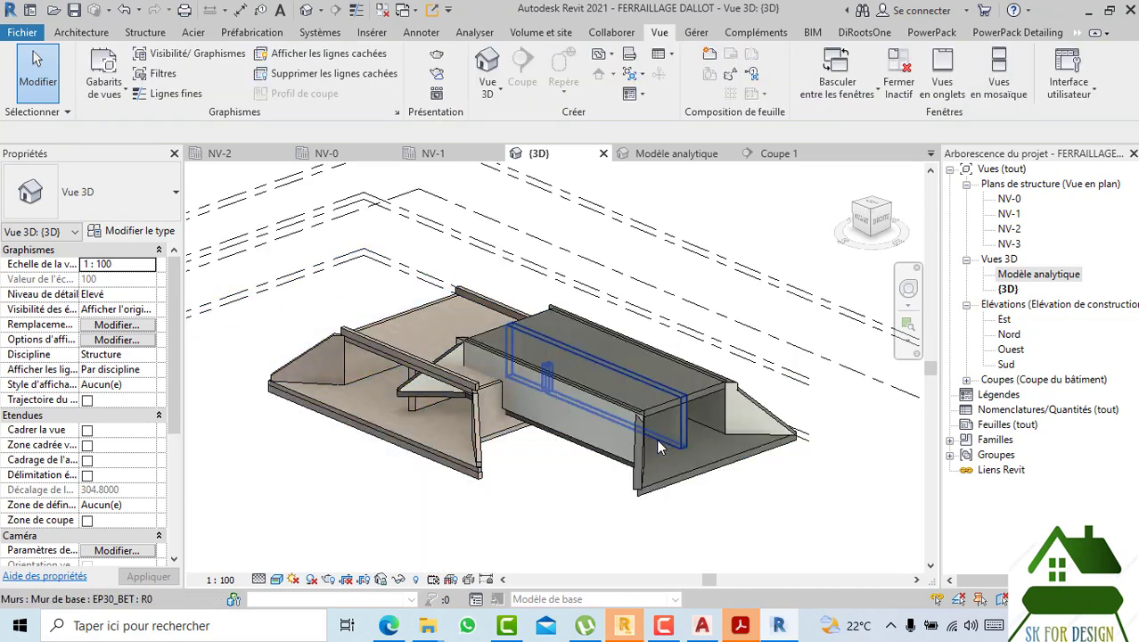
click(691, 423)
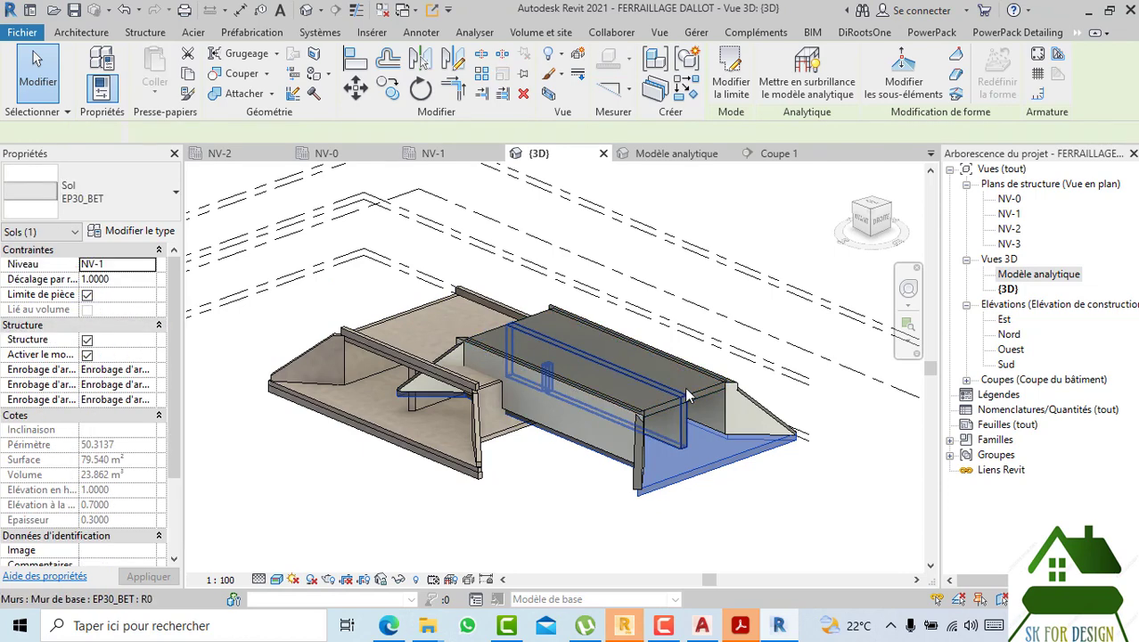
click(687, 397)
click(686, 397)
click(748, 392)
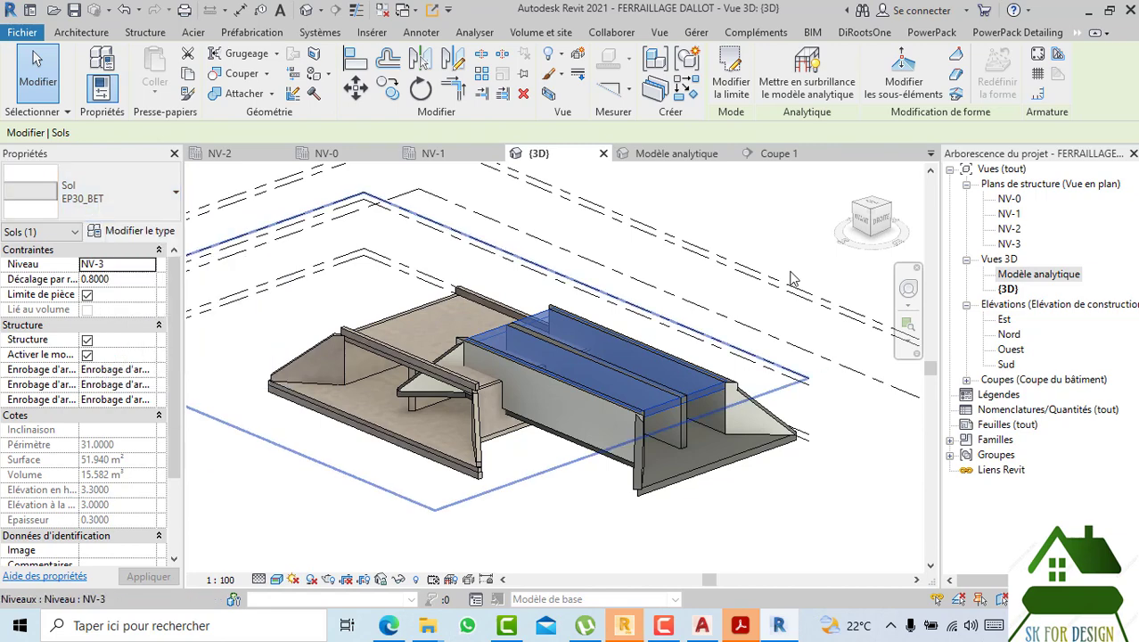
scroll(752, 418, up, 3)
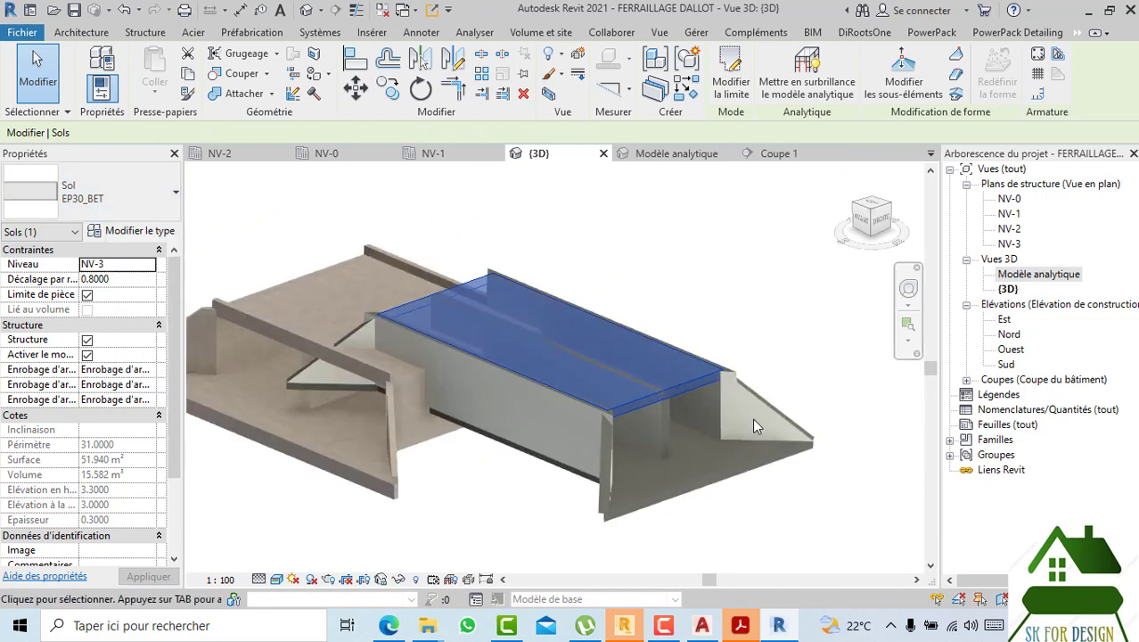
scroll(752, 418, down, 4)
shift+middle_drag(720, 470, 670, 477)
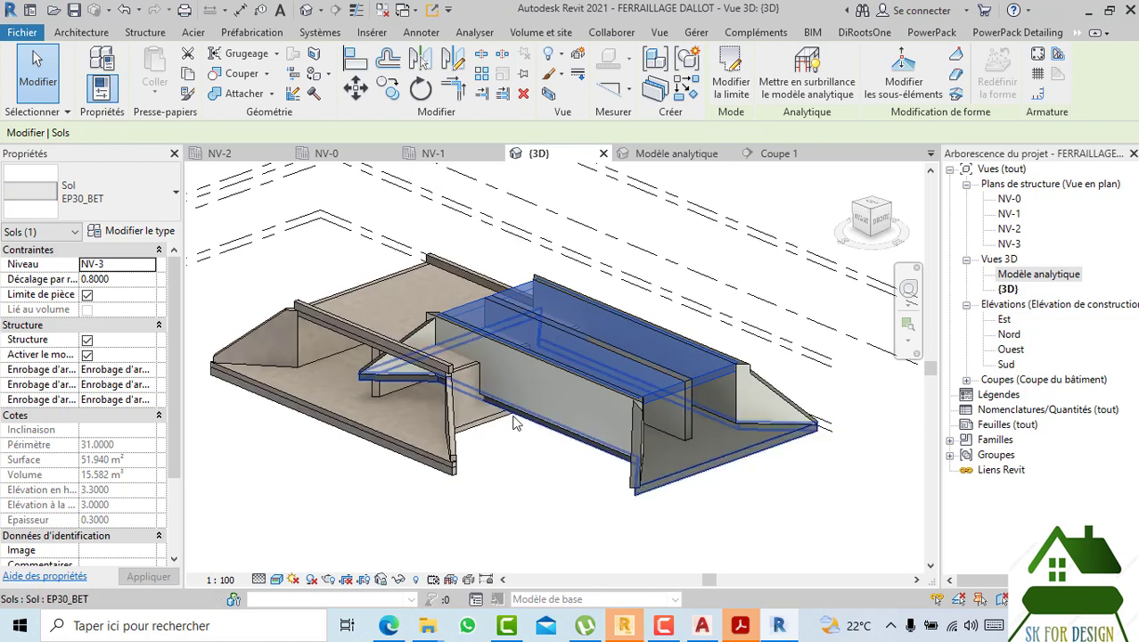
scroll(515, 423, up, 3)
scroll(515, 422, down, 2)
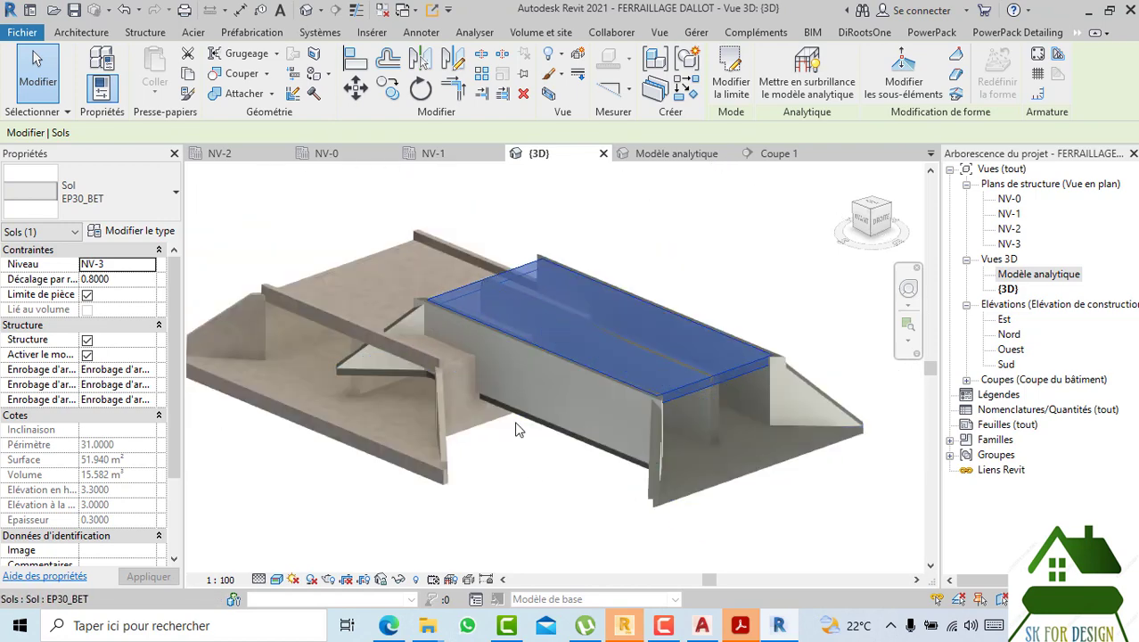
- Undo the transfer of the Robot culvert into the FERRAILLAGE DALLOT project
click(124, 11)
scroll(731, 359, down, 1)
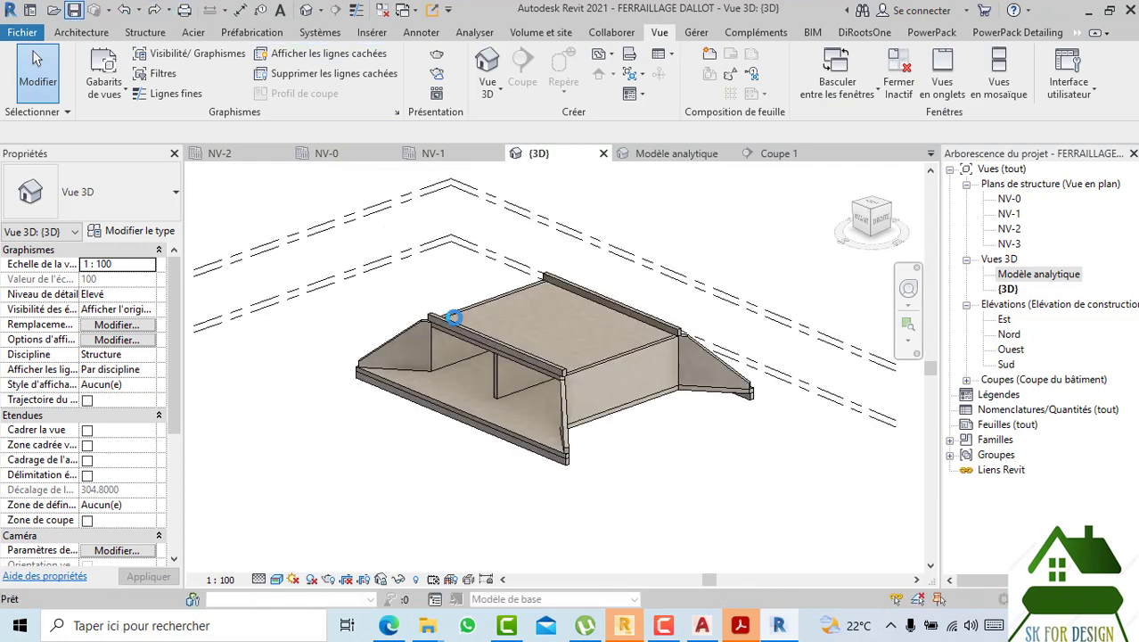
scroll(464, 321, up, 2)
middle_drag(522, 336, 485, 314)
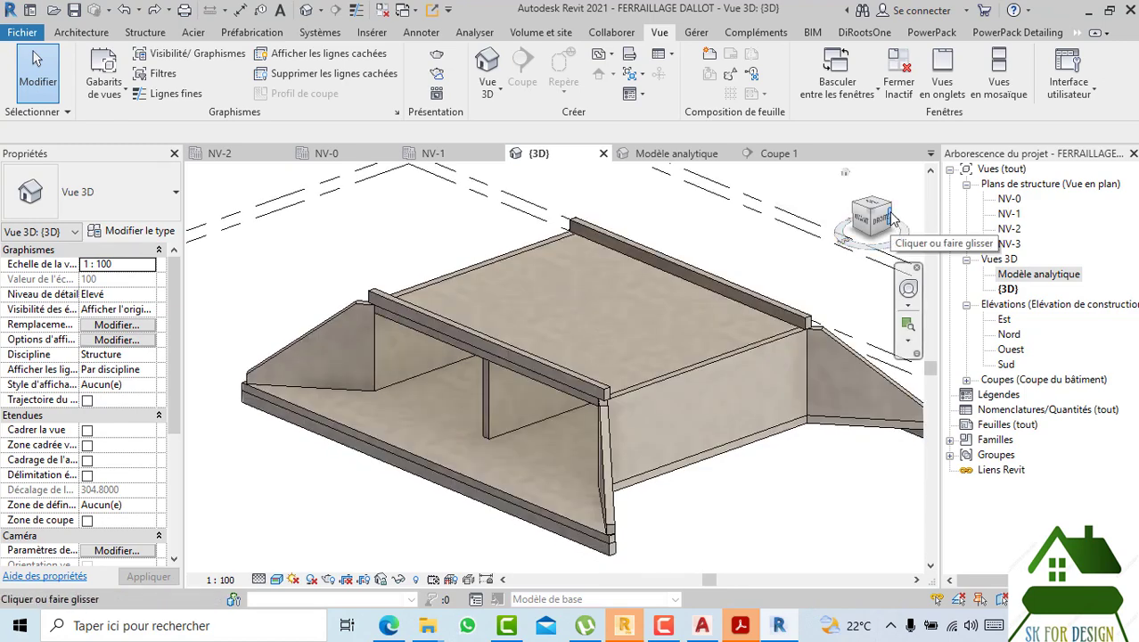
- Examine the original culvert from its right-rear corner, including the two openings and the wing walls
click(892, 218)
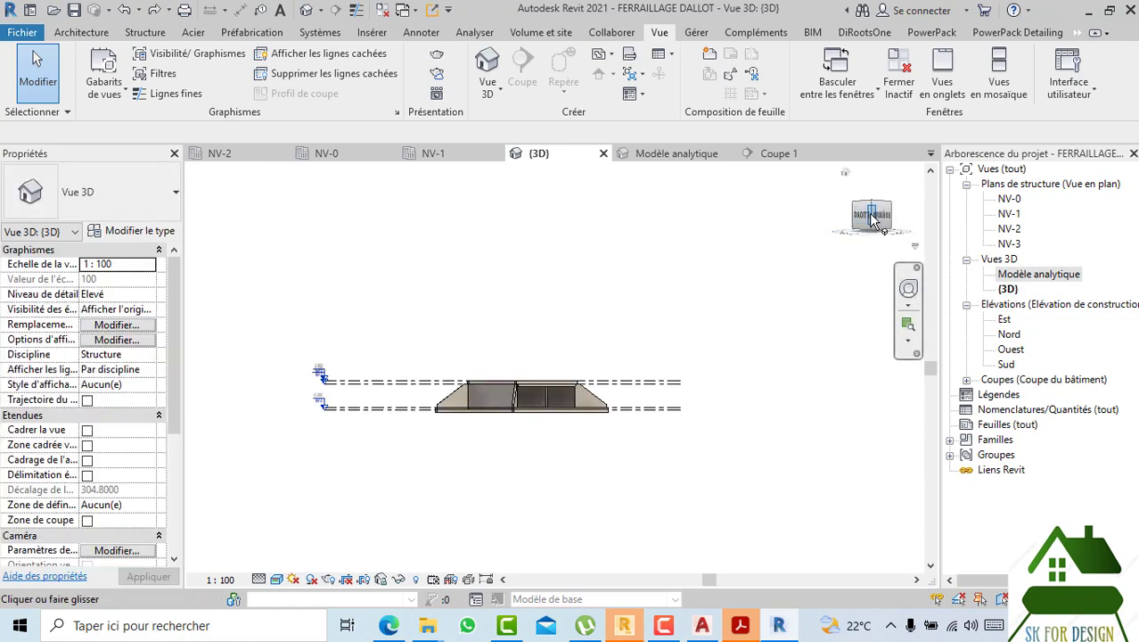
drag(872, 217, 879, 241)
scroll(608, 448, up, 1)
scroll(526, 464, up, 6)
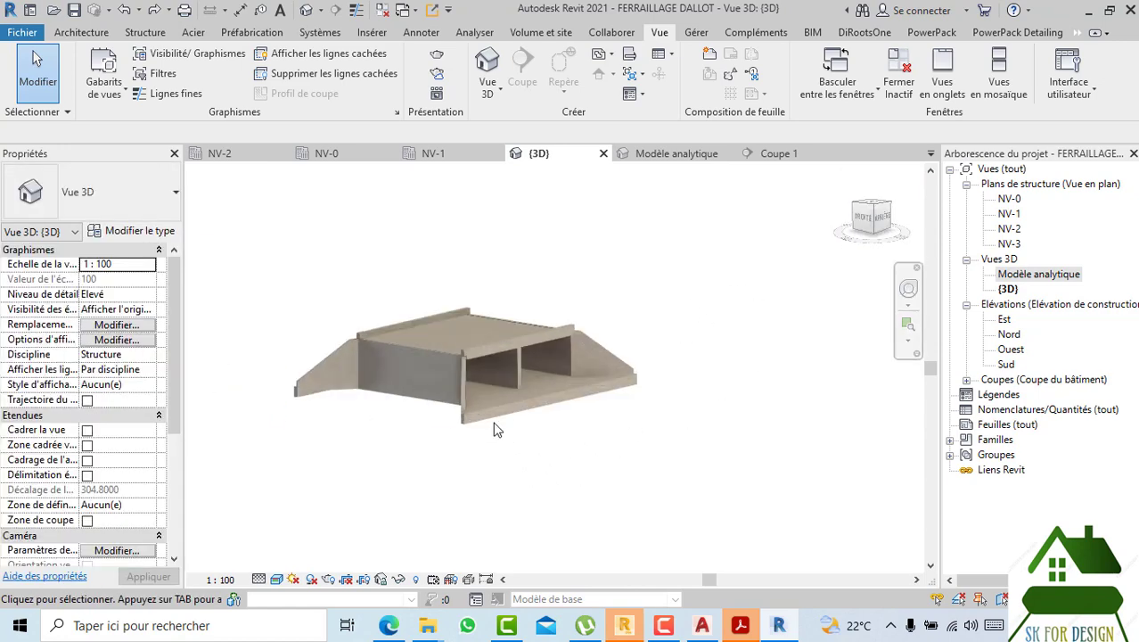
middle_drag(524, 364, 580, 401)
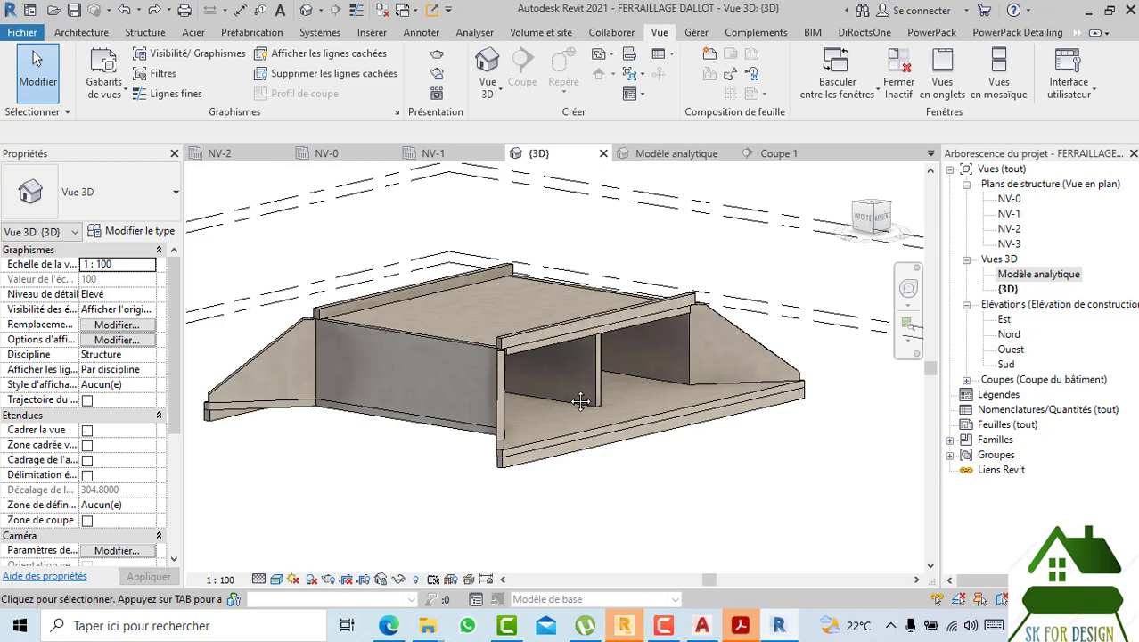